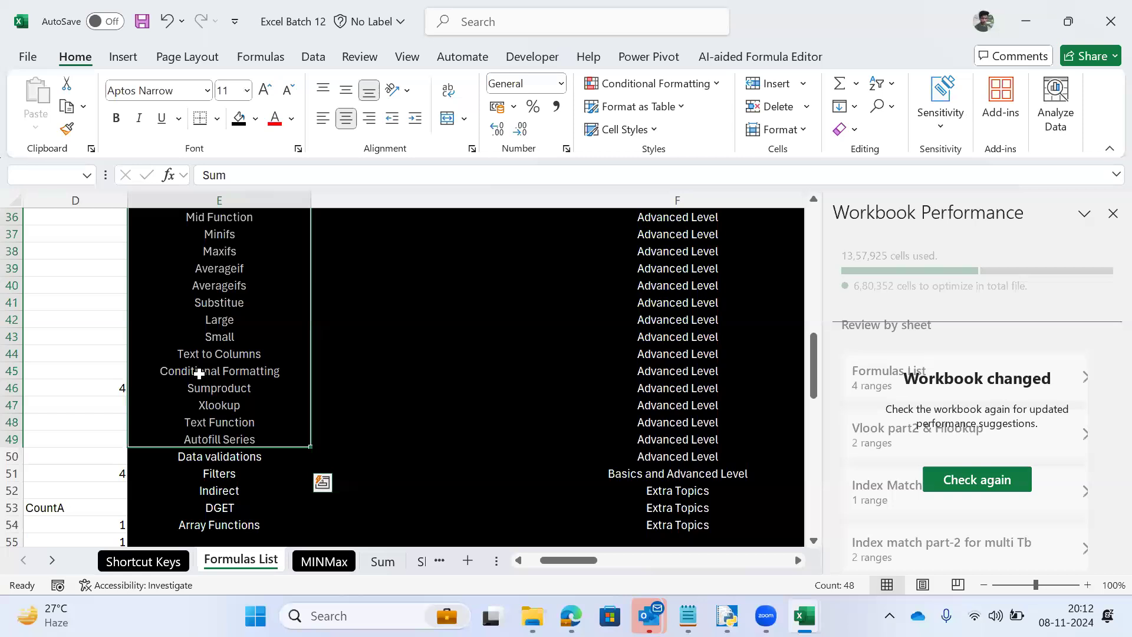
Step: Look through the advanced-level topics in column E of the Formulas List sheet, around Text to Columns
{"action": "left_click", "coordinate": [219, 288]}
{"action": "key", "text": "Up"}
{"action": "key", "text": "Down"}
{"action": "key", "text": "Down"}
{"action": "key", "text": "Down"}
{"action": "key", "text": "Down"}
{"action": "key", "text": "Down"}
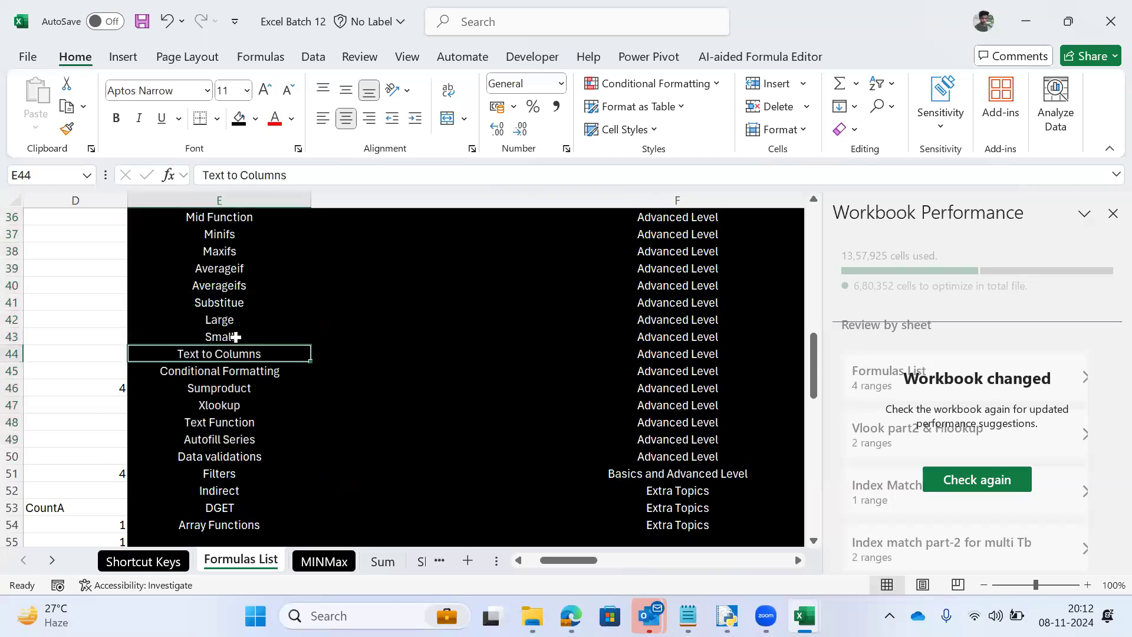
{"action": "key", "text": "Up"}
{"action": "key", "text": "Up"}
{"action": "key", "text": "Up"}
Step: Browse the sheets neighbouring Formulas List, including Shortcut Keys, MINMax and Sum
{"action": "key", "text": "ctrl+Page_Down"}
{"action": "key", "text": "ctrl+Page_Up"}
{"action": "key", "text": "ctrl+Page_Up"}
{"action": "key", "text": "ctrl+Page_Down"}
{"action": "key", "text": "ctrl+Page_Down"}
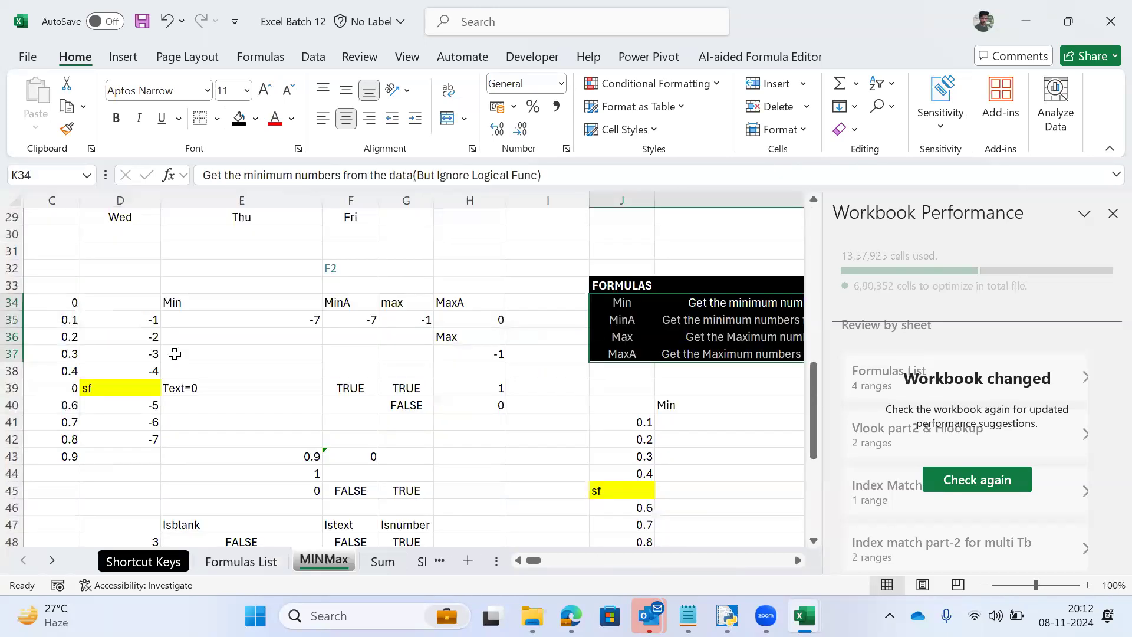
{"action": "key", "text": "ctrl+Page_Down"}
{"action": "key", "text": "ctrl+Page_Down"}
Step: Switch to the Excel course PDF in Edge and view the Dashboard example on page 7
{"action": "key", "text": "alt+Tab"}
{"action": "key", "text": "Down"}
{"action": "key", "text": "Left"}
{"action": "key", "text": "Right"}
{"action": "key", "text": "Right"}
{"action": "scroll", "coordinate": [174, 354], "scroll_direction": "down", "scroll_amount": 10}
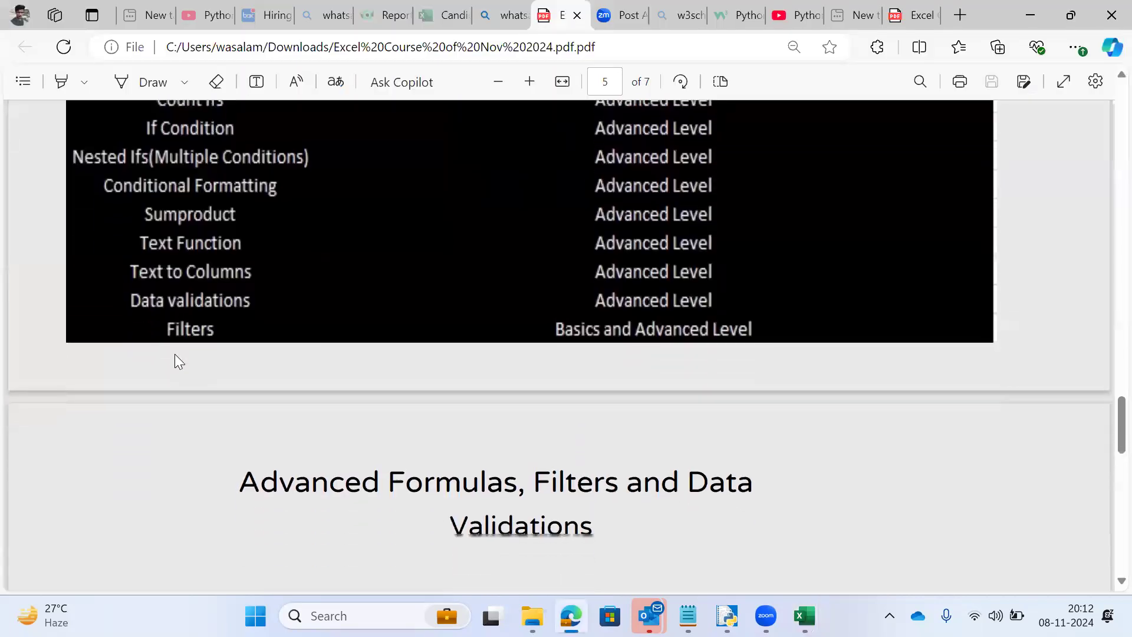
{"action": "scroll", "coordinate": [175, 353], "scroll_direction": "down", "scroll_amount": 8}
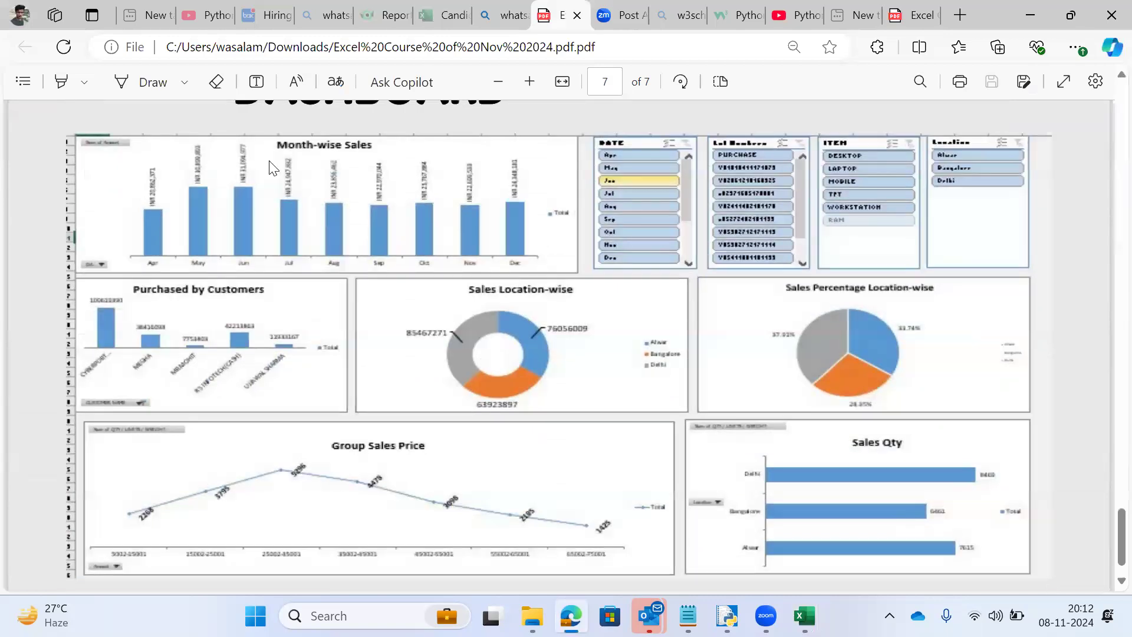
{"action": "scroll", "coordinate": [3, 197], "scroll_direction": "up", "scroll_amount": 1}
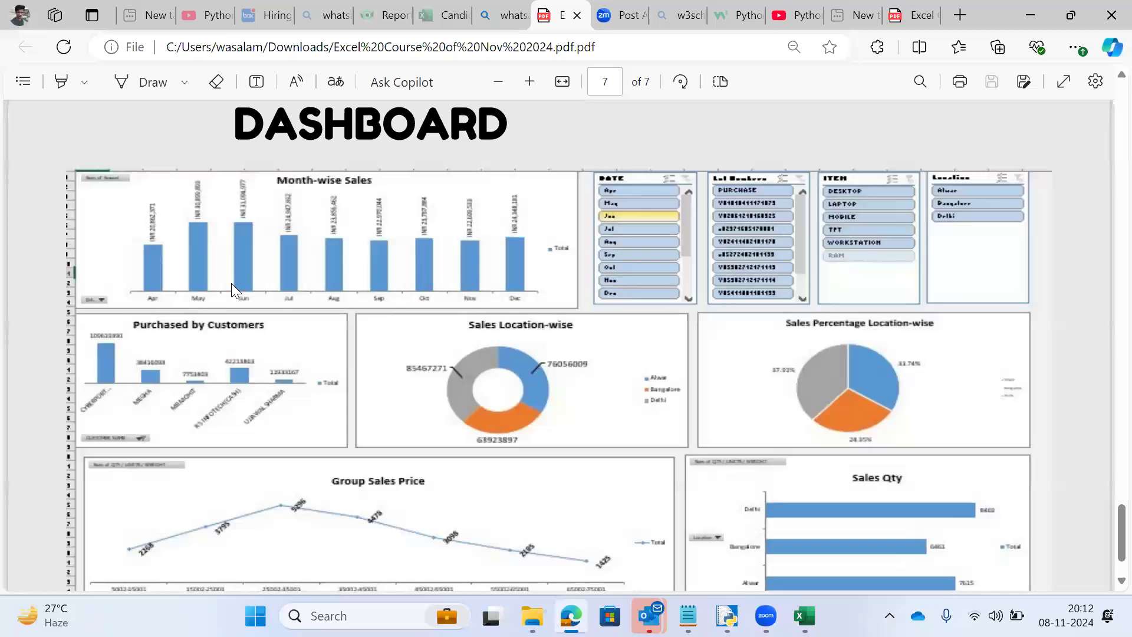
Step: Open the Dashboard Session for Batch8 workbook from the Downloads folder and show its Dashboard View sheet
{"action": "key", "text": "alt+Tab"}
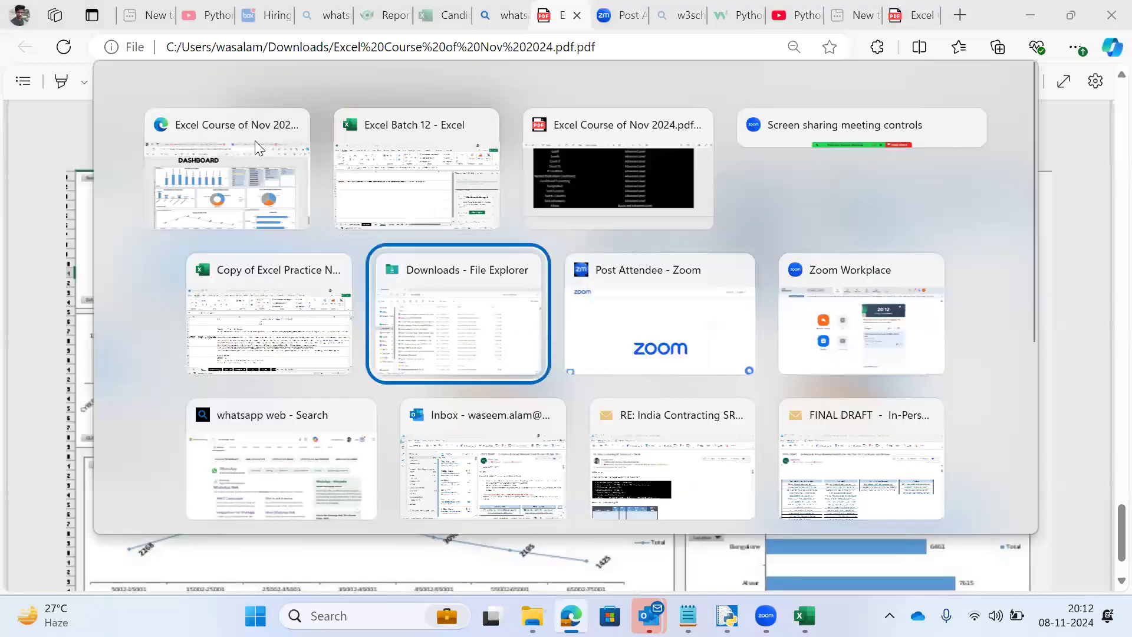
{"action": "type", "text": "das"}
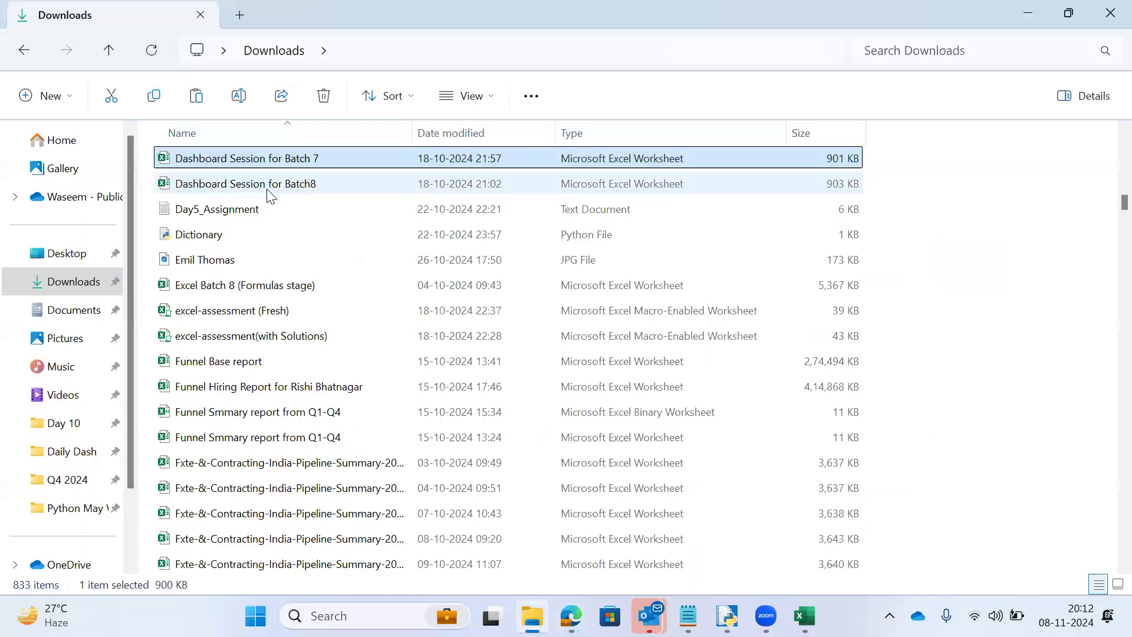
{"action": "double_click", "coordinate": [236, 184]}
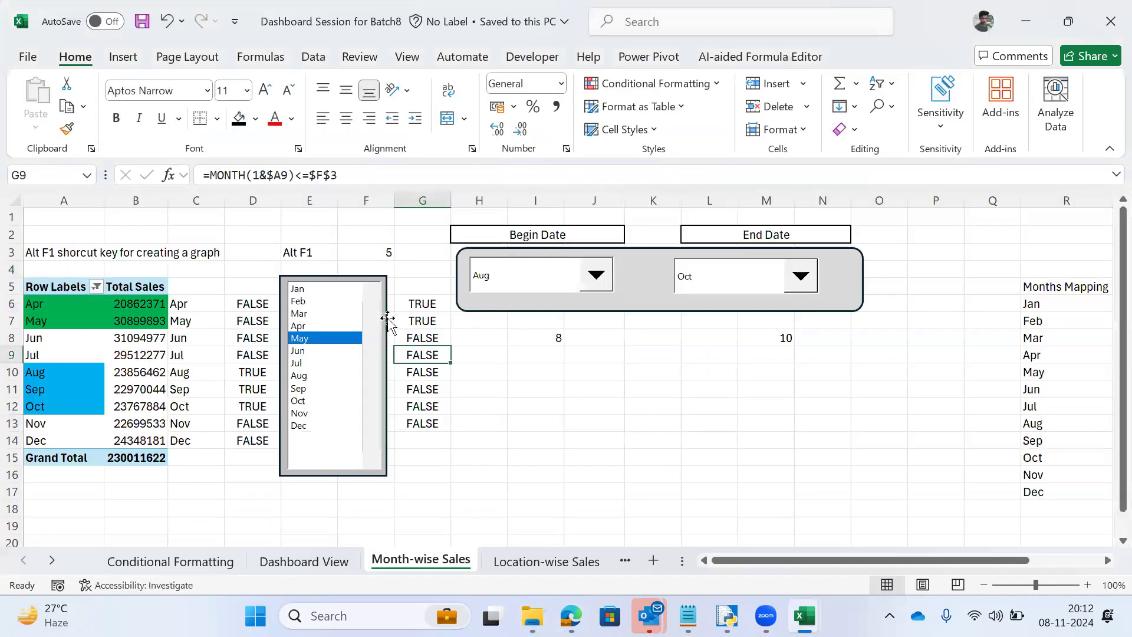
{"action": "left_click", "coordinate": [602, 395]}
{"action": "key", "text": "ctrl+Page_Up"}
{"action": "key", "text": "ctrl+Page_Up"}
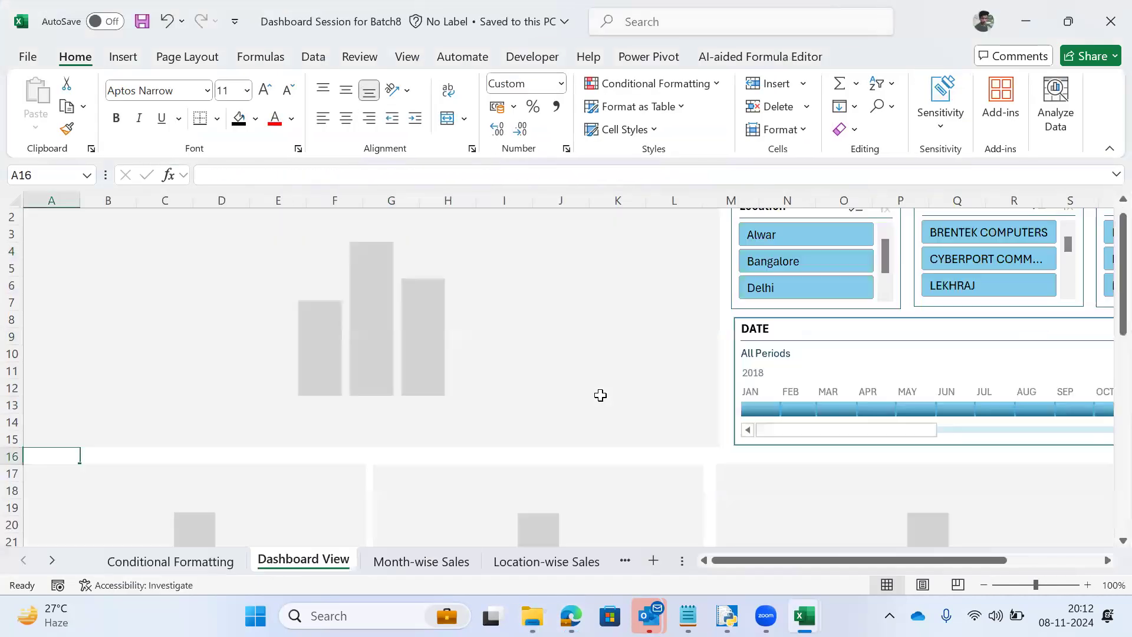
{"action": "key", "text": "ctrl+Page_Down"}
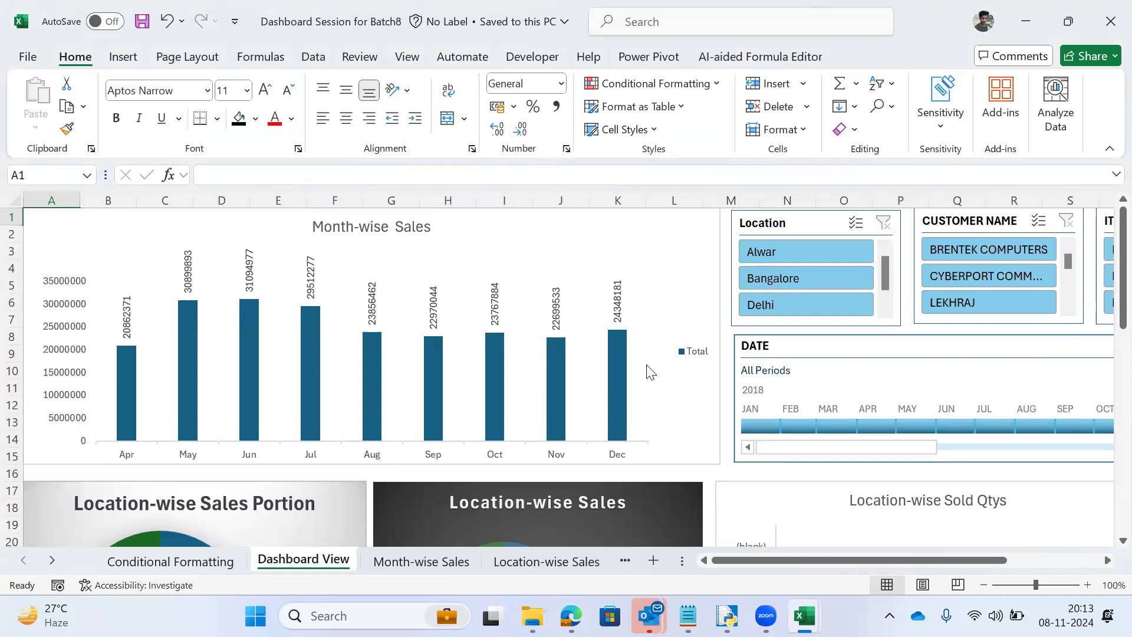
Step: Examine the charts, slicers and date timeline on the Dashboard View sheet
{"action": "left_click", "coordinate": [761, 506]}
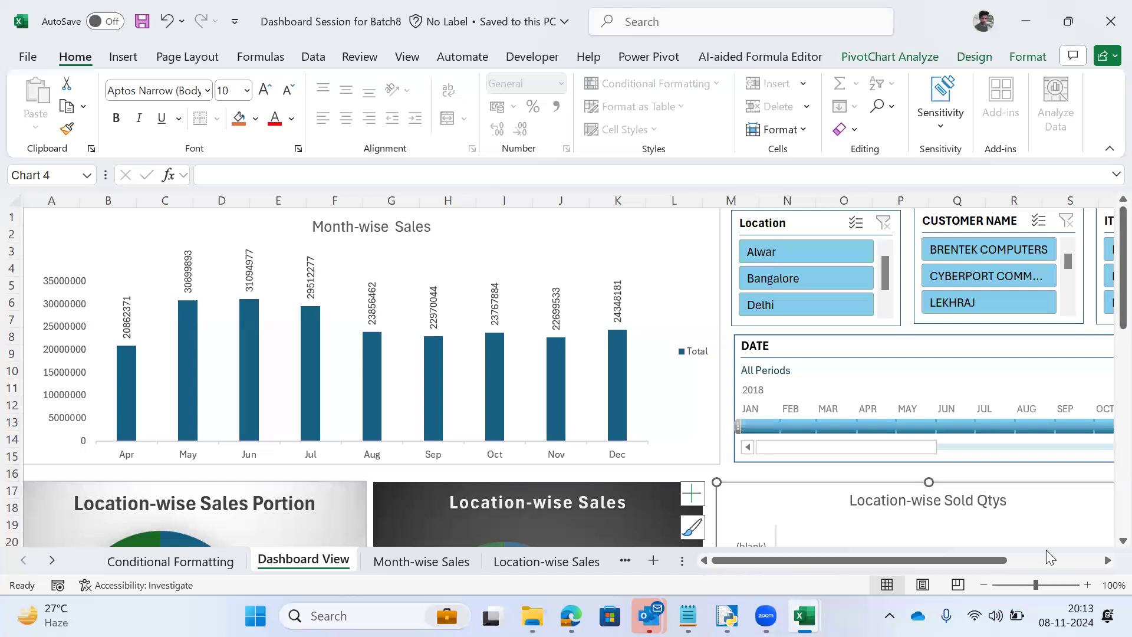
{"action": "scroll", "coordinate": [1049, 557], "scroll_direction": "down", "scroll_amount": 2, "text": "ctrl"}
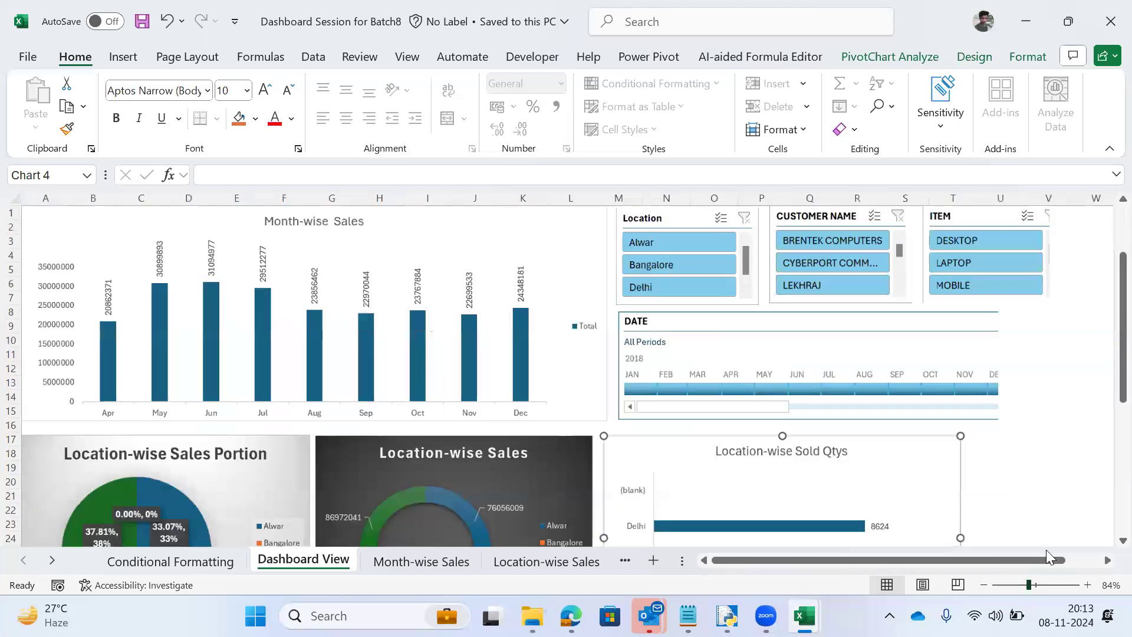
{"action": "scroll", "coordinate": [1105, 395], "scroll_direction": "down", "scroll_amount": 4}
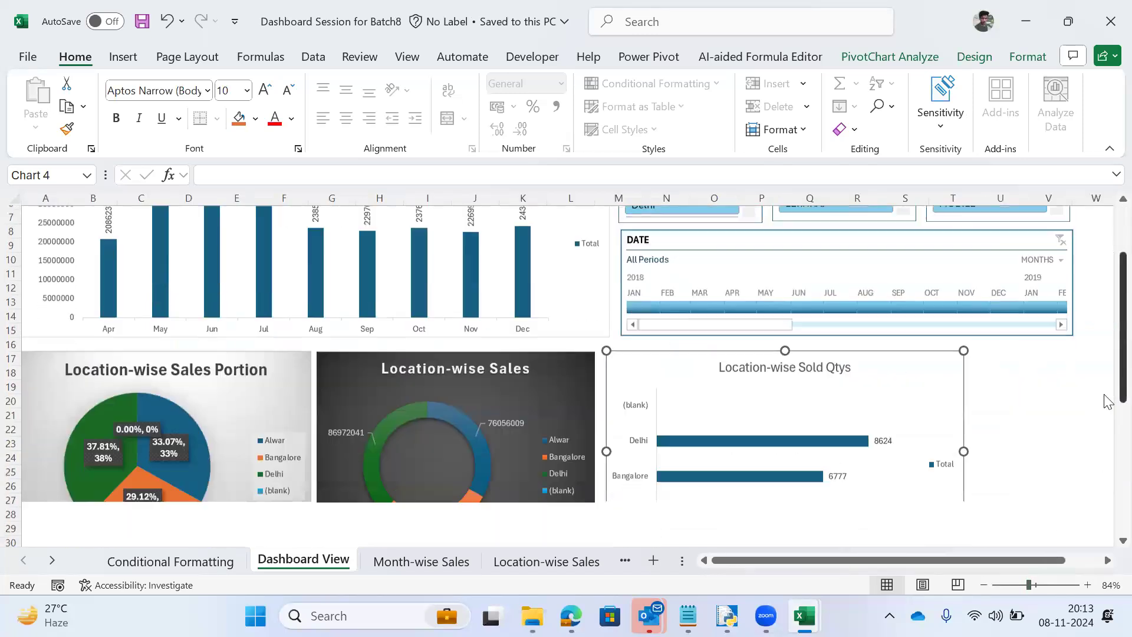
{"action": "scroll", "coordinate": [1107, 361], "scroll_direction": "up", "scroll_amount": 3}
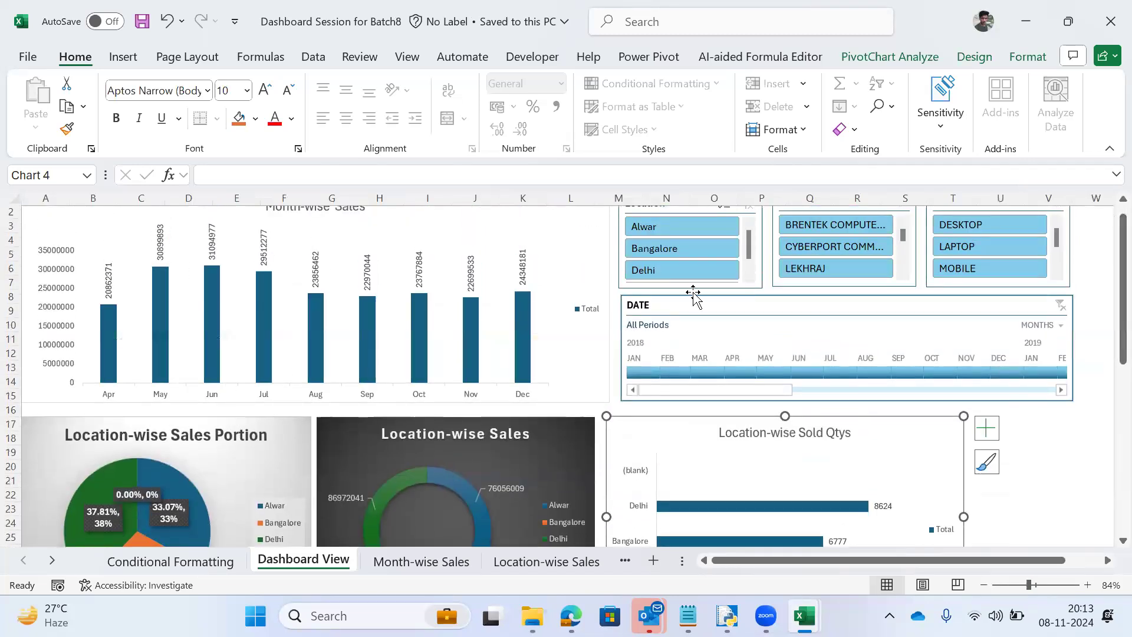
{"action": "scroll", "coordinate": [1106, 283], "scroll_direction": "up", "scroll_amount": 1}
{"action": "scroll", "coordinate": [1105, 321], "scroll_direction": "down", "scroll_amount": 3}
{"action": "scroll", "coordinate": [1107, 354], "scroll_direction": "down", "scroll_amount": 4}
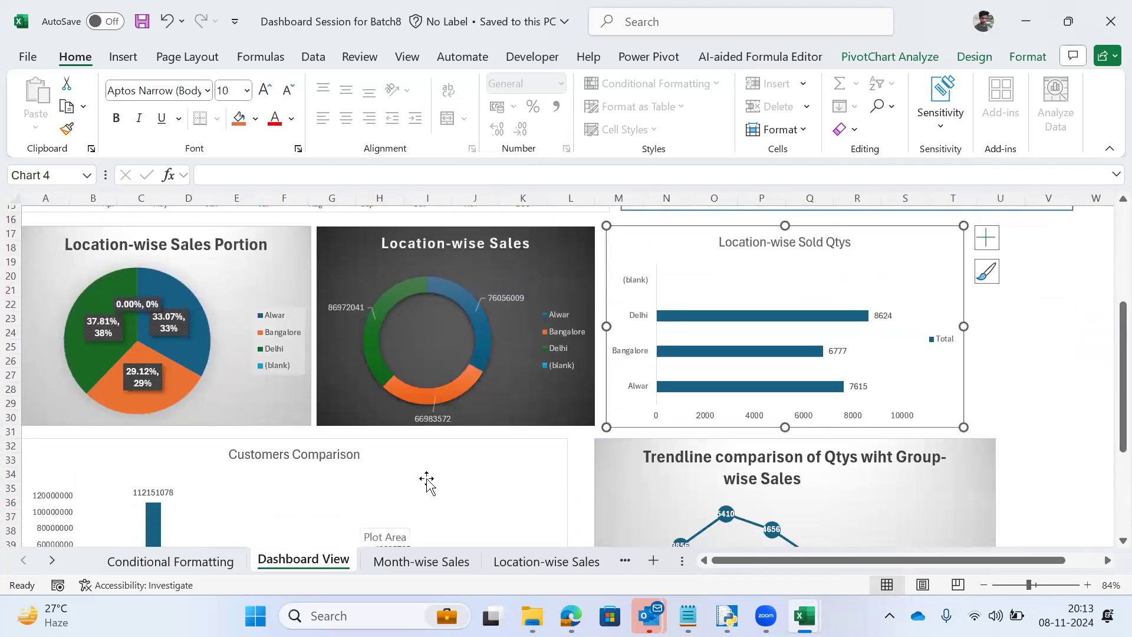
Step: Go to the BaseData sheet and highlight its header row and the data range below to review the source data
{"action": "key", "text": "ctrl+Page_Down"}
{"action": "key", "text": "ctrl+Page_Down"}
{"action": "key", "text": "ctrl+Page_Down"}
{"action": "key", "text": "ctrl+Page_Down"}
{"action": "key", "text": "ctrl+Page_Down"}
{"action": "key", "text": "ctrl+Page_Down"}
{"action": "key", "text": "ctrl+Page_Down"}
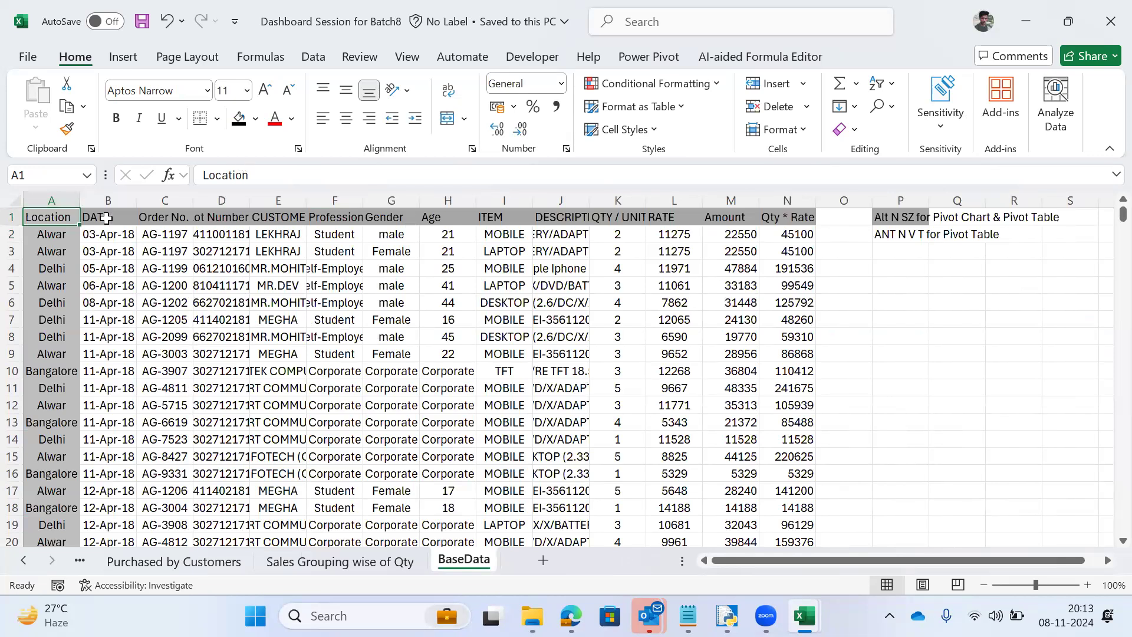
{"action": "key", "text": "ctrl+shift+Right"}
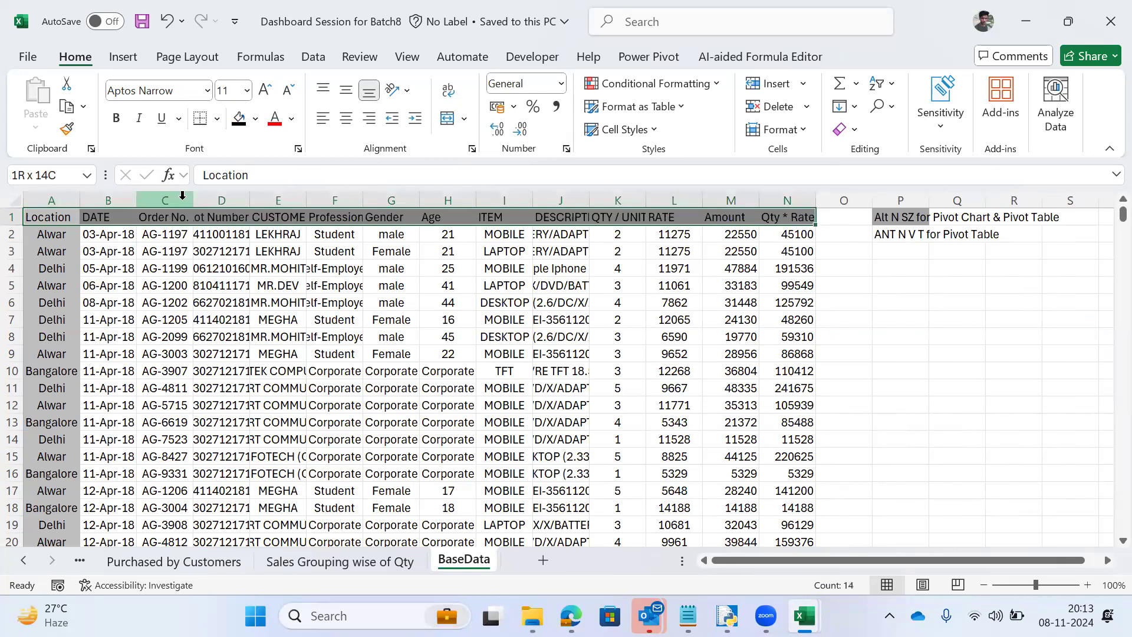
{"action": "key", "text": "ctrl+shift+Down"}
{"action": "key", "text": "ctrl+shift+Up"}
Step: Return through the pivot table sheets to the Month-wise Sales chart and slicers on Dashboard View
{"action": "key", "text": "ctrl+Page_Up"}
{"action": "key", "text": "ctrl+Page_Up"}
{"action": "key", "text": "ctrl+Page_Up"}
{"action": "key", "text": "ctrl+Page_Up"}
{"action": "key", "text": "ctrl+Page_Up"}
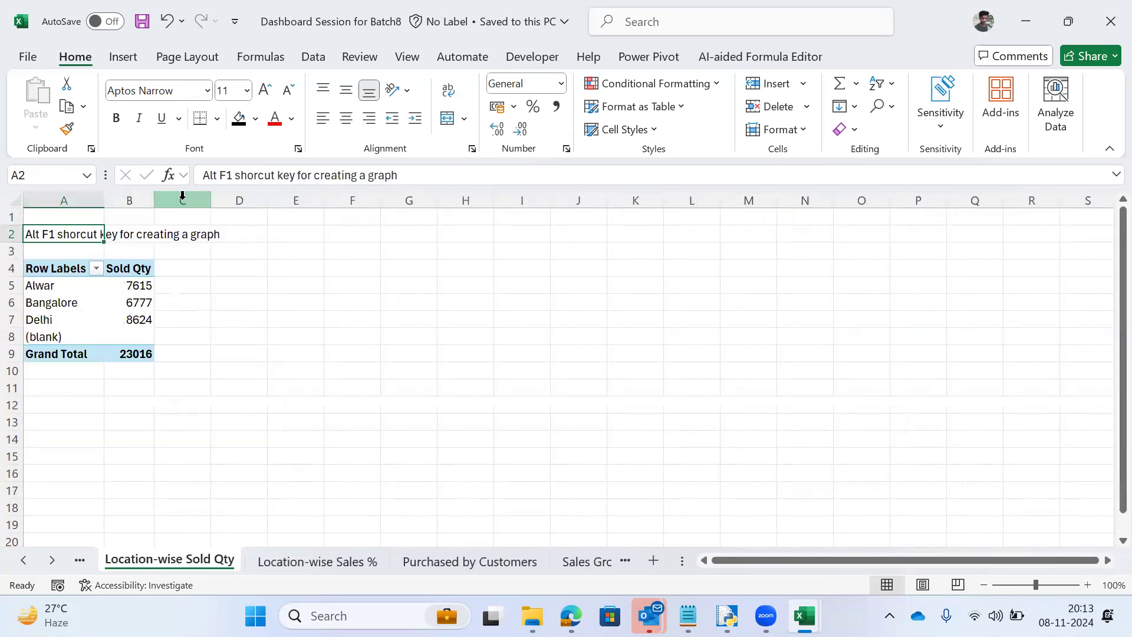
{"action": "key", "text": "ctrl+Page_Up"}
{"action": "key", "text": "ctrl+Page_Up"}
{"action": "key", "text": "ctrl+Page_Up"}
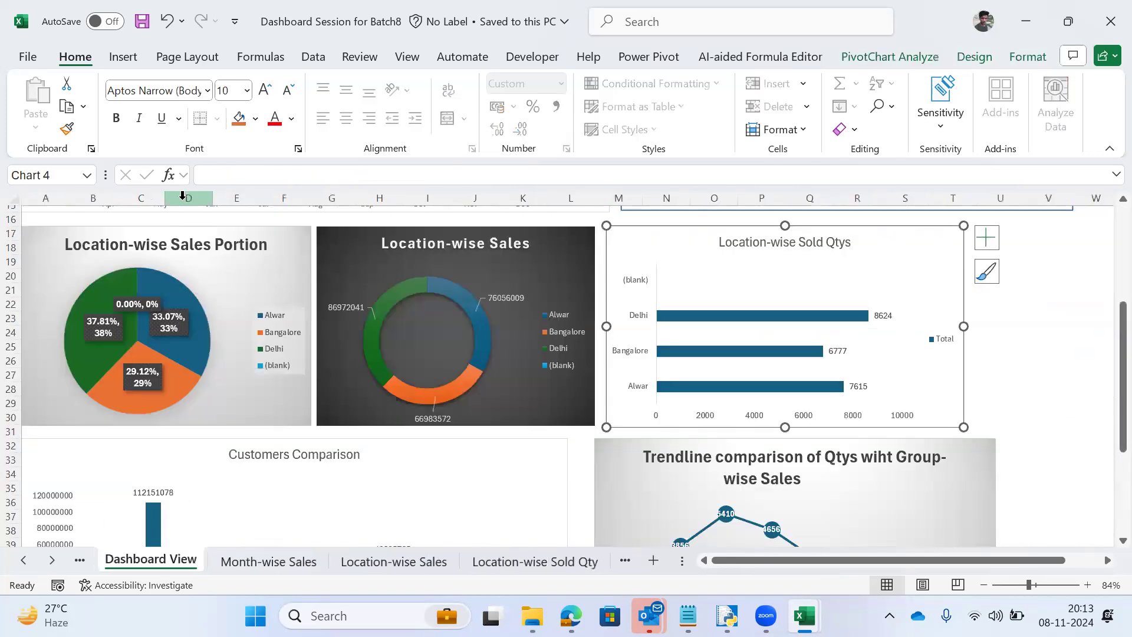
{"action": "key", "text": "ctrl+Page_Down"}
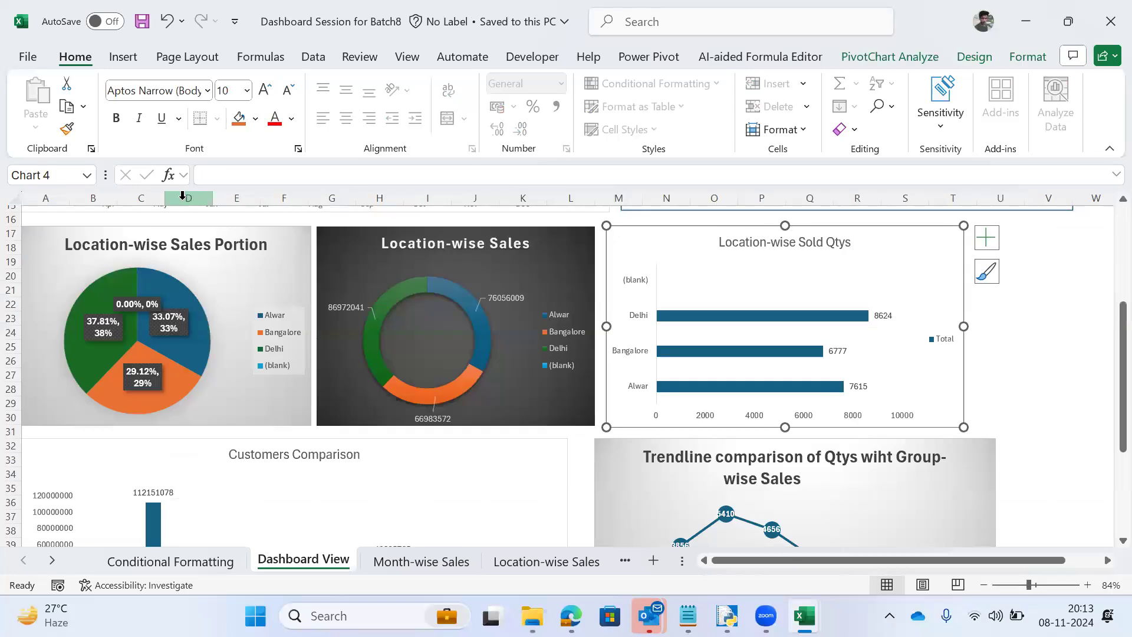
{"action": "scroll", "coordinate": [1008, 342], "scroll_direction": "up", "scroll_amount": 1, "text": "ctrl"}
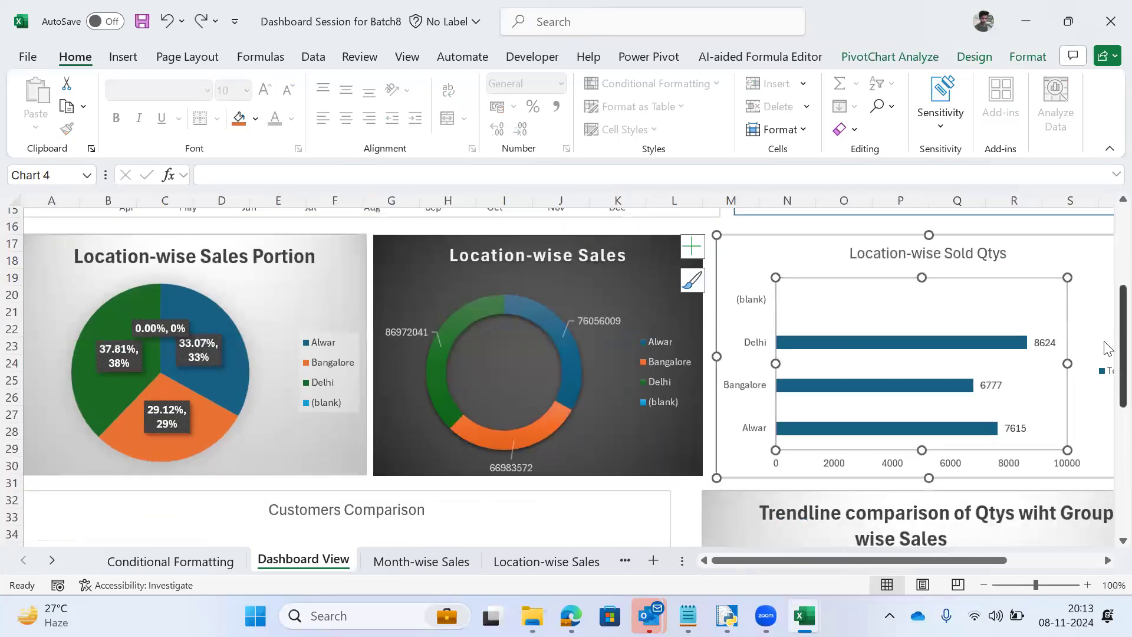
{"action": "scroll", "coordinate": [1108, 353], "scroll_direction": "up", "scroll_amount": 5}
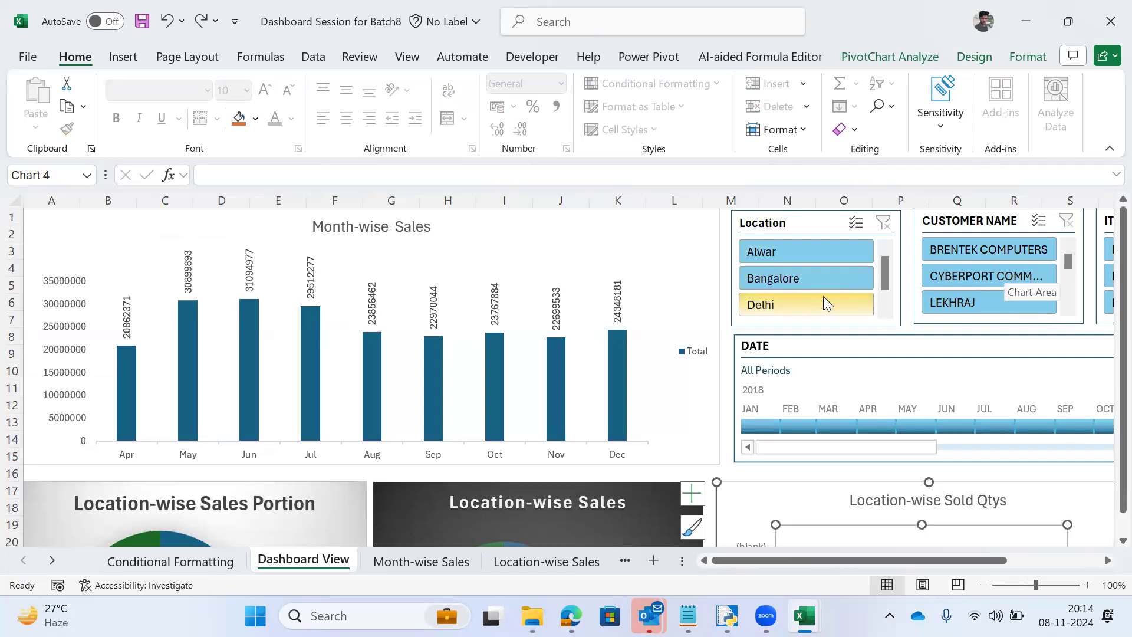
Step: Filter the dashboard by Bangalore, Delhi and Alwar in turn with the Location slicer, and clear the filter
{"action": "left_click", "coordinate": [802, 275]}
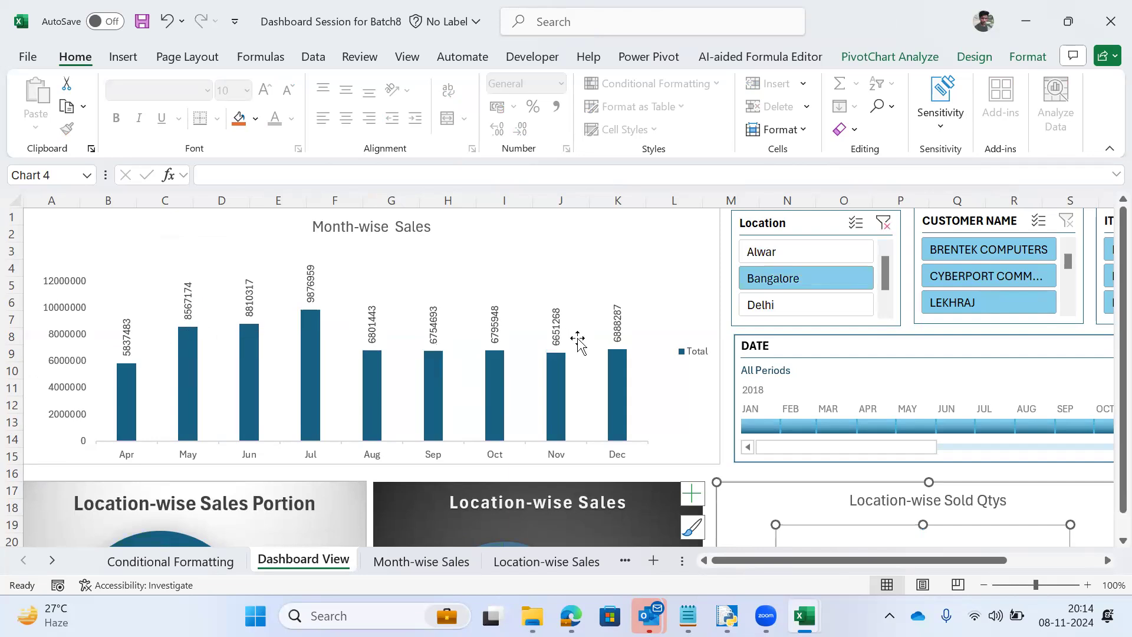
{"action": "left_click", "coordinate": [773, 308]}
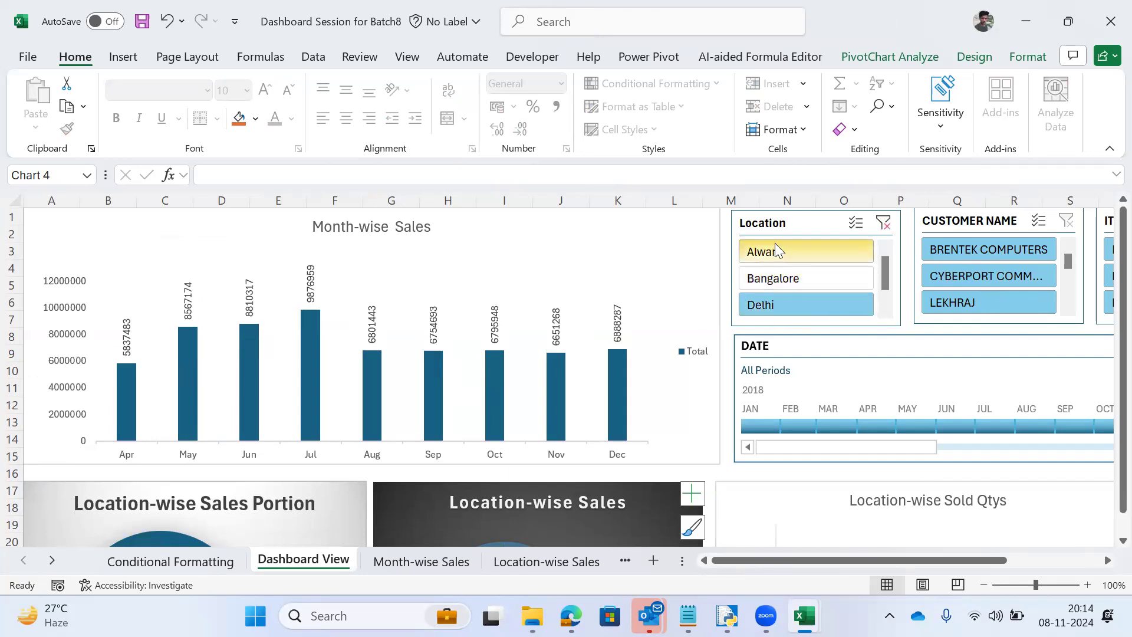
{"action": "left_click", "coordinate": [776, 248]}
{"action": "left_click", "coordinate": [773, 304]}
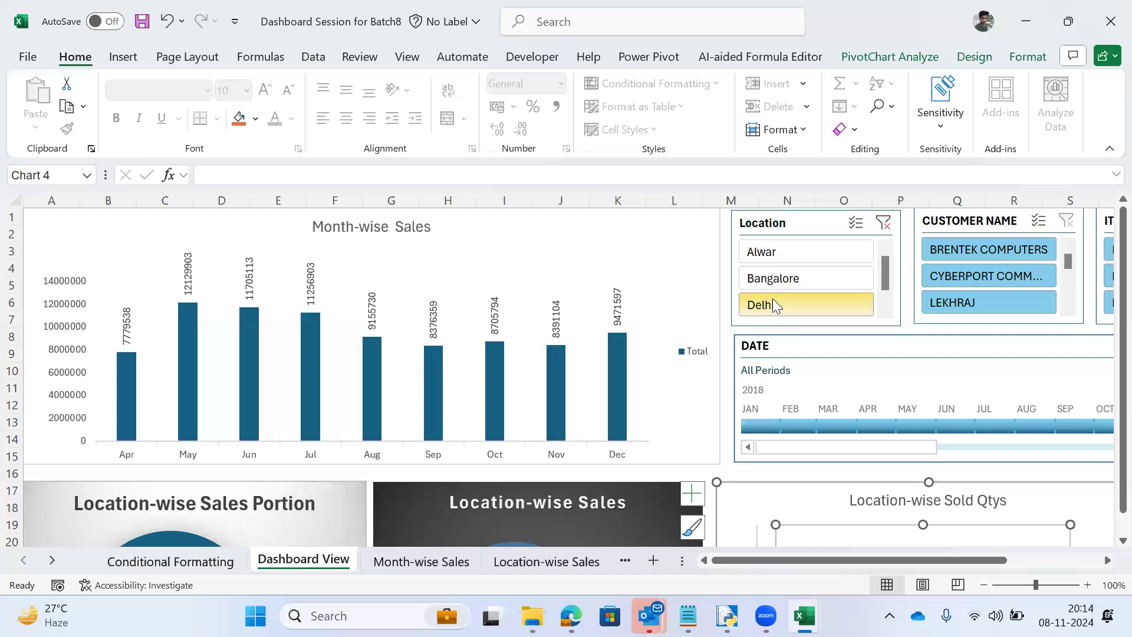
{"action": "left_click", "coordinate": [766, 275]}
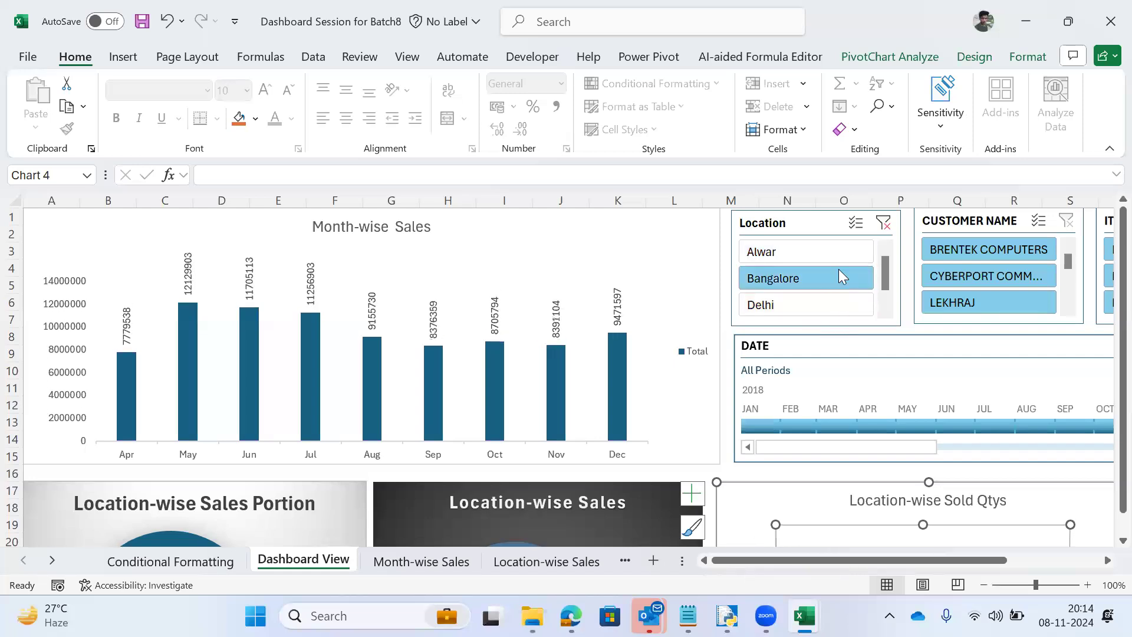
{"action": "left_click", "coordinate": [883, 223]}
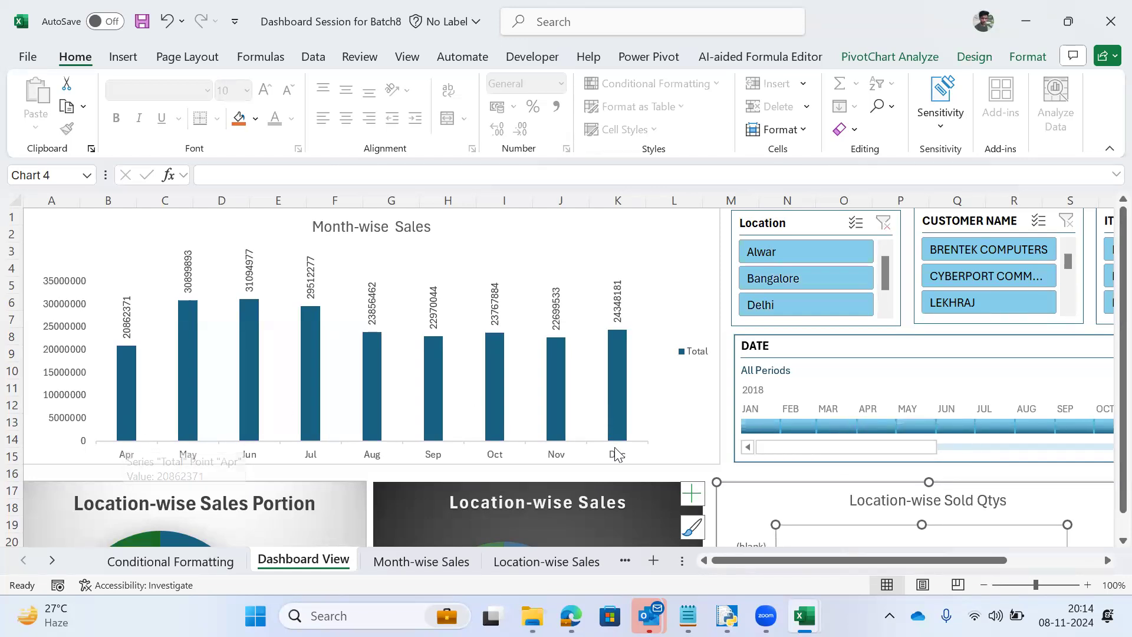
Step: Filter the dashboard to Jun 2018 and Jul 2018 in turn with the DATE timeline, and clear the filter
{"action": "left_click", "coordinate": [956, 419]}
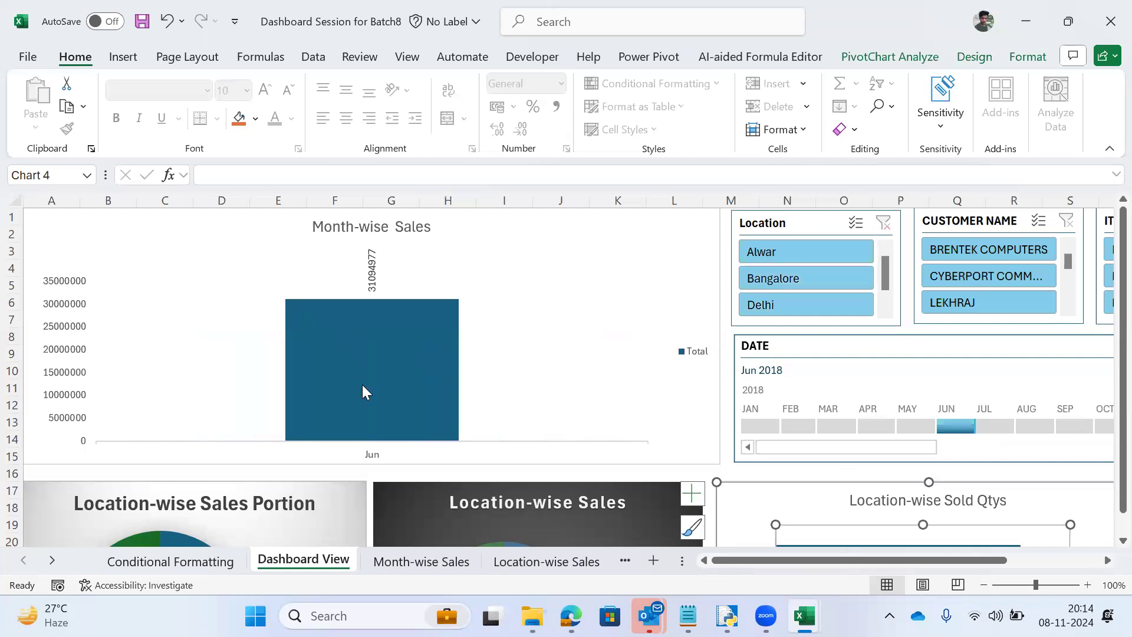
{"action": "mouse_move", "coordinate": [372, 390]}
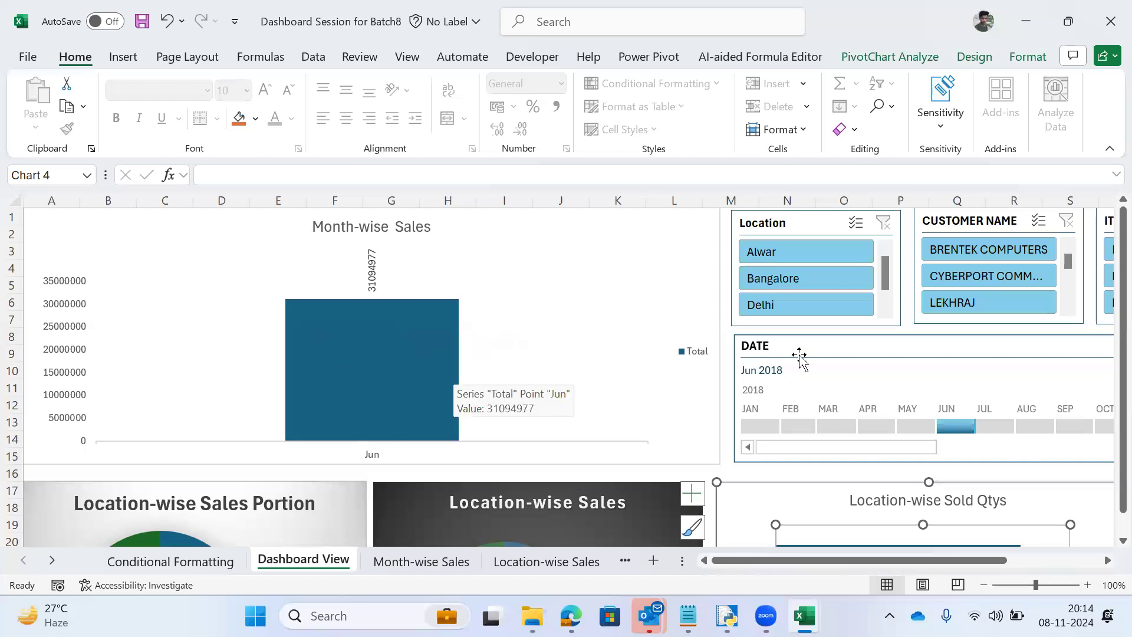
{"action": "left_click", "coordinate": [993, 423]}
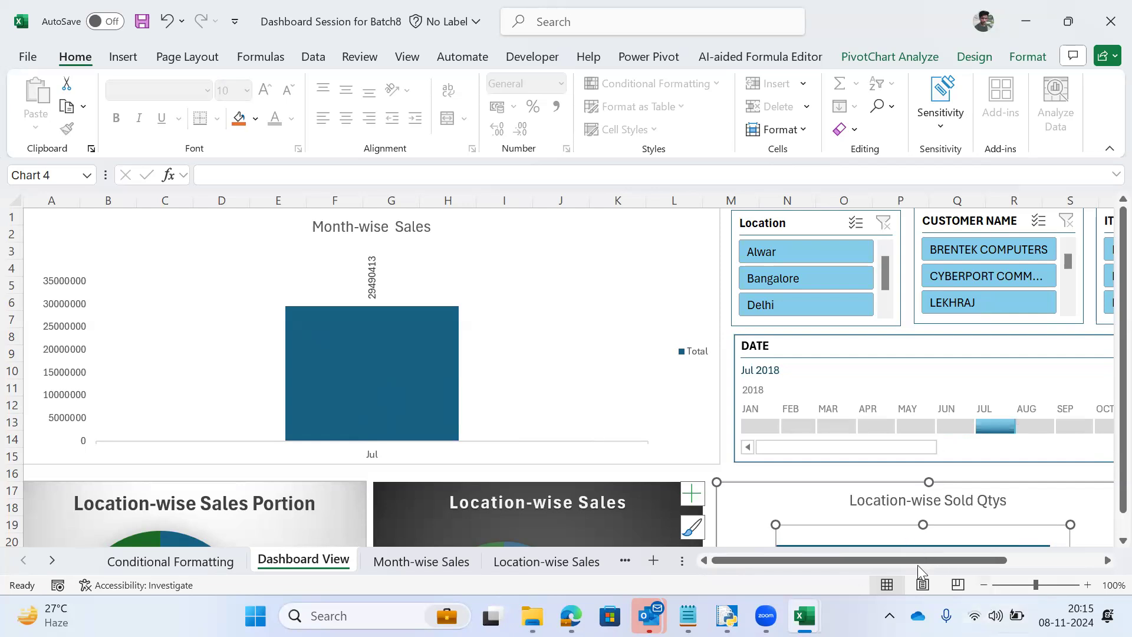
{"action": "left_click_drag", "start_coordinate": [920, 562], "coordinate": [840, 568]}
{"action": "left_click", "coordinate": [1018, 346]}
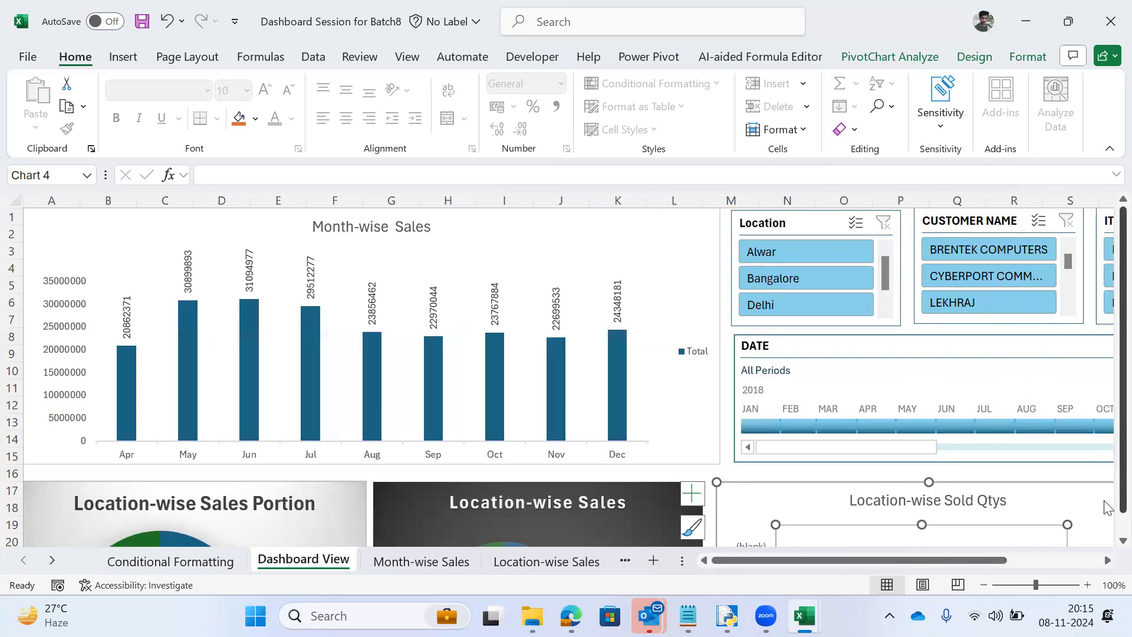
Step: Review the location-wise charts, Customers Comparison and the group-wise sales trendline in the lower part of the dashboard
{"action": "scroll", "coordinate": [1107, 531], "scroll_direction": "down", "scroll_amount": 1}
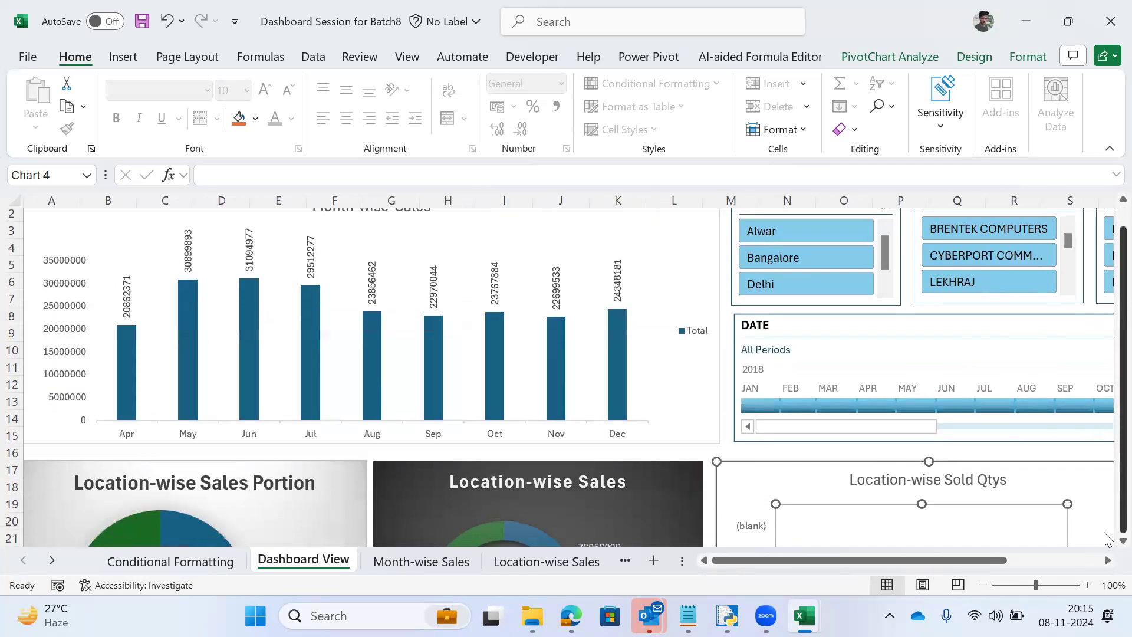
{"action": "scroll", "coordinate": [1107, 550], "scroll_direction": "down", "scroll_amount": 9}
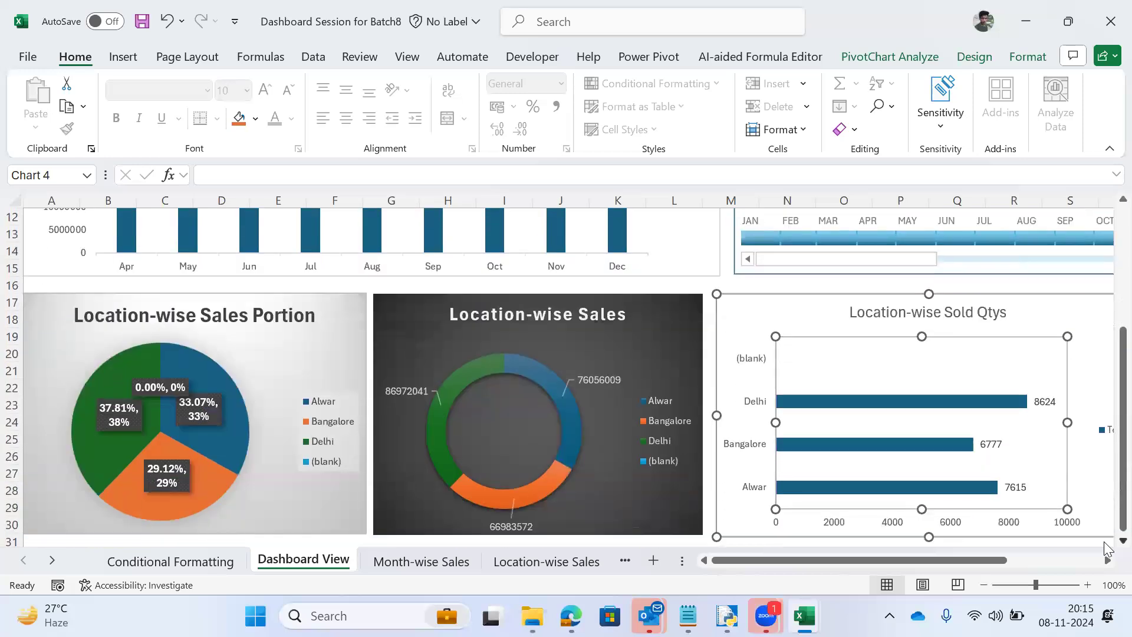
{"action": "scroll", "coordinate": [1107, 549], "scroll_direction": "down", "scroll_amount": 1}
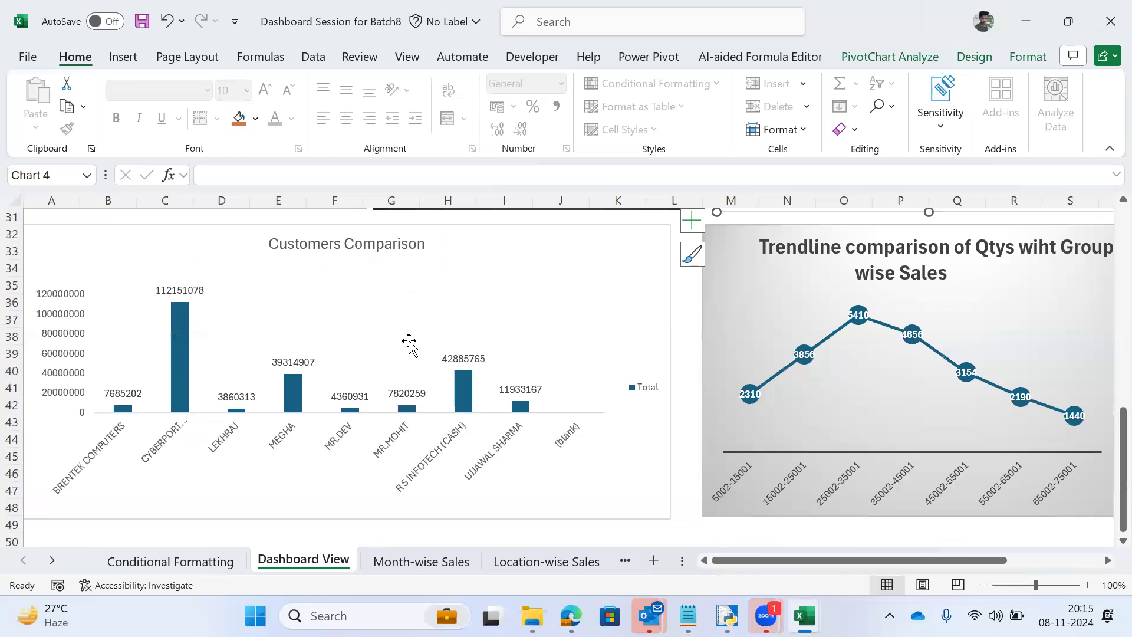
{"action": "scroll", "coordinate": [1106, 546], "scroll_direction": "down", "scroll_amount": 1}
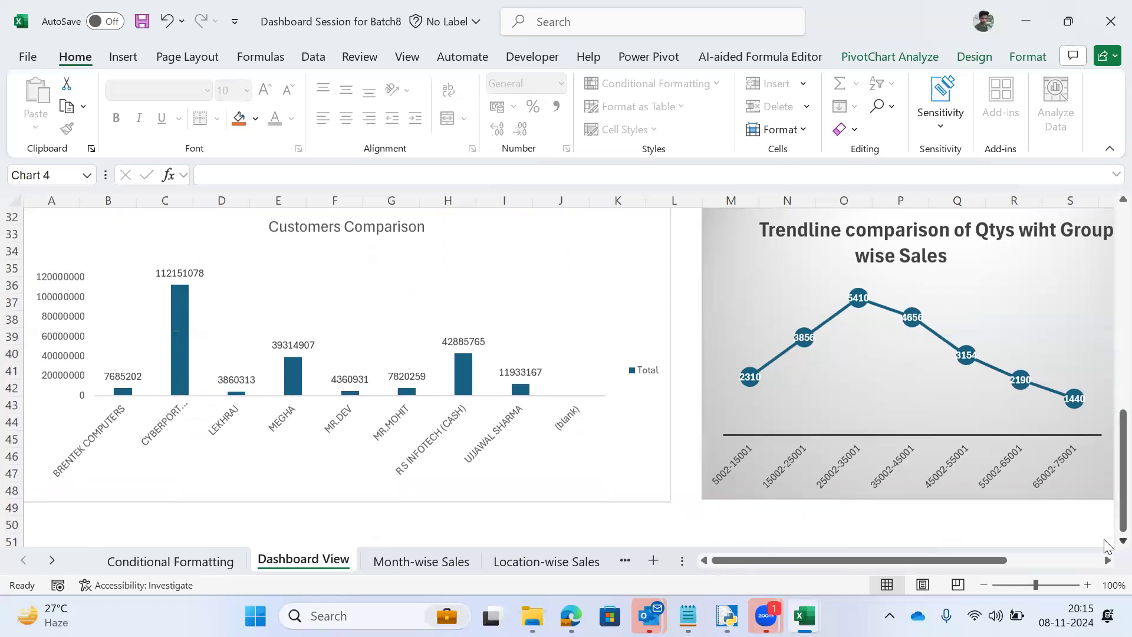
Step: Examine the customer names and their sales columns in the Customers Comparison chart
{"action": "scroll", "coordinate": [1106, 501], "scroll_direction": "up", "scroll_amount": 1}
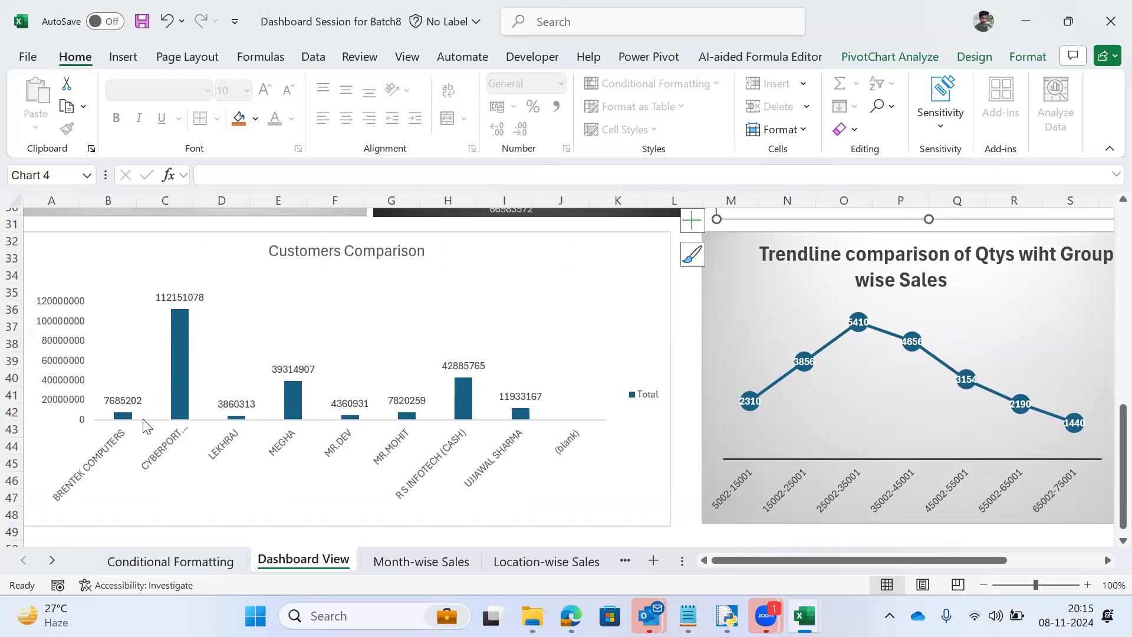
{"action": "left_click", "coordinate": [169, 450]}
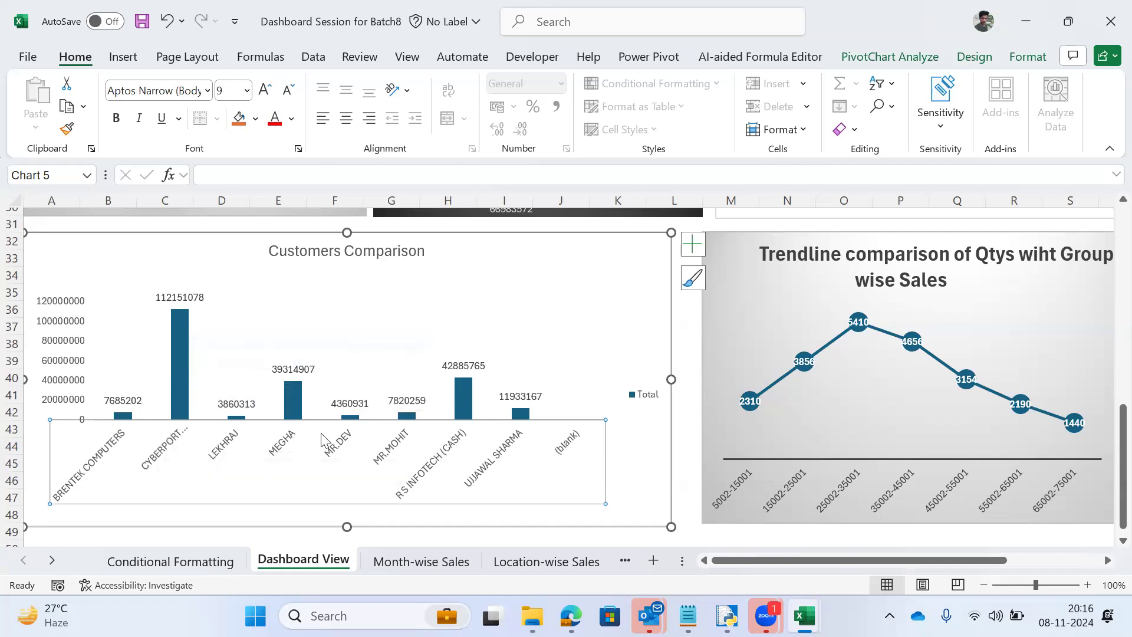
{"action": "mouse_move", "coordinate": [294, 401]}
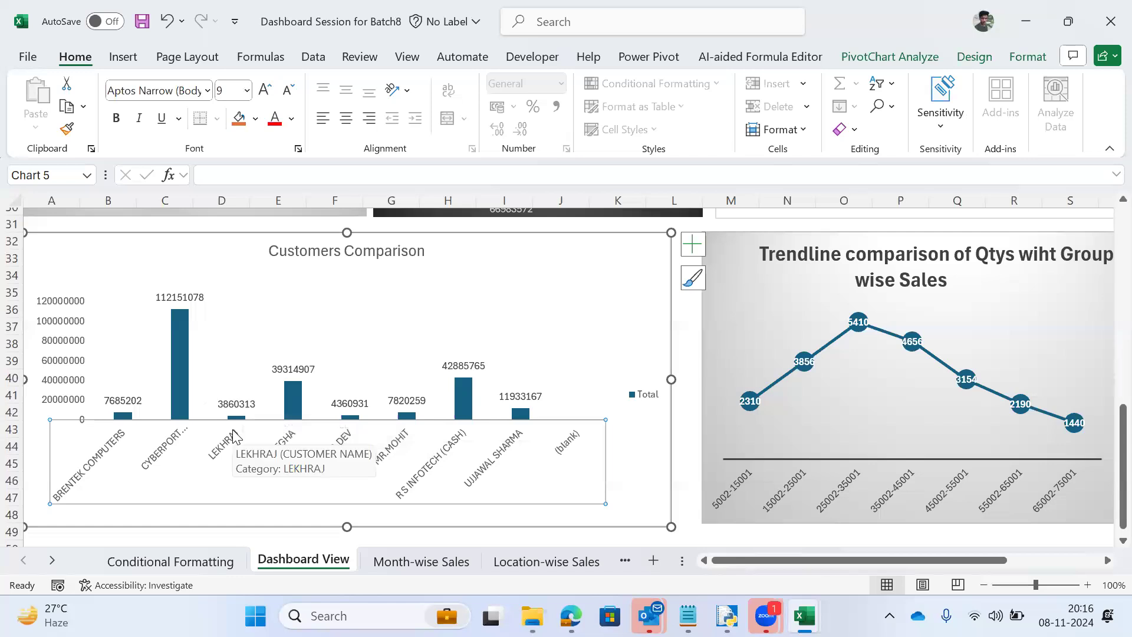
{"action": "key", "text": "alt+Tab"}
{"action": "key", "text": "alt+Tab"}
{"action": "key", "text": "alt+Tab"}
{"action": "key", "text": "alt+shift+Tab"}
{"action": "key", "text": "alt+shift+Tab"}
{"action": "key", "text": "alt+shift+Tab"}
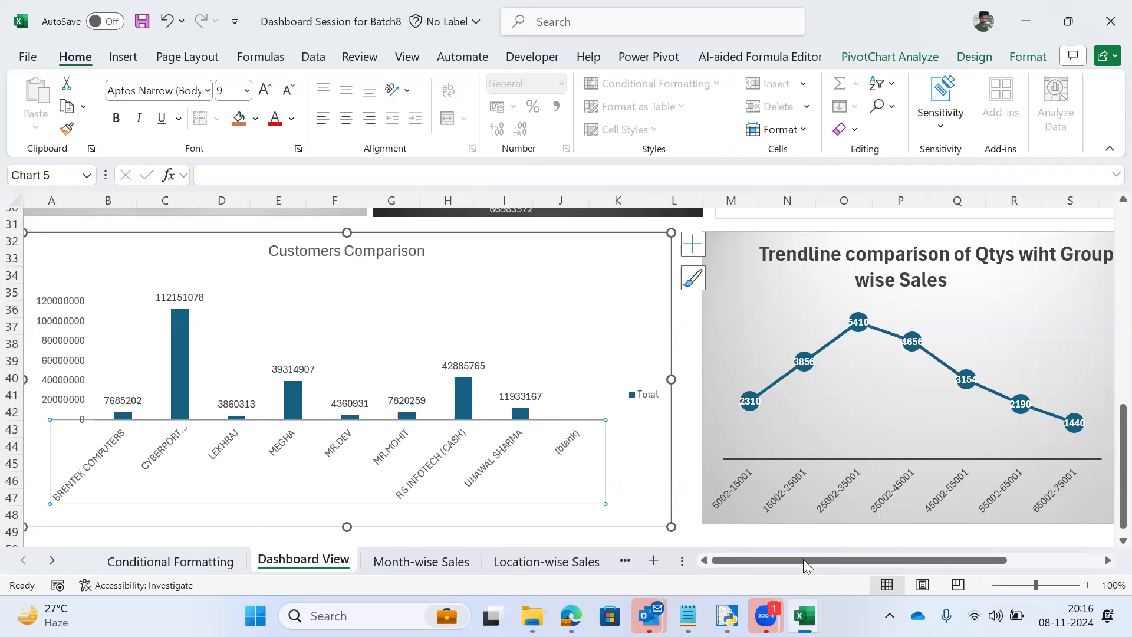
Step: Switch to the Excel Course of Nov 2024 PDF in Edge and return to its Three Stages overview
{"action": "left_click_drag", "start_coordinate": [1123, 471], "coordinate": [1106, 201]}
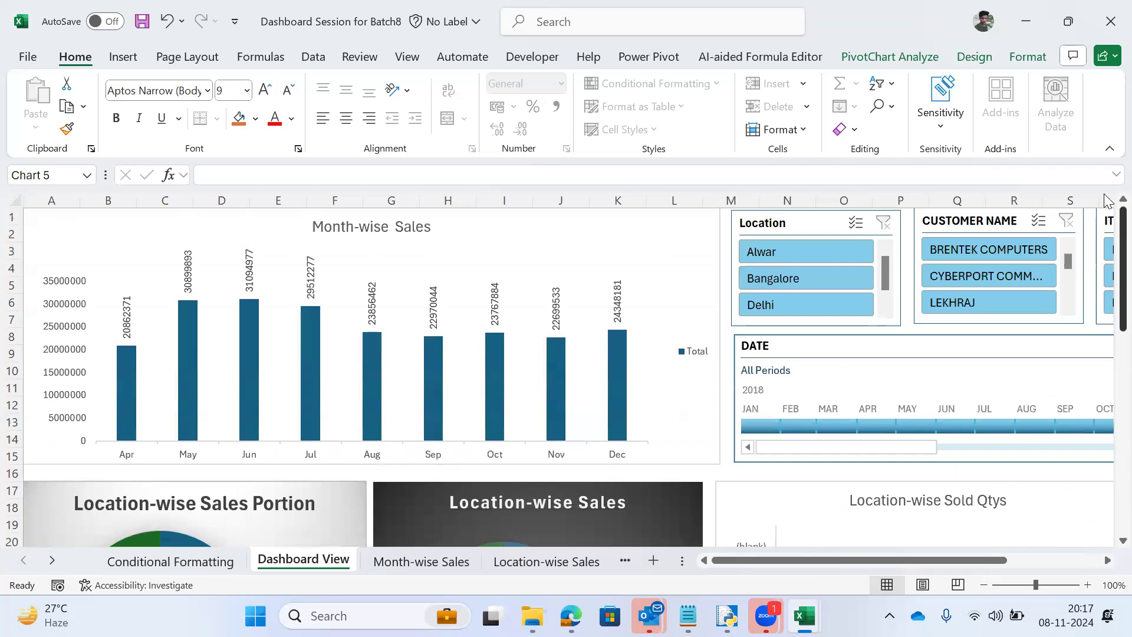
{"action": "key", "text": "alt+Tab"}
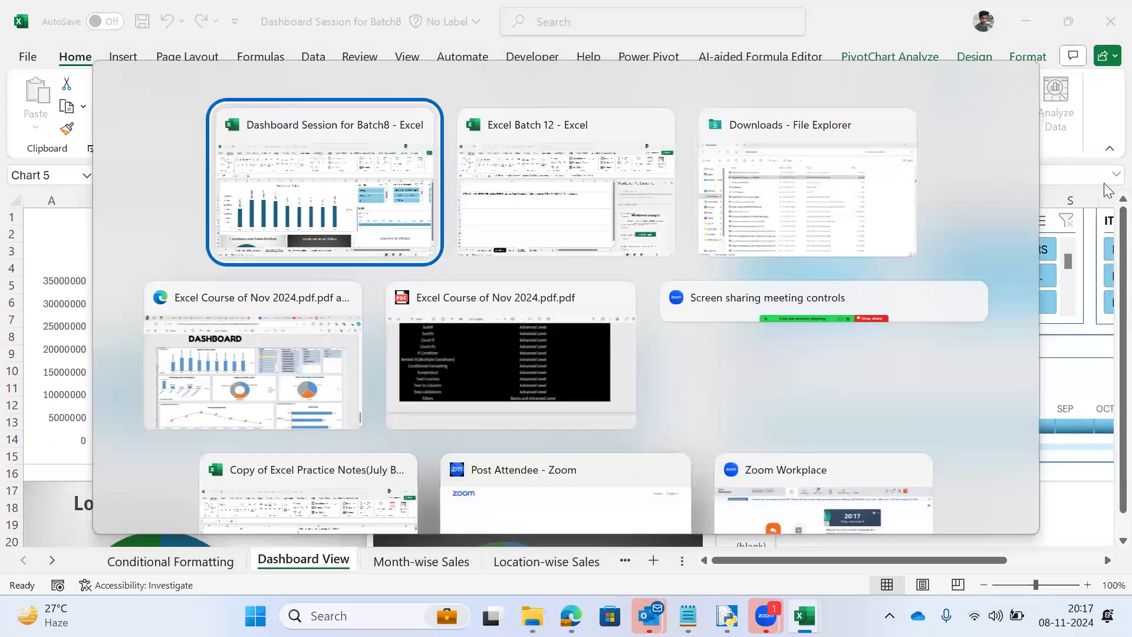
{"action": "key", "text": "Down"}
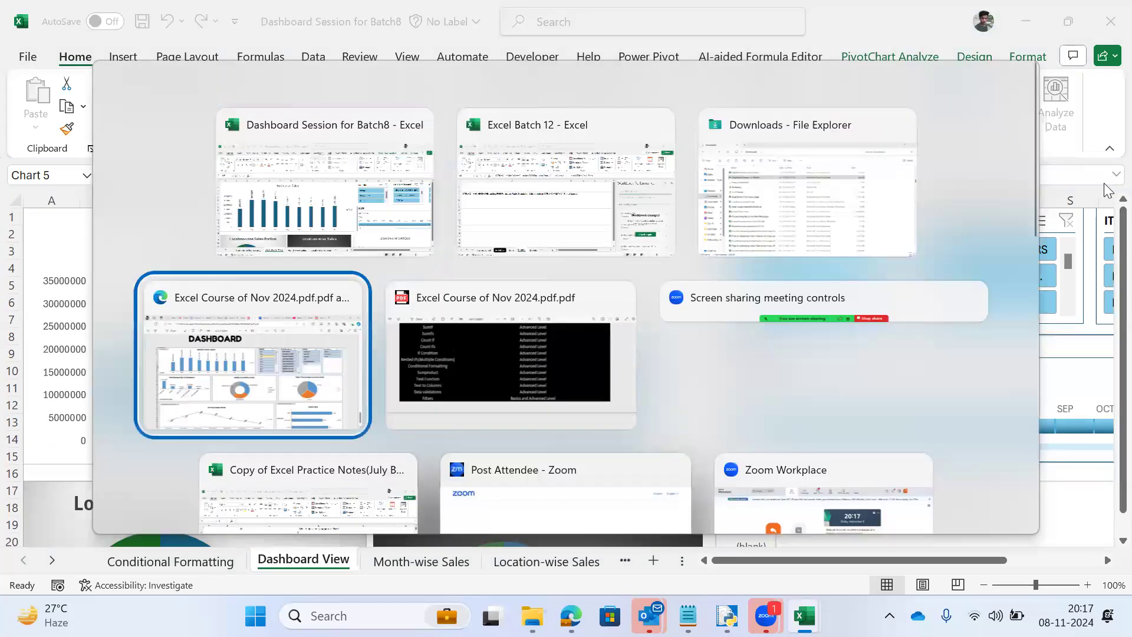
{"action": "key", "text": "Return"}
{"action": "left_click_drag", "start_coordinate": [1109, 552], "coordinate": [1098, 197]}
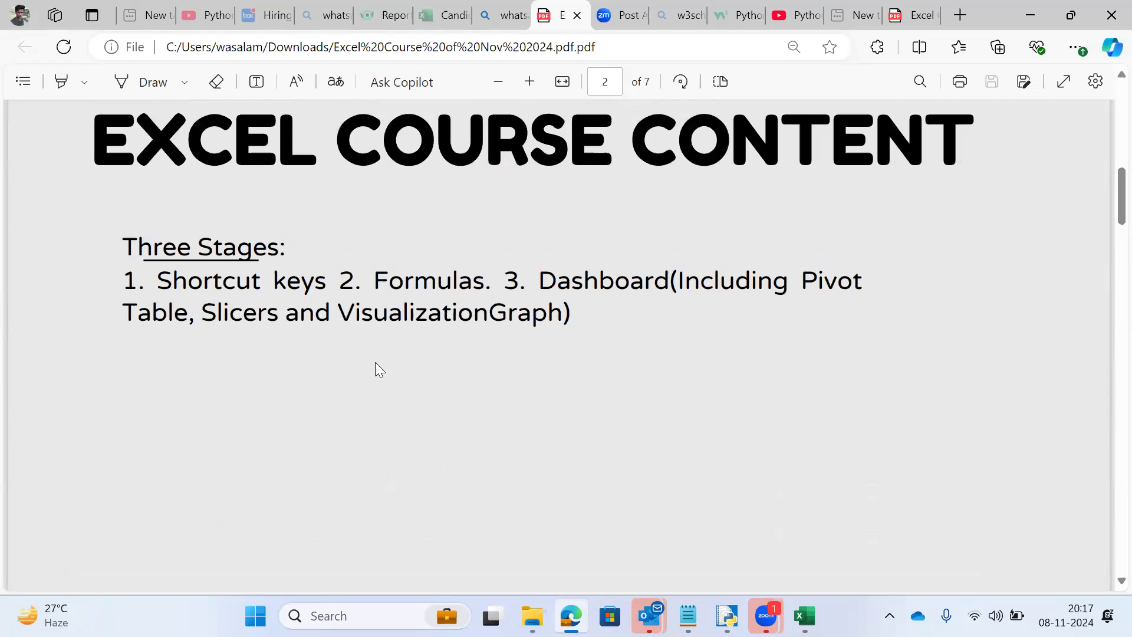
Step: Switch back to the Dashboard Session for Batch8 workbook in Excel and deselect the chart on Dashboard View
{"action": "key", "text": "alt+Tab"}
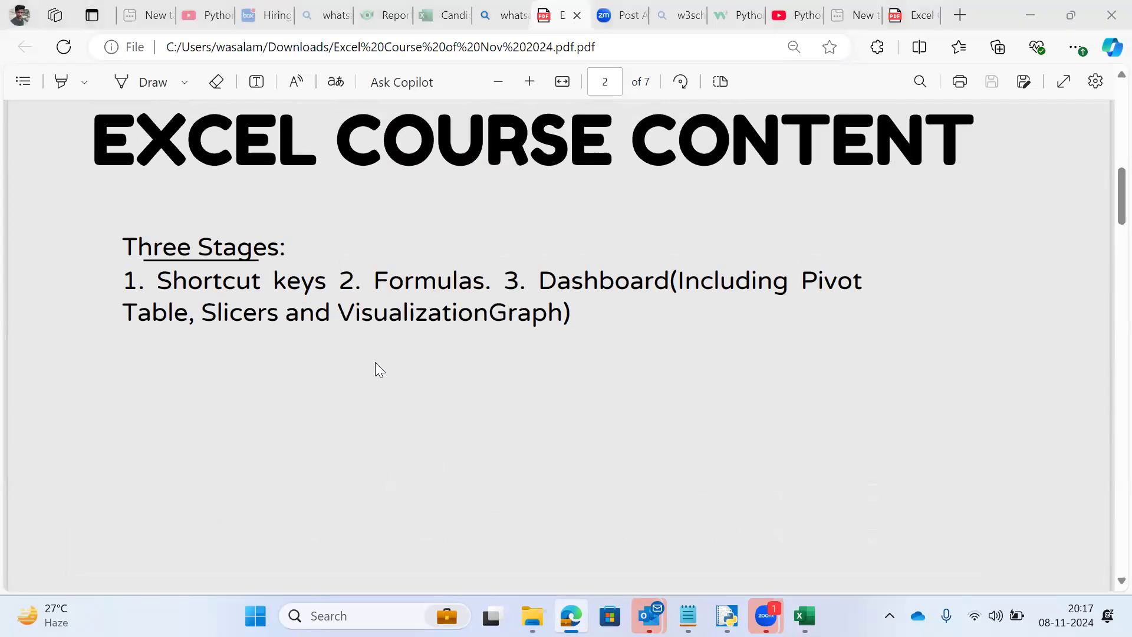
{"action": "key", "text": "alt+Tab"}
{"action": "key", "text": "alt+Tab"}
{"action": "key", "text": "alt+Tab"}
{"action": "key", "text": "alt+Tab"}
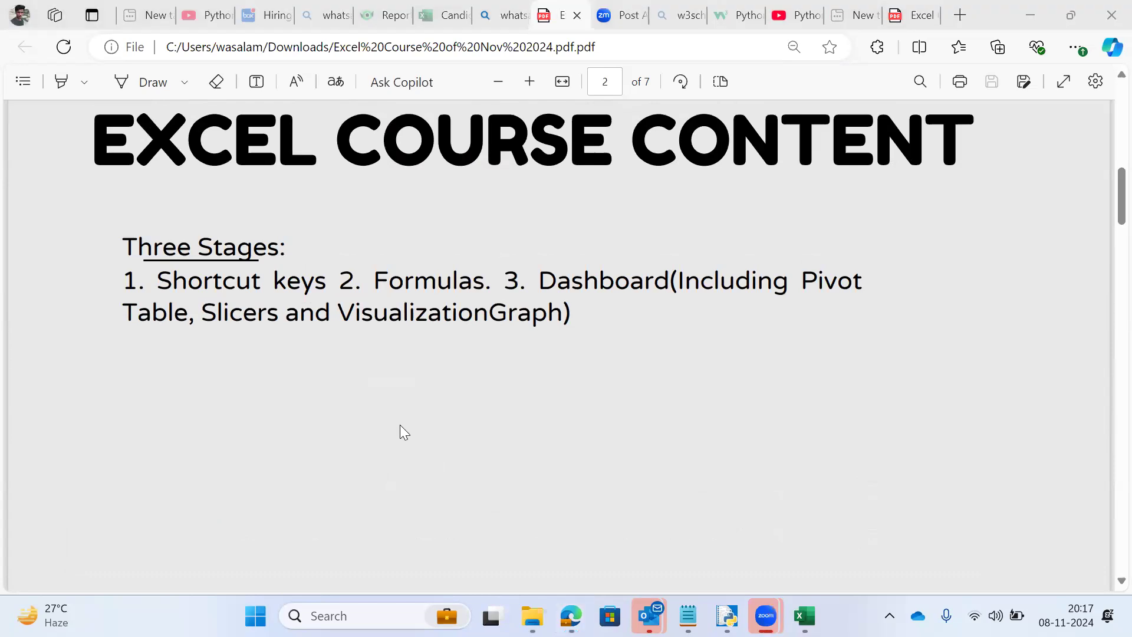
{"action": "key", "text": "alt+Tab"}
{"action": "key", "text": "alt+Tab"}
{"action": "key", "text": "alt+Tab"}
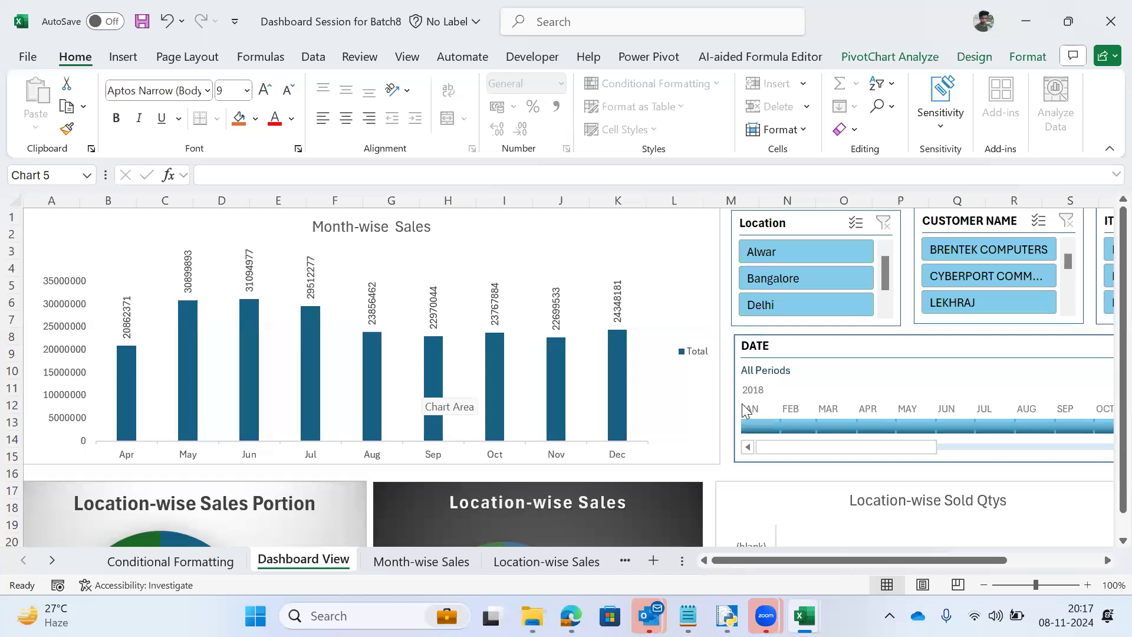
{"action": "left_click", "coordinate": [727, 333]}
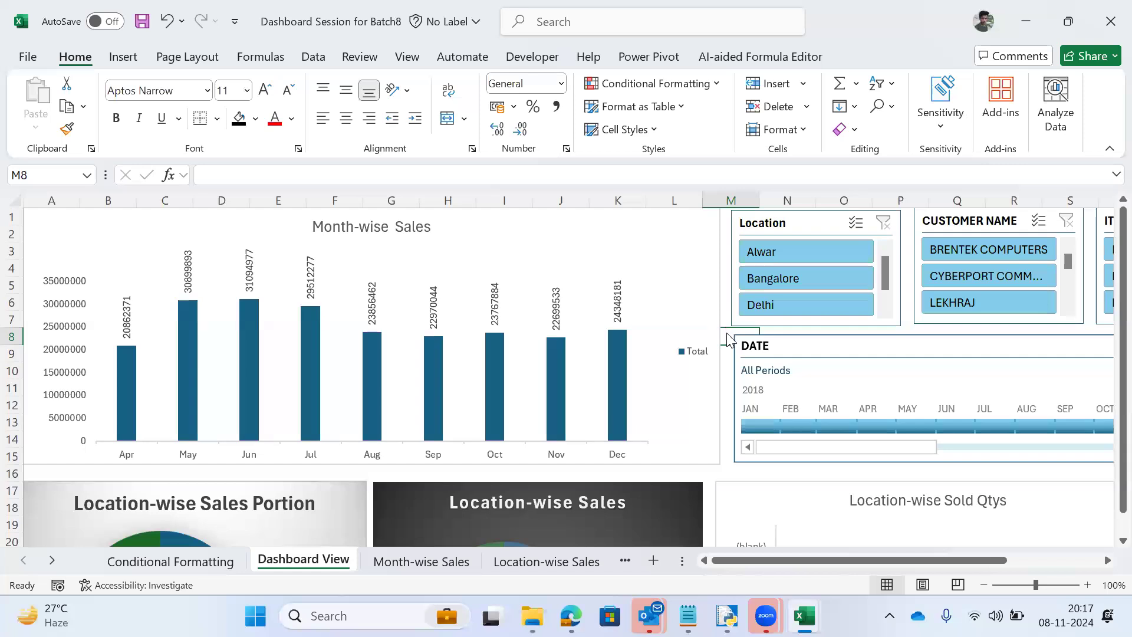
Step: Browse the workbook's pivot table sheets from Dashboard View through to Sales Grouping wise of Qty
{"action": "key", "text": "alt+Tab"}
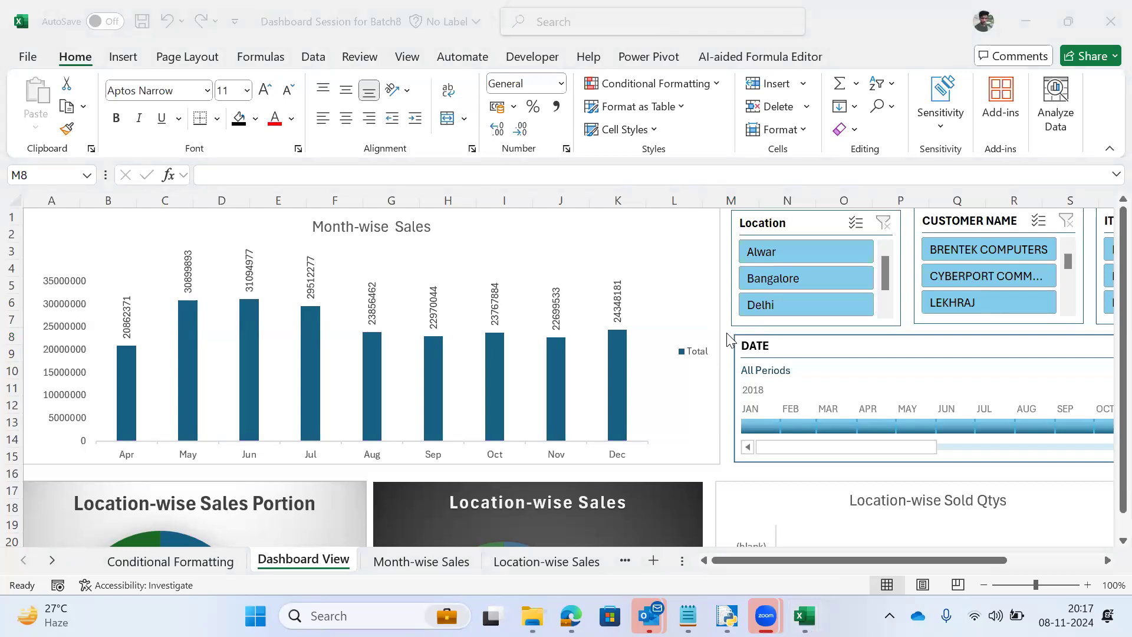
{"action": "key", "text": "alt+Tab"}
{"action": "key", "text": "alt+shift+Tab"}
{"action": "key", "text": "alt+Tab"}
{"action": "key", "text": "ctrl+Page_Up"}
{"action": "key", "text": "ctrl+Page_Down"}
{"action": "key", "text": "ctrl+Page_Down"}
{"action": "key", "text": "ctrl+Page_Down"}
{"action": "key", "text": "ctrl+Page_Down"}
{"action": "key", "text": "ctrl+Page_Down"}
{"action": "key", "text": "ctrl+Page_Down"}
{"action": "key", "text": "ctrl+Page_Down"}
{"action": "key", "text": "ctrl+Page_Down"}
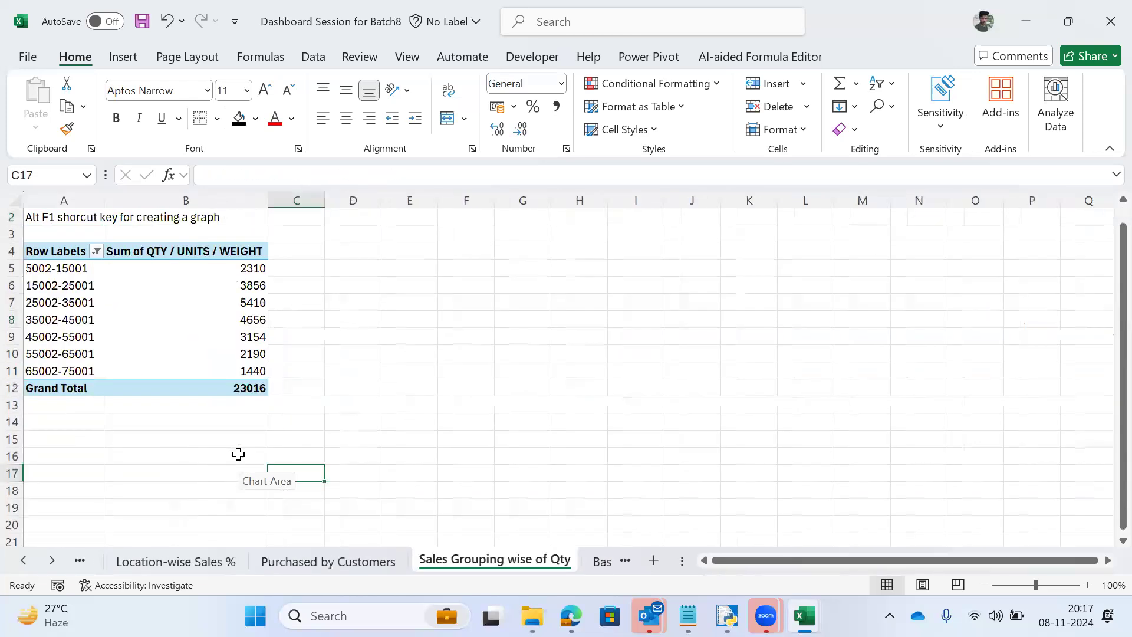
Step: Go back through the workbook's sheets to the Conditional Formatting sheet
{"action": "key", "text": "ctrl+Page_Up"}
{"action": "key", "text": "ctrl+Page_Up"}
{"action": "key", "text": "ctrl+Page_Up"}
{"action": "key", "text": "ctrl+Page_Up"}
{"action": "key", "text": "ctrl+Page_Up"}
{"action": "key", "text": "ctrl+Page_Up"}
{"action": "key", "text": "ctrl+Page_Up"}
{"action": "key", "text": "ctrl+Page_Up"}
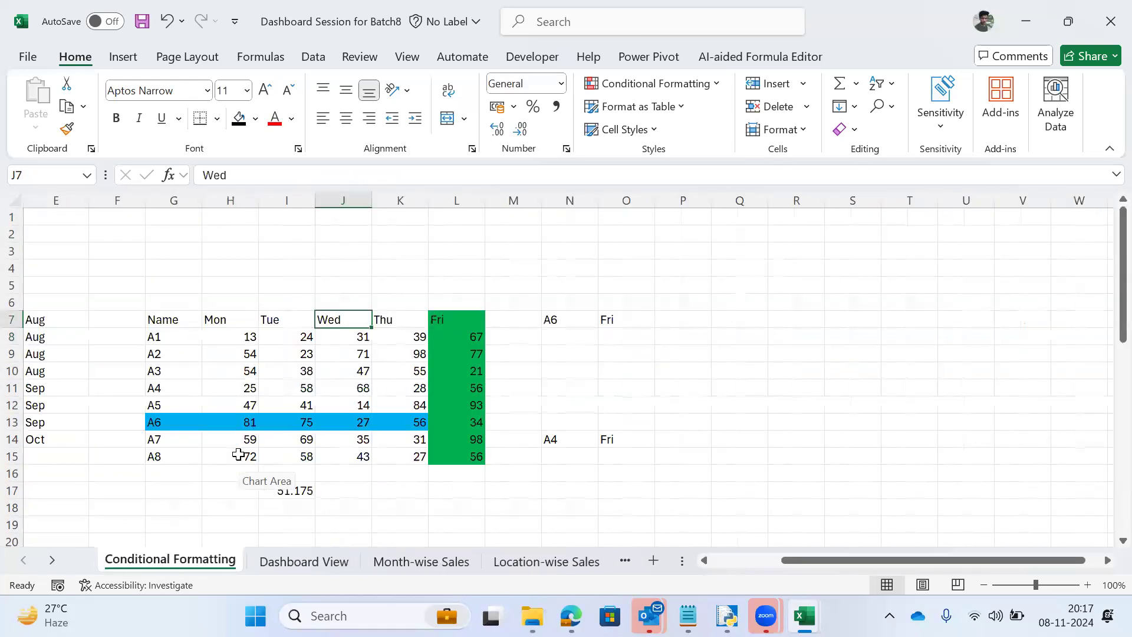
Step: Switch to the Excel Batch 12 workbook and go back through its sheets to Shortcut Keys
{"action": "key", "text": "alt+Tab"}
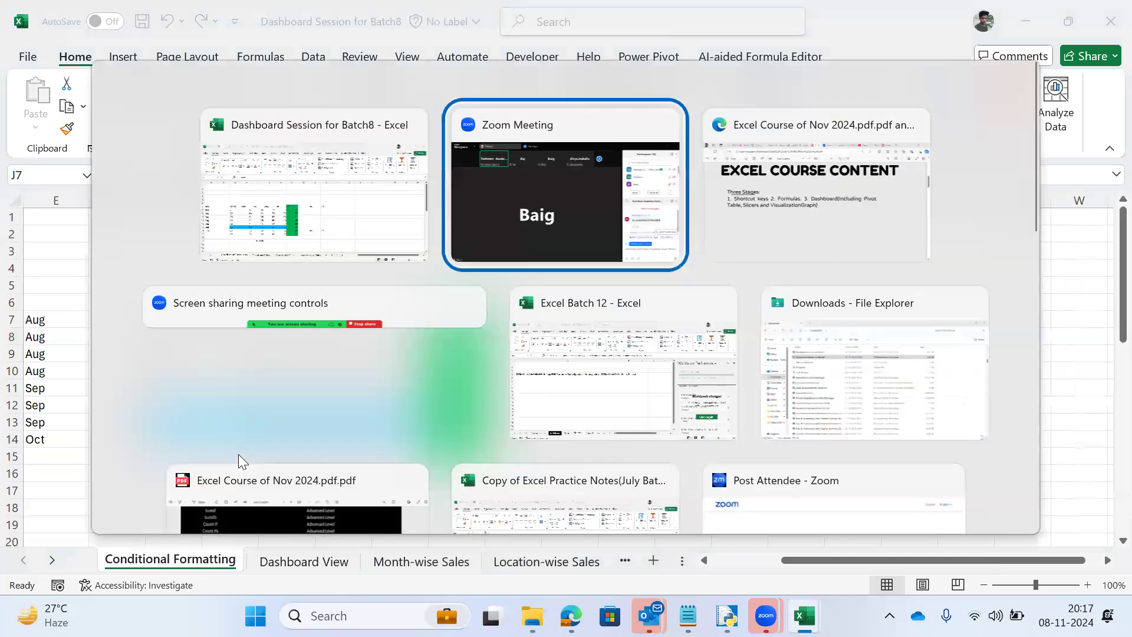
{"action": "key", "text": "alt+Tab"}
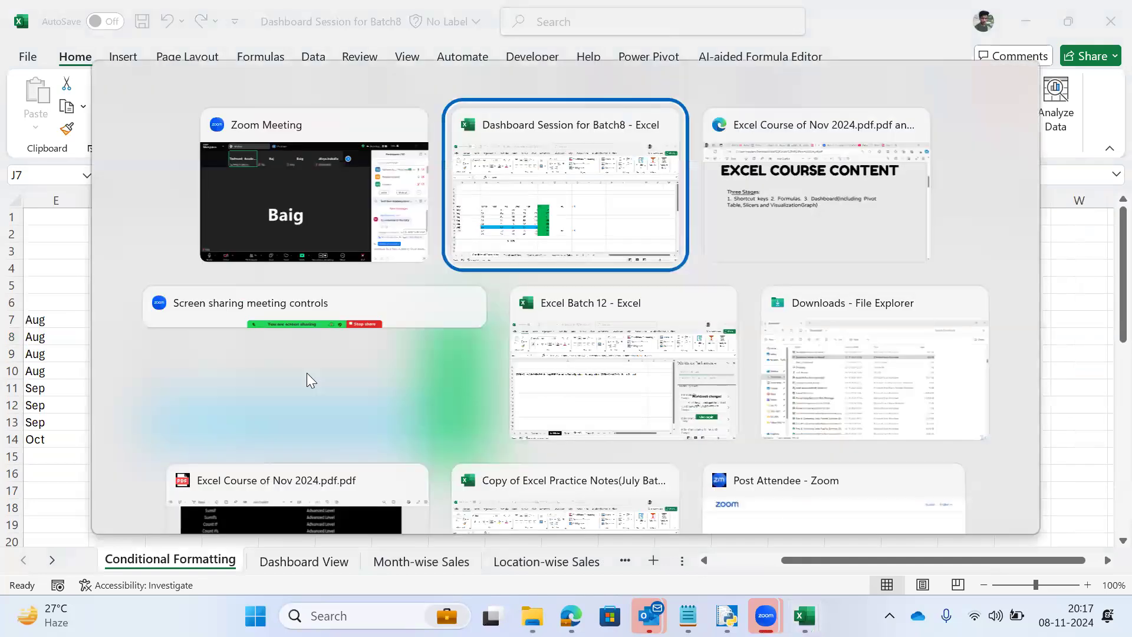
{"action": "key", "text": "alt+Tab"}
{"action": "key", "text": "alt+Tab"}
{"action": "key", "text": "alt+Tab"}
{"action": "key", "text": "alt+Tab"}
{"action": "key", "text": "ctrl+Page_Up"}
{"action": "key", "text": "ctrl+Page_Up"}
{"action": "key", "text": "ctrl+Page_Up"}
{"action": "key", "text": "ctrl+Page_Up"}
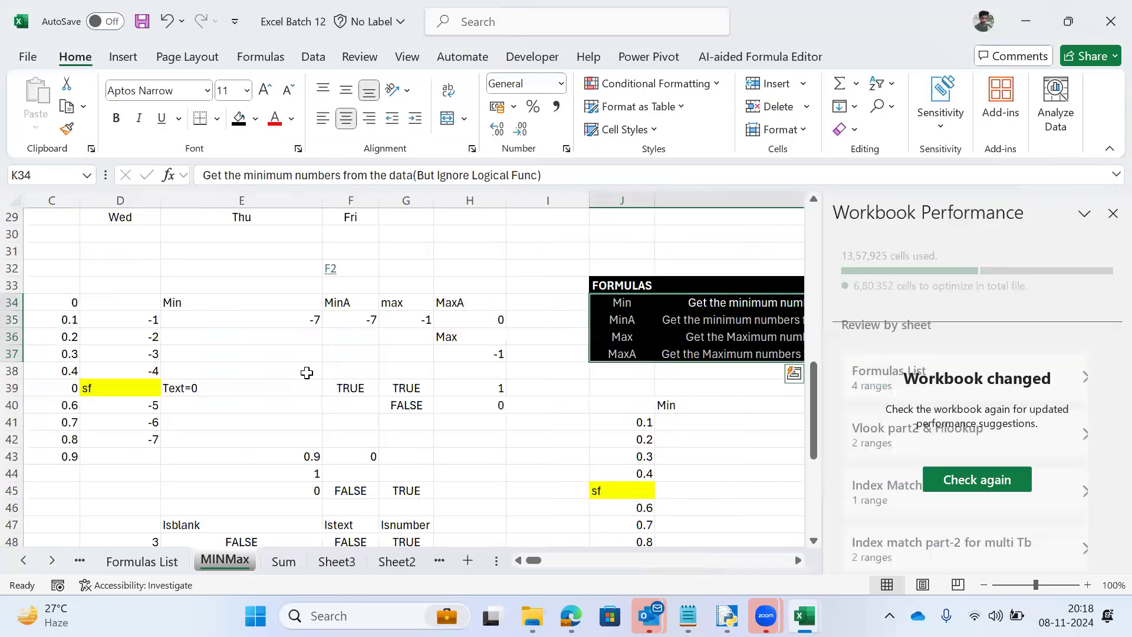
Step: Review the basic and custom shortcut lists from the first row of the Shortcut Keys sheet
{"action": "key", "text": "Up"}
{"action": "key", "text": "ctrl+Up"}
{"action": "key", "text": "ctrl+Up"}
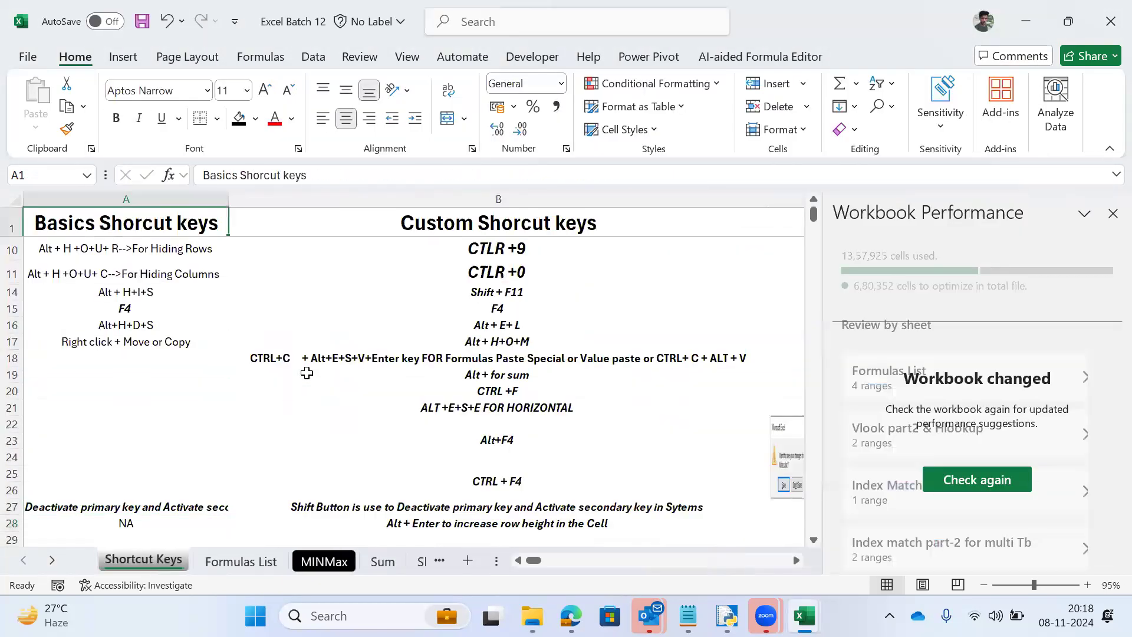
{"action": "key", "text": "Down"}
{"action": "key", "text": "Down"}
{"action": "key", "text": "Right"}
{"action": "key", "text": "Up"}
{"action": "key", "text": "Left"}
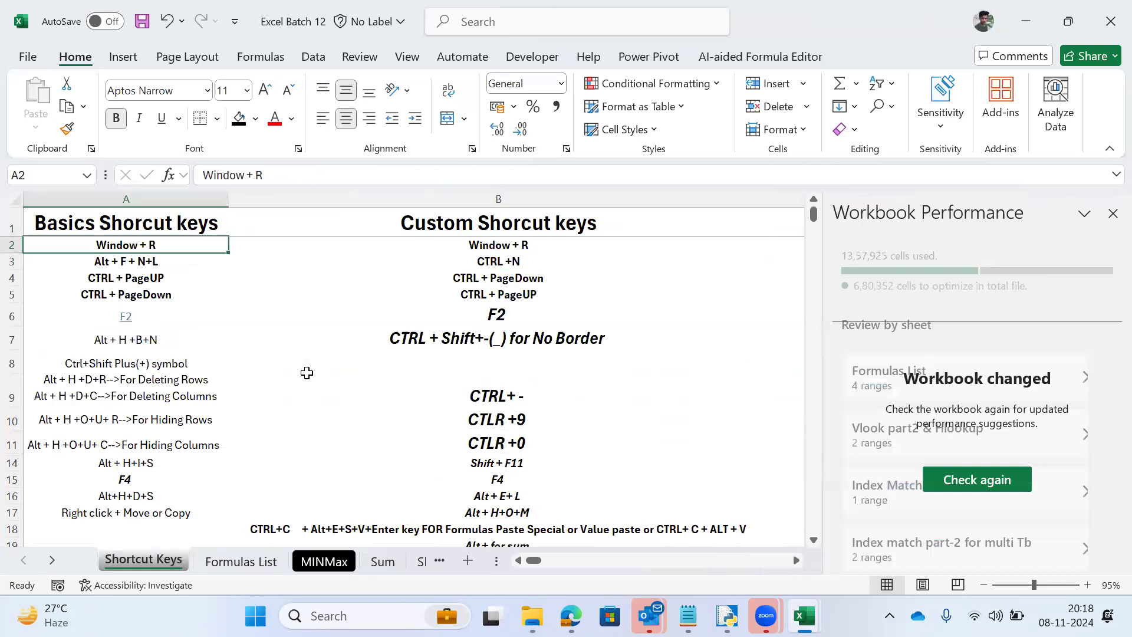
Step: Look through the Formulas List and MINMax sheets, and return to Shortcut Keys to try the first listed shortcut
{"action": "key", "text": "ctrl+Page_Down"}
{"action": "key", "text": "ctrl+Page_Down"}
{"action": "key", "text": "ctrl+Page_Down"}
{"action": "key", "text": "ctrl+Page_Up"}
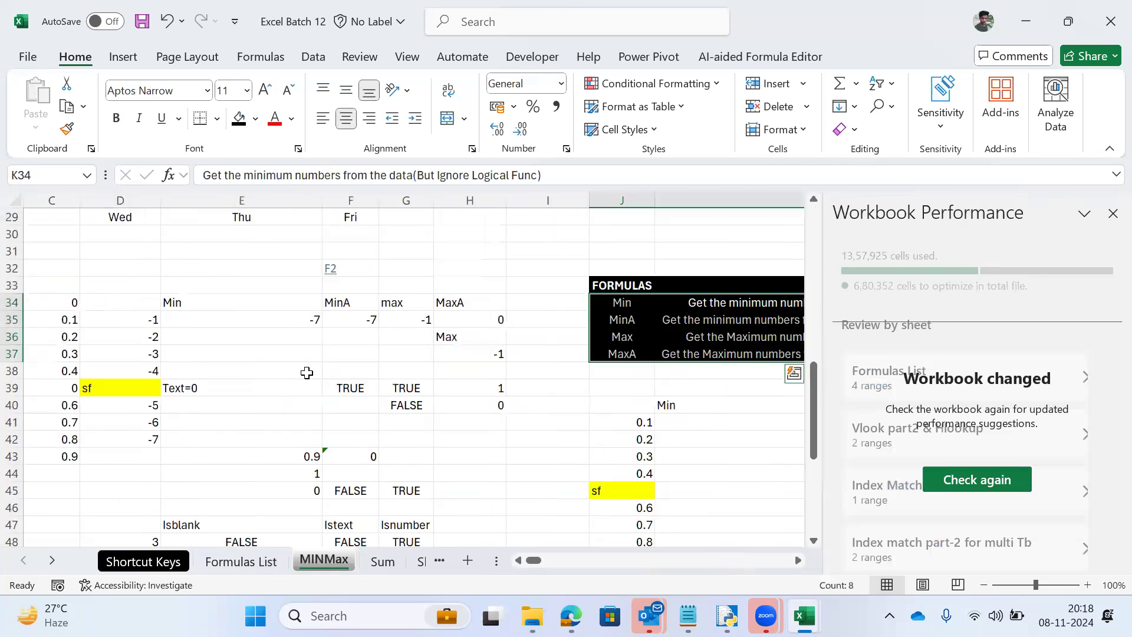
{"action": "key", "text": "ctrl+Page_Up"}
{"action": "key", "text": "ctrl+Page_Up"}
{"action": "key", "text": "super+r"}
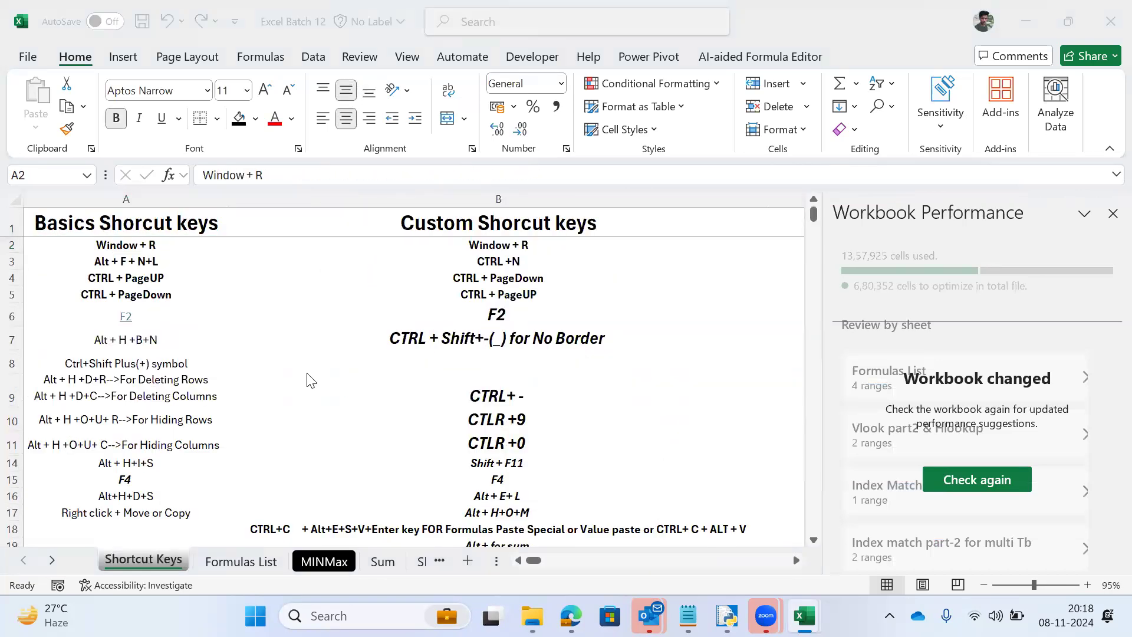
Step: Return to the Dashboard Session for Batch8 workbook and show its Month-wise Sales sheet
{"action": "key", "text": "alt+Tab"}
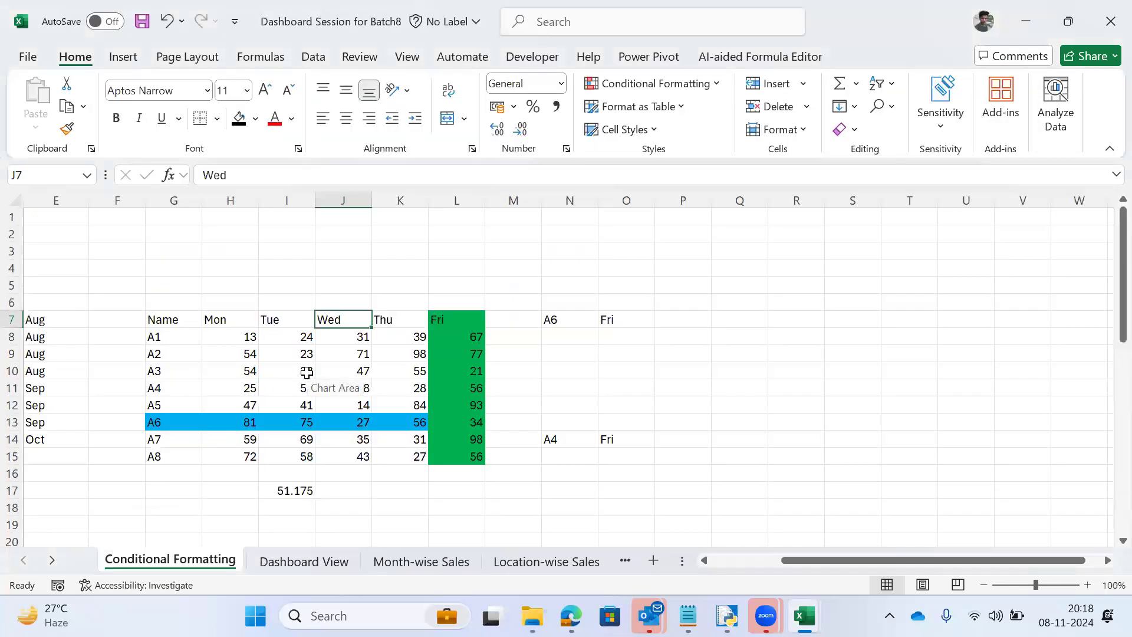
{"action": "left_click", "coordinate": [412, 248]}
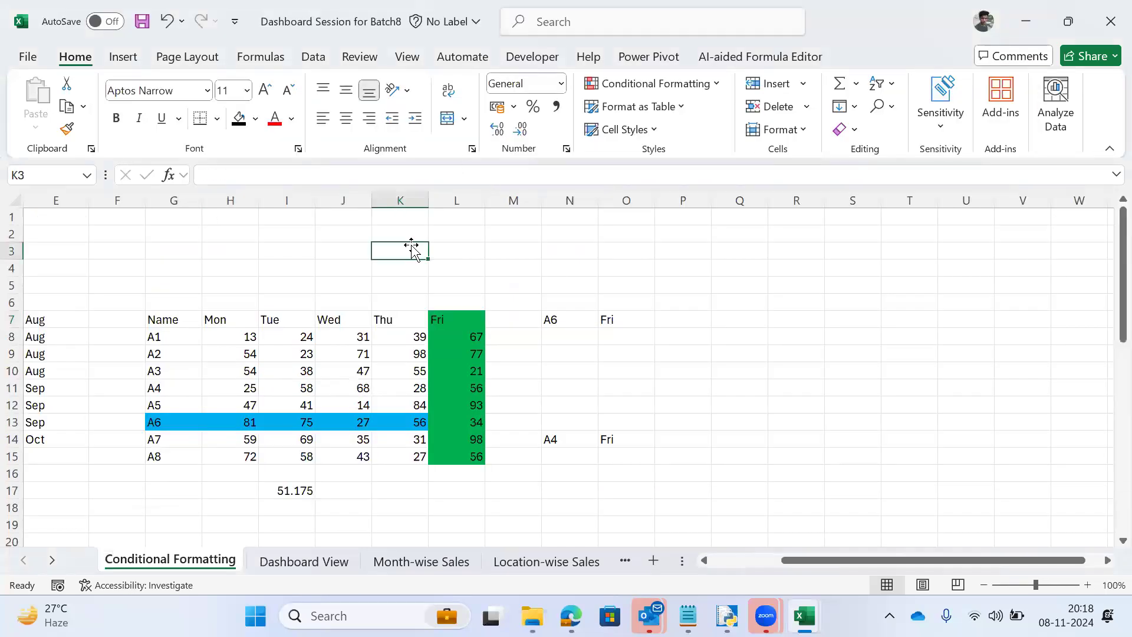
{"action": "key", "text": "ctrl+Page_Down"}
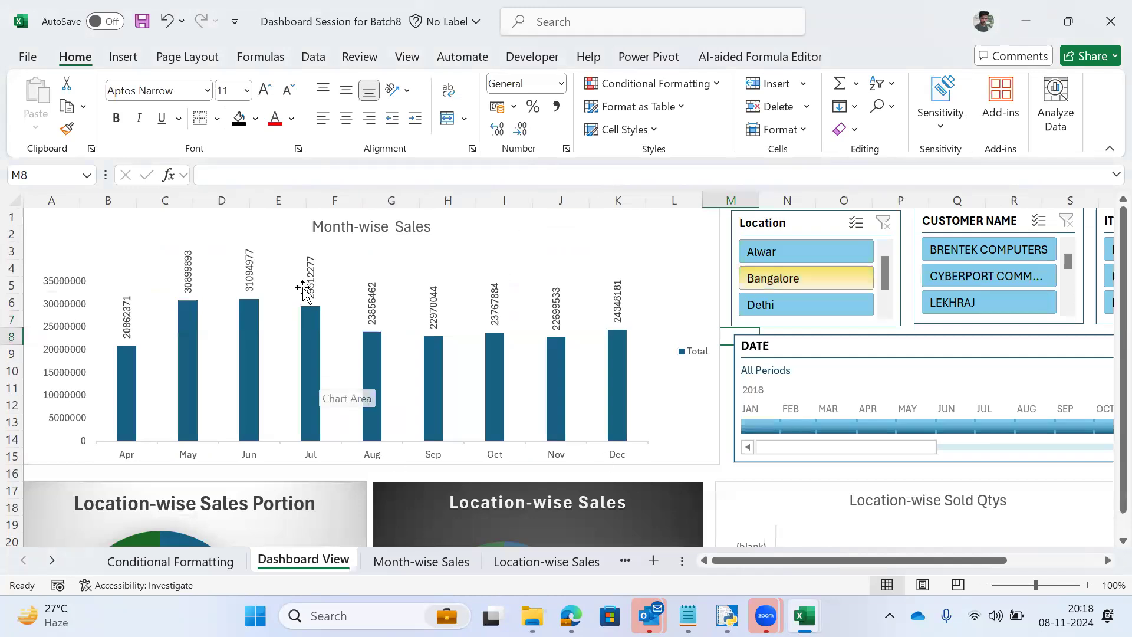
{"action": "key", "text": "ctrl+Page_Down"}
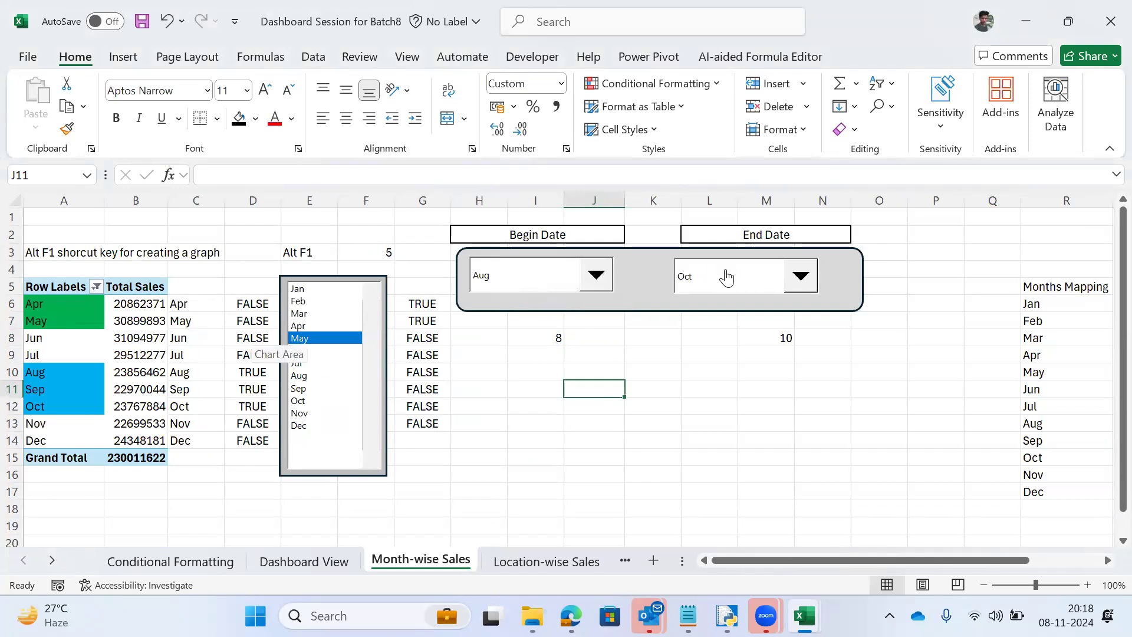
Step: Set the Begin Date to Sep and Oct in turn to demonstrate the month highlighting in the pivot table
{"action": "left_click", "coordinate": [588, 284]}
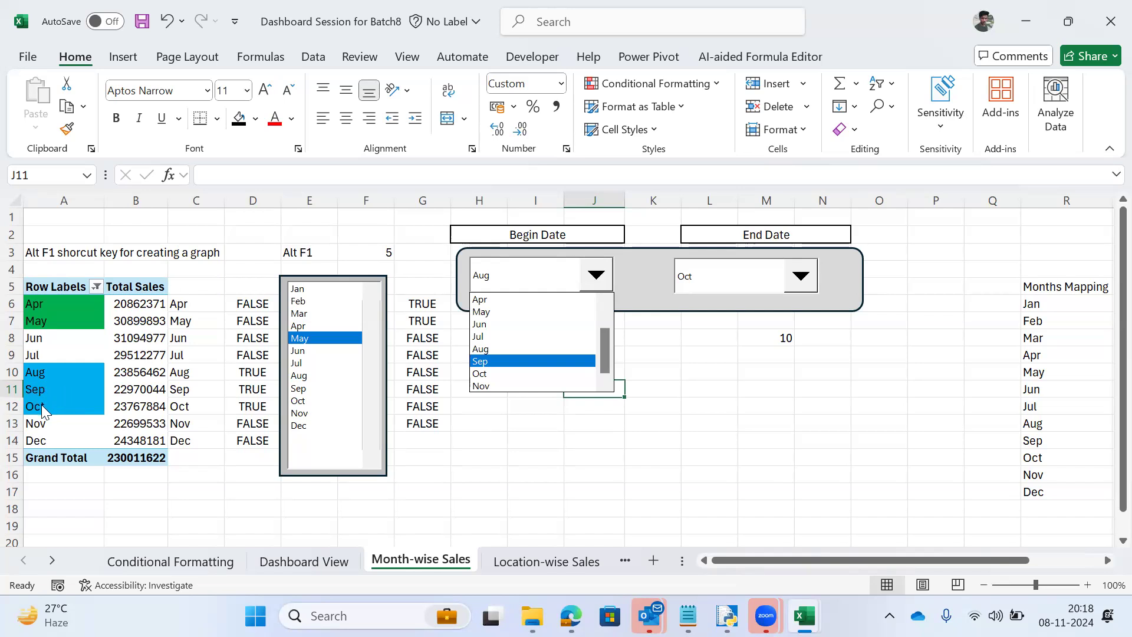
{"action": "left_click", "coordinate": [519, 361]}
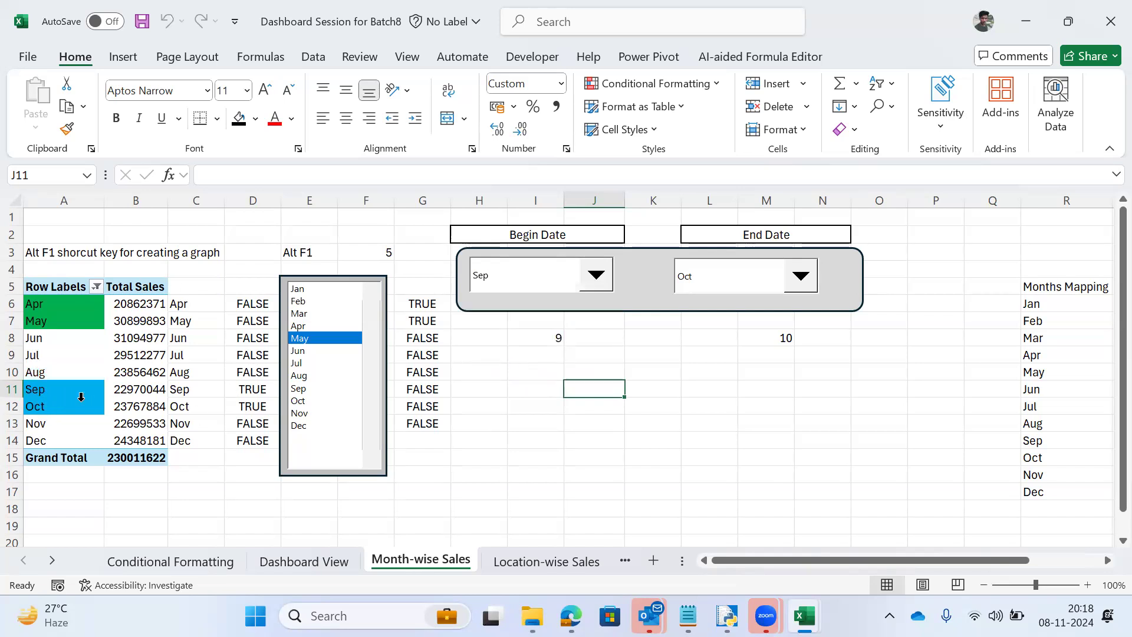
{"action": "left_click", "coordinate": [597, 276]}
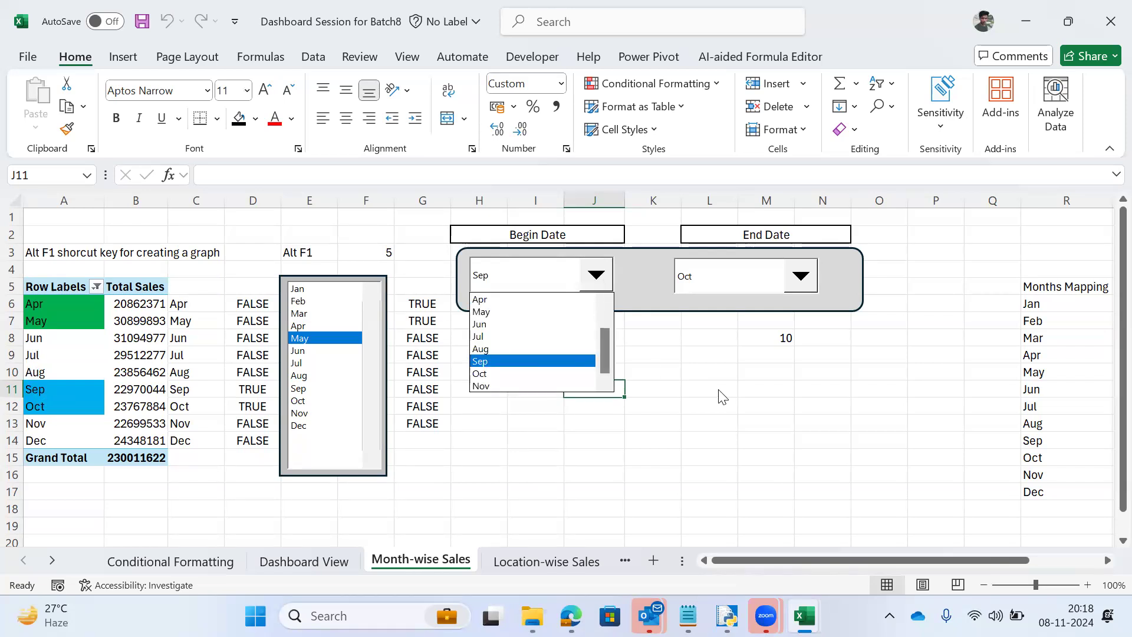
{"action": "key", "text": "Return"}
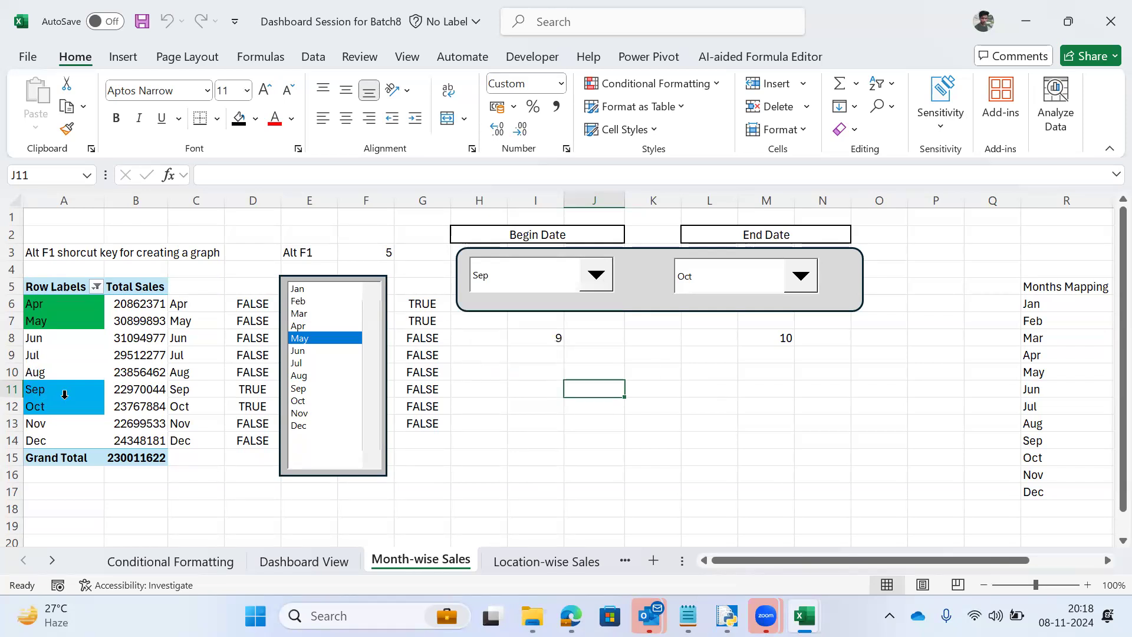
{"action": "left_click", "coordinate": [596, 275]}
{"action": "left_click", "coordinate": [496, 378]}
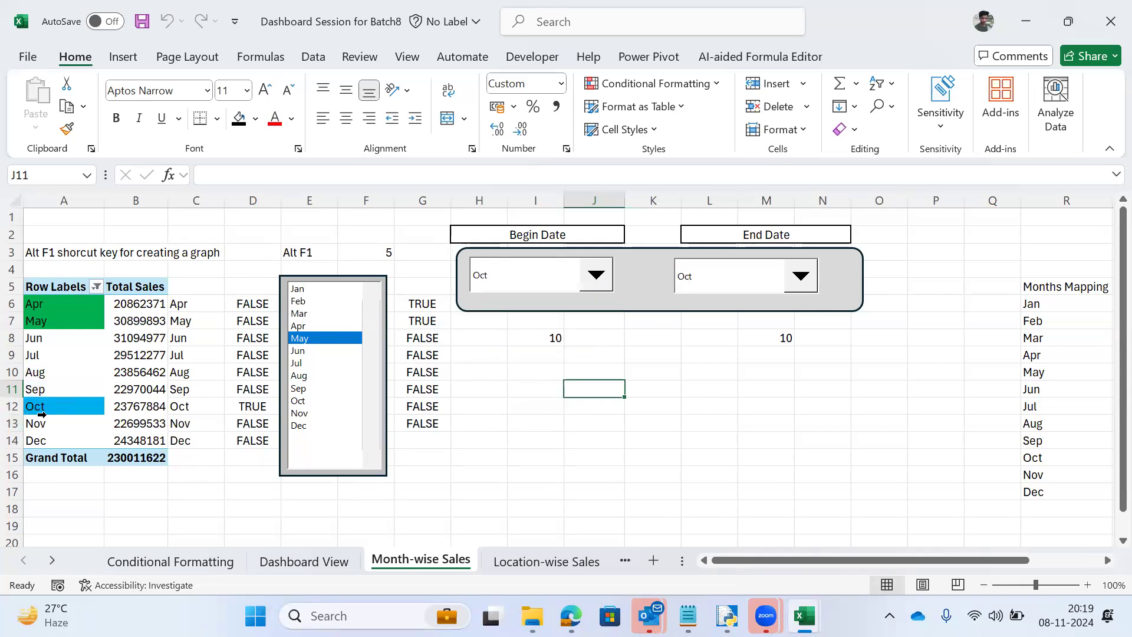
Step: Change the Begin Date to Apr and finally to Jun, keeping Oct as the End Date
{"action": "left_click", "coordinate": [596, 275]}
{"action": "left_click", "coordinate": [489, 299]}
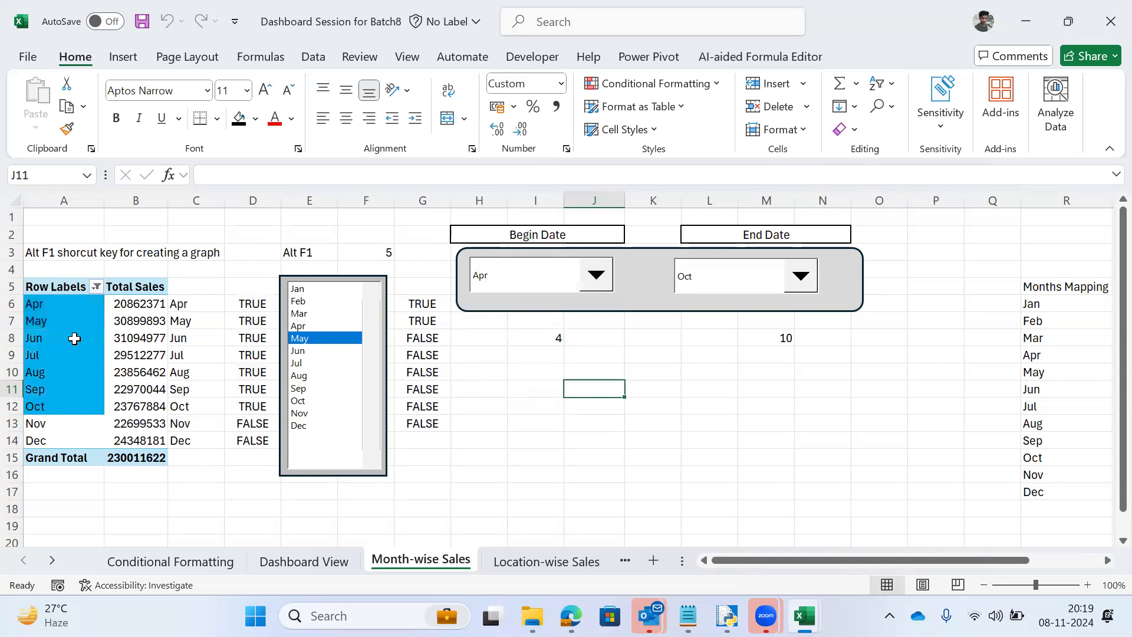
{"action": "left_click", "coordinate": [596, 274]}
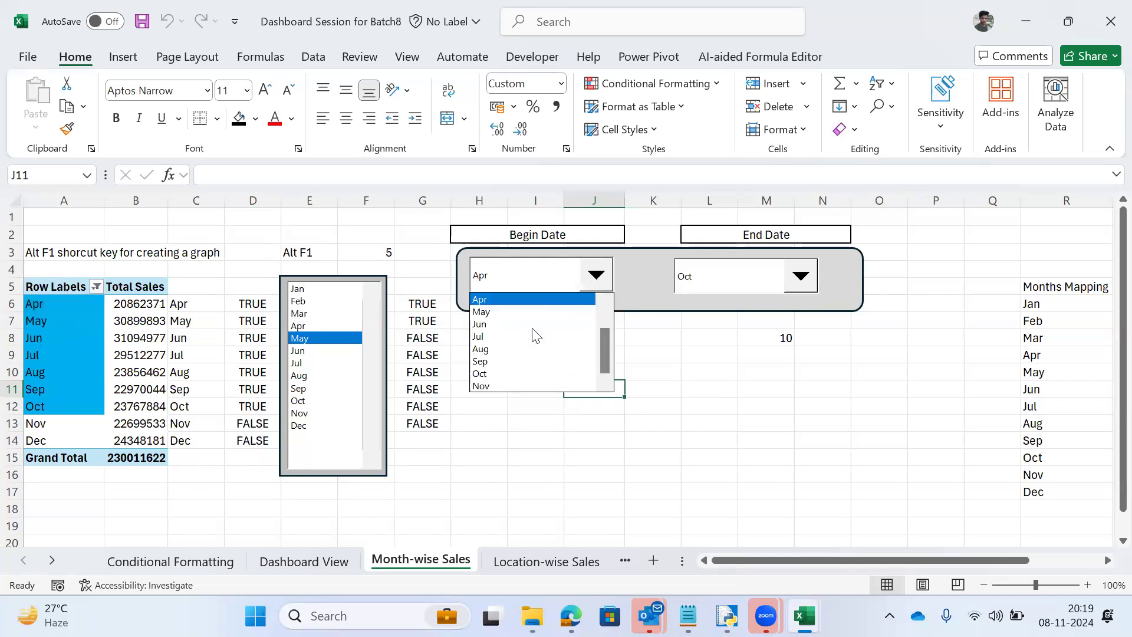
{"action": "left_click", "coordinate": [487, 322]}
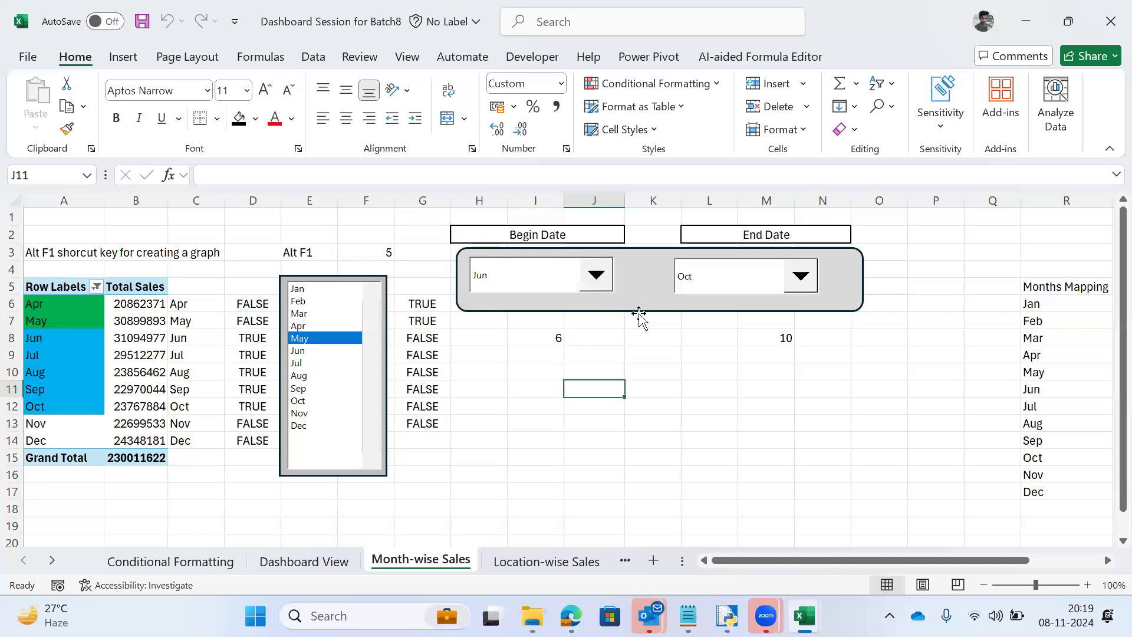
Step: Examine the Developer commands, the linked cells I8 and M8, and the AND formula in D7 that drives the month highlighting
{"action": "left_click", "coordinate": [521, 58]}
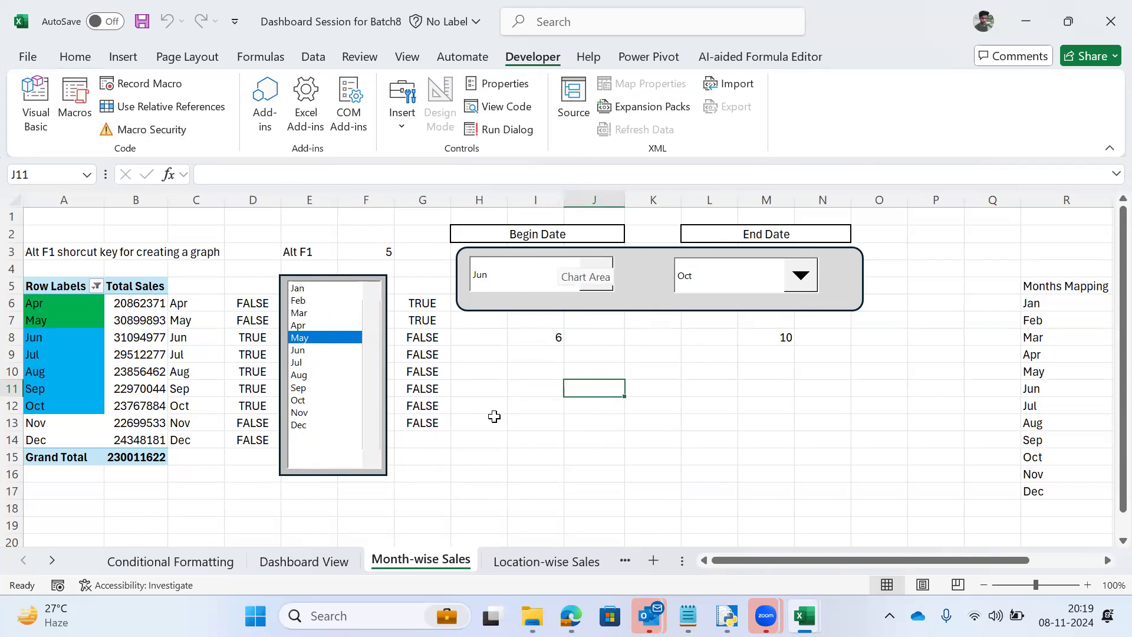
{"action": "left_click", "coordinate": [530, 338]}
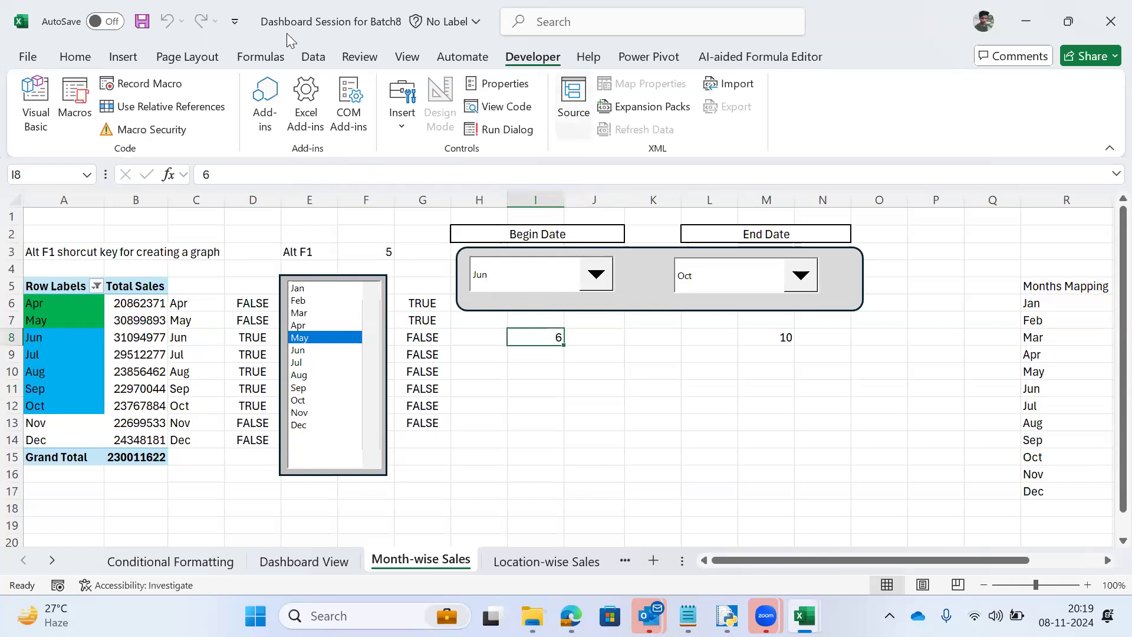
{"action": "left_click", "coordinate": [416, 336]}
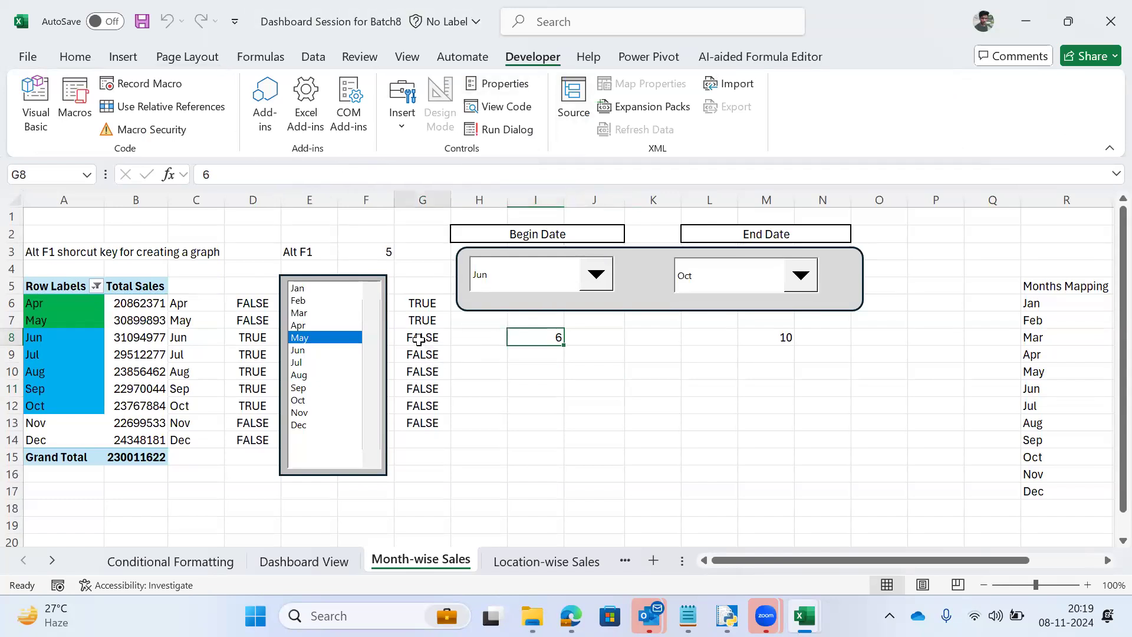
{"action": "left_click", "coordinate": [541, 343]}
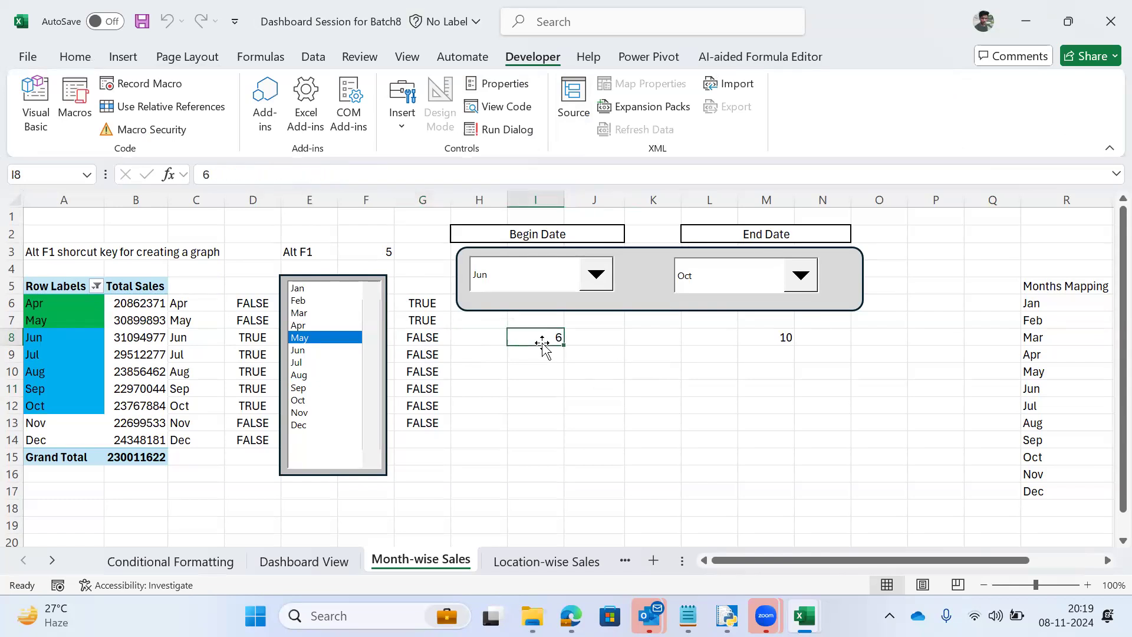
{"action": "left_click", "coordinate": [786, 339]}
{"action": "left_click", "coordinate": [238, 318]}
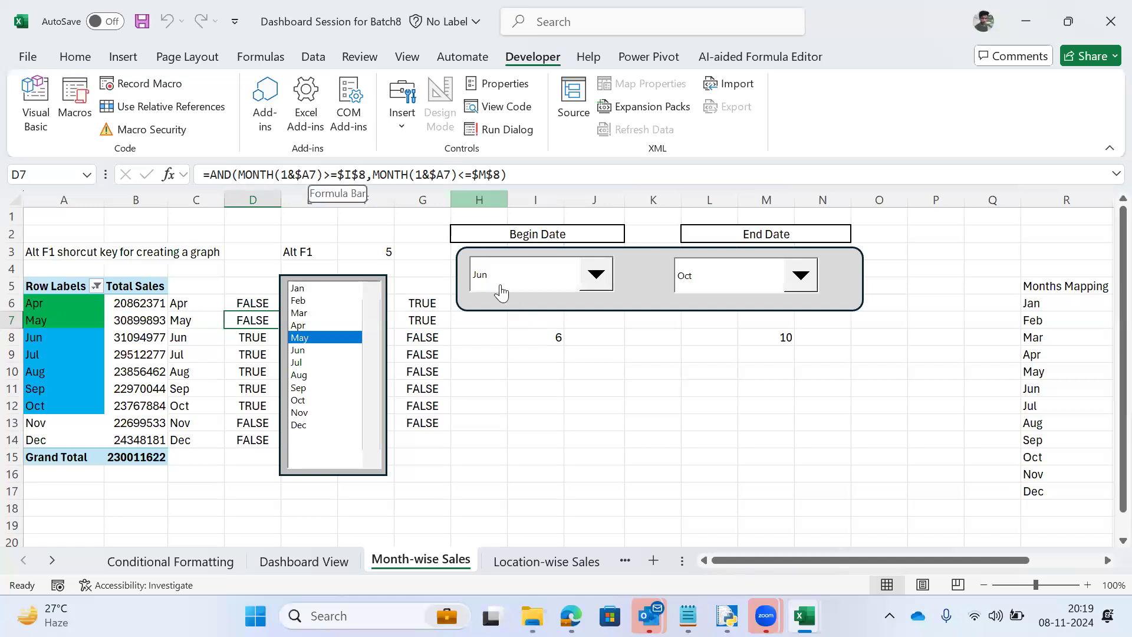
{"action": "left_click", "coordinate": [560, 388]}
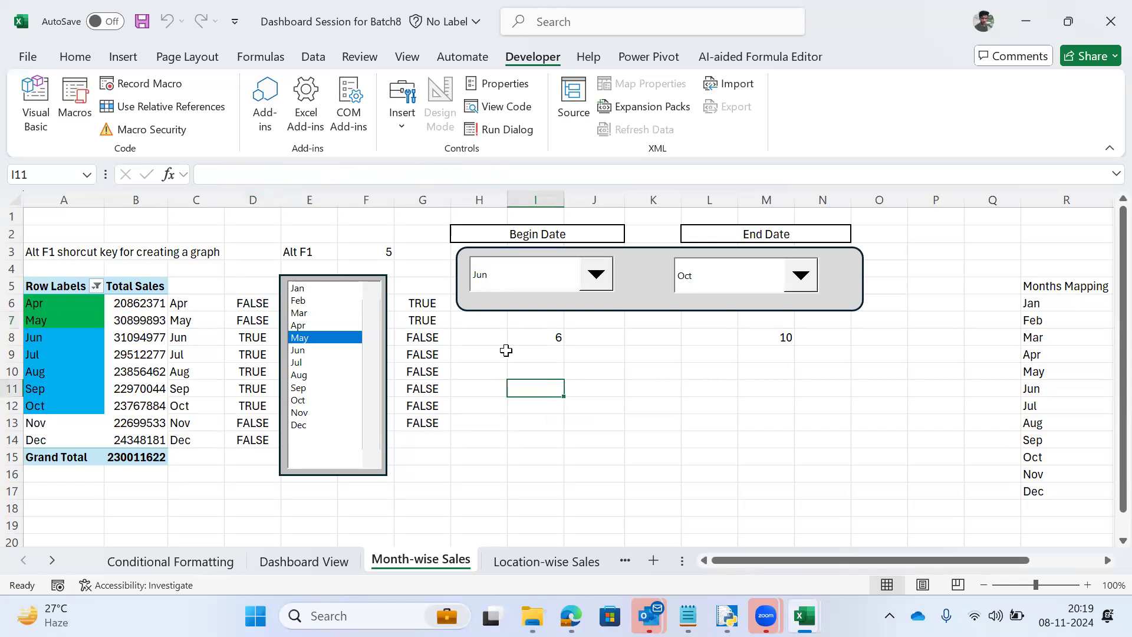
{"action": "left_click", "coordinate": [504, 353]}
{"action": "key", "text": "ctrl+Page_Up"}
{"action": "key", "text": "ctrl+Page_Down"}
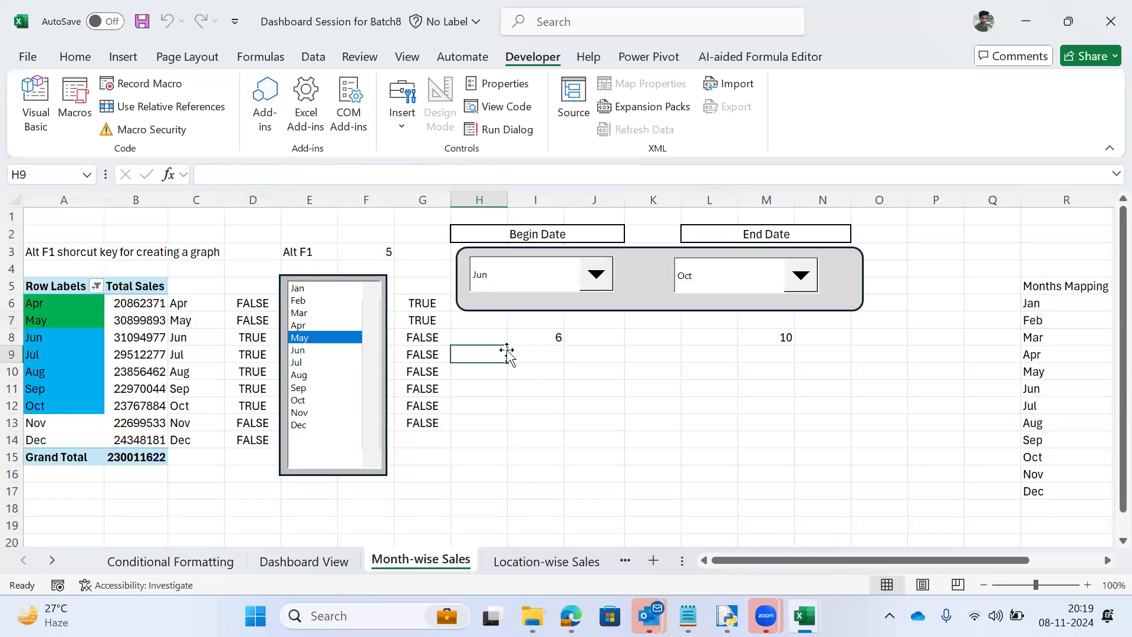
Step: Set the Begin Date to Aug, Nov and Oct in turn to demonstrate how the highlighted range follows the selection
{"action": "left_click", "coordinate": [603, 274]}
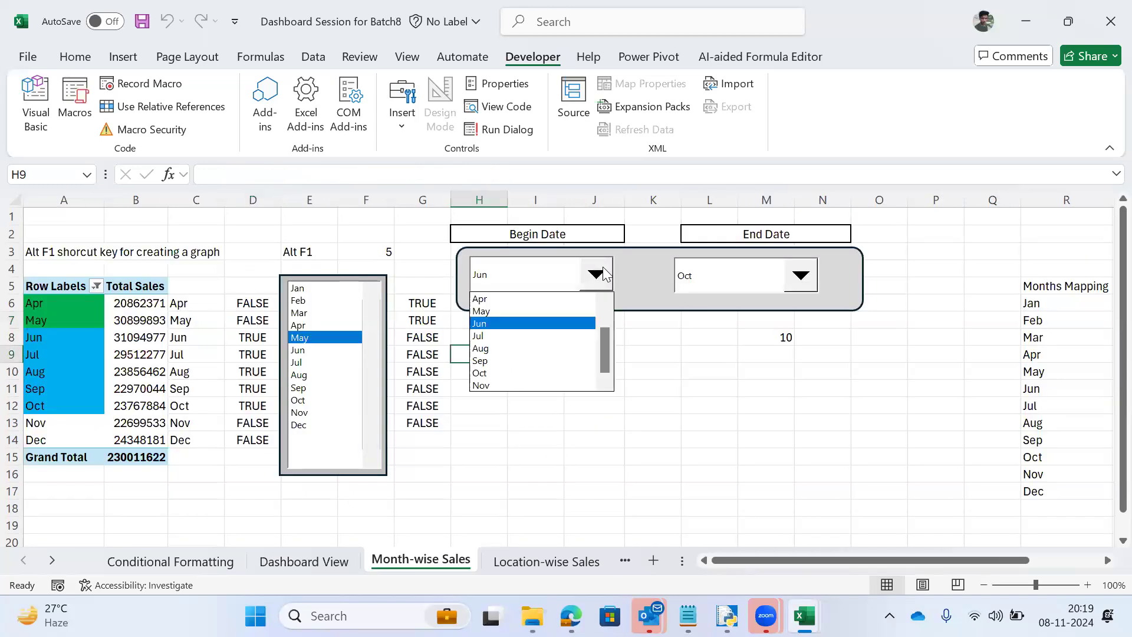
{"action": "left_click", "coordinate": [501, 352]}
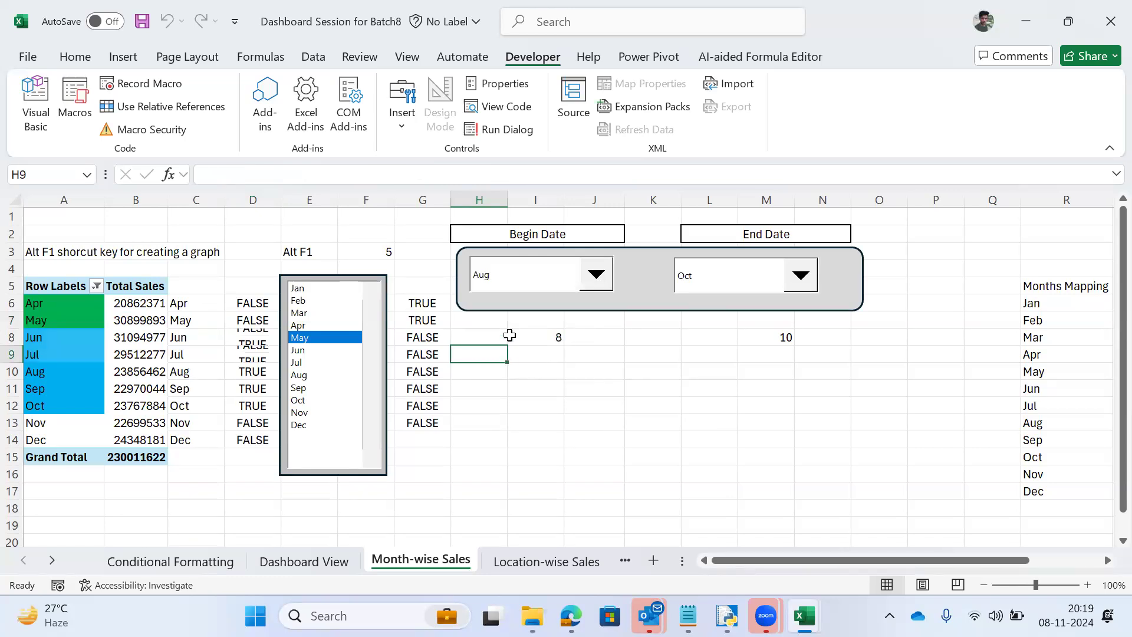
{"action": "left_click", "coordinate": [596, 276]}
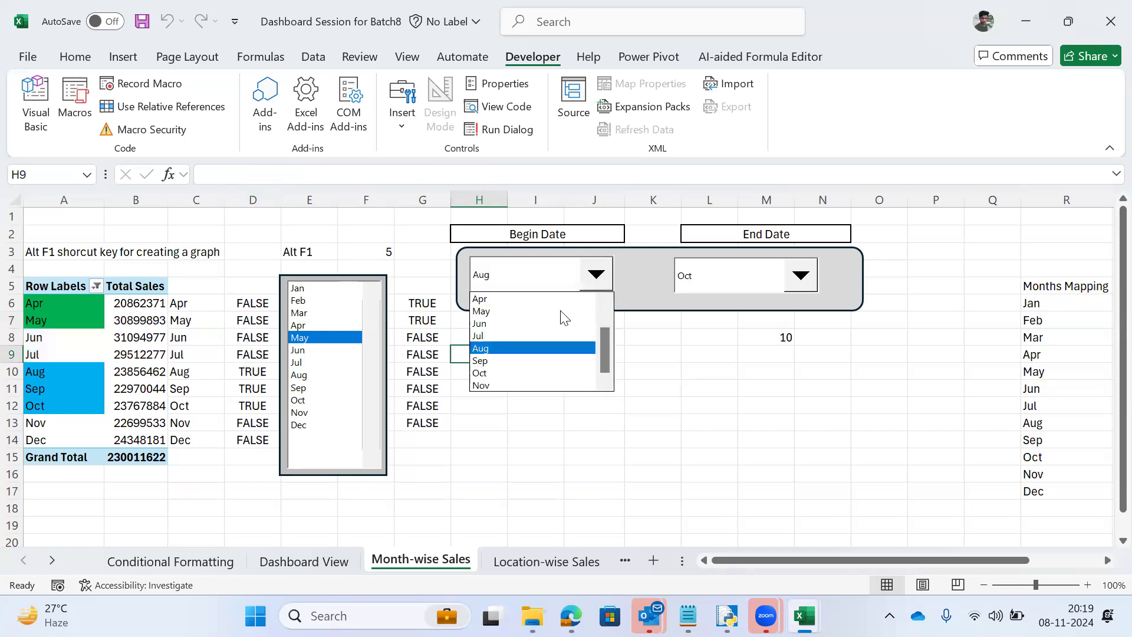
{"action": "left_click", "coordinate": [486, 384]}
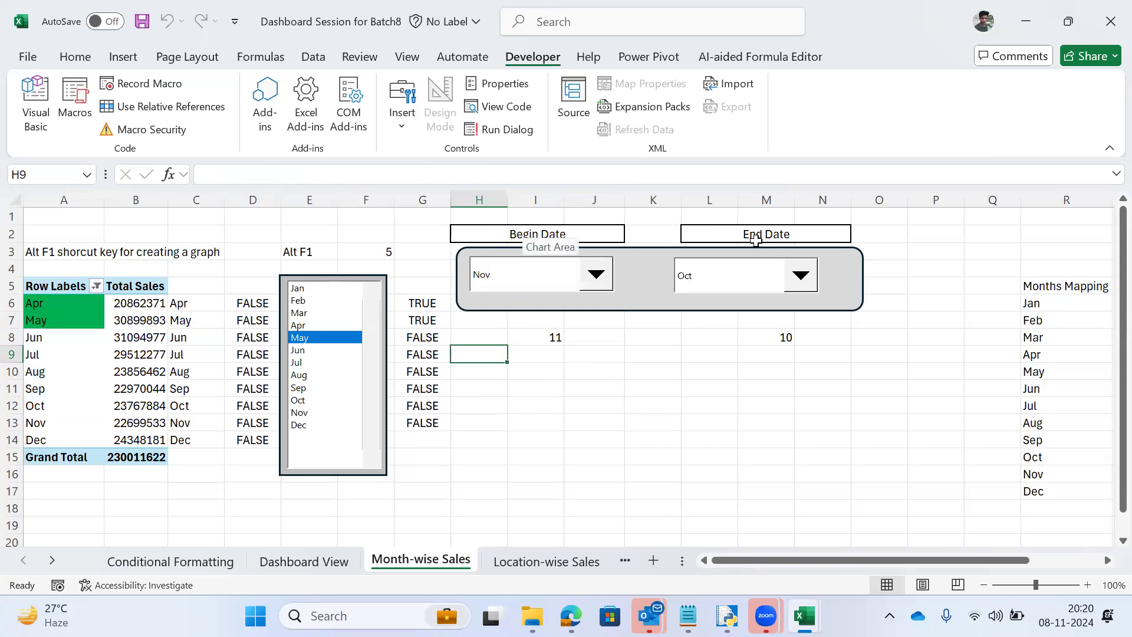
{"action": "left_click", "coordinate": [603, 282]}
{"action": "left_click", "coordinate": [493, 372]}
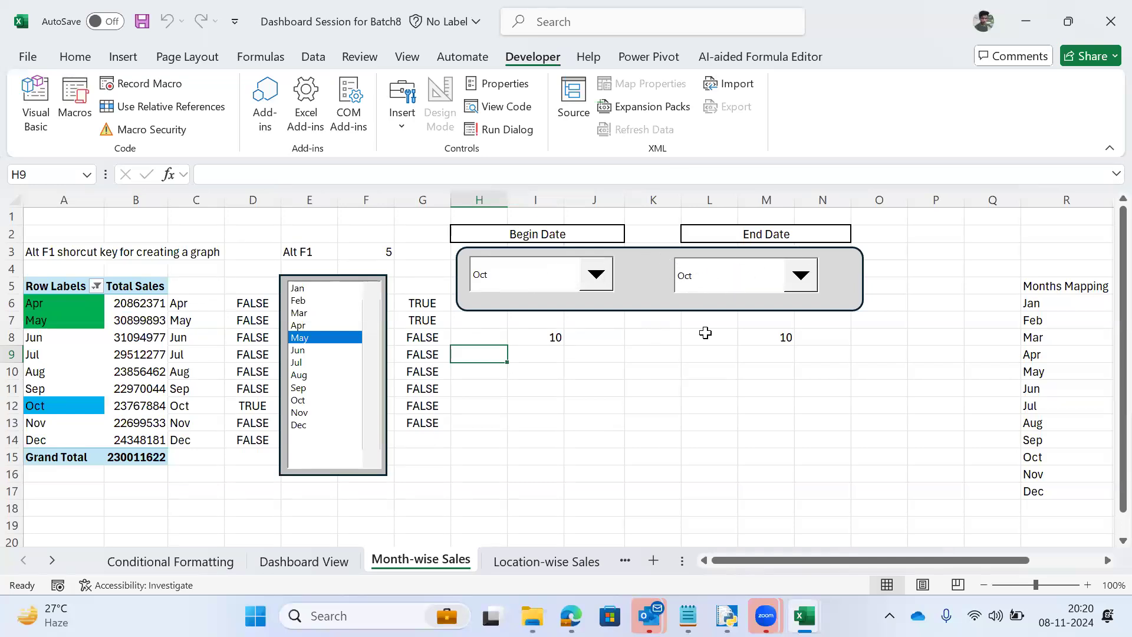
Step: Switch the Begin Date to Nov and finally to Sep, keeping Oct as the End Date
{"action": "left_click", "coordinate": [604, 275]}
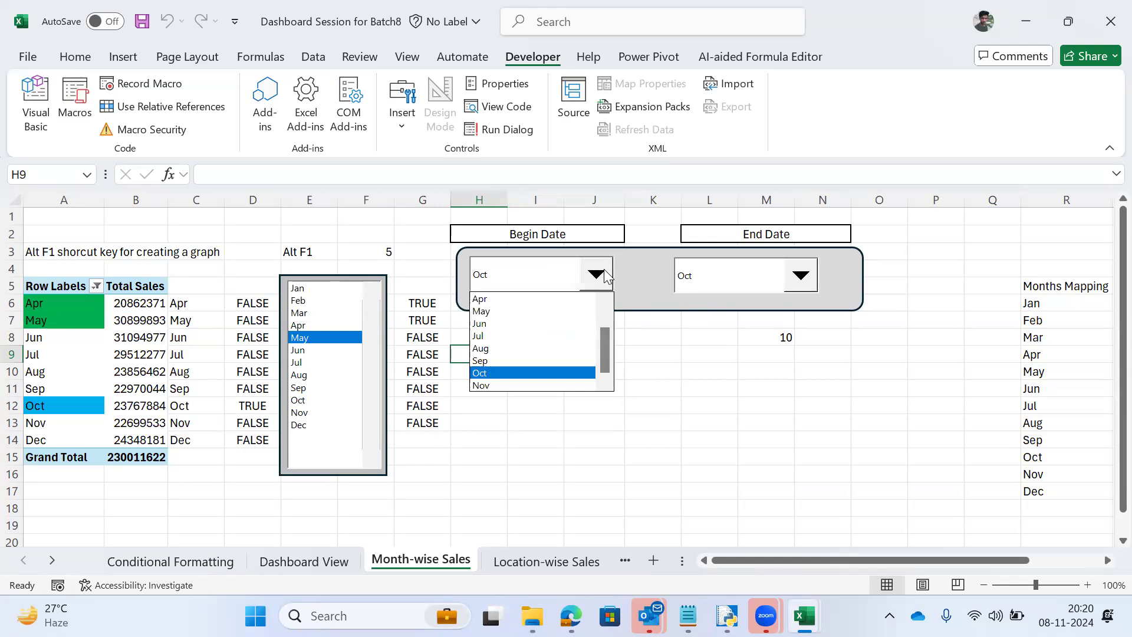
{"action": "left_click", "coordinate": [597, 277]}
{"action": "left_click", "coordinate": [600, 279]}
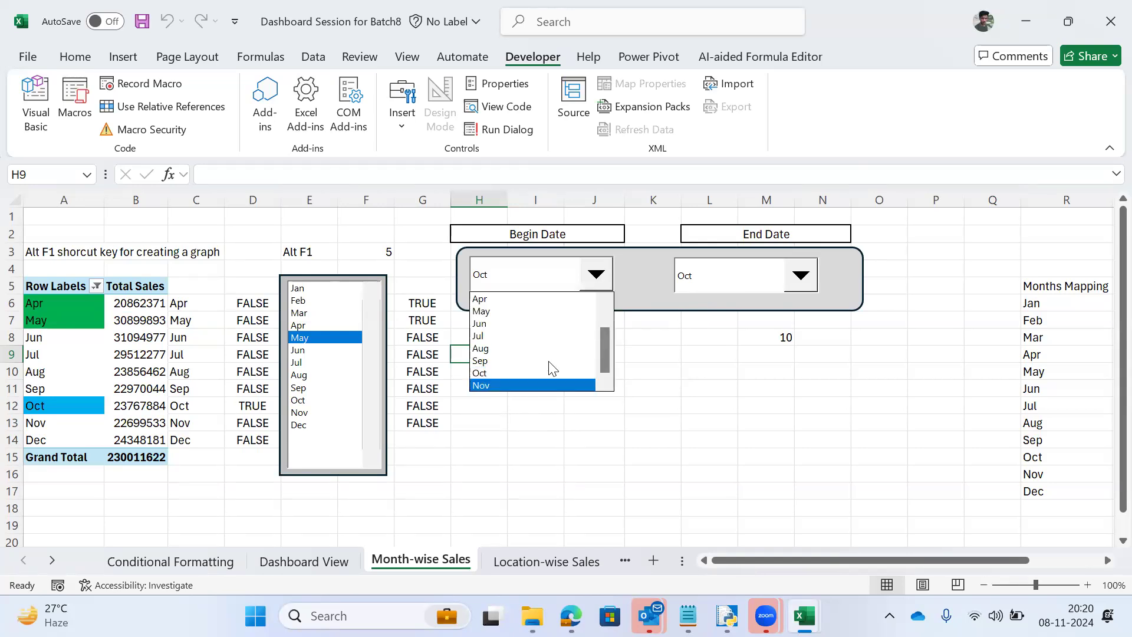
{"action": "left_click", "coordinate": [479, 386]}
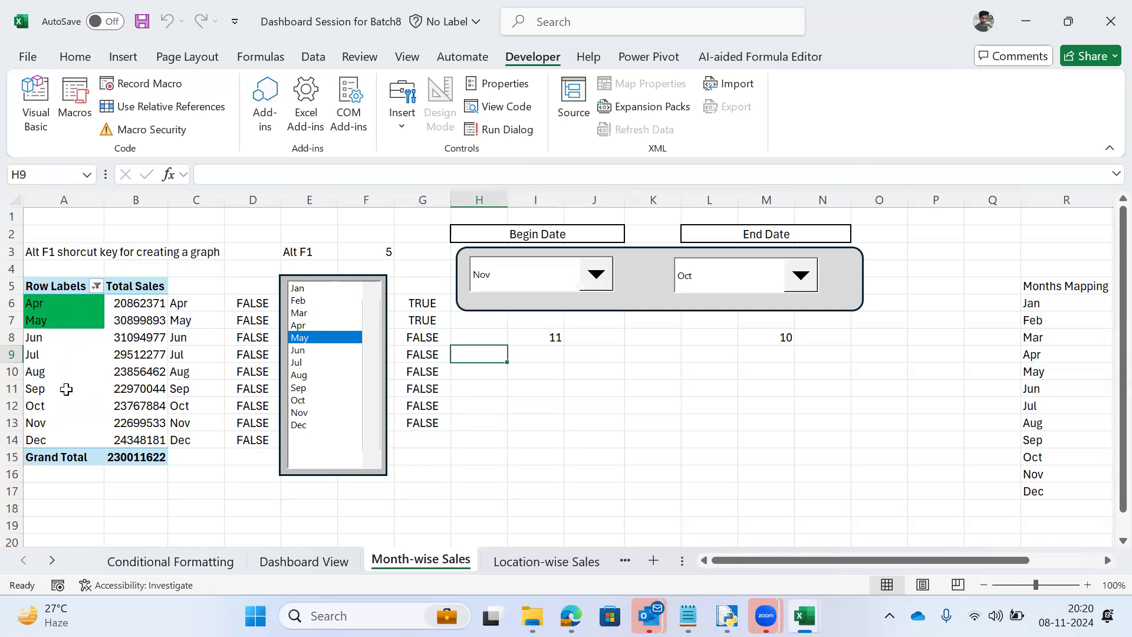
{"action": "left_click", "coordinate": [595, 275]}
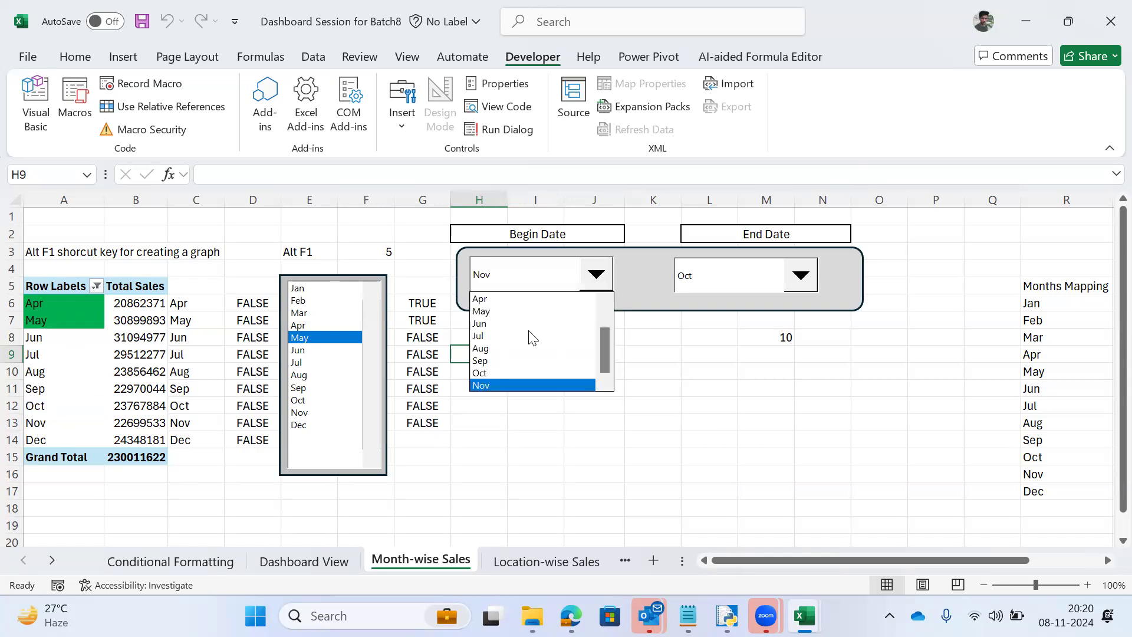
{"action": "left_click", "coordinate": [513, 360]}
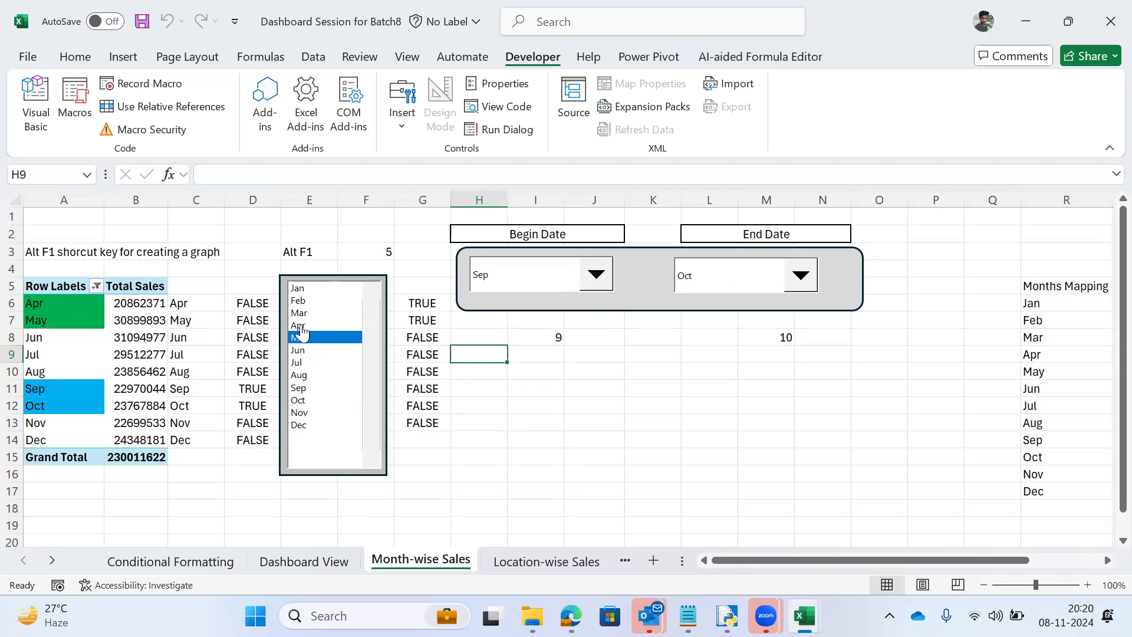
Step: Select Jun and finally Jul in the month list box to extend the green highlighting in the pivot table
{"action": "left_click", "coordinate": [298, 351]}
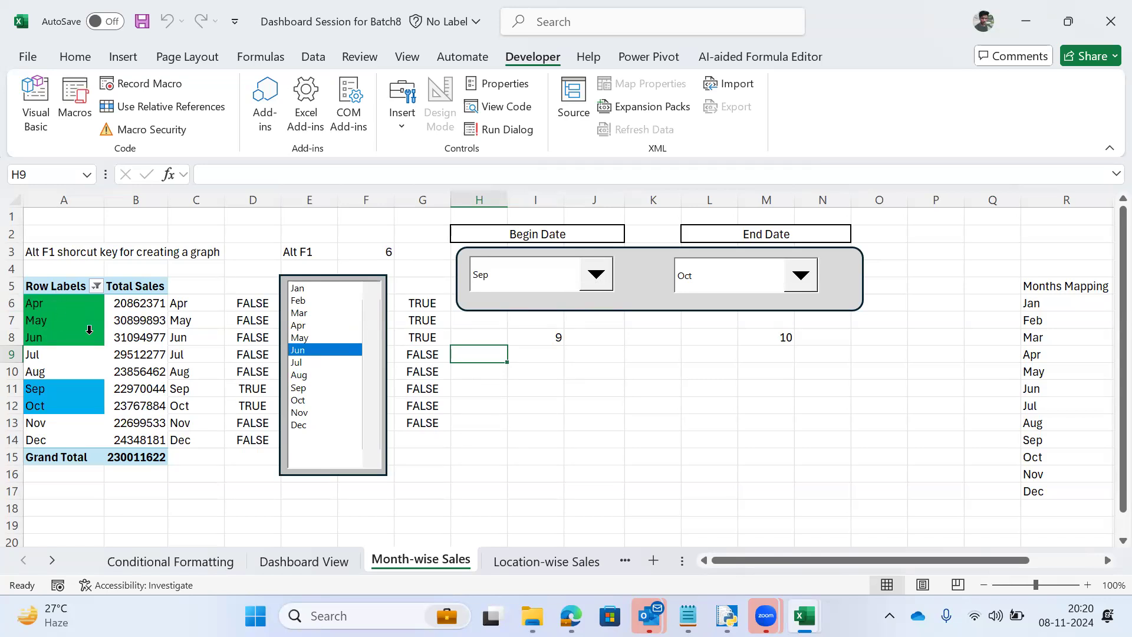
{"action": "left_click", "coordinate": [298, 363]}
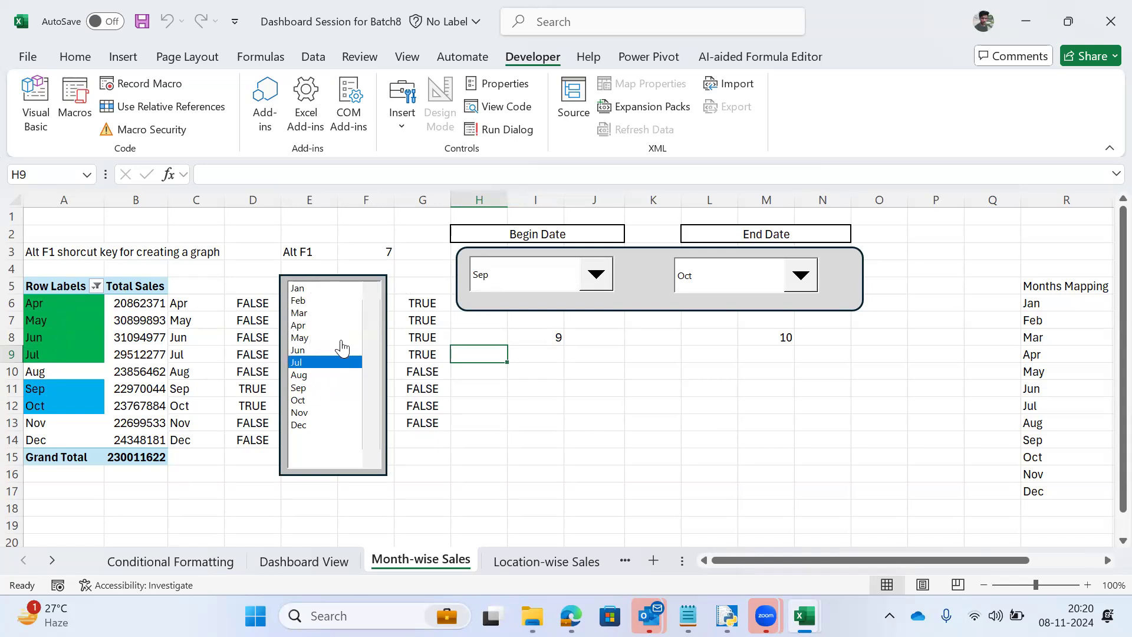
{"action": "key", "text": "alt+Tab"}
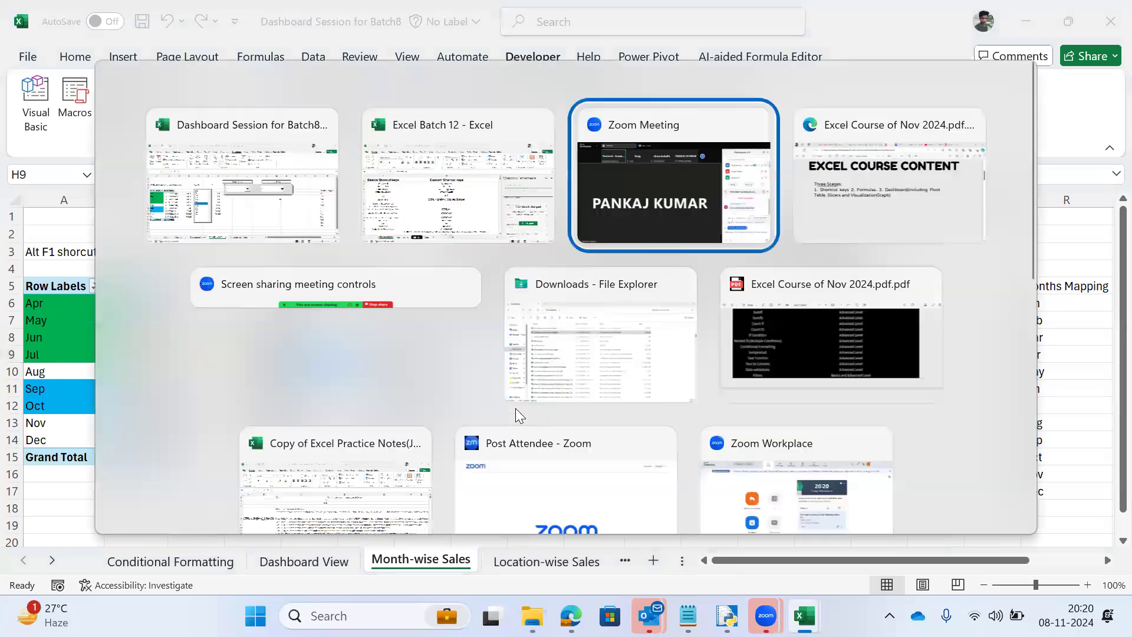
{"action": "key", "text": "alt+Tab"}
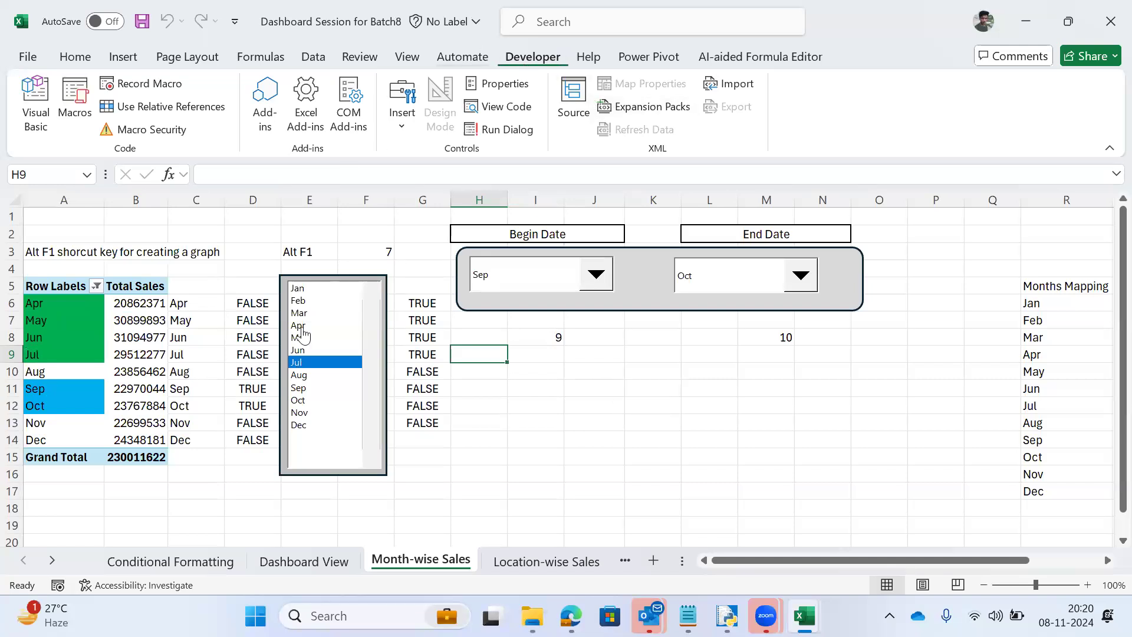
Step: Look at the Dashboard View and Conditional Formatting sheets, and return to Month-wise Sales
{"action": "left_click", "coordinate": [275, 560]}
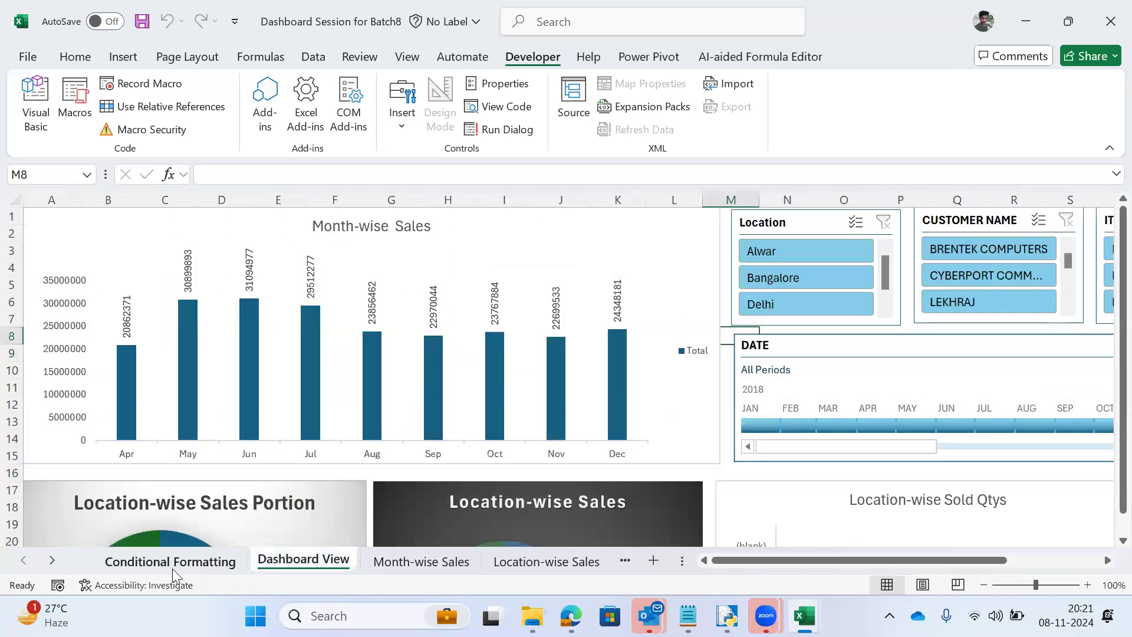
{"action": "left_click", "coordinate": [173, 563]}
{"action": "left_click", "coordinate": [402, 561]}
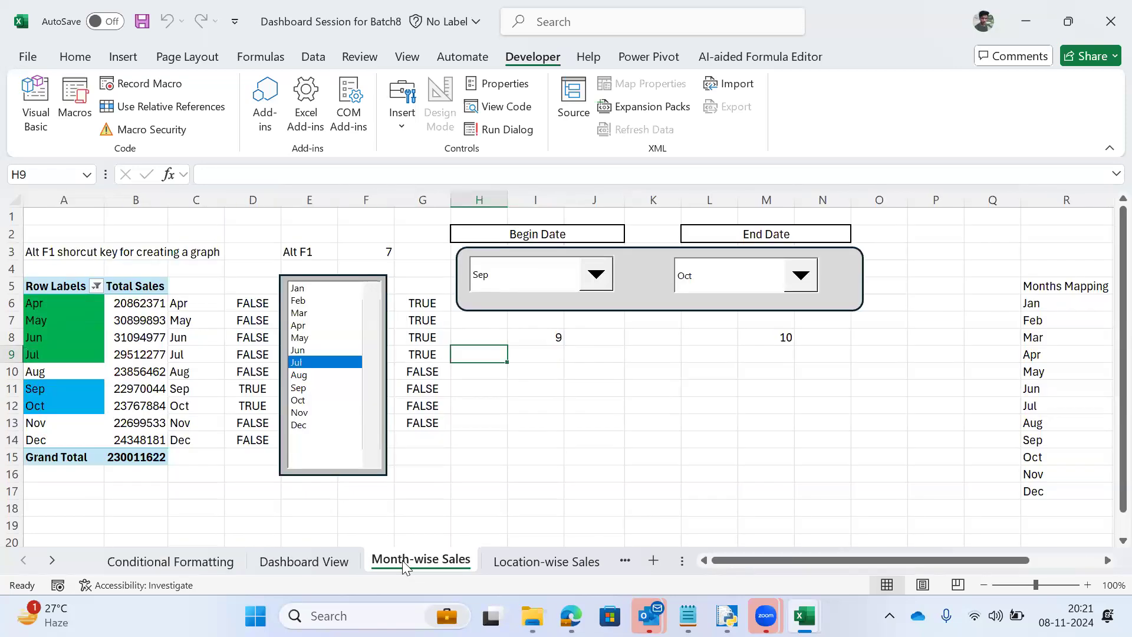
Step: Switch to the Excel Batch 12 workbook, close the Workbook Performance pane and select cell A1 of the Shortcut Keys sheet
{"action": "key", "text": "alt+Tab"}
{"action": "key", "text": "alt+Tab"}
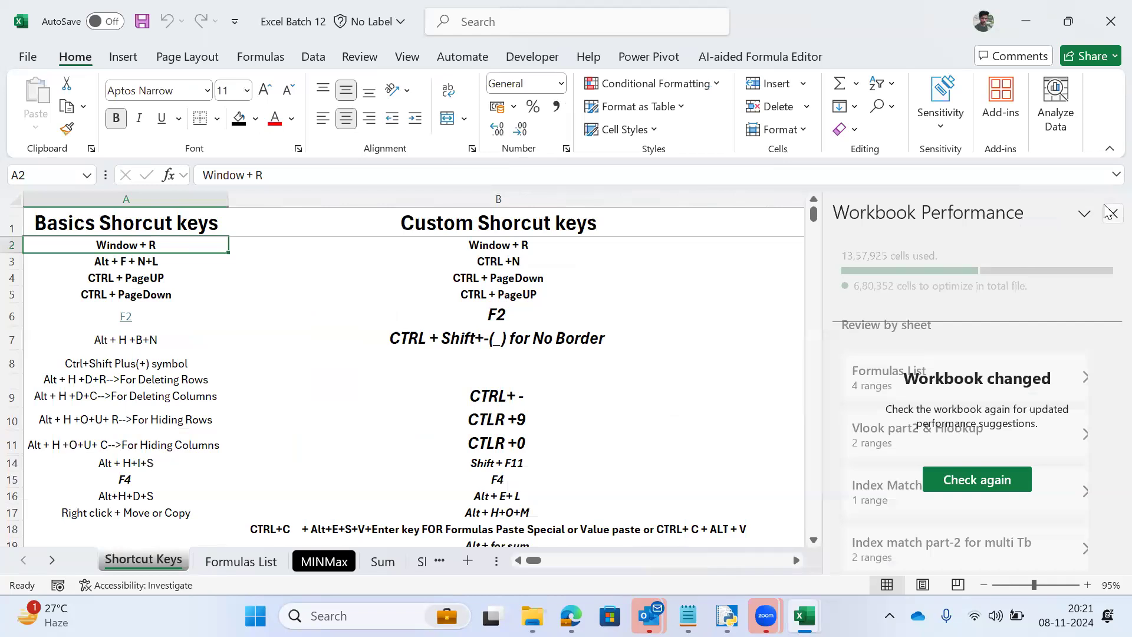
{"action": "left_click", "coordinate": [1111, 213]}
{"action": "key", "text": "Up"}
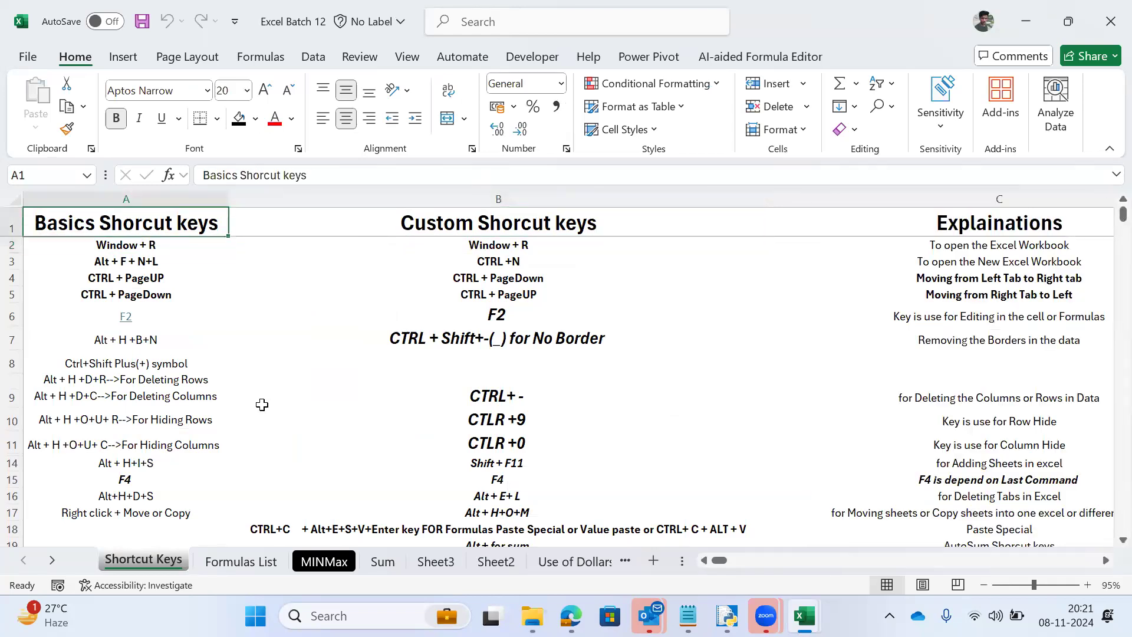
Step: Examine the Window + R entry across the basic, custom and explanation columns, and return to the Basics Shorcut keys heading
{"action": "left_click", "coordinate": [147, 241]}
{"action": "key", "text": "F2"}
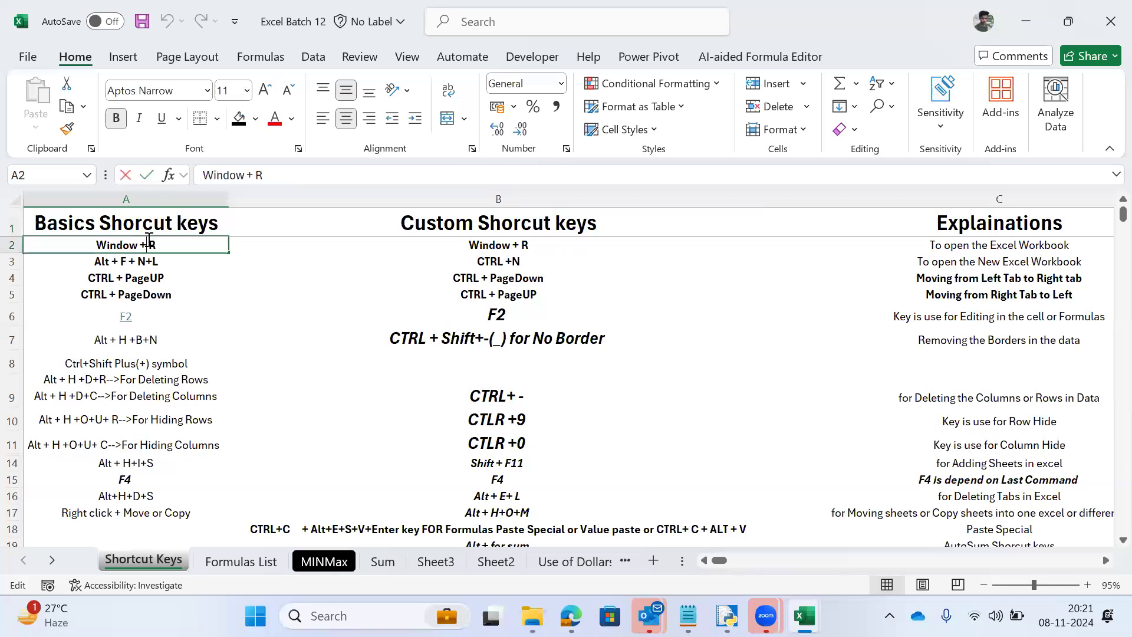
{"action": "left_click", "coordinate": [505, 248]}
{"action": "left_click", "coordinate": [944, 259]}
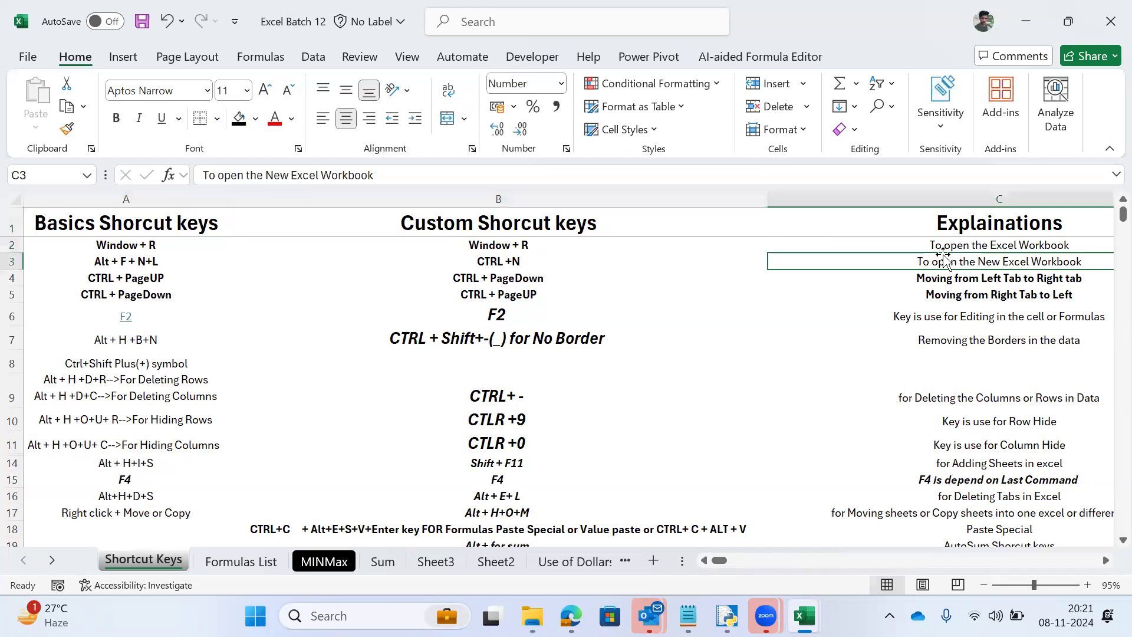
{"action": "key", "text": "Up"}
{"action": "key", "text": "Left"}
{"action": "left_click", "coordinate": [786, 247]}
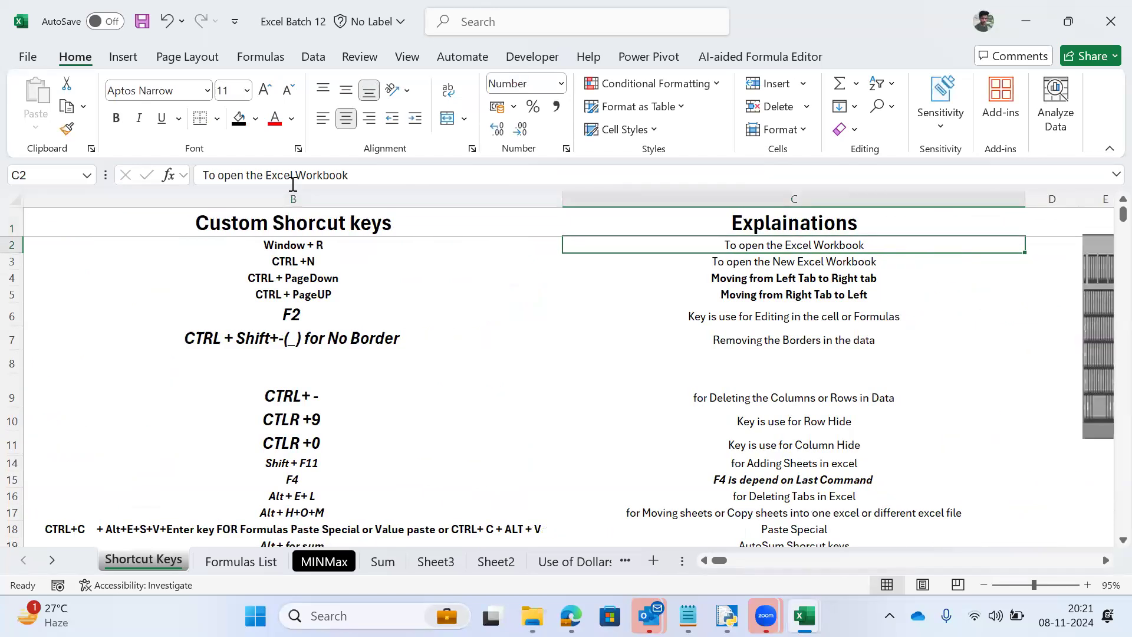
{"action": "key", "text": "Left"}
{"action": "key", "text": "Left"}
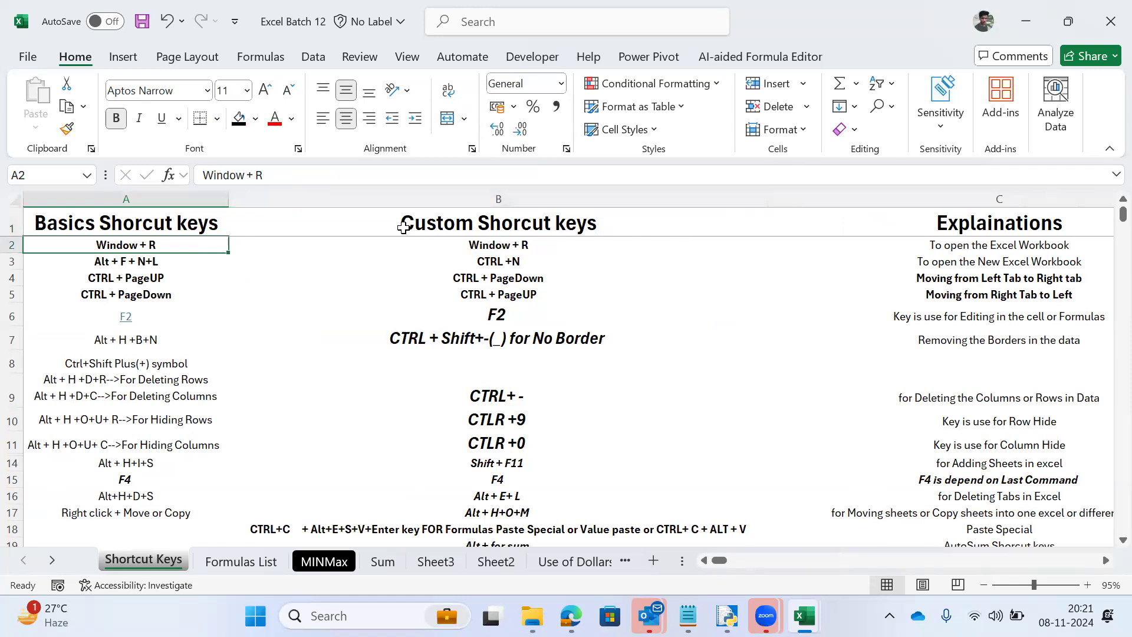
{"action": "left_click", "coordinate": [452, 244]}
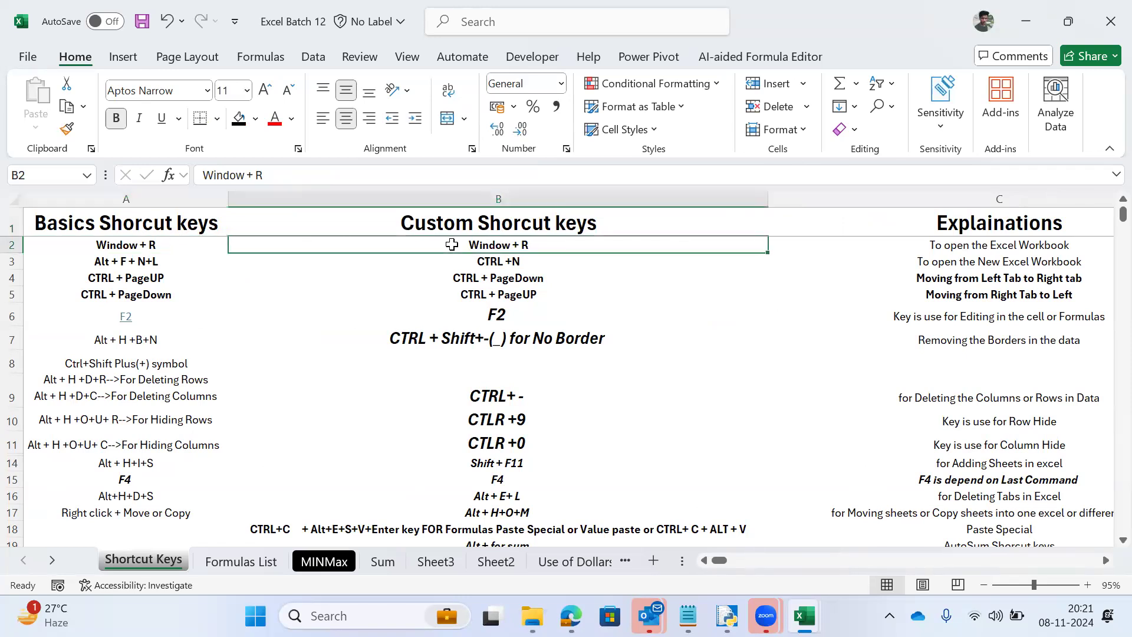
{"action": "left_click", "coordinate": [226, 245]}
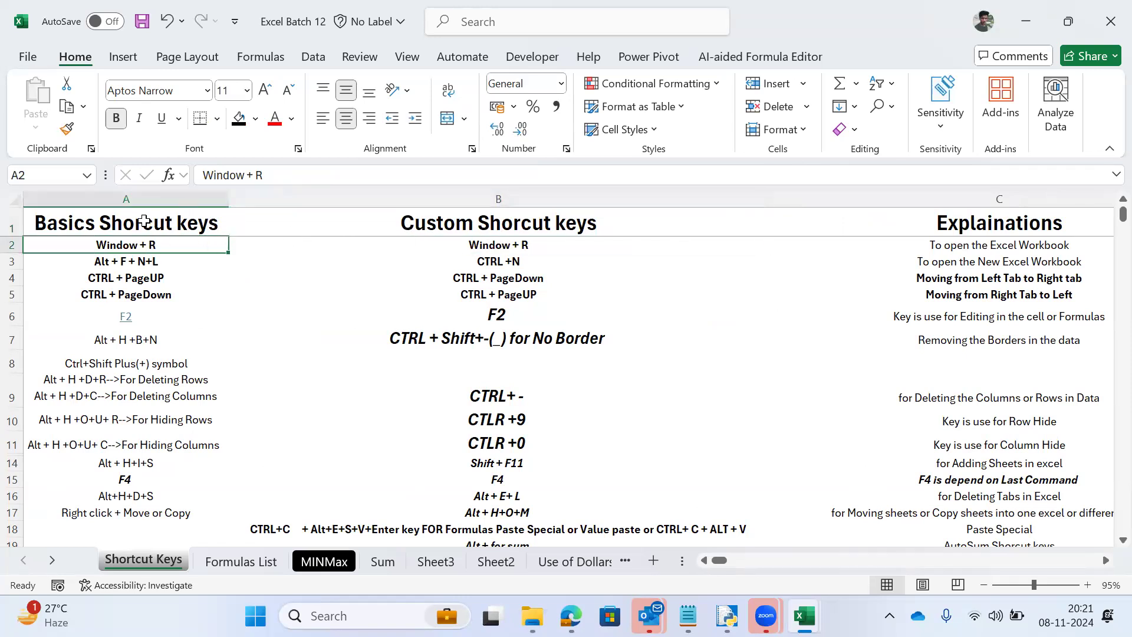
{"action": "left_click", "coordinate": [120, 222]}
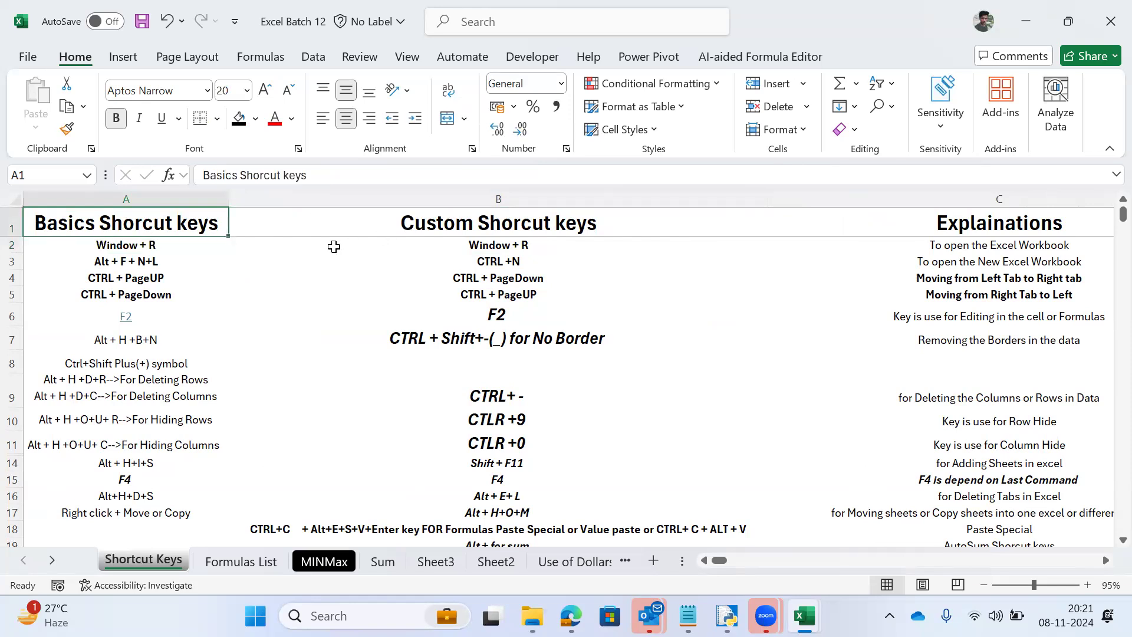
Step: Display the ribbon key tips to show which letters reach each command group from the keyboard
{"action": "key", "text": "alt"}
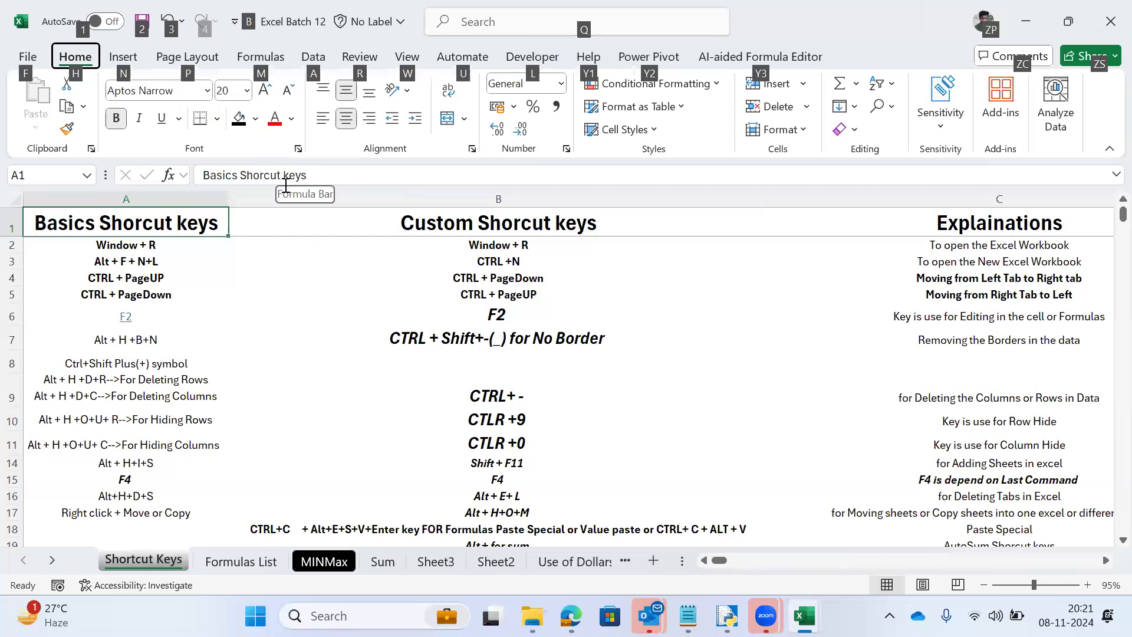
{"action": "key", "text": "alt"}
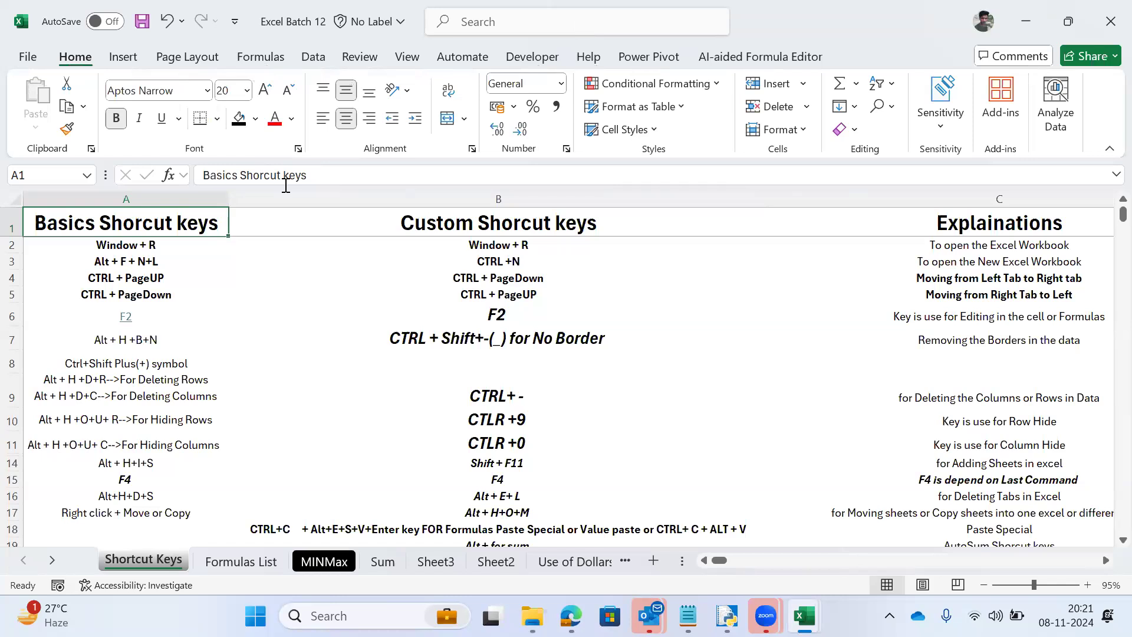
{"action": "key", "text": "alt"}
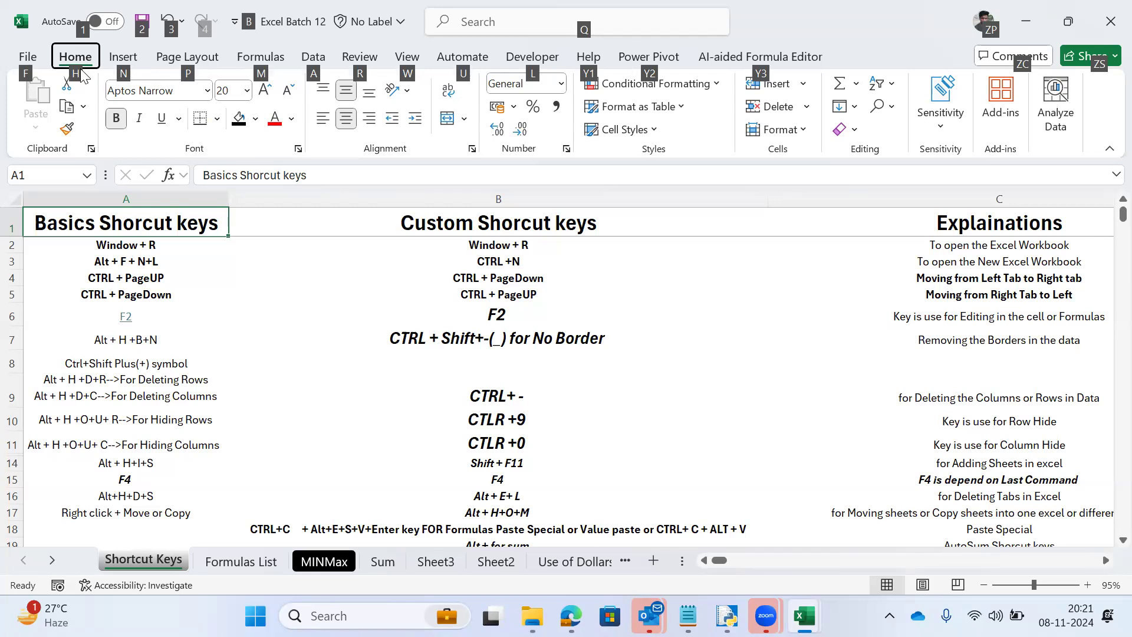
Step: Display the key tips for the Home ribbon commands, and dismiss them
{"action": "key", "text": "Escape"}
{"action": "key", "text": "alt+h"}
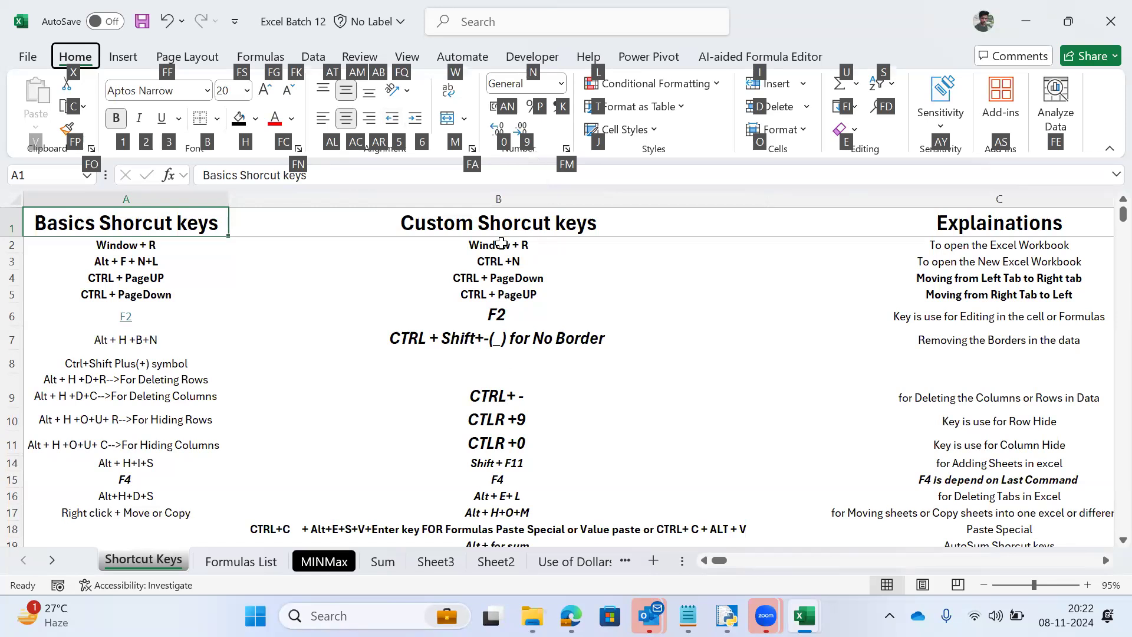
{"action": "key", "text": "Escape"}
{"action": "double_click", "coordinate": [86, 244]}
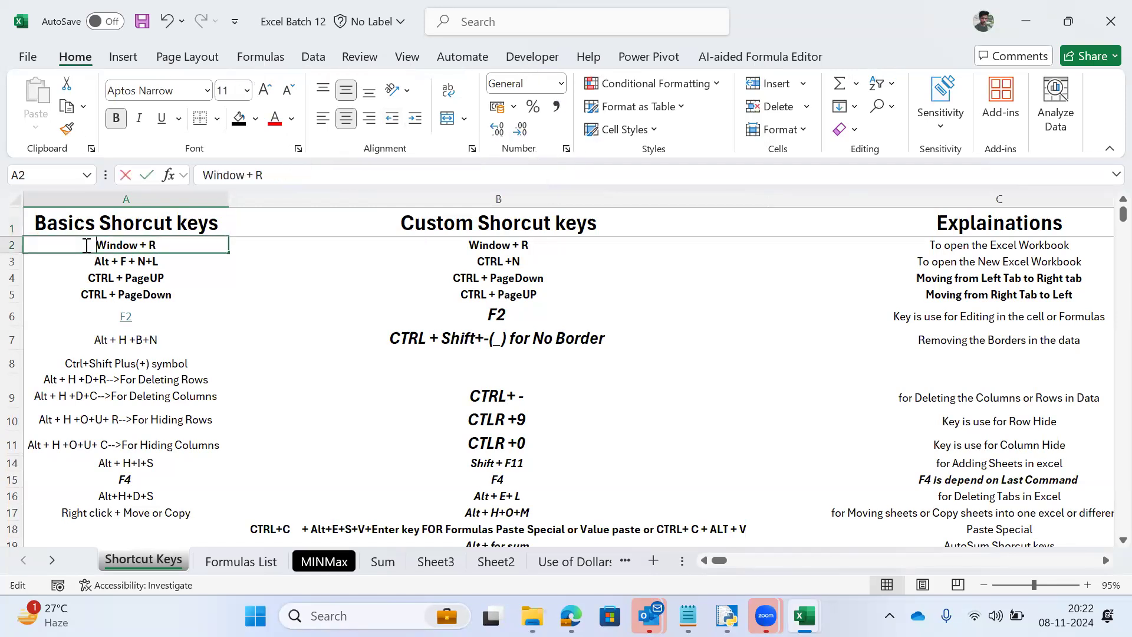
{"action": "key", "text": "alt+Tab"}
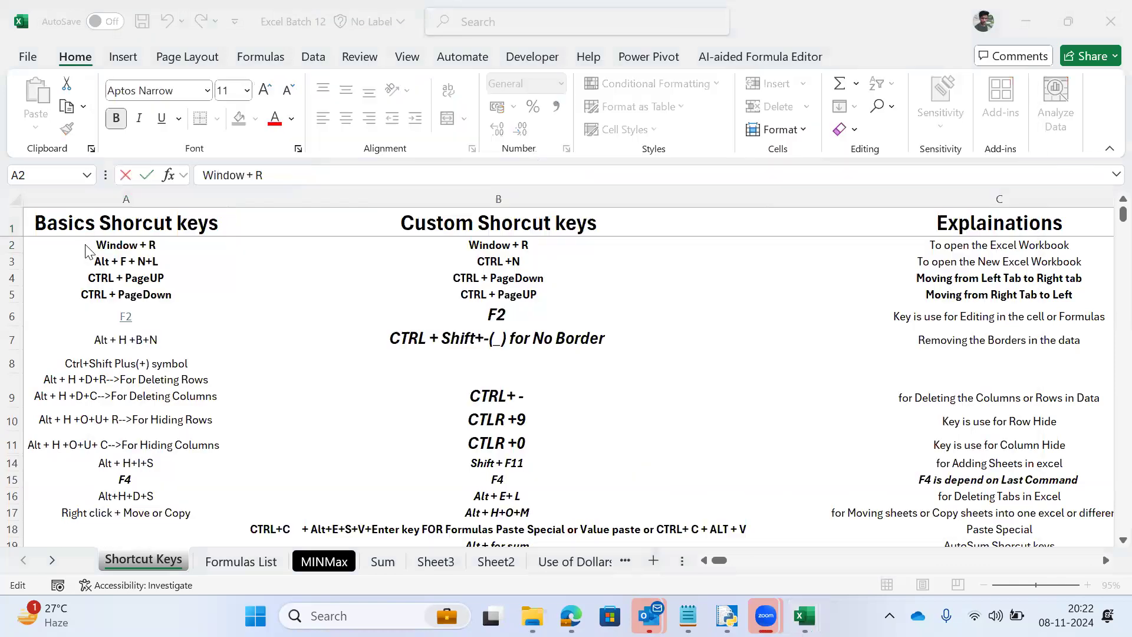
{"action": "left_click", "coordinate": [86, 248]}
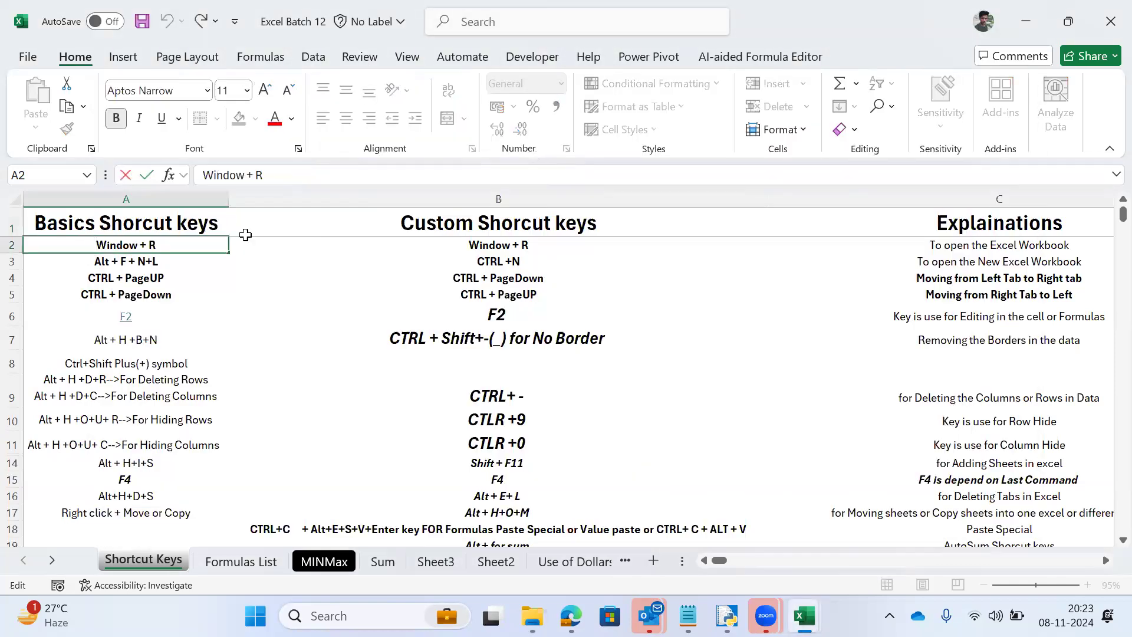
{"action": "key", "text": "Escape"}
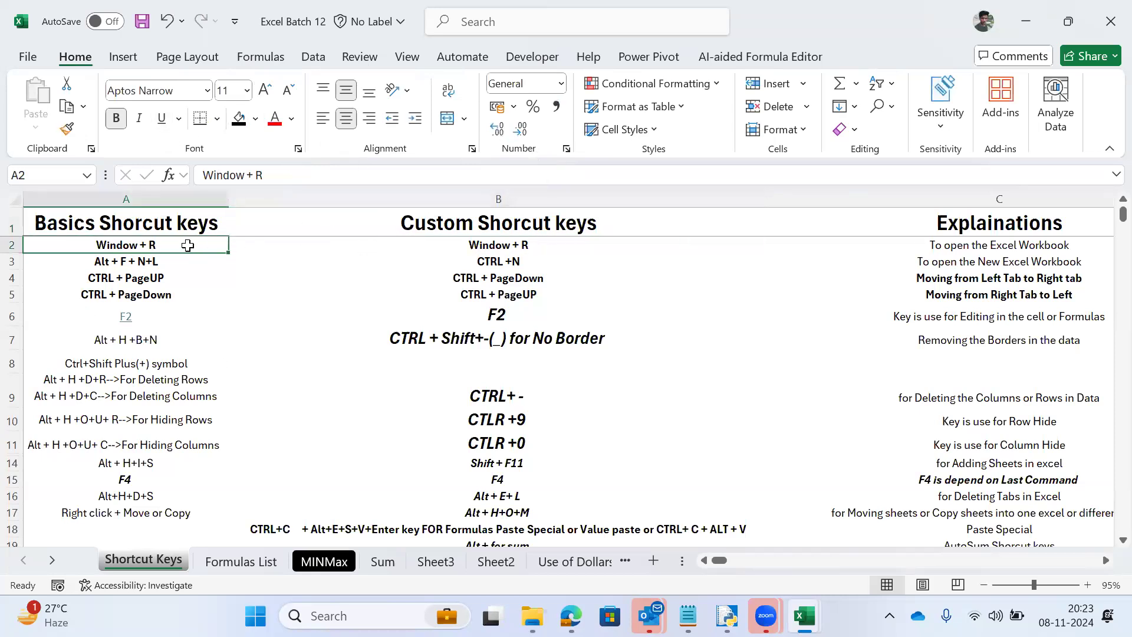
Step: Examine the Window + R row across the custom, explanation and basic columns, and return to cell A2
{"action": "left_click", "coordinate": [516, 247]}
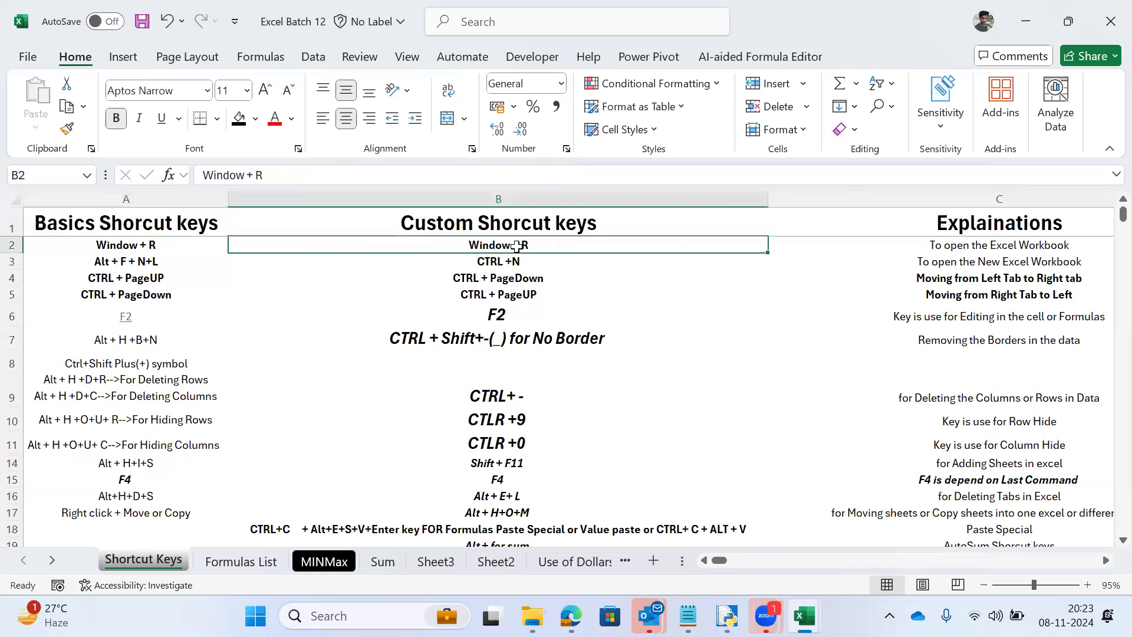
{"action": "key", "text": "Right"}
{"action": "key", "text": "Left"}
{"action": "key", "text": "Left"}
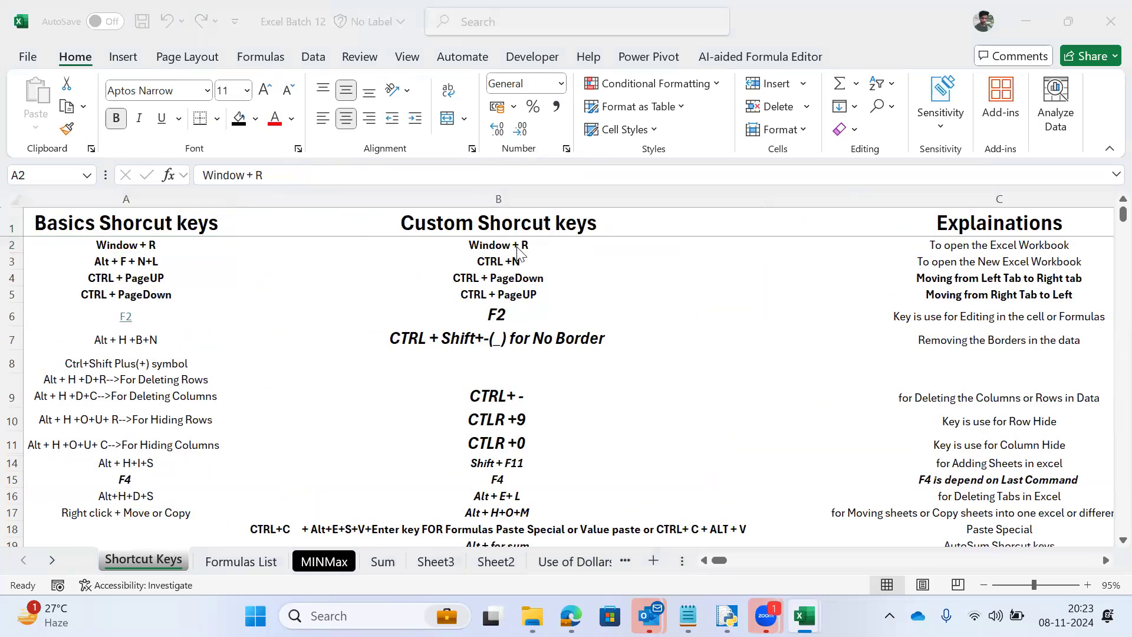
{"action": "key", "text": "alt+Tab"}
{"action": "key", "text": "Escape"}
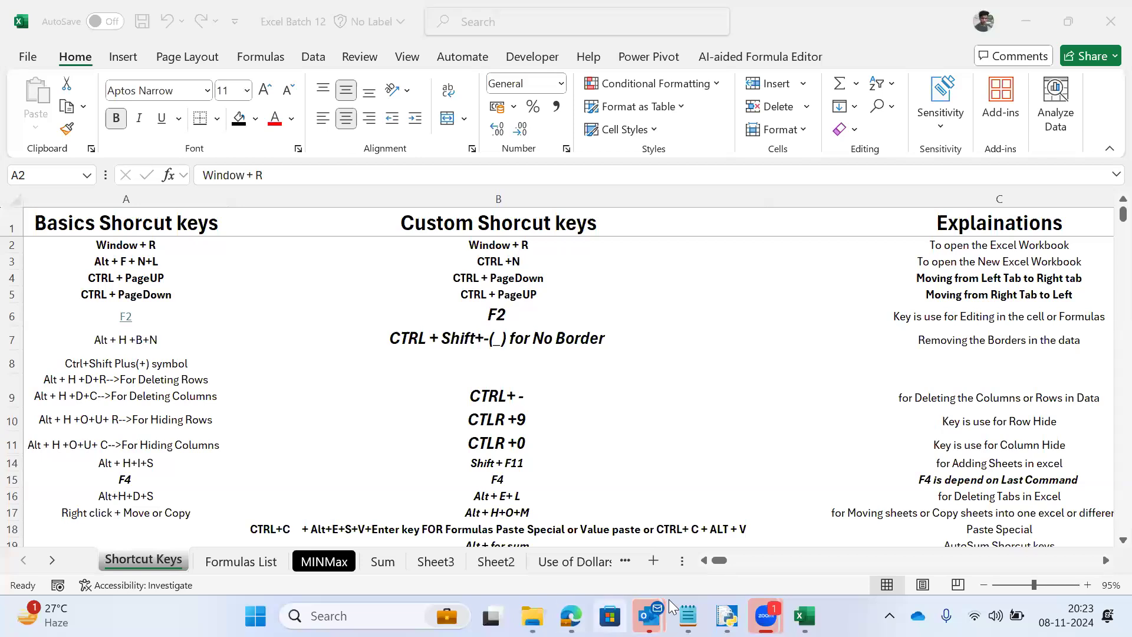
{"action": "key", "text": "alt+Tab"}
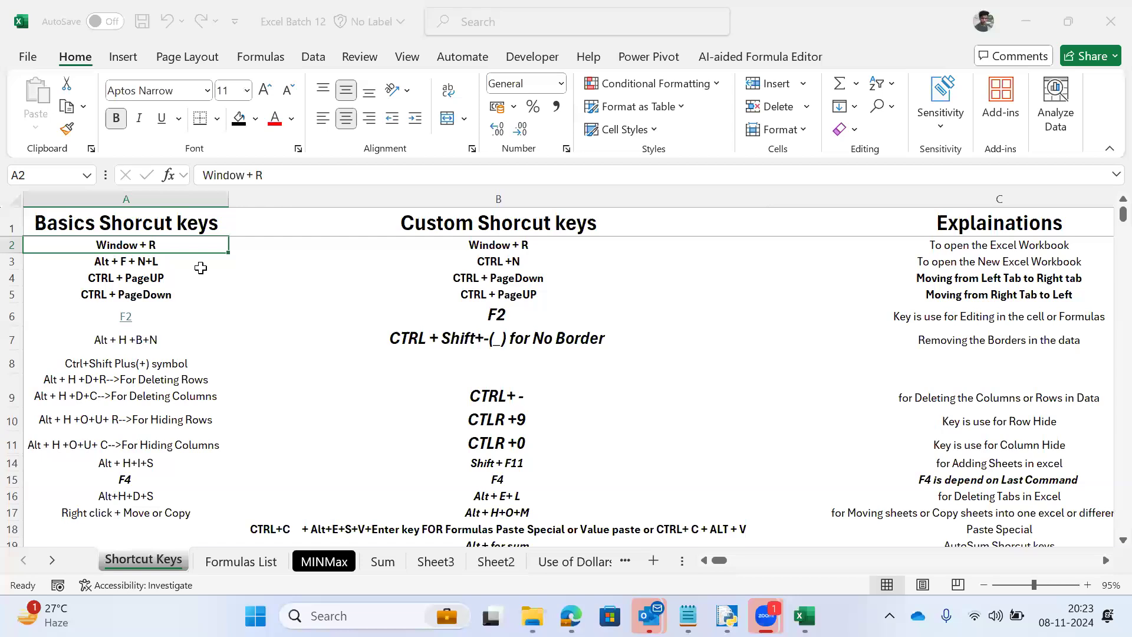
{"action": "left_click", "coordinate": [461, 255]}
{"action": "key", "text": "Up"}
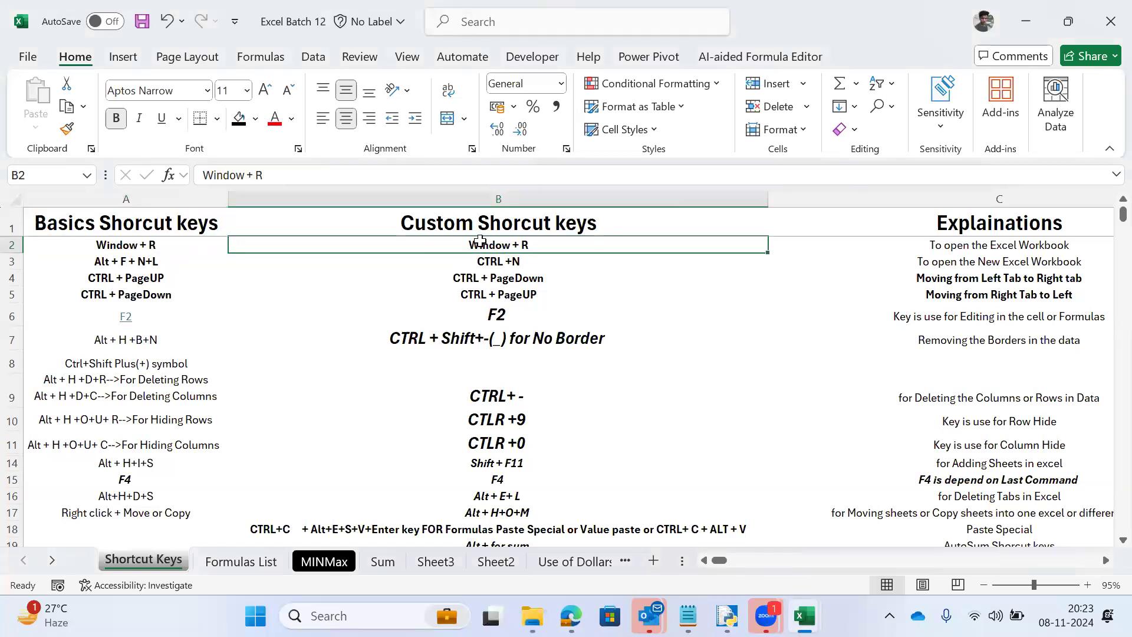
{"action": "left_click", "coordinate": [954, 239]}
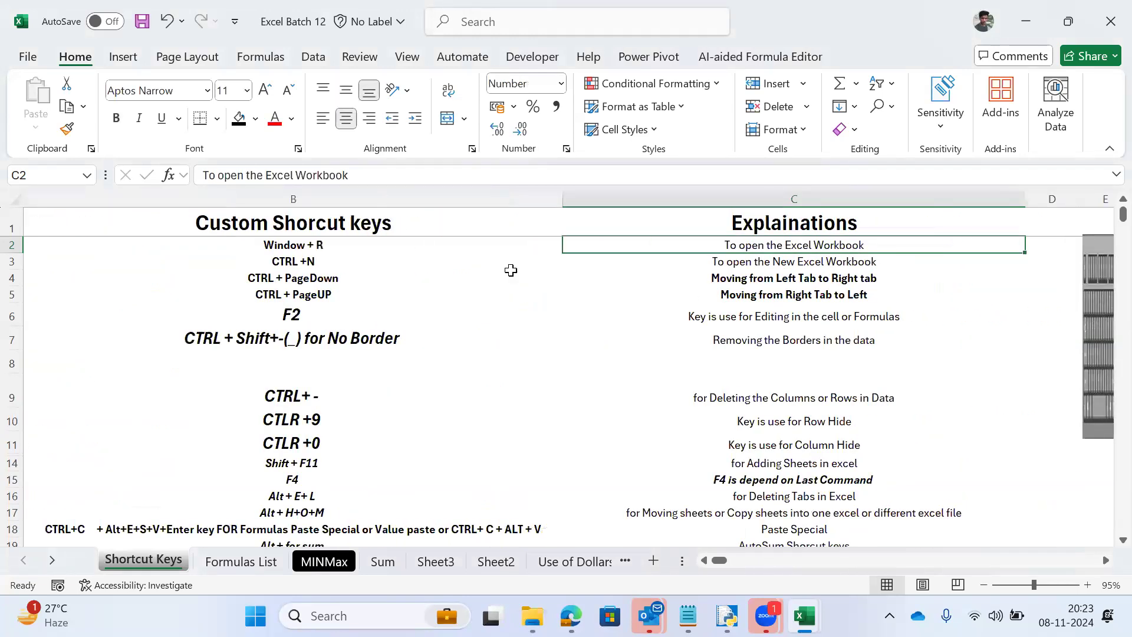
{"action": "key", "text": "Home"}
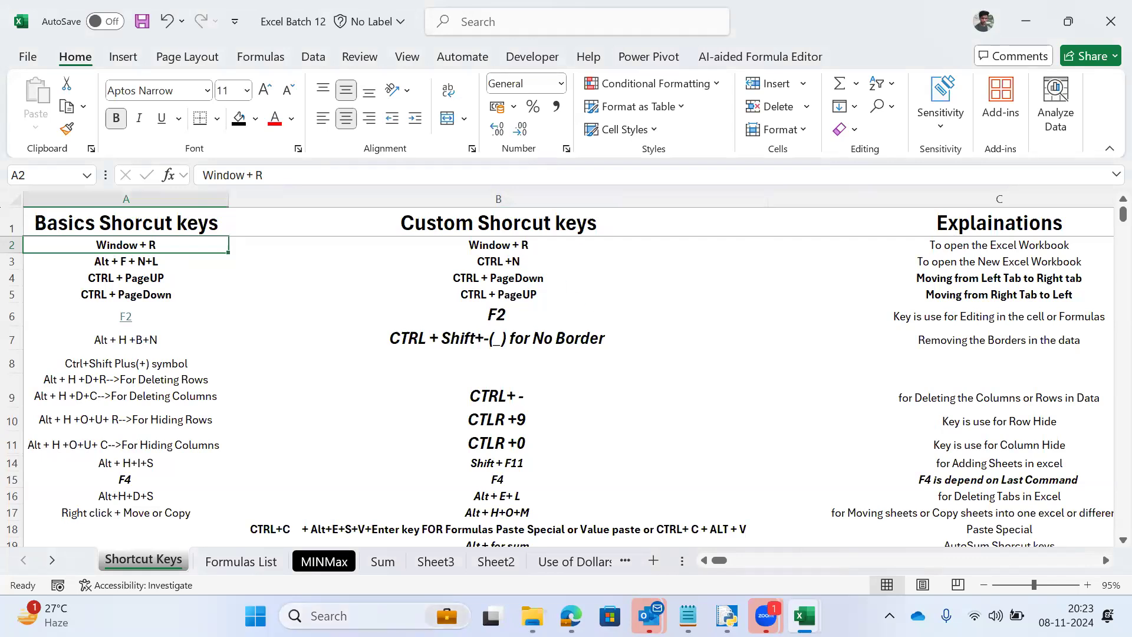
Step: Open the On-Screen Keyboard to show where the Windows and R keys are, and close it
{"action": "key", "text": "super+s"}
{"action": "type", "text": "Key"}
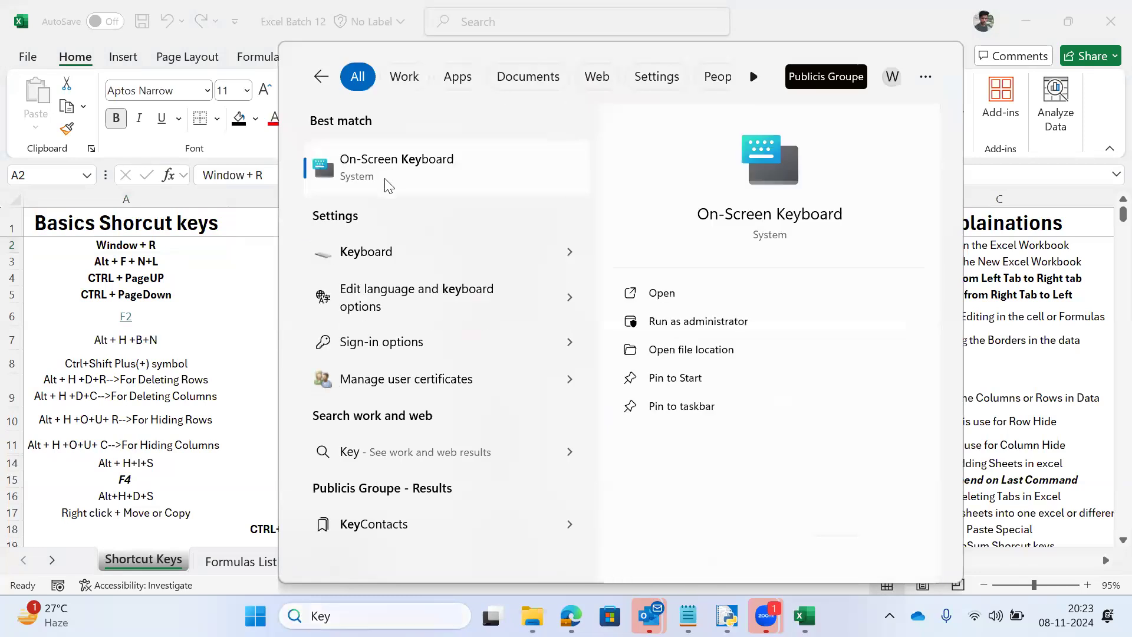
{"action": "left_click", "coordinate": [392, 178]}
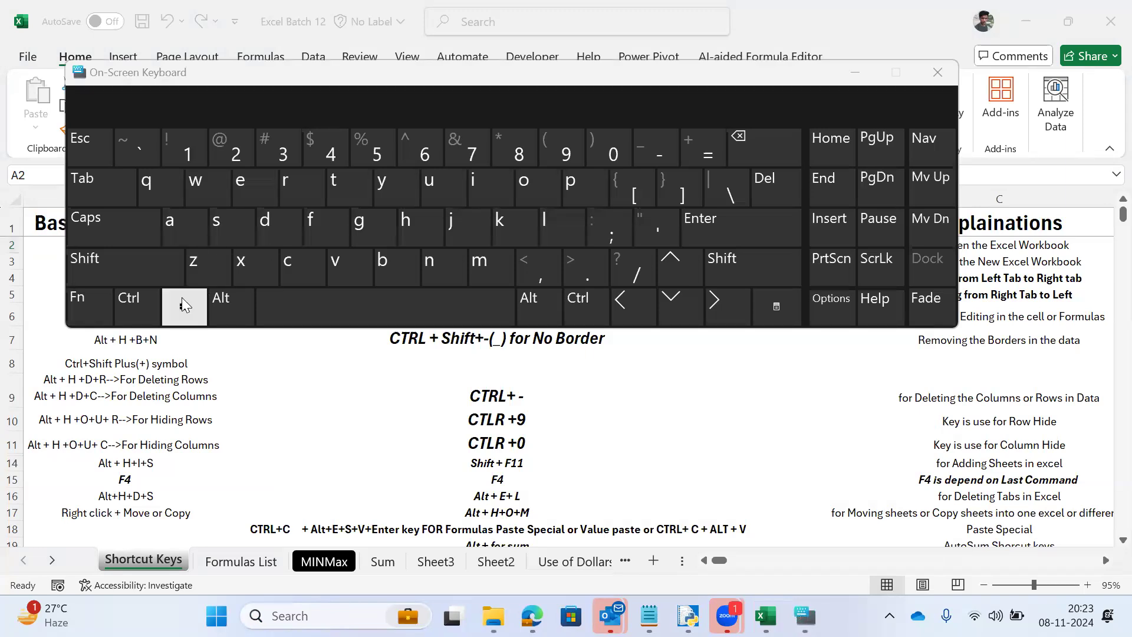
{"action": "left_click", "coordinate": [183, 306]}
{"action": "left_click", "coordinate": [292, 184]}
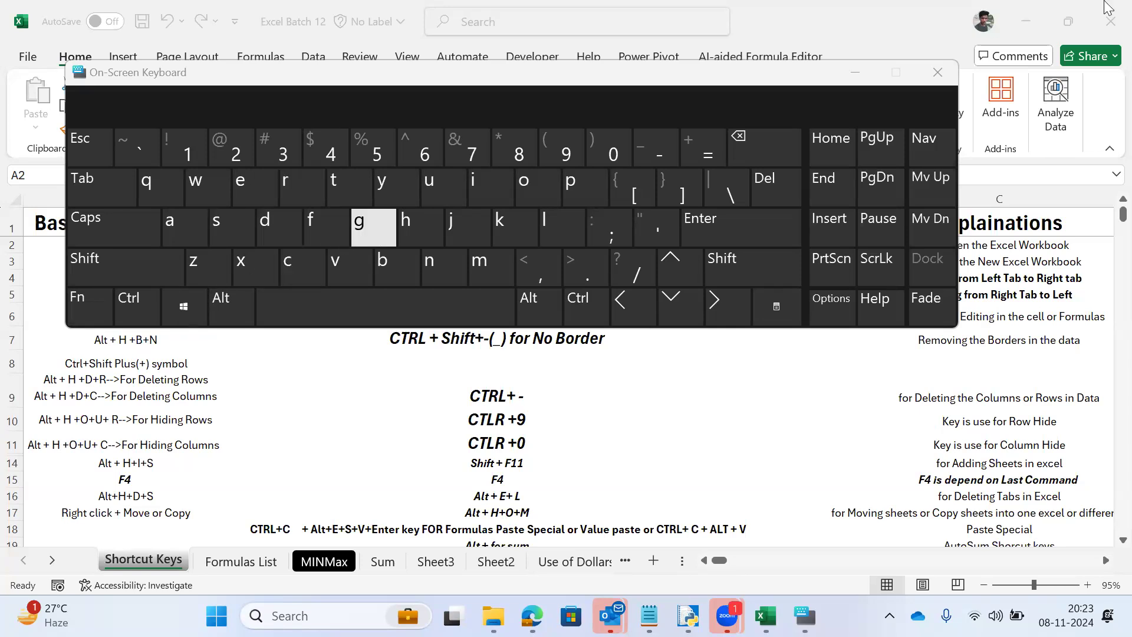
{"action": "left_click", "coordinate": [860, 70]}
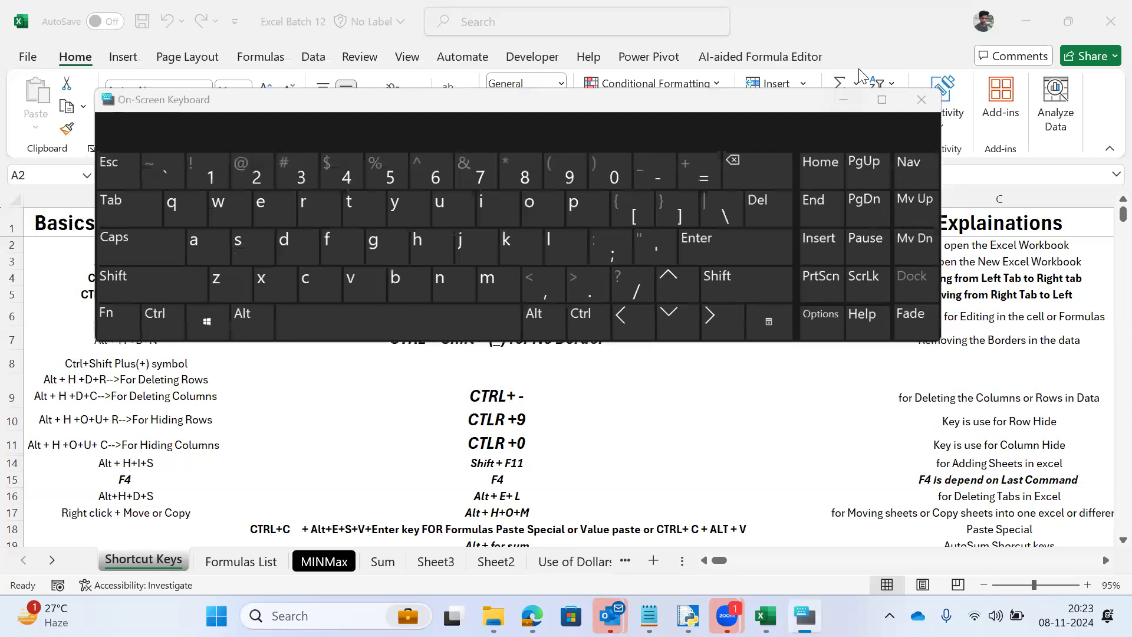
{"action": "key", "text": "alt+Tab"}
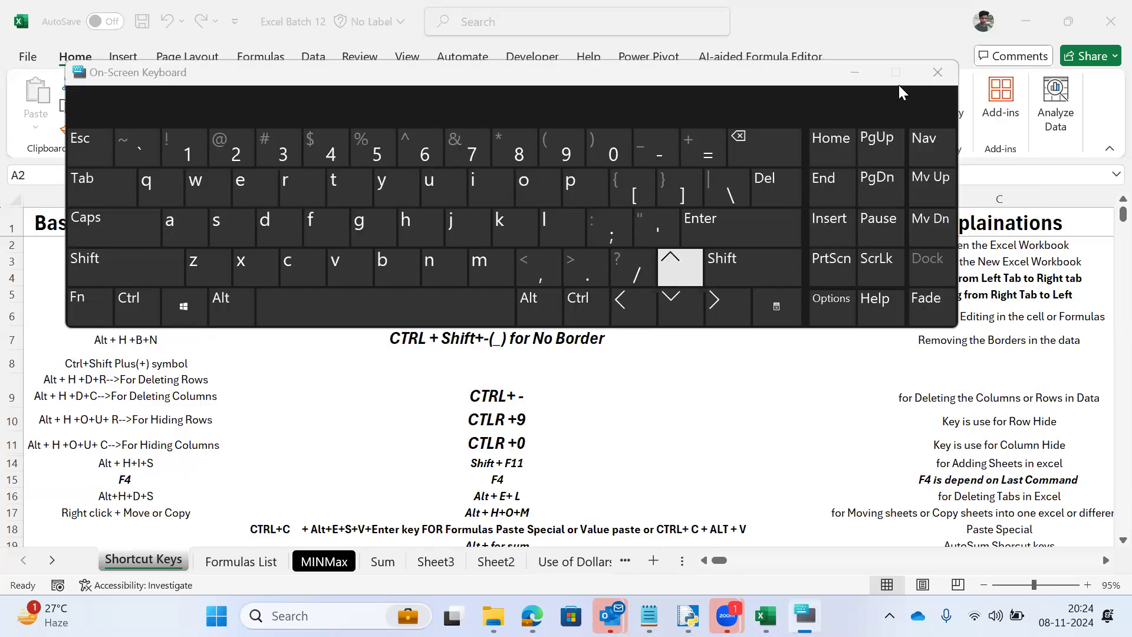
{"action": "left_click", "coordinate": [937, 71]}
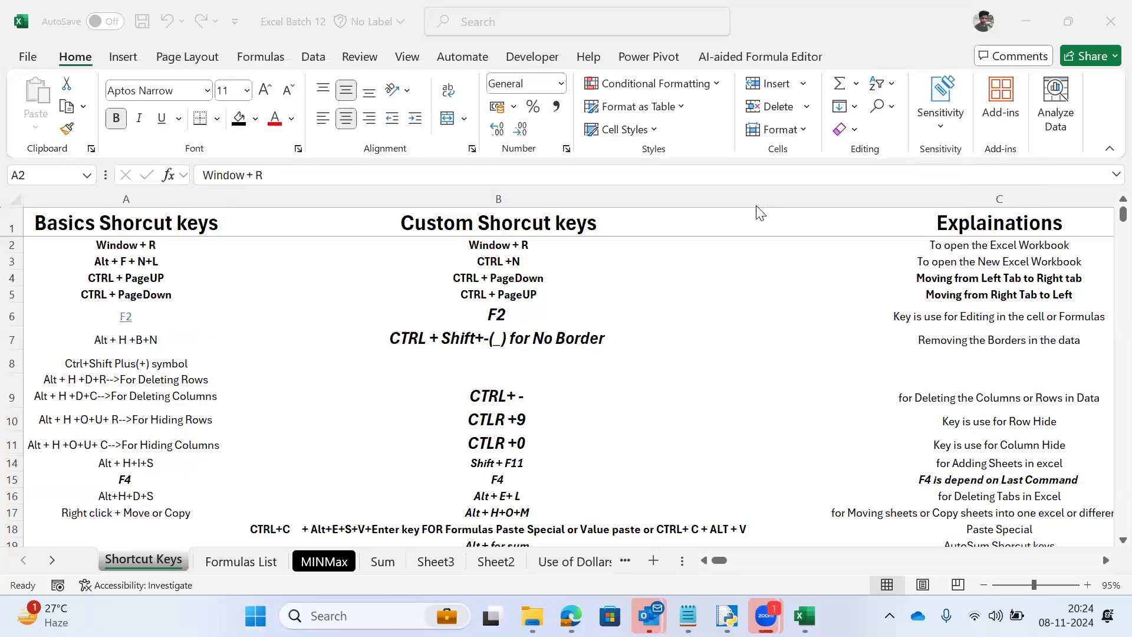
Step: Launch Notepad from the Windows Run dialog, and close its empty window
{"action": "key", "text": "super+r"}
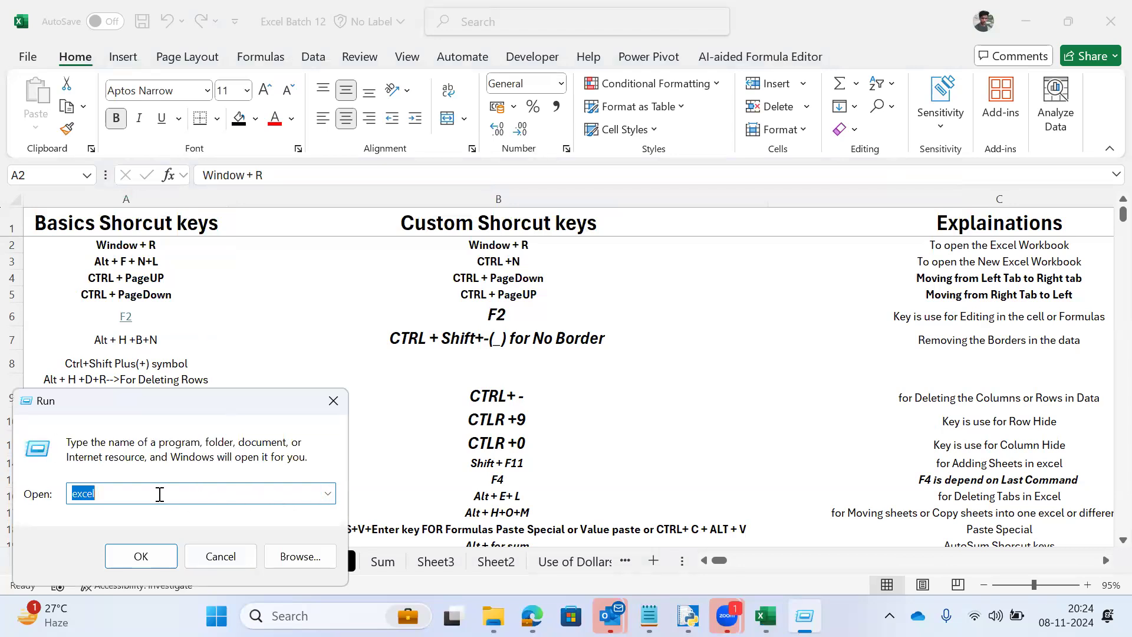
{"action": "type", "text": "Notepad"}
{"action": "left_click", "coordinate": [121, 556]}
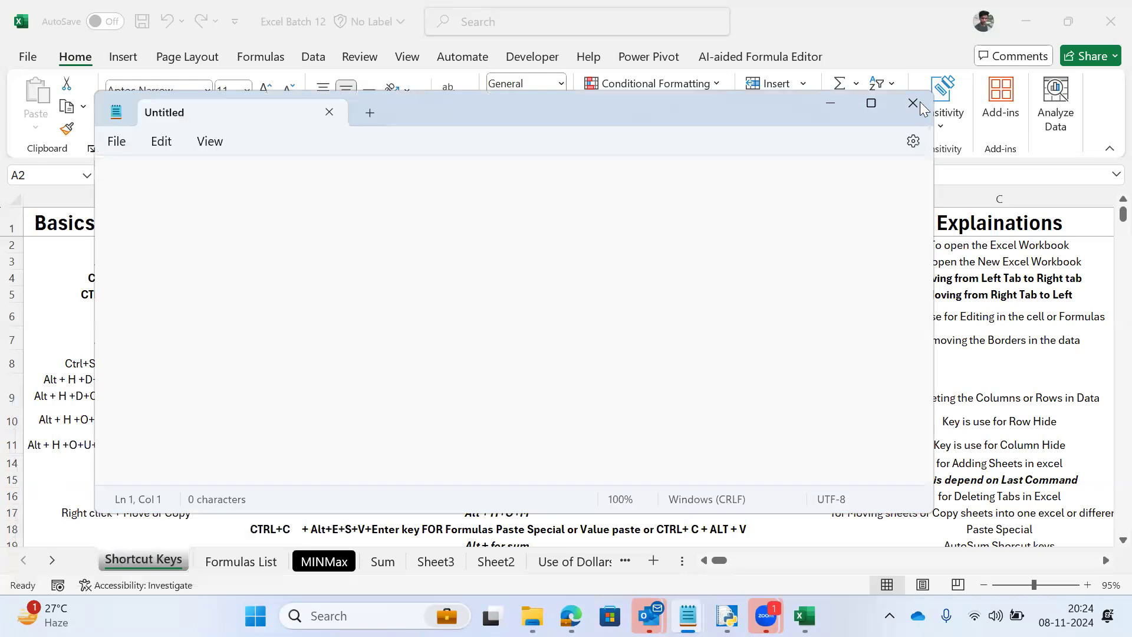
{"action": "left_click", "coordinate": [915, 104]}
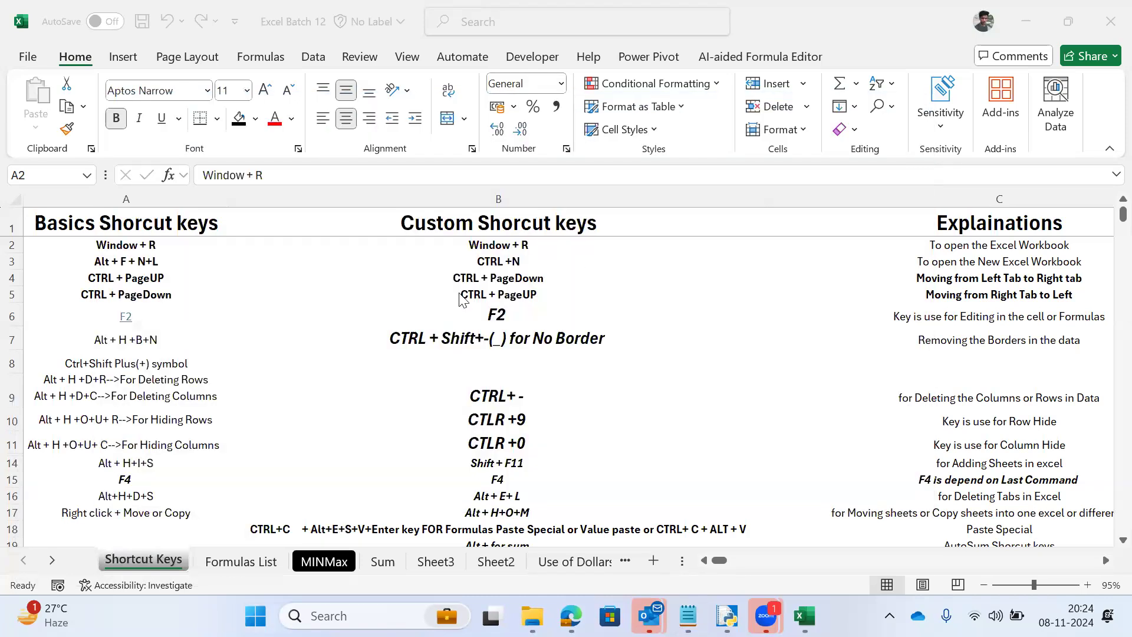
Step: Launch WordPad by running Wordpad from the Windows Run dialog, and close its blank document
{"action": "key", "text": "super+r"}
{"action": "type", "text": "Wor"}
{"action": "key", "text": "BackSpace"}
{"action": "key", "text": "BackSpace"}
{"action": "type", "text": "r"}
{"action": "key", "text": "BackSpace"}
{"action": "type", "text": "ordpad"}
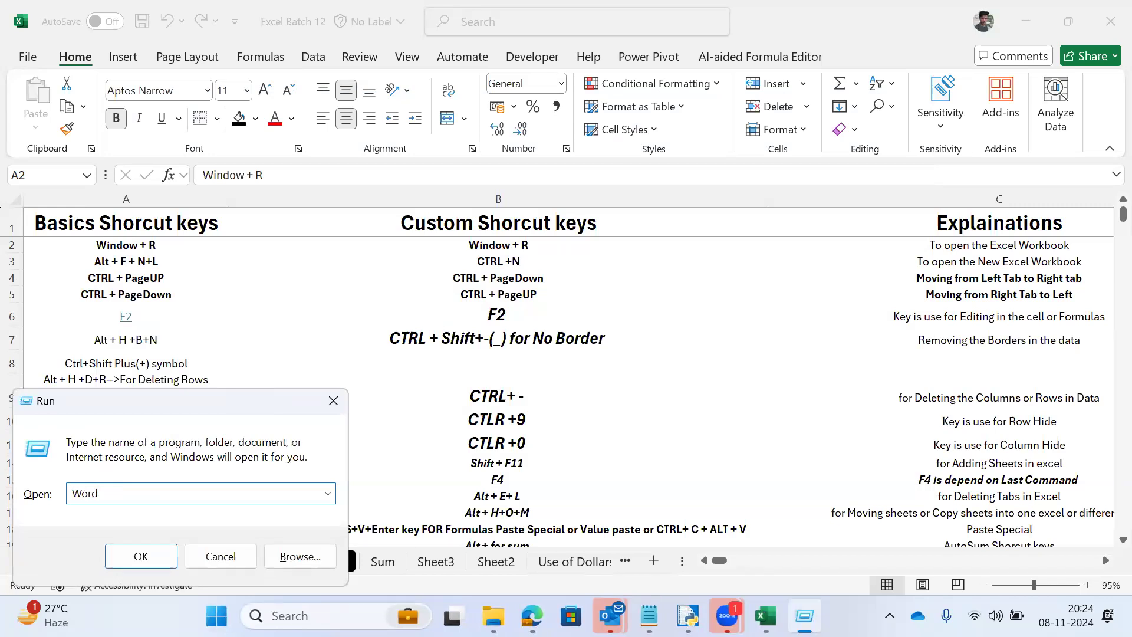
{"action": "key", "text": "Return"}
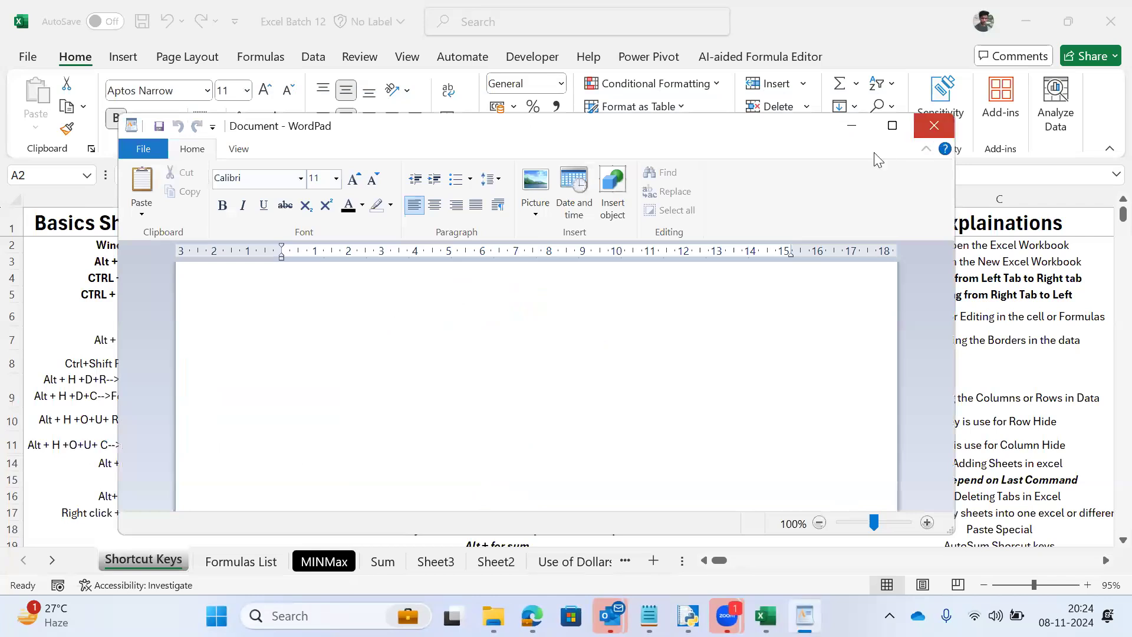
{"action": "left_click", "coordinate": [934, 125]}
Step: Launch Excel with a new blank workbook from the Windows Run dialog
{"action": "key", "text": "super+r"}
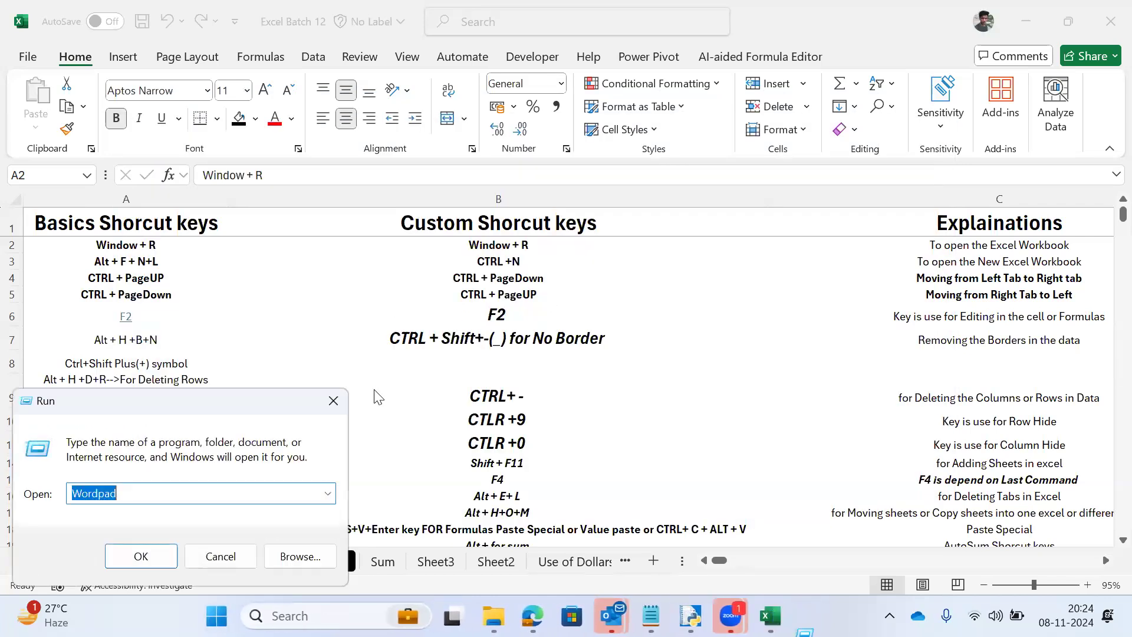
{"action": "type", "text": "Excel"}
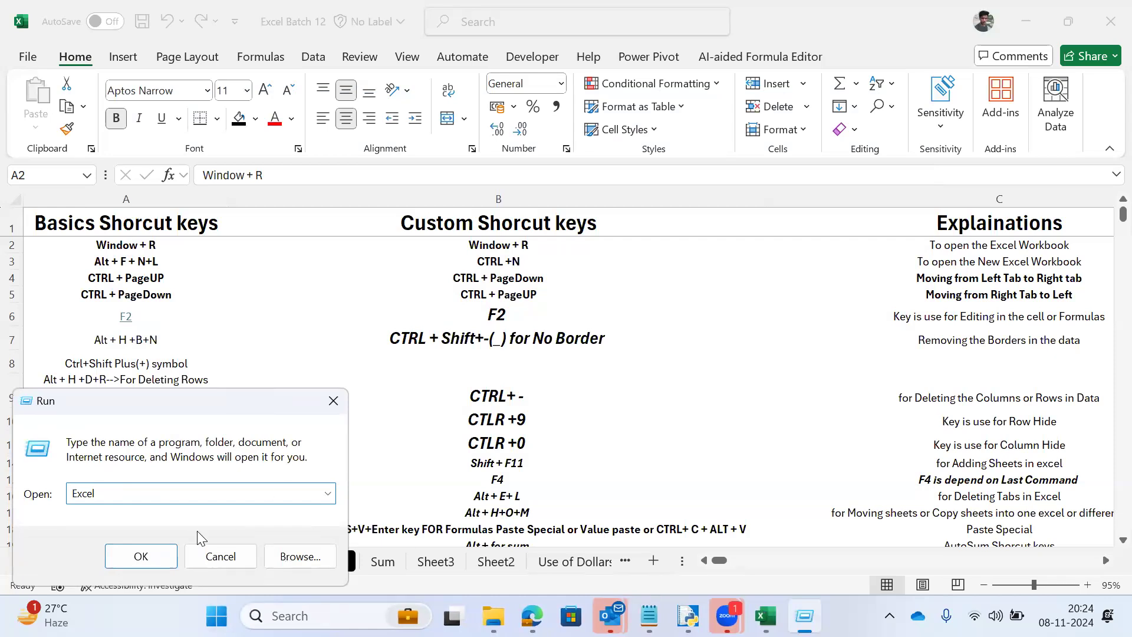
{"action": "left_click", "coordinate": [147, 556]}
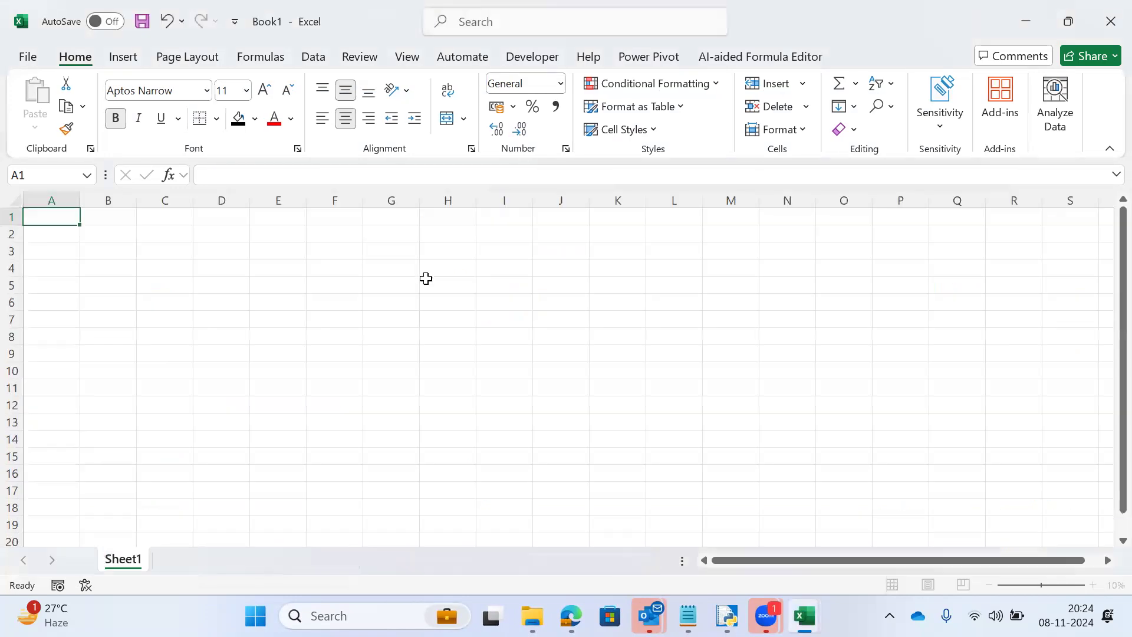
Step: Switch from Book1 to the Excel Batch 12 workbook and back to Book1 to show moving between open windows
{"action": "key", "text": "alt+Tab"}
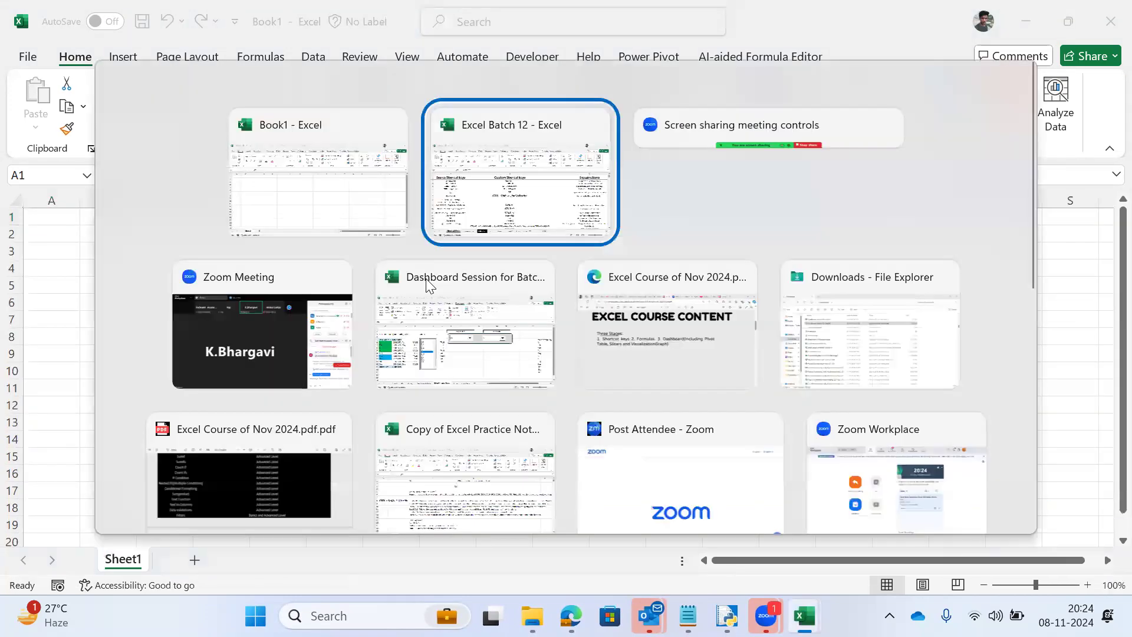
{"action": "key", "text": "Escape"}
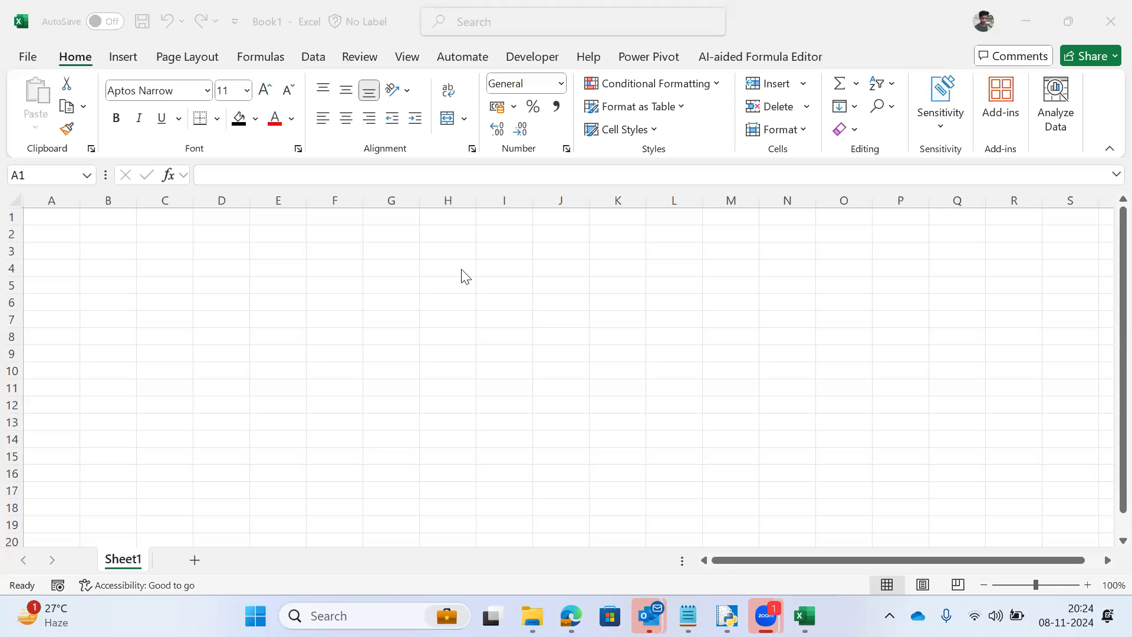
{"action": "key", "text": "alt+Tab"}
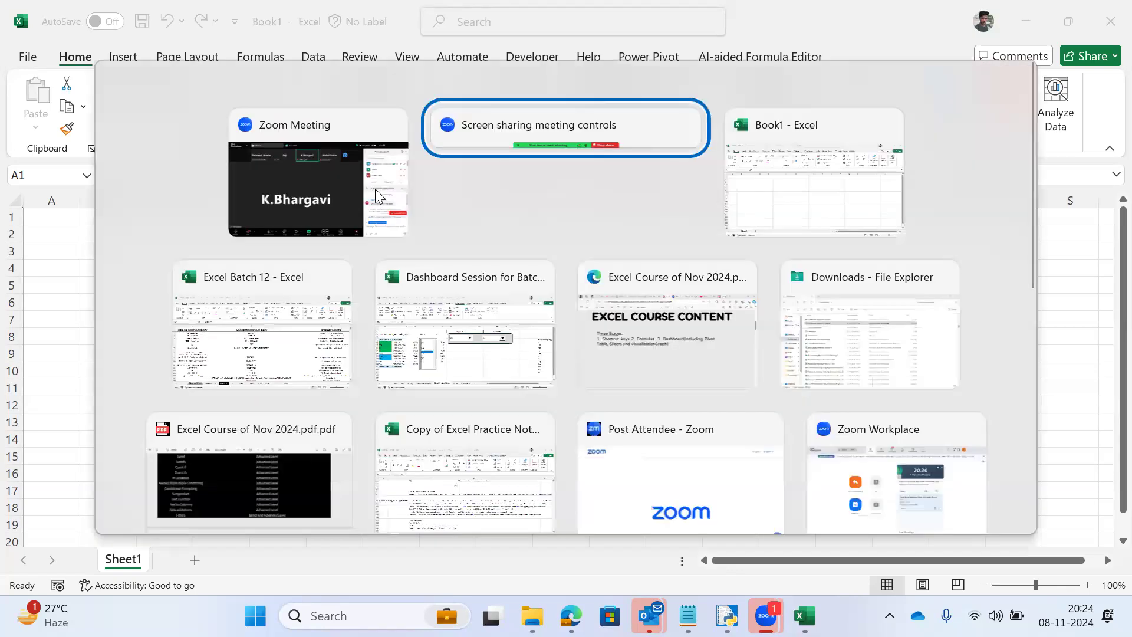
{"action": "key", "text": "Escape"}
{"action": "key", "text": "alt+Tab"}
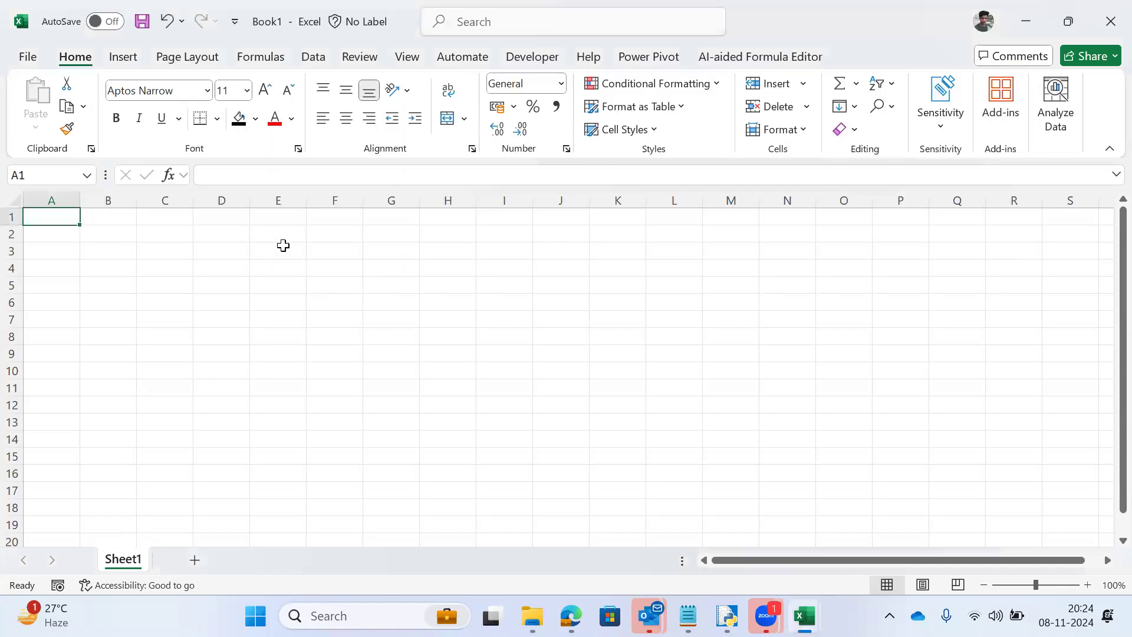
{"action": "key", "text": "alt+Tab"}
{"action": "key", "text": "alt+Tab"}
{"action": "key", "text": "alt+Tab"}
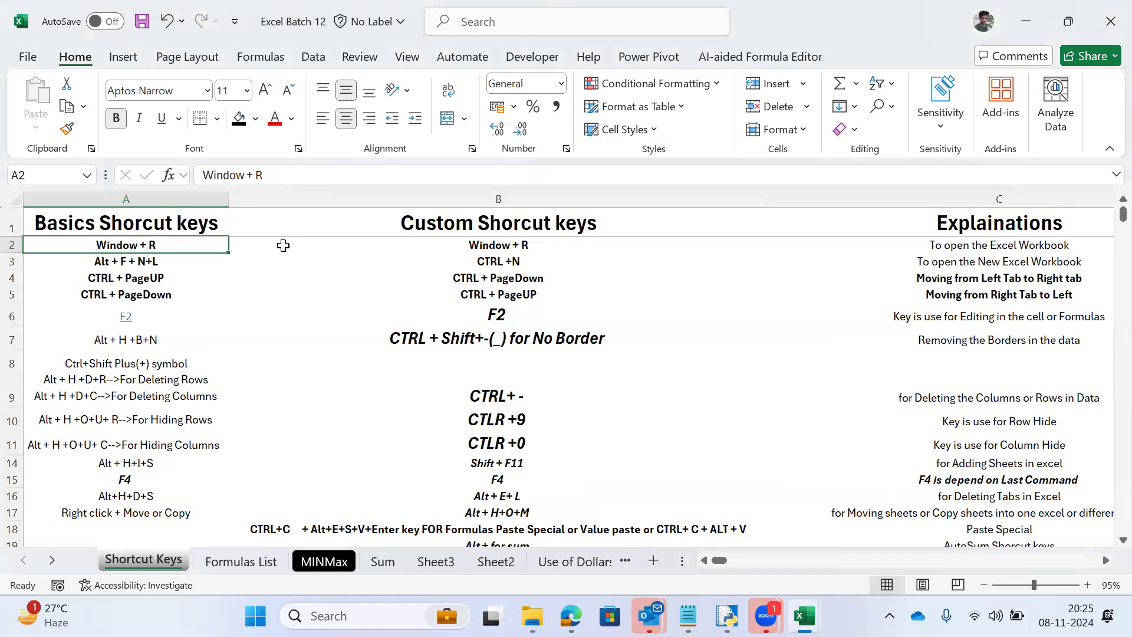
{"action": "key", "text": "alt+Tab"}
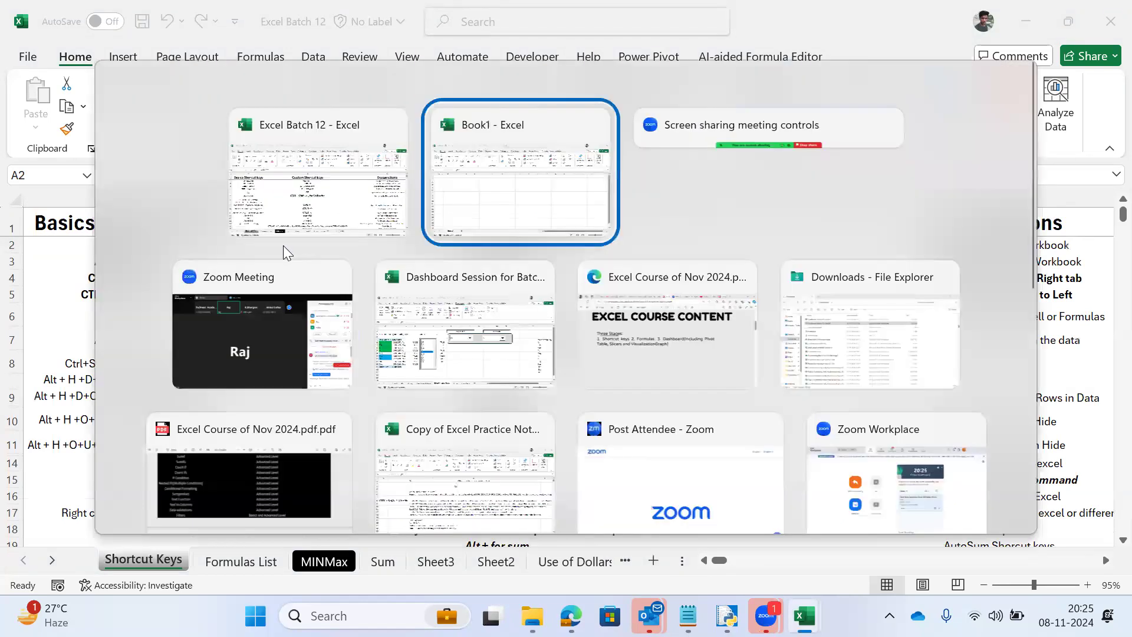
{"action": "key", "text": "alt+Tab"}
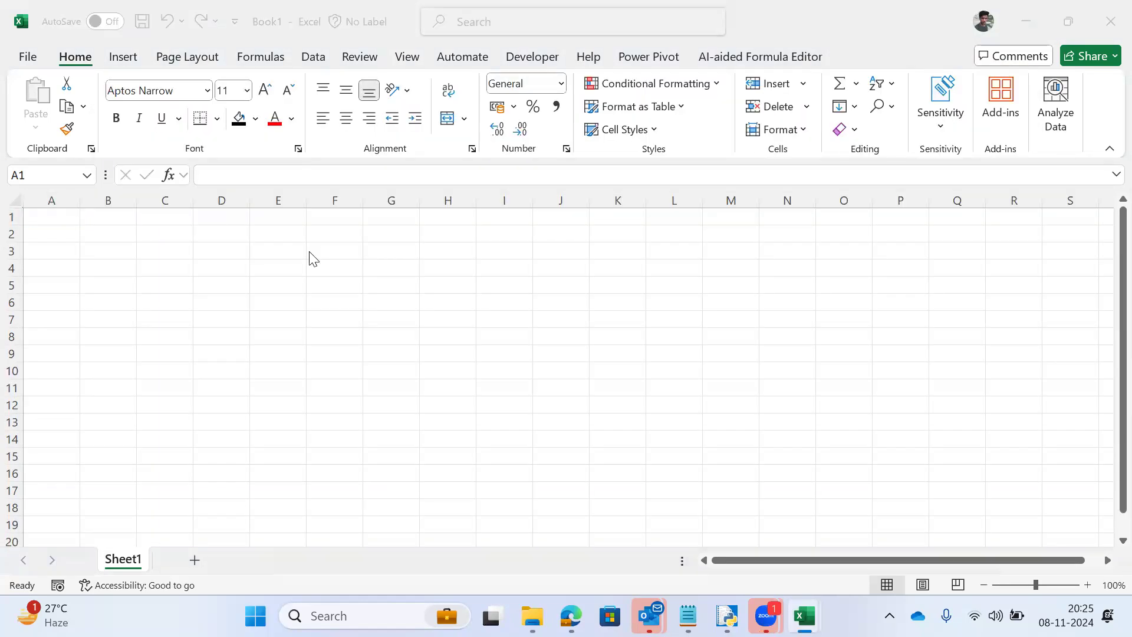
Step: Cycle forward and backward through the open windows in the window switcher, and return to Book1
{"action": "key", "text": "alt+Tab"}
{"action": "key", "text": "alt+shift+Tab"}
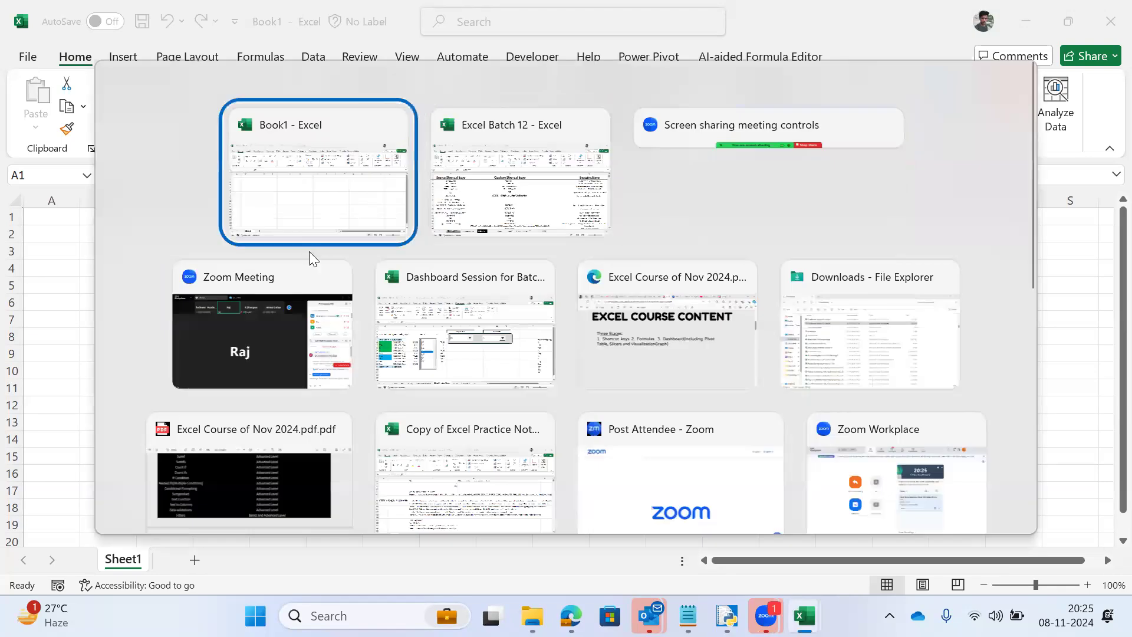
{"action": "key", "text": "alt+Tab"}
{"action": "key", "text": "alt+Tab"}
{"action": "key", "text": "alt+shift+Tab"}
{"action": "key", "text": "alt+shift+Tab"}
{"action": "key", "text": "alt+Tab"}
{"action": "key", "text": "alt+Tab"}
{"action": "key", "text": "alt+Tab"}
{"action": "key", "text": "Escape"}
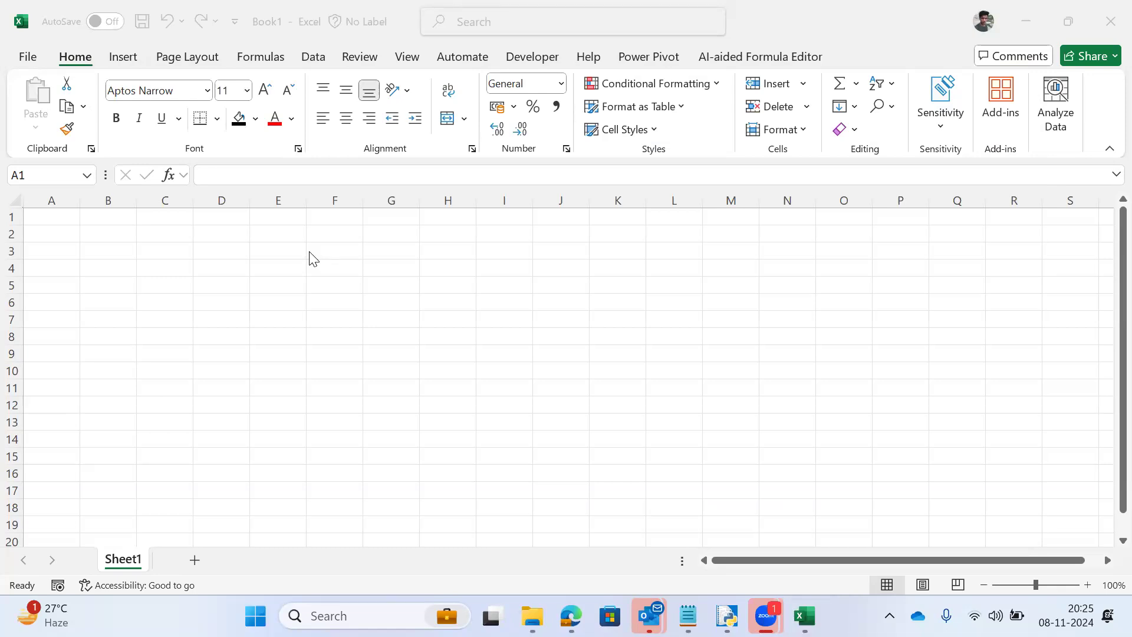
{"action": "key", "text": "super+r"}
{"action": "key", "text": "Escape"}
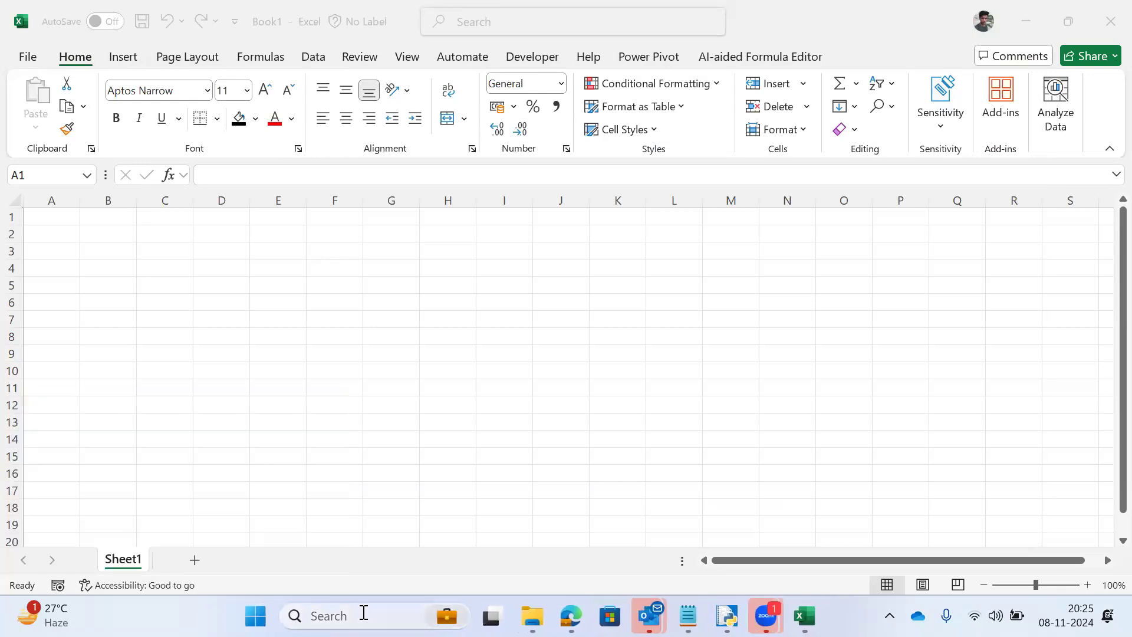
{"action": "left_click", "coordinate": [364, 615]}
{"action": "key", "text": "super+r"}
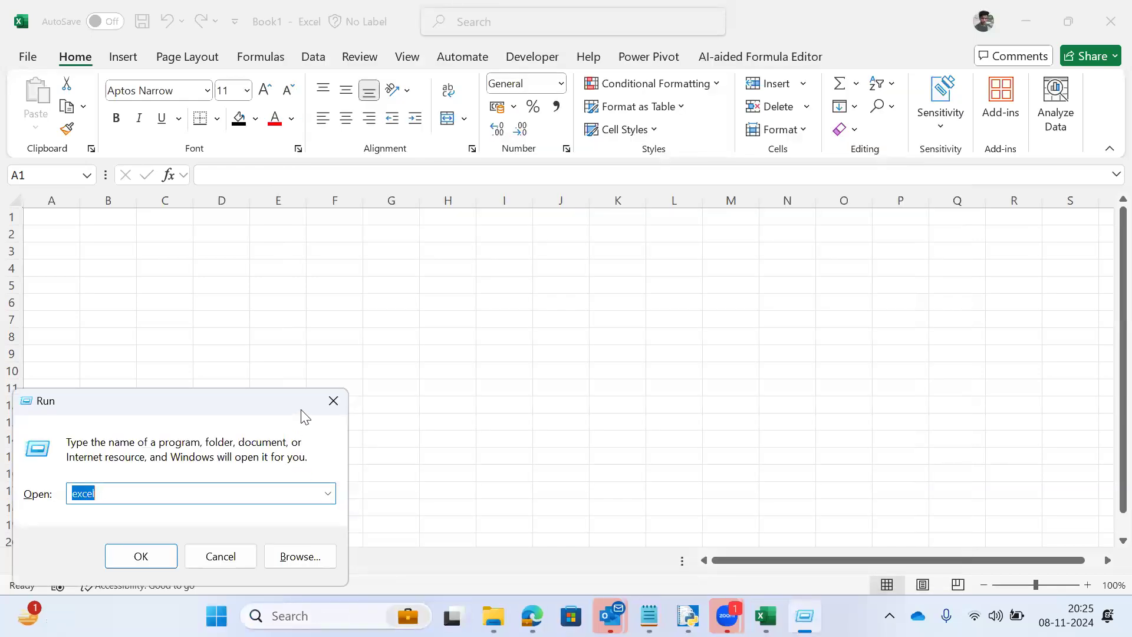
{"action": "left_click", "coordinate": [332, 400]}
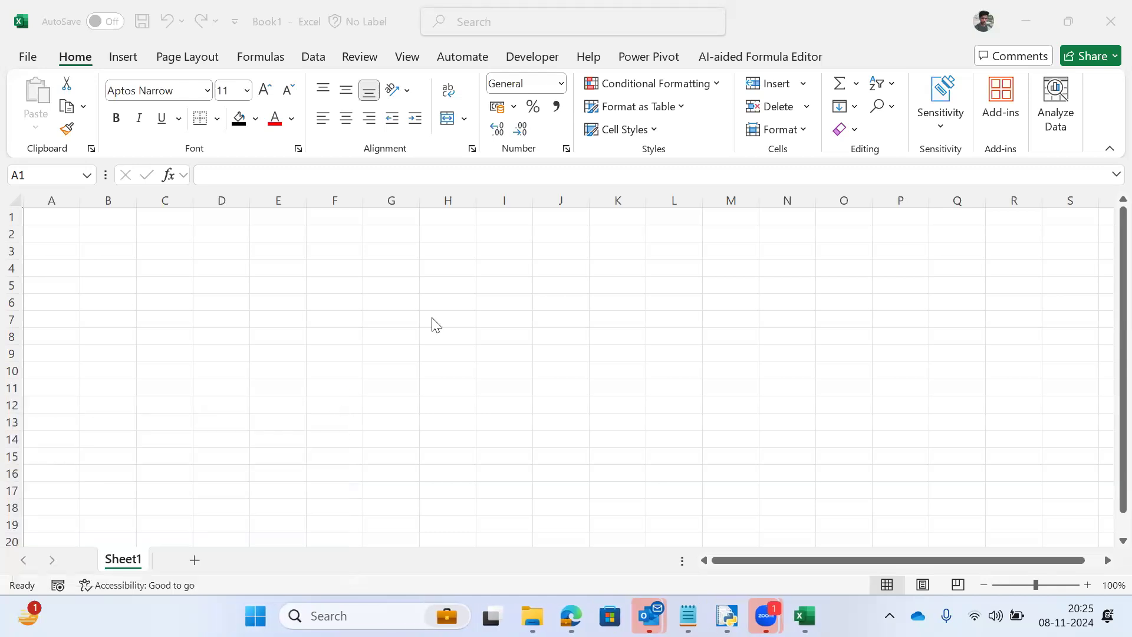
Step: Switch back and forth between Book1 and the Excel Batch 12 workbook, finishing in Book1
{"action": "key", "text": "alt+Tab"}
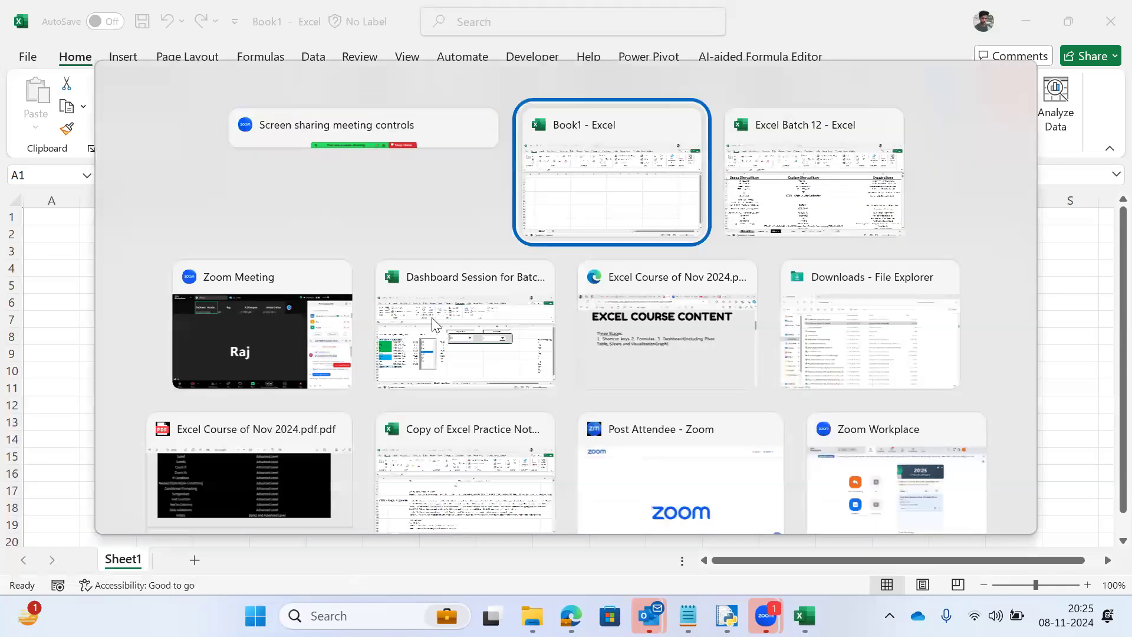
{"action": "key", "text": "alt+Tab"}
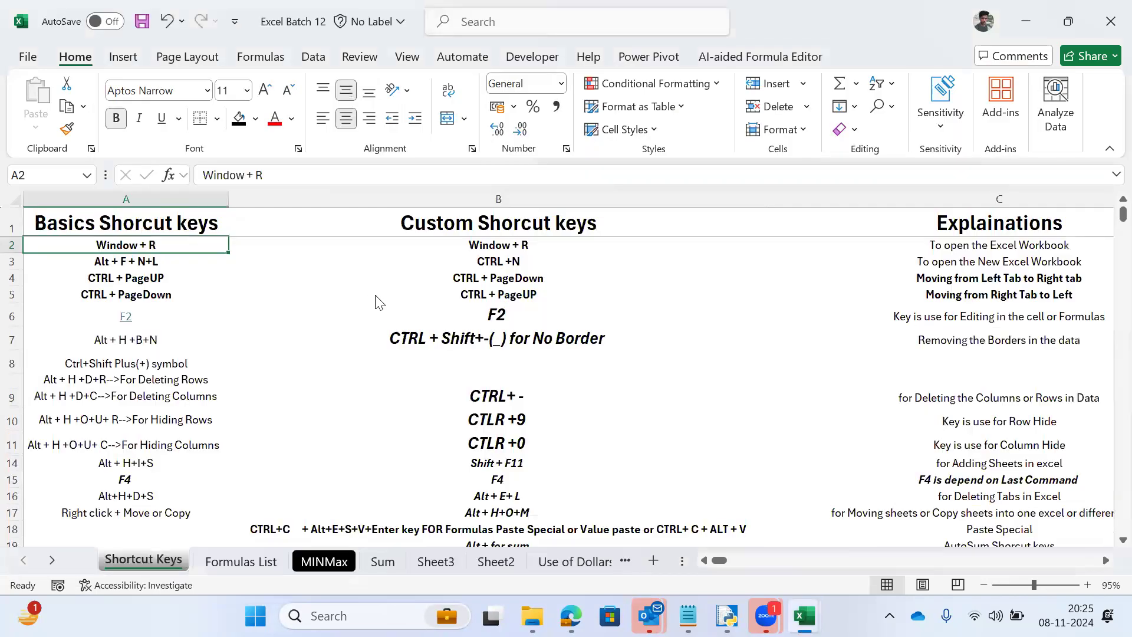
{"action": "key", "text": "super+r"}
{"action": "key", "text": "alt+Tab"}
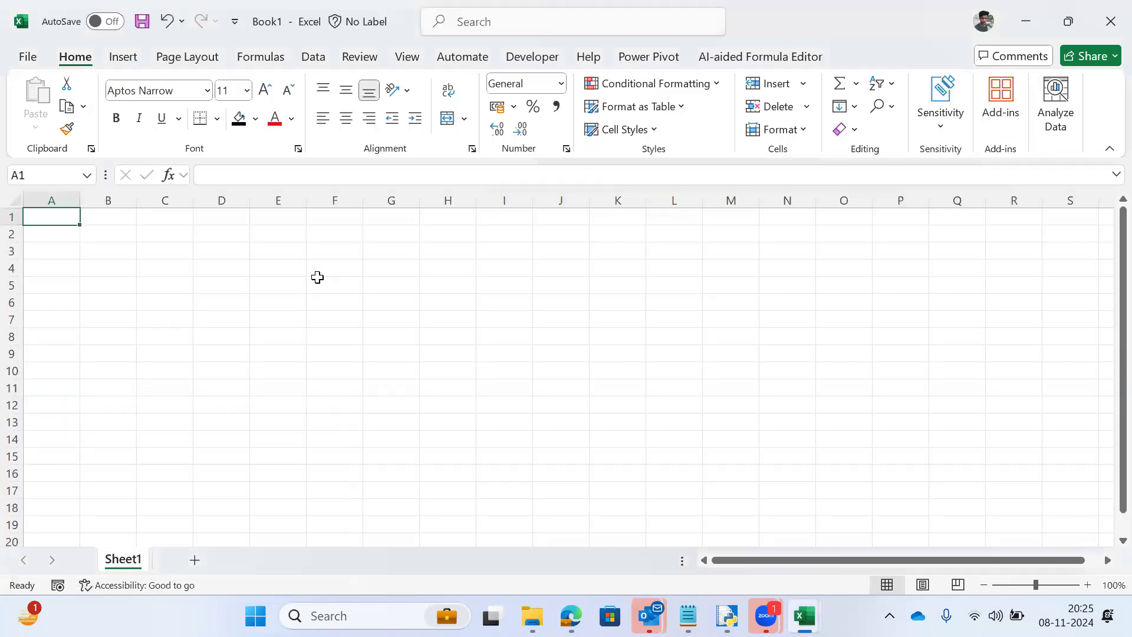
{"action": "key", "text": "alt+Tab"}
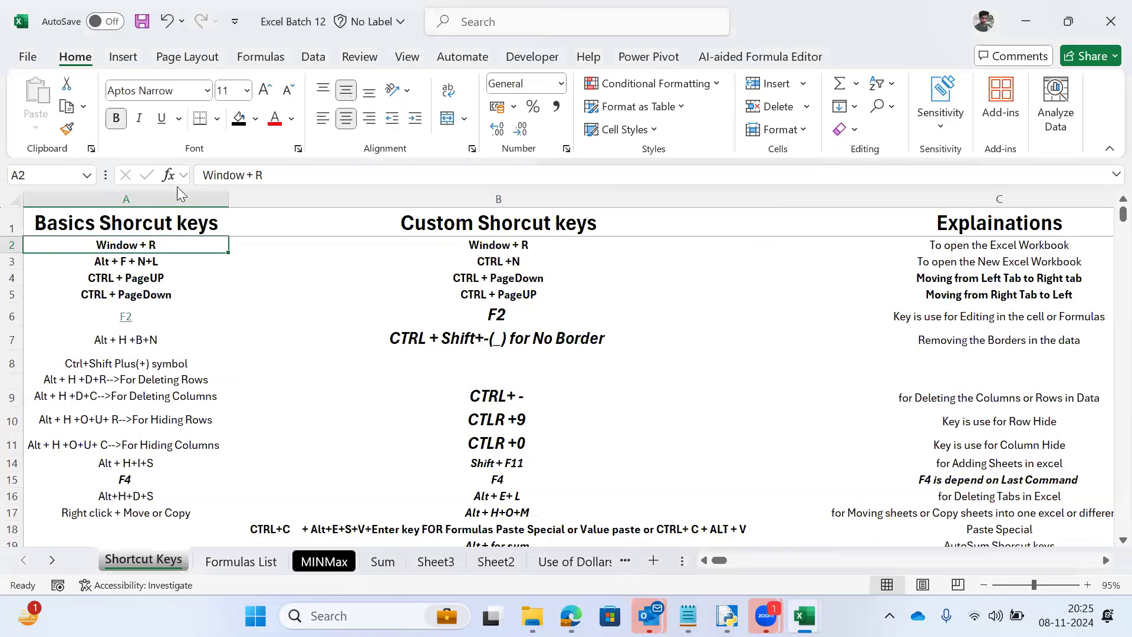
{"action": "key", "text": "super+r"}
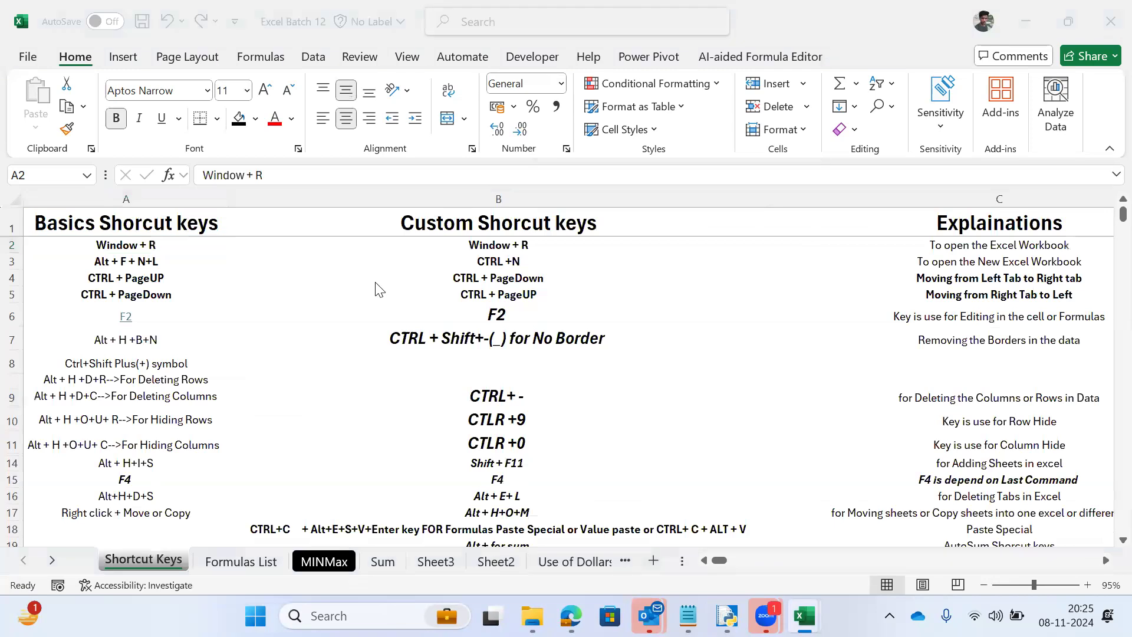
{"action": "key", "text": "alt+Tab"}
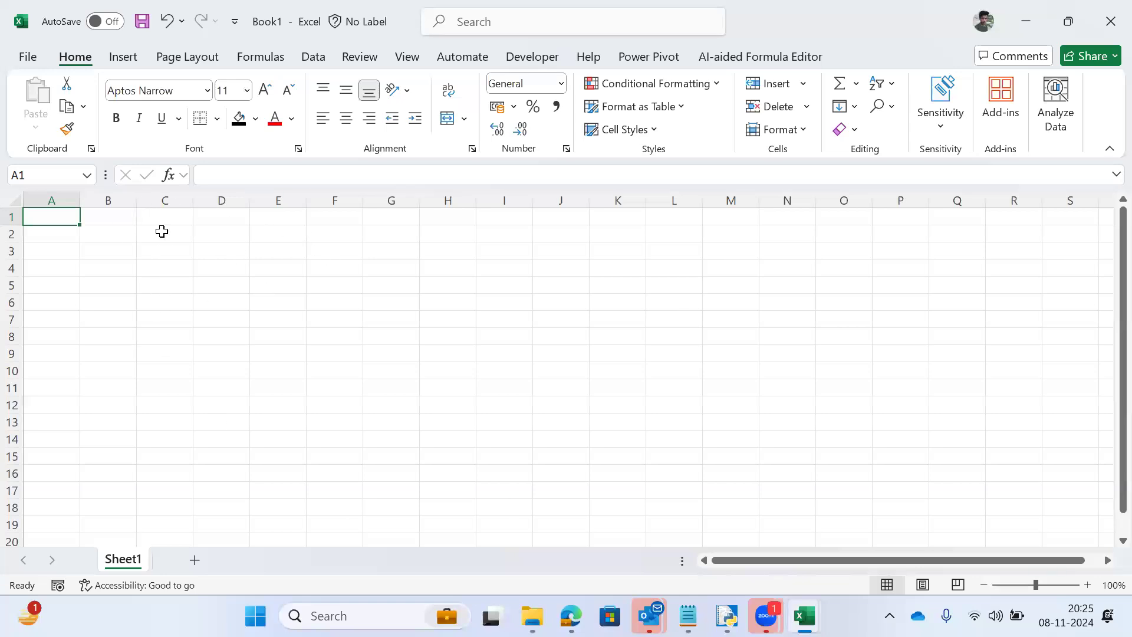
Step: Move to cell A3 in Book1 and select the Window + R entry in cell B2 of Excel Batch 12's Shortcut Keys sheet
{"action": "key", "text": "Down"}
{"action": "key", "text": "Down"}
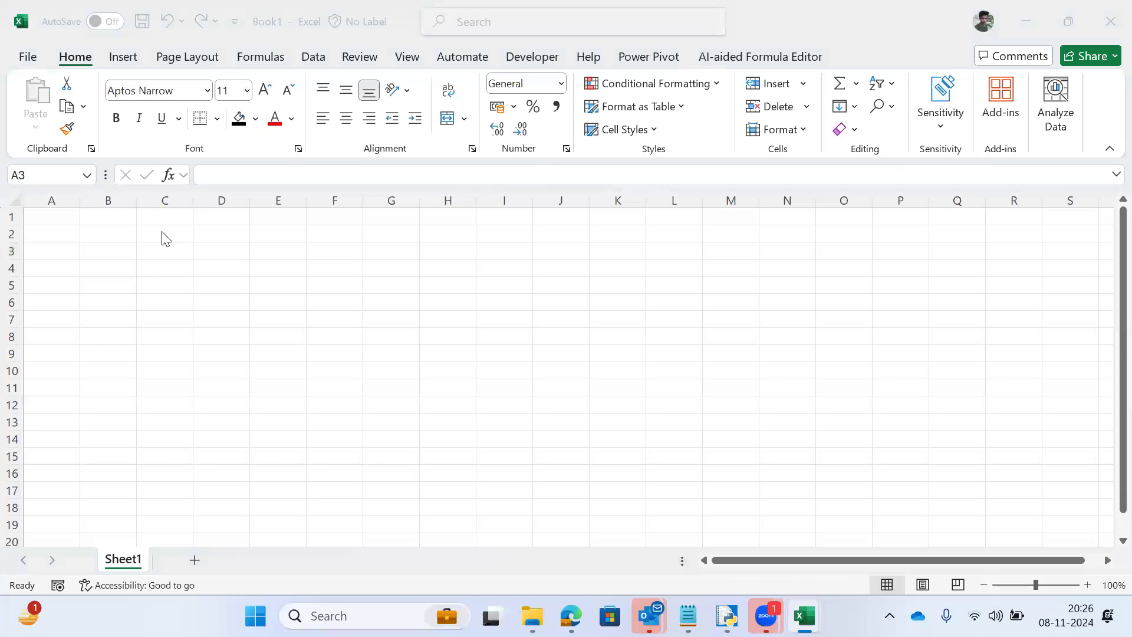
{"action": "key", "text": "alt+Tab"}
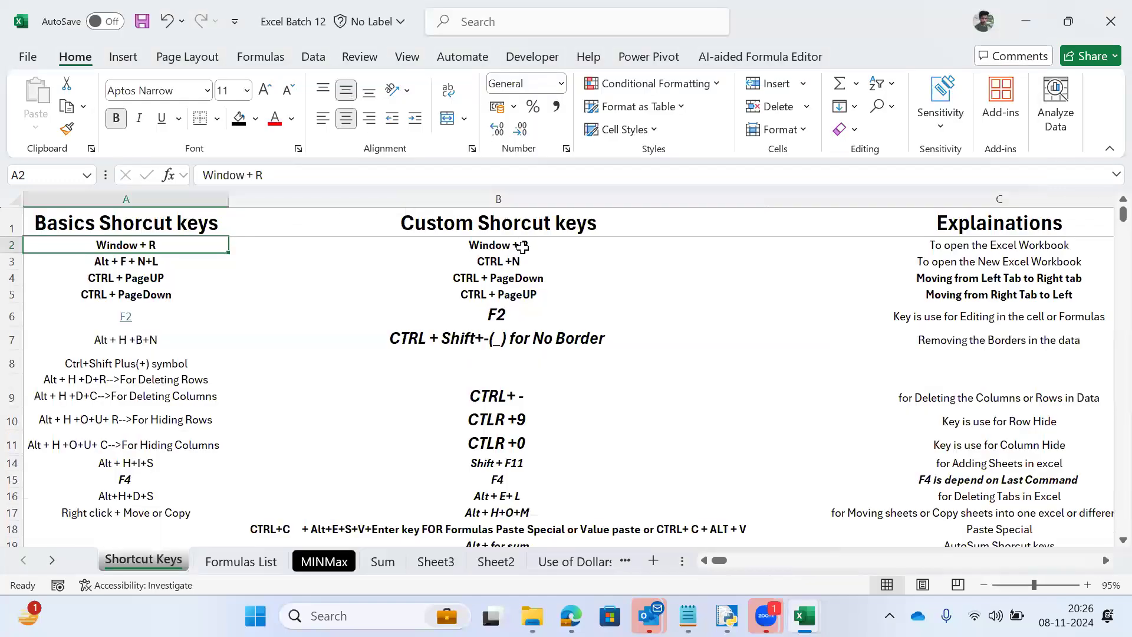
{"action": "left_click", "coordinate": [493, 247]}
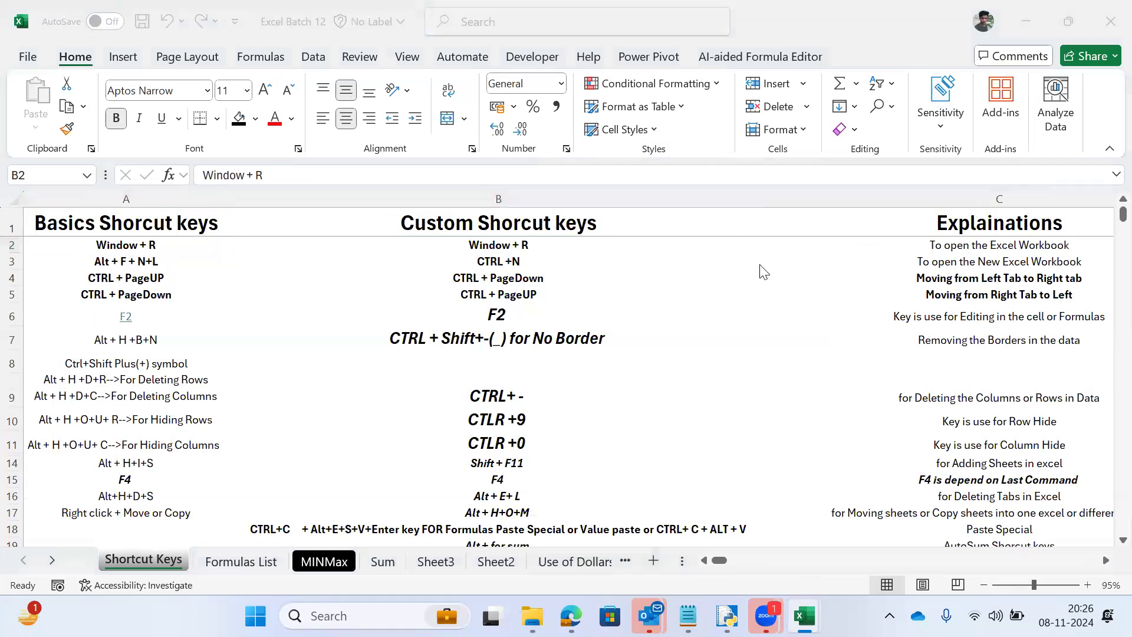
{"action": "key", "text": "alt+Tab"}
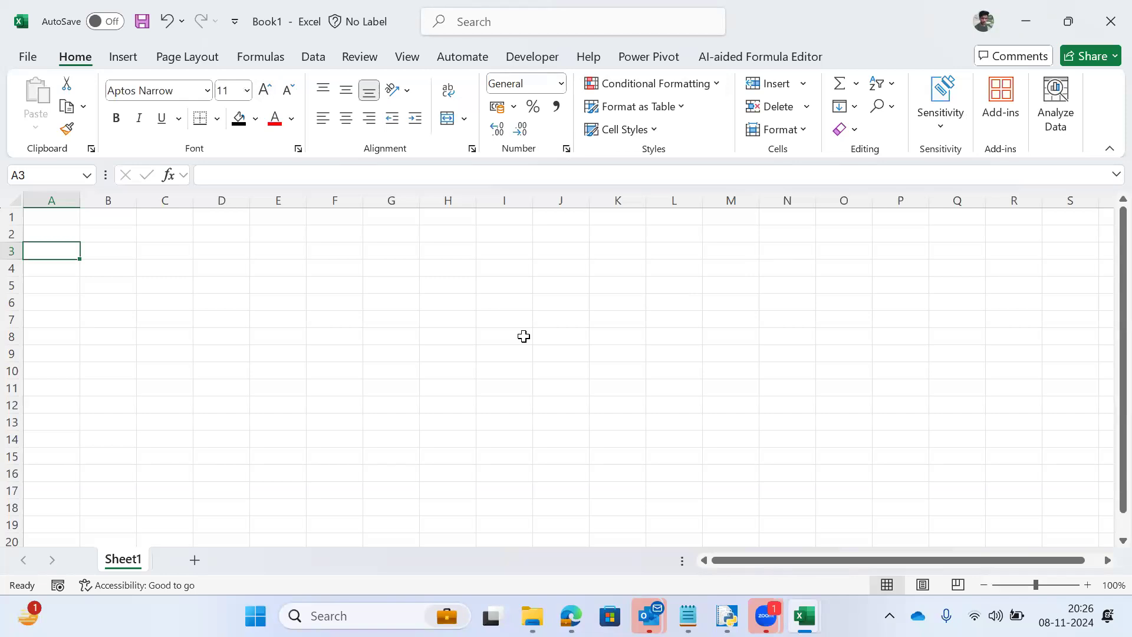
{"action": "key", "text": "alt+Tab"}
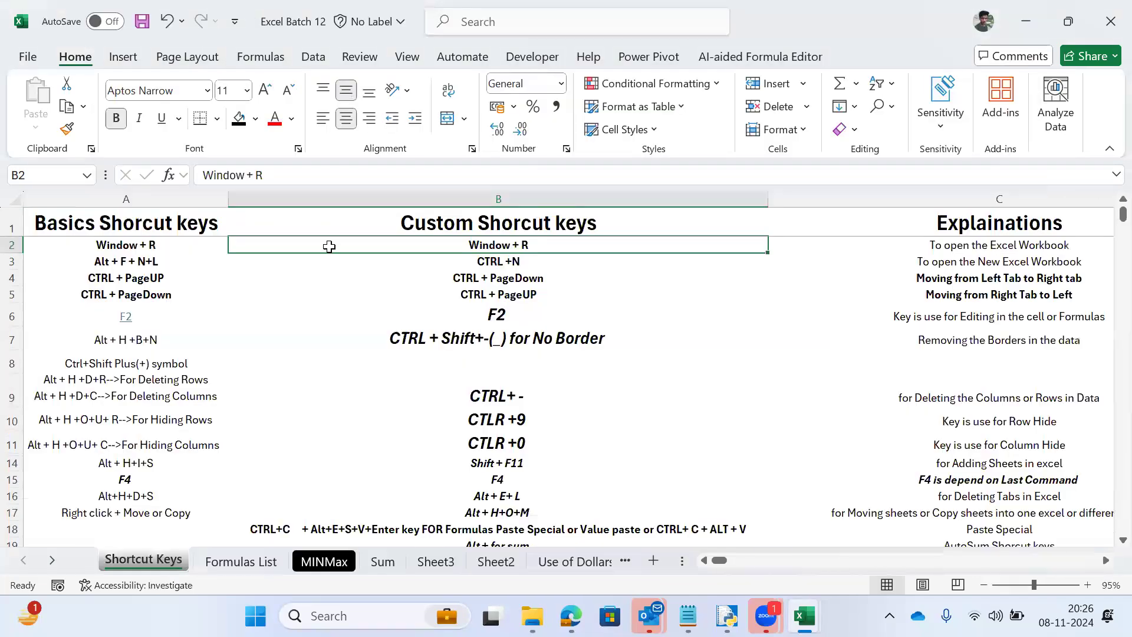
Step: Highlight the whole Window + R row on the Shortcut Keys sheet, and return to Book1 with cell A2 selected there
{"action": "key", "text": "shift+space"}
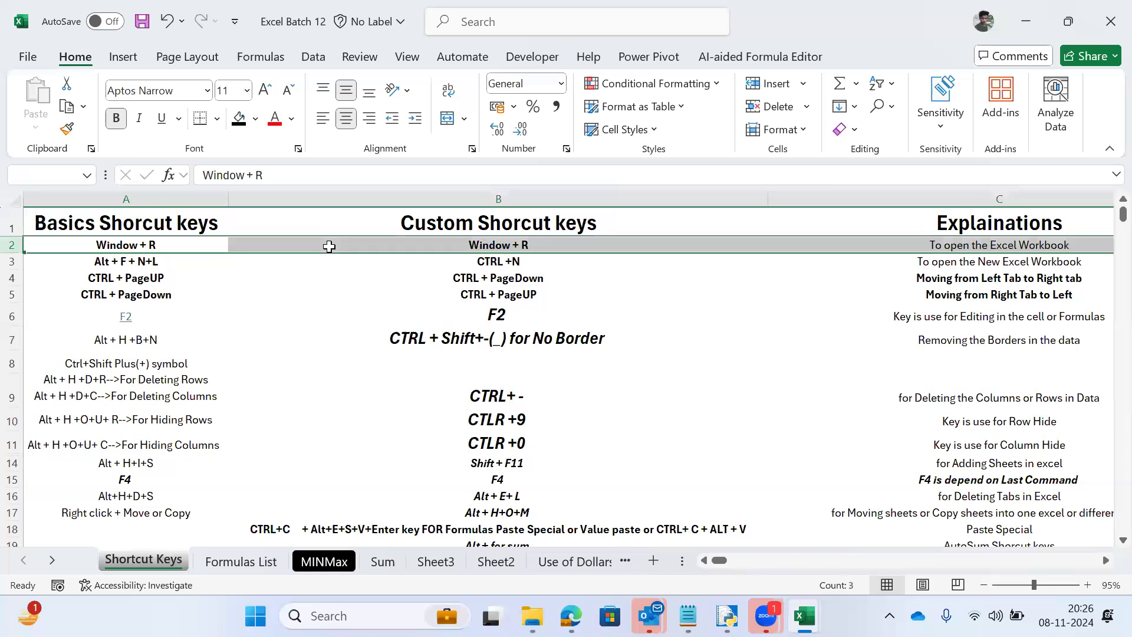
{"action": "key", "text": "Home"}
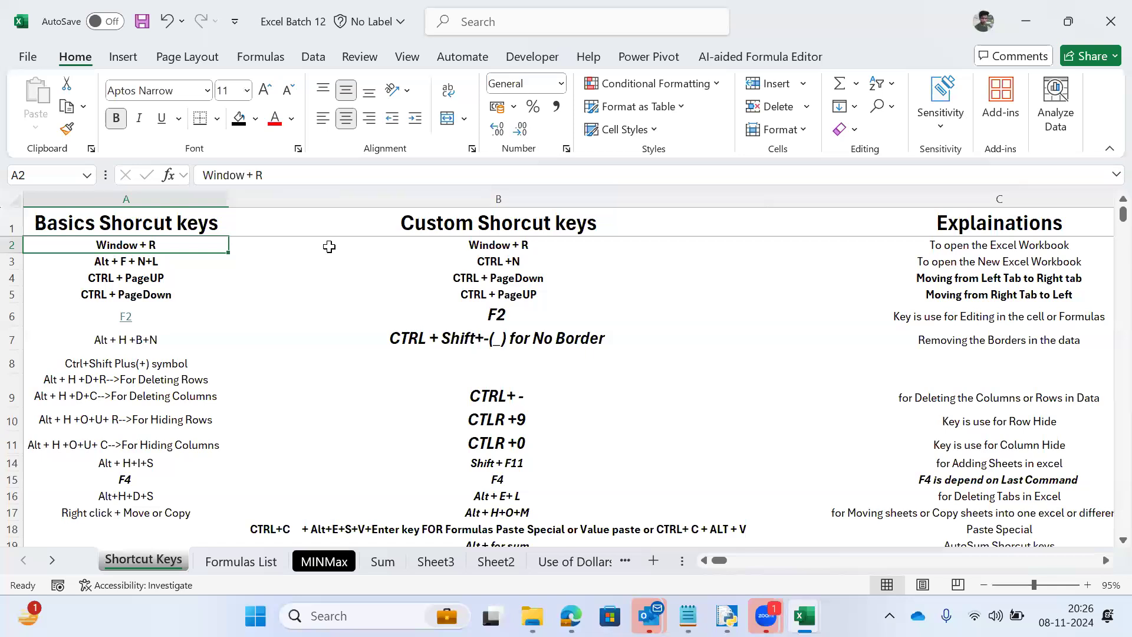
{"action": "key", "text": "alt+Tab"}
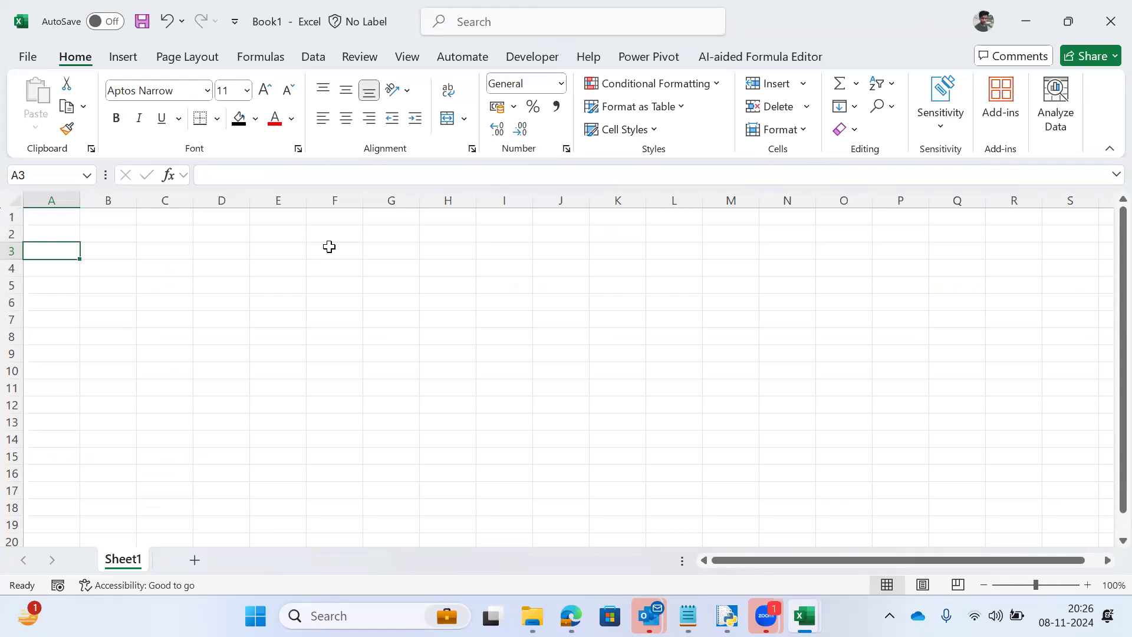
{"action": "key", "text": "alt+Tab"}
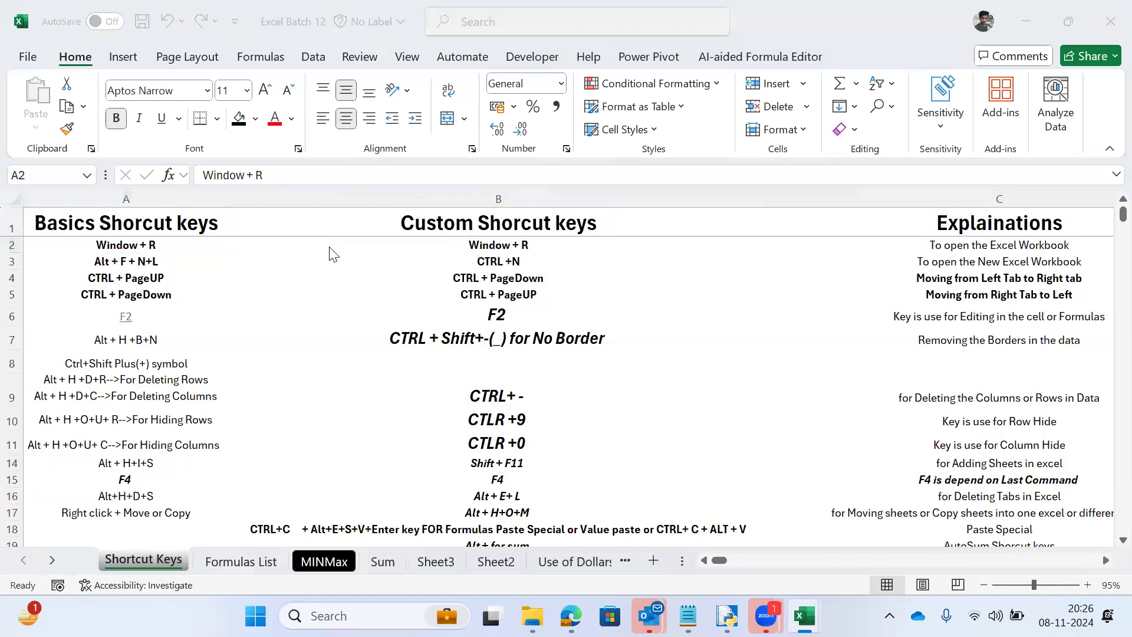
{"action": "key", "text": "alt+Tab"}
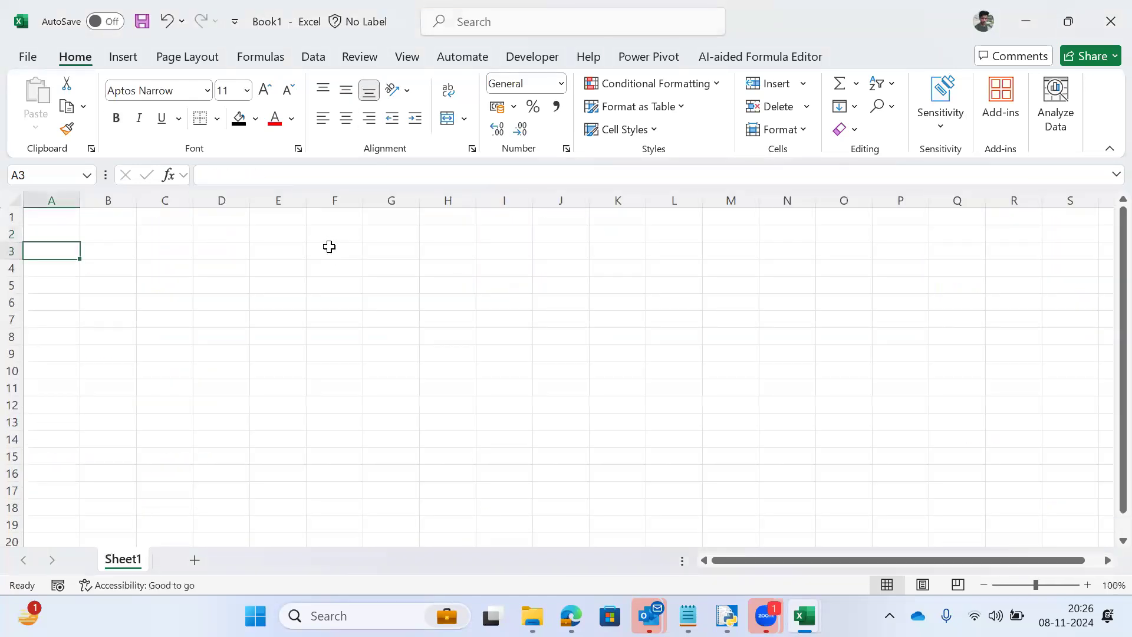
Step: Launch another blank workbook by running excel from the Windows Run dialog, and select cell B3 in it
{"action": "key", "text": "super+r"}
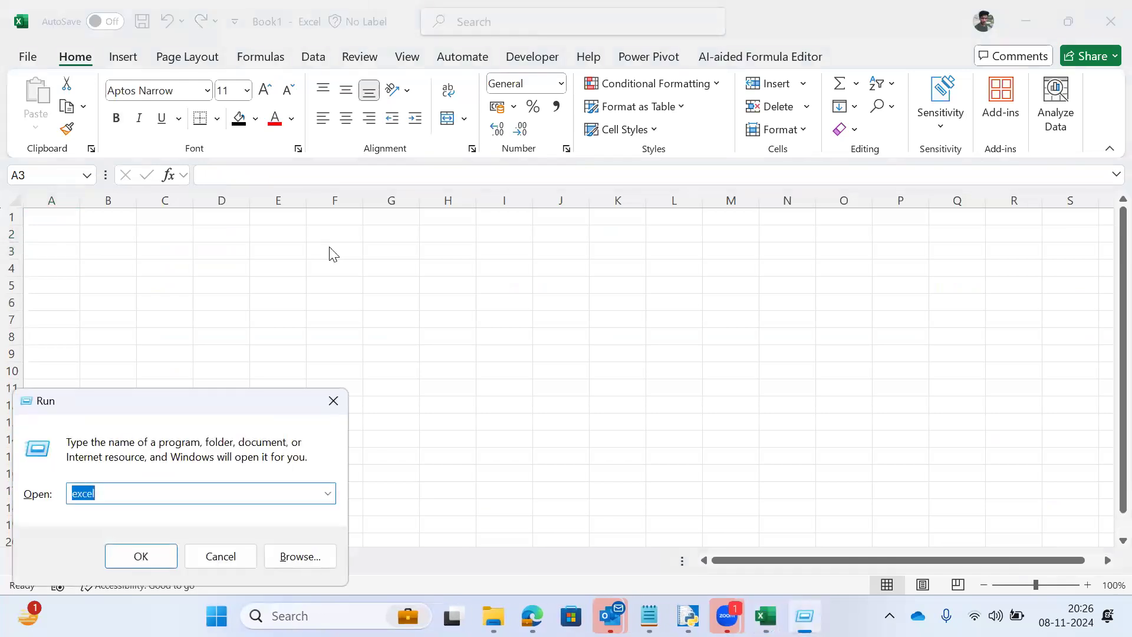
{"action": "left_click", "coordinate": [147, 563]}
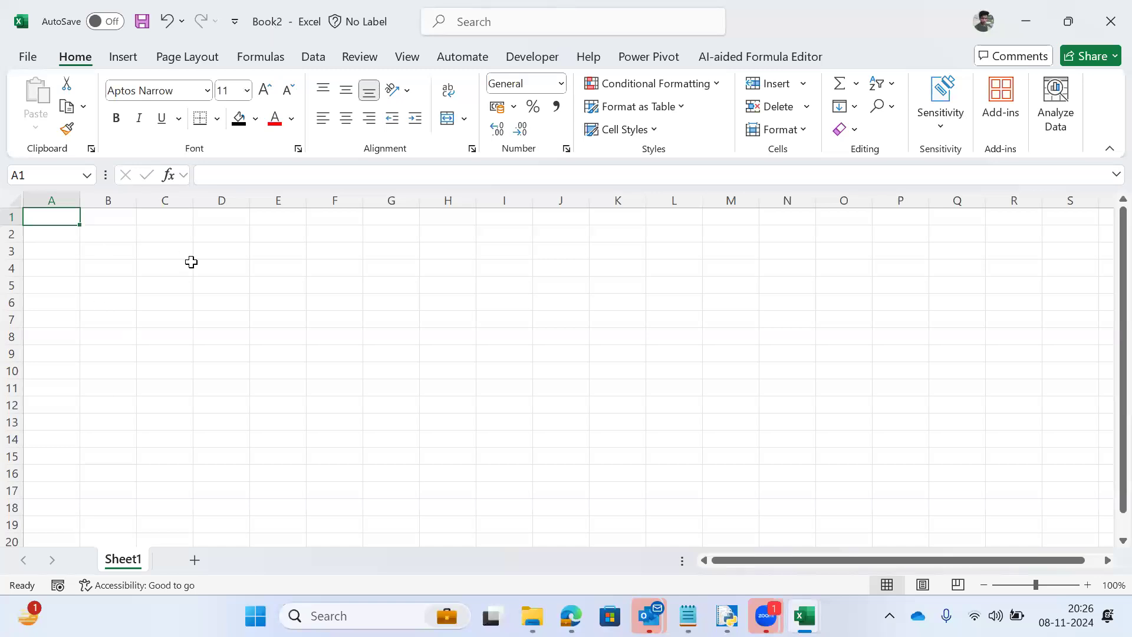
{"action": "left_click", "coordinate": [129, 250]}
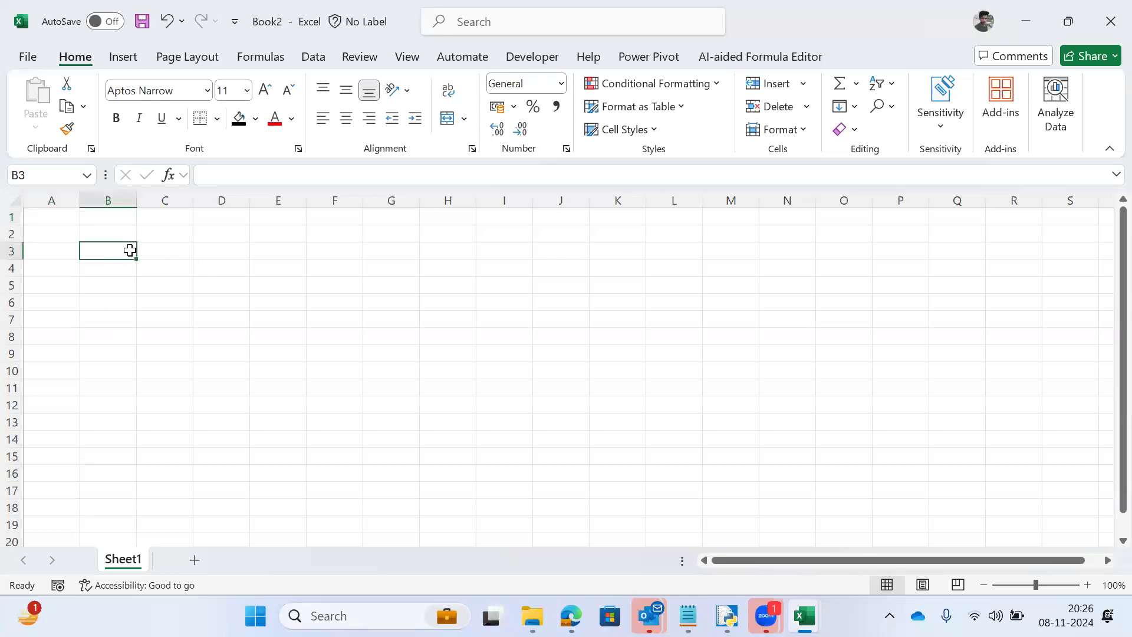
{"action": "key", "text": "Right"}
{"action": "key", "text": "Left"}
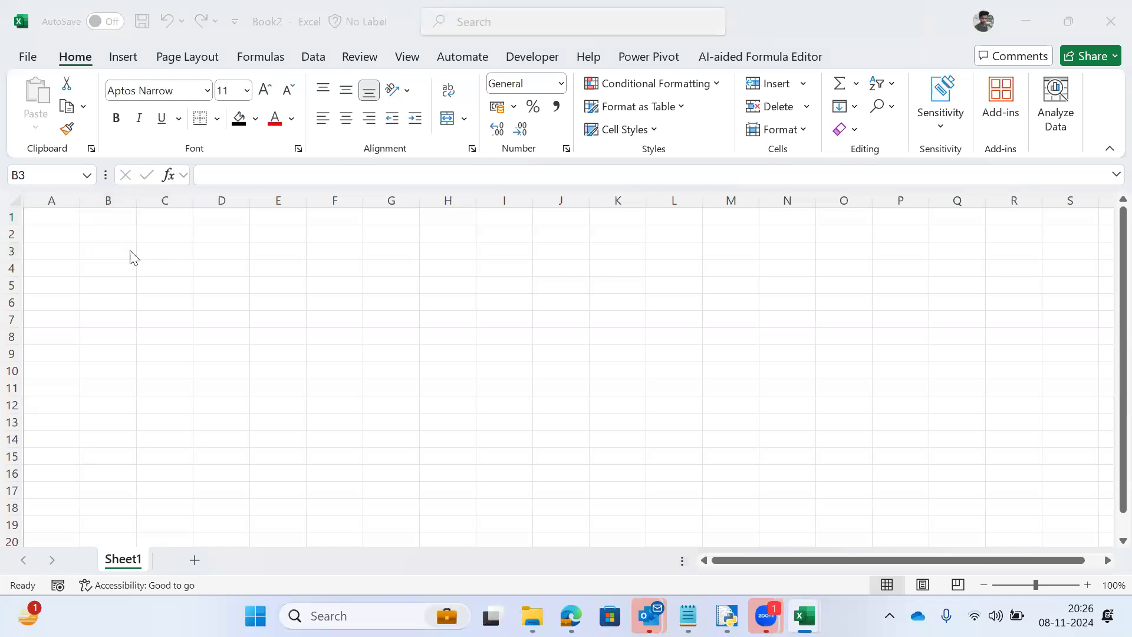
{"action": "key", "text": "alt+Tab"}
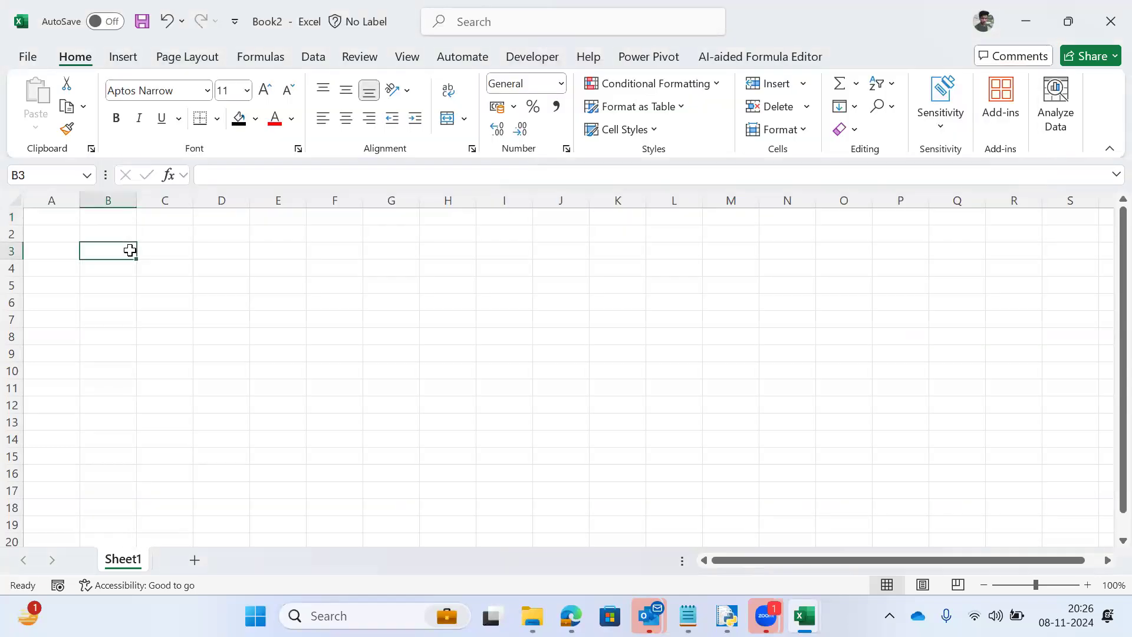
Step: Run excel once more from the Windows Run dialog for a third blank workbook, and preview all open workbooks
{"action": "key", "text": "super+r"}
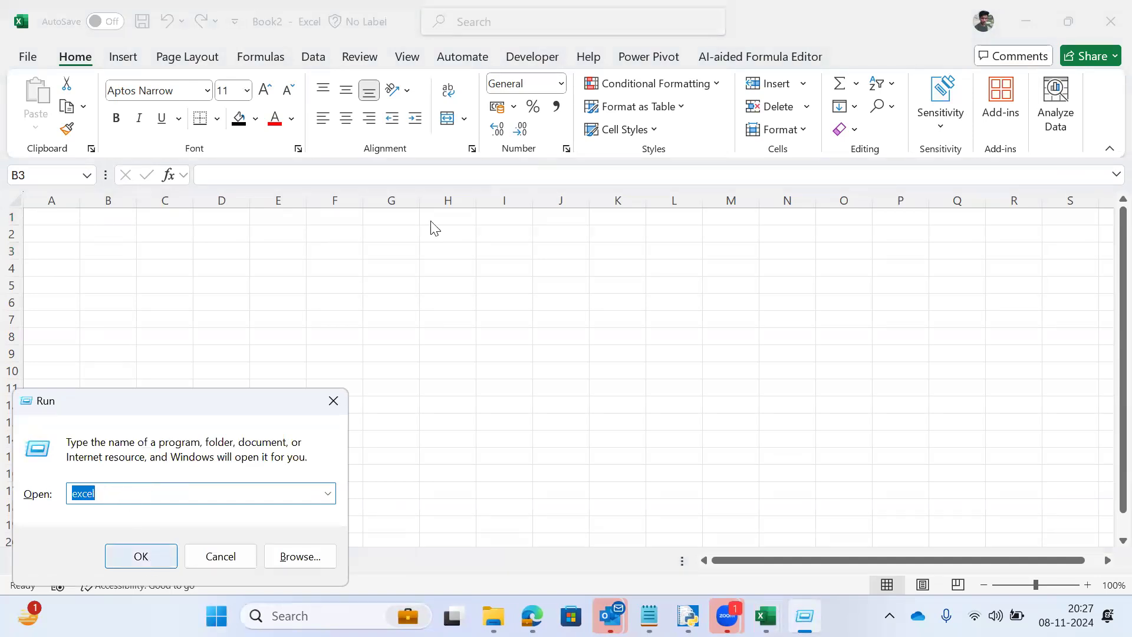
{"action": "left_click", "coordinate": [142, 559]}
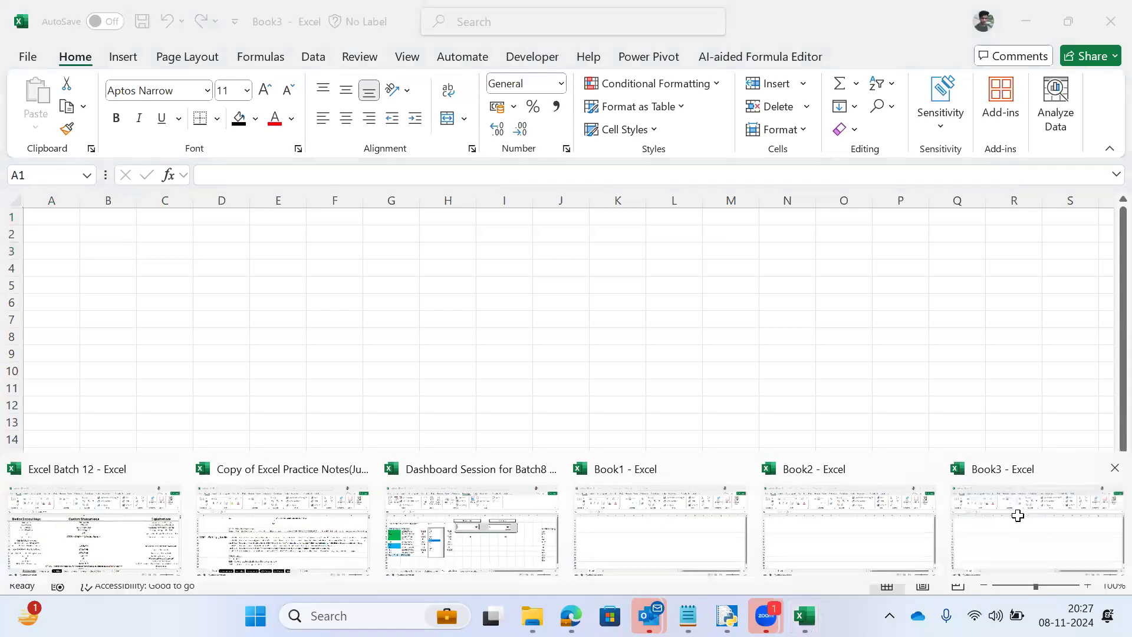
{"action": "left_click", "coordinate": [1019, 518]}
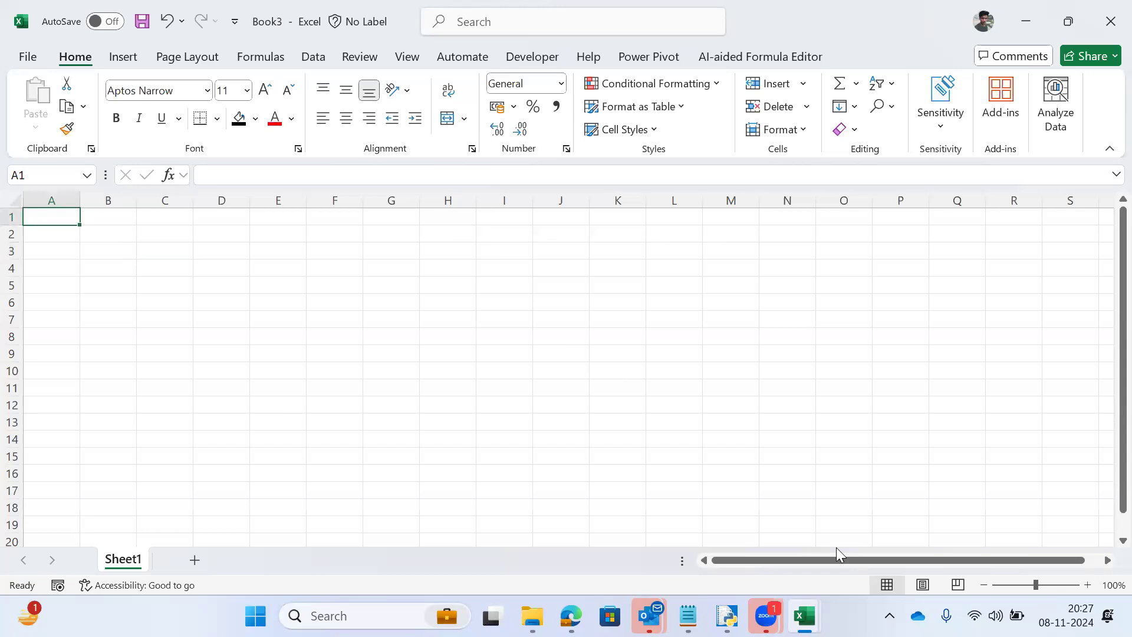
{"action": "mouse_move", "coordinate": [805, 615]}
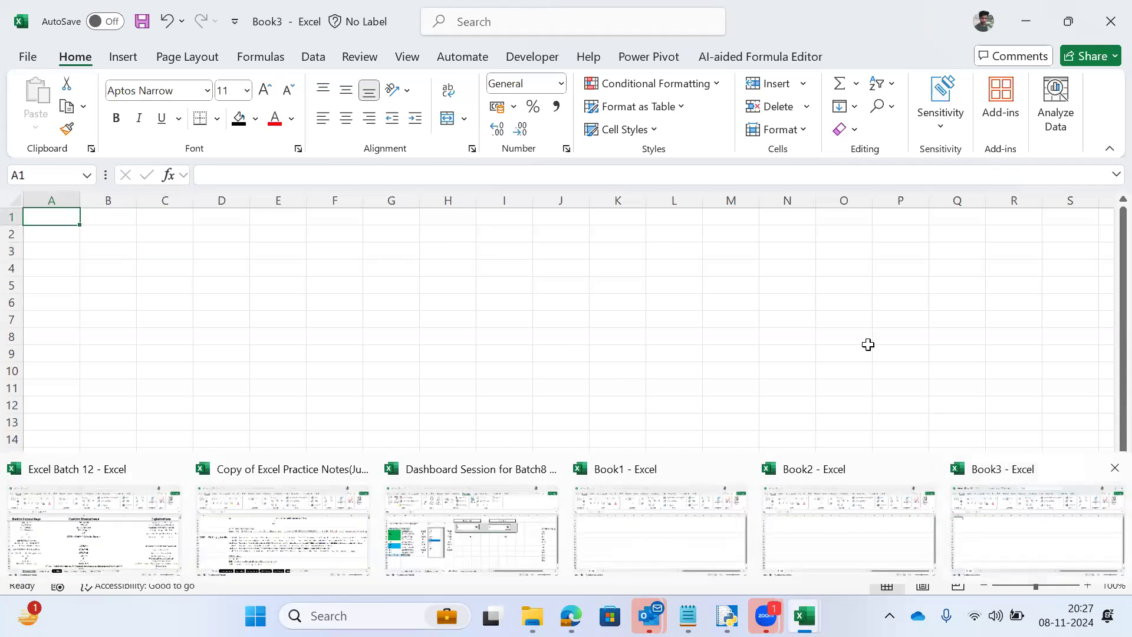
{"action": "left_click", "coordinate": [854, 326]}
Step: Close the extra blank workbooks Book3 and Book2, and bring Book1 to the front
{"action": "left_click", "coordinate": [1111, 21]}
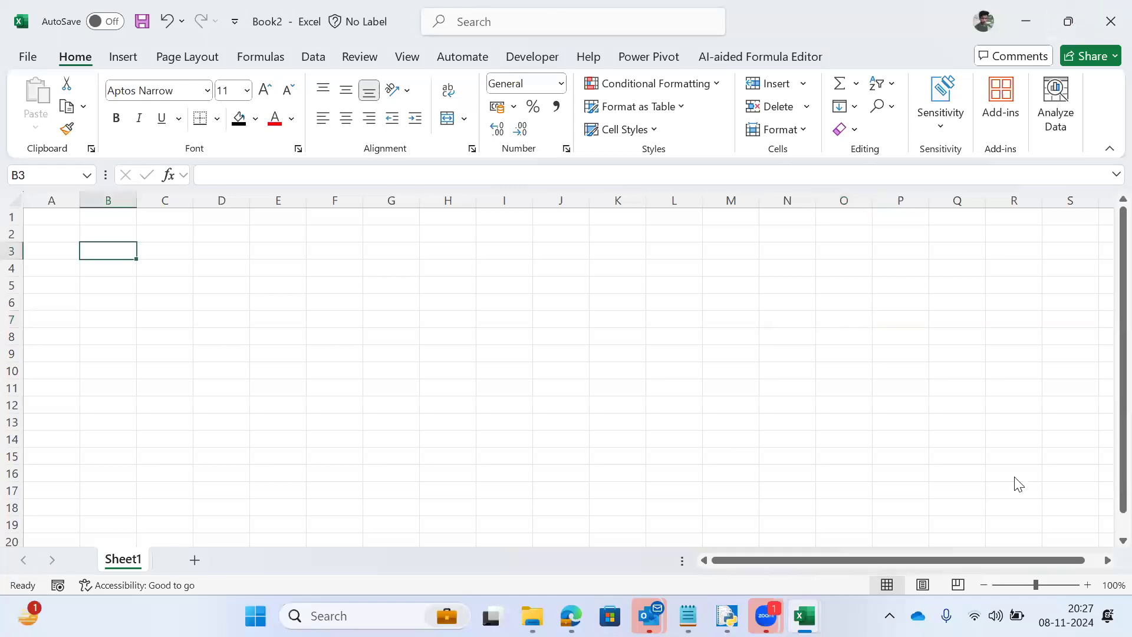
{"action": "left_click", "coordinate": [1107, 9]}
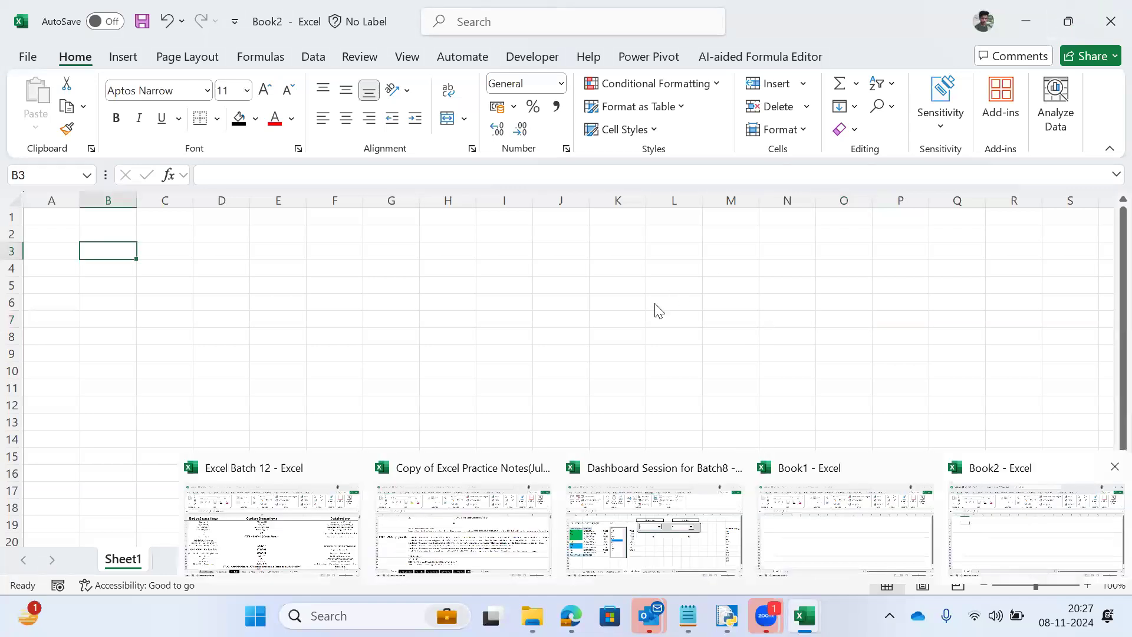
{"action": "left_click", "coordinate": [632, 507]}
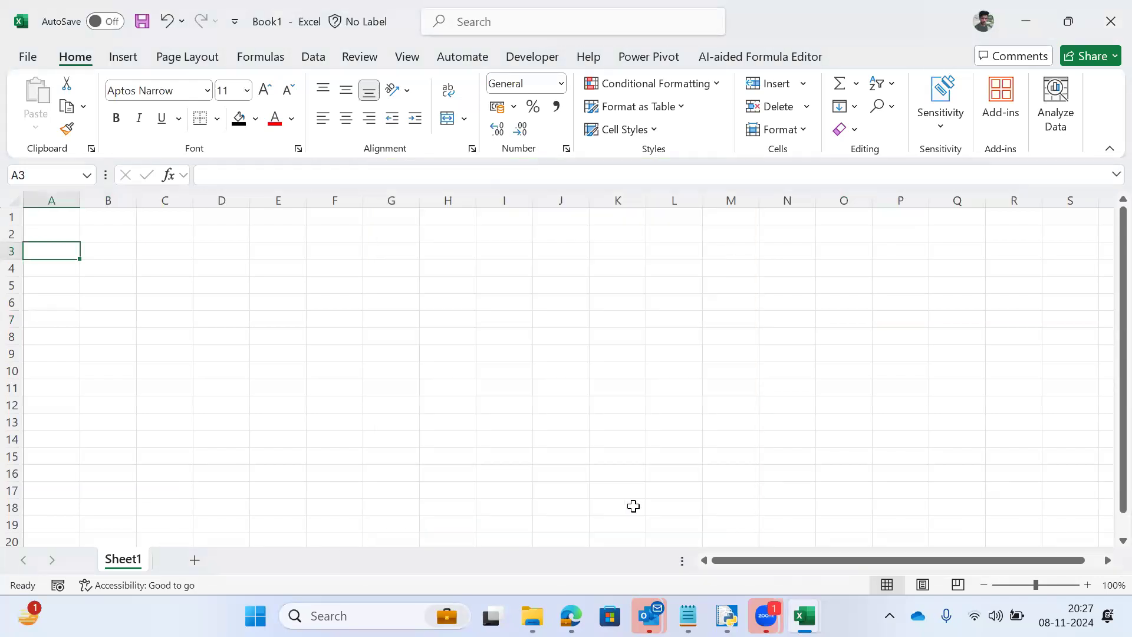
Step: Switch to the Excel Batch 12 workbook, and select the CTRL + PageDown entry in cell B4 of the Shortcut Keys sheet
{"action": "key", "text": "alt+Tab"}
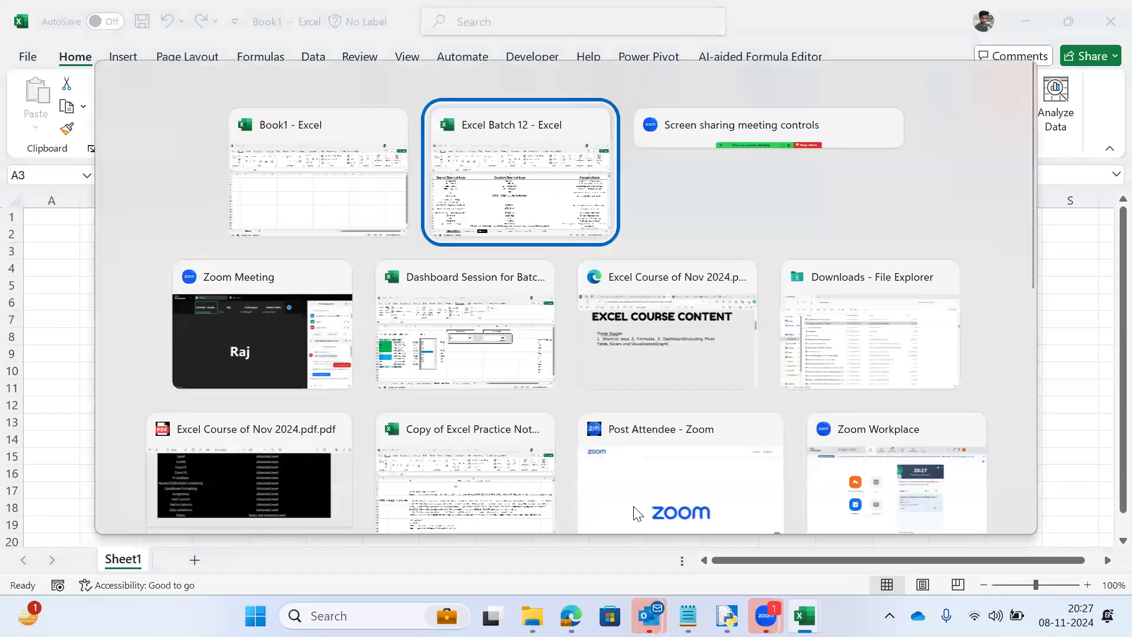
{"action": "left_click", "coordinate": [470, 276]}
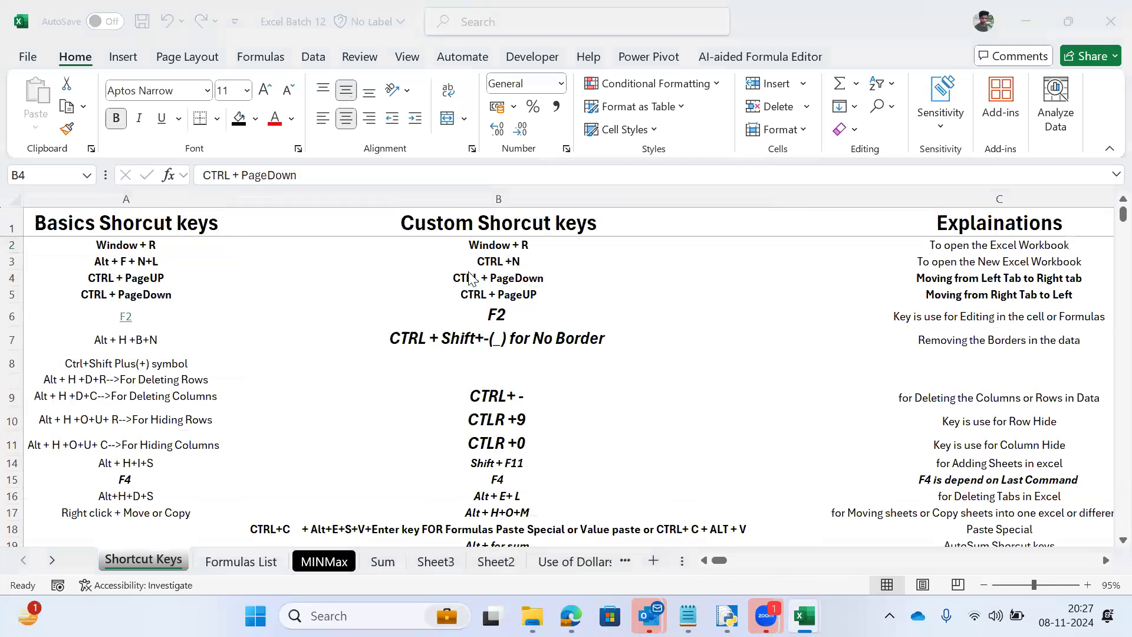
{"action": "key", "text": "alt+Tab"}
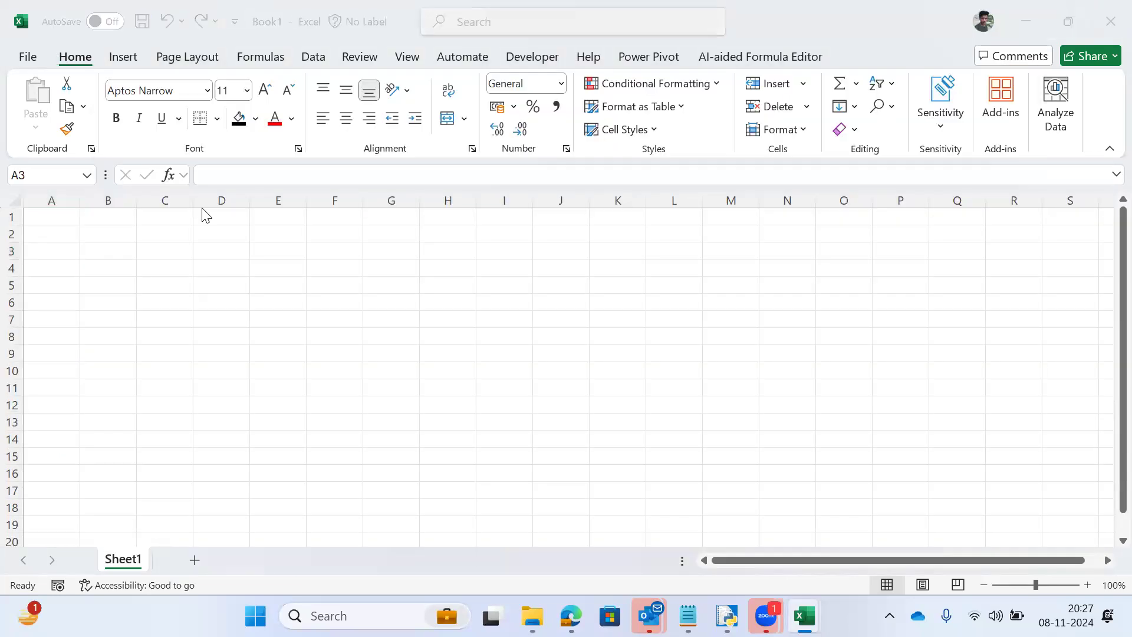
{"action": "key", "text": "alt+Tab"}
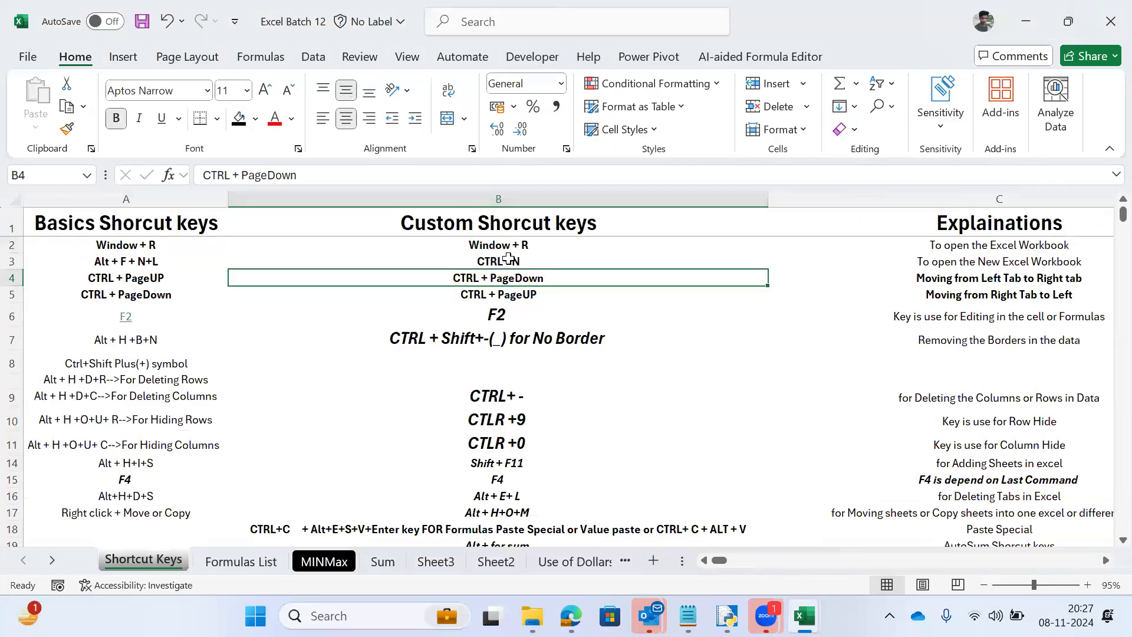
Step: Examine the new-workbook shortcuts and their explanation in row 3 of the Shortcut Keys sheet, comparing them with the Window + R entry
{"action": "left_click", "coordinate": [508, 259]}
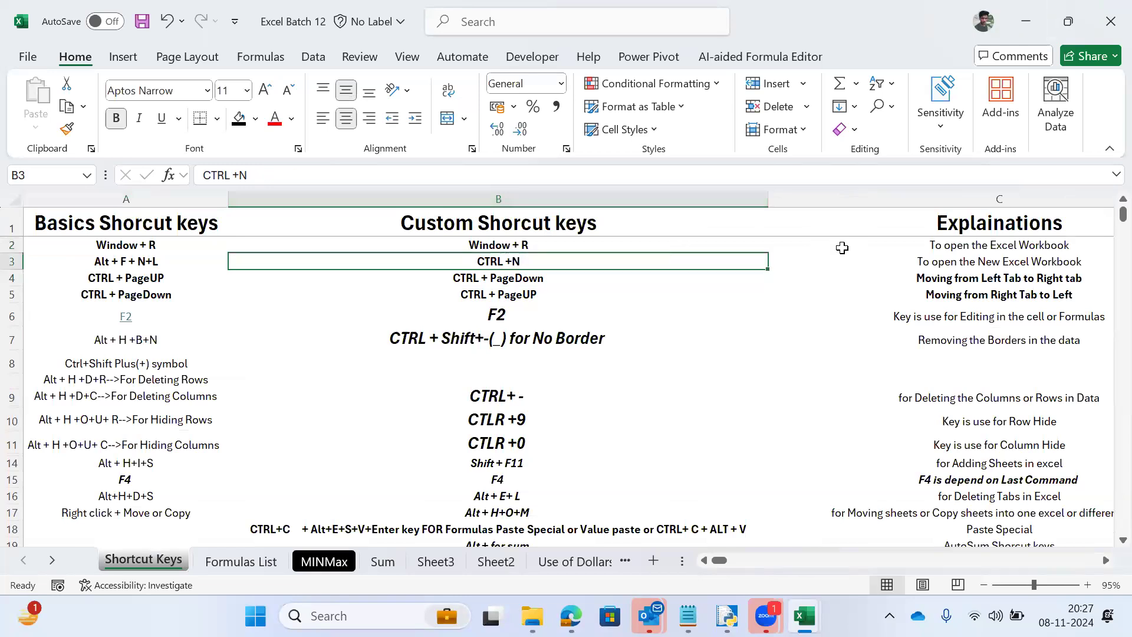
{"action": "left_click", "coordinate": [126, 259]}
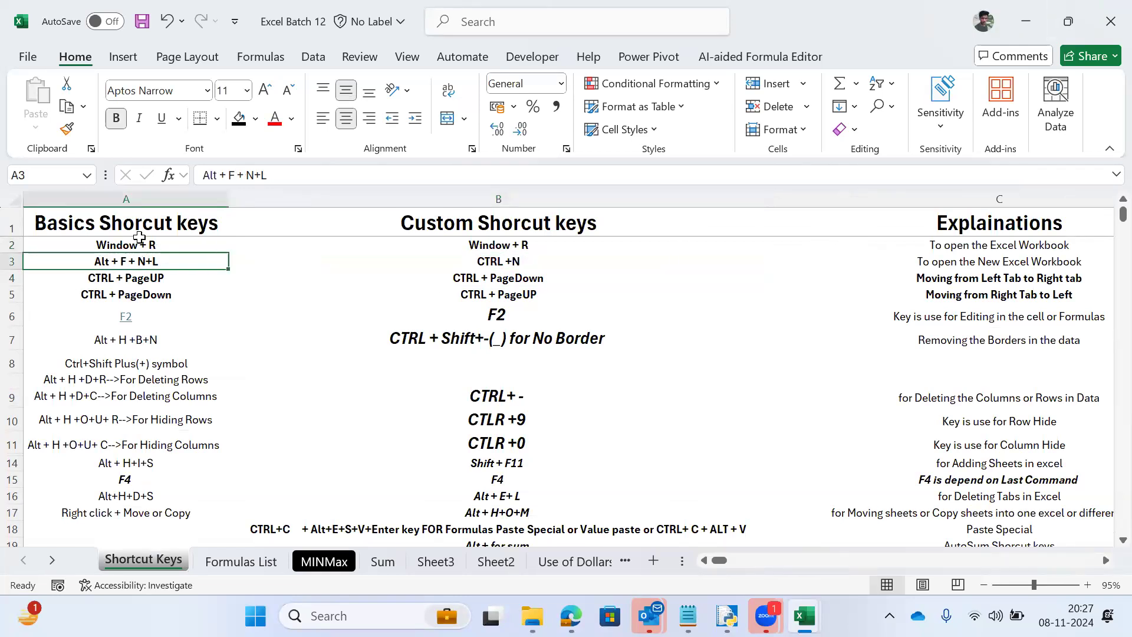
{"action": "left_click", "coordinate": [973, 263]}
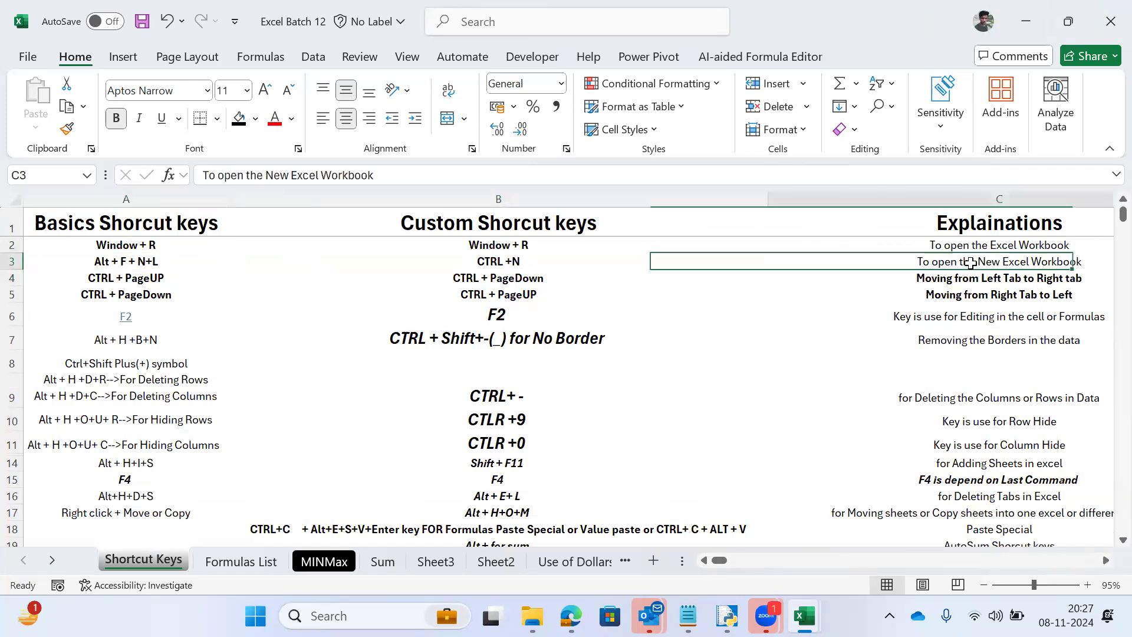
{"action": "key", "text": "Left"}
{"action": "key", "text": "Right"}
{"action": "key", "text": "Right"}
{"action": "key", "text": "Left"}
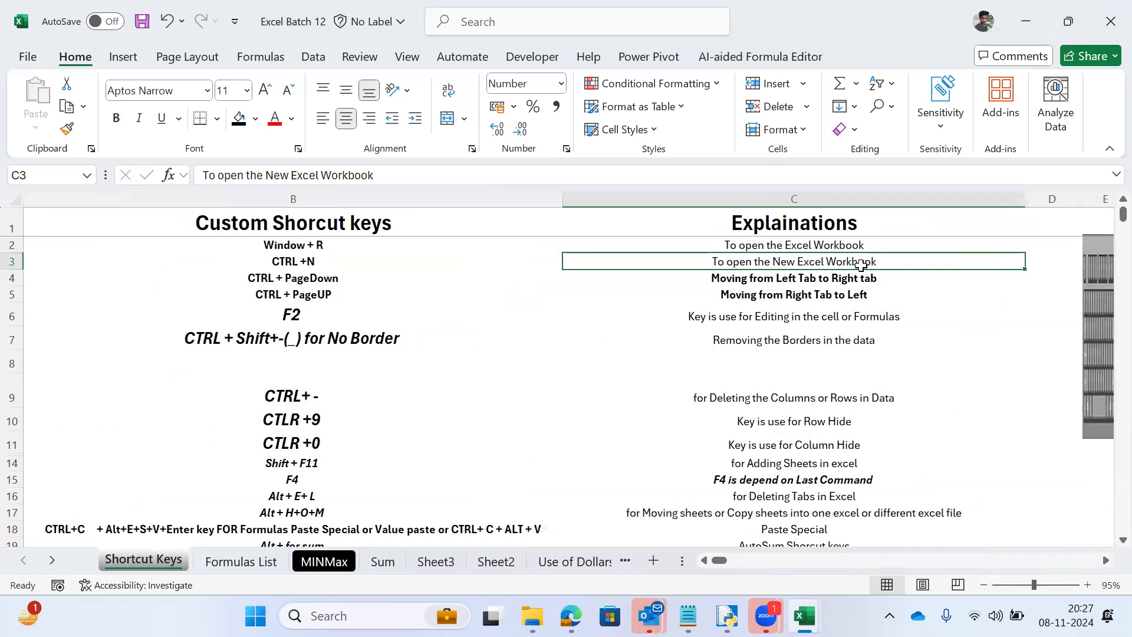
{"action": "key", "text": "shift+Up"}
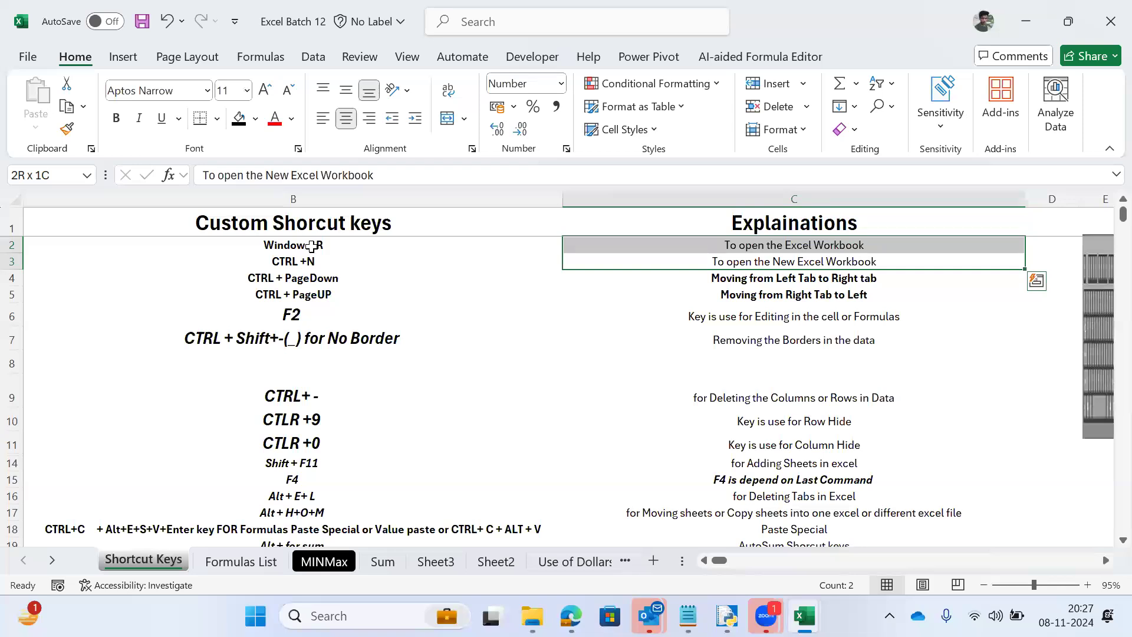
{"action": "left_click", "coordinate": [275, 243]}
{"action": "left_click", "coordinate": [310, 264]}
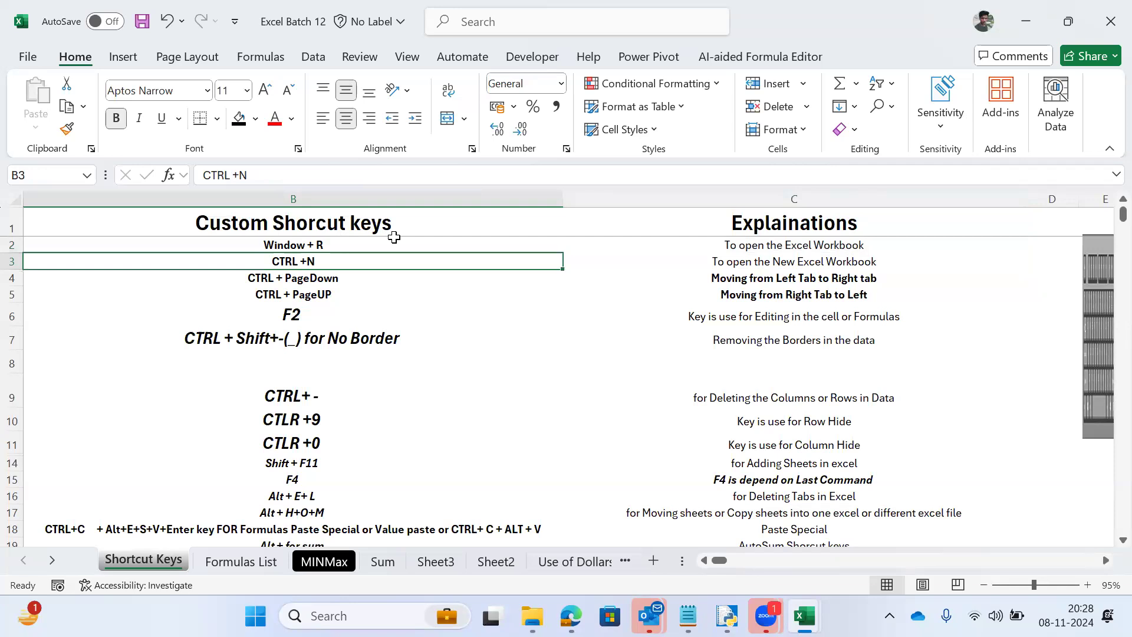
{"action": "scroll", "coordinate": [394, 237], "scroll_direction": "left", "scroll_amount": 3}
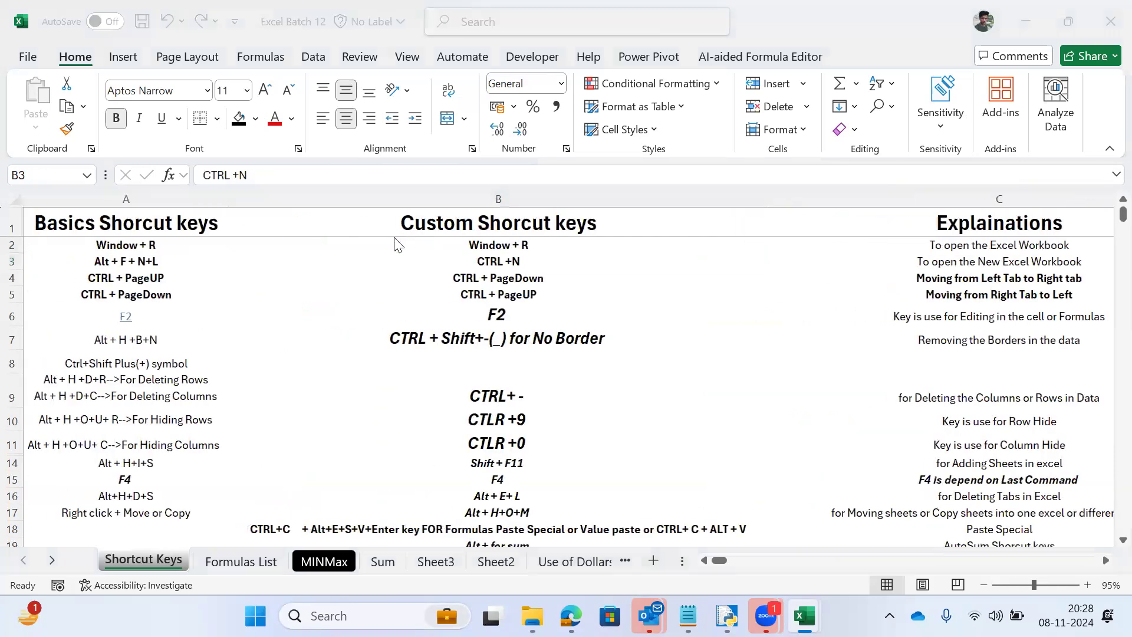
Step: Close the Dashboard Session for Batch8 workbook and bring the Copy of Excel Practice Notes workbook to the front
{"action": "key", "text": "alt+Tab"}
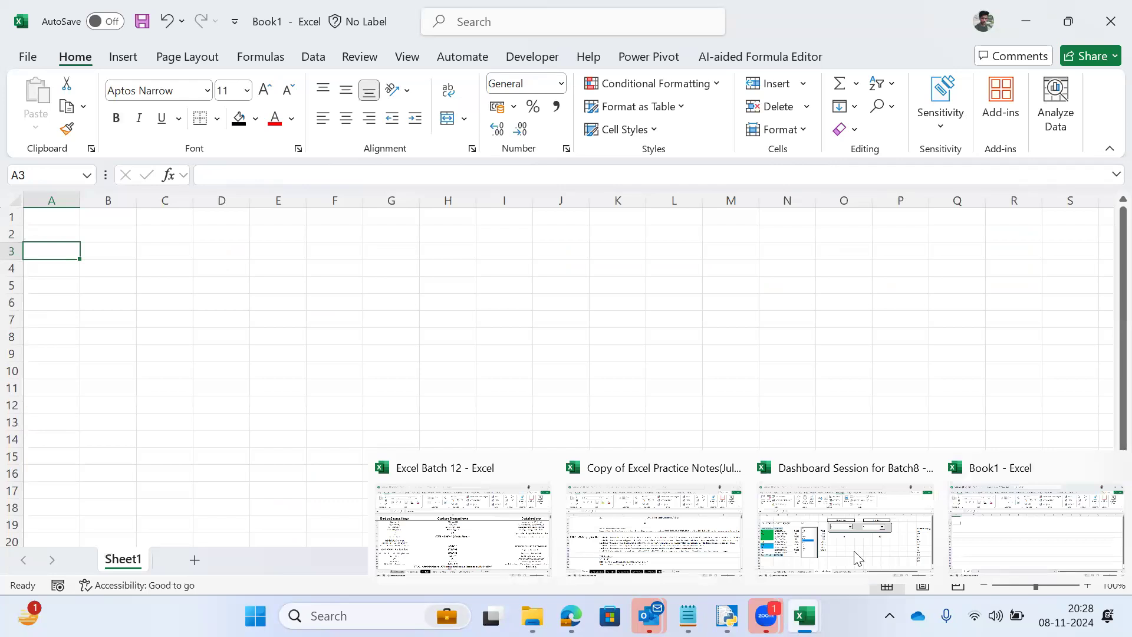
{"action": "left_click", "coordinate": [646, 512]}
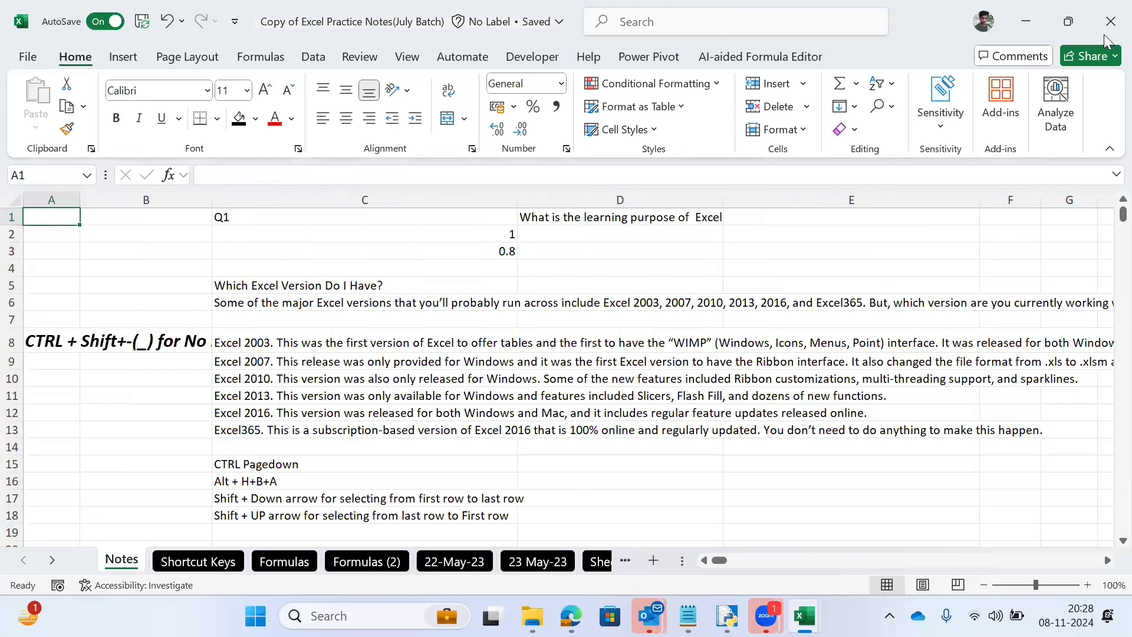
{"action": "key", "text": "alt+Tab"}
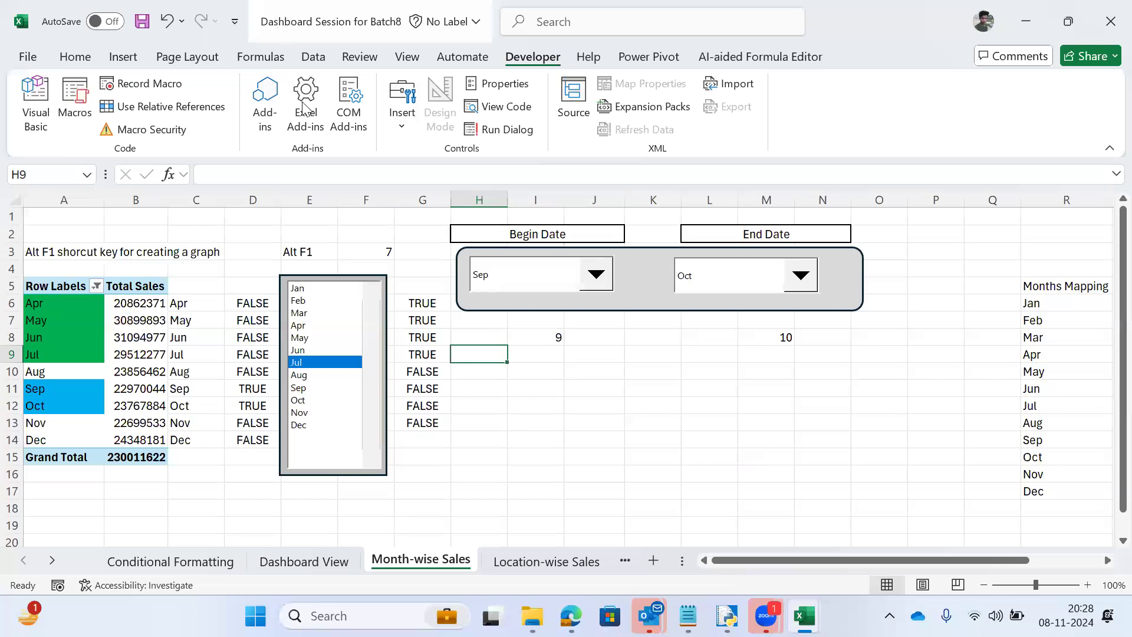
{"action": "left_click", "coordinate": [675, 487]}
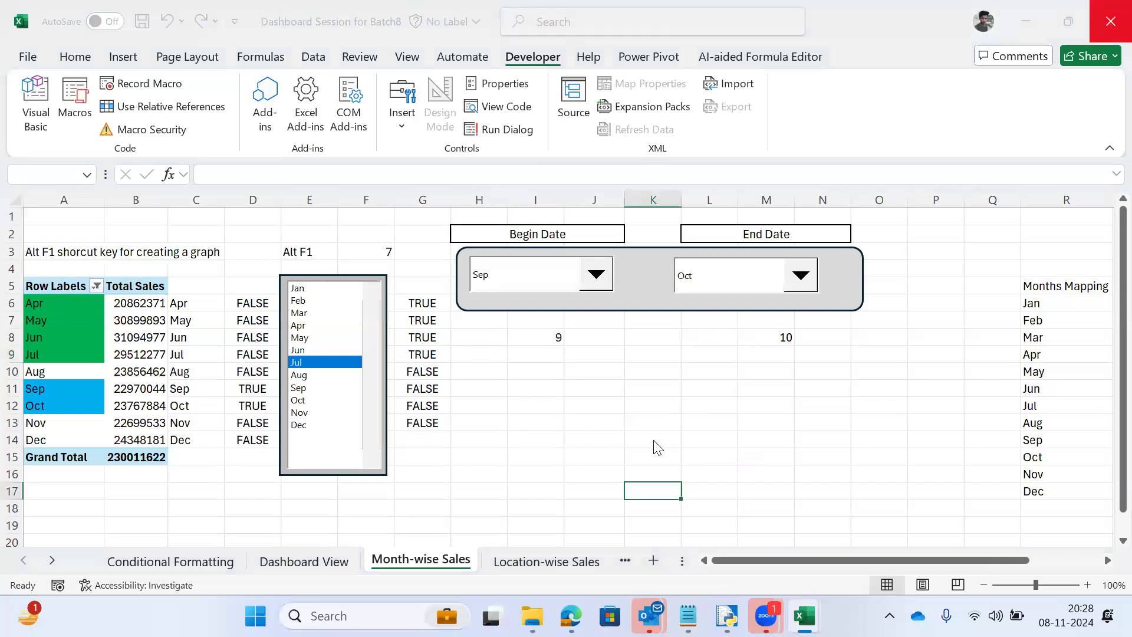
{"action": "key", "text": "ctrl+w"}
{"action": "left_click", "coordinate": [614, 545]}
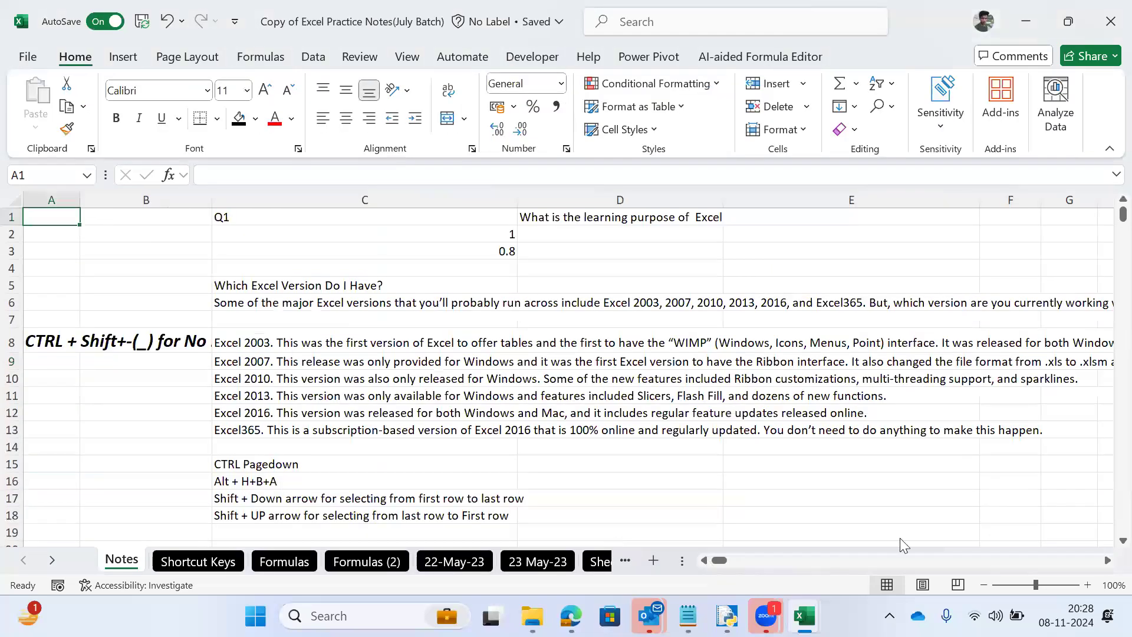
Step: Create a new blank workbook from the start page of the Copy of Excel Practice Notes workbook
{"action": "left_click", "coordinate": [33, 61]}
{"action": "key", "text": "alt+Tab"}
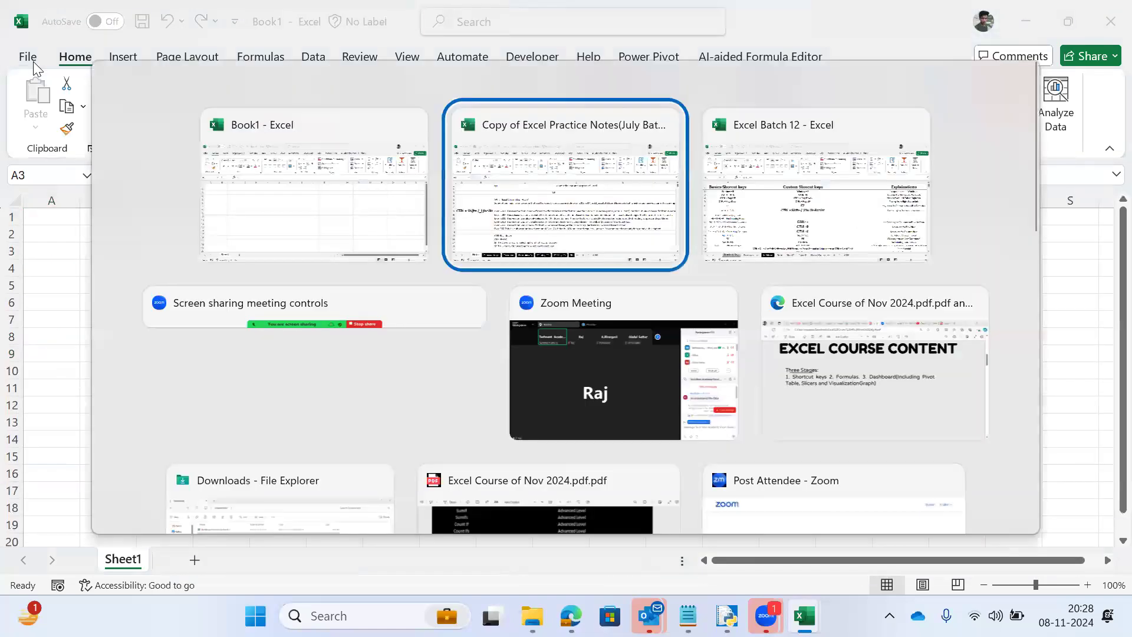
{"action": "left_click", "coordinate": [24, 60]}
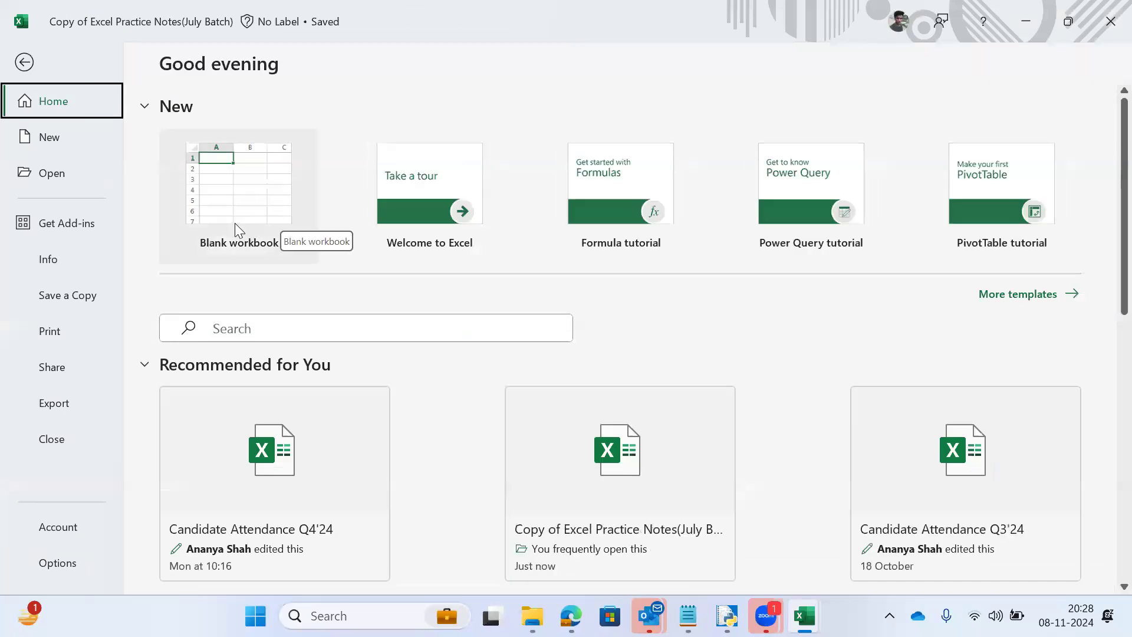
{"action": "left_click", "coordinate": [211, 187]}
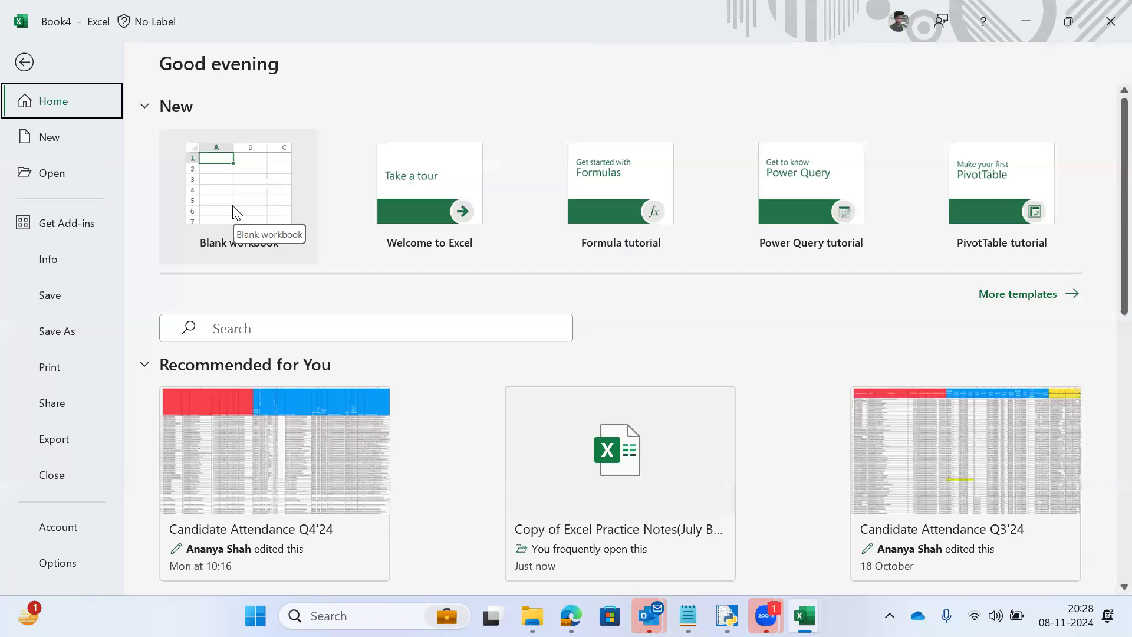
Step: Create another blank workbook from Book4's start page
{"action": "left_click", "coordinate": [235, 213]}
{"action": "left_click", "coordinate": [24, 59]}
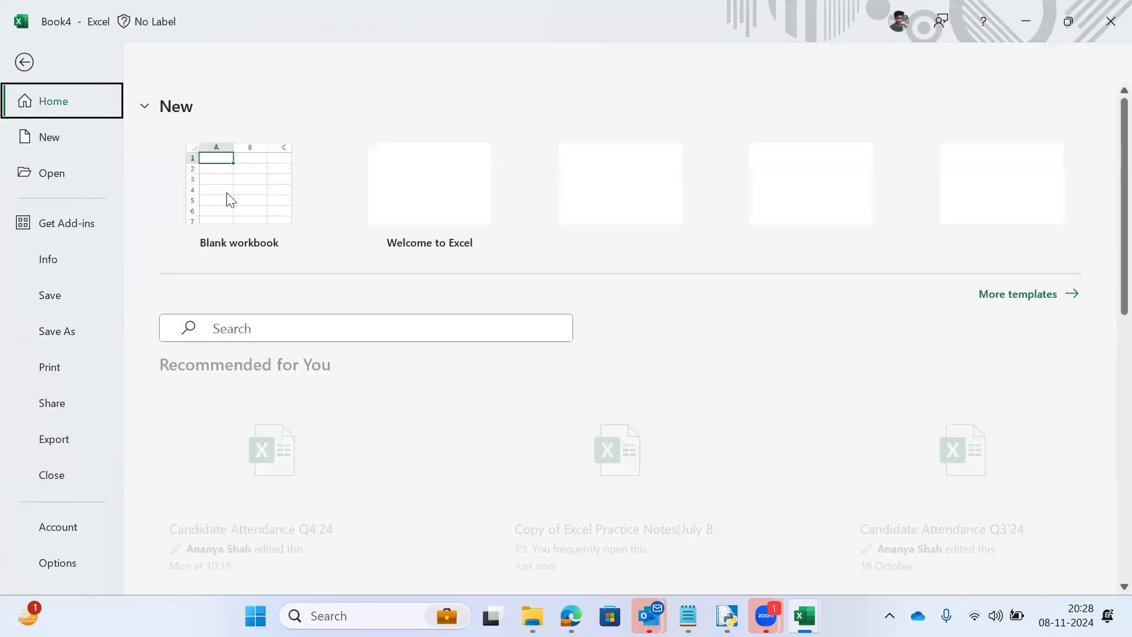
{"action": "key", "text": "Escape"}
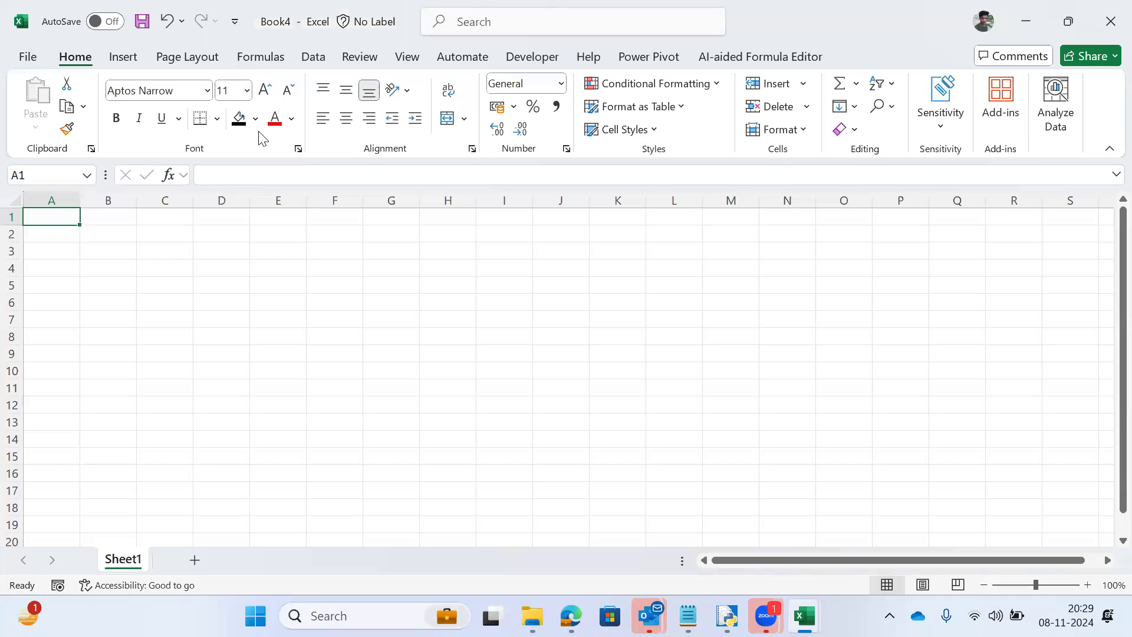
{"action": "left_click", "coordinate": [26, 60]}
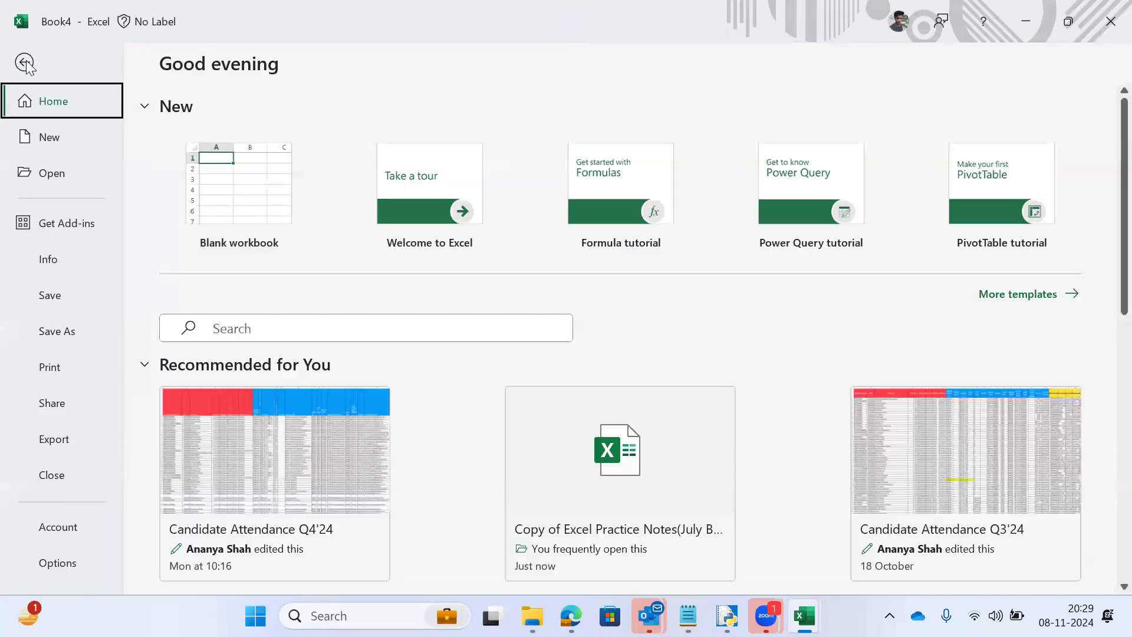
{"action": "left_click", "coordinate": [26, 61]}
{"action": "left_click", "coordinate": [26, 60]}
{"action": "left_click", "coordinate": [250, 236]}
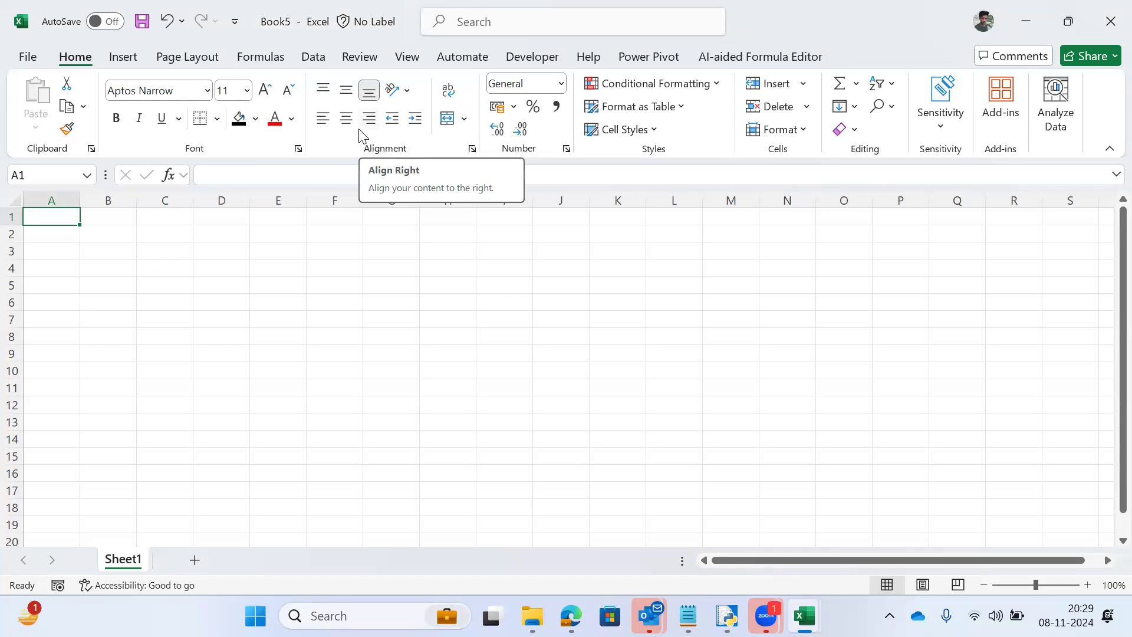
Step: Cycle through the open windows, close the extra blank workbook Book5, and return to Book4
{"action": "key", "text": "alt+Tab"}
{"action": "key", "text": "alt+Tab"}
{"action": "key", "text": "alt+Tab"}
{"action": "key", "text": "alt+shift+Tab"}
{"action": "key", "text": "alt+shift+Tab"}
{"action": "left_click", "coordinate": [1098, 29]}
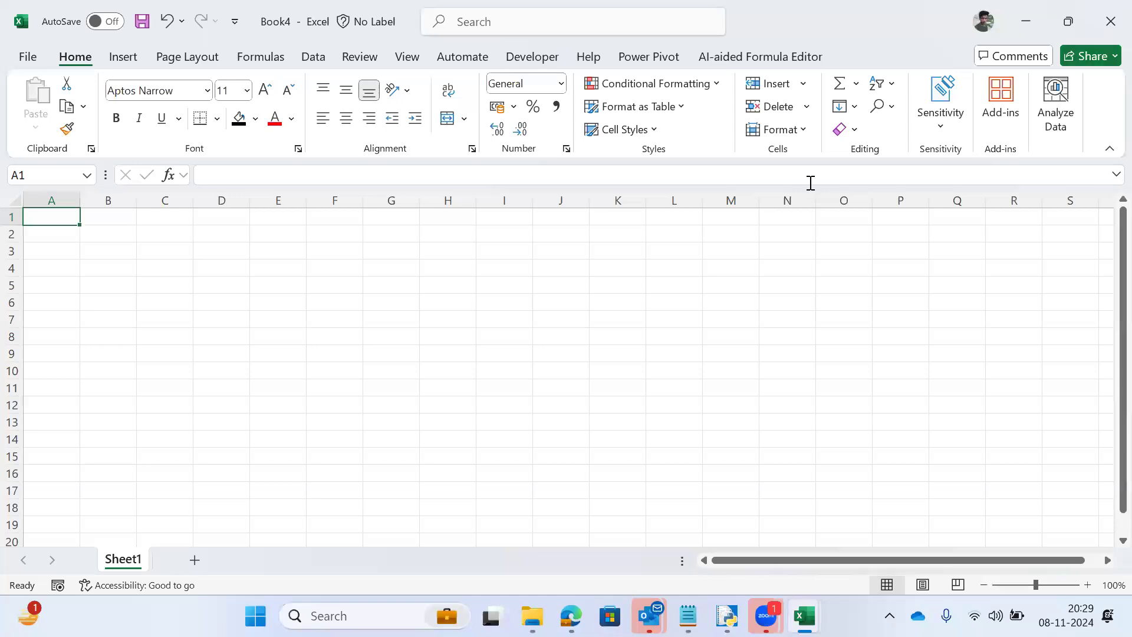
Step: Look through the open windows in the Windows task switcher and return to Book4
{"action": "key", "text": "alt+Tab"}
{"action": "key", "text": "alt+Tab"}
{"action": "key", "text": "alt+Tab"}
{"action": "key", "text": "alt+Tab"}
{"action": "key", "text": "alt+Tab"}
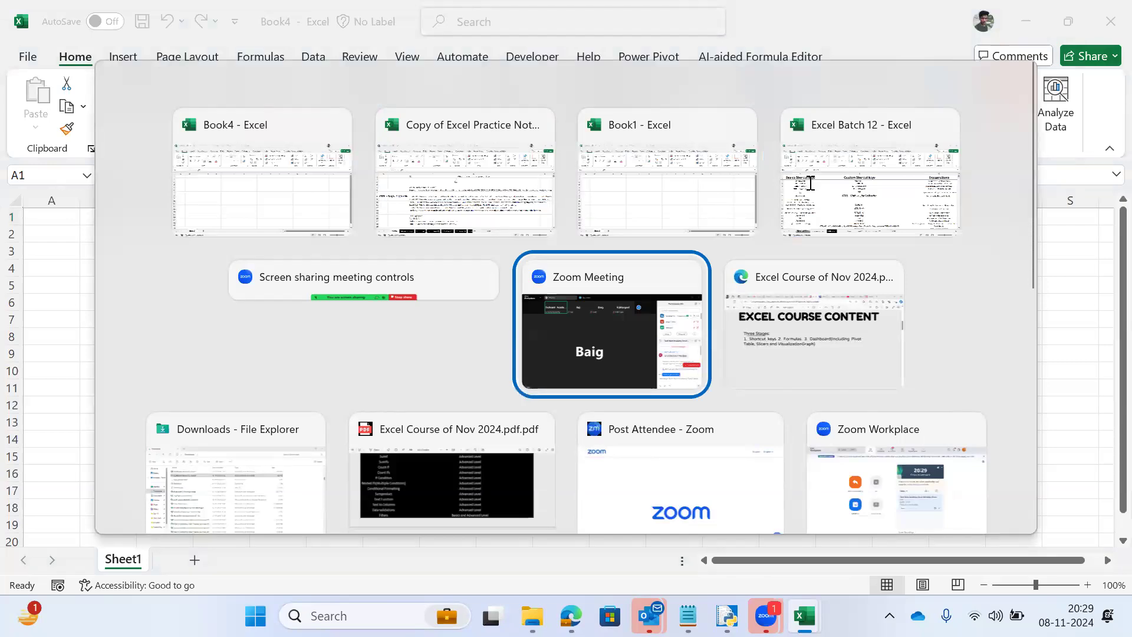
{"action": "key", "text": "Escape"}
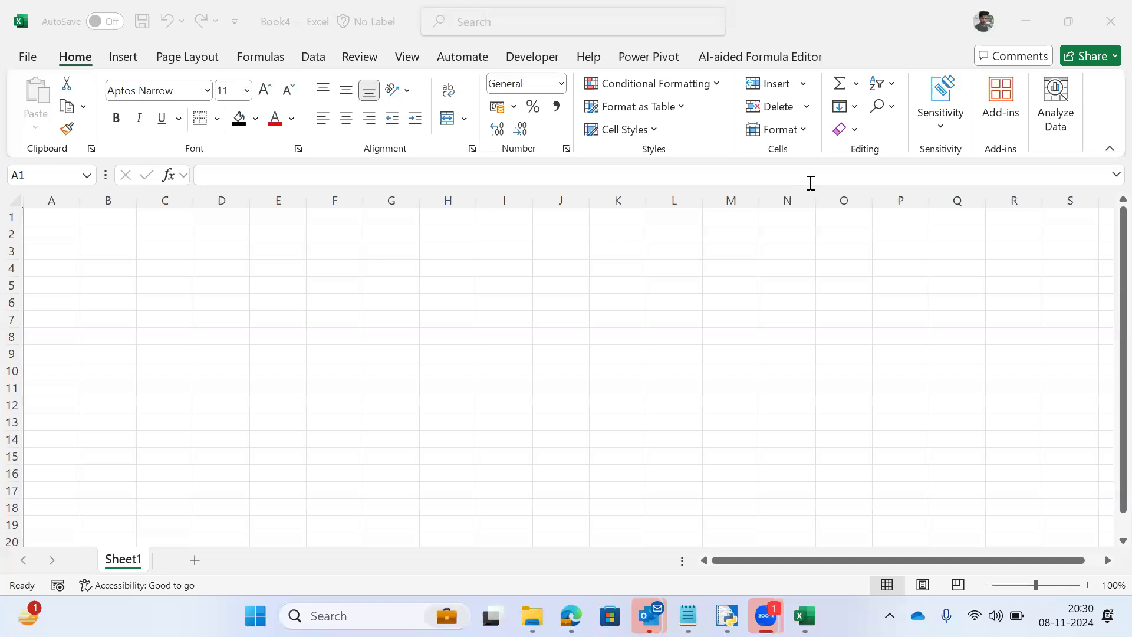
{"action": "key", "text": "alt+Tab"}
{"action": "key", "text": "alt+Tab"}
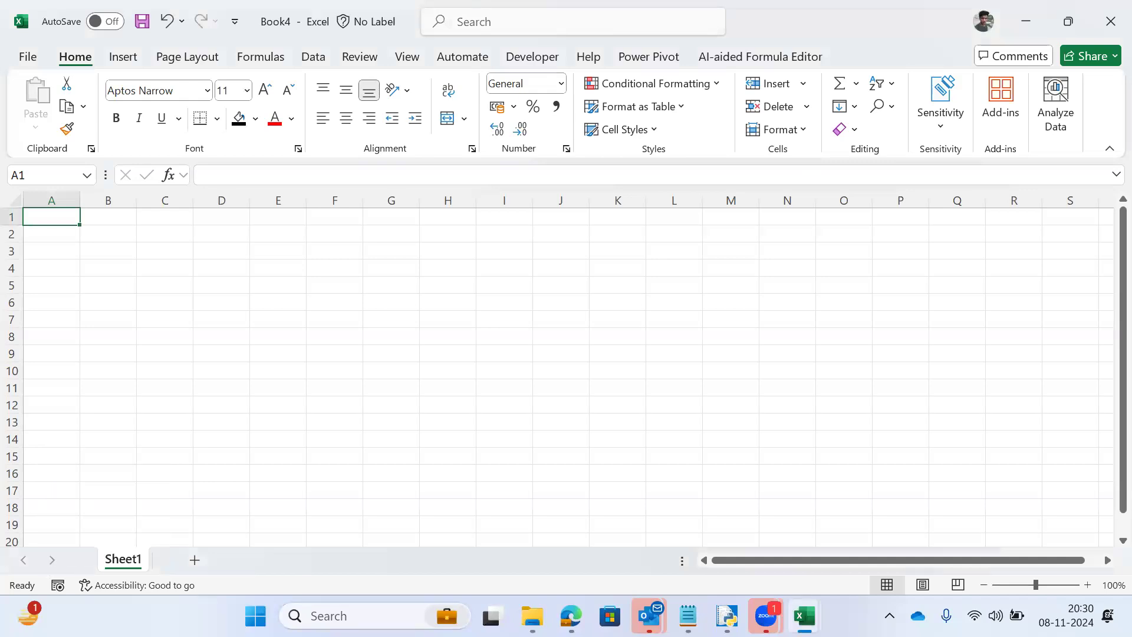
Step: Select cell B5 in Book4, and switch to the Excel Batch 12 workbook through the open windows
{"action": "left_click", "coordinate": [115, 287]}
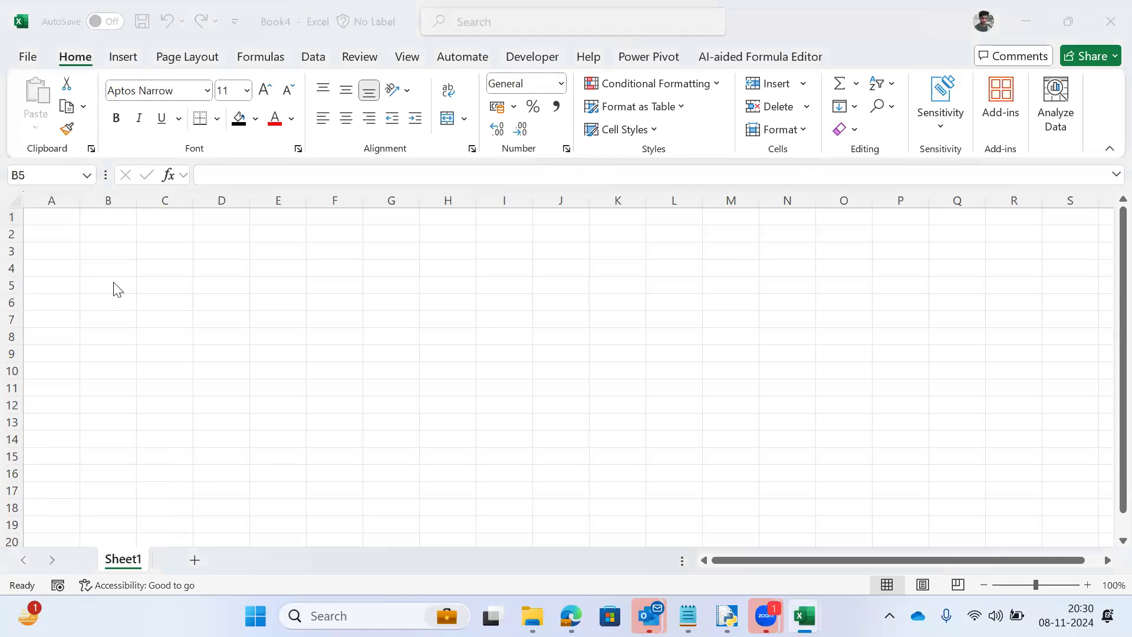
{"action": "key", "text": "alt+Tab"}
{"action": "key", "text": "alt+shift+Tab"}
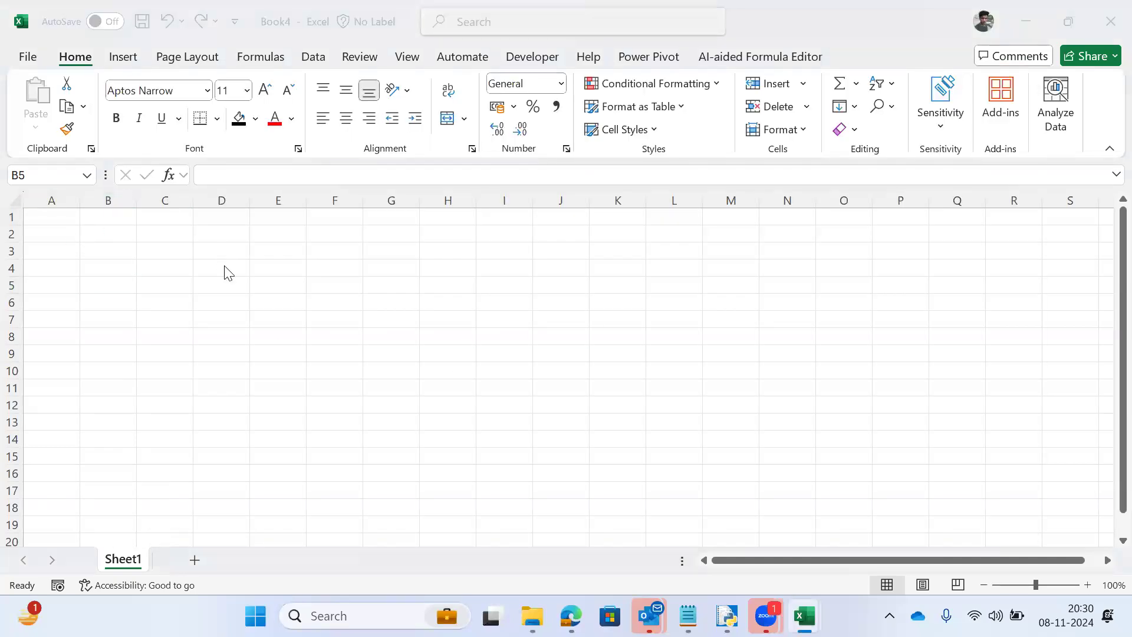
{"action": "key", "text": "alt+Tab"}
{"action": "key", "text": "alt+shift+Tab"}
{"action": "key", "text": "alt+Tab"}
{"action": "key", "text": "alt+Tab"}
{"action": "key", "text": "alt+Tab"}
{"action": "key", "text": "alt+Tab"}
{"action": "key", "text": "alt+Tab"}
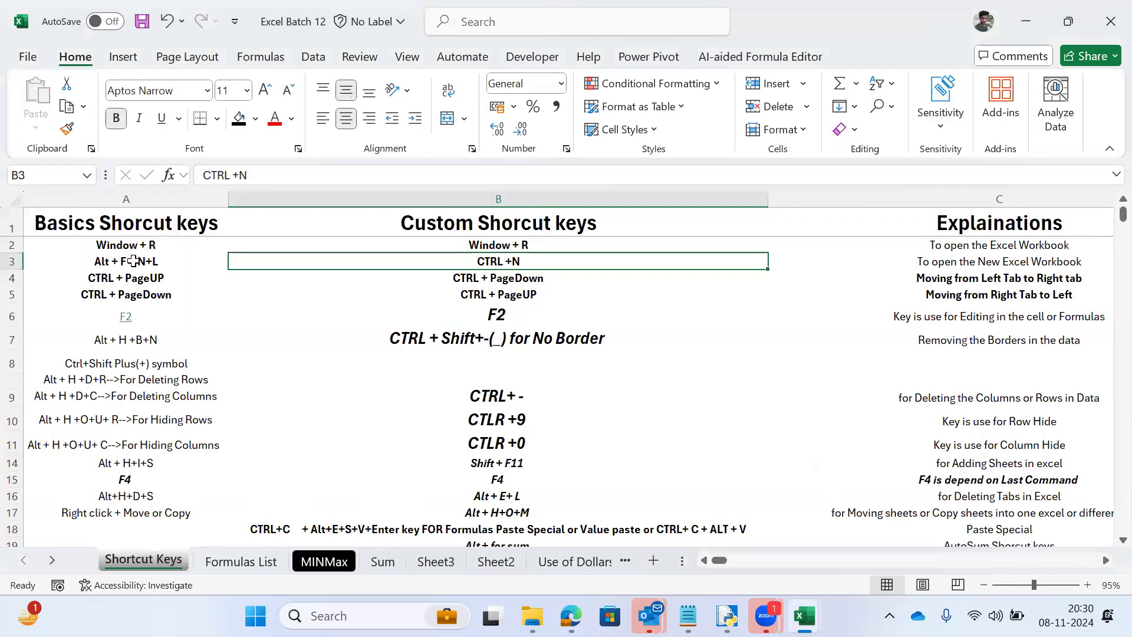
Step: Copy the new-workbook shortcut entry in A3:C3 of the Shortcut Keys sheet
{"action": "left_click", "coordinate": [116, 263]}
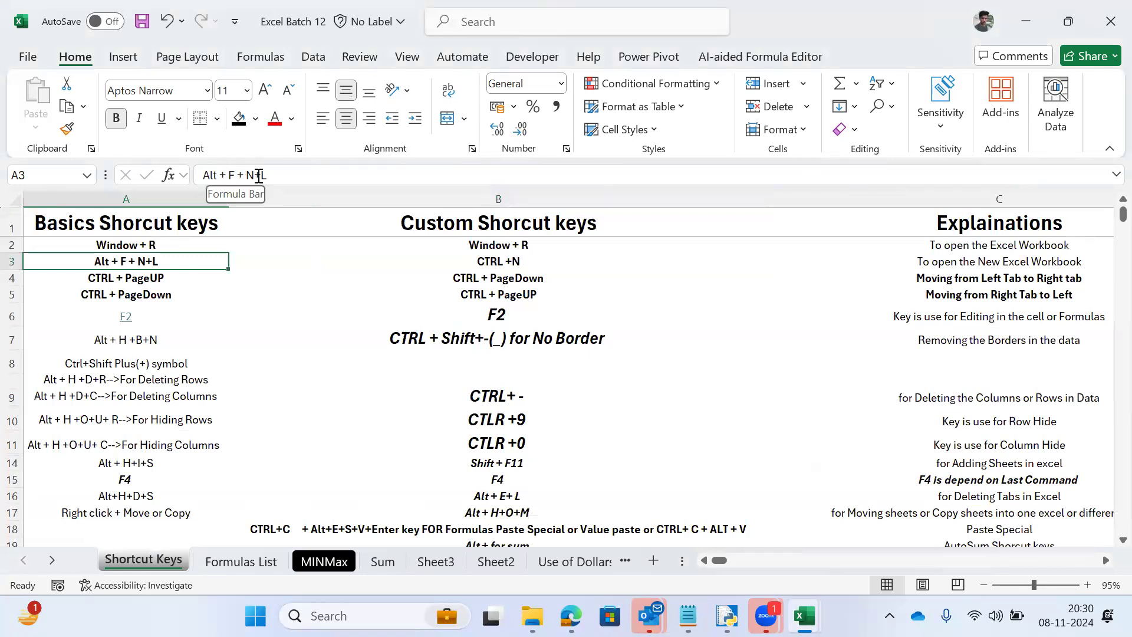
{"action": "key", "text": "ctrl+n"}
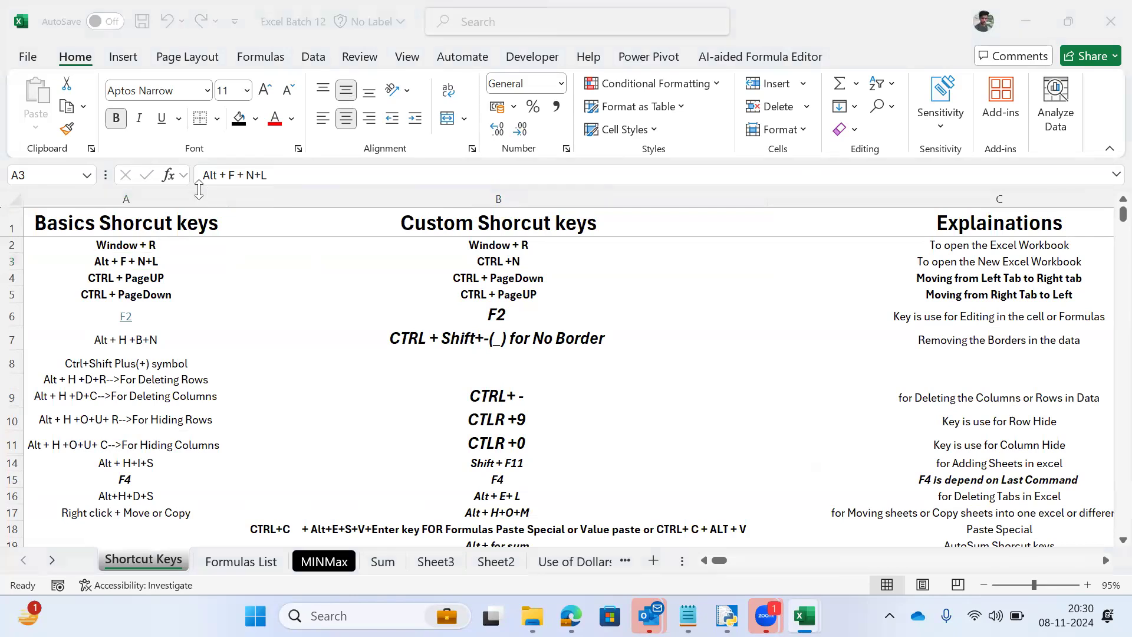
{"action": "key", "text": "alt+Tab"}
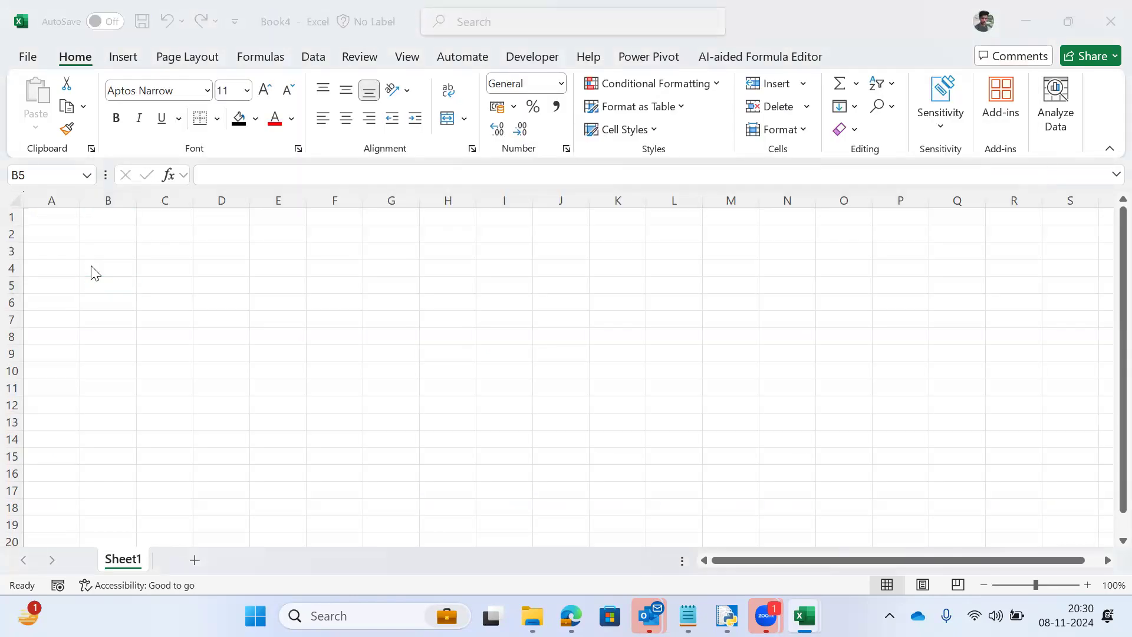
{"action": "key", "text": "alt+Tab"}
{"action": "key", "text": "shift+Right"}
{"action": "key", "text": "shift+Right"}
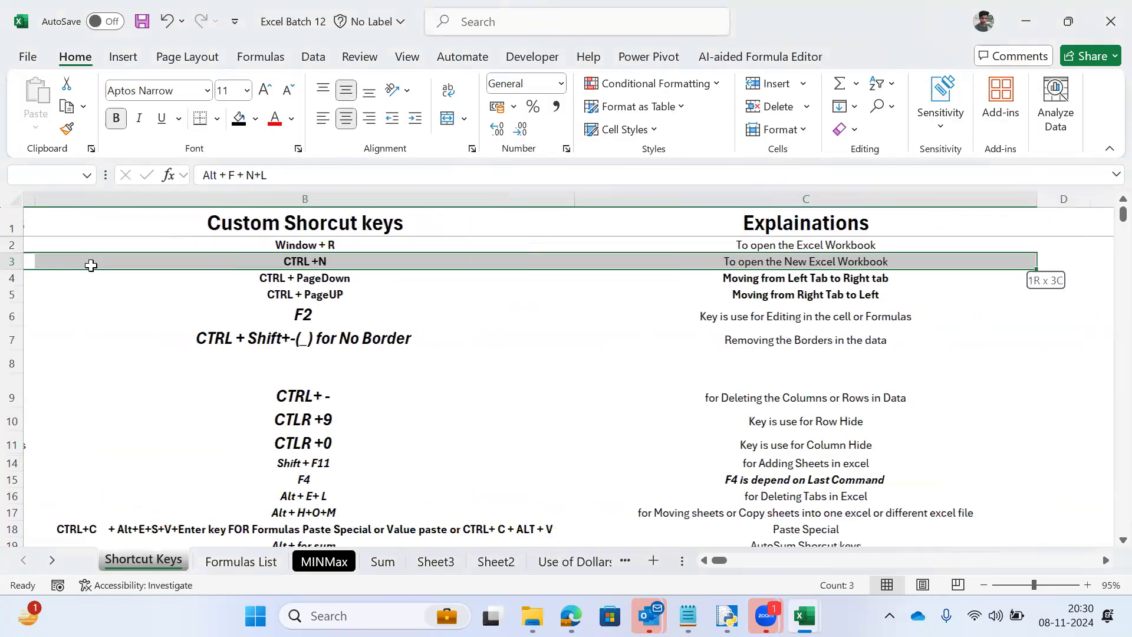
{"action": "key", "text": "ctrl+c"}
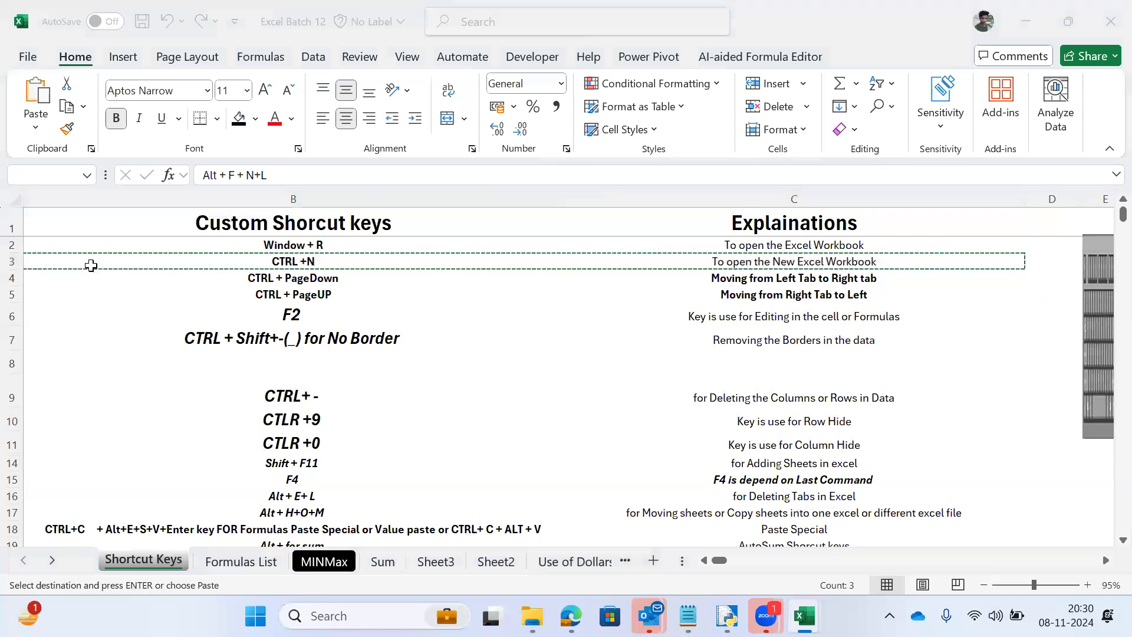
Step: Paste the copied shortcut entry into Book4 starting at cell A3, and autofit the widths of columns A to C
{"action": "key", "text": "alt+Tab"}
{"action": "key", "text": "Left"}
{"action": "key", "text": "Up"}
{"action": "key", "text": "Up"}
{"action": "key", "text": "ctrl+v"}
{"action": "key", "text": "alt+o"}
{"action": "key", "text": "c"}
{"action": "key", "text": "a"}
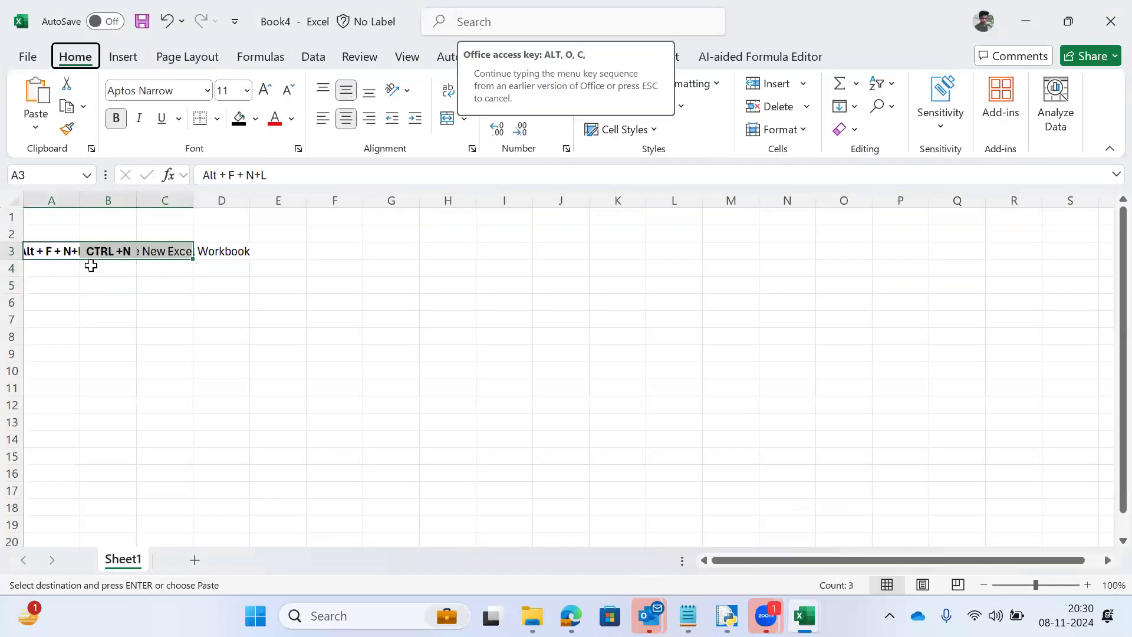
Step: Copy the headings in A1:C1 of the Shortcut Keys sheet to A2 in Book4, and select them together with the row below
{"action": "key", "text": "alt+Tab"}
{"action": "key", "text": "Up"}
{"action": "key", "text": "Up"}
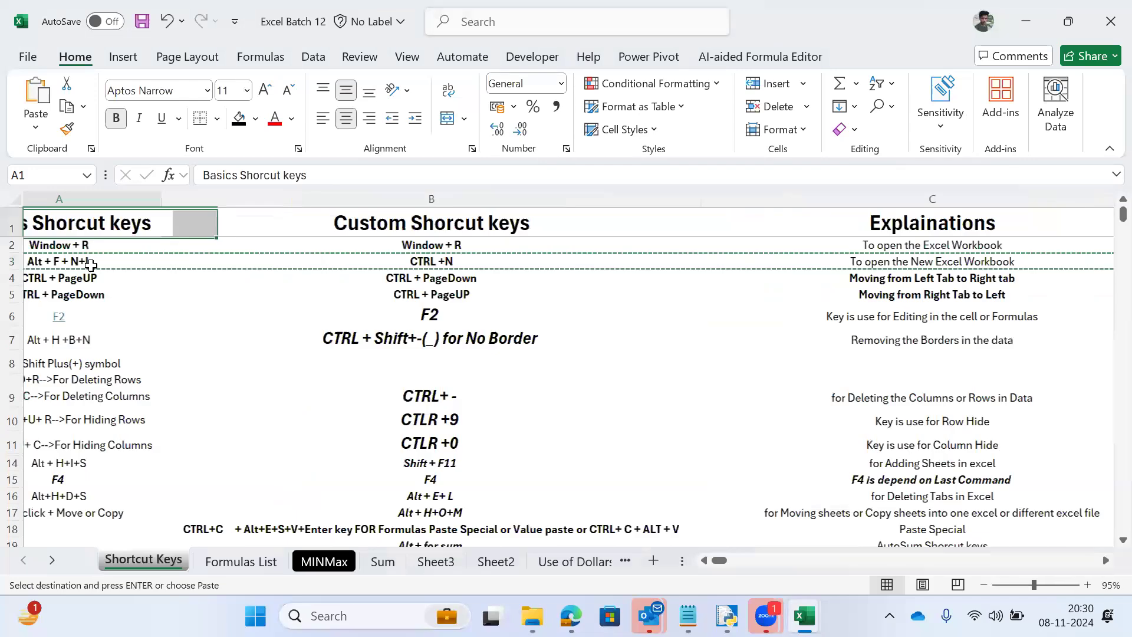
{"action": "key", "text": "shift+Right"}
{"action": "key", "text": "shift+Right"}
{"action": "key", "text": "ctrl+c"}
{"action": "key", "text": "alt+Tab"}
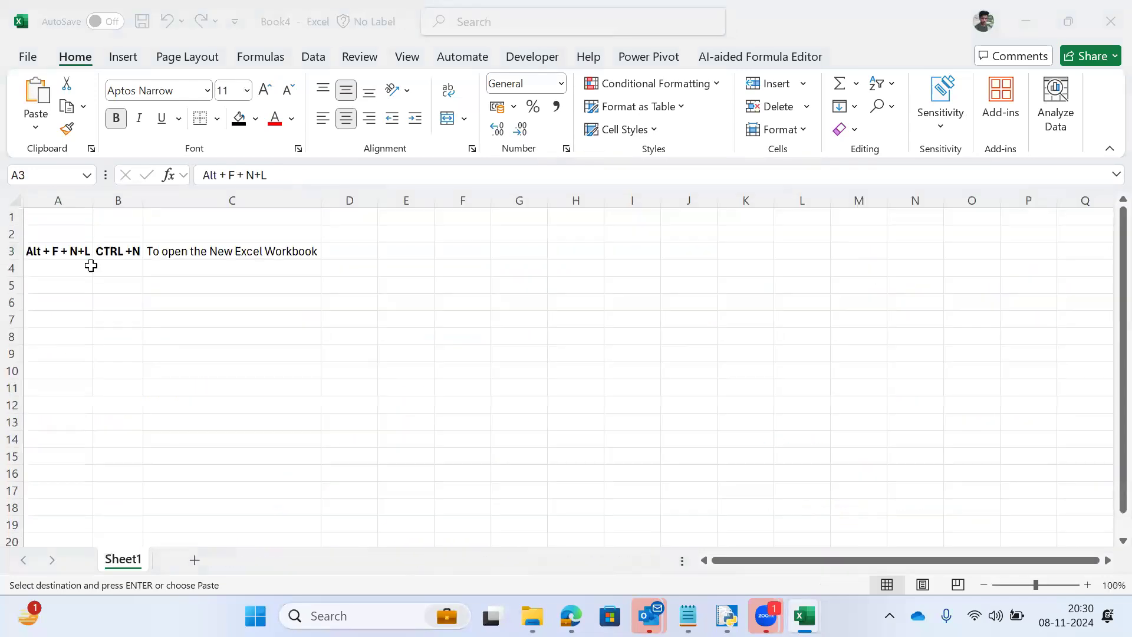
{"action": "key", "text": "Up"}
{"action": "key", "text": "ctrl+v"}
{"action": "key", "text": "shift+Down"}
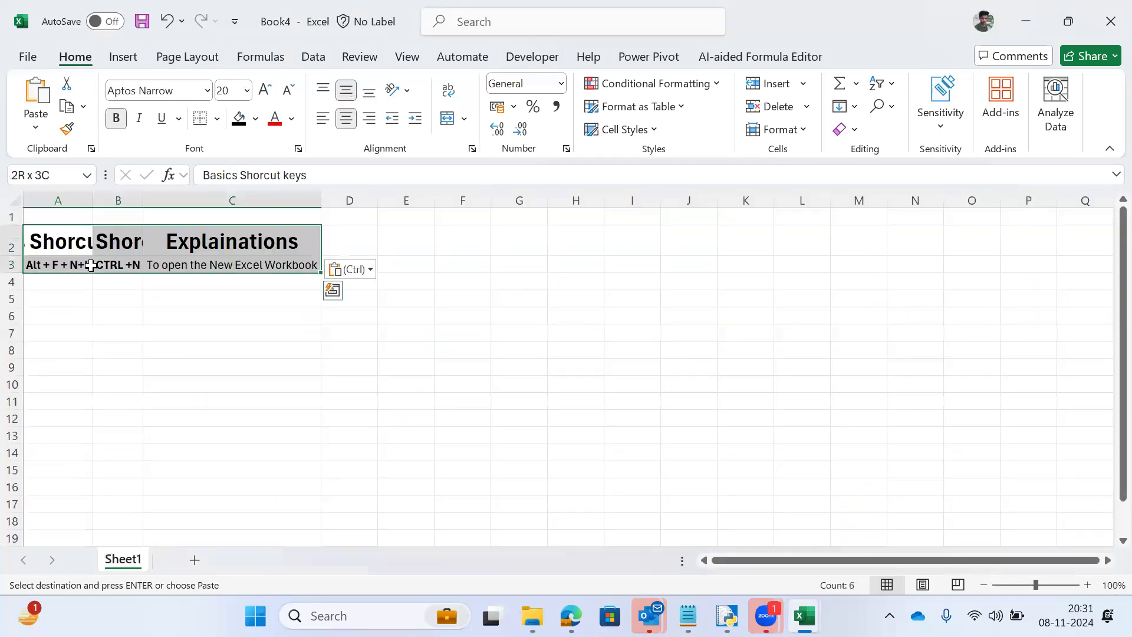
Step: Autofit the widths of columns A to C in Book4 and select cell A4 below the shortcut entry
{"action": "key", "text": "alt+o"}
{"action": "key", "text": "c"}
{"action": "key", "text": "a"}
{"action": "left_click", "coordinate": [90, 265]}
{"action": "key", "text": "Down"}
{"action": "key", "text": "Down"}
{"action": "key", "text": "Up"}
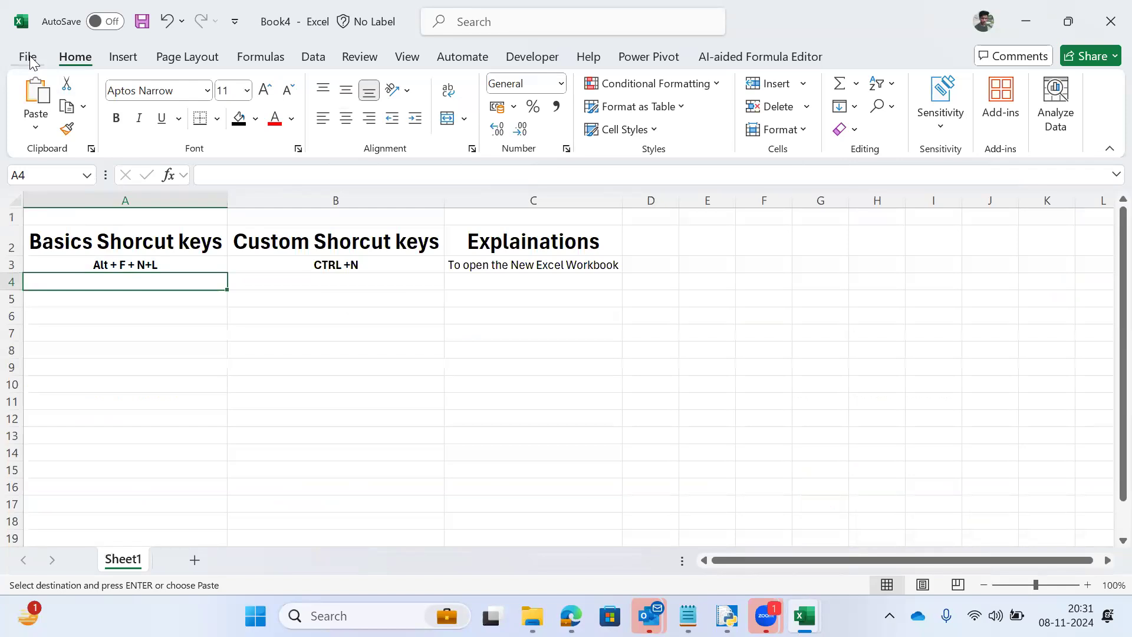
Step: Create a blank workbook using the Alt + F + N sequence and the Blank workbook template, and switch back to Book4
{"action": "key", "text": "alt"}
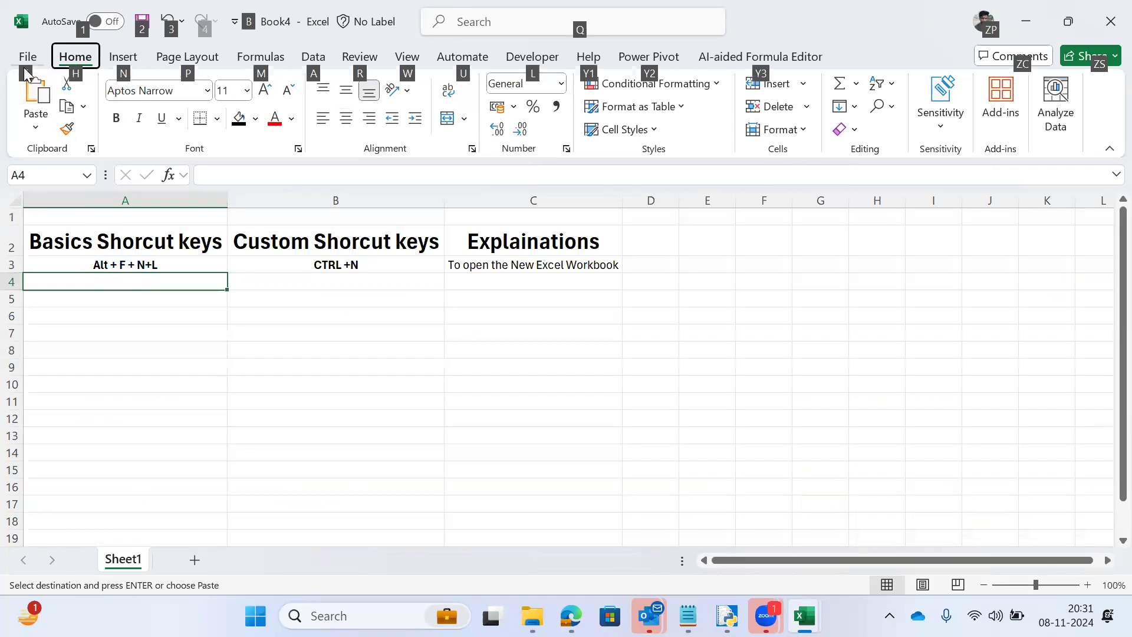
{"action": "key", "text": "f"}
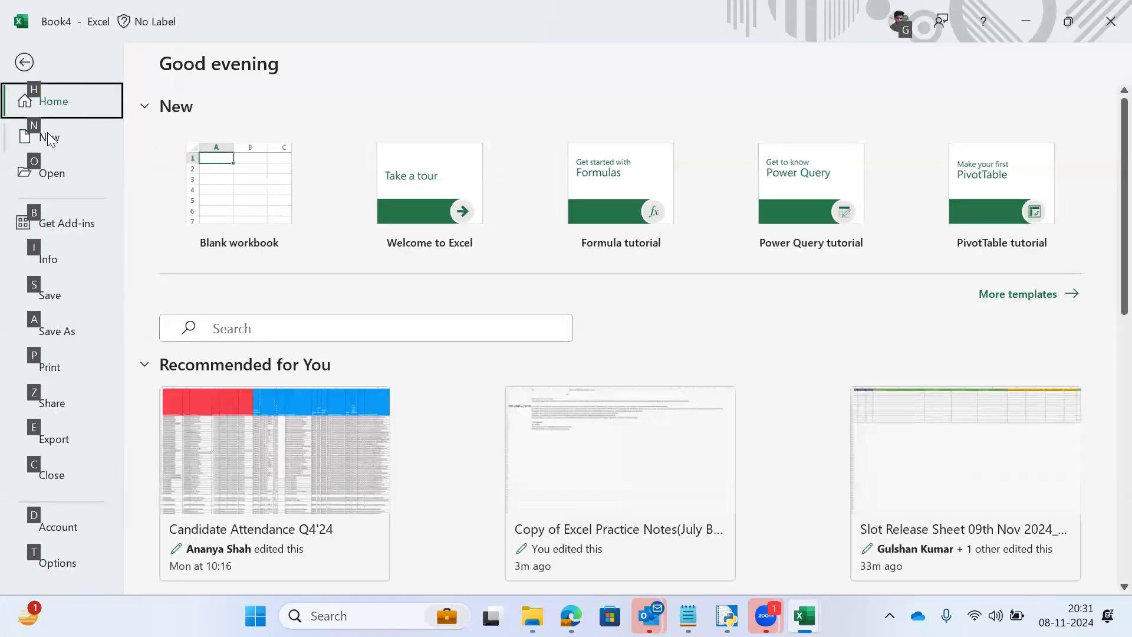
{"action": "key", "text": "n"}
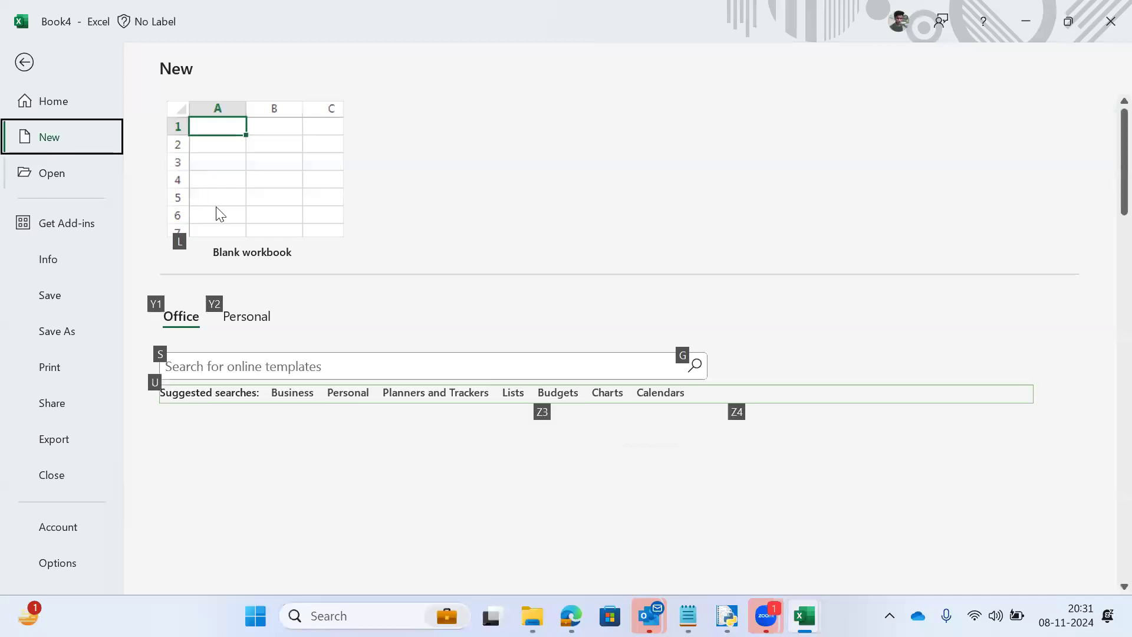
{"action": "left_click", "coordinate": [259, 194]}
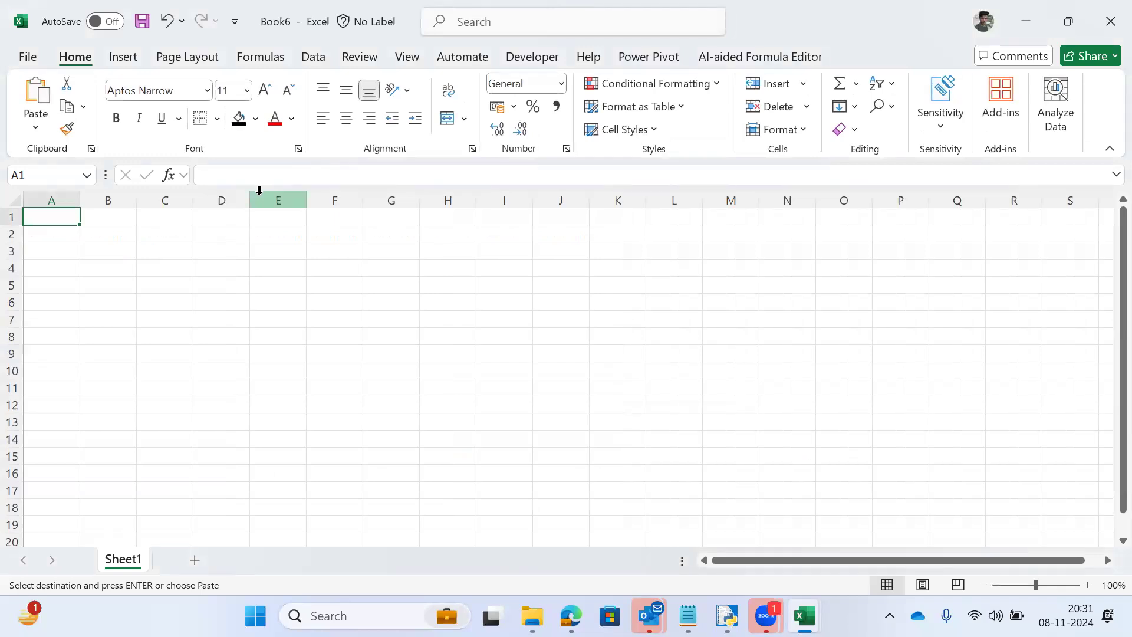
{"action": "key", "text": "alt+Tab"}
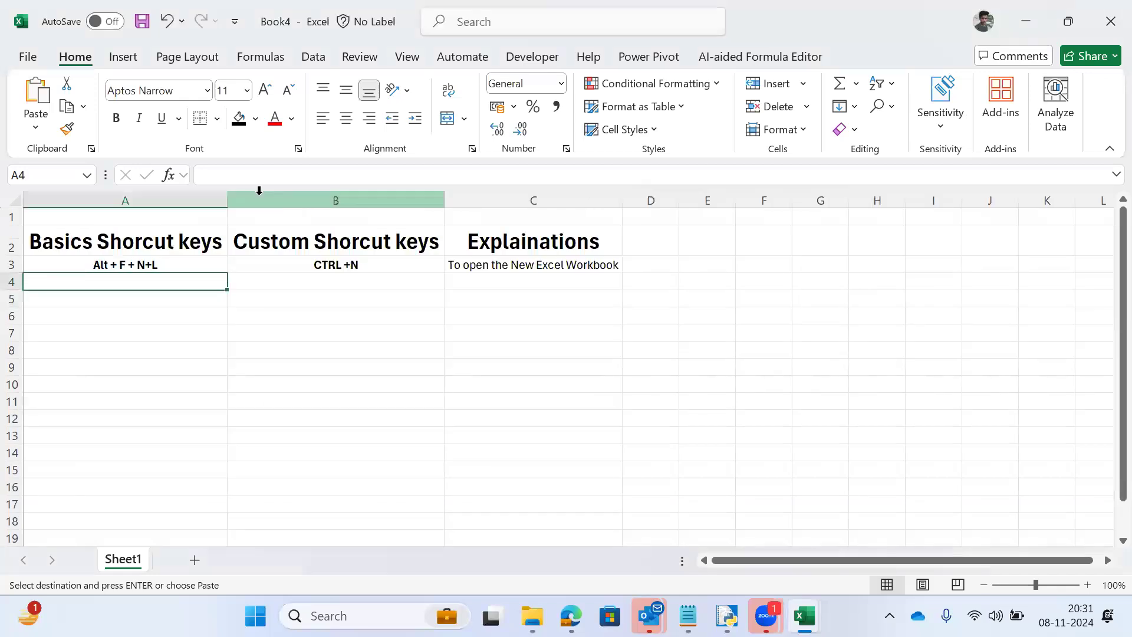
Step: Create another blank workbook with the full Alt + F + N + L sequence, and cycle through the open windows back to Book4
{"action": "key", "text": "alt"}
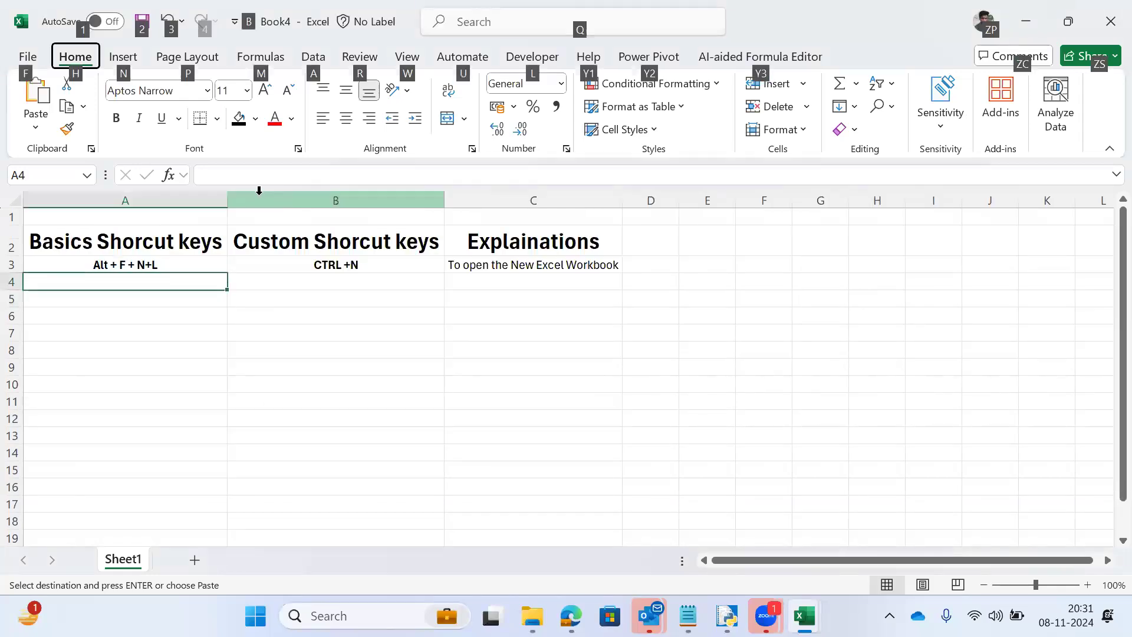
{"action": "key", "text": "f"}
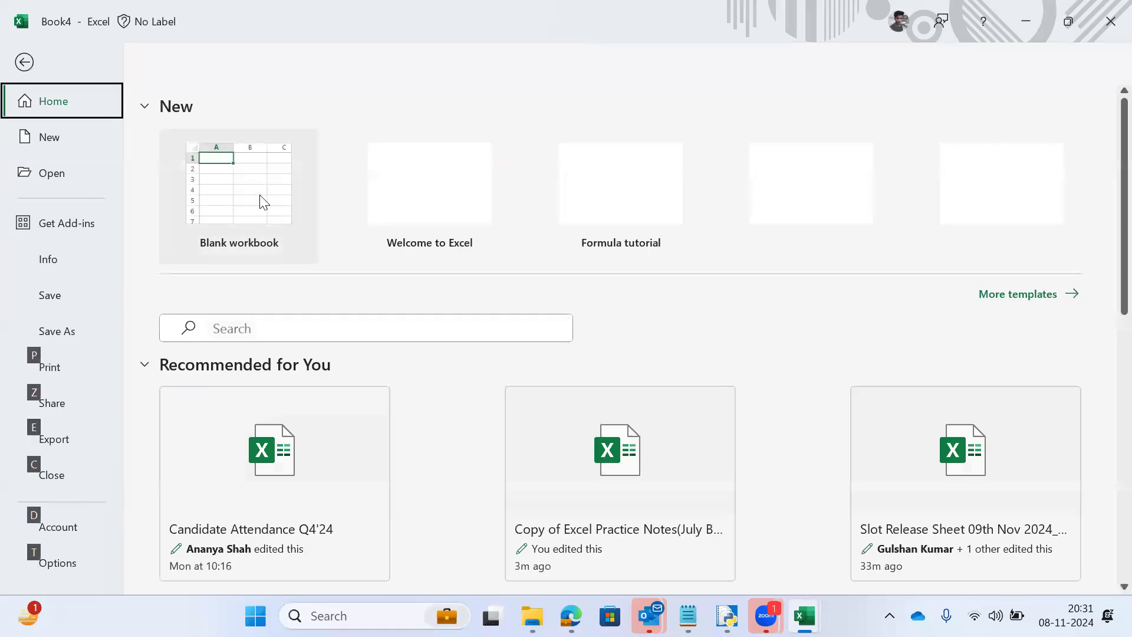
{"action": "key", "text": "n"}
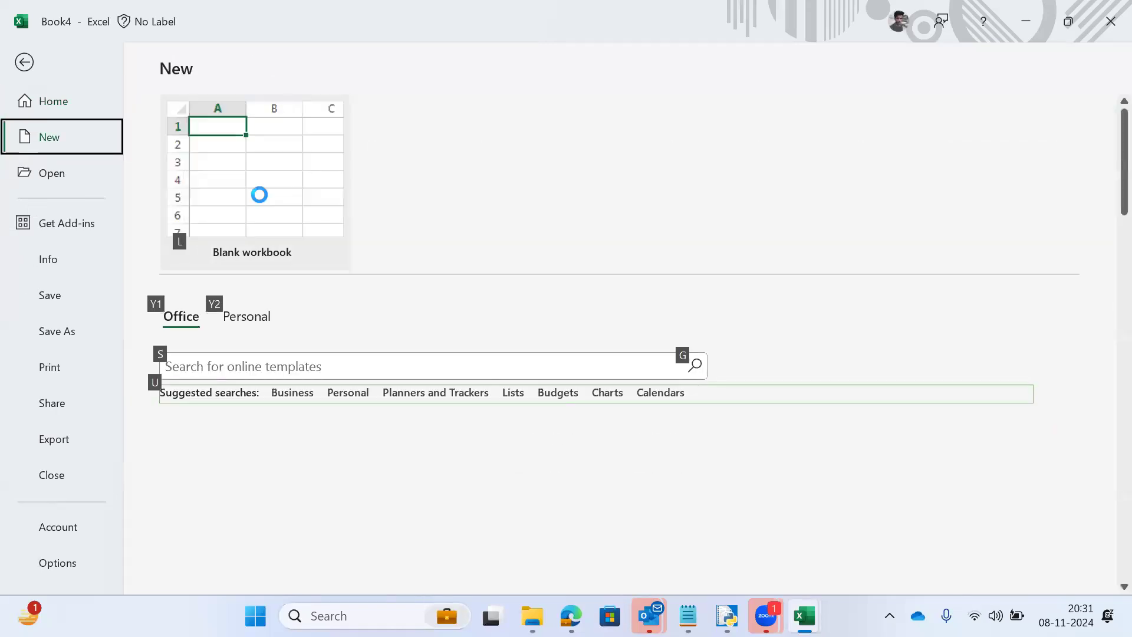
{"action": "key", "text": "l"}
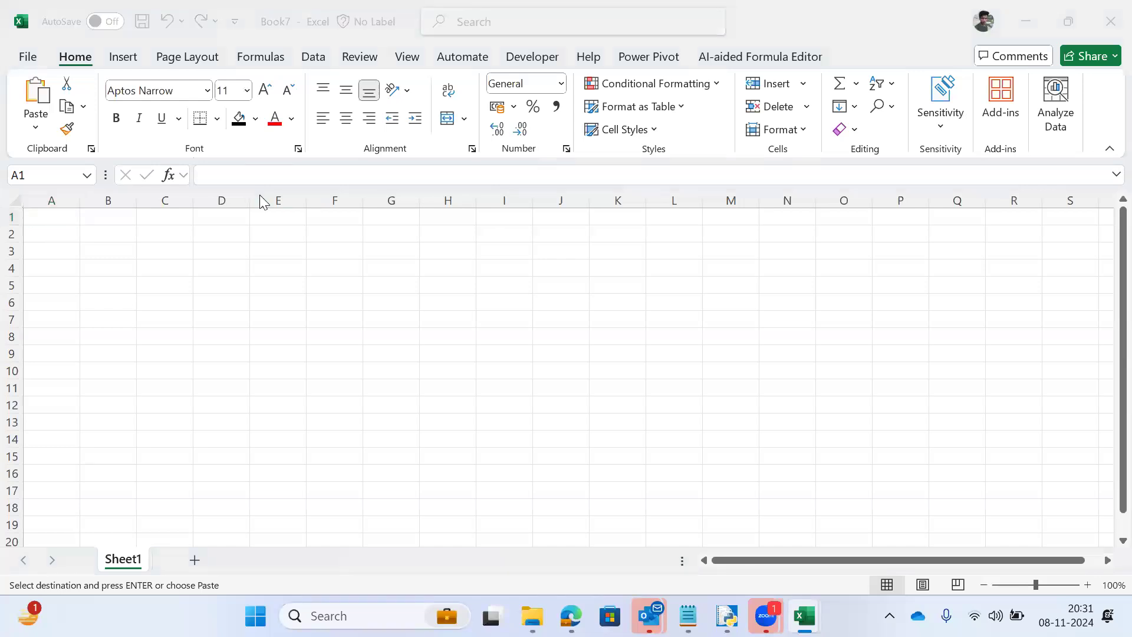
{"action": "key", "text": "alt+Tab"}
{"action": "key", "text": "alt+shift+Tab"}
{"action": "key", "text": "alt+Tab"}
{"action": "key", "text": "Tab"}
{"action": "key", "text": "alt+shift+Tab"}
{"action": "key", "text": "alt+shift+Tab"}
{"action": "key", "text": "alt+Tab"}
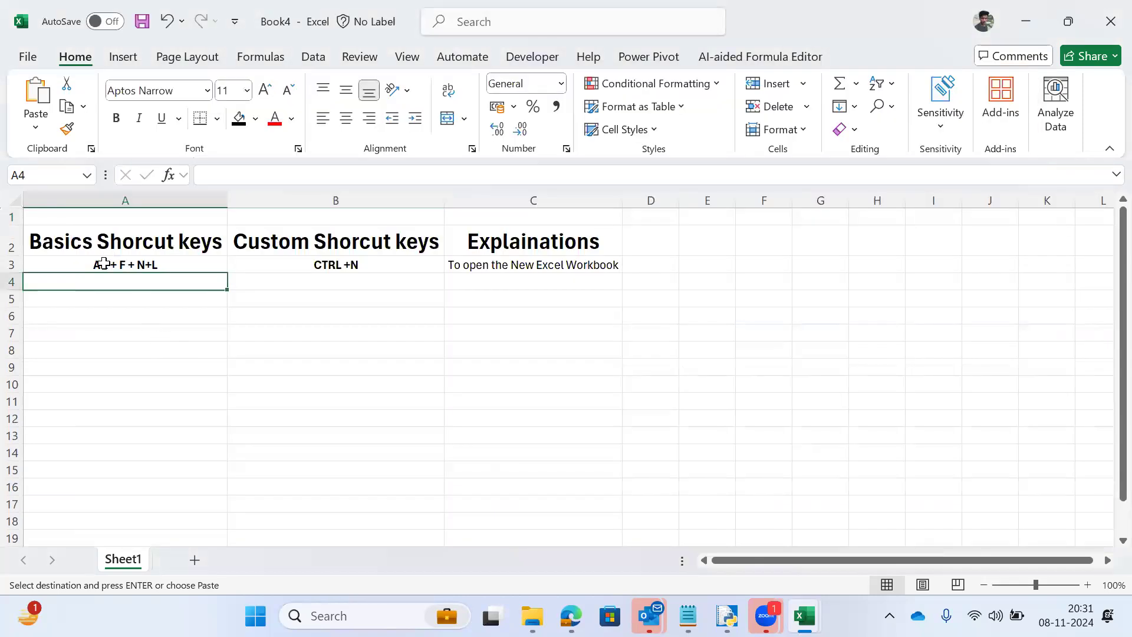
Step: Go over the Alt + F + N+L and CTRL +N entries in row 3, ending on cell B4
{"action": "left_click", "coordinate": [142, 257]}
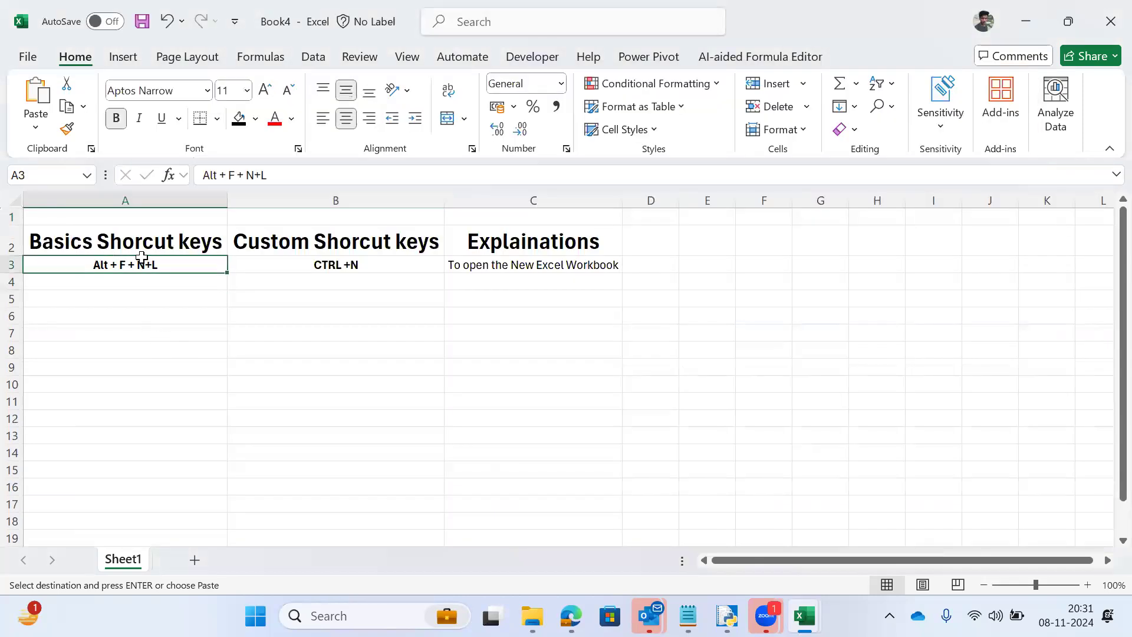
{"action": "left_click", "coordinate": [124, 289]}
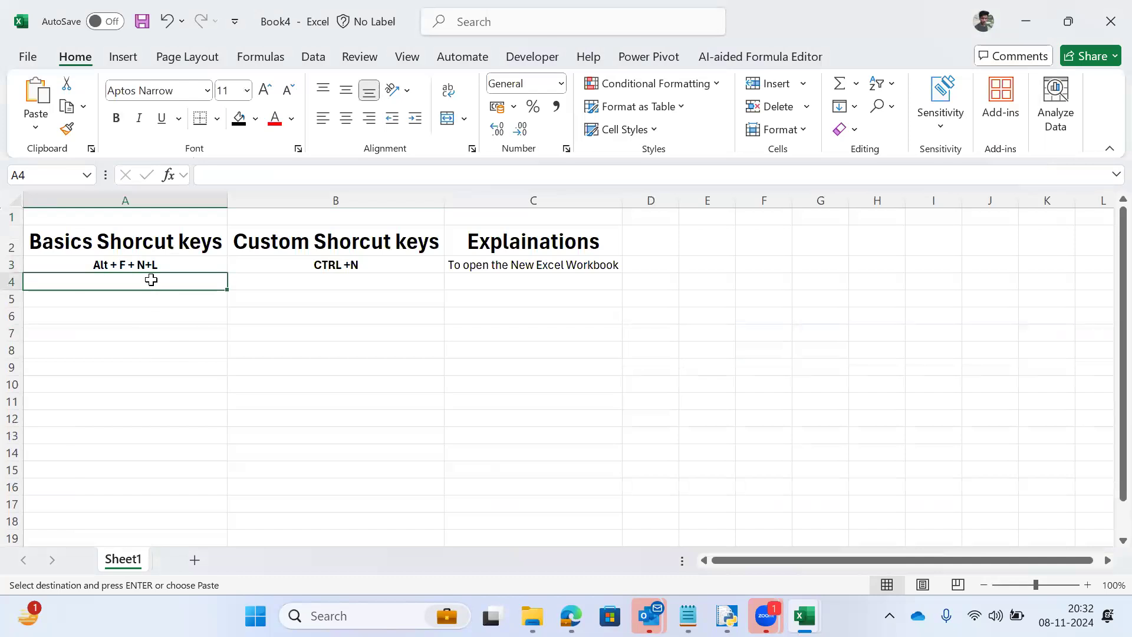
{"action": "left_click", "coordinate": [323, 262]}
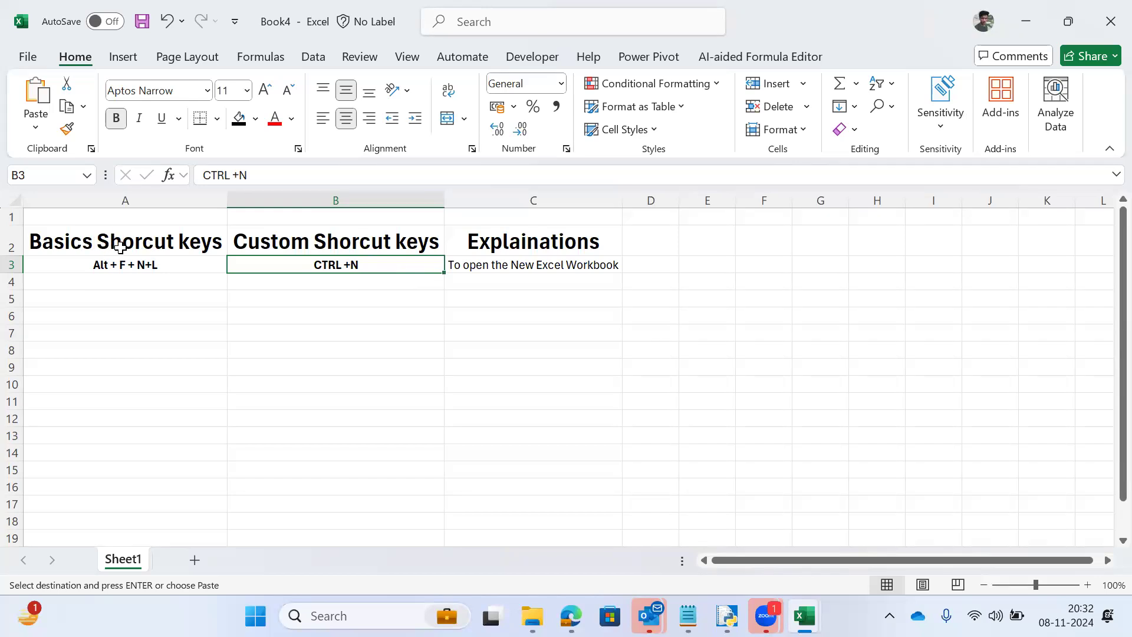
{"action": "key", "text": "Left"}
{"action": "key", "text": "Down"}
{"action": "key", "text": "Right"}
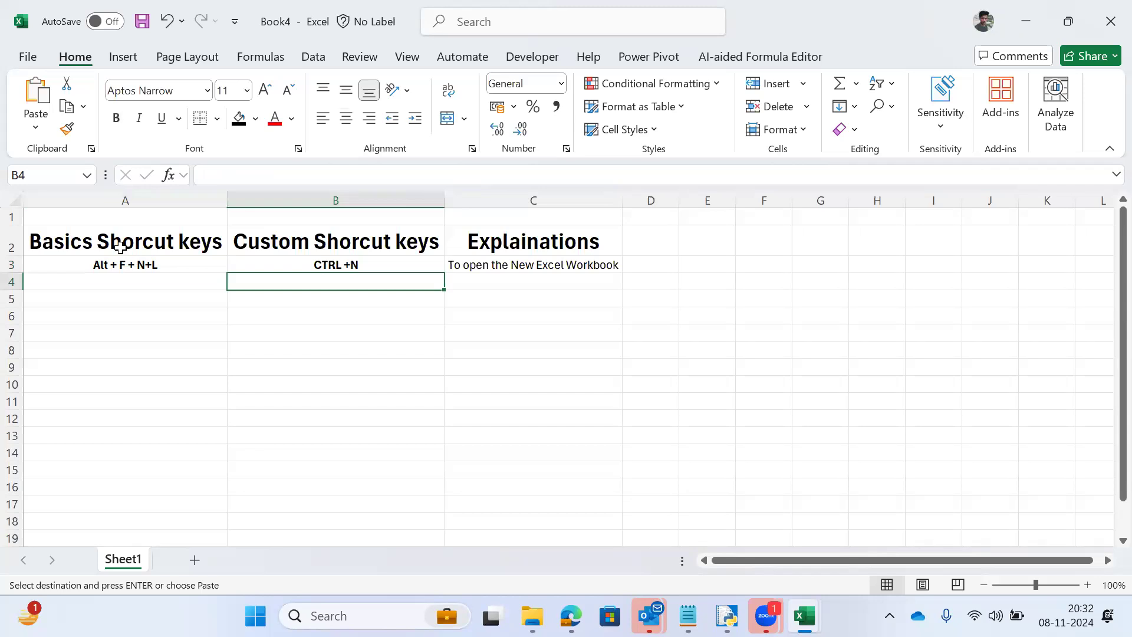
Step: Create a new workbook with the custom CTRL +N shortcut and return to Book4
{"action": "key", "text": "ctrl+n"}
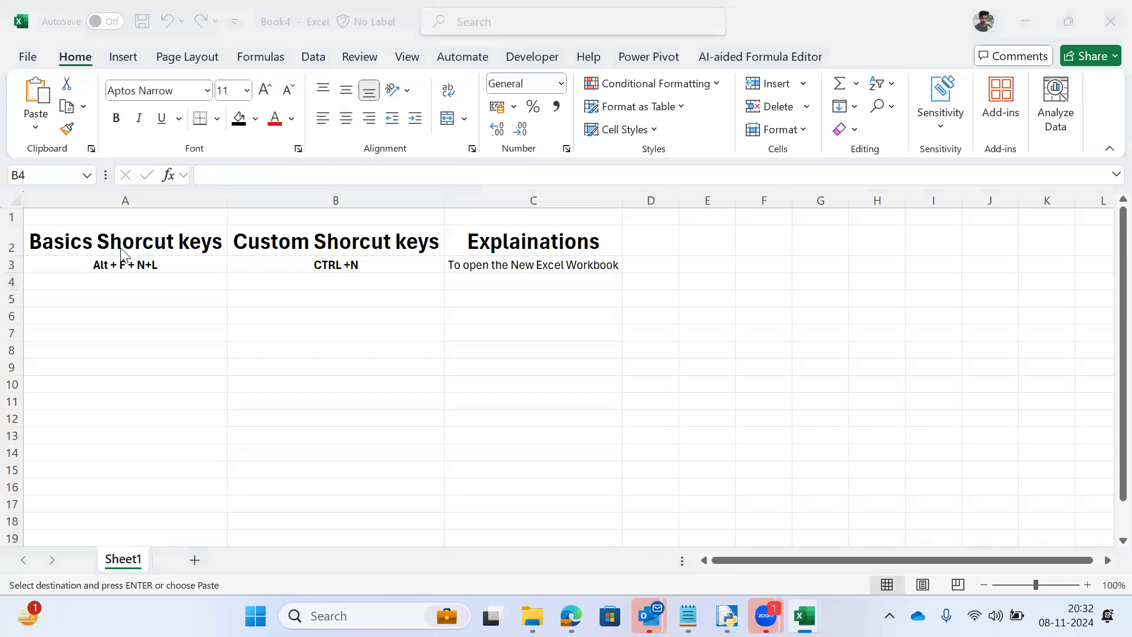
{"action": "key", "text": "alt+Tab"}
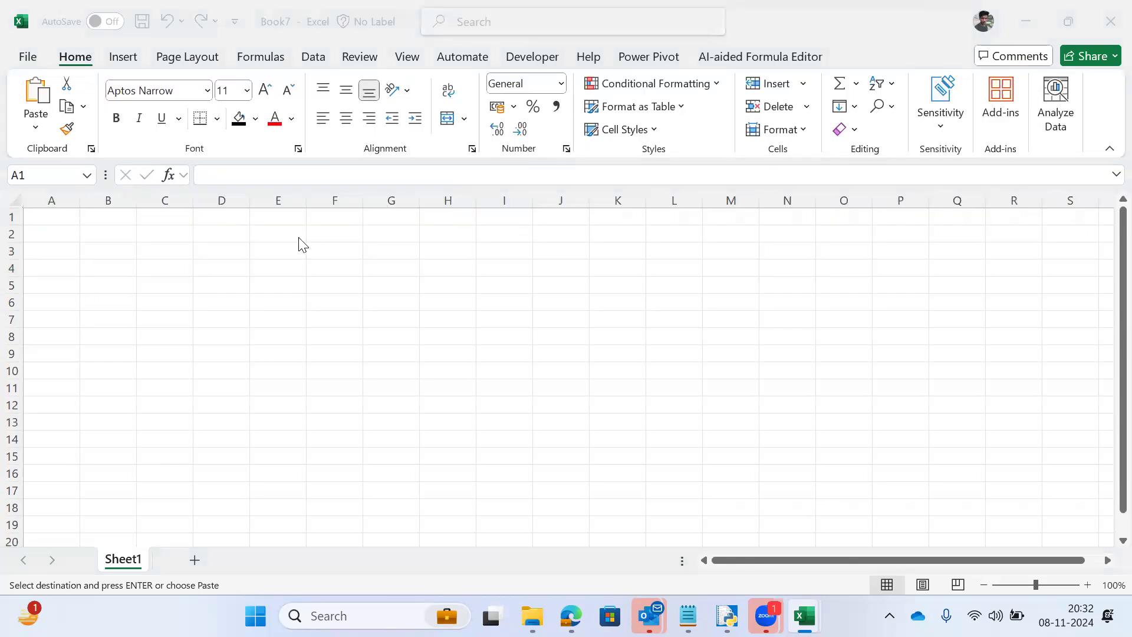
{"action": "key", "text": "alt+Tab"}
{"action": "key", "text": "alt+Tab"}
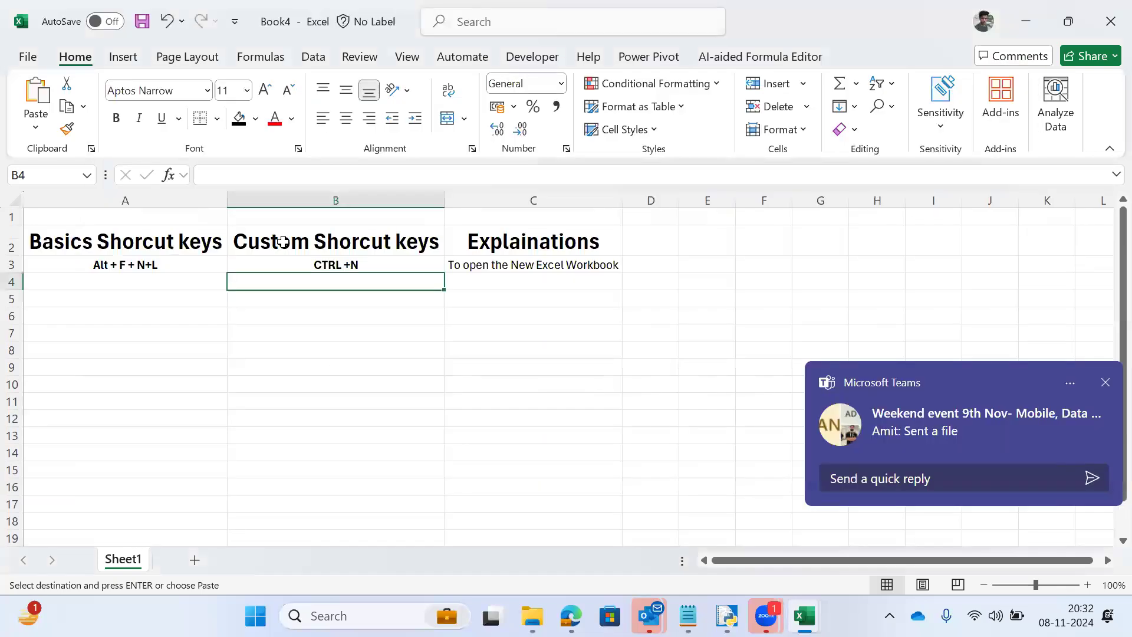
Step: Dismiss the Microsoft Teams notification and select cell A6 in Book4
{"action": "left_click", "coordinate": [1105, 382]}
{"action": "left_click", "coordinate": [144, 267]}
{"action": "left_click", "coordinate": [156, 321]}
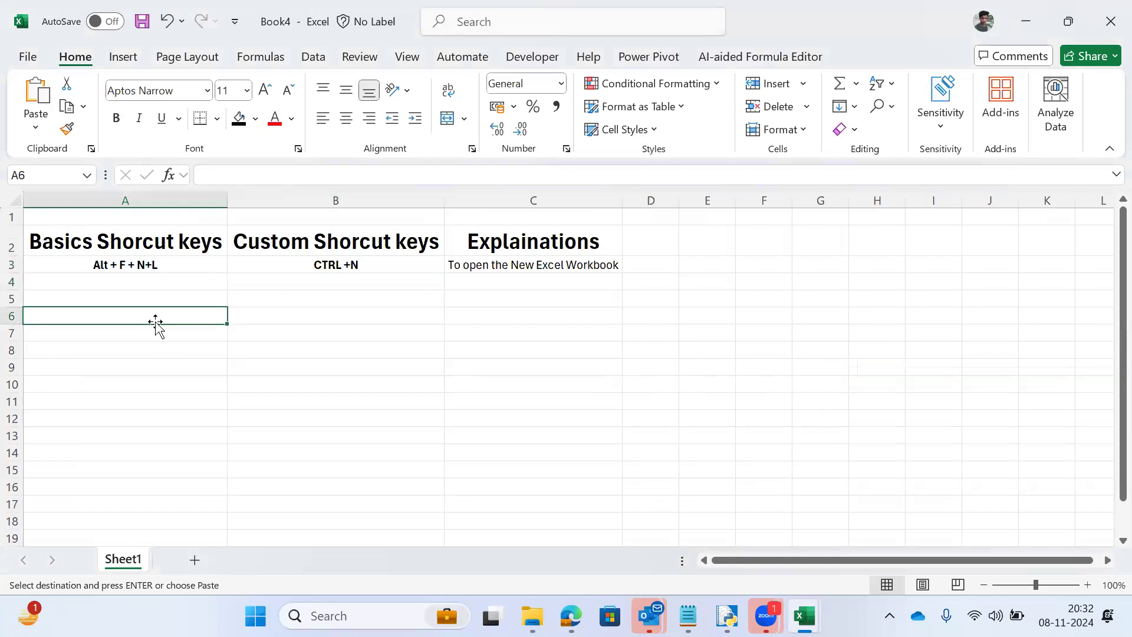
Step: Discard the stray text in A6, create a blank workbook with the Alt + F + N + L sequence, and return to Book4
{"action": "type", "text": "f"}
{"action": "key", "text": "Escape"}
{"action": "key", "text": "alt"}
{"action": "key", "text": "Escape"}
{"action": "key", "text": "alt"}
{"action": "key", "text": "f"}
{"action": "key", "text": "n"}
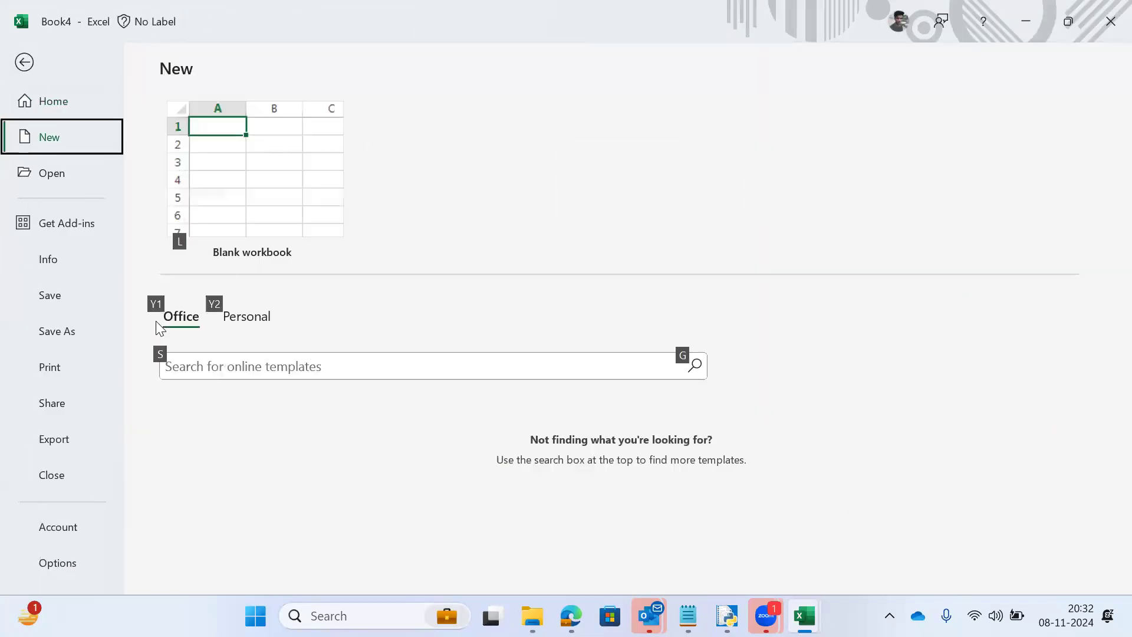
{"action": "key", "text": "l"}
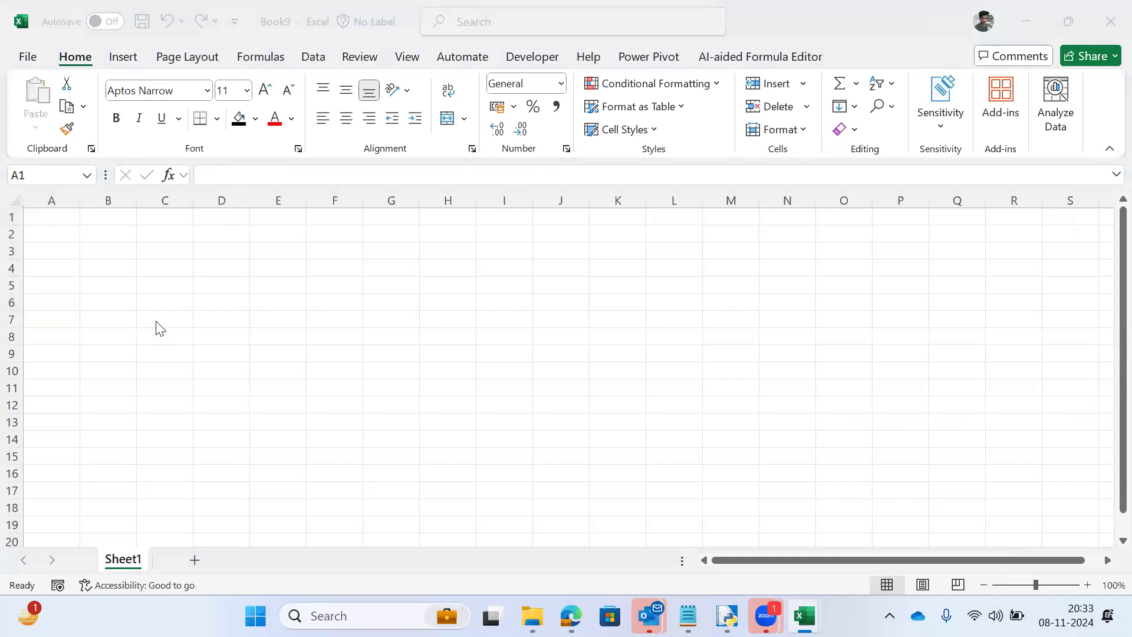
{"action": "key", "text": "alt+Tab"}
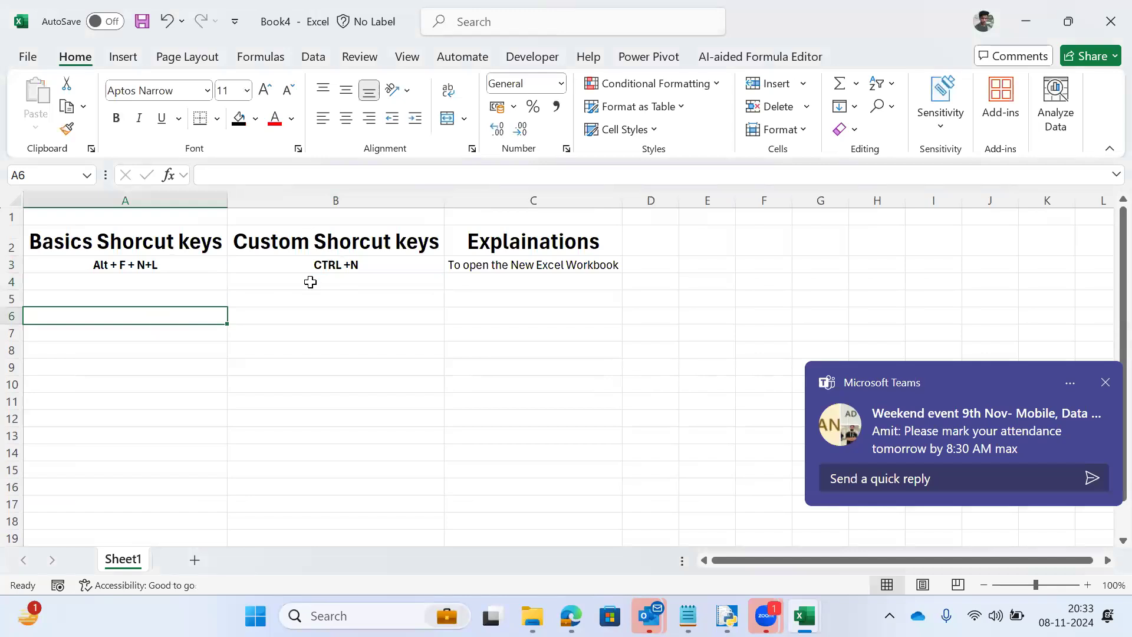
Step: Select cell B5 in Book4, create a new workbook with CTRL +N, and switch back to Book4
{"action": "left_click", "coordinate": [310, 305]}
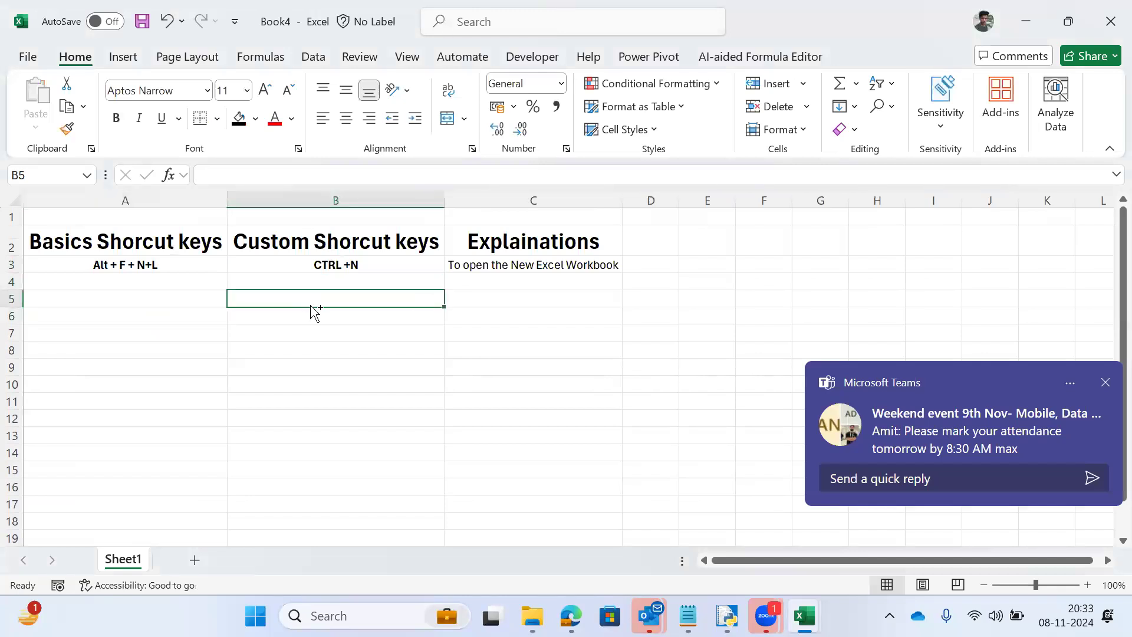
{"action": "key", "text": "ctrl+n"}
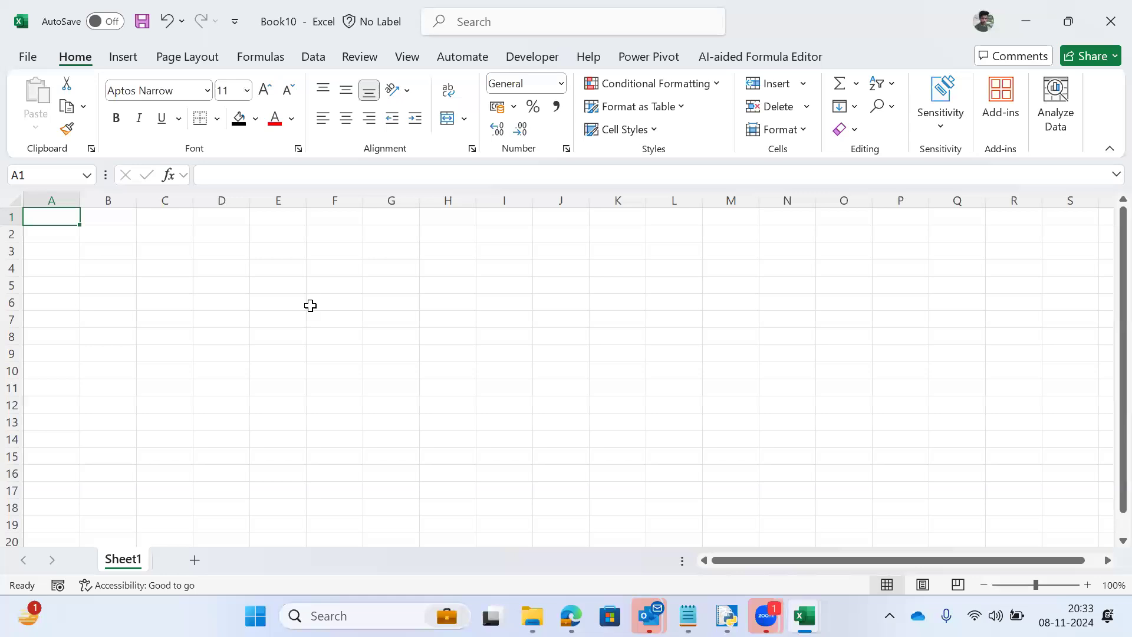
{"action": "key", "text": "alt+Tab"}
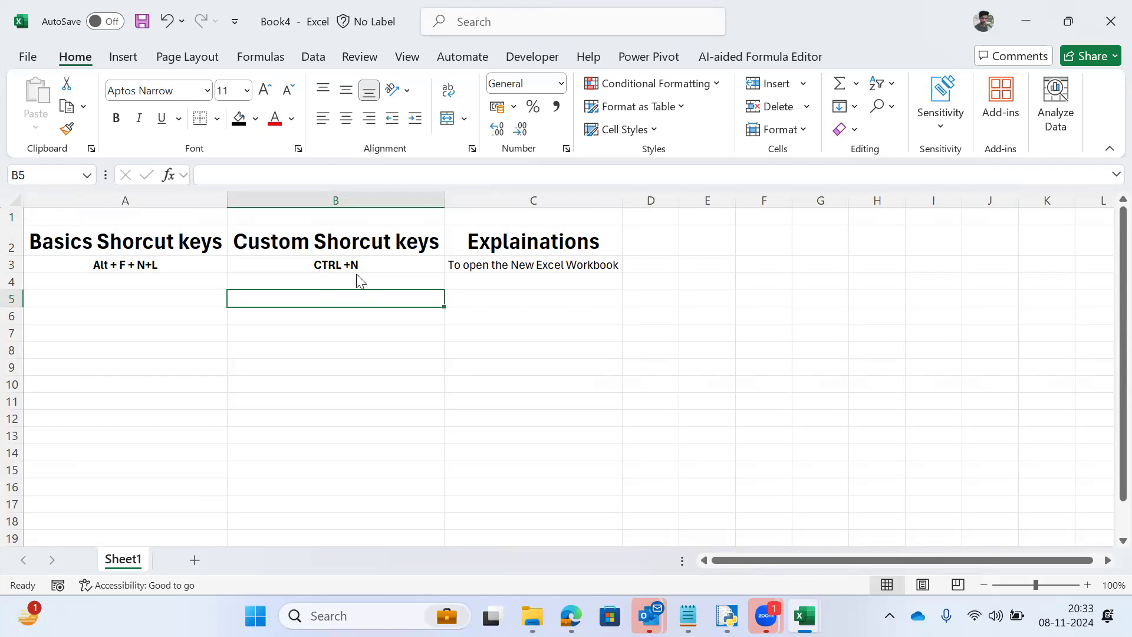
Step: Repeat the CTRL +N demonstration from the open windows, and select cell A3 in Book4
{"action": "key", "text": "alt+Tab"}
{"action": "key", "text": "ctrl+n"}
{"action": "left_click", "coordinate": [107, 266]}
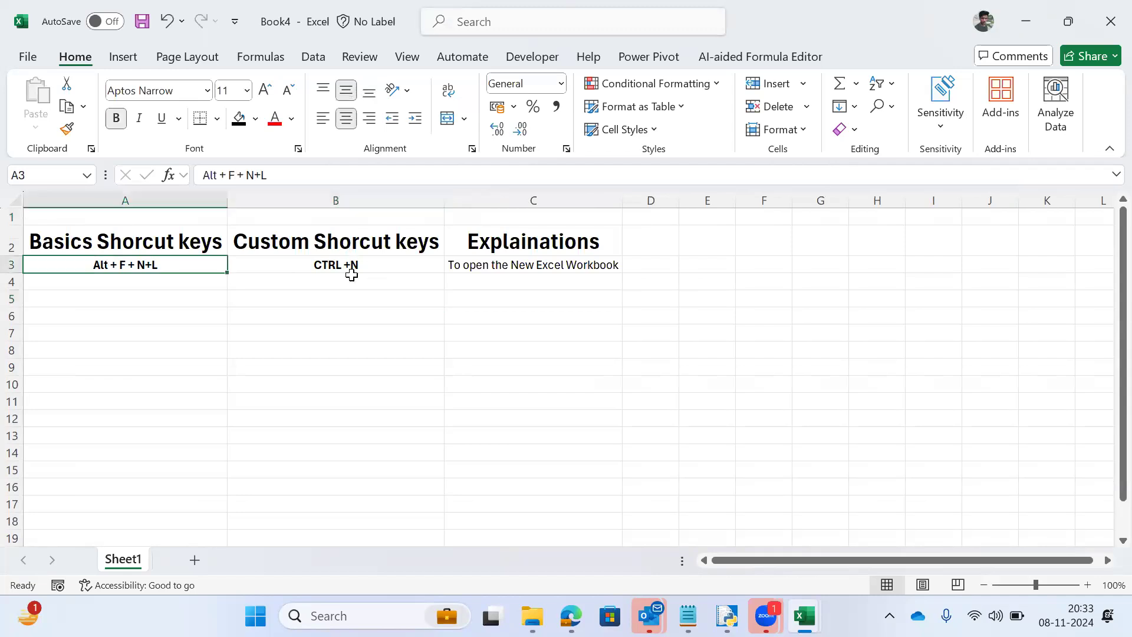
Step: Create one more workbook with CTRL +N, and close the extra blank workbooks, including Book9, to get back to Book4
{"action": "key", "text": "ctrl+n"}
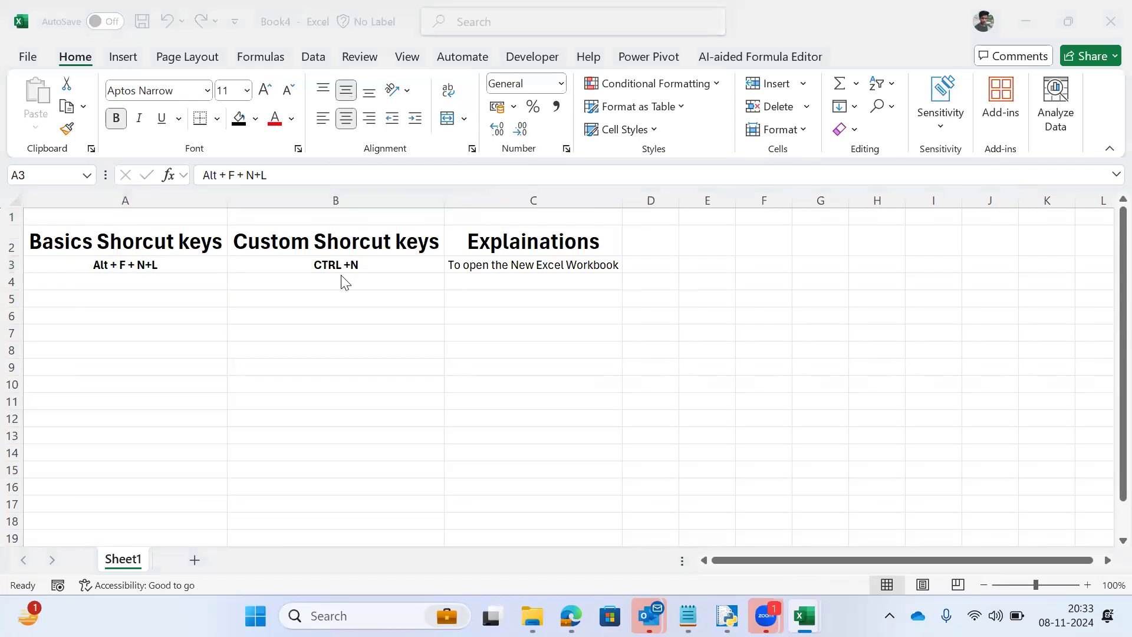
{"action": "key", "text": "alt+Tab"}
{"action": "left_click", "coordinate": [1111, 18]}
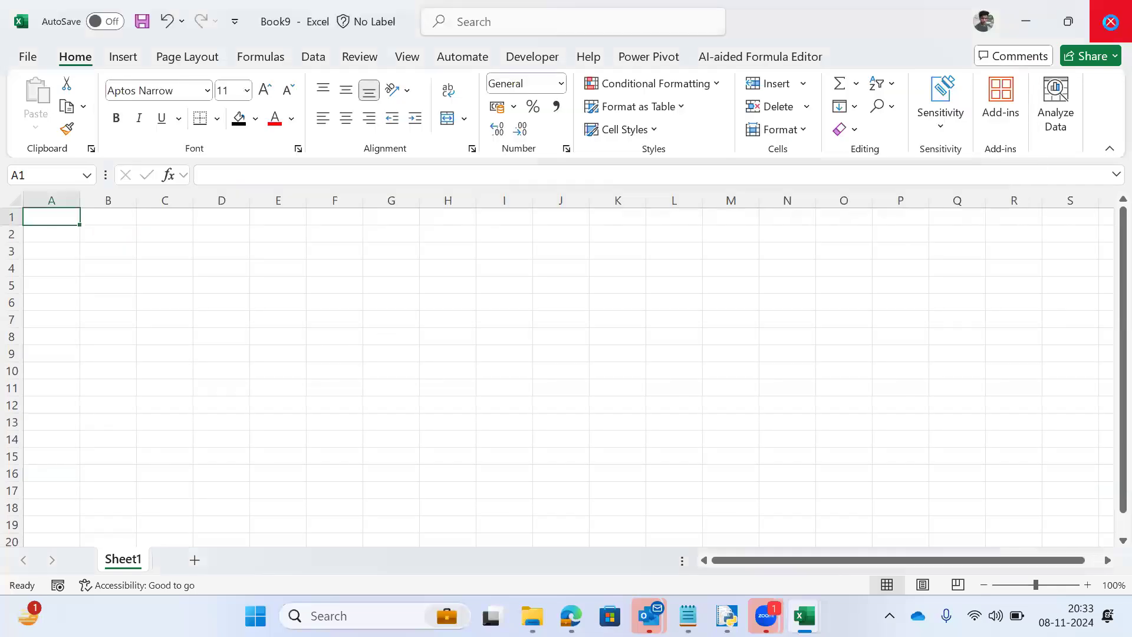
{"action": "left_click", "coordinate": [1111, 18]}
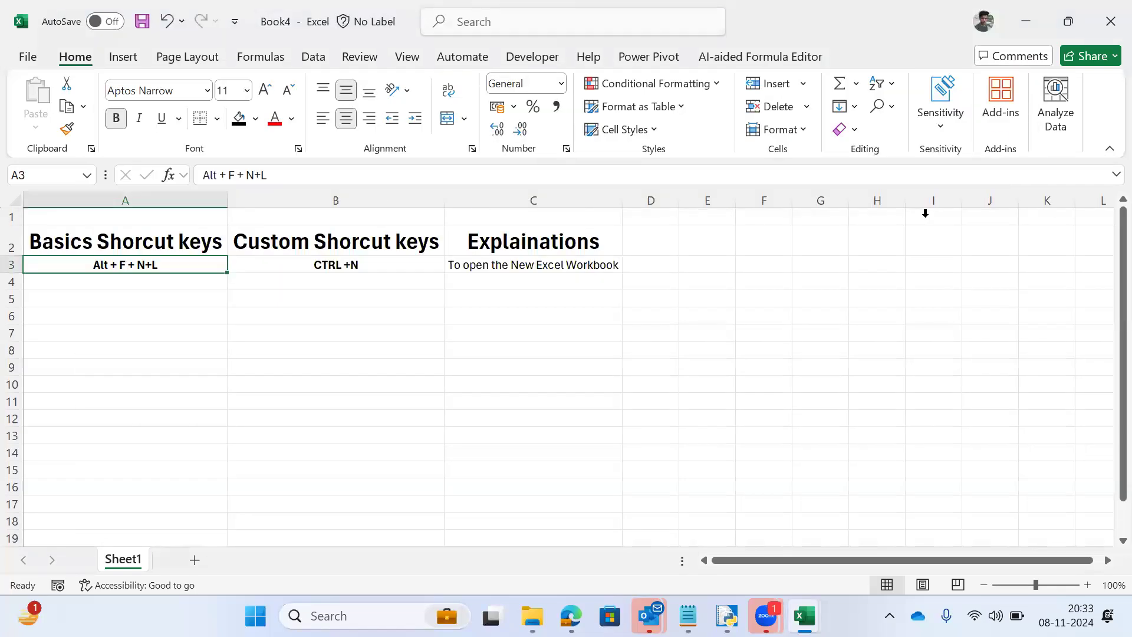
Step: Create two more blank workbooks with CTRL +N from Book4, and close the blank Book7 workbook
{"action": "key", "text": "ctrl+n"}
{"action": "key", "text": "alt+Tab"}
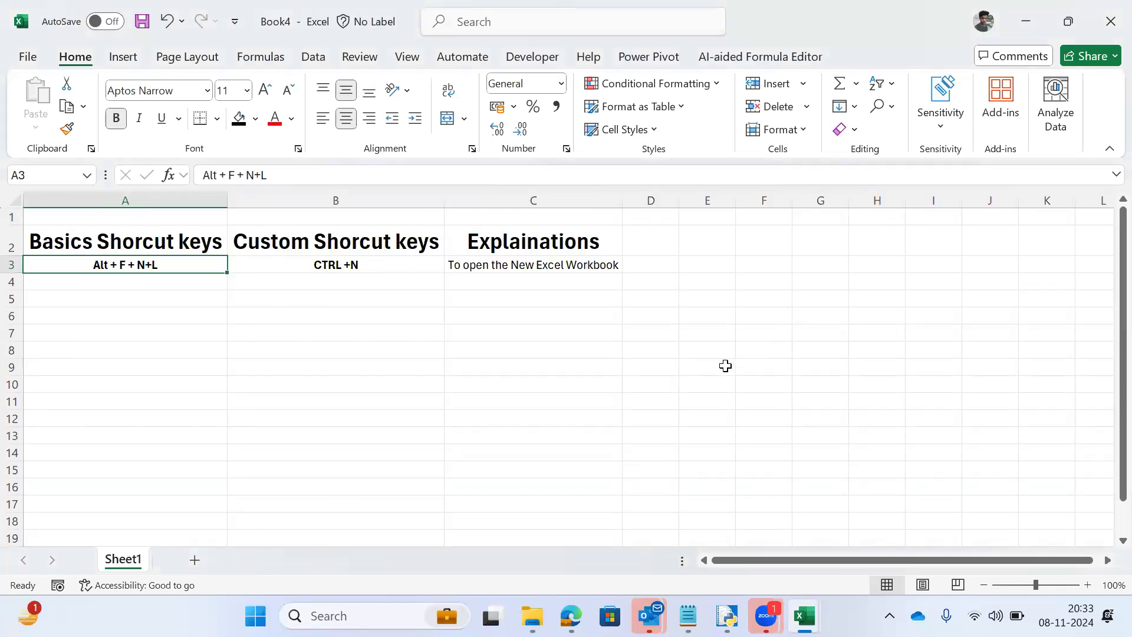
{"action": "key", "text": "ctrl+n"}
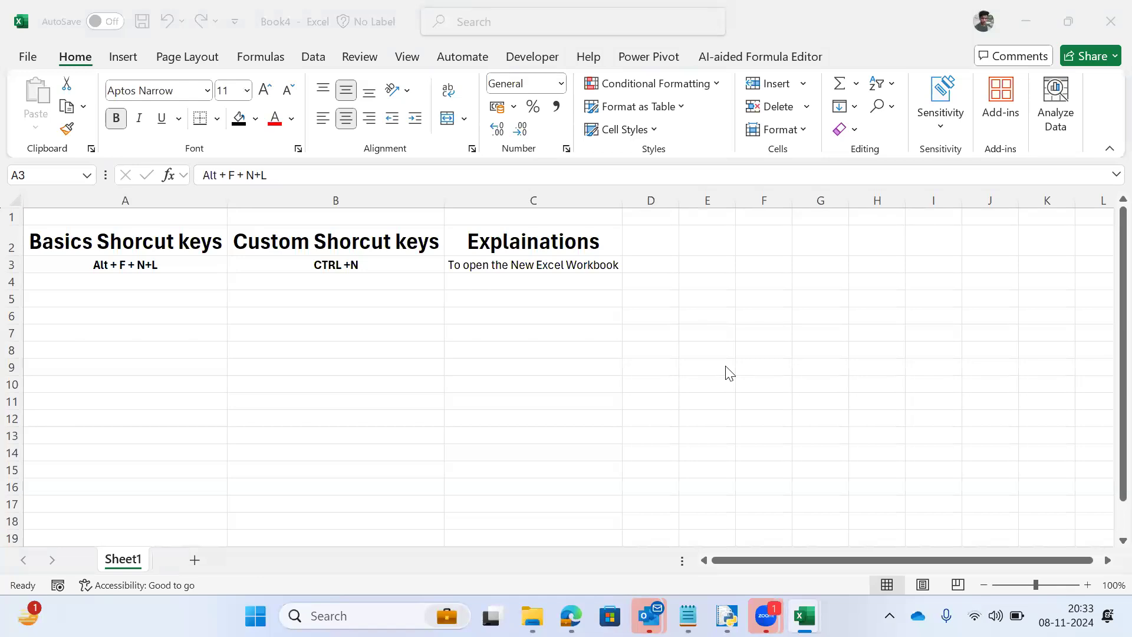
{"action": "key", "text": "alt+Tab"}
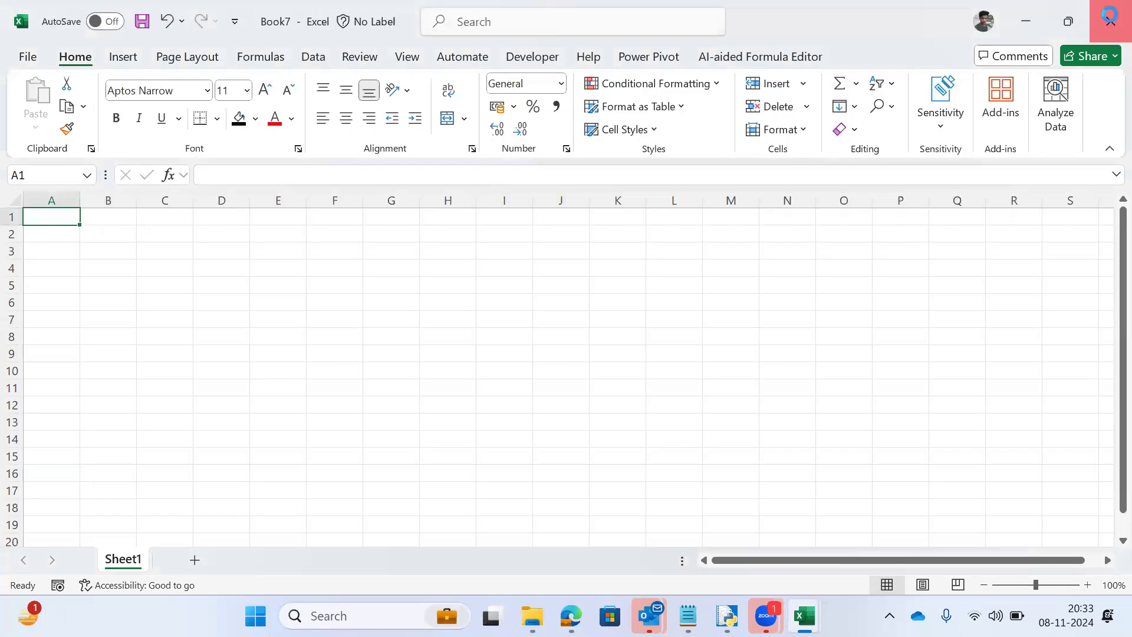
{"action": "left_click", "coordinate": [1110, 15]}
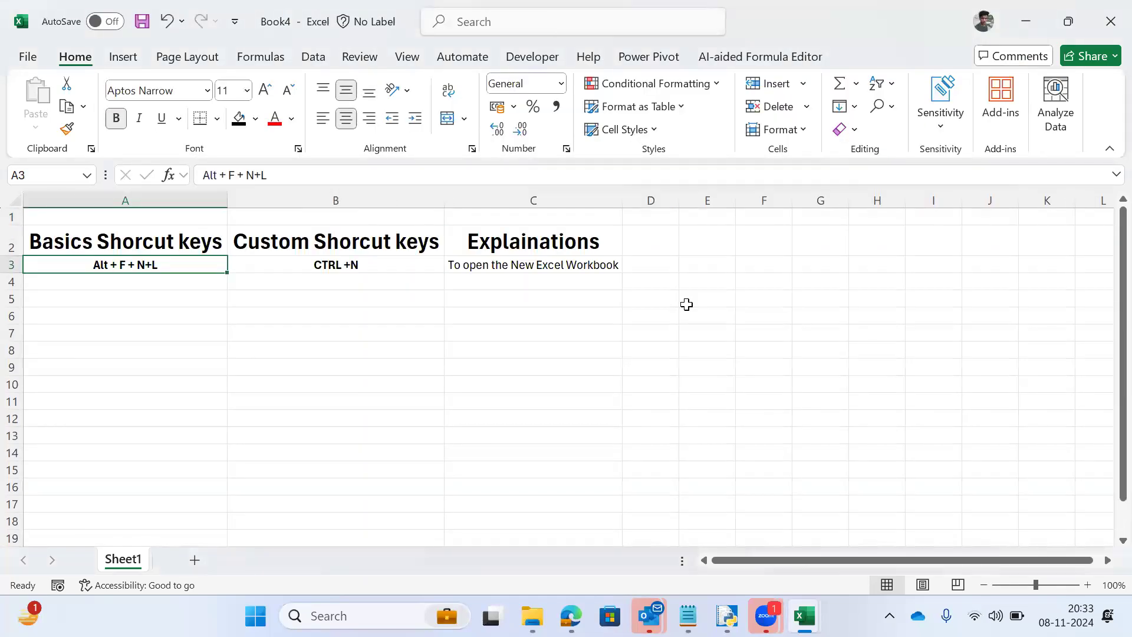
Step: Select the CTRL +N entry in B3 of Book4, create another workbook with that shortcut, and switch through the open windows
{"action": "left_click", "coordinate": [332, 265]}
{"action": "key", "text": "ctrl+n"}
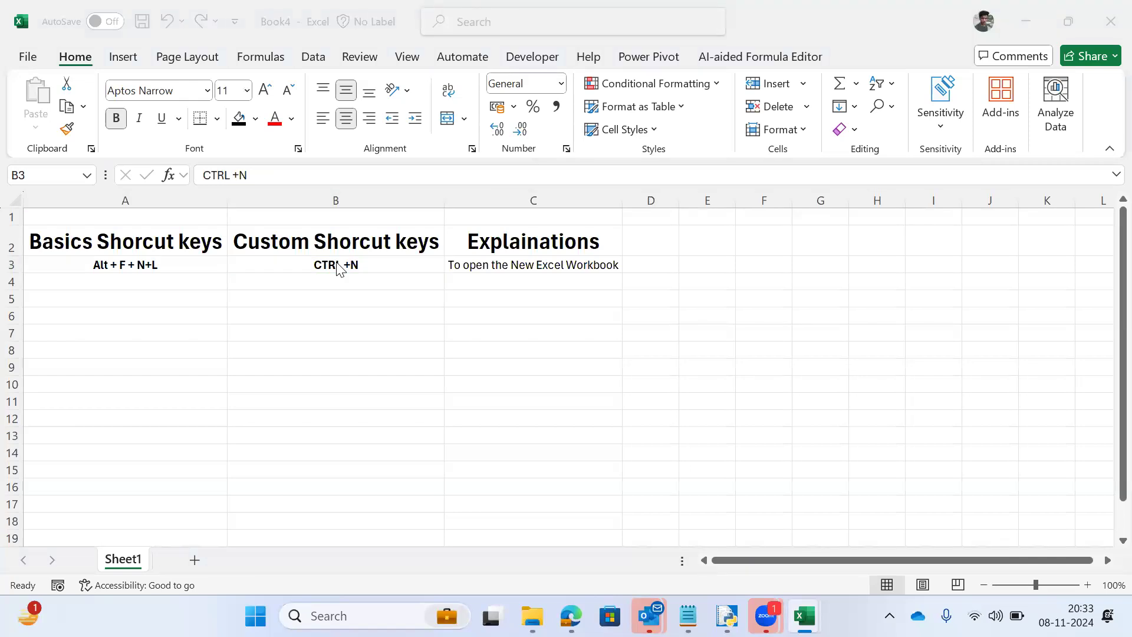
{"action": "key", "text": "alt+Tab"}
{"action": "key", "text": "alt+Tab"}
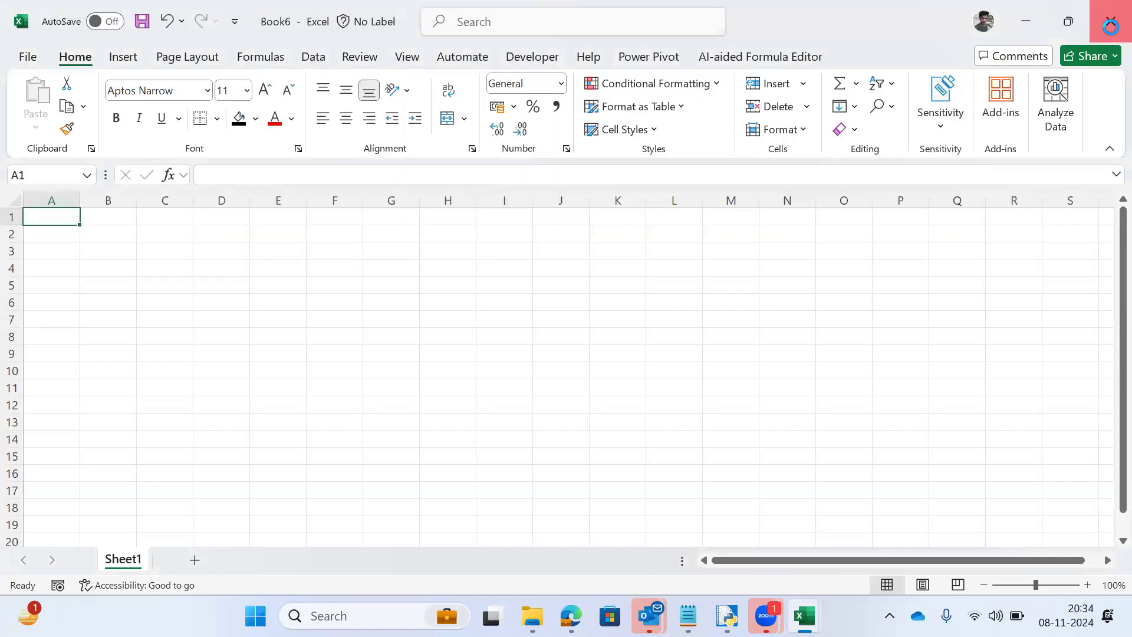
Step: Switch to the Excel Batch 12 workbook and highlight the CTRL +N and Window + R entries in its custom shortcut column
{"action": "key", "text": "alt+Tab"}
{"action": "key", "text": "alt+Tab"}
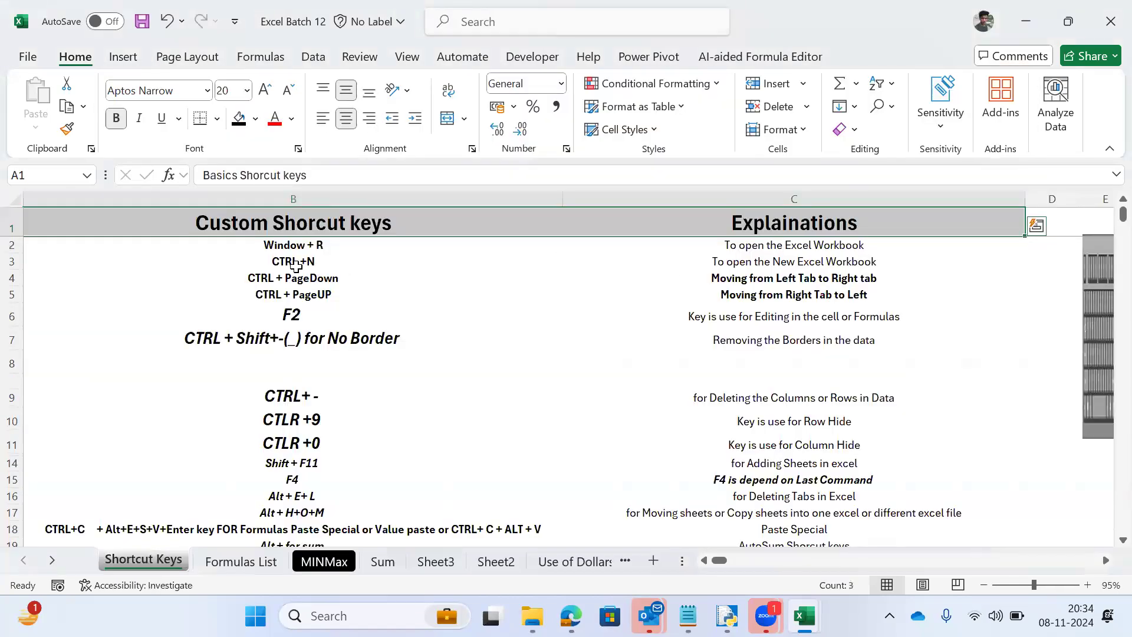
{"action": "left_click", "coordinate": [293, 263]}
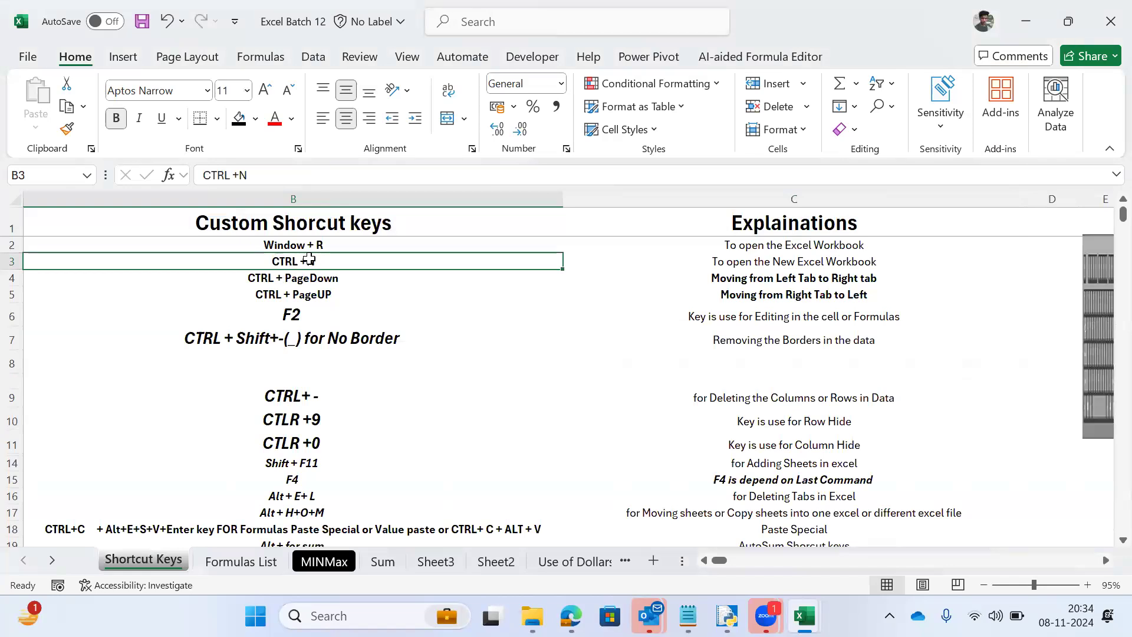
{"action": "left_click", "coordinate": [270, 244]}
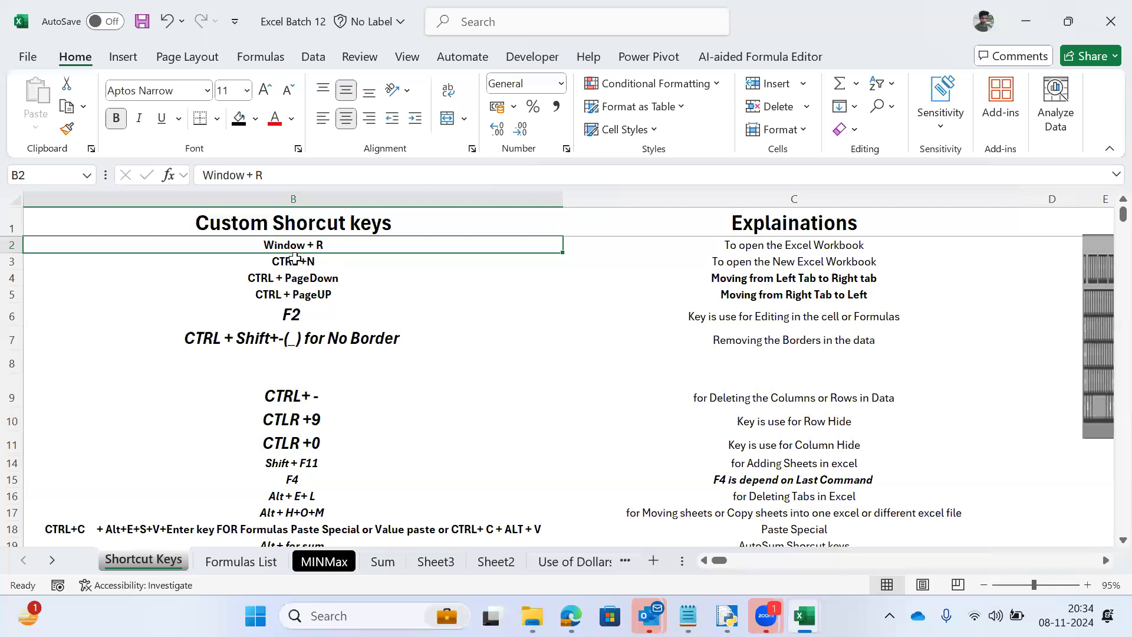
{"action": "left_click", "coordinate": [282, 263]}
{"action": "left_click", "coordinate": [269, 244]}
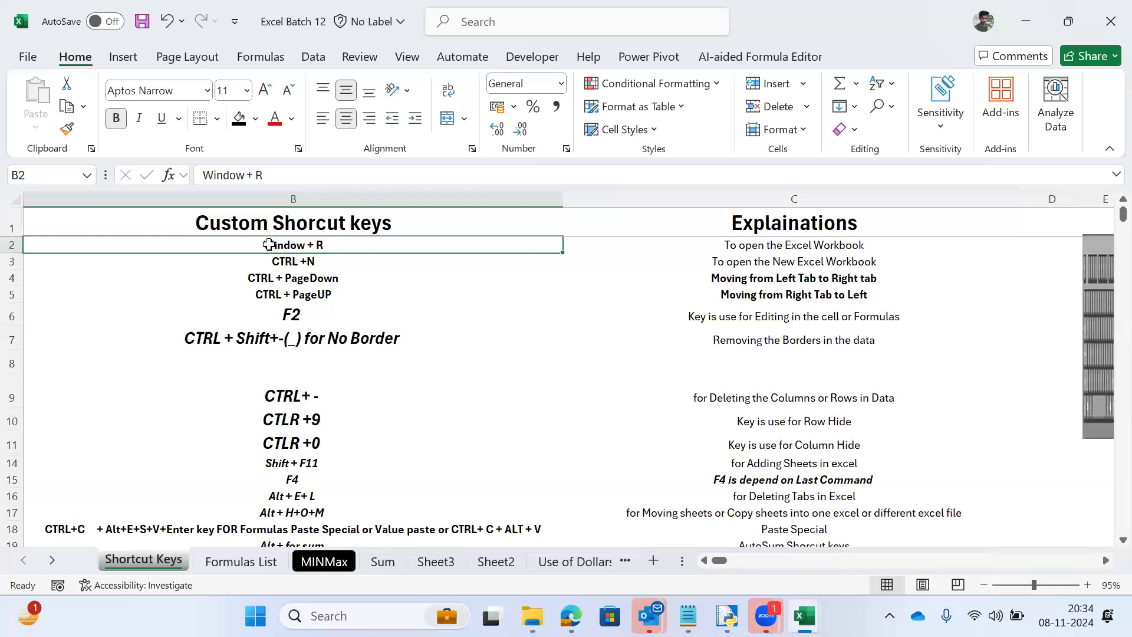
Step: Go back to Book4, create another blank workbook from it with the new-workbook shortcut, and return to Book4
{"action": "key", "text": "alt+Tab"}
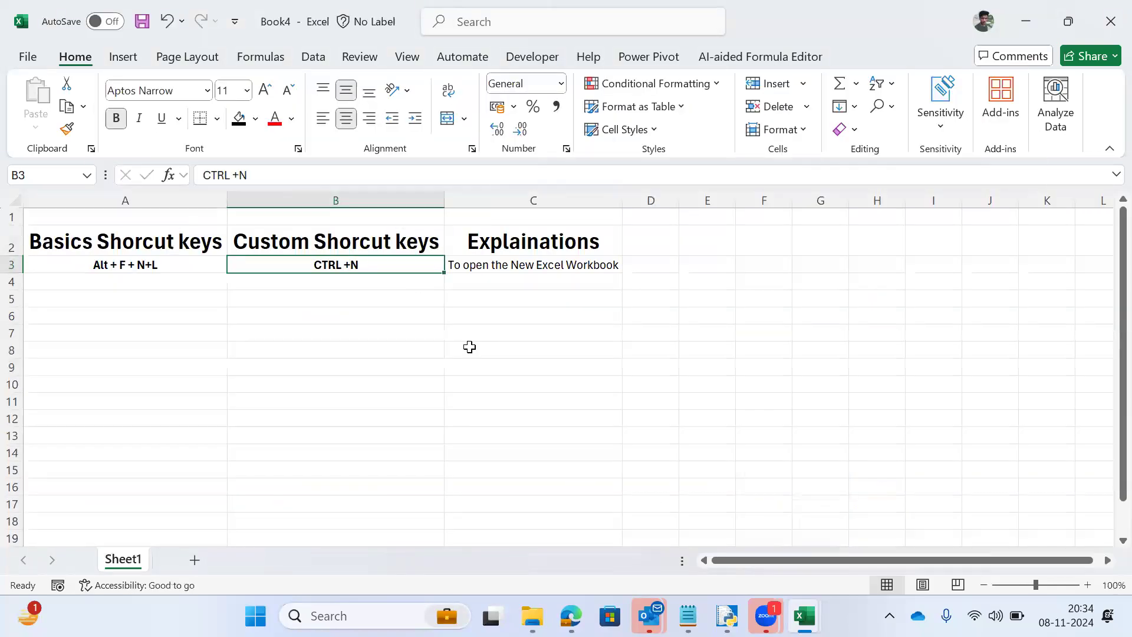
{"action": "key", "text": "super+r"}
{"action": "key", "text": "ctrl+n"}
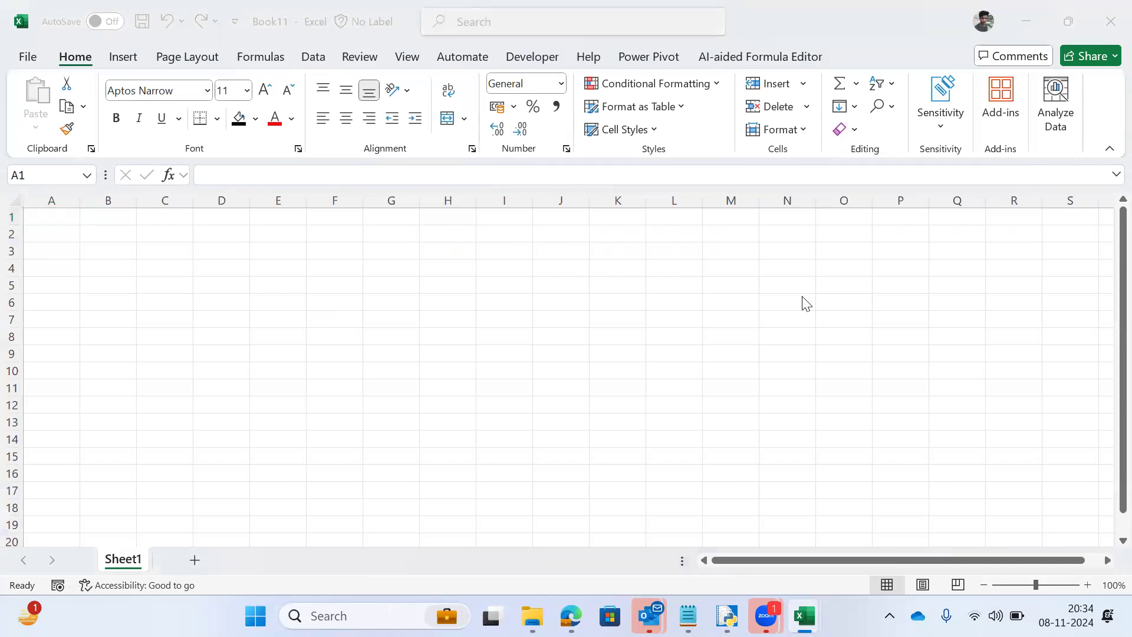
{"action": "key", "text": "alt+Tab"}
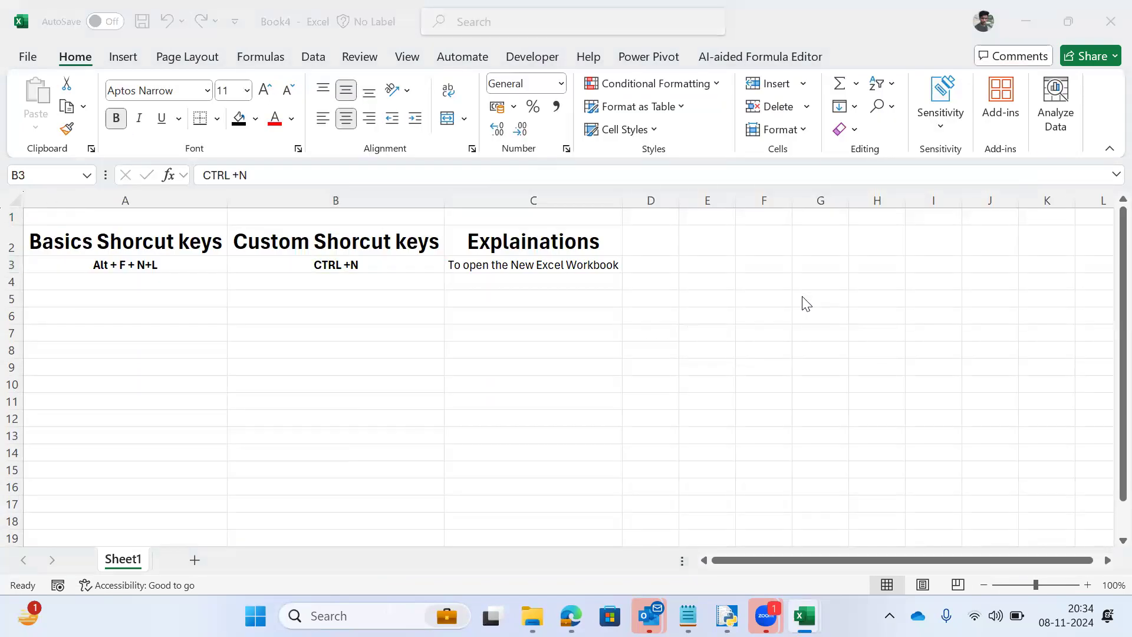
Step: Return to Excel Batch 12 and select the Window + R and CTRL +N entries in B2:B3
{"action": "key", "text": "alt+Tab"}
{"action": "key", "text": "alt+Tab"}
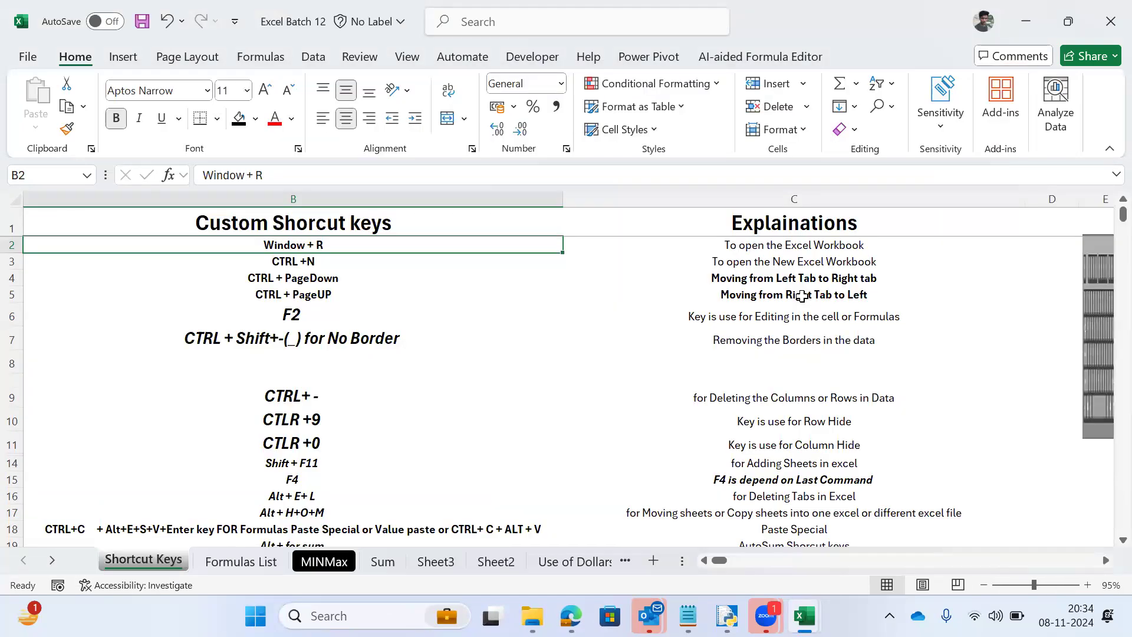
{"action": "key", "text": "alt+Tab"}
{"action": "key", "text": "alt+Tab"}
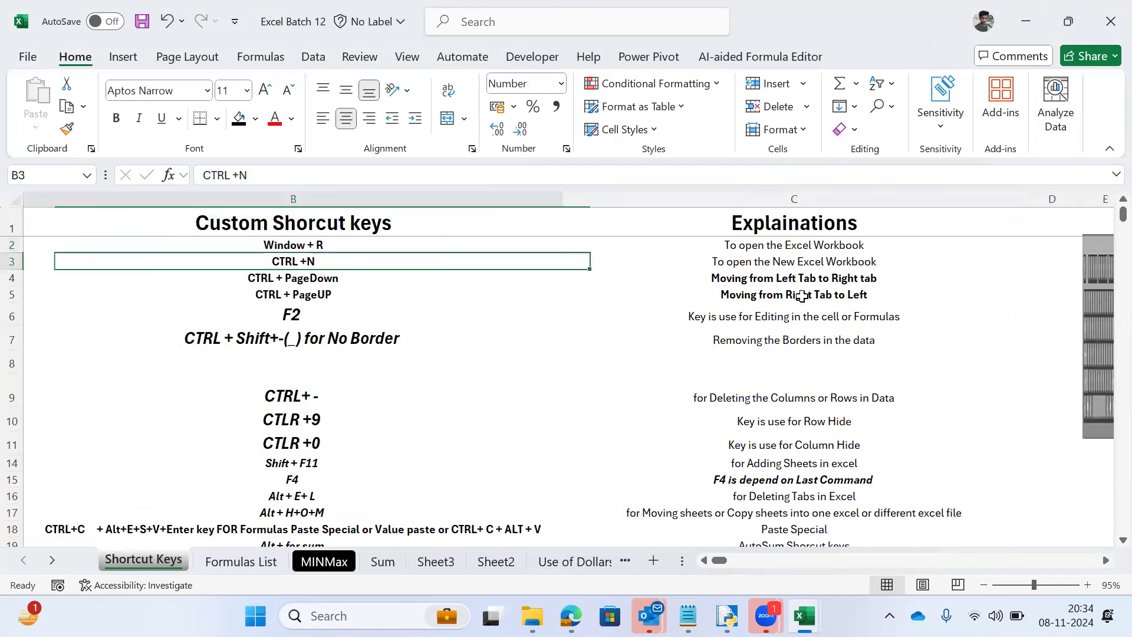
{"action": "scroll", "coordinate": [802, 296], "scroll_direction": "left", "scroll_amount": 3}
{"action": "key", "text": "shift+Down"}
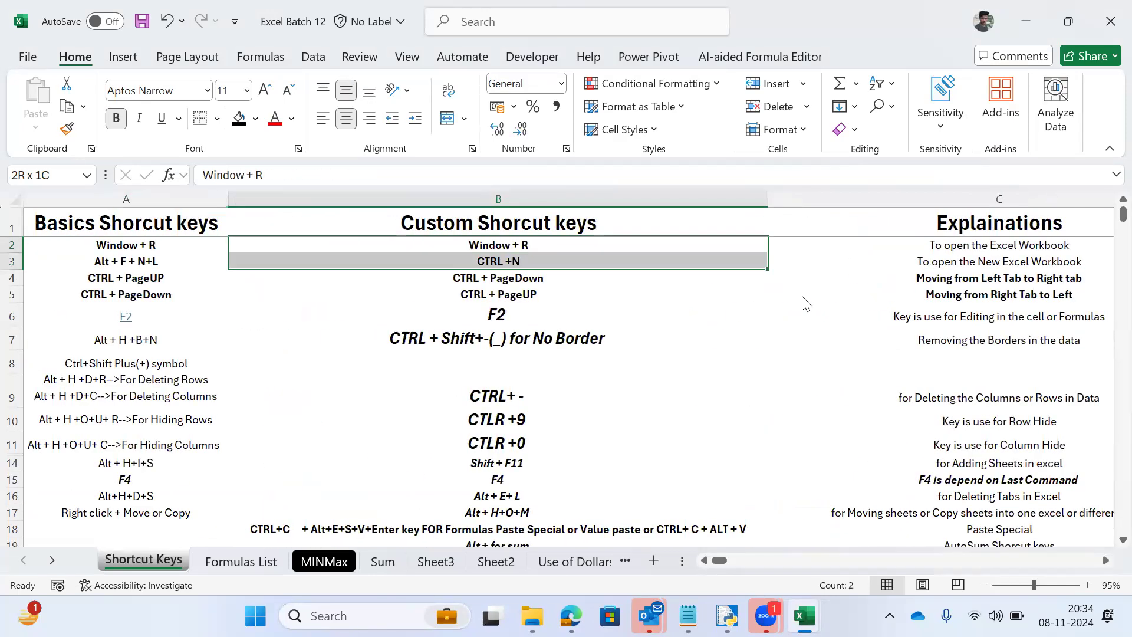
Step: Save Excel Batch 12 and close all open workbooks, discarding the changes in Book4
{"action": "key", "text": "alt+Tab"}
{"action": "key", "text": "alt+Tab"}
{"action": "key", "text": "alt+shift+Tab"}
{"action": "key", "text": "ctrl+s"}
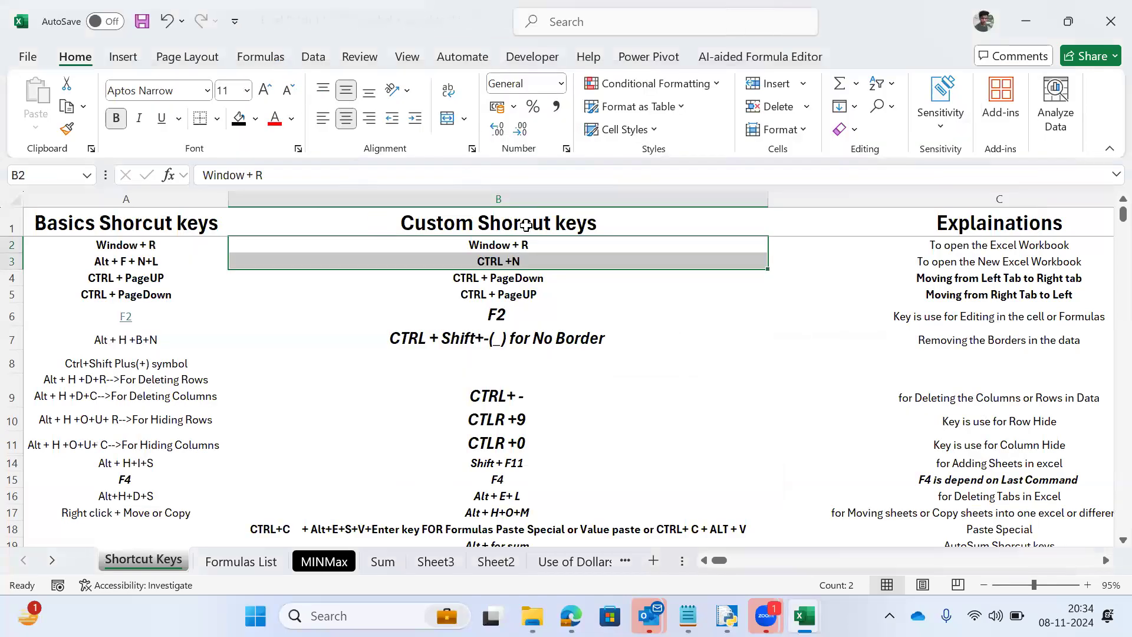
{"action": "left_click", "coordinate": [1108, 22]}
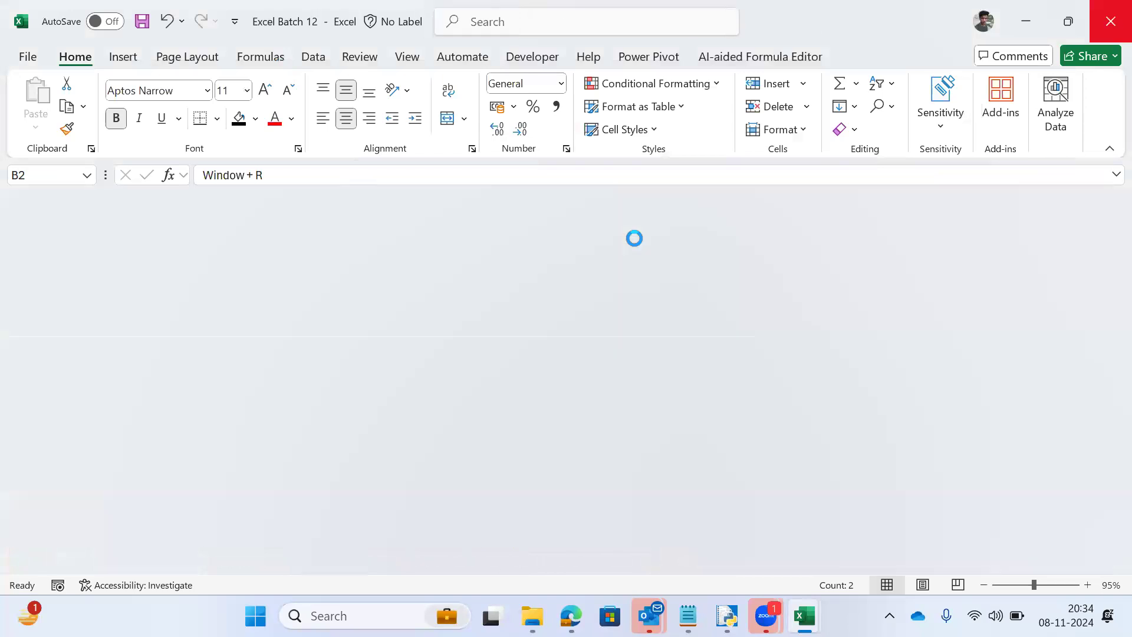
{"action": "left_click", "coordinate": [1108, 20]}
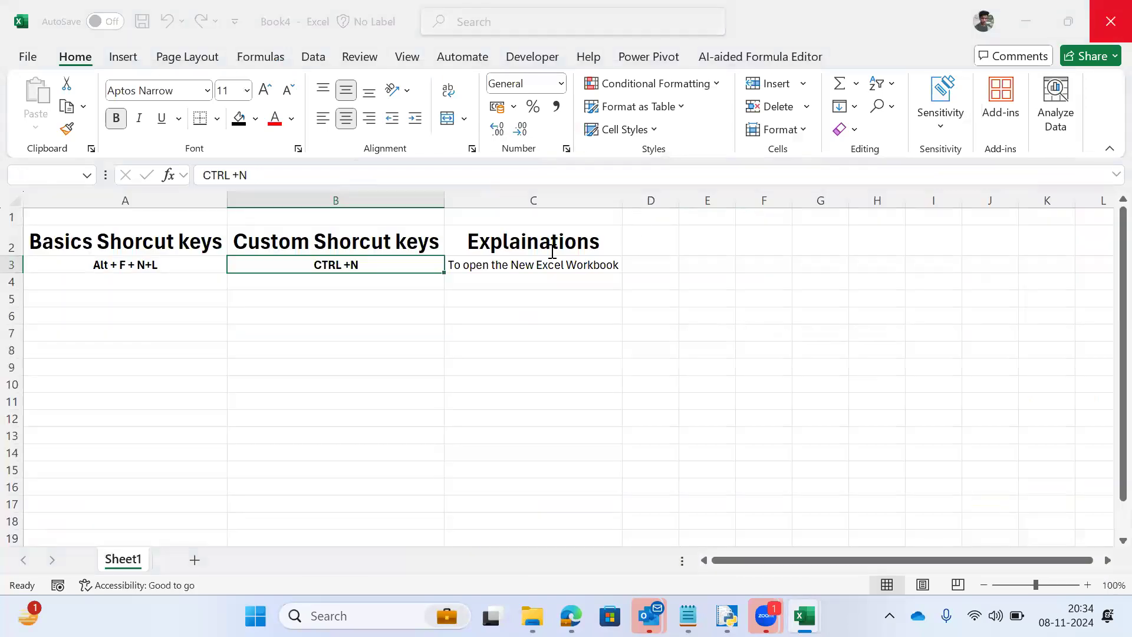
{"action": "left_click", "coordinate": [636, 510]}
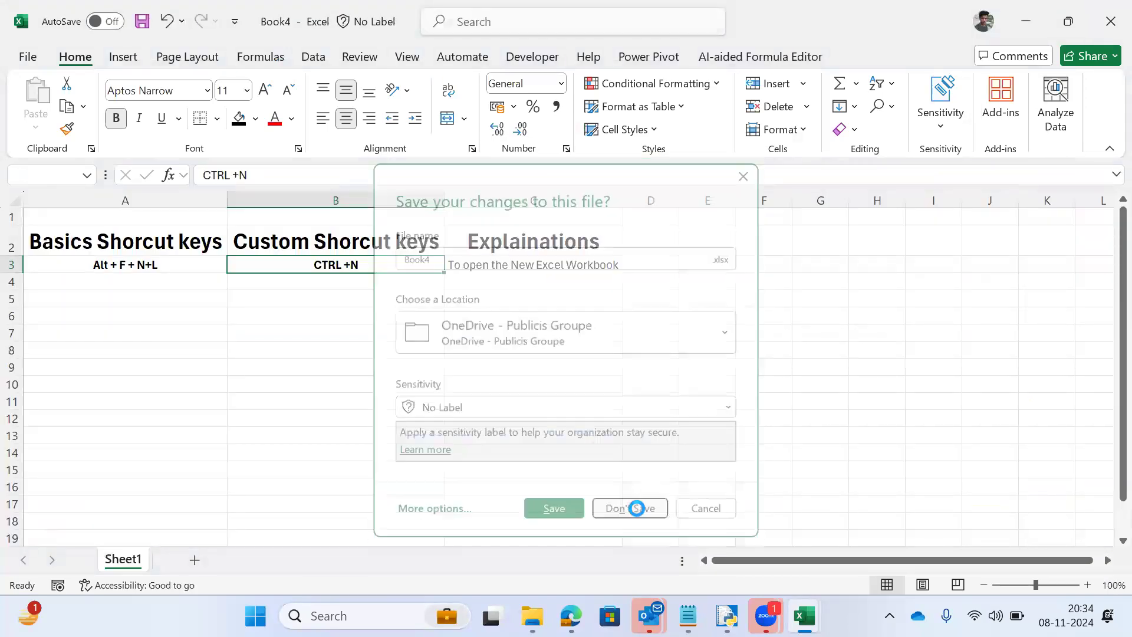
{"action": "left_click", "coordinate": [1108, 7]}
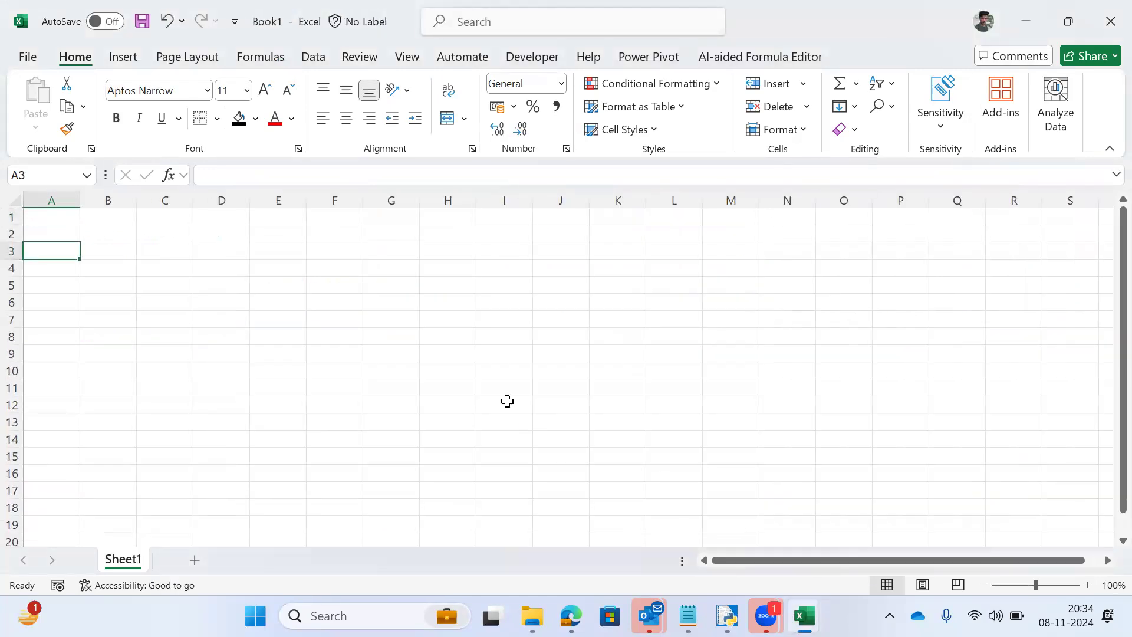
{"action": "left_click", "coordinate": [1108, 13]}
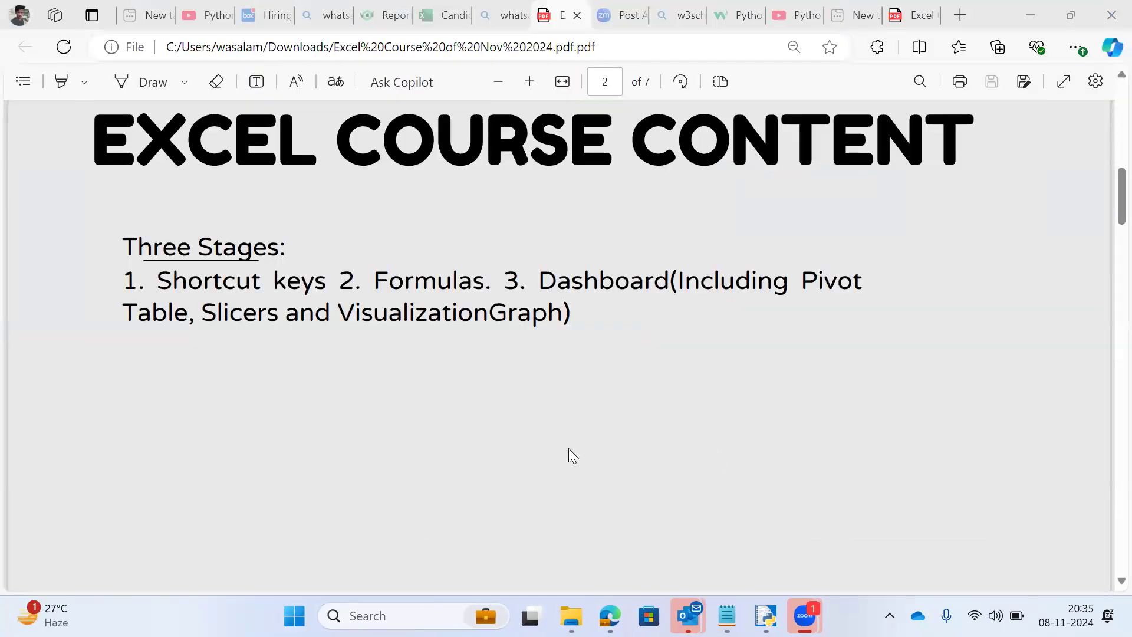
Step: Show the desktop and the file explorer, launch Excel by running "excel" from the Run dialog, and create a blank workbook
{"action": "key", "text": "super+d"}
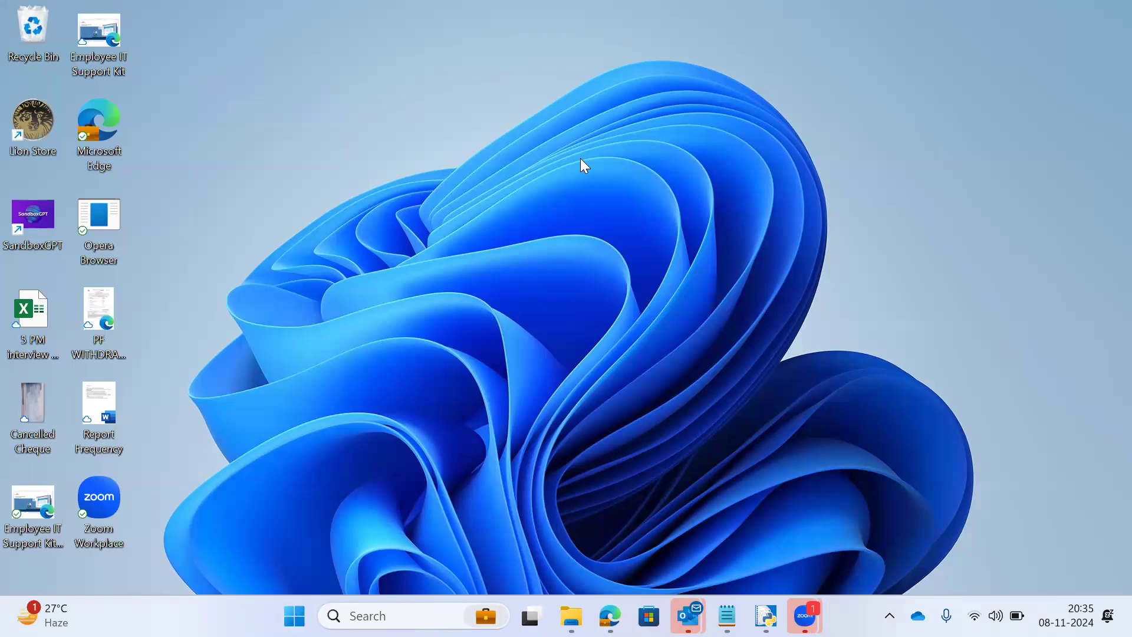
{"action": "key", "text": "super+e"}
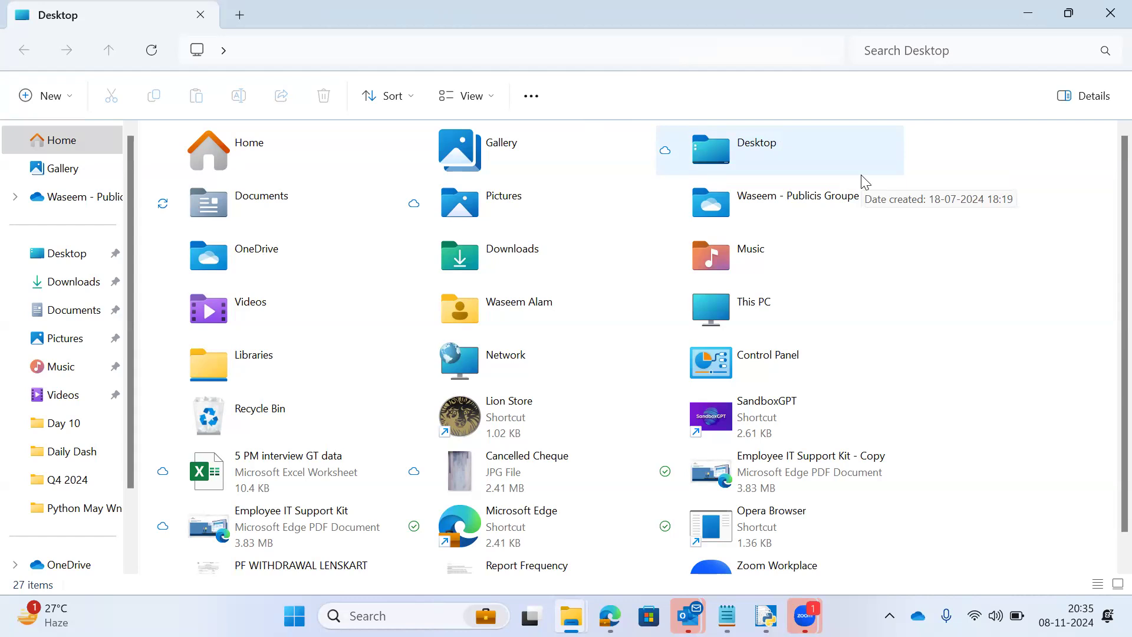
{"action": "key", "text": "super+r"}
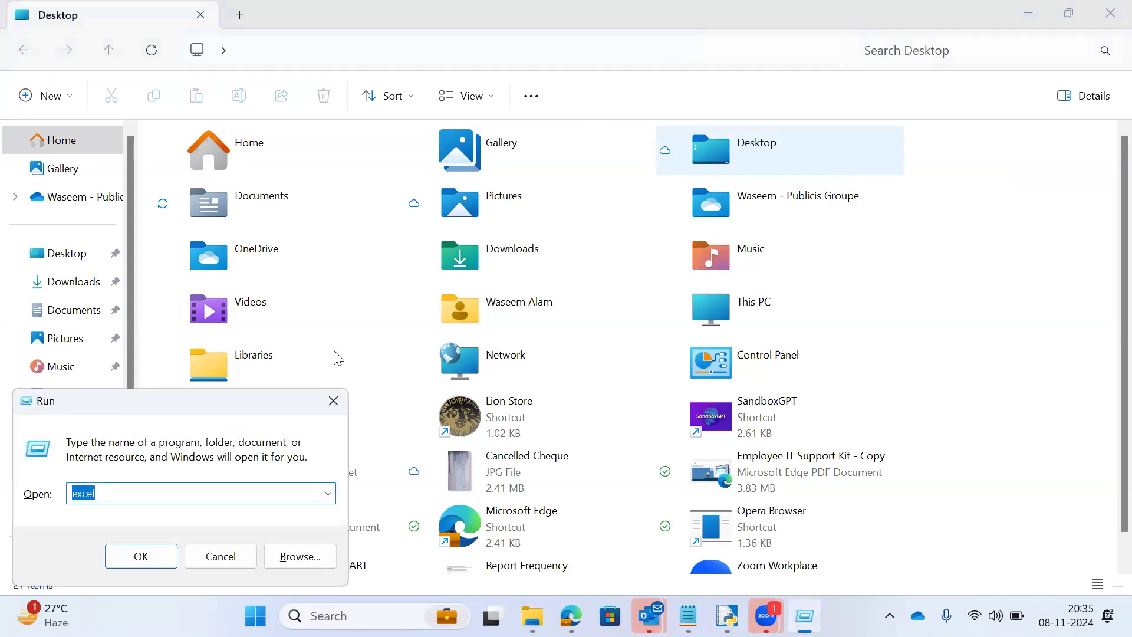
{"action": "left_click", "coordinate": [140, 559]}
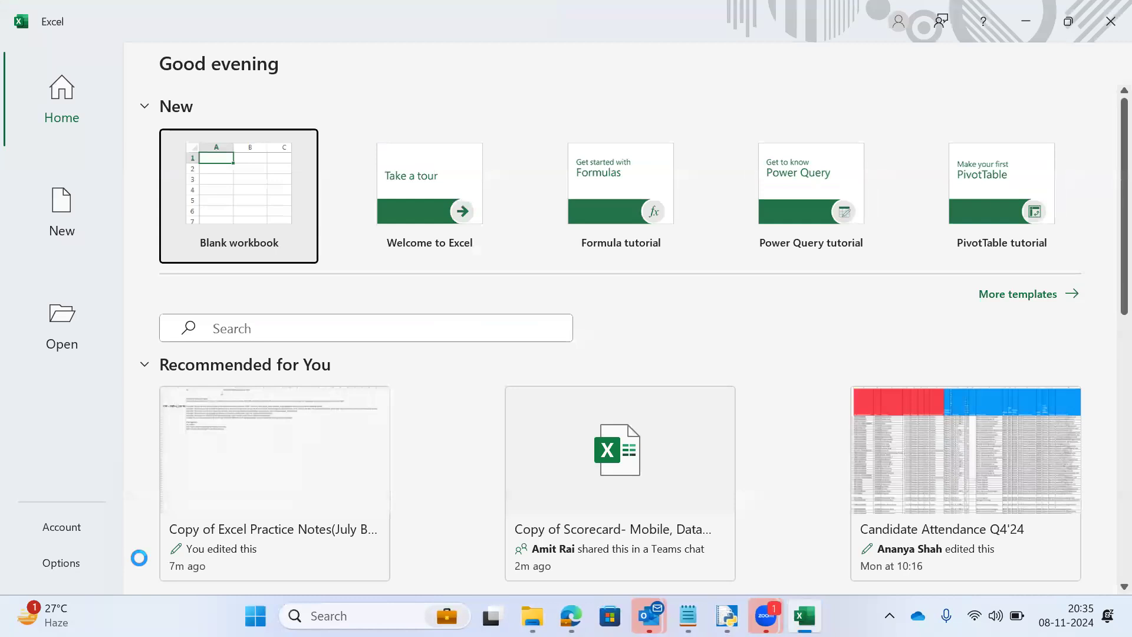
{"action": "key", "text": "Return"}
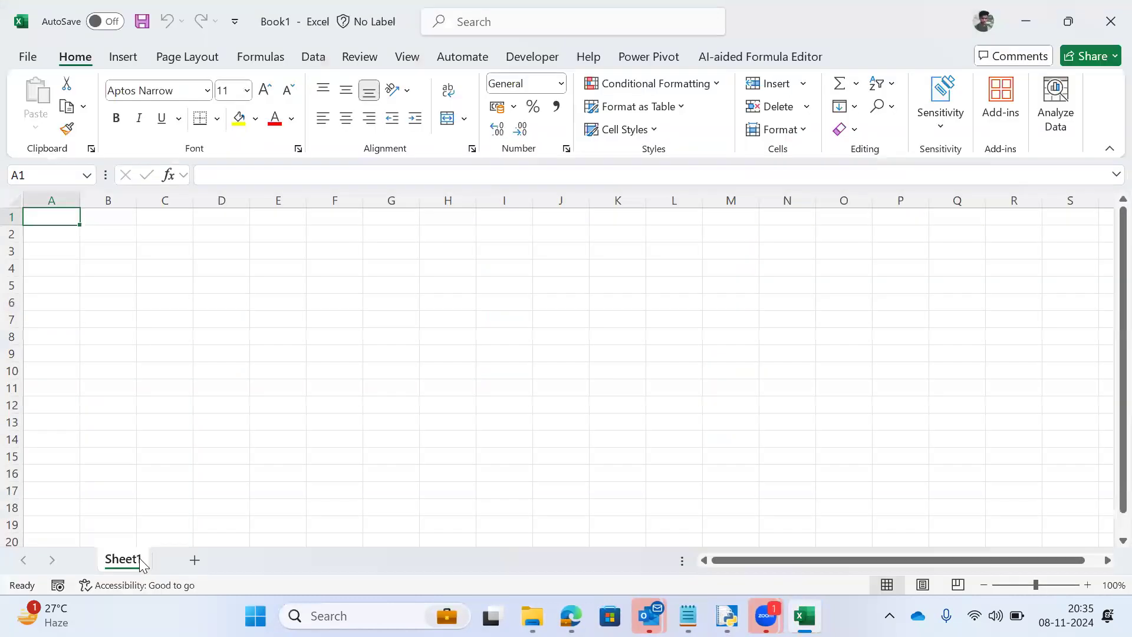
Step: Move between cells in Book1, create two more workbooks with the new-workbook shortcut, and select cell D3 in Book3
{"action": "left_click", "coordinate": [188, 262]}
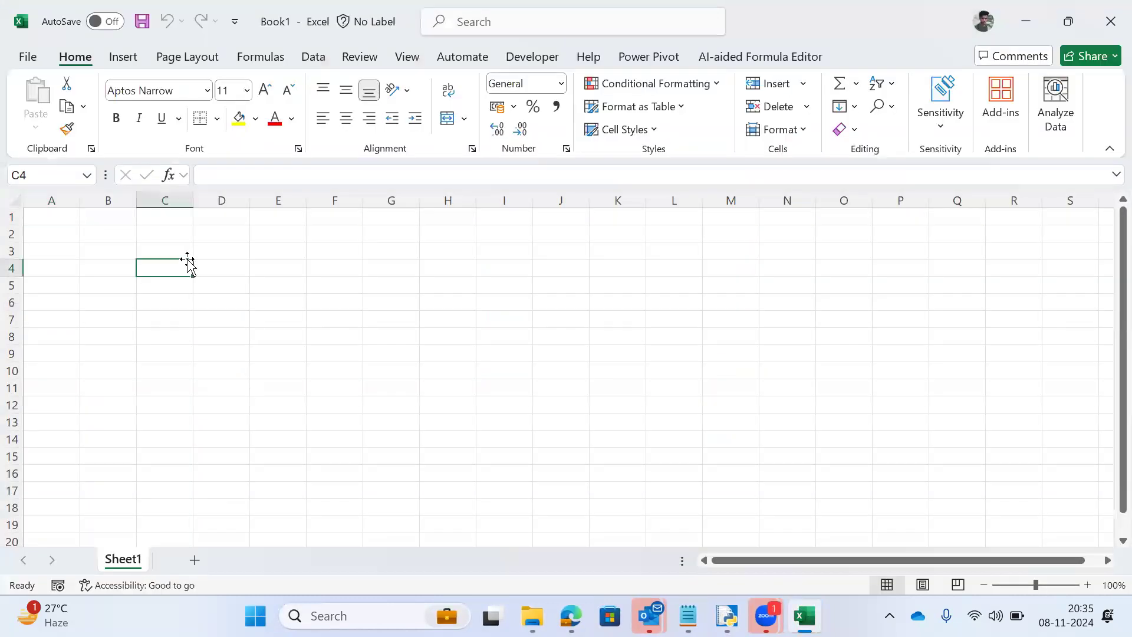
{"action": "key", "text": "Right"}
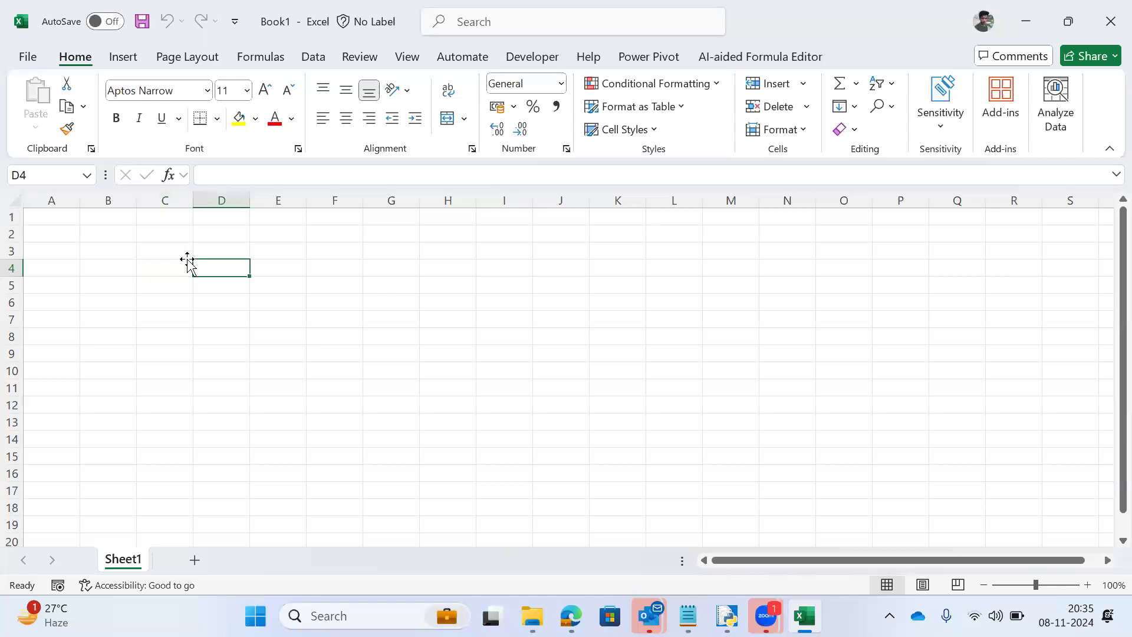
{"action": "key", "text": "Left"}
{"action": "key", "text": "Left"}
{"action": "key", "text": "ctrl+n"}
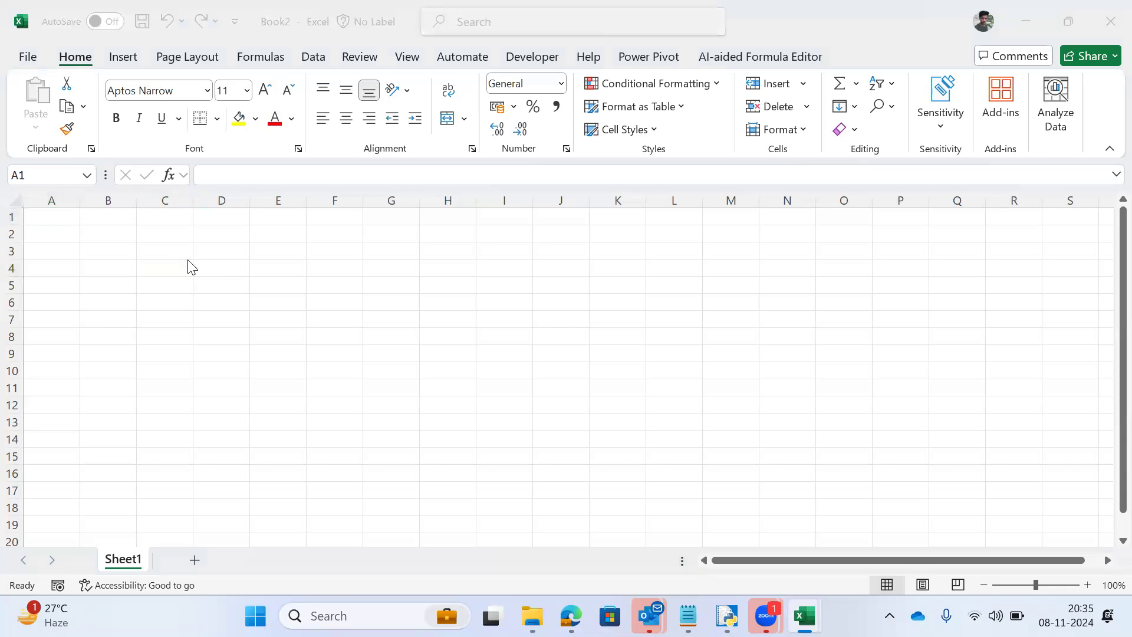
{"action": "key", "text": "Right"}
{"action": "key", "text": "Right"}
{"action": "key", "text": "Down"}
{"action": "key", "text": "Right"}
{"action": "key", "text": "Down"}
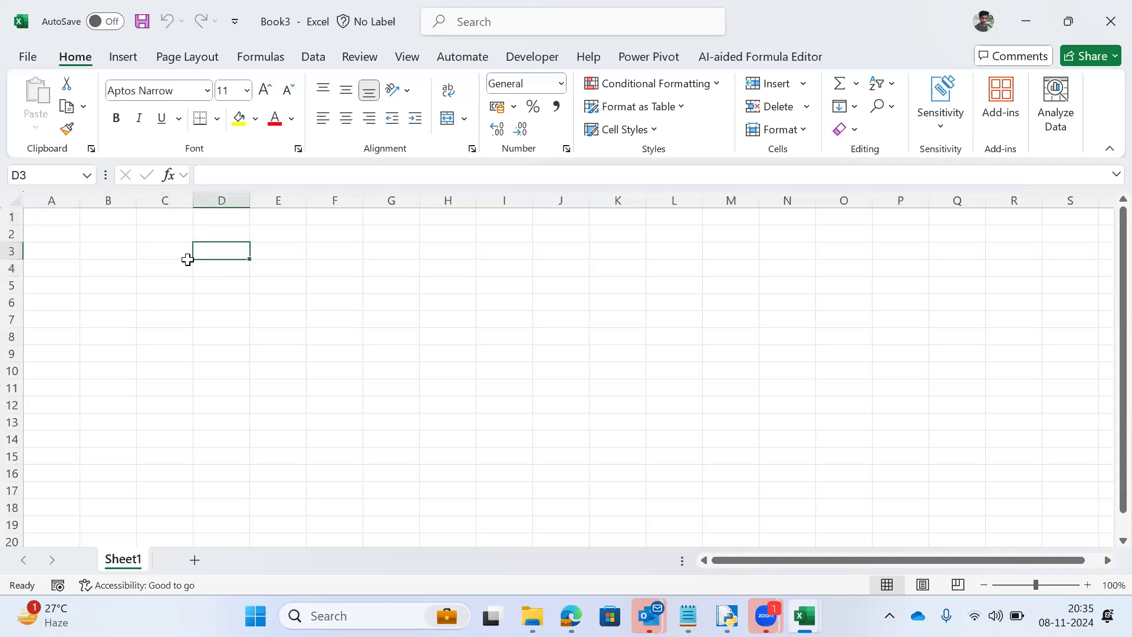
Step: Launch Excel again by running "excel" from the Run dialog, open a blank workbook, and select cell C1
{"action": "key", "text": "super+r"}
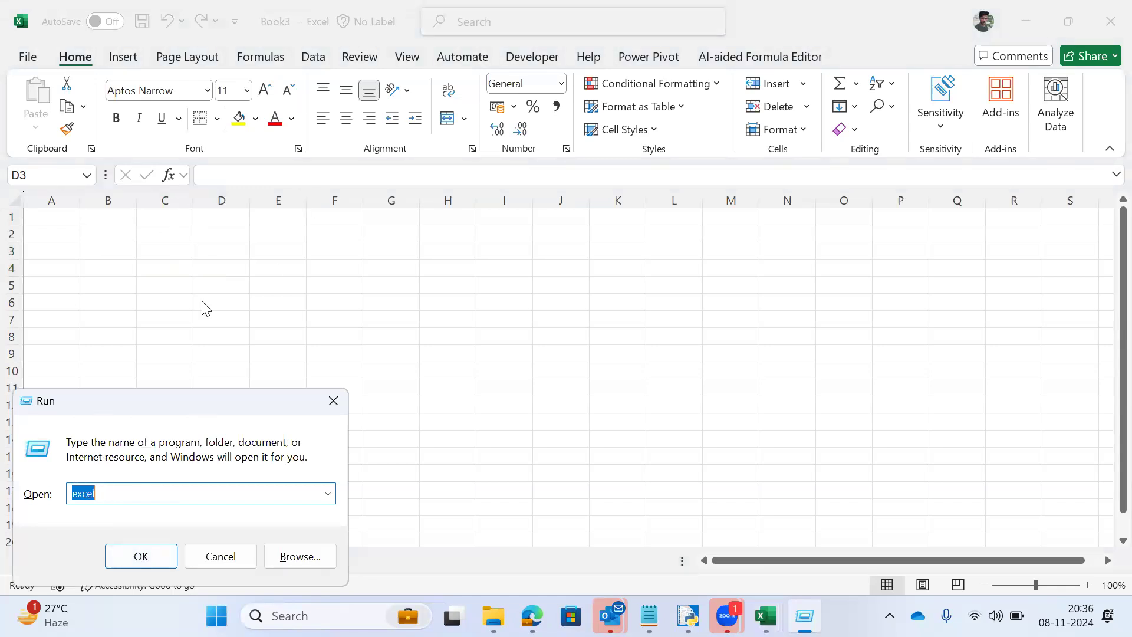
{"action": "left_click", "coordinate": [148, 547]}
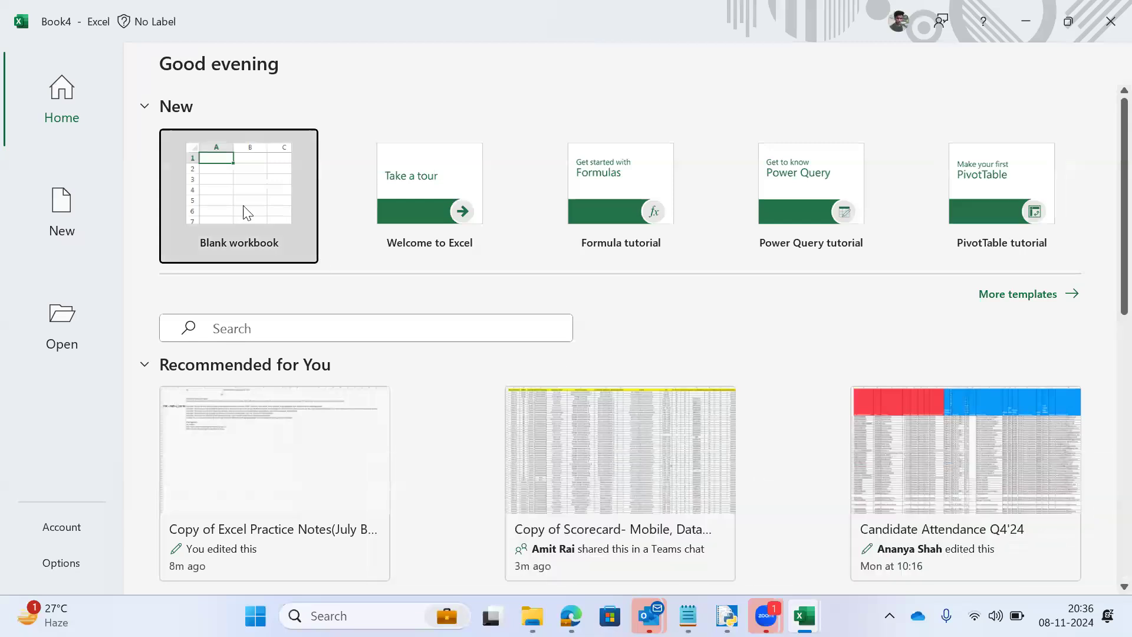
{"action": "left_click", "coordinate": [247, 212]}
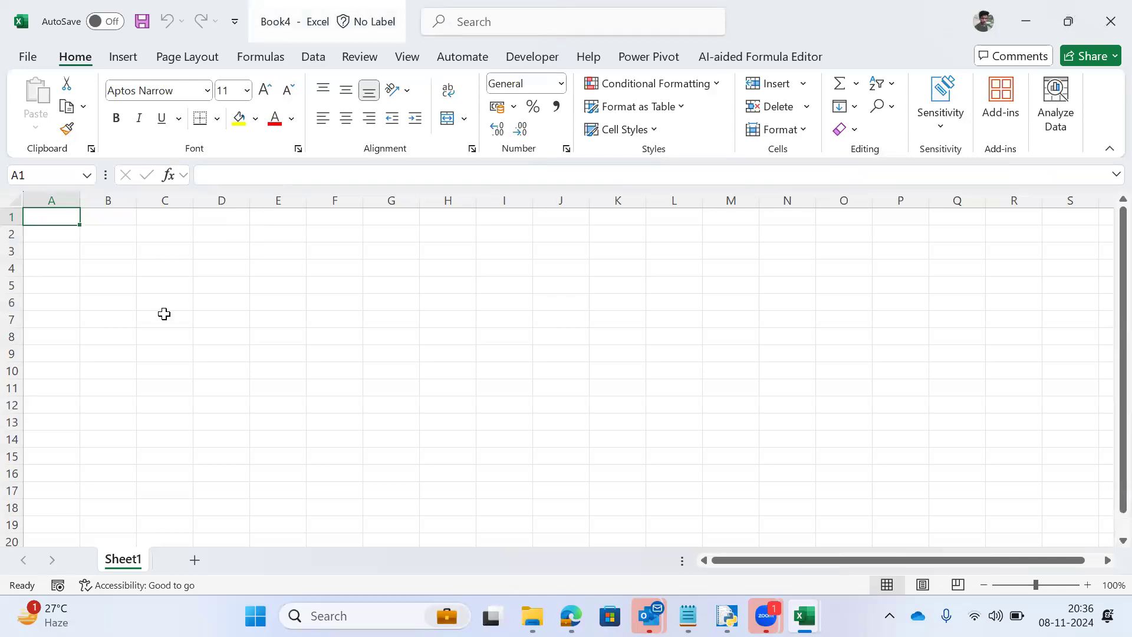
{"action": "left_click", "coordinate": [181, 215]}
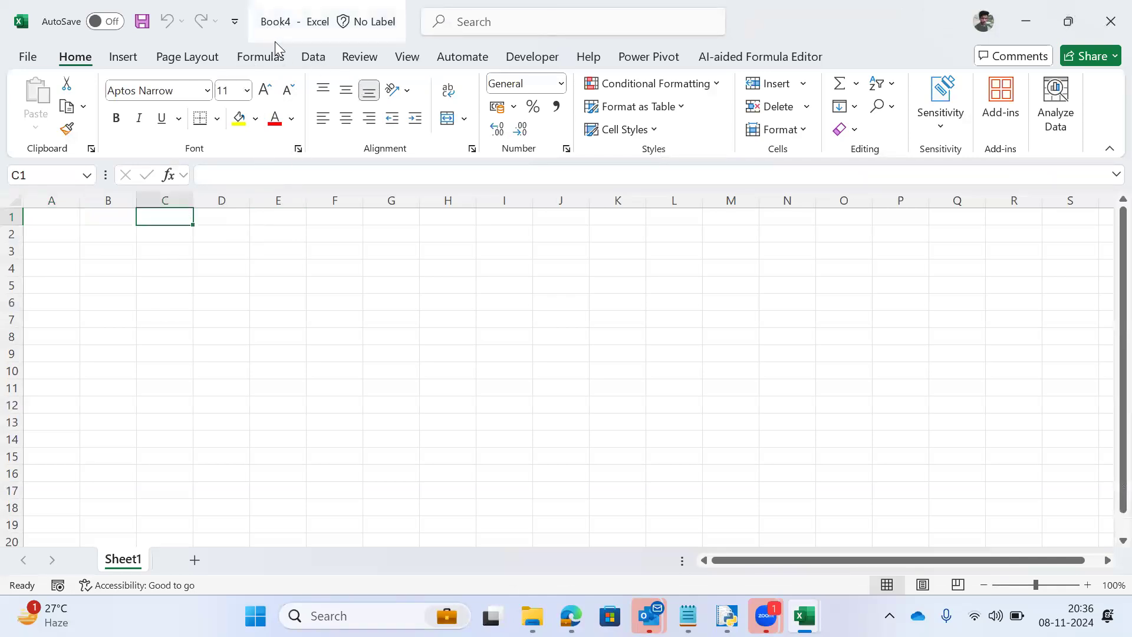
Step: Repeat the "excel" launch from the Run dialog to open one more blank workbook, and select cell D4
{"action": "key", "text": "super+r"}
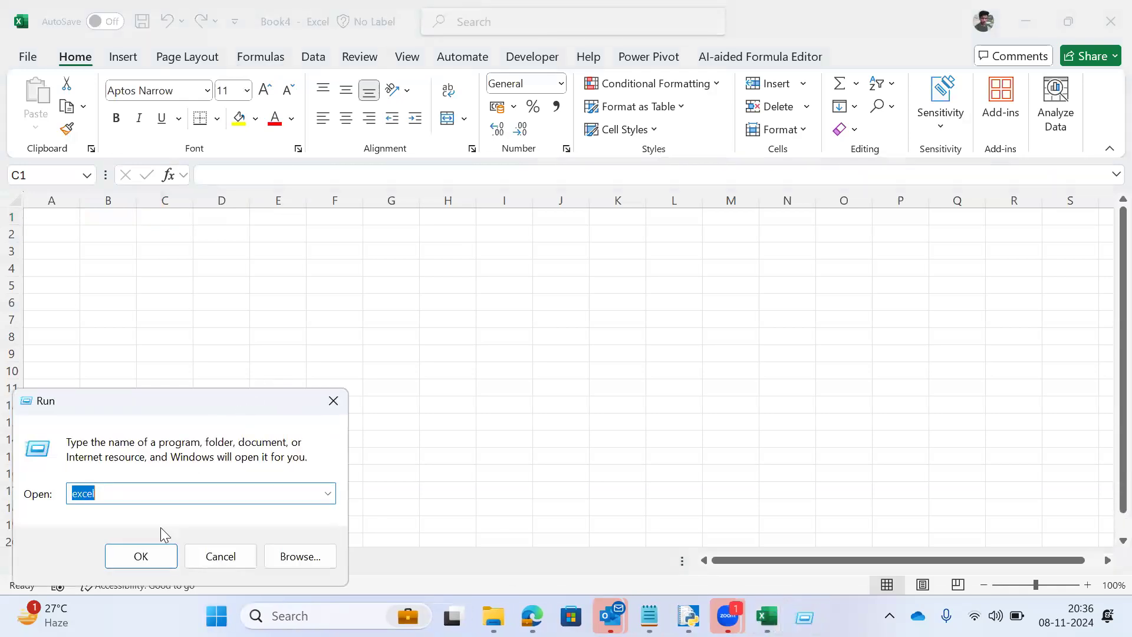
{"action": "left_click", "coordinate": [142, 557]}
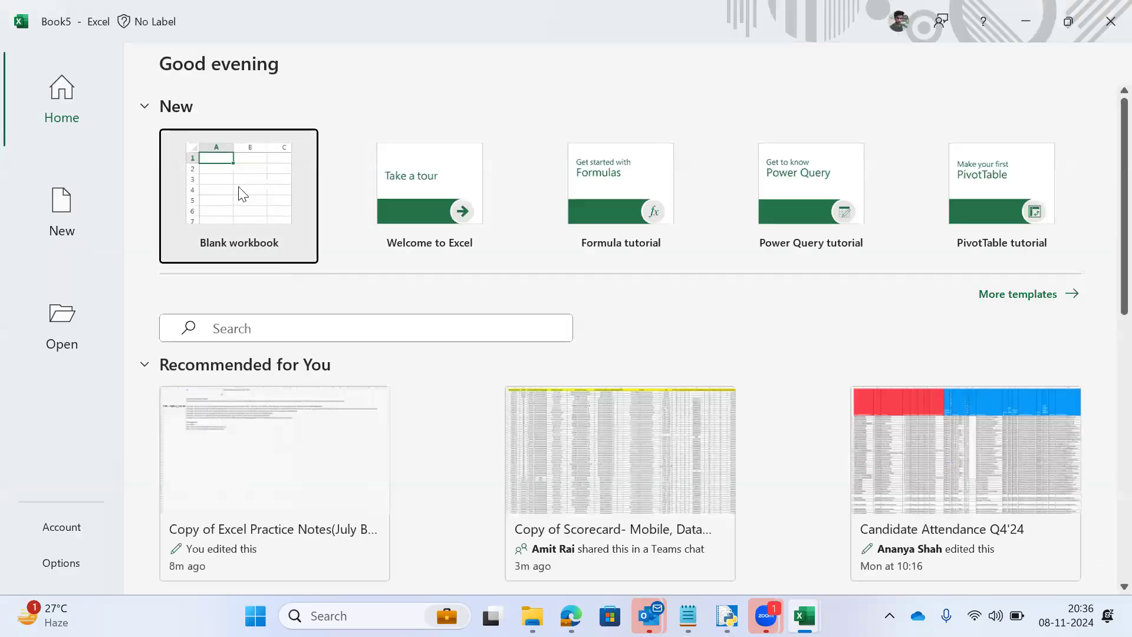
{"action": "left_click", "coordinate": [239, 187]}
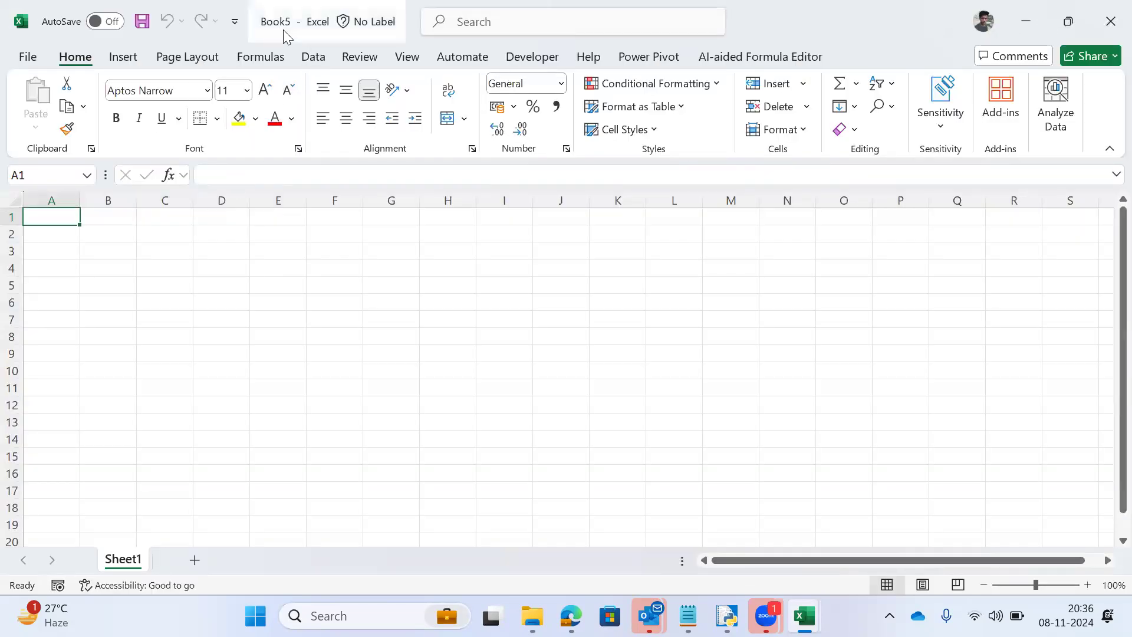
{"action": "left_click", "coordinate": [217, 269]}
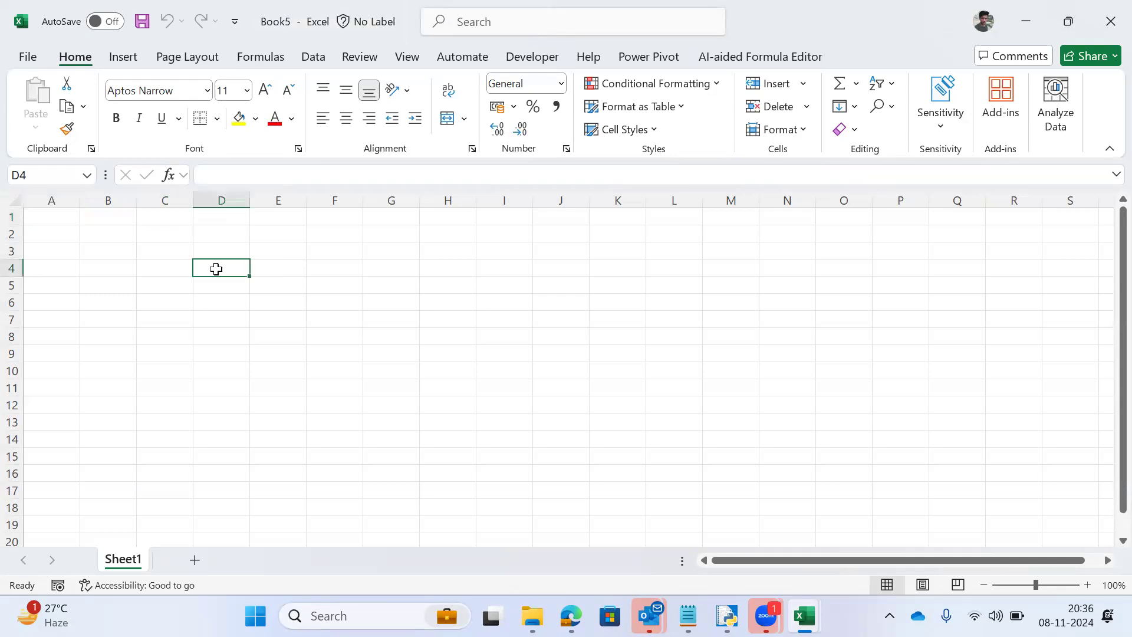
Step: Create another blank workbook from Book5 with the new-workbook shortcut, and switch back and forth between the open windows
{"action": "key", "text": "ctrl+n"}
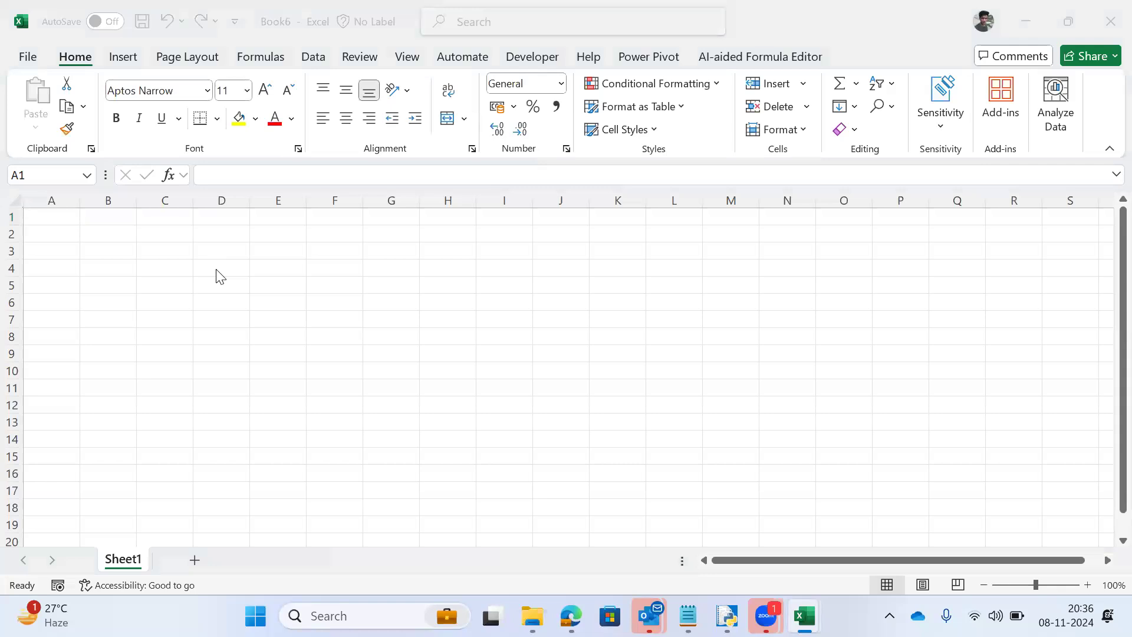
{"action": "key", "text": "alt+Tab"}
{"action": "key", "text": "alt+shift+Tab"}
{"action": "key", "text": "alt+Tab"}
{"action": "key", "text": "alt+shift+Tab"}
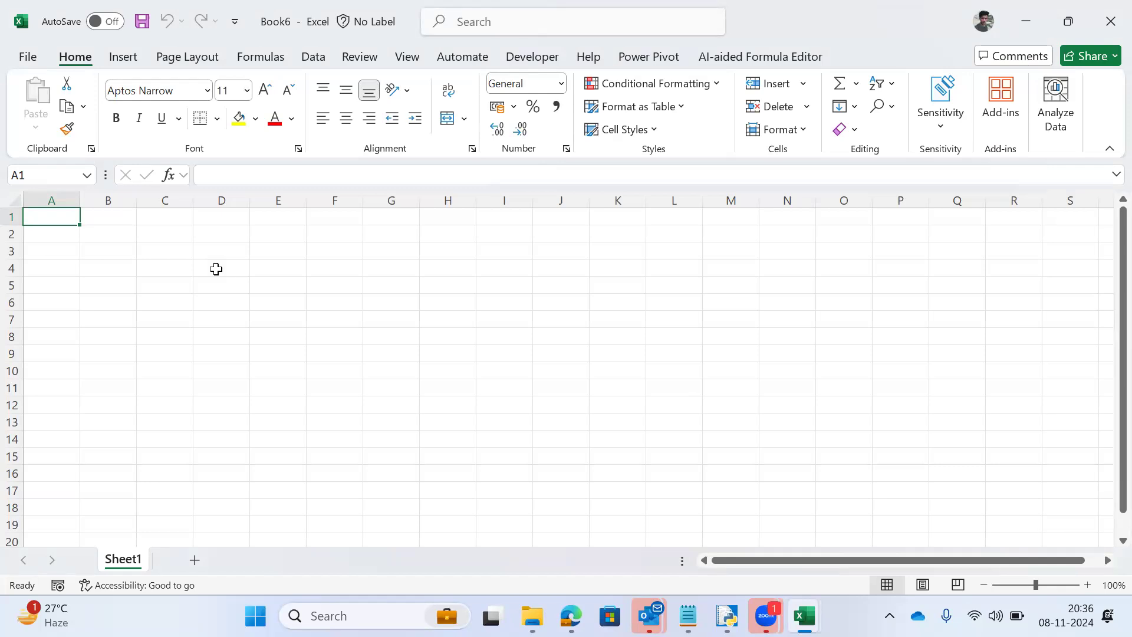
Step: Create another blank workbook from Book6 with the new-workbook shortcut and point out its name in the title
{"action": "key", "text": "ctrl+n"}
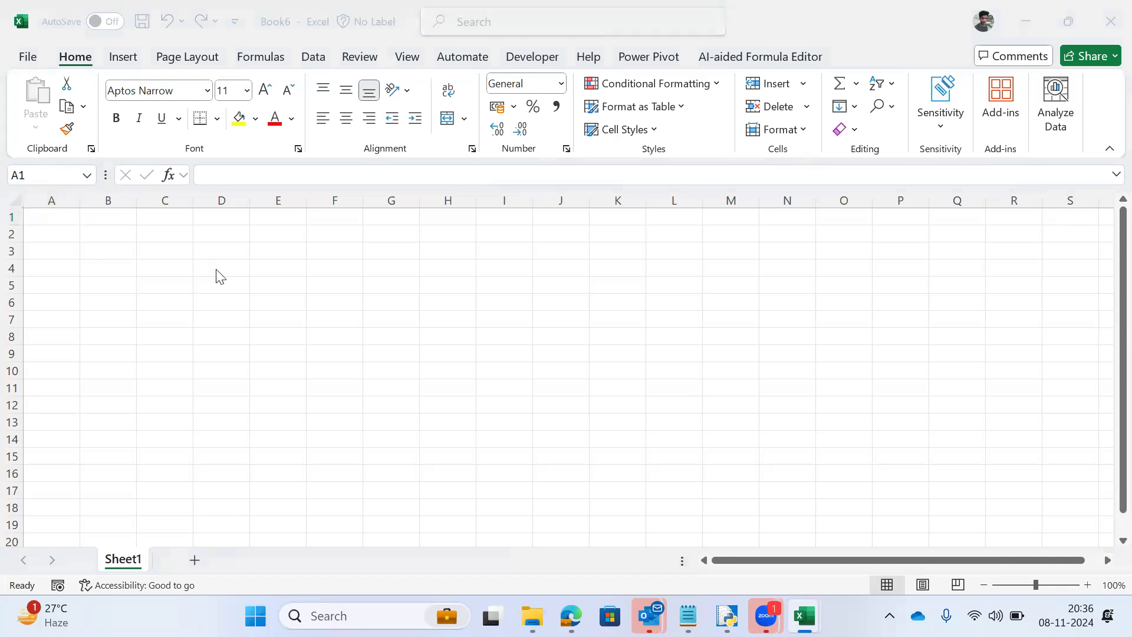
{"action": "key", "text": "alt+Tab"}
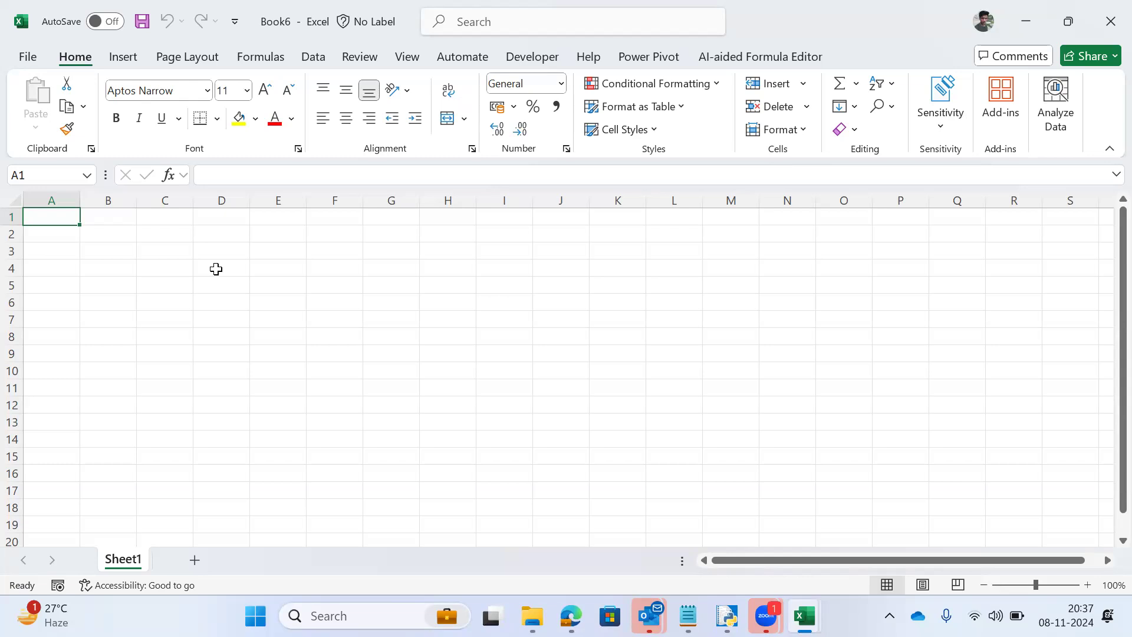
{"action": "key", "text": "ctrl+n"}
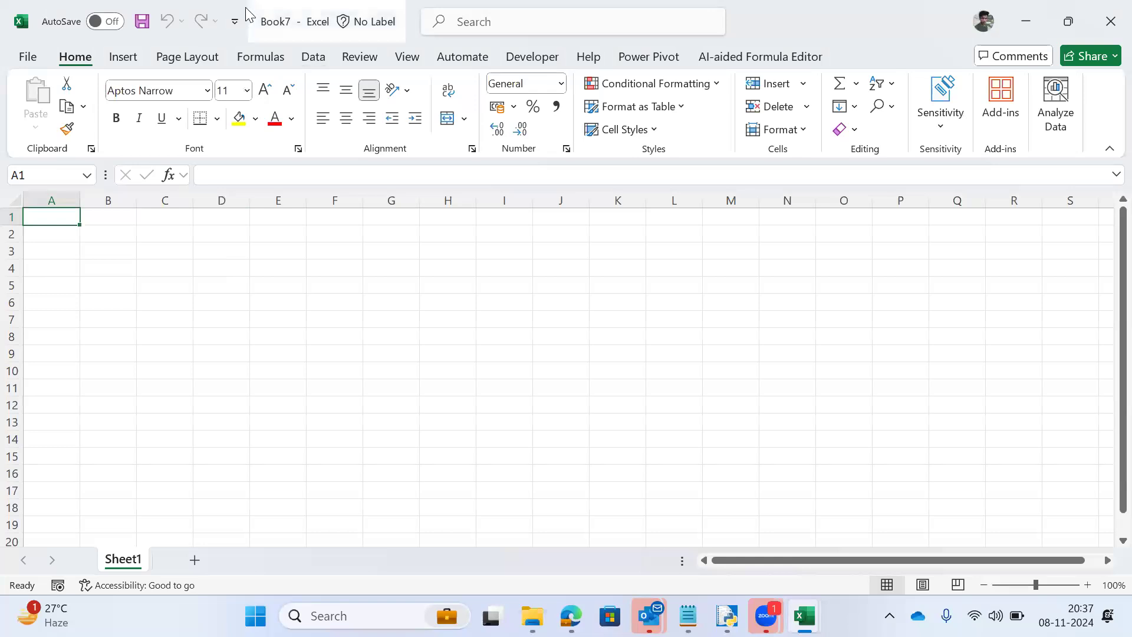
{"action": "left_click", "coordinate": [285, 21]}
Step: Close all the open blank workbooks, from the newest one back to Book1
{"action": "left_click", "coordinate": [1108, 27]}
{"action": "left_click", "coordinate": [1108, 26]}
{"action": "left_click", "coordinate": [1108, 26]}
{"action": "left_click", "coordinate": [1108, 26]}
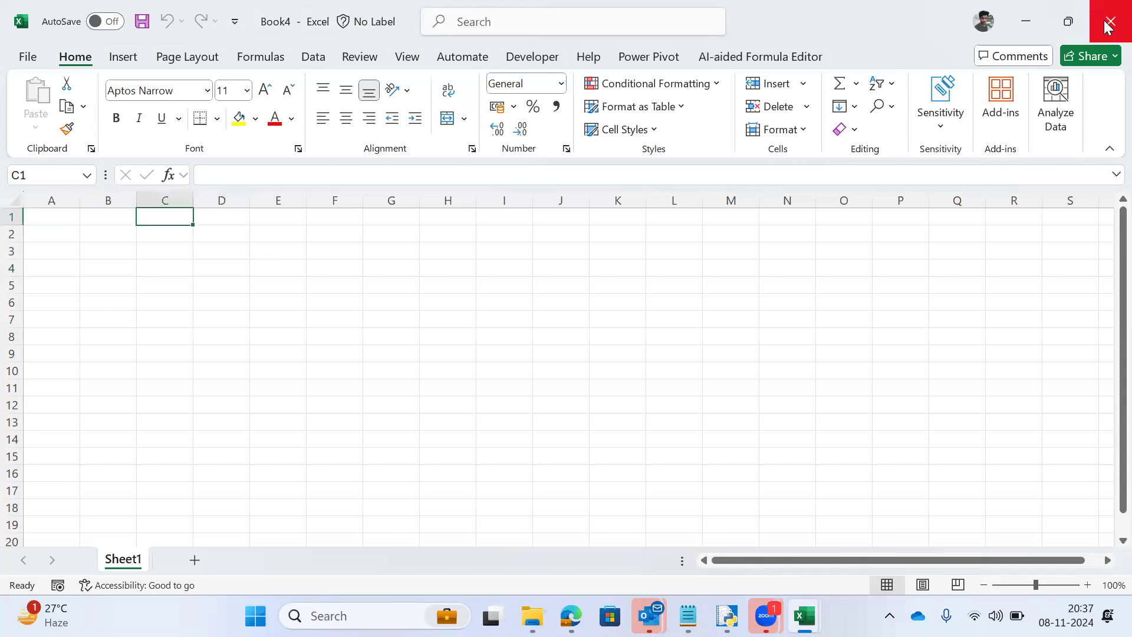
{"action": "left_click", "coordinate": [1108, 26]}
{"action": "left_click", "coordinate": [1108, 26]}
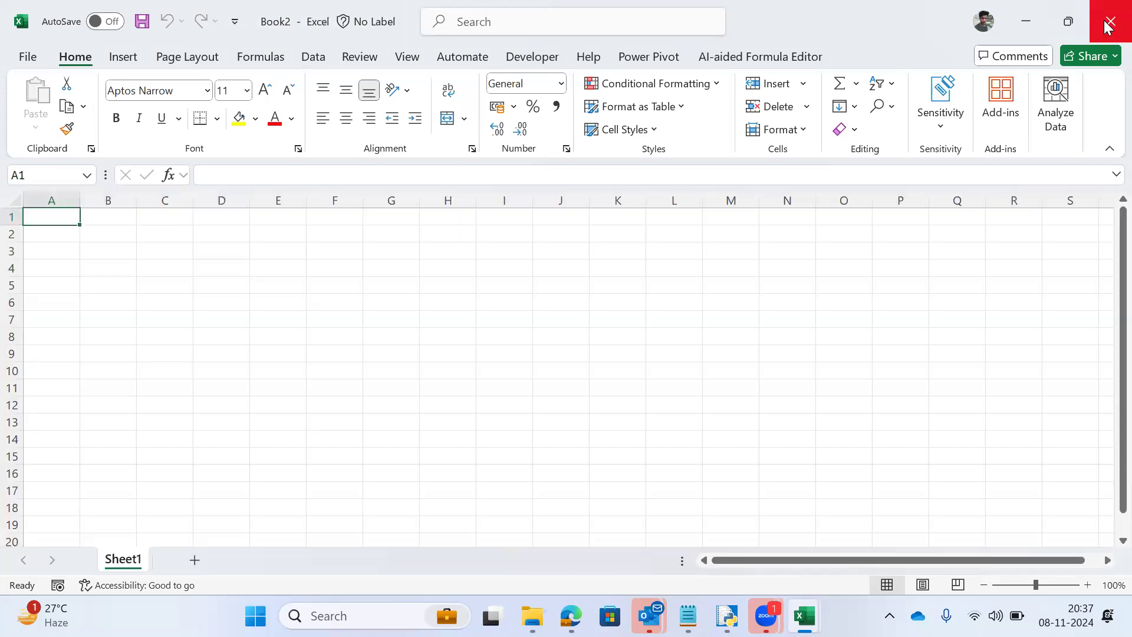
{"action": "left_click", "coordinate": [1108, 27]}
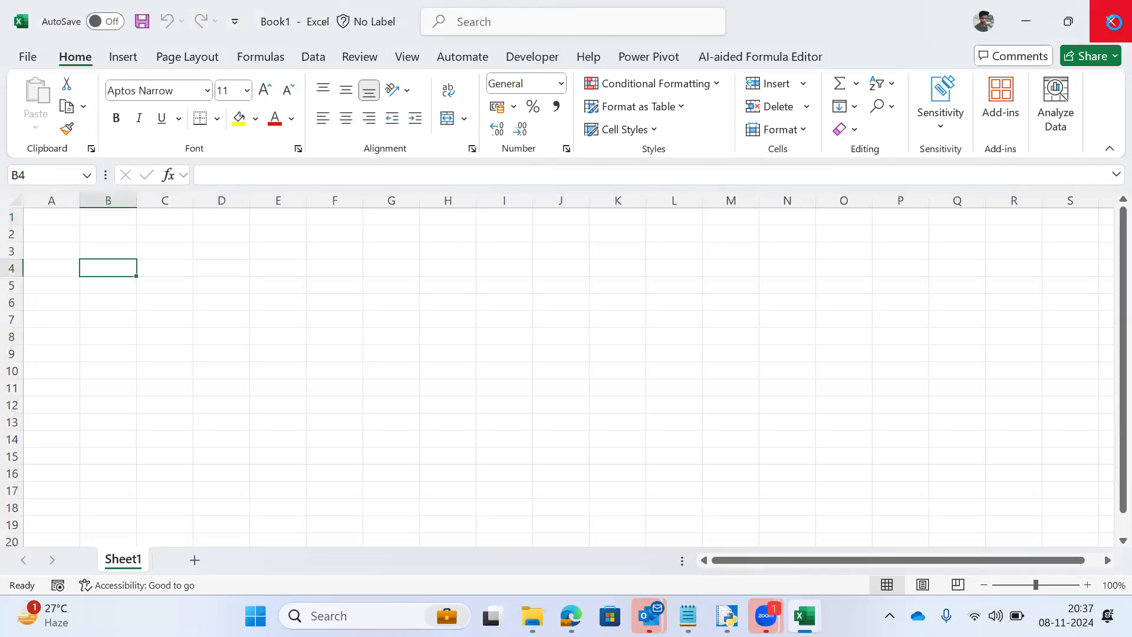
{"action": "left_click", "coordinate": [1112, 22]}
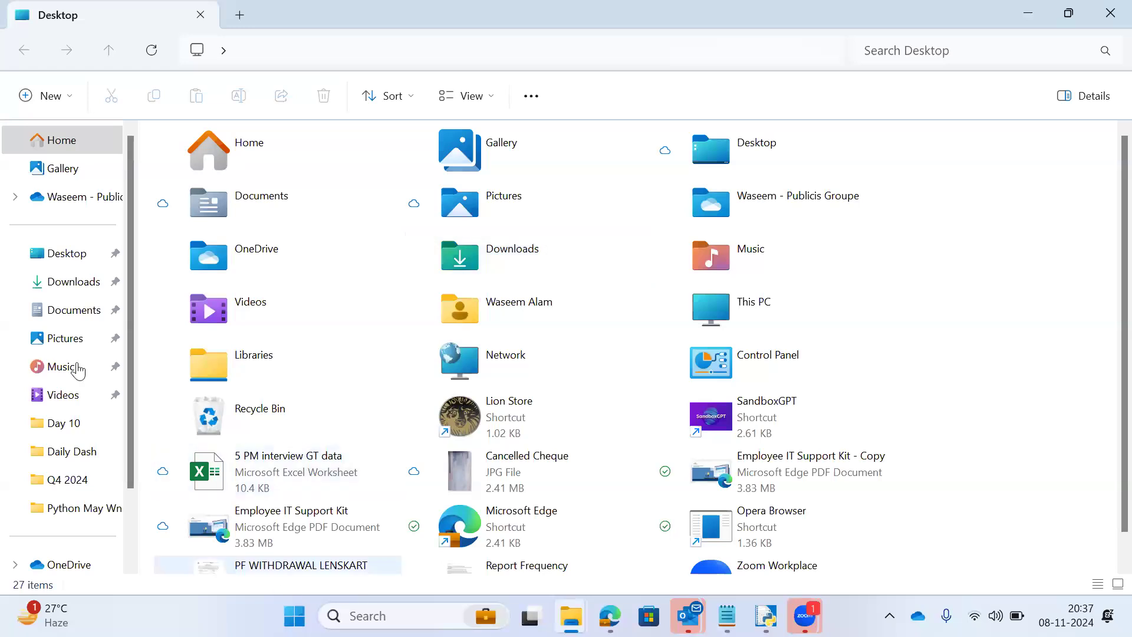
Step: Open the Excel Batch 12 workbook from the Downloads folder, update its external links, and dismiss the workbook performance check
{"action": "left_click", "coordinate": [74, 281]}
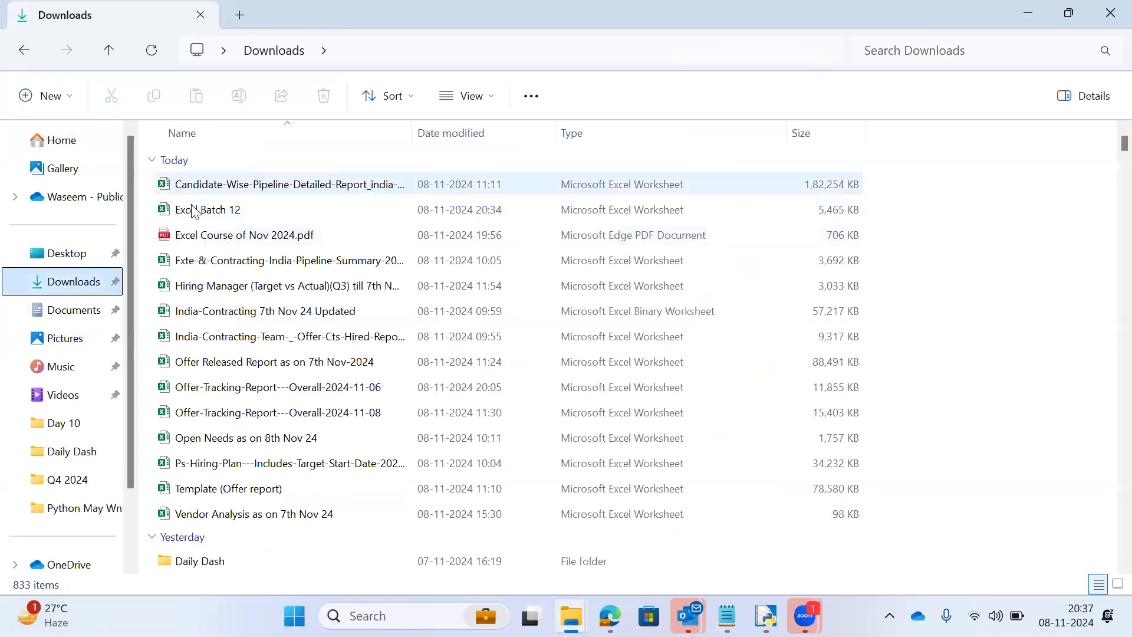
{"action": "left_click", "coordinate": [195, 211]}
{"action": "double_click", "coordinate": [192, 211]}
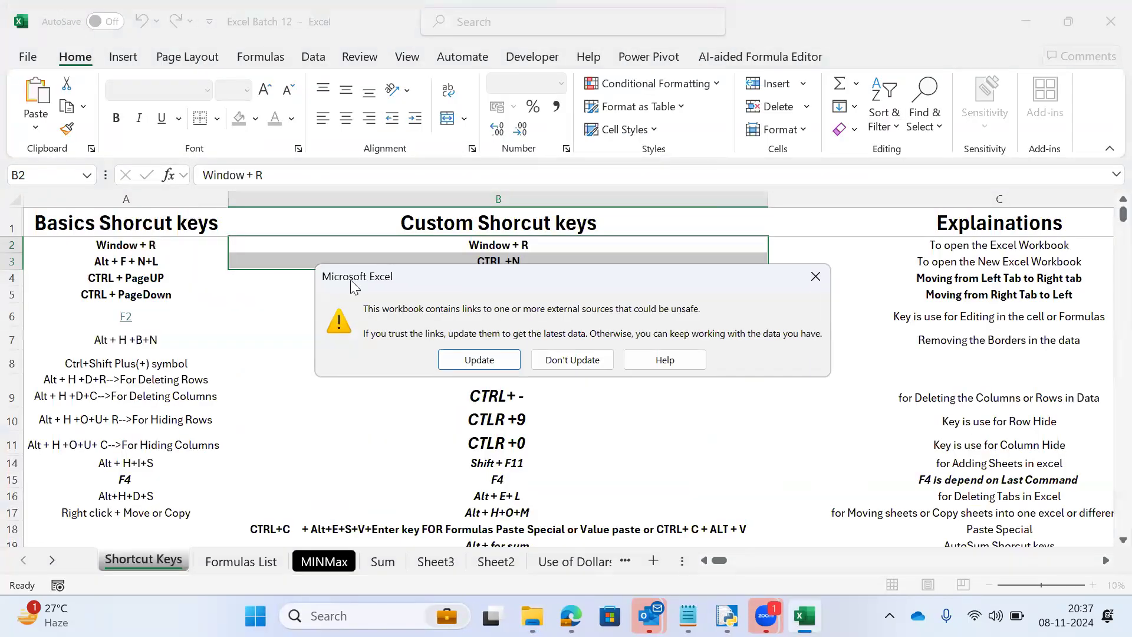
{"action": "left_click", "coordinate": [467, 360]}
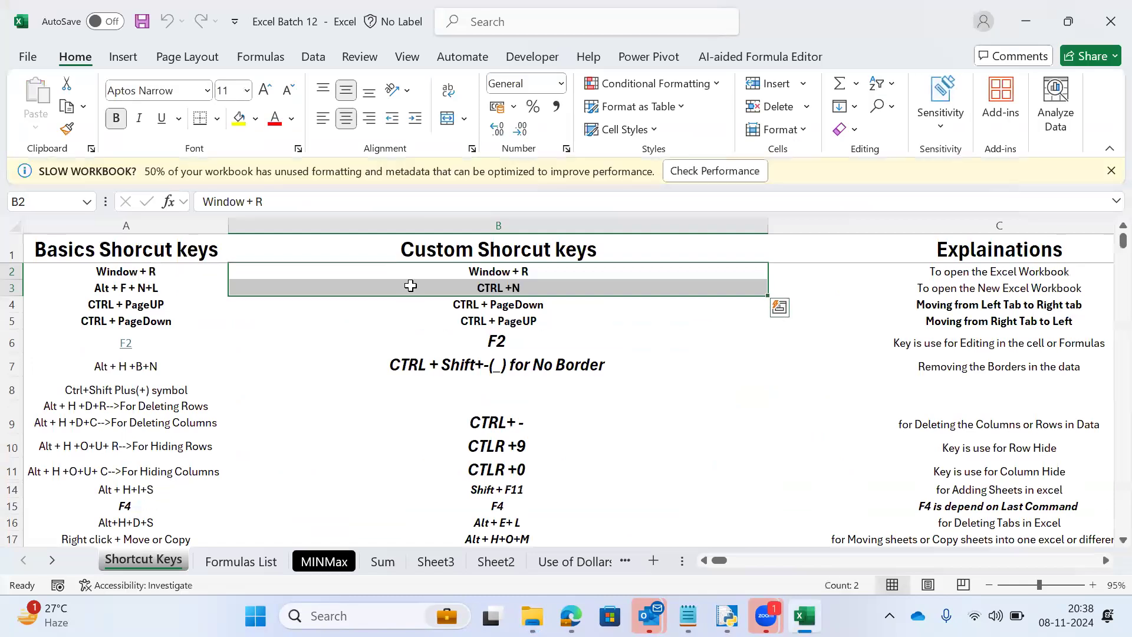
{"action": "left_click", "coordinate": [706, 172]}
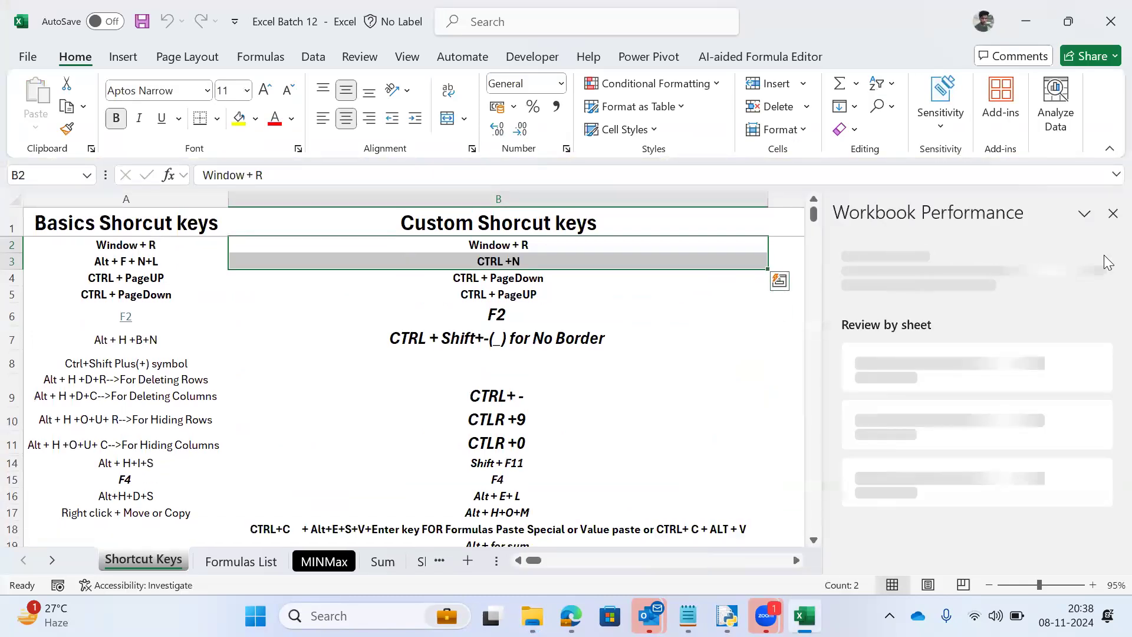
{"action": "left_click", "coordinate": [1113, 213]}
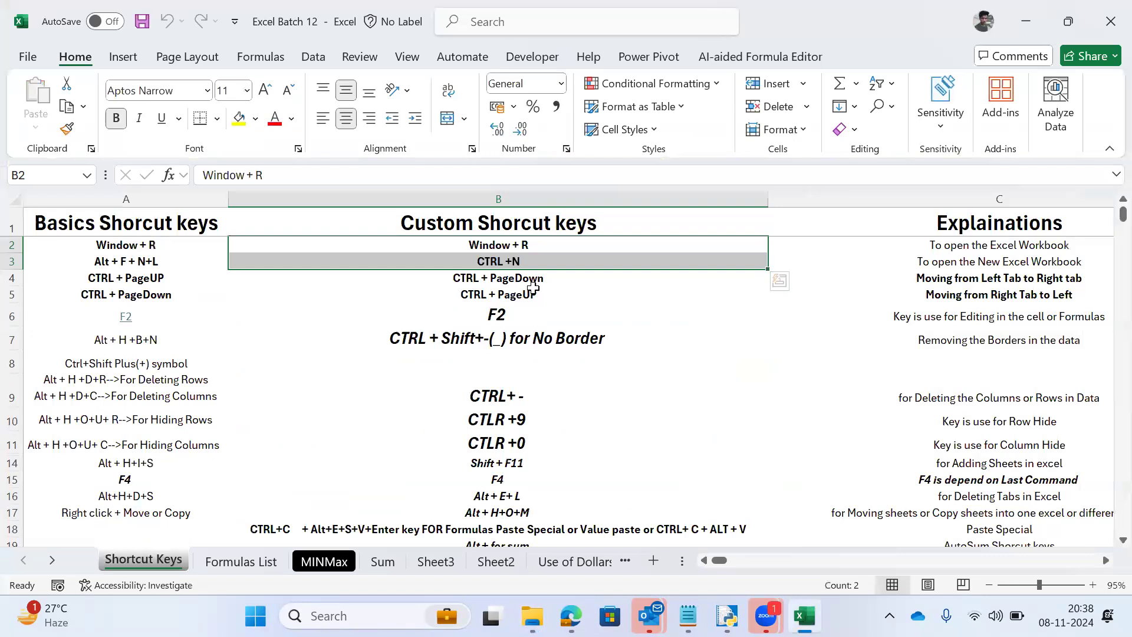
Step: Highlight the Window + R and CTRL +N entries in B2:B3 of the Shortcut Keys sheet and end on B2
{"action": "left_click", "coordinate": [504, 278]}
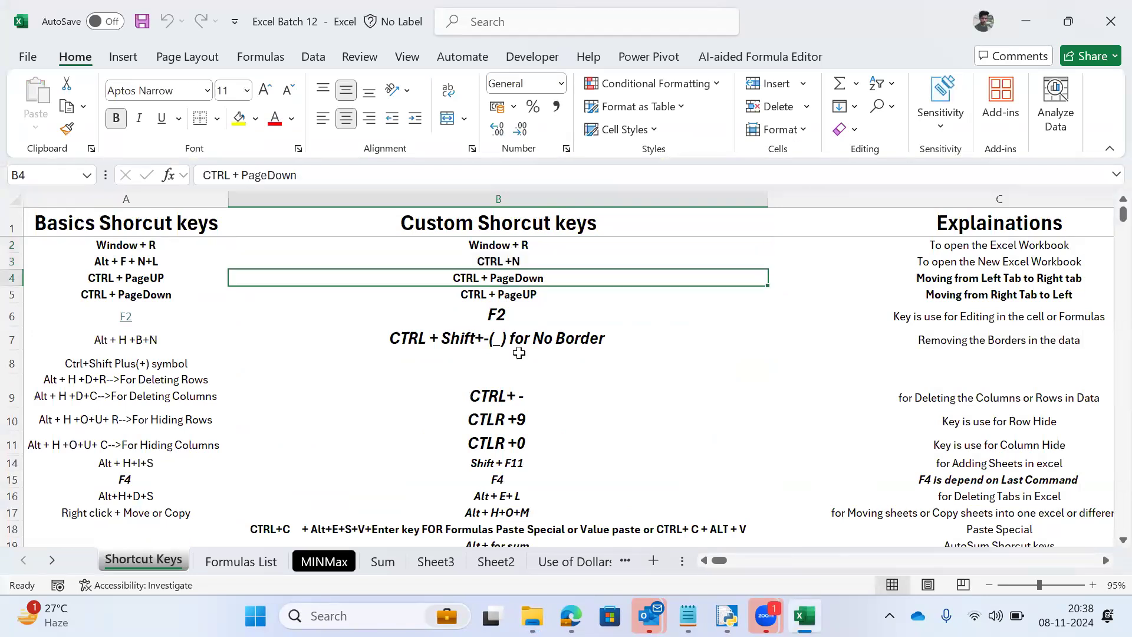
{"action": "key", "text": "Up"}
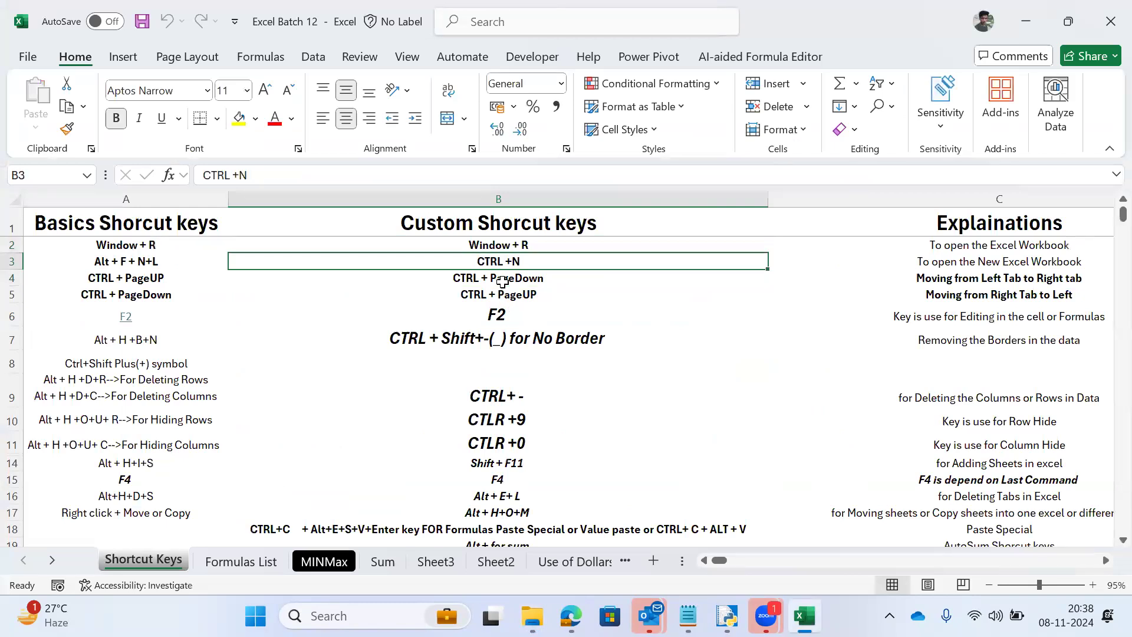
{"action": "key", "text": "shift+Up"}
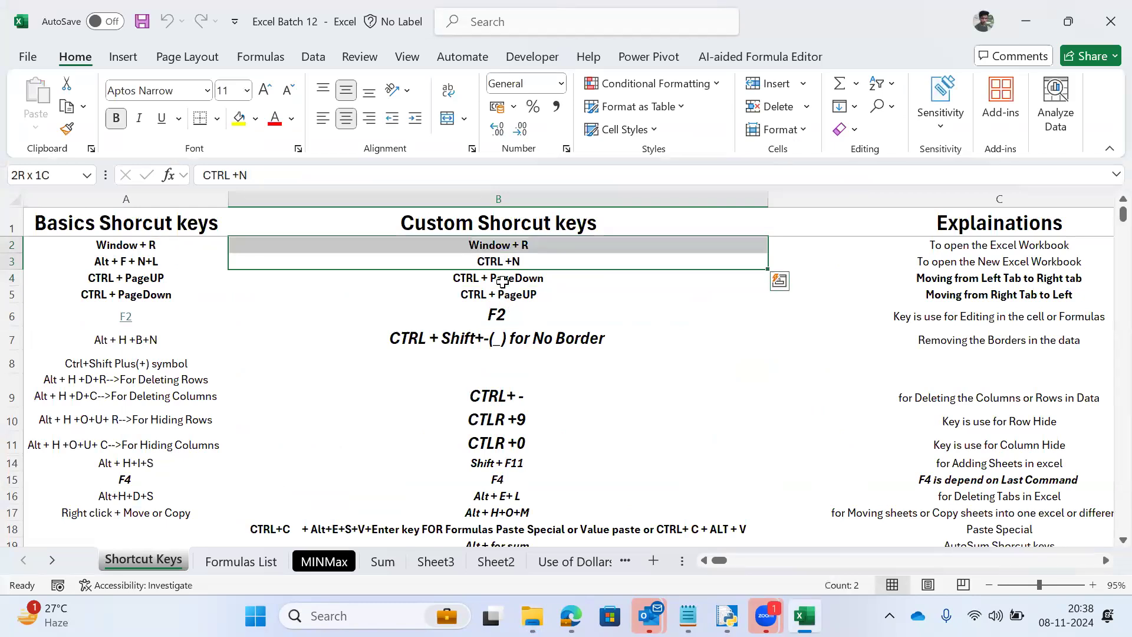
{"action": "left_click", "coordinate": [537, 254]}
{"action": "key", "text": "Up"}
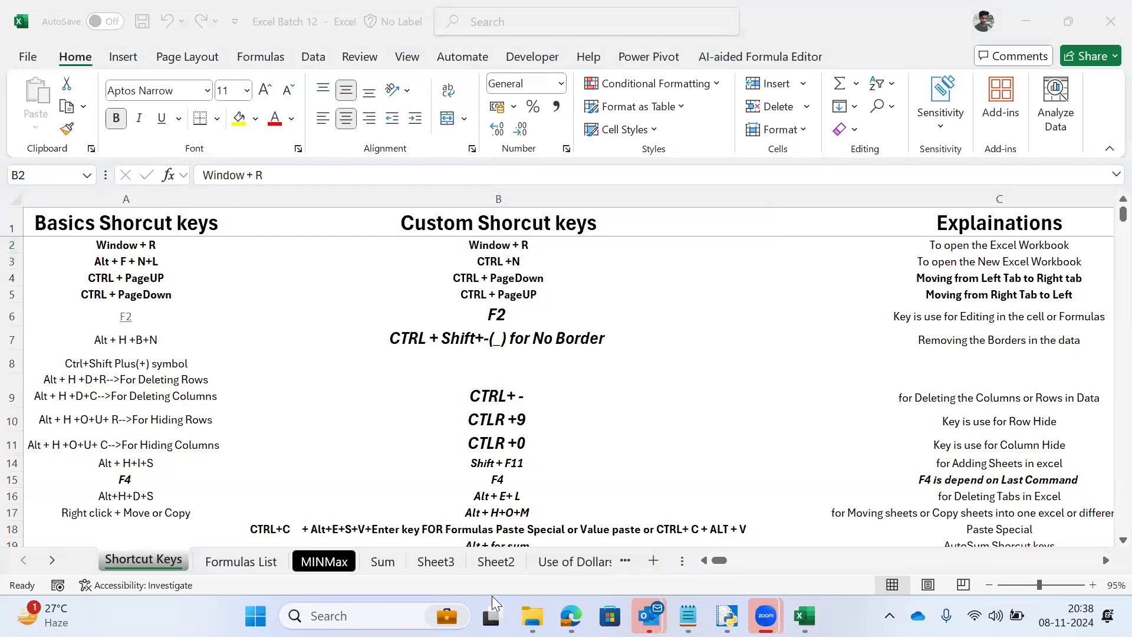
{"action": "left_click", "coordinate": [446, 267]}
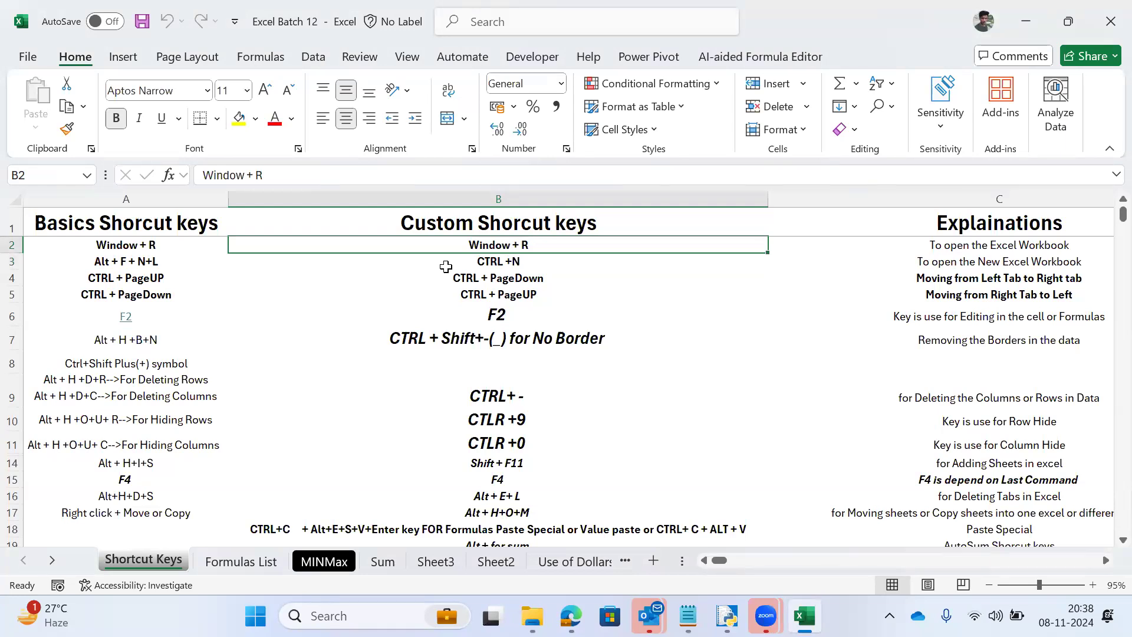
Step: Move to the sheet-switching shortcuts in row 4, extend the selection across rows 4 and 5, and return to A4
{"action": "key", "text": "Left"}
{"action": "key", "text": "Down"}
{"action": "key", "text": "Down"}
{"action": "key", "text": "Right"}
{"action": "scroll", "coordinate": [446, 266], "scroll_direction": "right", "scroll_amount": 1}
{"action": "key", "text": "Left"}
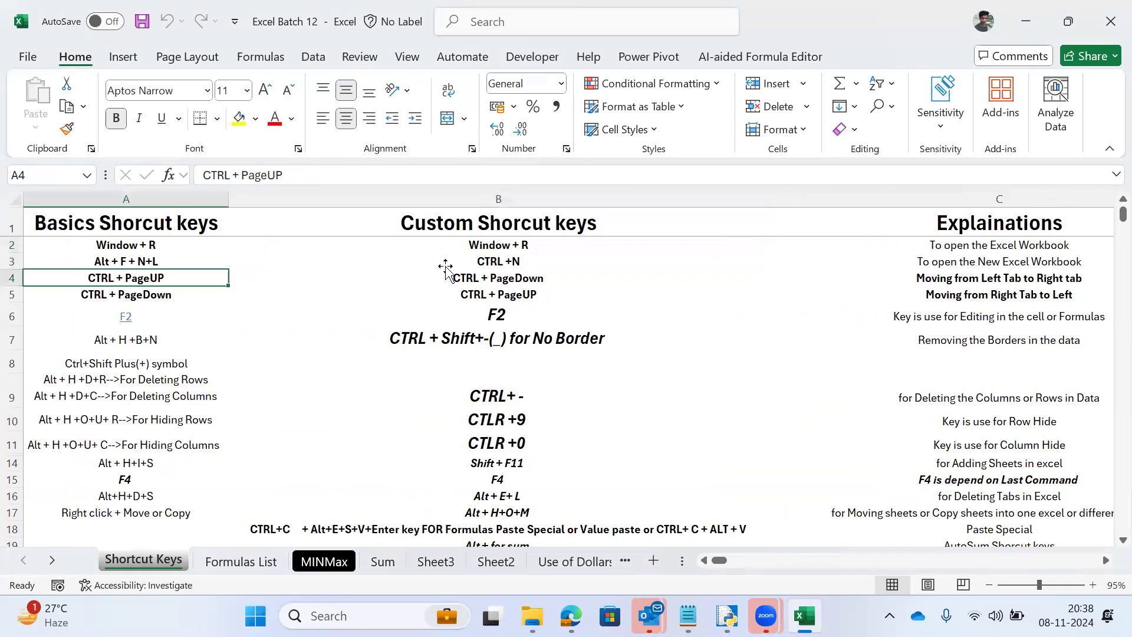
{"action": "key", "text": "shift+Right"}
{"action": "key", "text": "shift+Right"}
{"action": "key", "text": "shift+Down"}
{"action": "key", "text": "Left"}
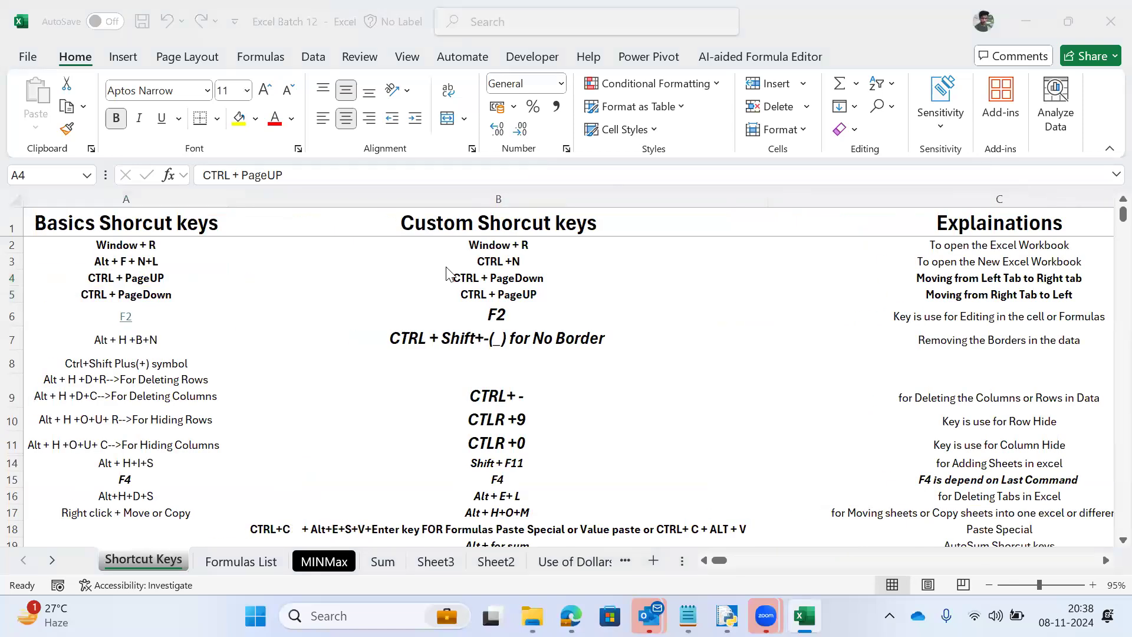
{"action": "key", "text": "alt+Tab"}
{"action": "key", "text": "alt+Tab"}
{"action": "key", "text": "alt+shift+Tab"}
{"action": "key", "text": "alt+shift+Tab"}
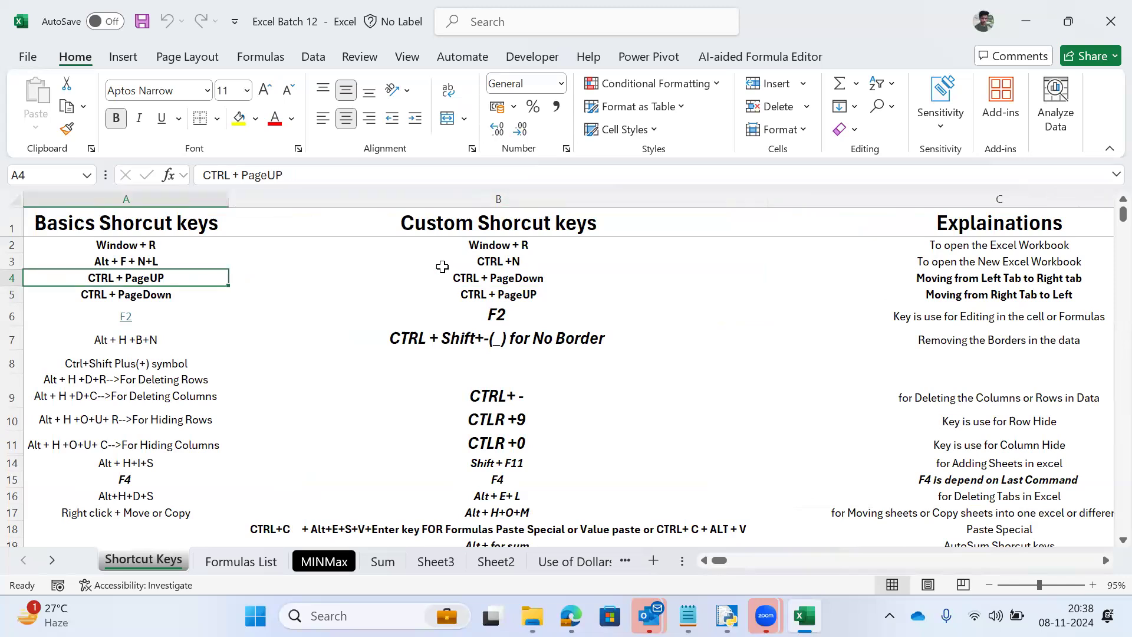
{"action": "key", "text": "alt+Tab"}
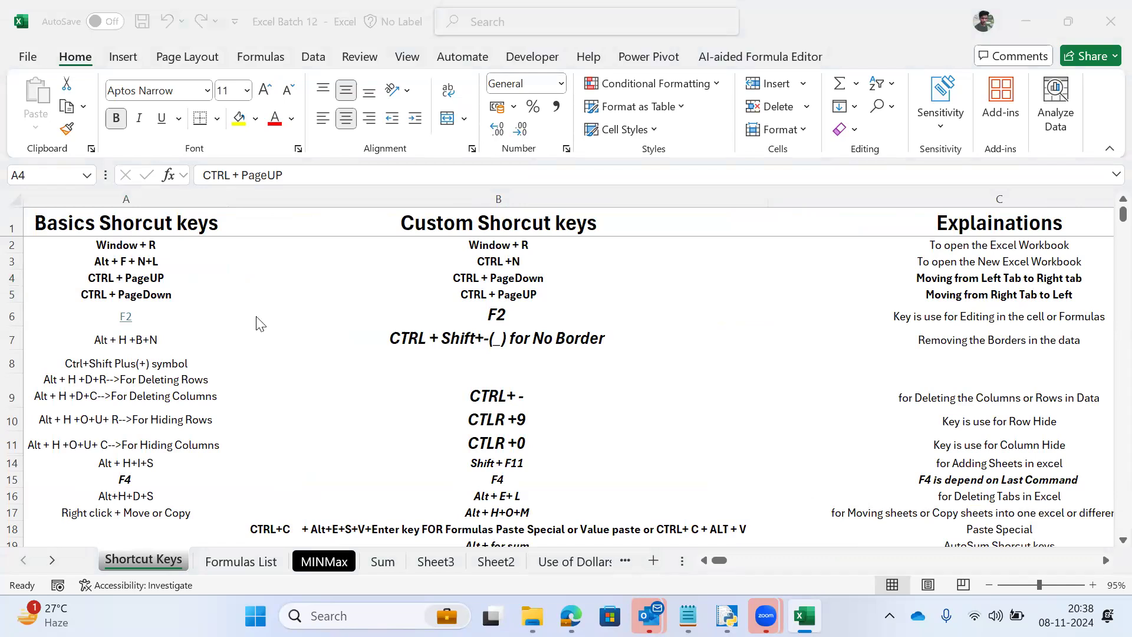
Step: Compare the shortcuts in A4 and B4 with the explanation in C4, and test them by switching to the next sheet and back
{"action": "left_click", "coordinate": [171, 272]}
{"action": "key", "text": "Right"}
{"action": "key", "text": "Right"}
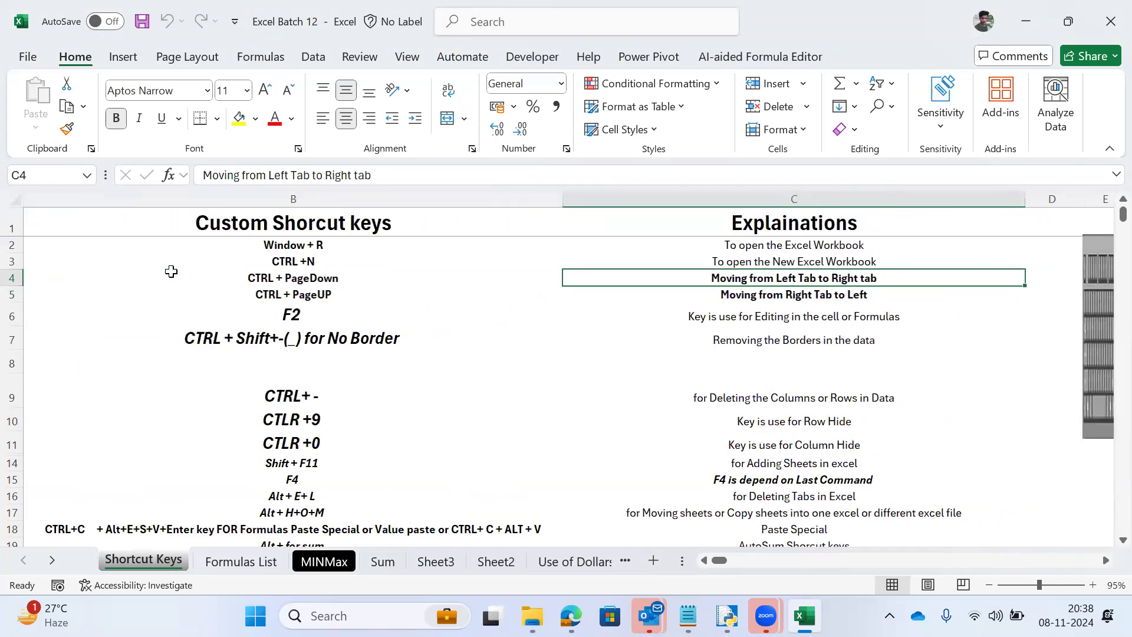
{"action": "key", "text": "Left"}
{"action": "key", "text": "Left"}
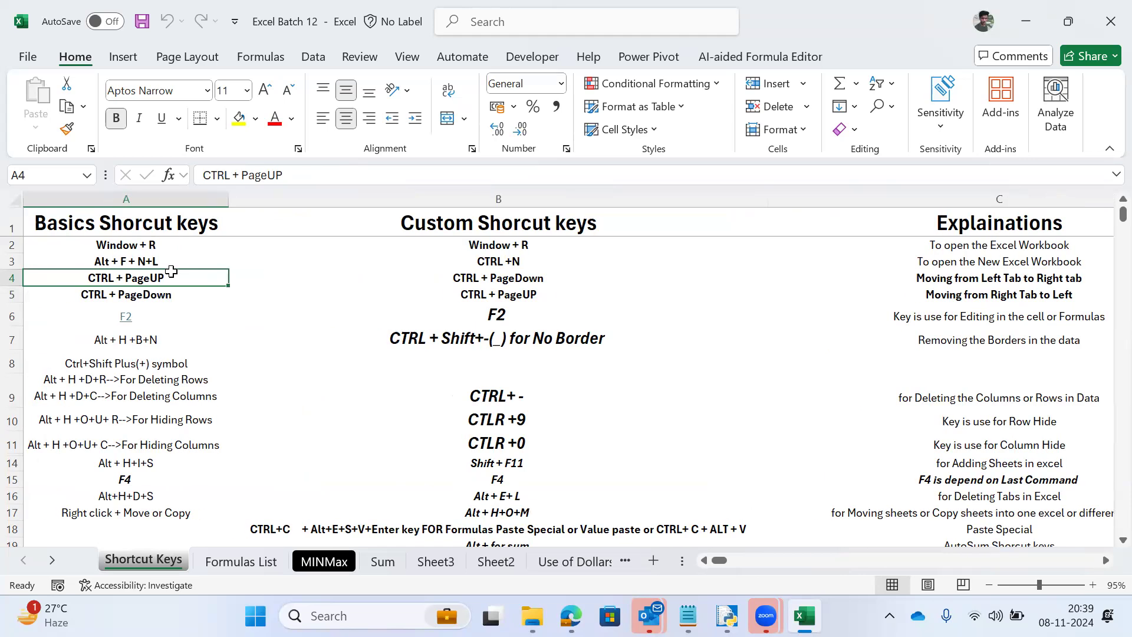
{"action": "key", "text": "Right"}
{"action": "key", "text": "Left"}
{"action": "key", "text": "Right"}
{"action": "key", "text": "Left"}
{"action": "key", "text": "Right"}
{"action": "key", "text": "Right"}
{"action": "key", "text": "Left"}
{"action": "key", "text": "Left"}
{"action": "key", "text": "ctrl+Page_Down"}
{"action": "key", "text": "ctrl+Page_Up"}
Step: Copy the CTRL + PageDown entry from B4 into A4, replacing the basic shortcut
{"action": "key", "text": "Right"}
{"action": "key", "text": "Left"}
{"action": "key", "text": "Right"}
{"action": "key", "text": "ctrl+c"}
{"action": "key", "text": "Left"}
{"action": "key", "text": "ctrl+v"}
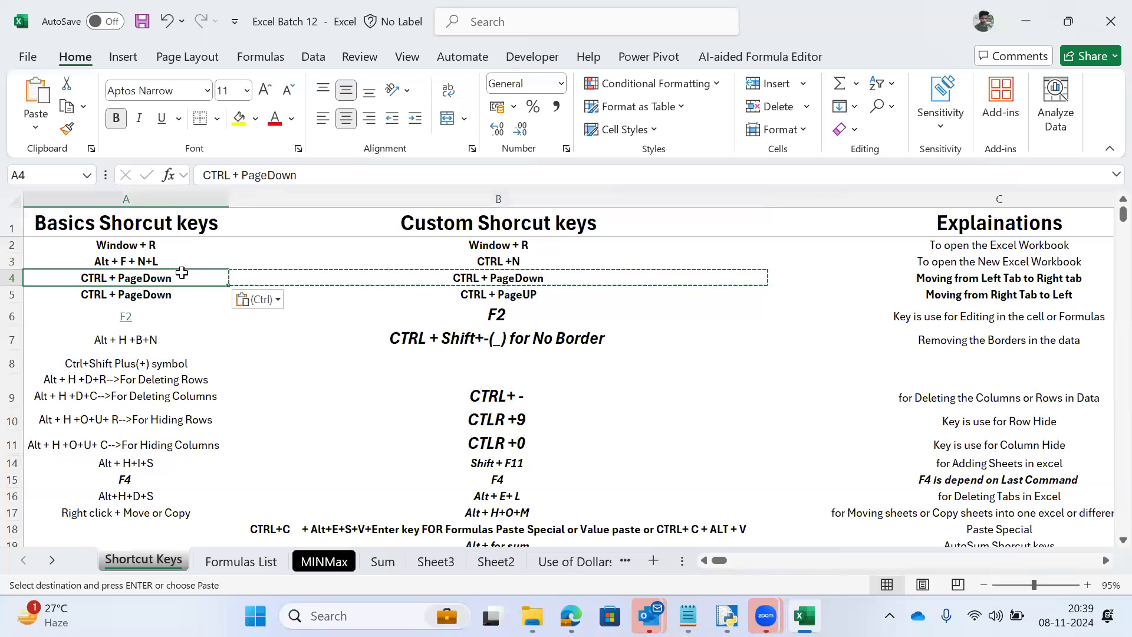
Step: Copy the CTRL + PageUP entry from B5 into A5 and clear the copy marquee
{"action": "key", "text": "Down"}
{"action": "key", "text": "Right"}
{"action": "key", "text": "ctrl+c"}
{"action": "key", "text": "Left"}
{"action": "key", "text": "ctrl+v"}
{"action": "key", "text": "Escape"}
Step: Check the explanation in C4, search Windows for "key", open the On-Screen Keyboard to view its key layout, and minimize it
{"action": "key", "text": "Up"}
{"action": "key", "text": "Right"}
{"action": "key", "text": "Right"}
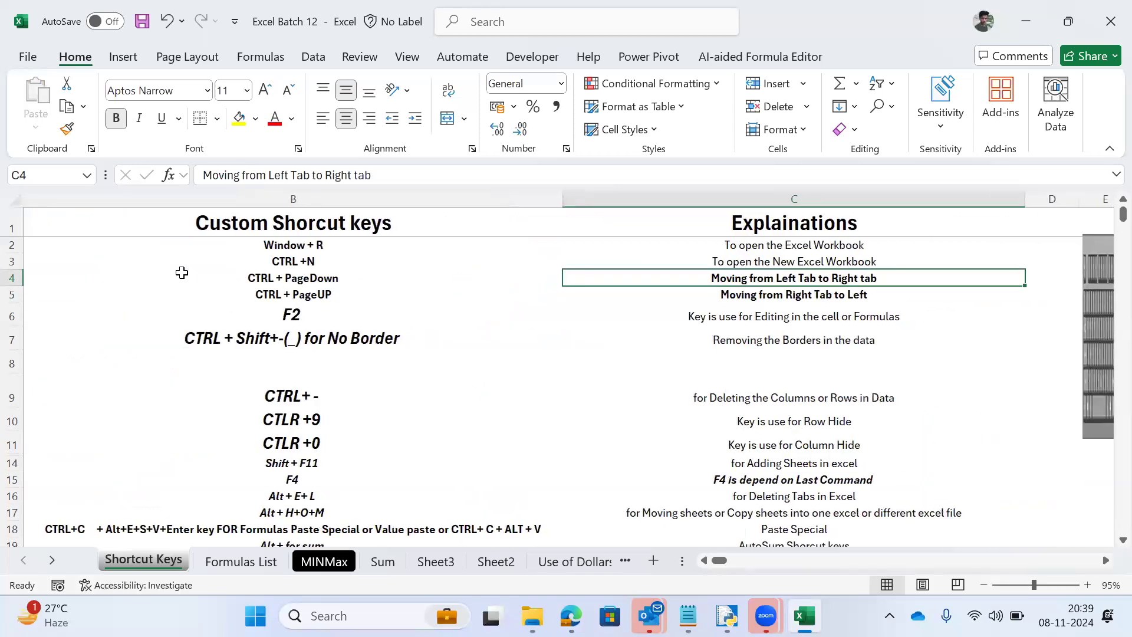
{"action": "key", "text": "Left"}
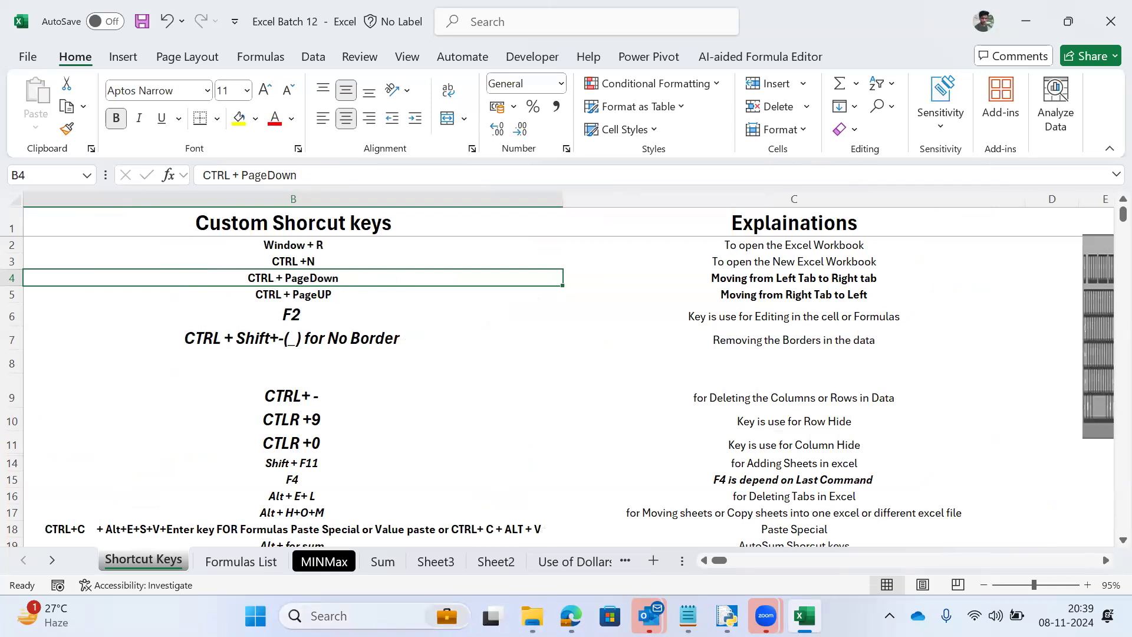
{"action": "key", "text": "super+s"}
{"action": "type", "text": "key"}
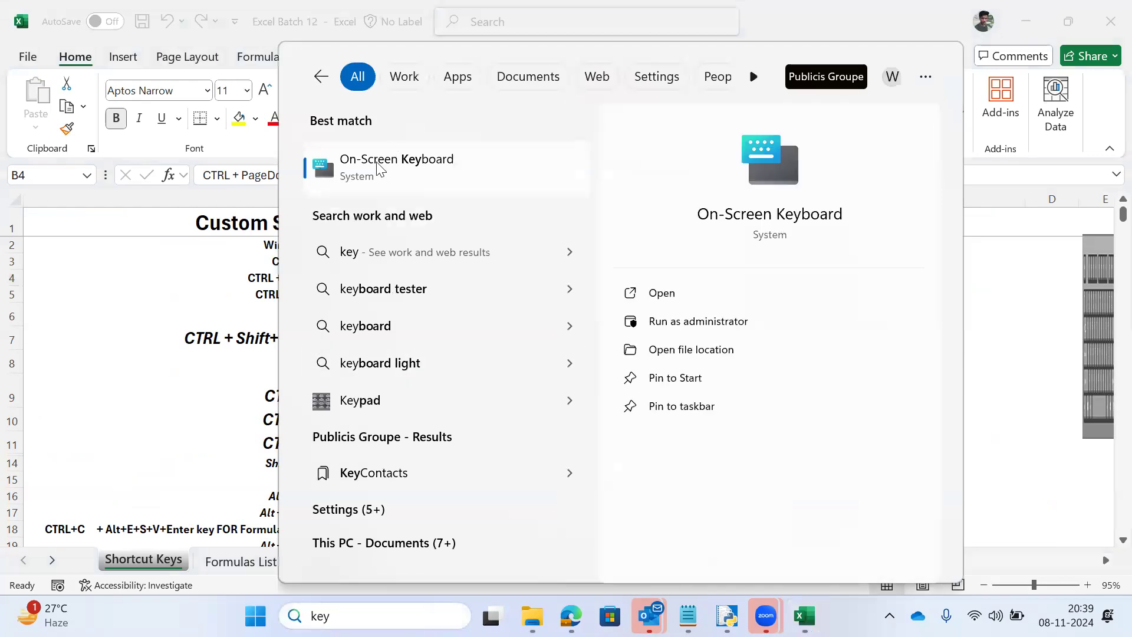
{"action": "left_click", "coordinate": [380, 169]}
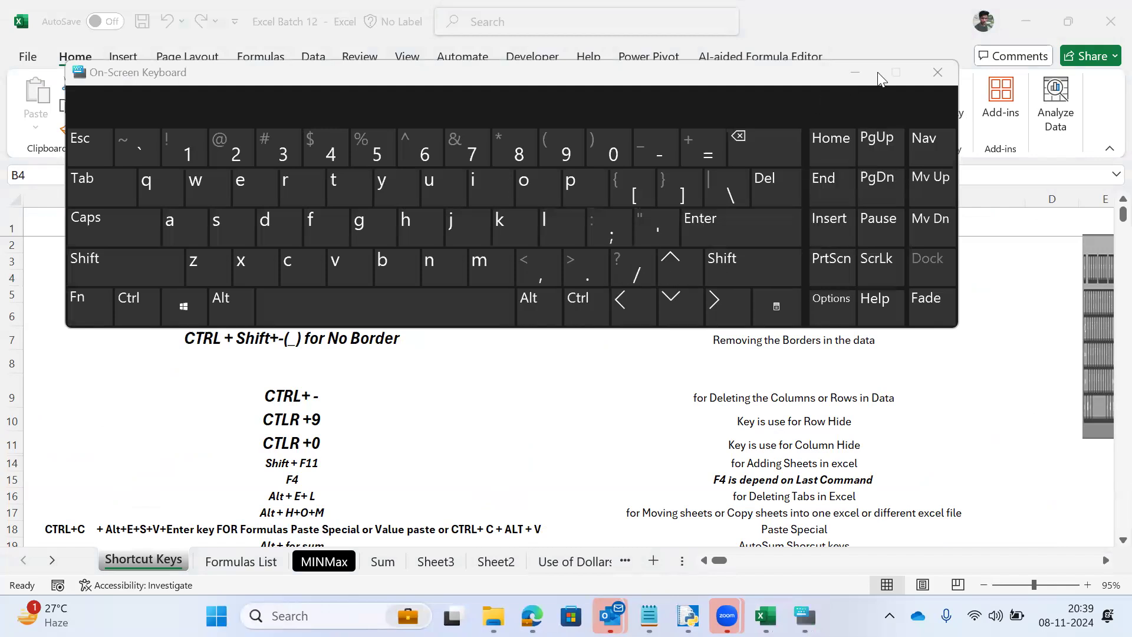
{"action": "left_click", "coordinate": [856, 79]}
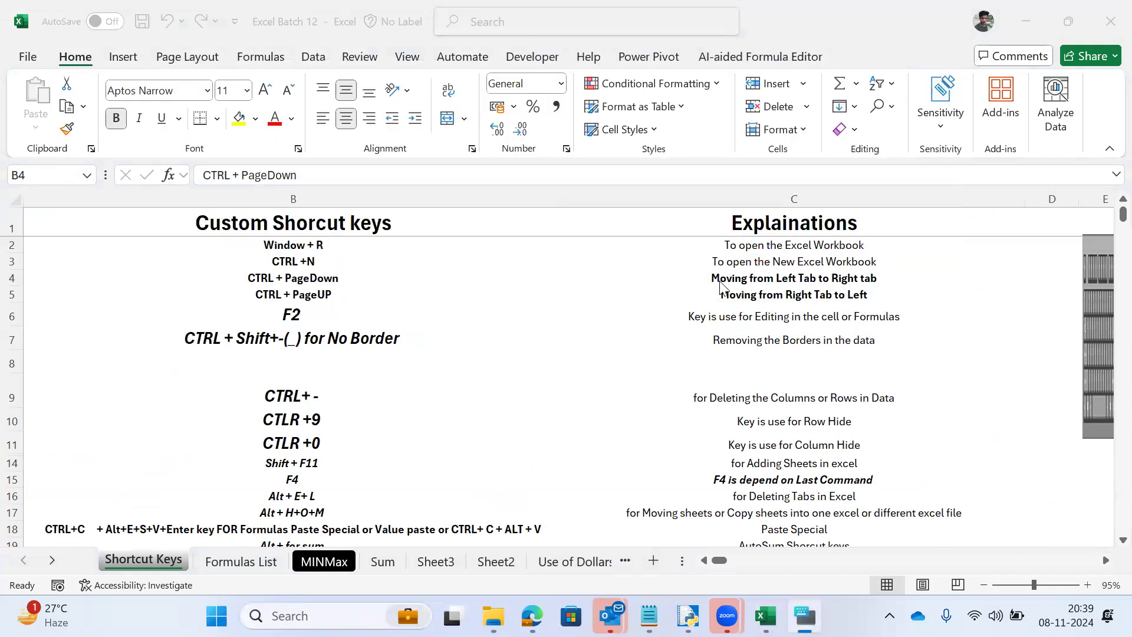
Step: Review C4 and B4, and move forward through the Formulas List sheet to the MINMax sheet with the next-sheet shortcut
{"action": "left_click", "coordinate": [765, 279]}
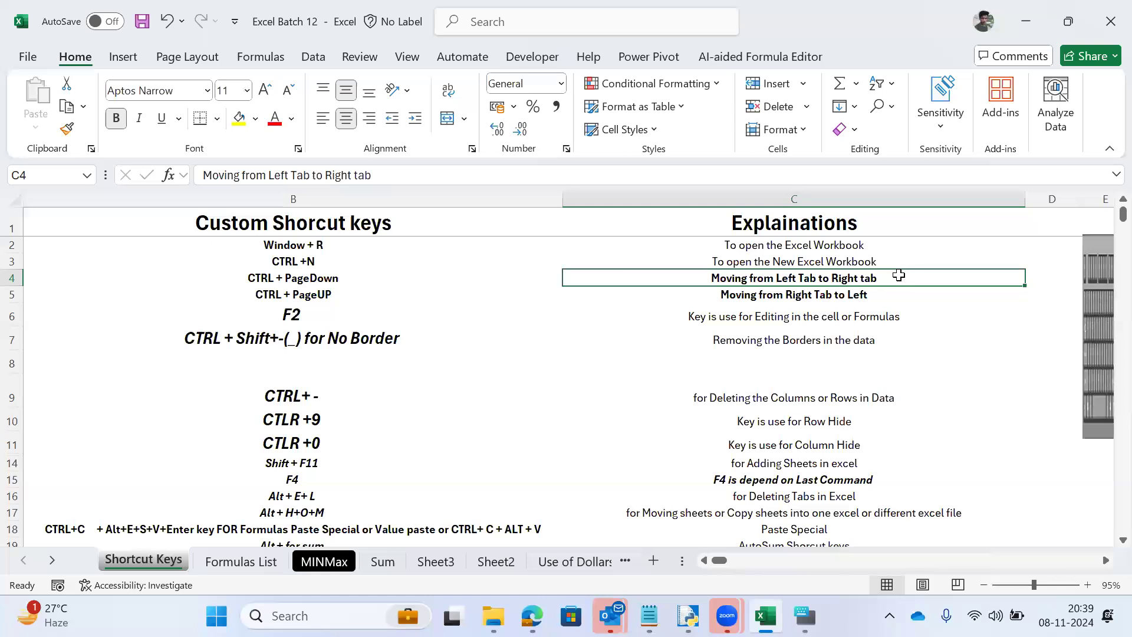
{"action": "key", "text": "Left"}
{"action": "scroll", "coordinate": [236, 303], "scroll_direction": "left", "scroll_amount": 3}
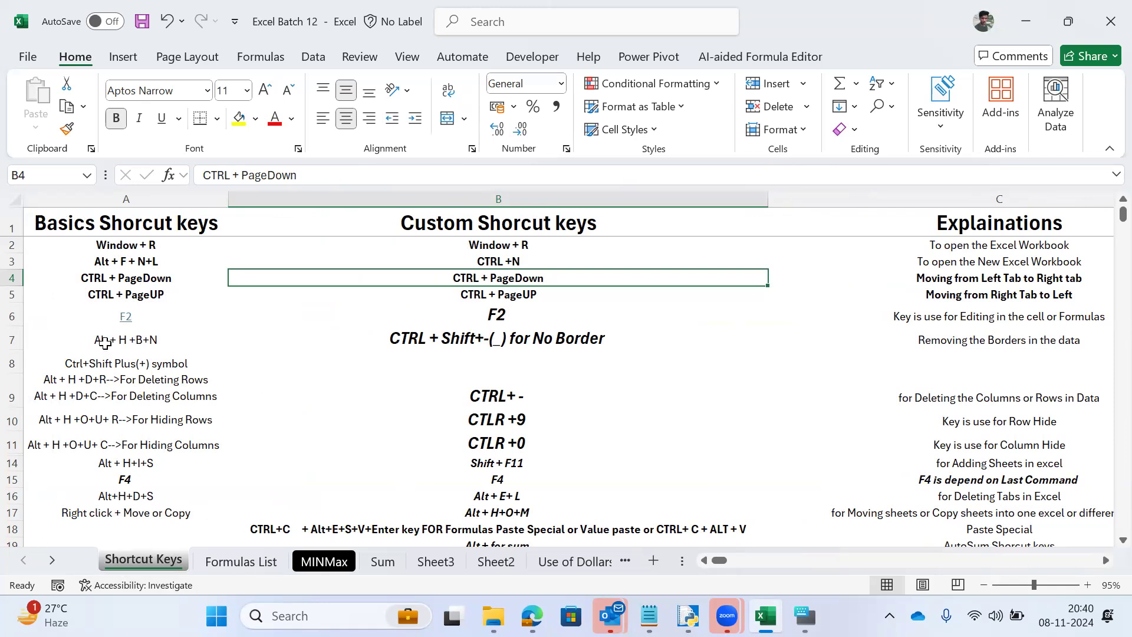
{"action": "key", "text": "ctrl+Page_Down"}
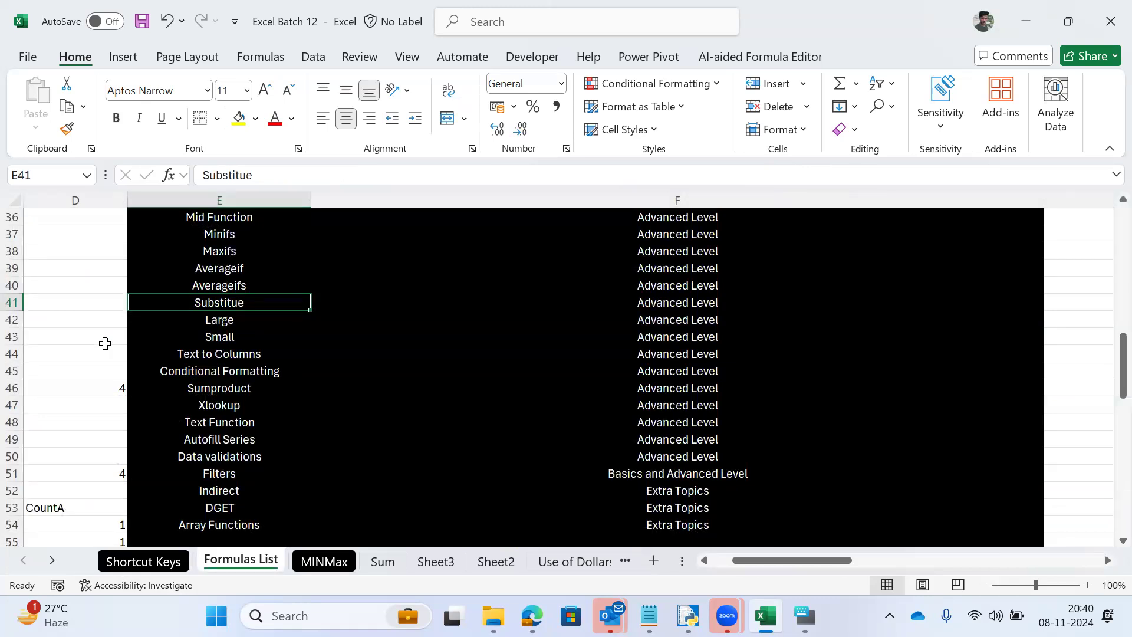
{"action": "key", "text": "ctrl+Page_Down"}
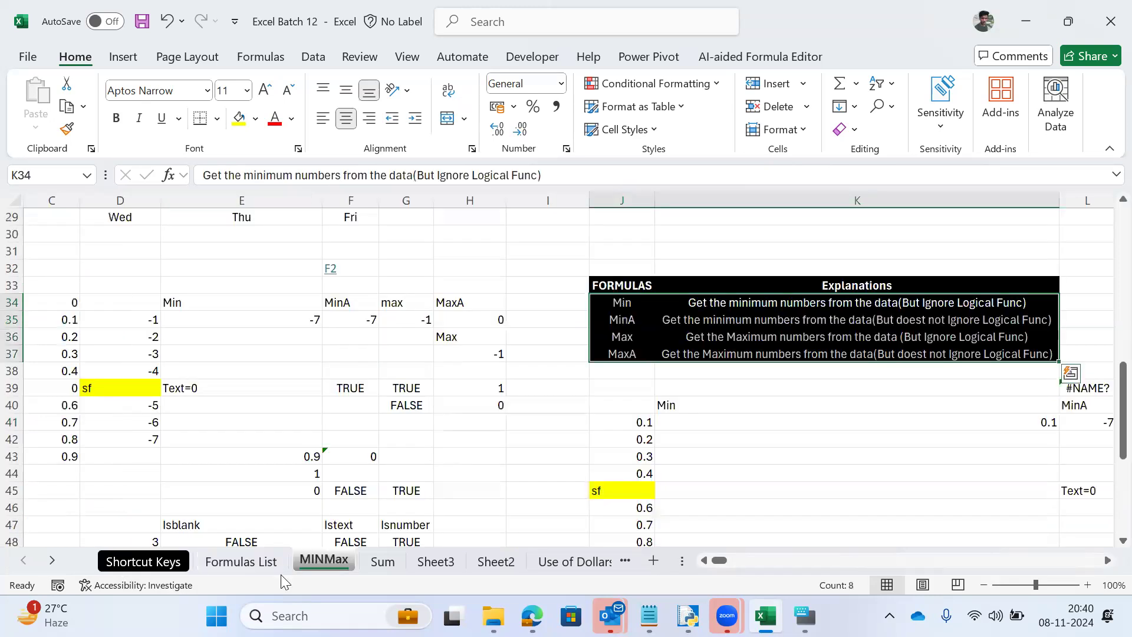
{"action": "key", "text": "ctrl+n"}
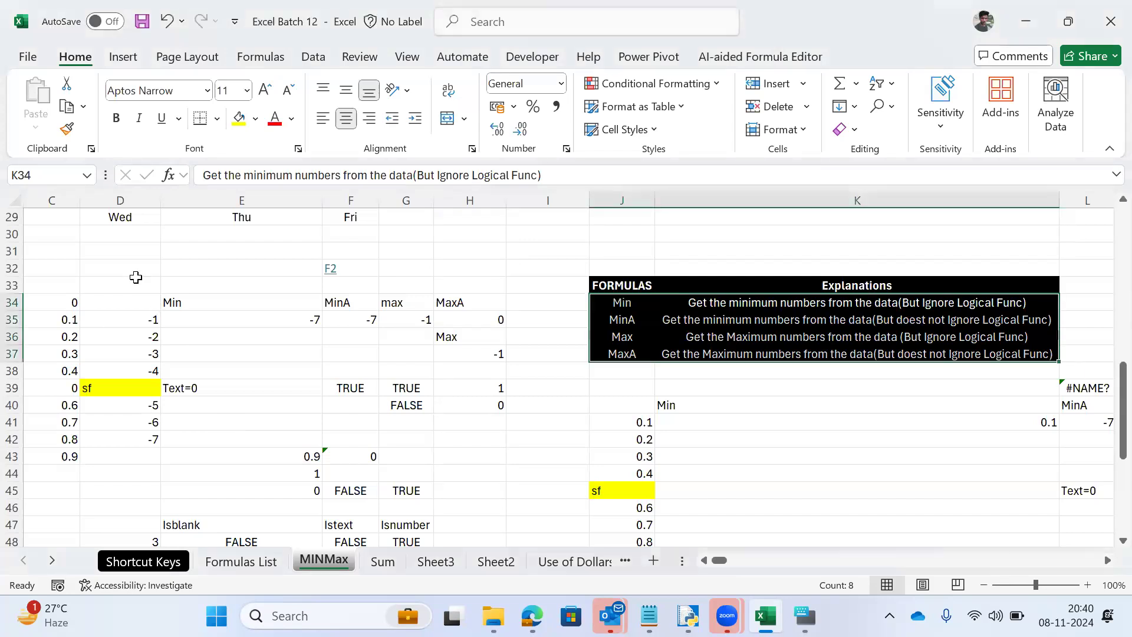
Step: Go forward through the workbook sheet by sheet from MINMax to the last sheet, Sumproduct
{"action": "key", "text": "ctrl+Page_Down"}
{"action": "key", "text": "ctrl+Page_Down"}
{"action": "key", "text": "ctrl+Page_Down"}
{"action": "key", "text": "ctrl+Page_Down"}
{"action": "key", "text": "ctrl+Page_Down"}
{"action": "key", "text": "ctrl+Page_Down"}
{"action": "key", "text": "ctrl+Page_Down"}
{"action": "key", "text": "ctrl+Page_Down"}
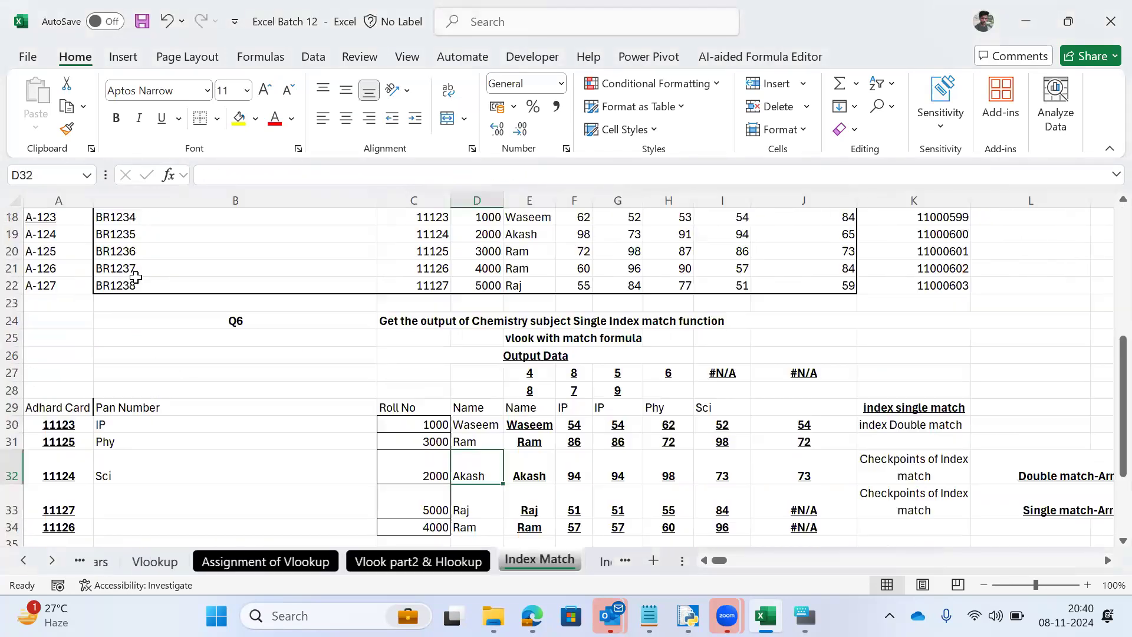
{"action": "key", "text": "ctrl+Page_Down"}
{"action": "key", "text": "ctrl+Page_Down"}
{"action": "key", "text": "ctrl+Page_Down"}
{"action": "key", "text": "ctrl+Page_Down"}
{"action": "key", "text": "ctrl+Page_Down"}
{"action": "key", "text": "ctrl+Page_Down"}
{"action": "key", "text": "ctrl+Page_Down"}
{"action": "key", "text": "ctrl+Page_Down"}
{"action": "key", "text": "ctrl+Page_Down"}
{"action": "key", "text": "ctrl+Page_Down"}
{"action": "key", "text": "ctrl+Page_Down"}
{"action": "key", "text": "ctrl+Page_Down"}
{"action": "key", "text": "ctrl+Page_Down"}
{"action": "key", "text": "ctrl+Page_Down"}
{"action": "key", "text": "ctrl+Page_Down"}
{"action": "key", "text": "ctrl+Page_Down"}
{"action": "key", "text": "ctrl+Page_Down"}
{"action": "key", "text": "ctrl+Page_Down"}
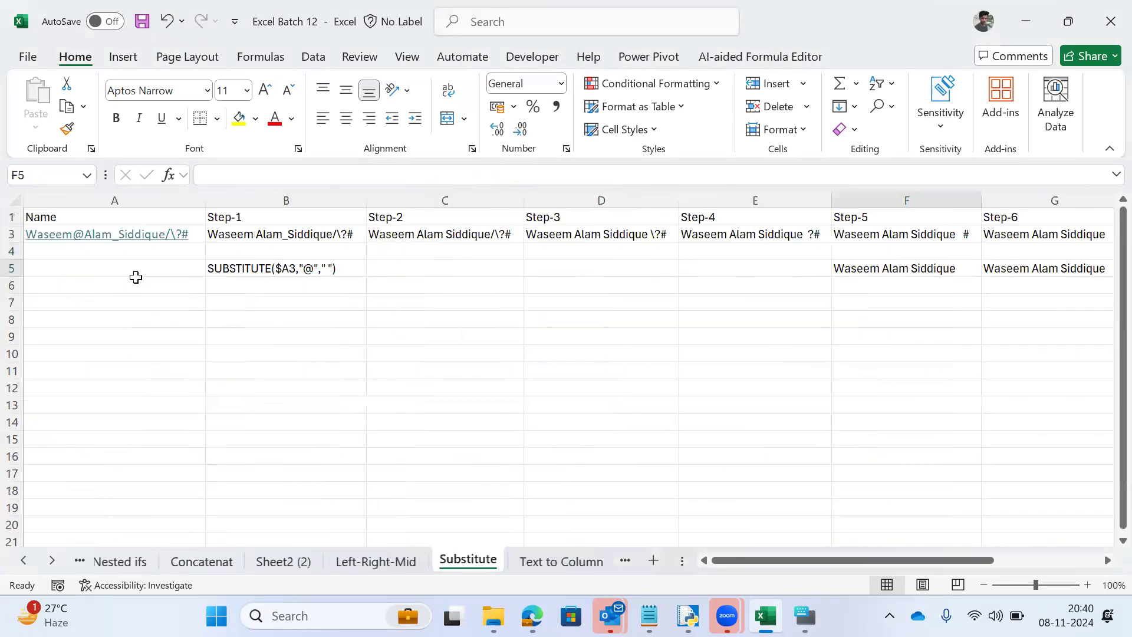
{"action": "key", "text": "ctrl+Page_Down"}
{"action": "key", "text": "ctrl+Page_Down"}
{"action": "key", "text": "ctrl+Page_Down"}
{"action": "key", "text": "ctrl+Page_Down"}
{"action": "key", "text": "ctrl+Page_Down"}
{"action": "key", "text": "ctrl+Page_Down"}
{"action": "key", "text": "ctrl+Page_Down"}
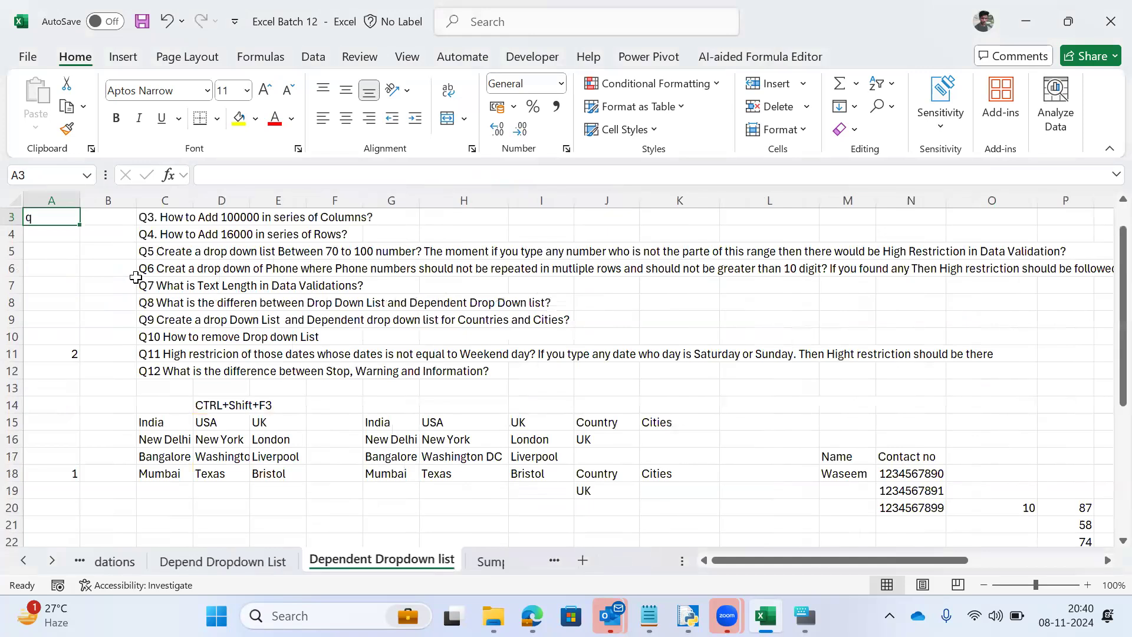
{"action": "key", "text": "ctrl+Page_Down"}
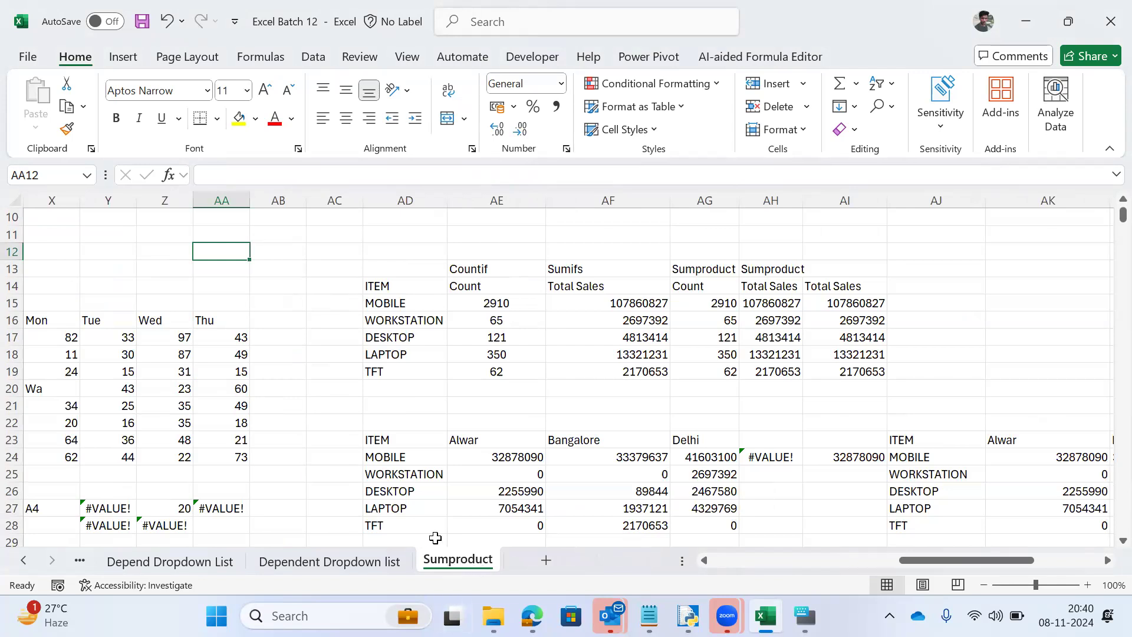
{"action": "left_click", "coordinate": [299, 470]}
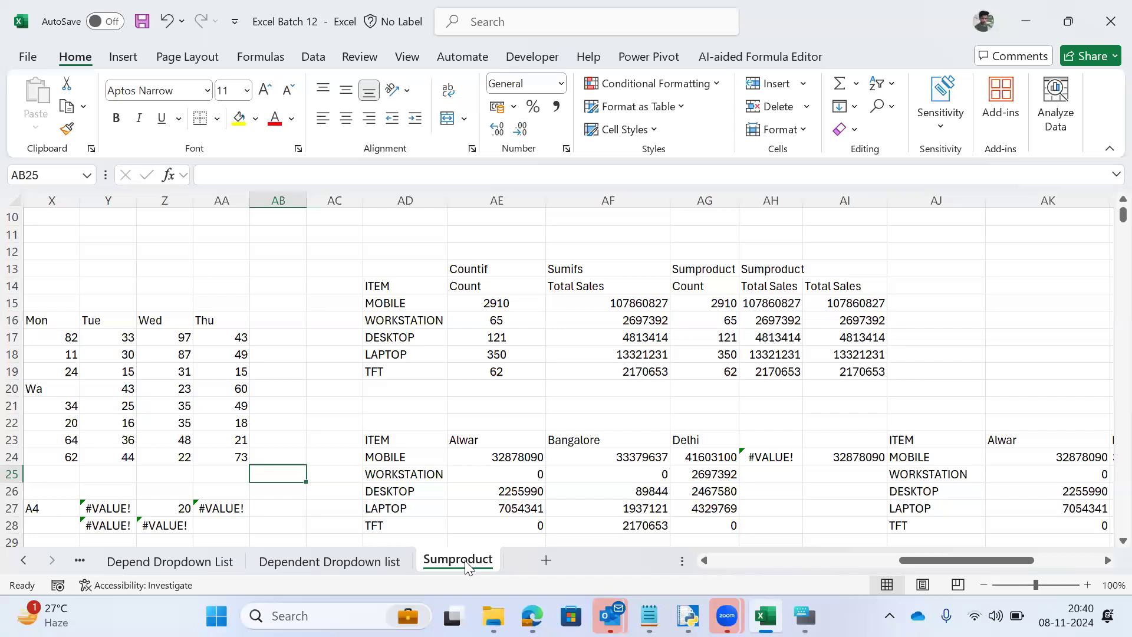
{"action": "key", "text": "Up"}
{"action": "key", "text": "Up"}
{"action": "key", "text": "Up"}
{"action": "key", "text": "Up"}
{"action": "key", "text": "Up"}
{"action": "key", "text": "Up"}
{"action": "key", "text": "Up"}
{"action": "key", "text": "Up"}
{"action": "key", "text": "Up"}
{"action": "key", "text": "Up"}
{"action": "key", "text": "Up"}
{"action": "key", "text": "Up"}
{"action": "key", "text": "Up"}
{"action": "key", "text": "Up"}
{"action": "key", "text": "Up"}
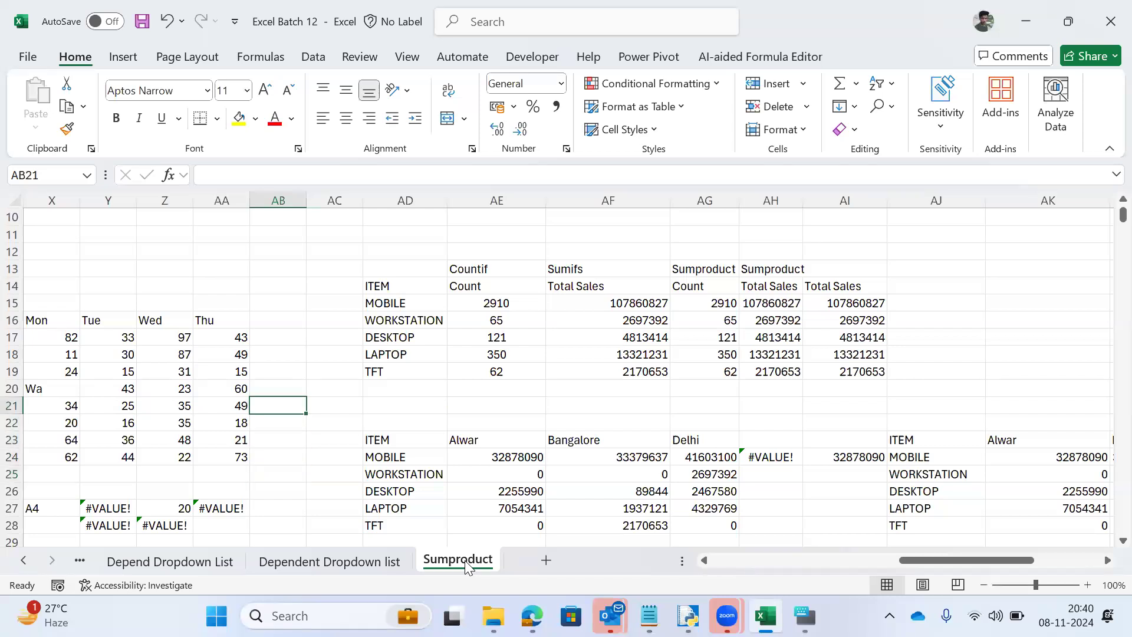
{"action": "key", "text": "Right"}
{"action": "key", "text": "Down"}
{"action": "type", "text": "CTRL Pa"}
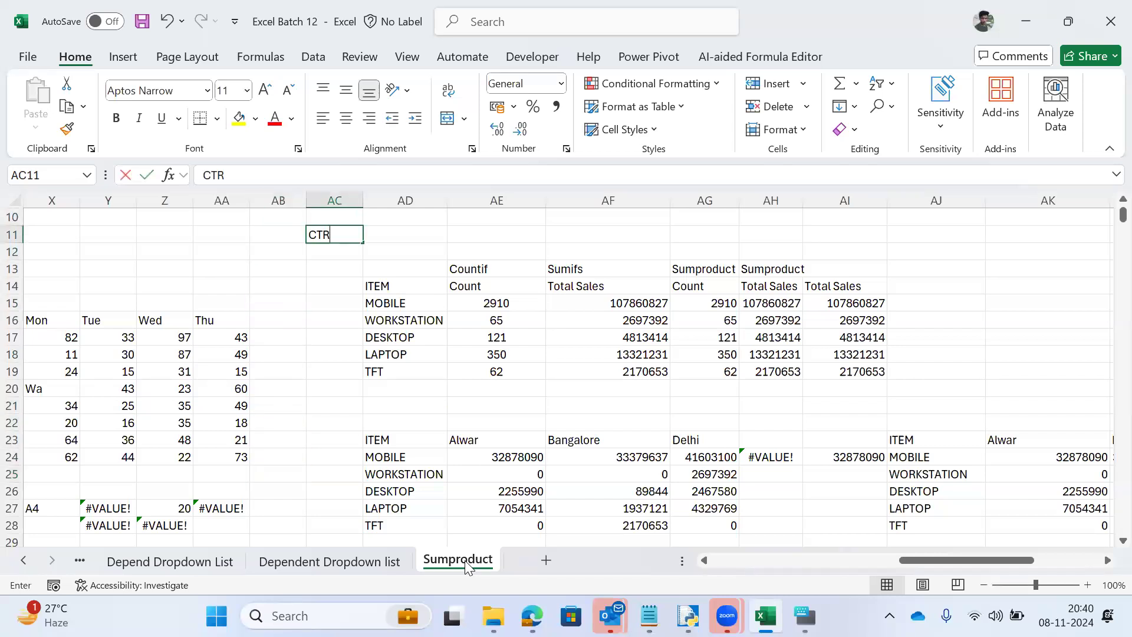
{"action": "key", "text": "Escape"}
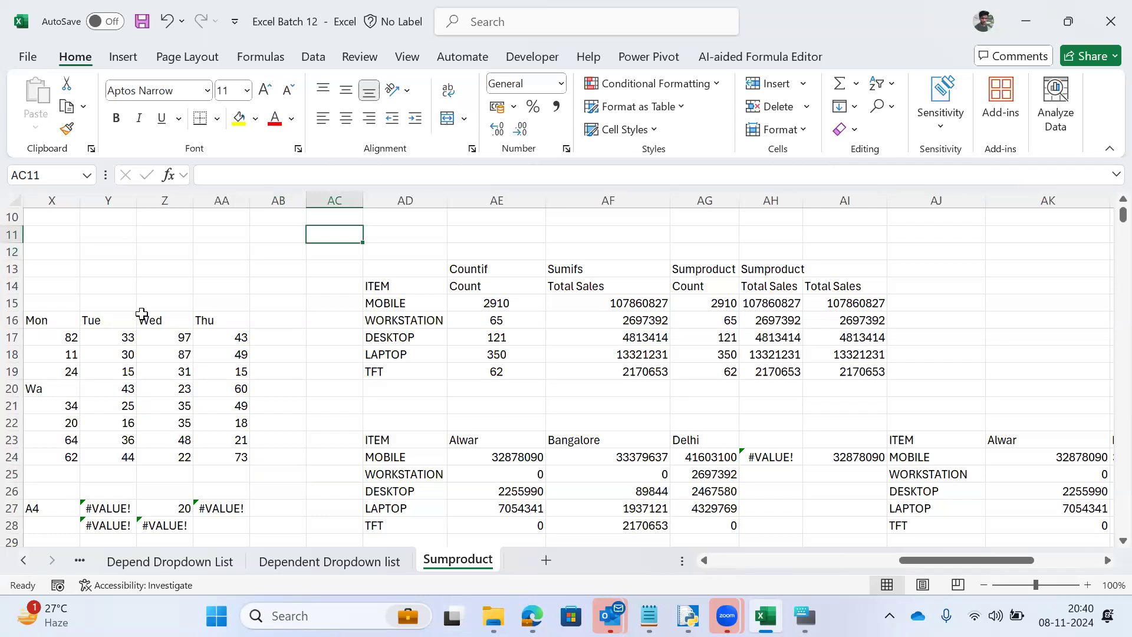
Step: Enter the text "CTRL Pageup" in cell AC10 of the Sumproduct sheet
{"action": "key", "text": "Up"}
{"action": "type", "text": "CTR"}
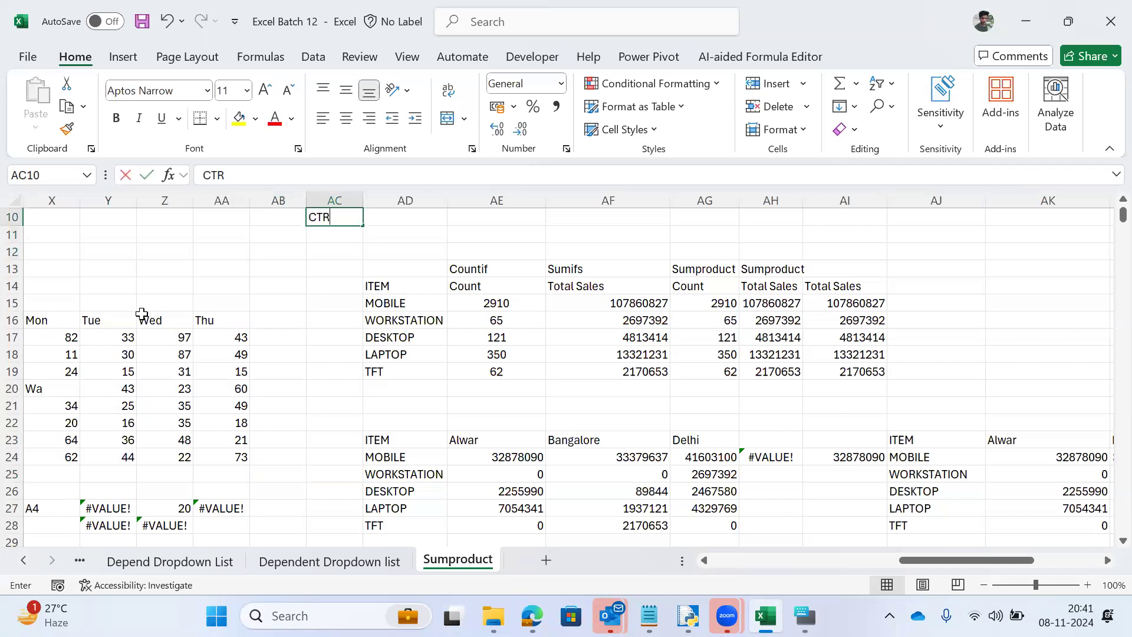
{"action": "type", "text": "L Pageup"}
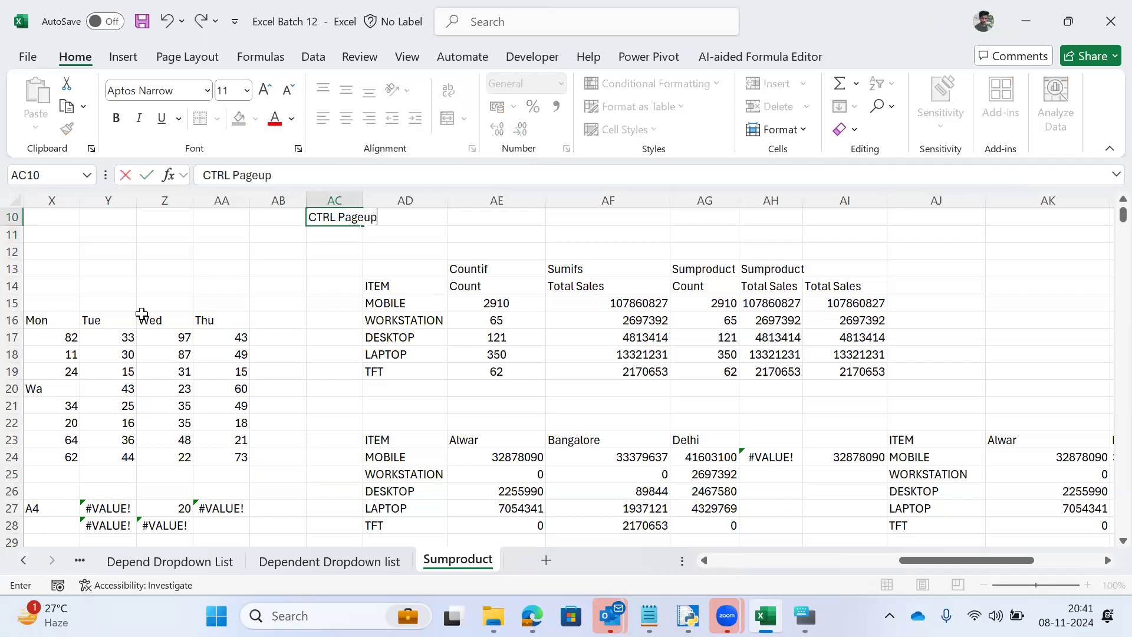
{"action": "key", "text": "Tab"}
{"action": "key", "text": "Left"}
Step: Go back through the workbook sheet by sheet from Sumproduct to the Shortcut Keys sheet
{"action": "key", "text": "ctrl+Page_Up"}
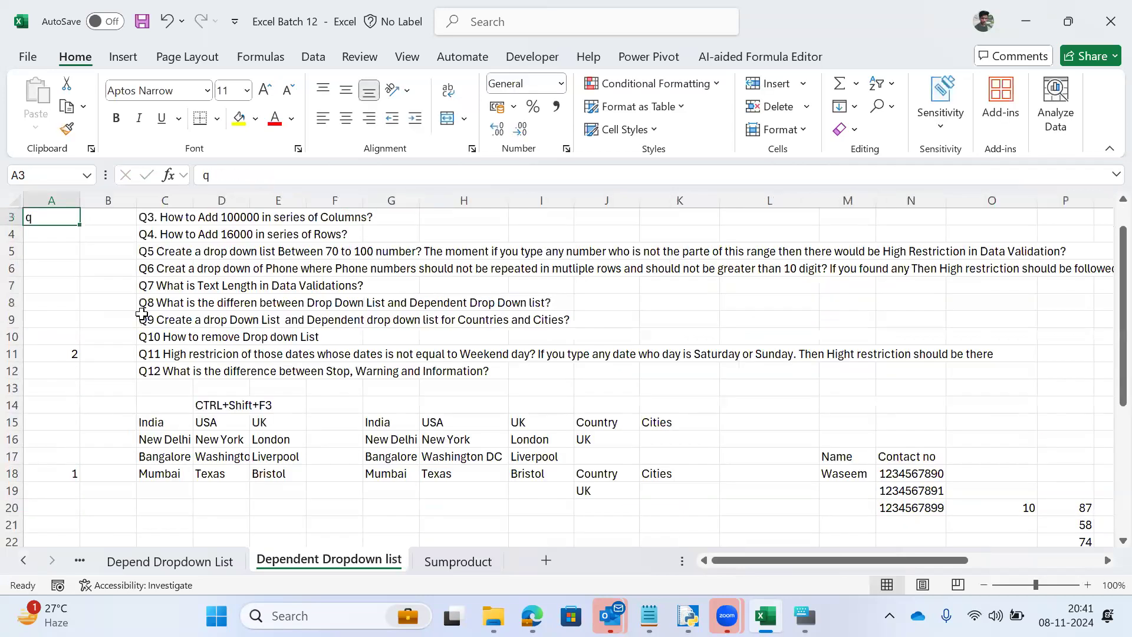
{"action": "key", "text": "ctrl+Page_Up"}
{"action": "key", "text": "ctrl+Page_Up"}
{"action": "key", "text": "ctrl+Page_Up"}
{"action": "key", "text": "ctrl+Page_Up"}
{"action": "key", "text": "ctrl+Page_Up"}
{"action": "key", "text": "ctrl+Page_Up"}
{"action": "key", "text": "ctrl+Page_Up"}
{"action": "key", "text": "ctrl+Page_Up"}
{"action": "key", "text": "ctrl+Page_Up"}
{"action": "key", "text": "ctrl+Page_Up"}
{"action": "key", "text": "ctrl+Page_Up"}
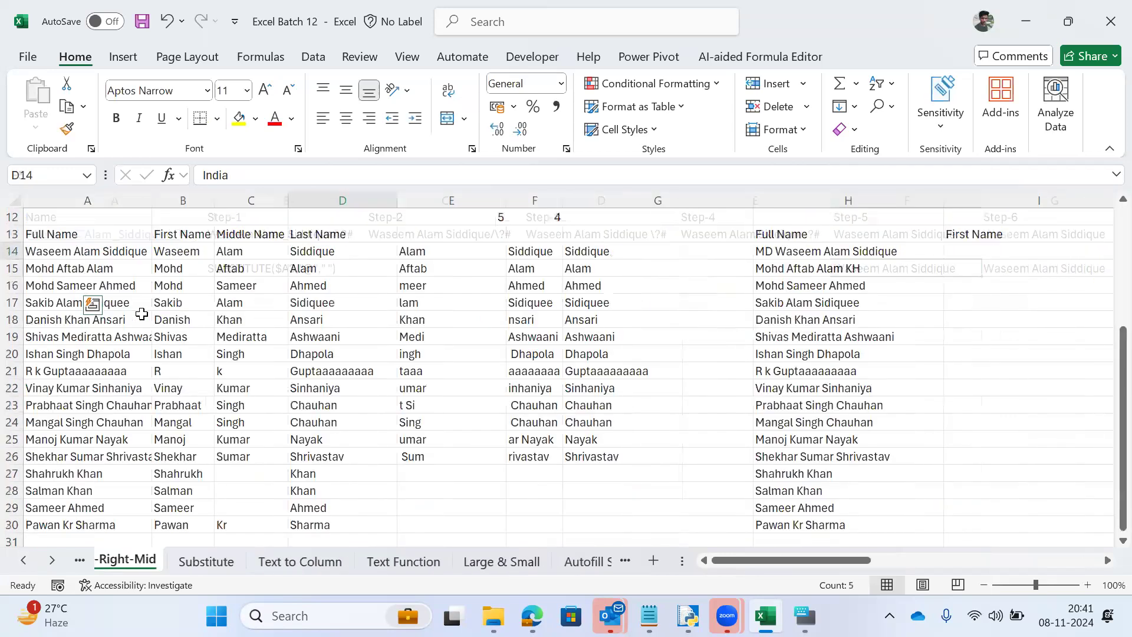
{"action": "key", "text": "ctrl+Page_Up"}
{"action": "key", "text": "ctrl+Page_Up"}
{"action": "key", "text": "ctrl+Page_Up"}
{"action": "key", "text": "ctrl+Page_Up"}
{"action": "key", "text": "ctrl+Page_Up"}
{"action": "key", "text": "ctrl+Page_Up"}
{"action": "key", "text": "ctrl+Page_Up"}
{"action": "key", "text": "ctrl+Page_Up"}
{"action": "key", "text": "ctrl+Page_Up"}
{"action": "key", "text": "ctrl+Page_Up"}
{"action": "key", "text": "ctrl+Page_Up"}
{"action": "key", "text": "ctrl+Page_Up"}
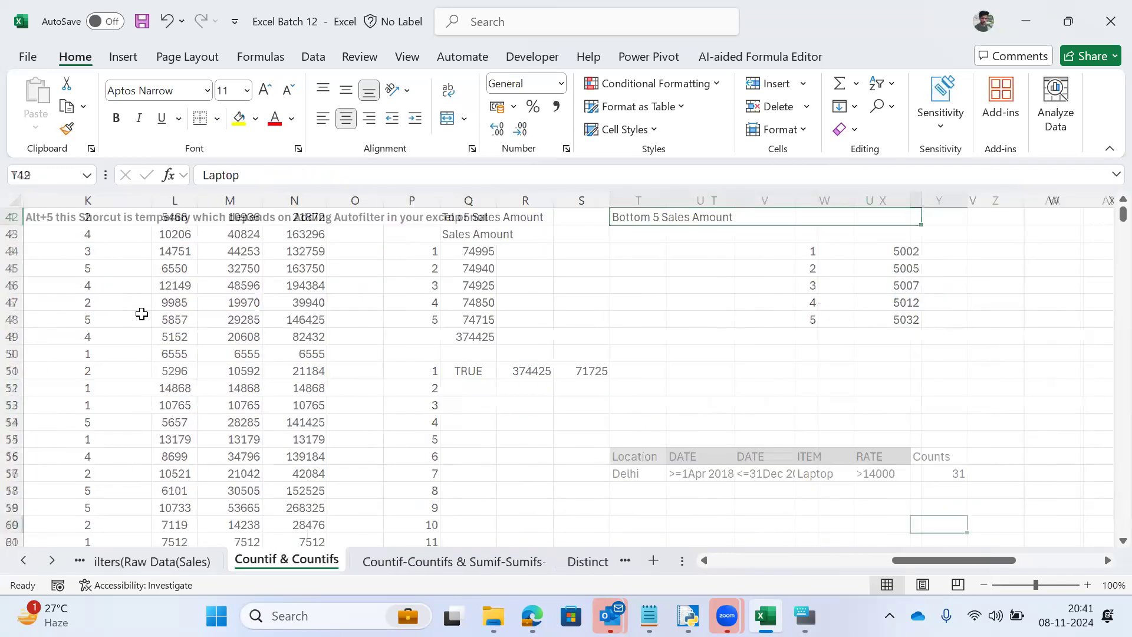
{"action": "key", "text": "ctrl+Page_Up"}
{"action": "key", "text": "ctrl+Page_Up"}
{"action": "key", "text": "ctrl+Page_Up"}
{"action": "key", "text": "ctrl+Page_Up"}
{"action": "key", "text": "ctrl+Page_Up"}
{"action": "key", "text": "ctrl+Page_Up"}
{"action": "key", "text": "ctrl+Page_Up"}
{"action": "key", "text": "ctrl+Page_Up"}
{"action": "key", "text": "ctrl+Page_Up"}
{"action": "key", "text": "ctrl+Page_Up"}
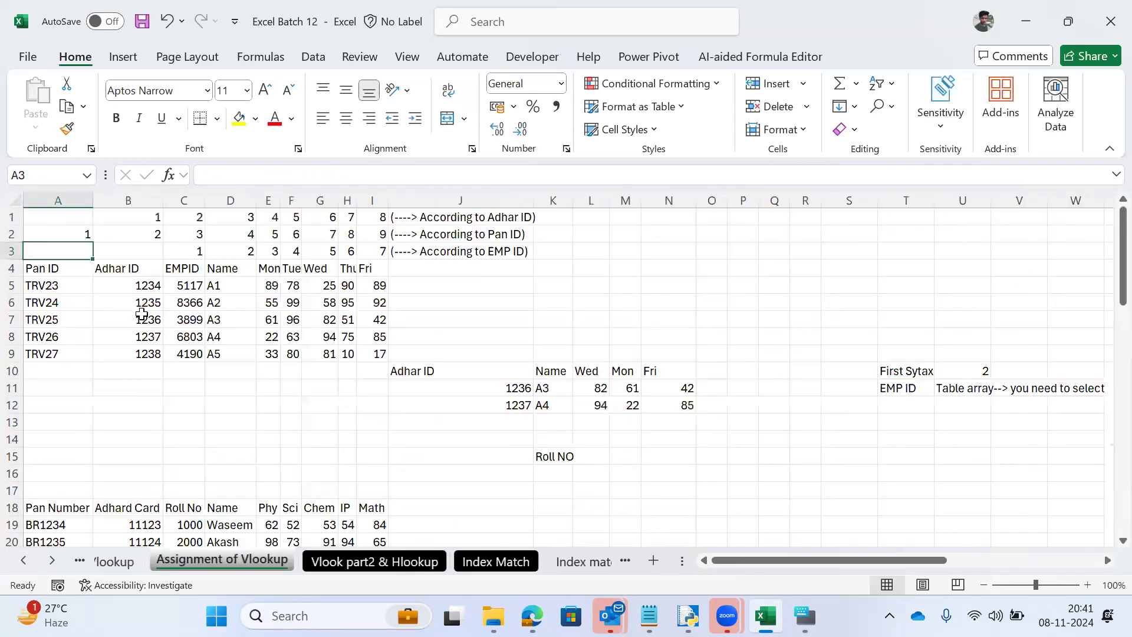
{"action": "key", "text": "ctrl+Page_Up"}
{"action": "key", "text": "ctrl+Page_Up"}
{"action": "key", "text": "ctrl+Page_Up"}
{"action": "key", "text": "ctrl+Page_Up"}
{"action": "key", "text": "ctrl+Page_Up"}
Step: Examine the CTRL + PageDown and CTRL + PageUP entries and their explanations in rows 4 and 5
{"action": "key", "text": "Down"}
{"action": "key", "text": "Up"}
{"action": "key", "text": "shift+Down"}
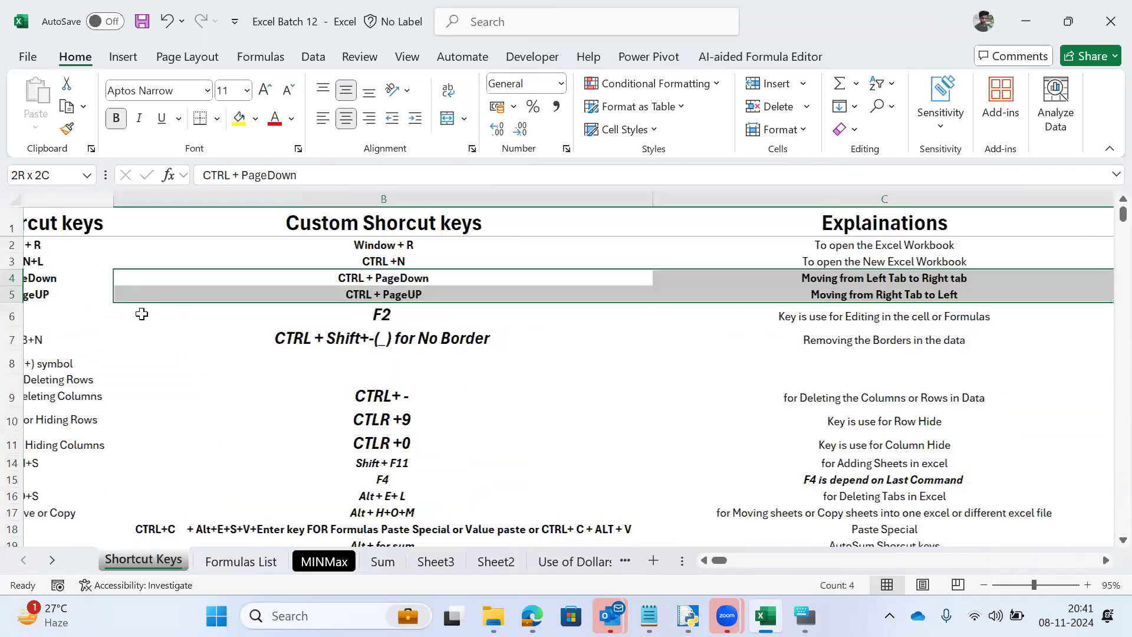
{"action": "key", "text": "Left"}
{"action": "key", "text": "shift+Right"}
{"action": "key", "text": "shift+Left"}
{"action": "key", "text": "shift+Right"}
{"action": "key", "text": "shift+Down"}
{"action": "key", "text": "shift+Right"}
{"action": "key", "text": "Left"}
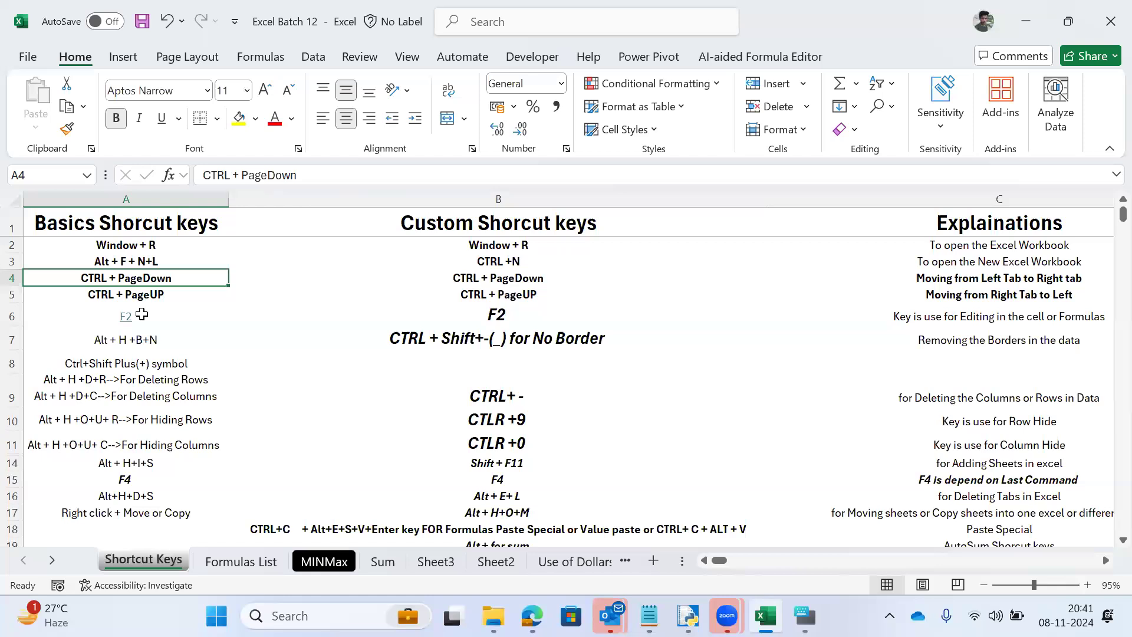
Step: Examine the F2 entry in row 6 across the basic shortcut, custom shortcut and explanation columns
{"action": "key", "text": "Down"}
{"action": "key", "text": "Down"}
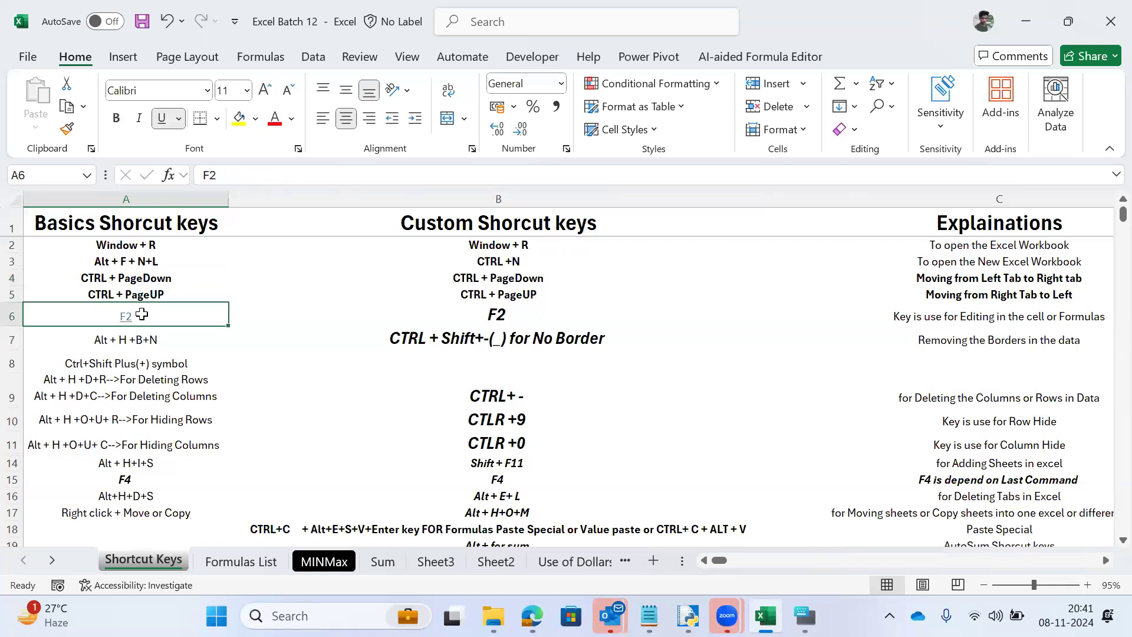
{"action": "left_click", "coordinate": [526, 314]}
{"action": "key", "text": "Right"}
{"action": "key", "text": "Left"}
{"action": "key", "text": "Left"}
{"action": "key", "text": "Right"}
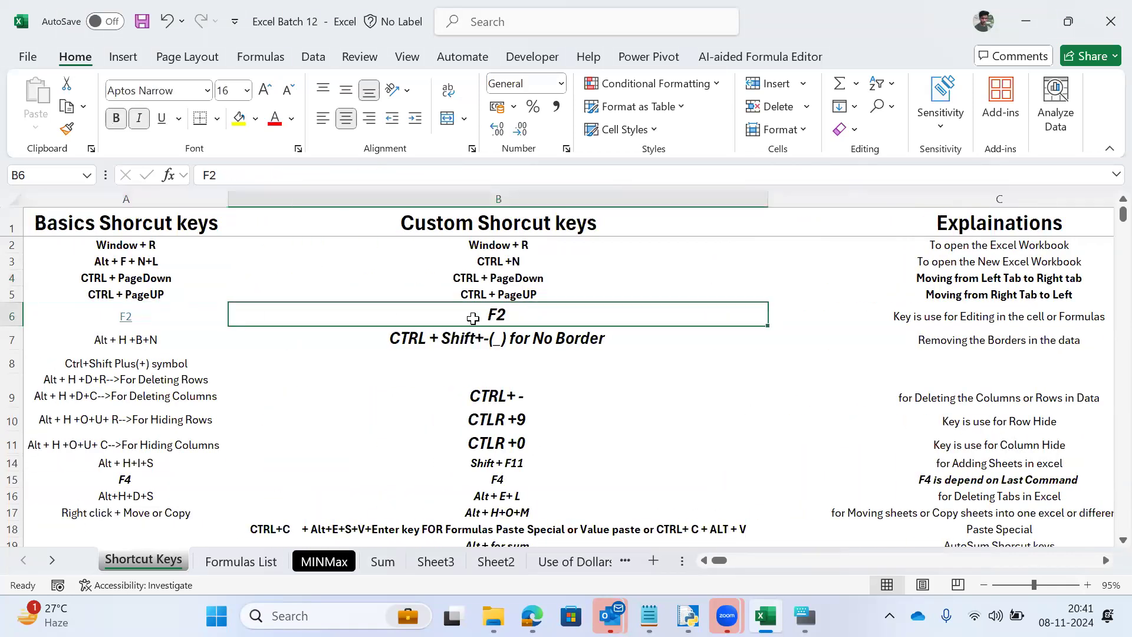
{"action": "key", "text": "Right"}
{"action": "key", "text": "Left"}
{"action": "key", "text": "Left"}
{"action": "key", "text": "Right"}
{"action": "key", "text": "Right"}
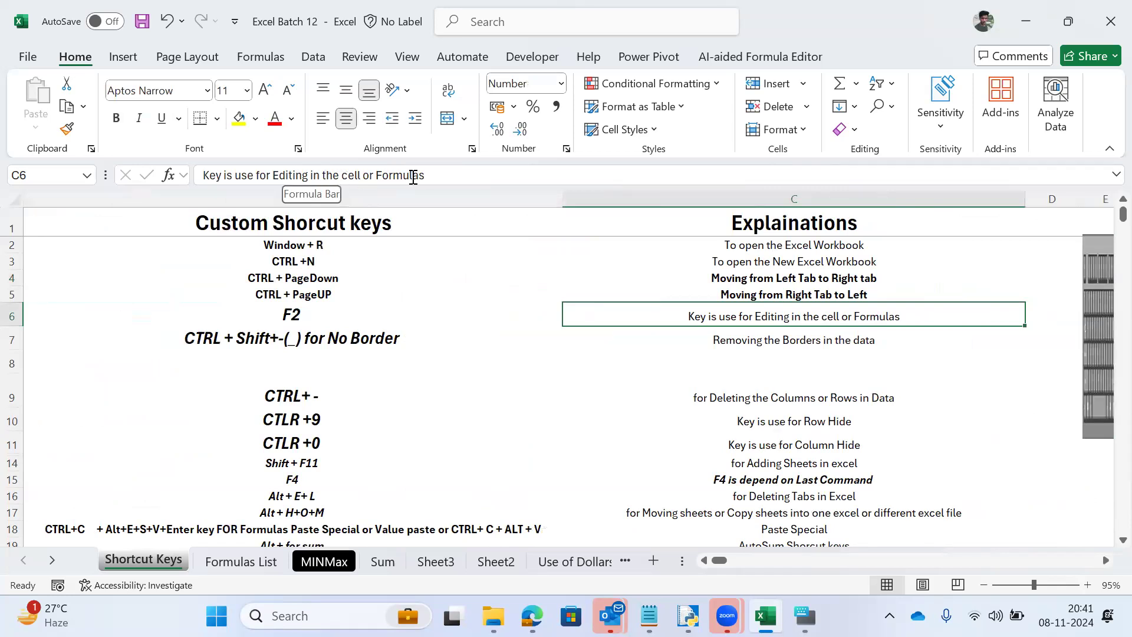
{"action": "key", "text": "Left"}
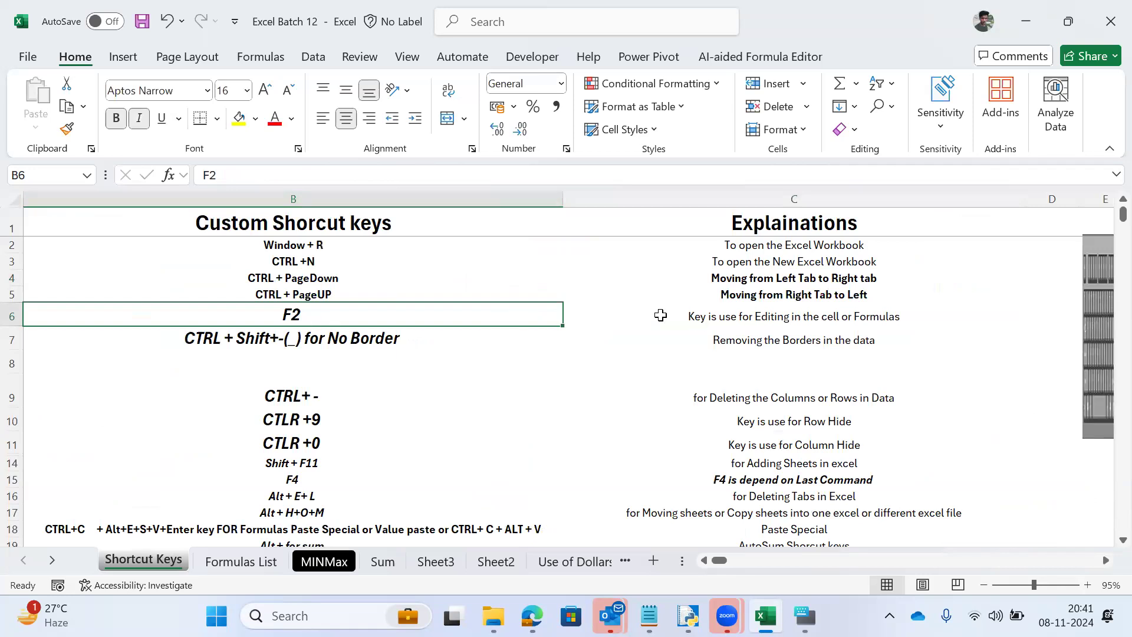
{"action": "key", "text": "Left"}
{"action": "key", "text": "Up"}
{"action": "key", "text": "Down"}
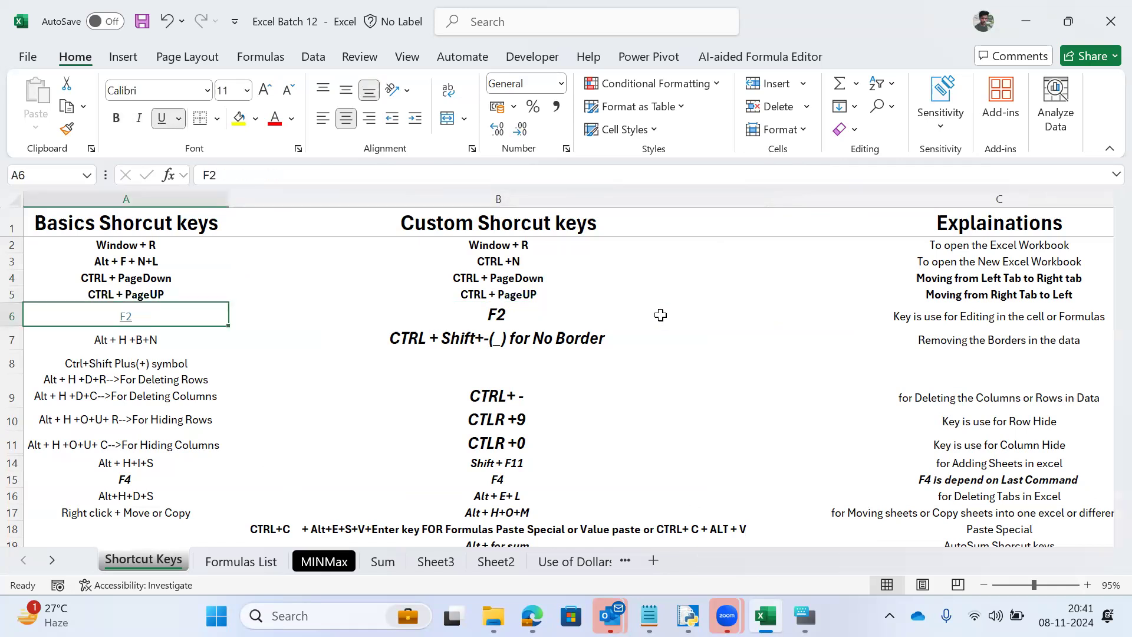
Step: Insert a new worksheet before Shortcut Keys and enter a first name misspelled with an extra "e" in cell A3
{"action": "key", "text": "shift+F11"}
{"action": "key", "text": "Down"}
{"action": "key", "text": "Down"}
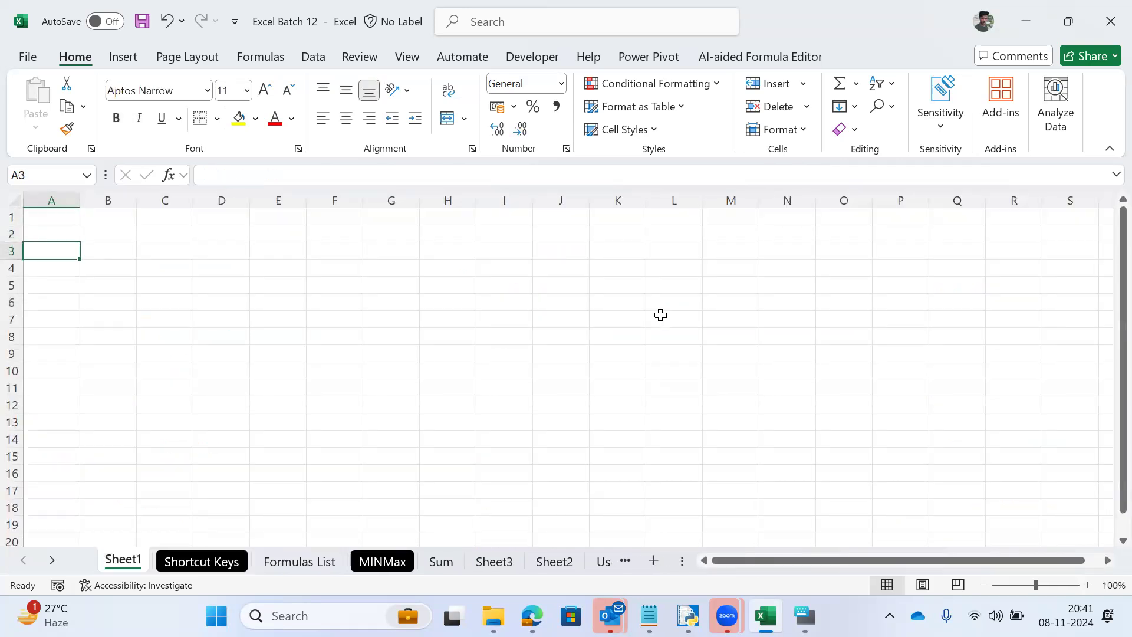
{"action": "type", "text": "Waseeem"}
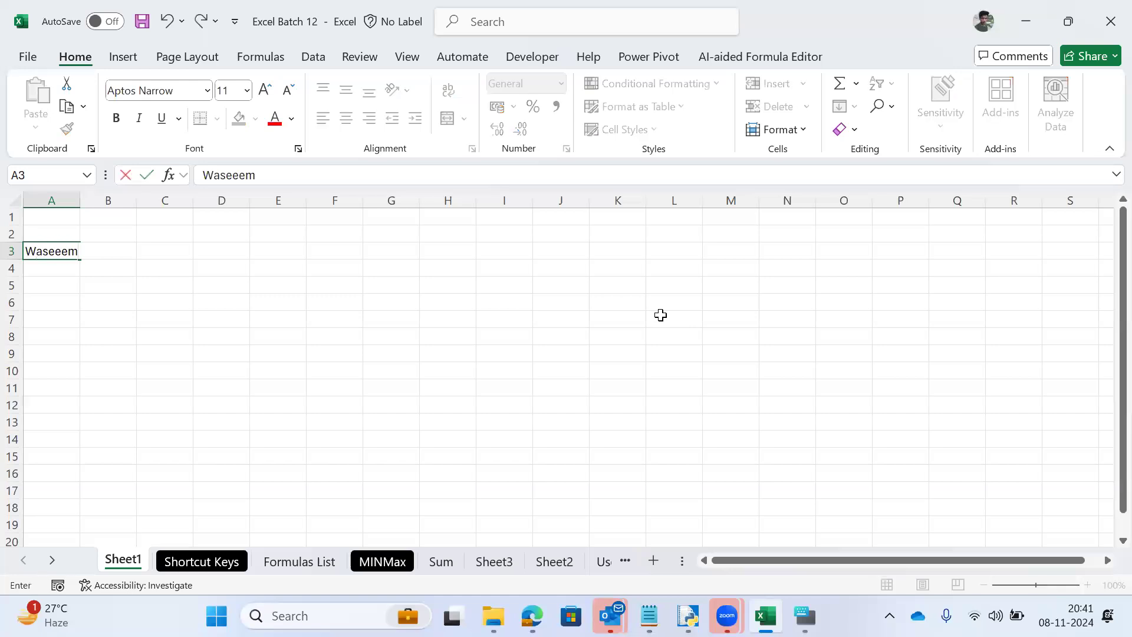
{"action": "key", "text": "Return"}
{"action": "key", "text": "Up"}
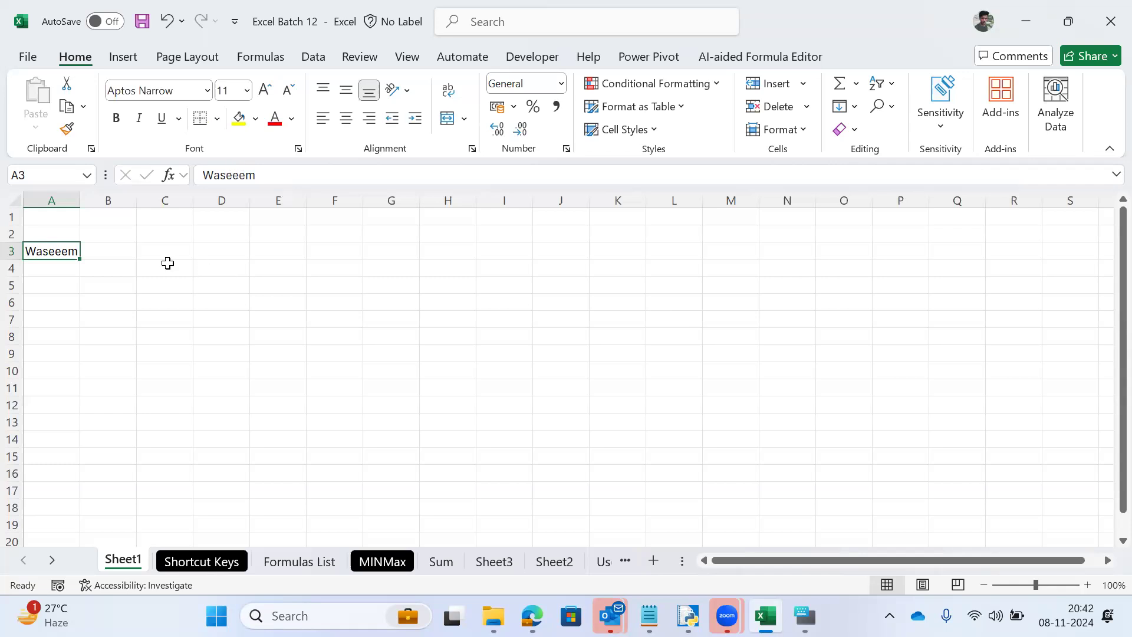
{"action": "key", "text": "Up"}
{"action": "key", "text": "Up"}
{"action": "key", "text": "Left"}
{"action": "left_click", "coordinate": [238, 174]}
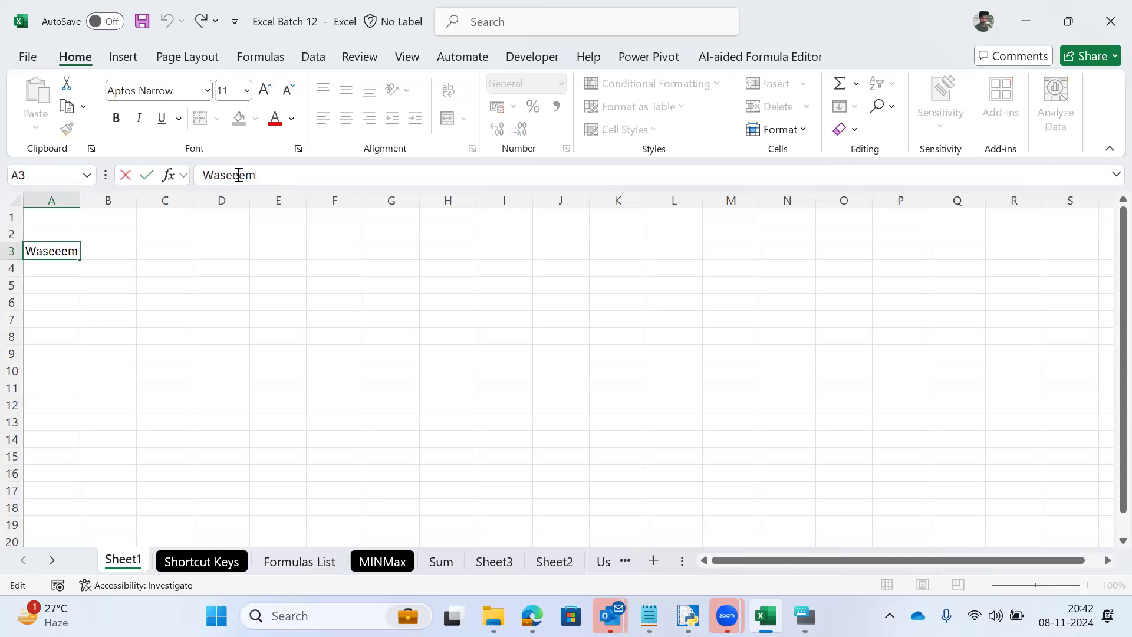
{"action": "left_click", "coordinate": [182, 298]}
{"action": "left_click", "coordinate": [101, 229]}
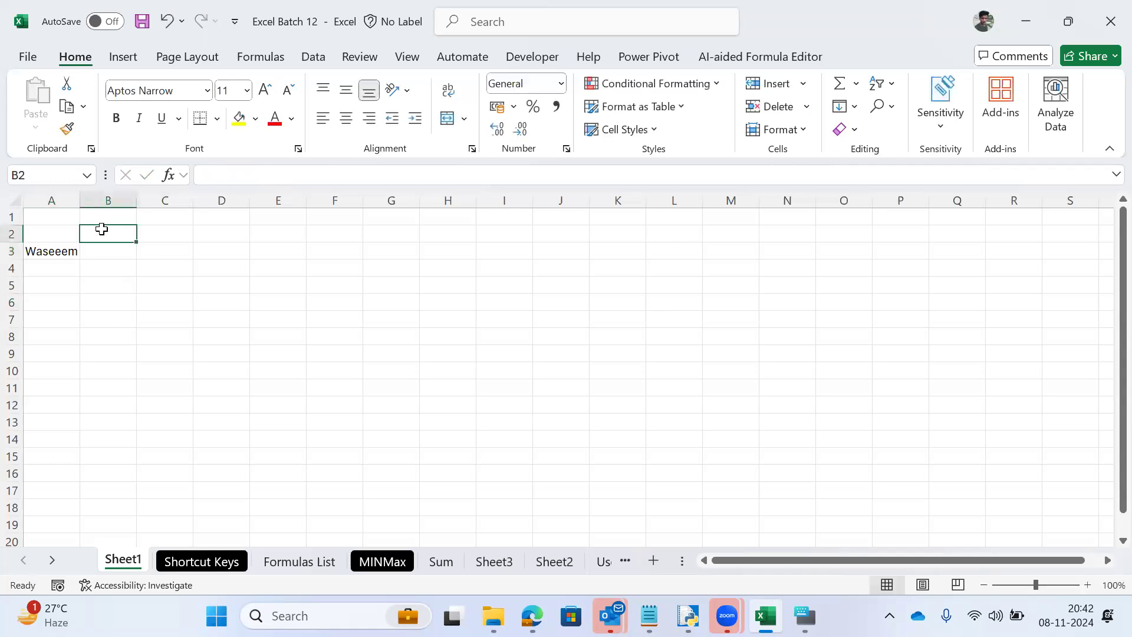
{"action": "left_click", "coordinate": [47, 251]}
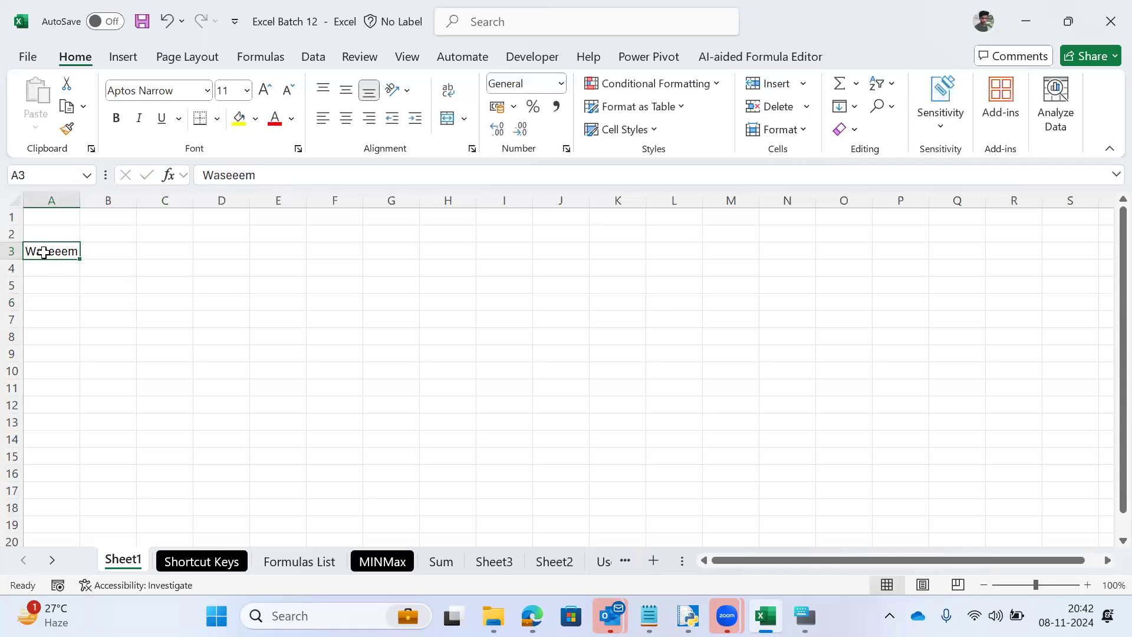
{"action": "double_click", "coordinate": [45, 252]}
{"action": "left_click", "coordinate": [60, 253]}
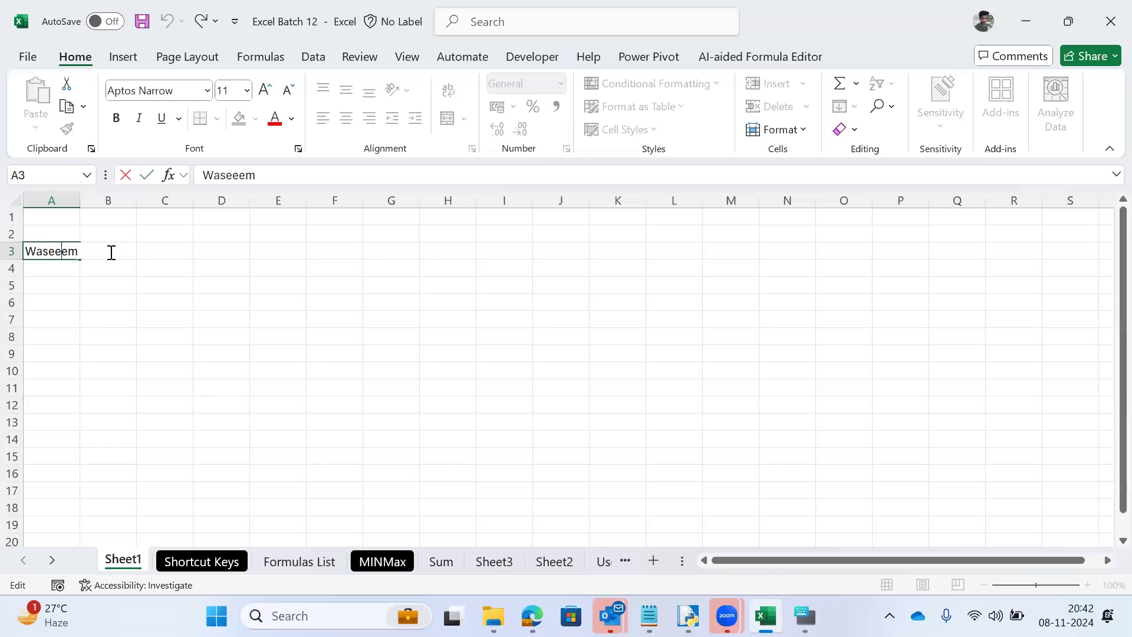
{"action": "key", "text": "BackSpace"}
{"action": "type", "text": "e"}
{"action": "key", "text": "BackSpace"}
{"action": "key", "text": "Escape"}
{"action": "key", "text": "ctrl+z"}
{"action": "key", "text": "Right"}
{"action": "key", "text": "Up"}
{"action": "type", "text": "F"}
{"action": "key", "text": "Escape"}
{"action": "key", "text": "Down"}
{"action": "key", "text": "Left"}
{"action": "key", "text": "F2"}
{"action": "key", "text": "Escape"}
{"action": "key", "text": "Right"}
{"action": "key", "text": "Left"}
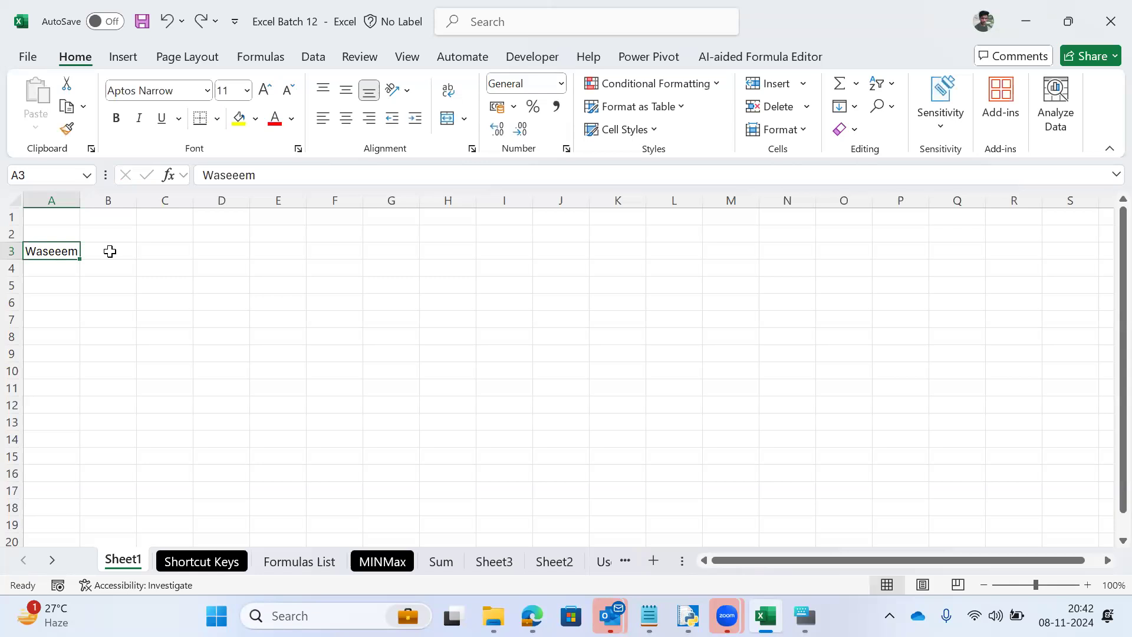
Step: Correct the misspelled first name in cell A3 by deleting the extra "e"
{"action": "double_click", "coordinate": [51, 250]}
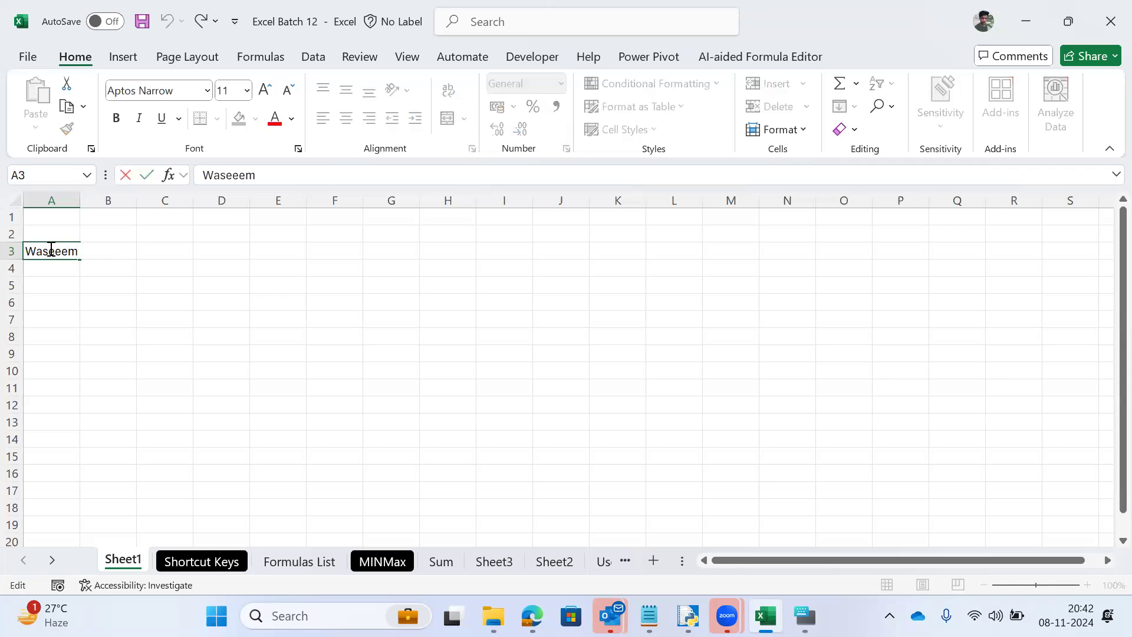
{"action": "key", "text": "BackSpace"}
{"action": "key", "text": "Return"}
{"action": "key", "text": "Up"}
{"action": "key", "text": "Down"}
{"action": "key", "text": "Up"}
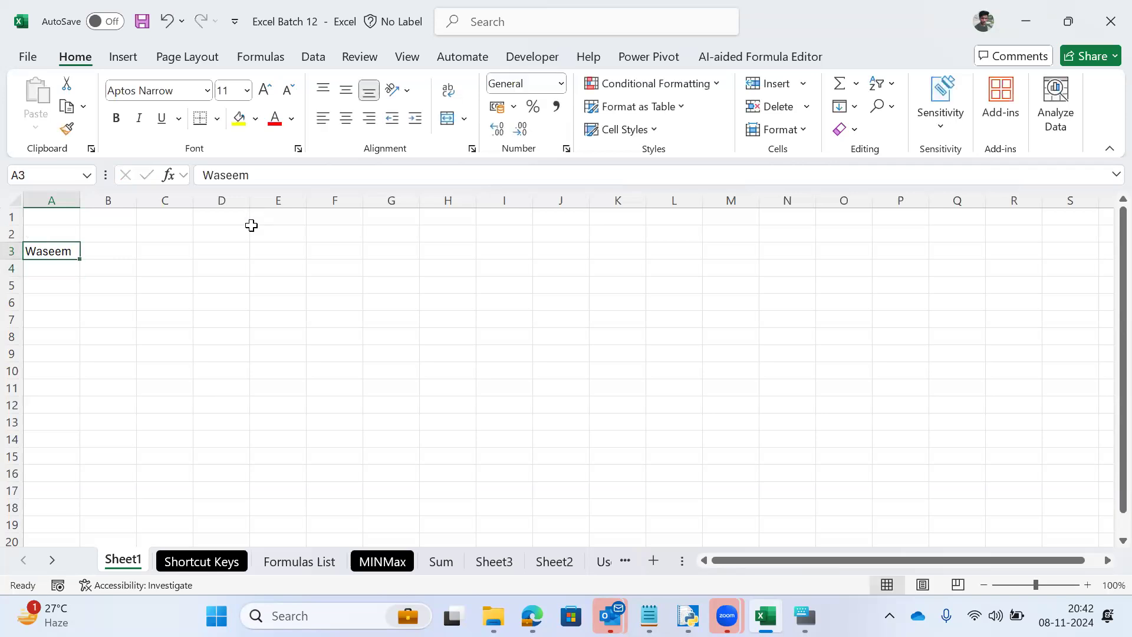
Step: Clear the first name from cell A3 of the new sheet
{"action": "key", "text": "Down"}
{"action": "key", "text": "Up"}
{"action": "key", "text": "Right"}
{"action": "key", "text": "Left"}
{"action": "key", "text": "Down"}
{"action": "key", "text": "Up"}
{"action": "key", "text": "Delete"}
Step: Read the F2 shortcut's explanation in row 6 of the Shortcut Keys sheet
{"action": "key", "text": "ctrl+Page_Down"}
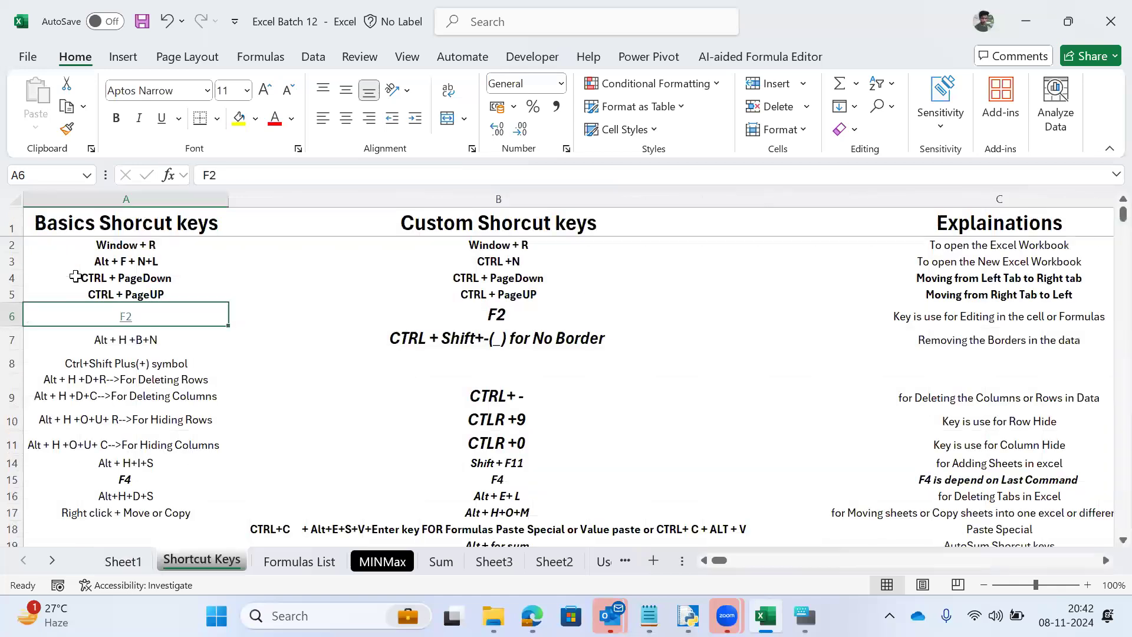
{"action": "key", "text": "Right"}
{"action": "key", "text": "Right"}
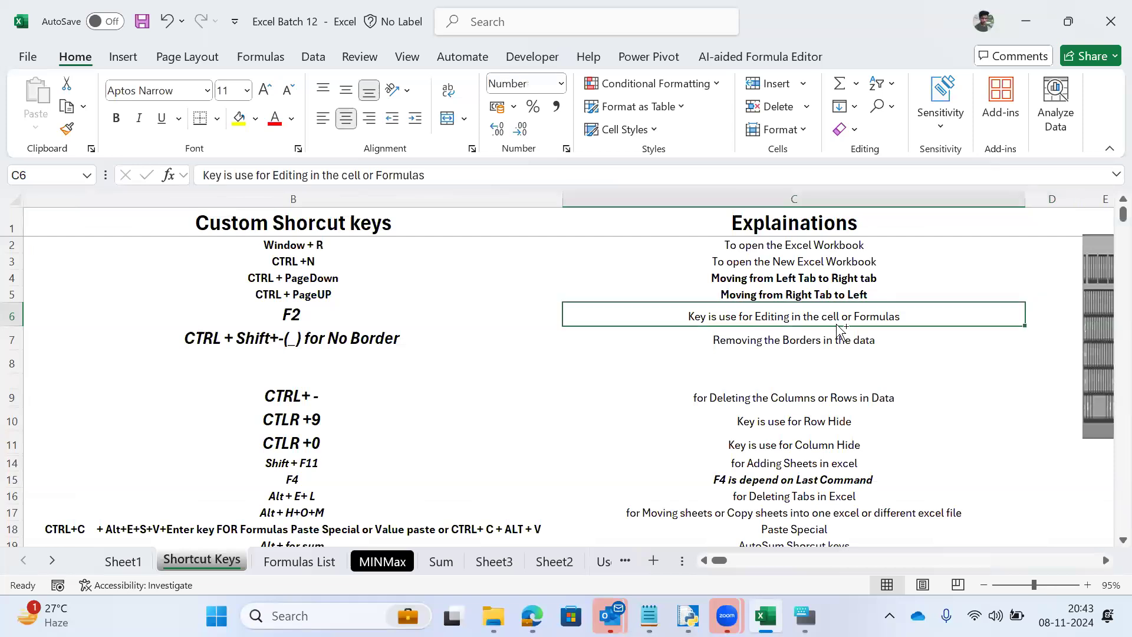
Step: Enter the sample text "Alasdsadsadsadsad" in cell A5 of Sheet1
{"action": "key", "text": "ctrl+Page_Up"}
{"action": "key", "text": "Down"}
{"action": "key", "text": "Down"}
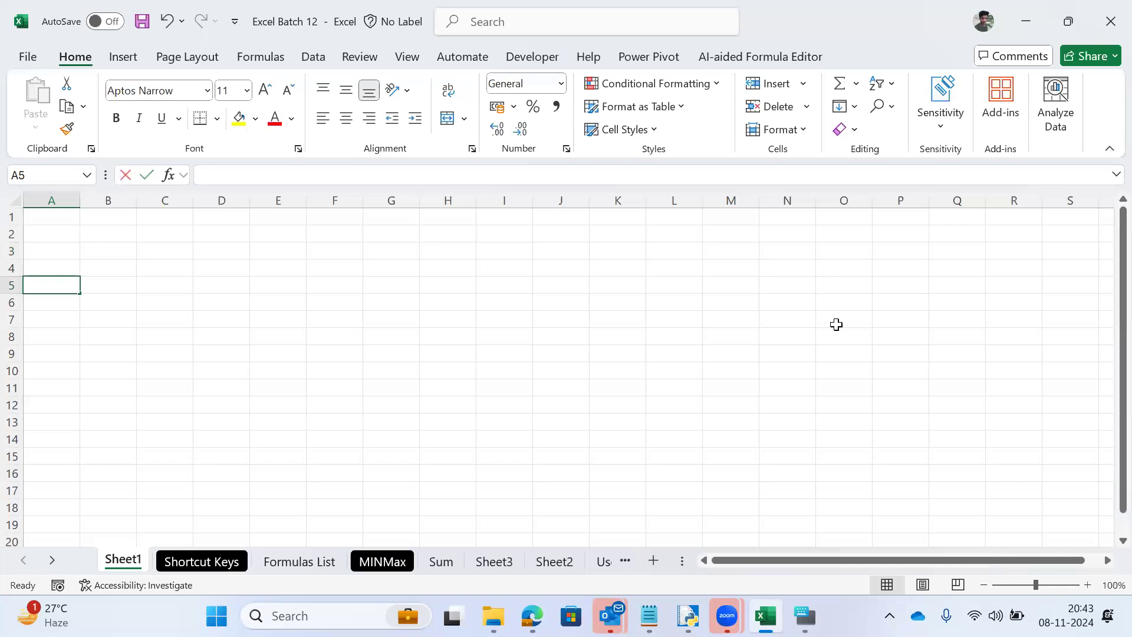
{"action": "type", "text": "Alasdsadsadsadsad"}
{"action": "key", "text": "ctrl+Return"}
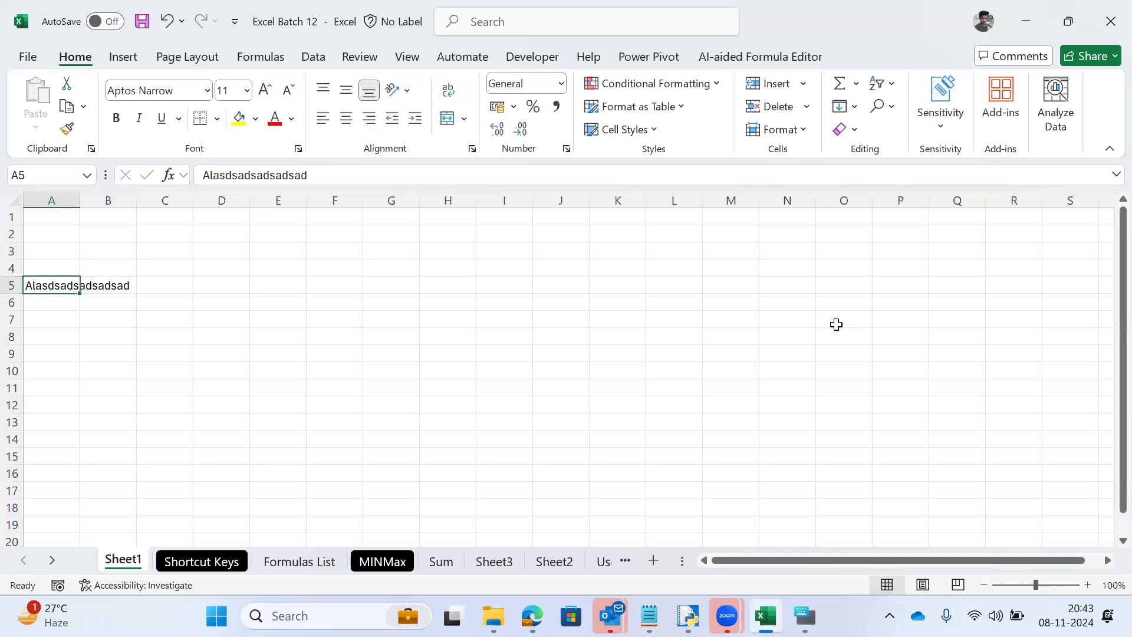
{"action": "key", "text": "F2"}
{"action": "key", "text": "BackSpace"}
{"action": "key", "text": "BackSpace"}
{"action": "key", "text": "BackSpace"}
{"action": "key", "text": "BackSpace"}
{"action": "key", "text": "BackSpace"}
{"action": "key", "text": "BackSpace"}
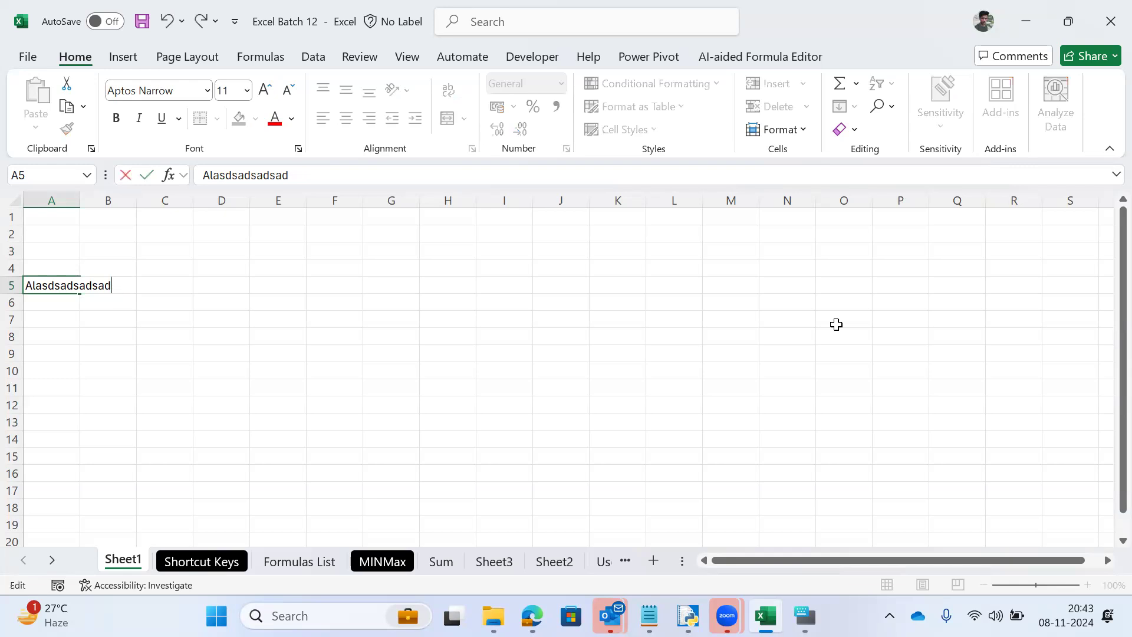
{"action": "key", "text": "Escape"}
Step: Edit the text in cell A5 in place, trimming its ending so it reads "Alasdsadsadsa"
{"action": "key", "text": "F2"}
{"action": "key", "text": "BackSpace"}
{"action": "key", "text": "BackSpace"}
{"action": "key", "text": "ctrl+Return"}
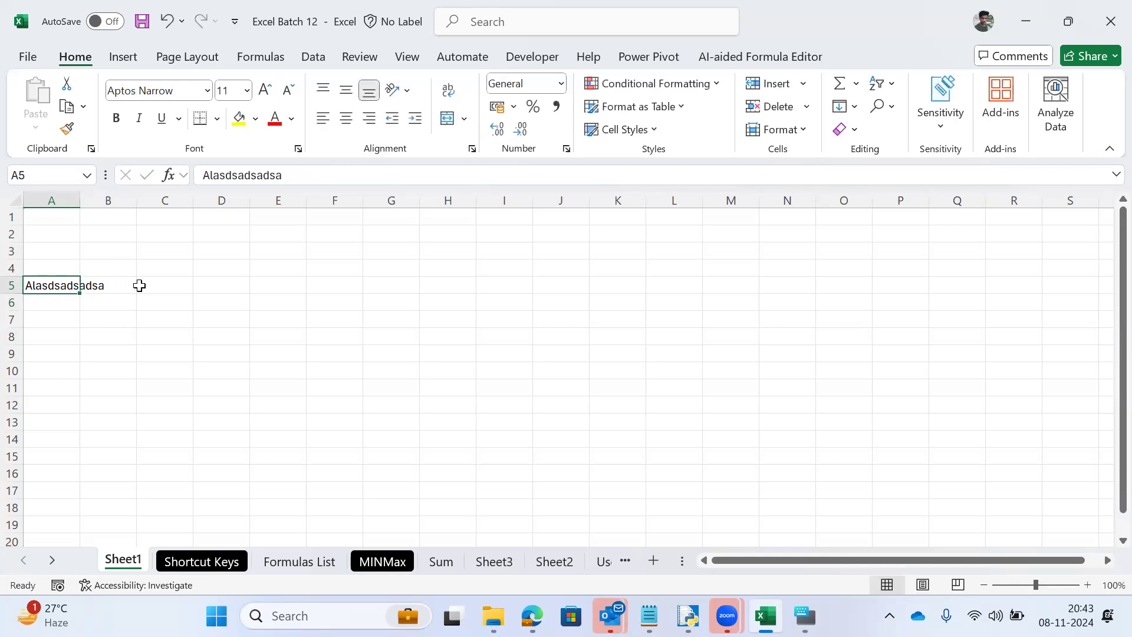
Step: Enter "F2" in cell B3 and clear it again
{"action": "key", "text": "Up"}
{"action": "key", "text": "Up"}
{"action": "key", "text": "Right"}
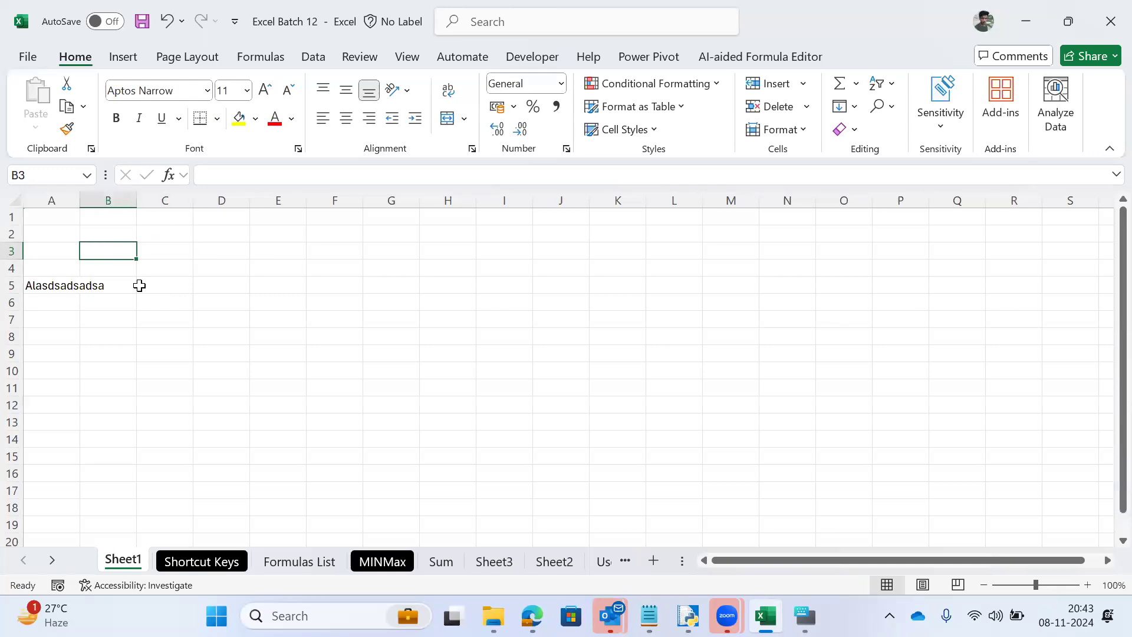
{"action": "type", "text": "F2"}
{"action": "key", "text": "ctrl+Return"}
{"action": "key", "text": "Delete"}
Step: Clear the sample text from cell A5
{"action": "key", "text": "Left"}
{"action": "key", "text": "Down"}
{"action": "key", "text": "Down"}
{"action": "key", "text": "Delete"}
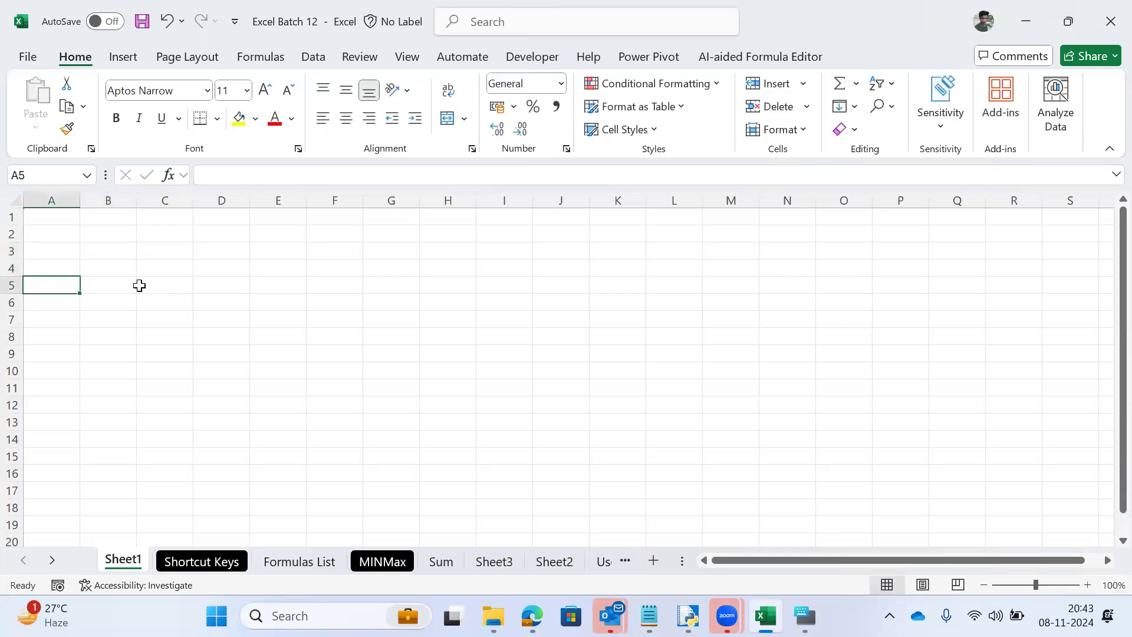
Step: Review the F2 entry across the basic, custom and explanation columns in row 6 of the Shortcut Keys sheet
{"action": "key", "text": "ctrl+Page_Down"}
{"action": "key", "text": "Left"}
{"action": "key", "text": "Left"}
{"action": "key", "text": "Right"}
{"action": "key", "text": "Right"}
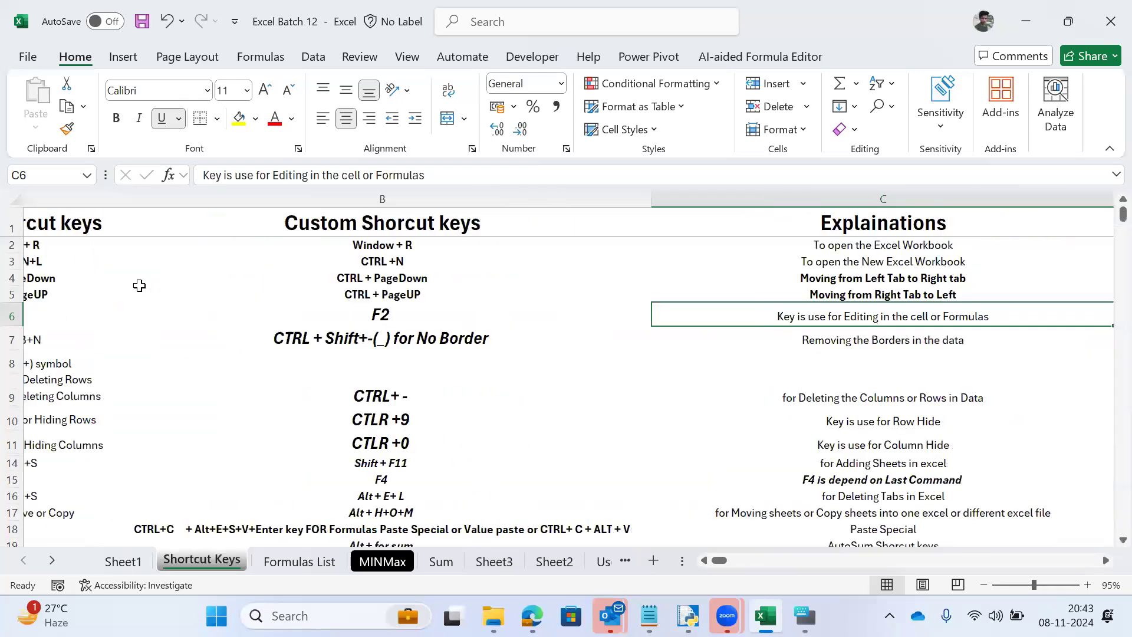
{"action": "key", "text": "Left"}
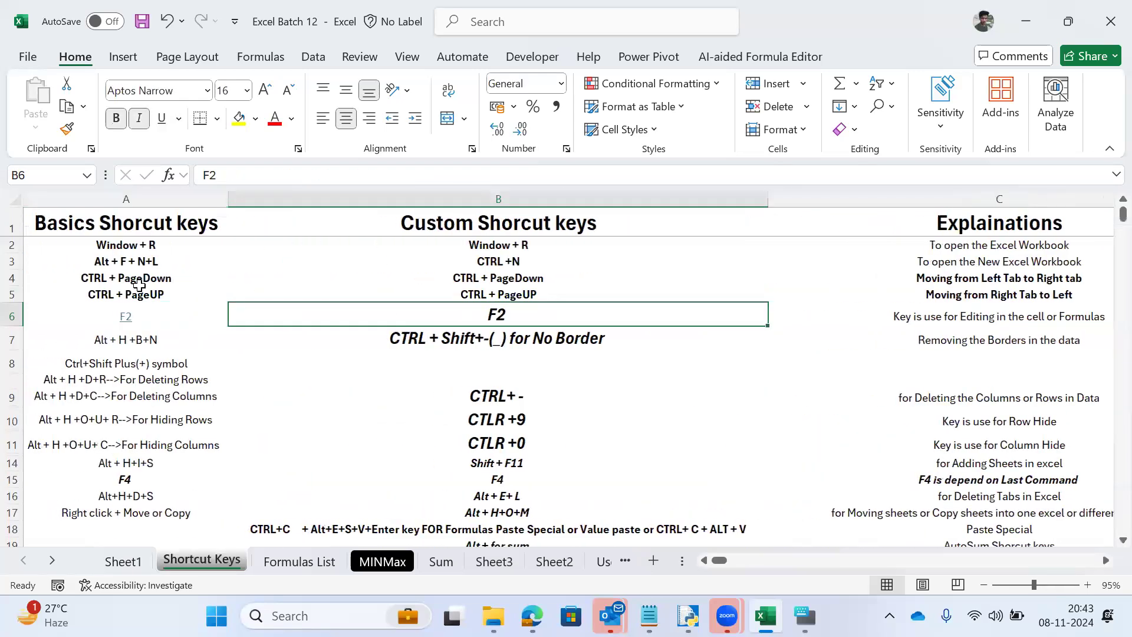
{"action": "key", "text": "Right"}
{"action": "key", "text": "Left"}
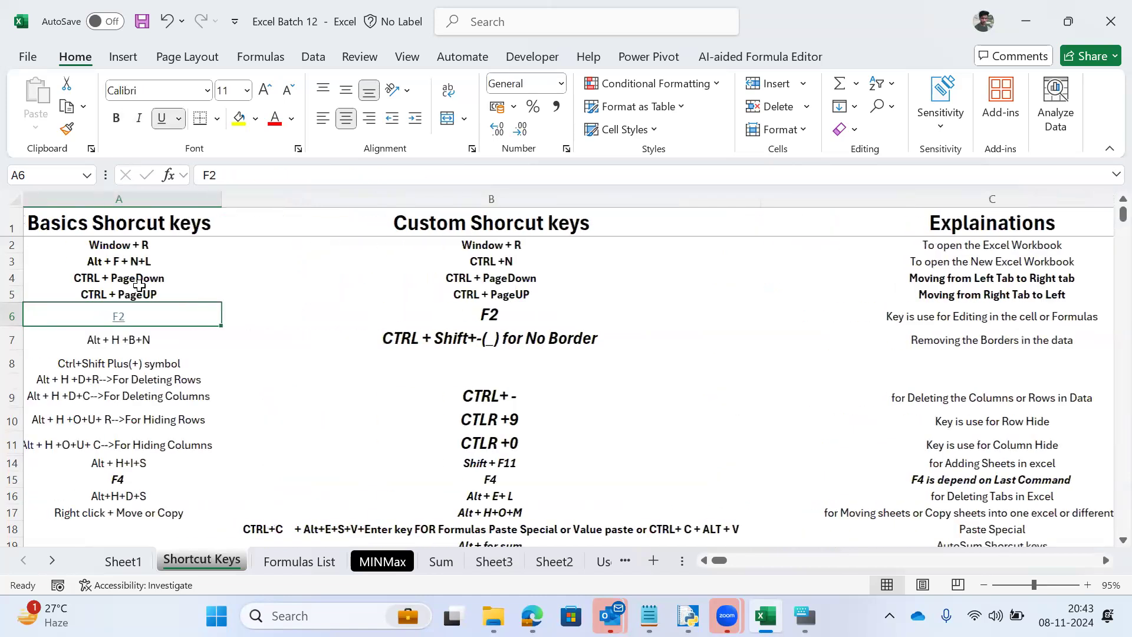
{"action": "key", "text": "Right"}
Step: Look over the first entries in the FORMULAS column of the Formulas List sheet, starting at Sum
{"action": "key", "text": "ctrl+Page_Down"}
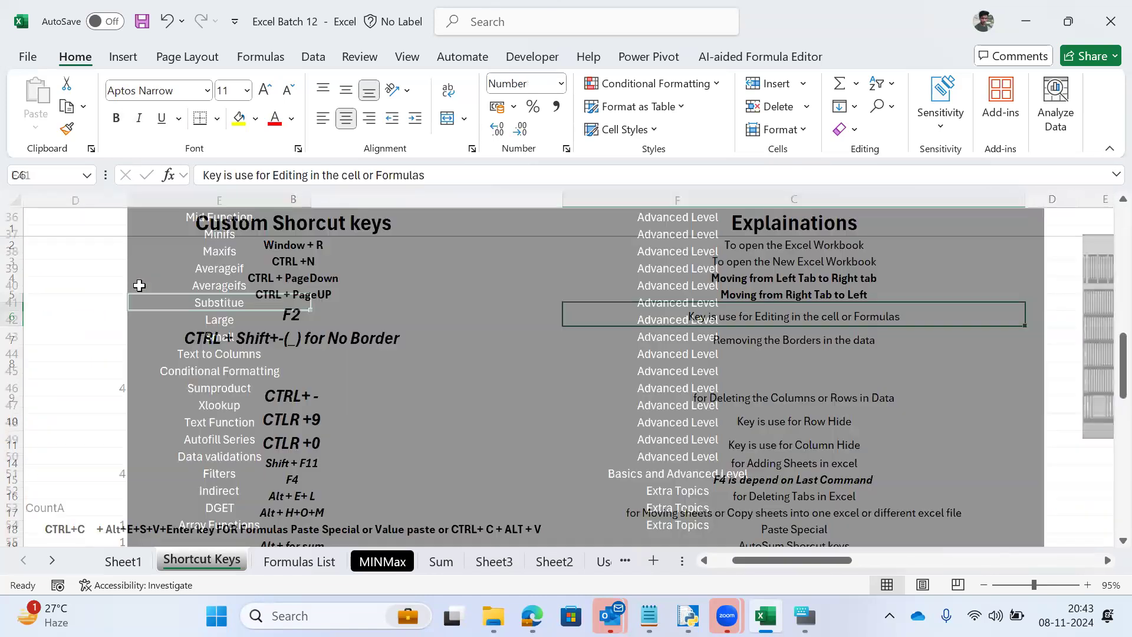
{"action": "left_click_drag", "start_coordinate": [219, 243], "coordinate": [259, 200]}
{"action": "key", "text": "shift+Down"}
{"action": "key", "text": "shift+Down"}
{"action": "key", "text": "shift+Down"}
{"action": "key", "text": "shift+Down"}
{"action": "key", "text": "shift+Down"}
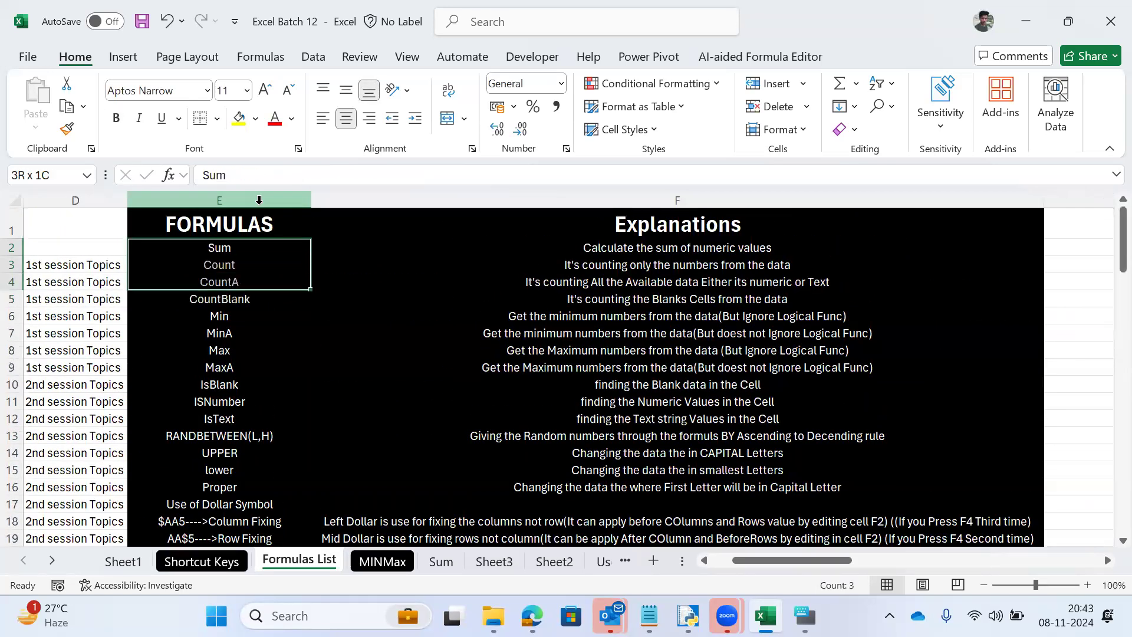
Step: Return to Sheet1 and select cell C3
{"action": "key", "text": "ctrl+Page_Up"}
{"action": "key", "text": "ctrl+Page_Up"}
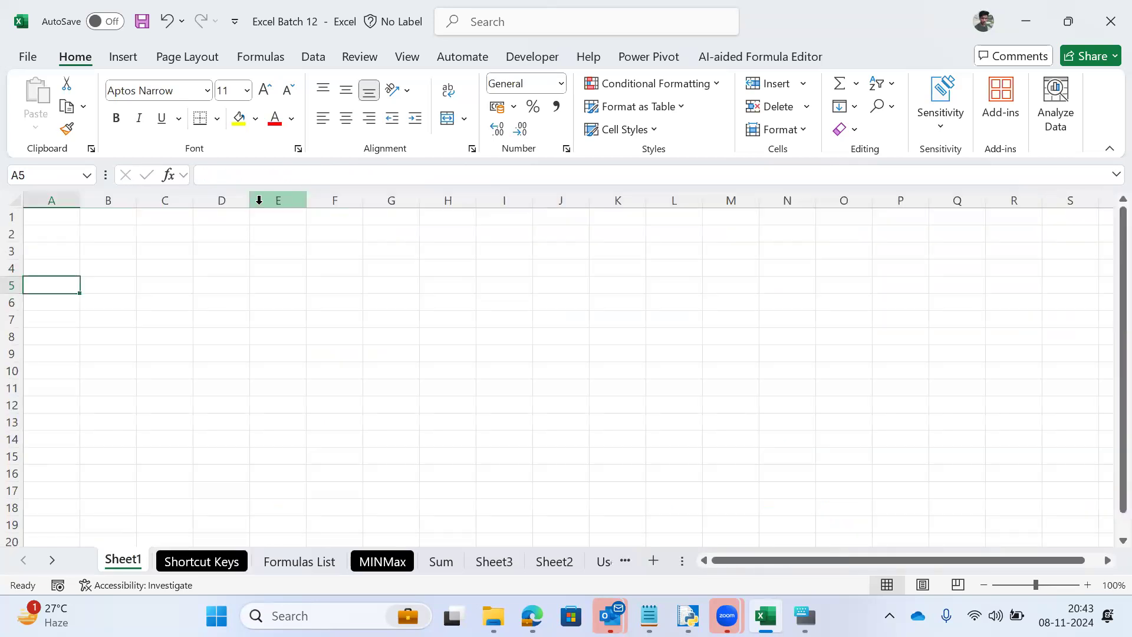
{"action": "key", "text": "Up"}
{"action": "key", "text": "Up"}
{"action": "key", "text": "Right"}
{"action": "key", "text": "Right"}
{"action": "type", "text": "12"}
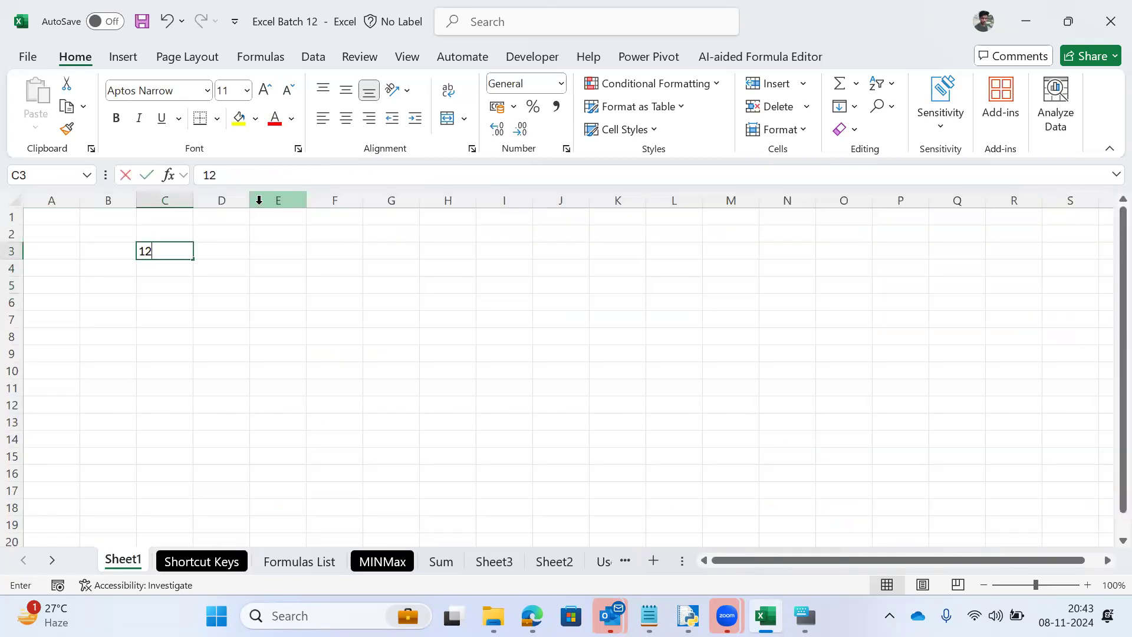
{"action": "key", "text": "Escape"}
{"action": "key", "text": "F1"}
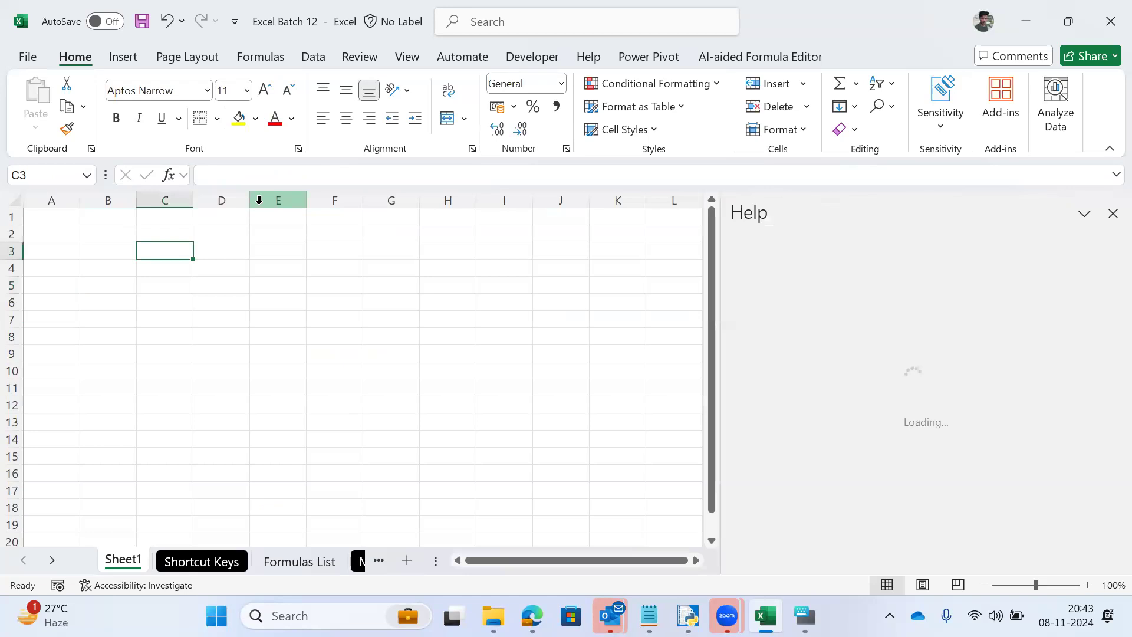
{"action": "left_click", "coordinate": [1112, 212]}
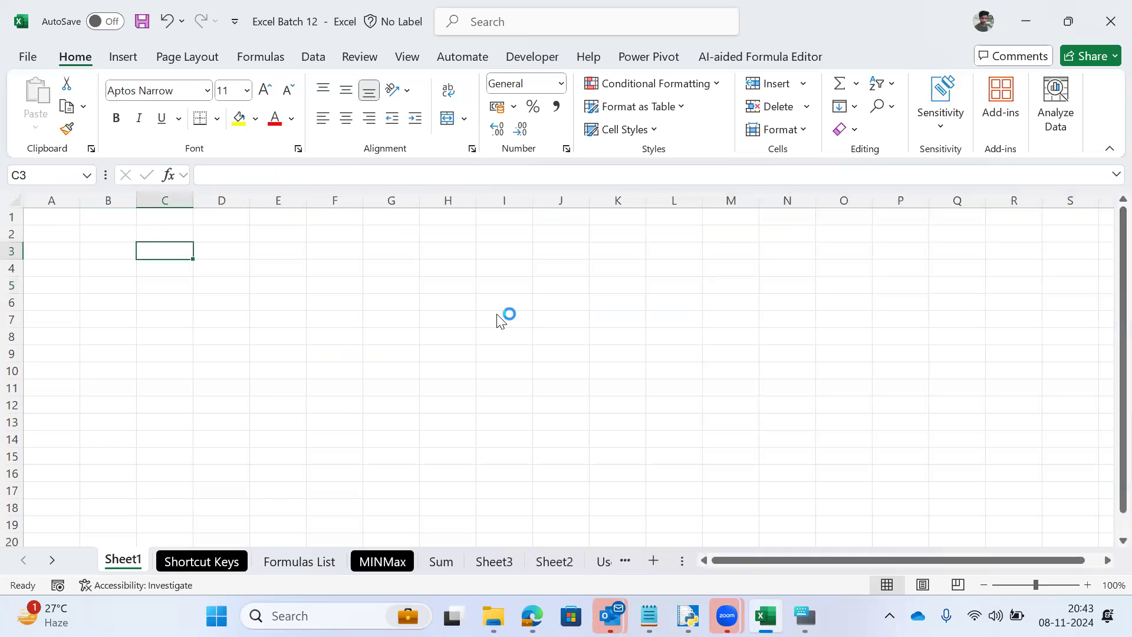
{"action": "type", "text": "12"}
{"action": "key", "text": "Return"}
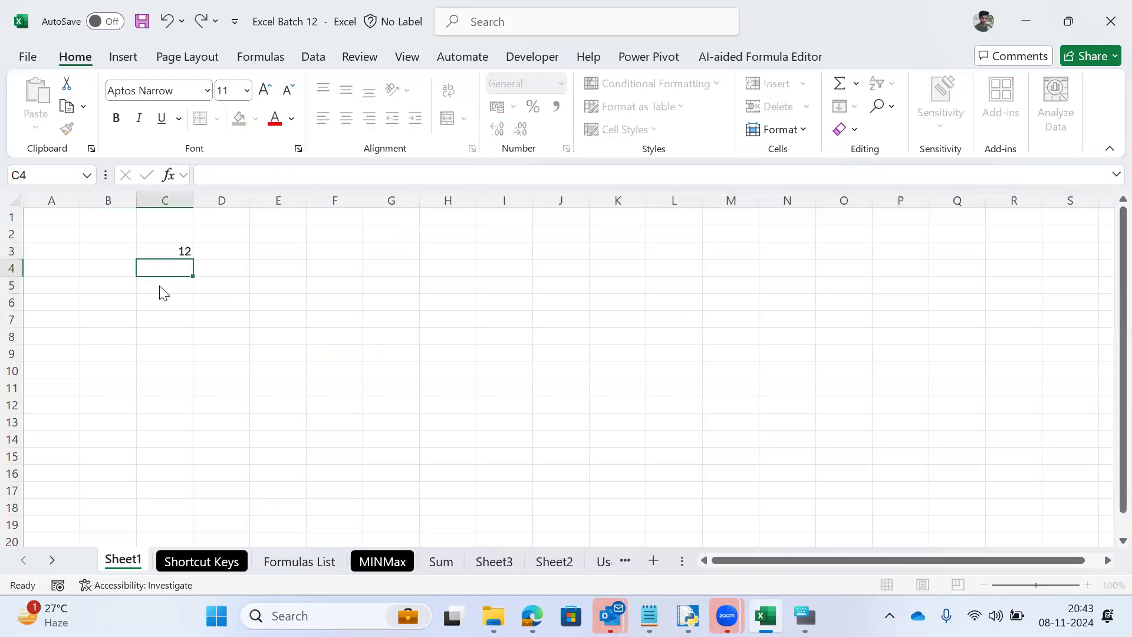
{"action": "key", "text": "Up"}
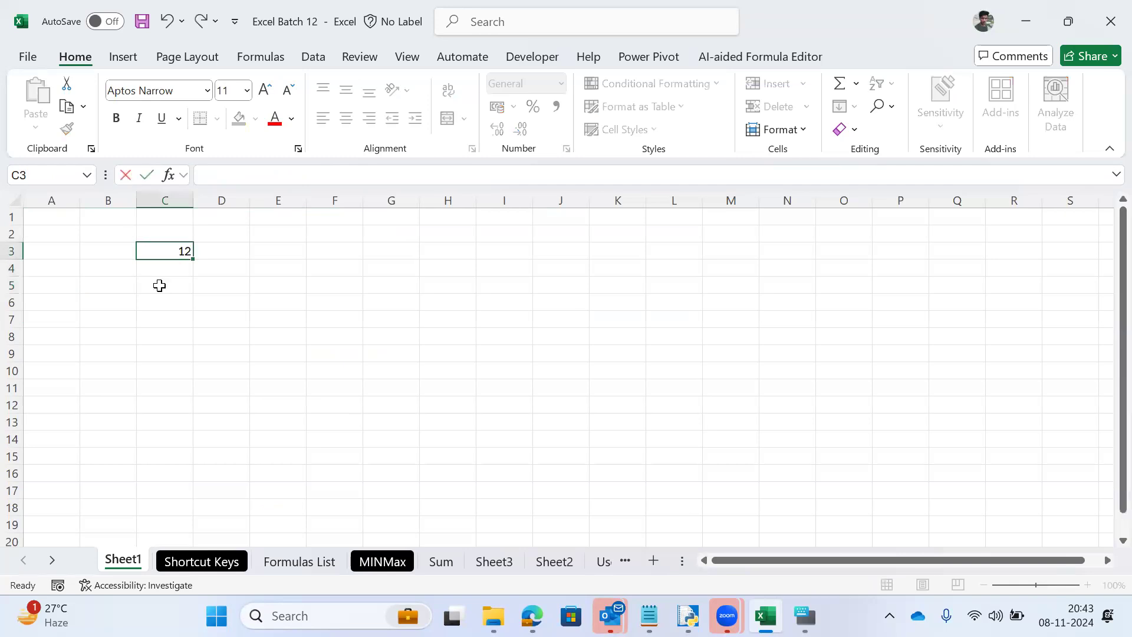
Step: Enter the values 1, 2 and 3 in cells C3 to C5
{"action": "type", "text": "1"}
{"action": "key", "text": "Return"}
{"action": "type", "text": "2"}
{"action": "key", "text": "Return"}
{"action": "type", "text": "3"}
{"action": "key", "text": "Return"}
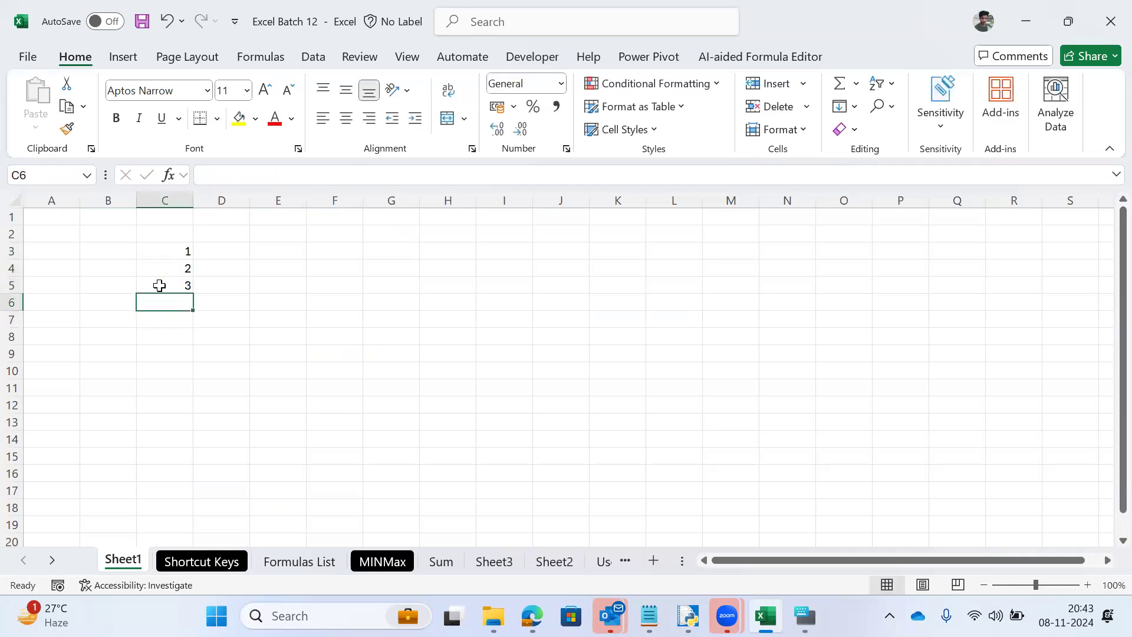
Step: Enter the formula =SUM(C3:C5) in cell C7
{"action": "key", "text": "Down"}
{"action": "type", "text": "=SUM("}
{"action": "key", "text": "Up"}
{"action": "key", "text": "Up"}
{"action": "key", "text": "shift+Up"}
{"action": "key", "text": "shift+Up"}
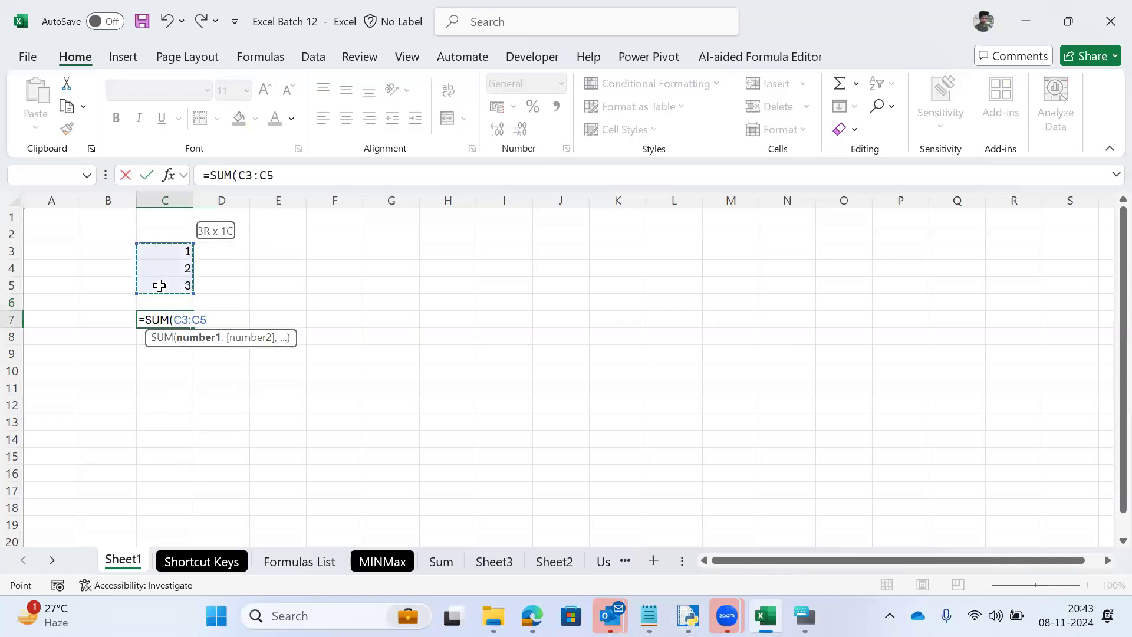
{"action": "key", "text": "ctrl+Return"}
Step: Inspect the SUM formula in C7 in edit mode and compare its referenced range with the values in C3 to C5
{"action": "key", "text": "F2"}
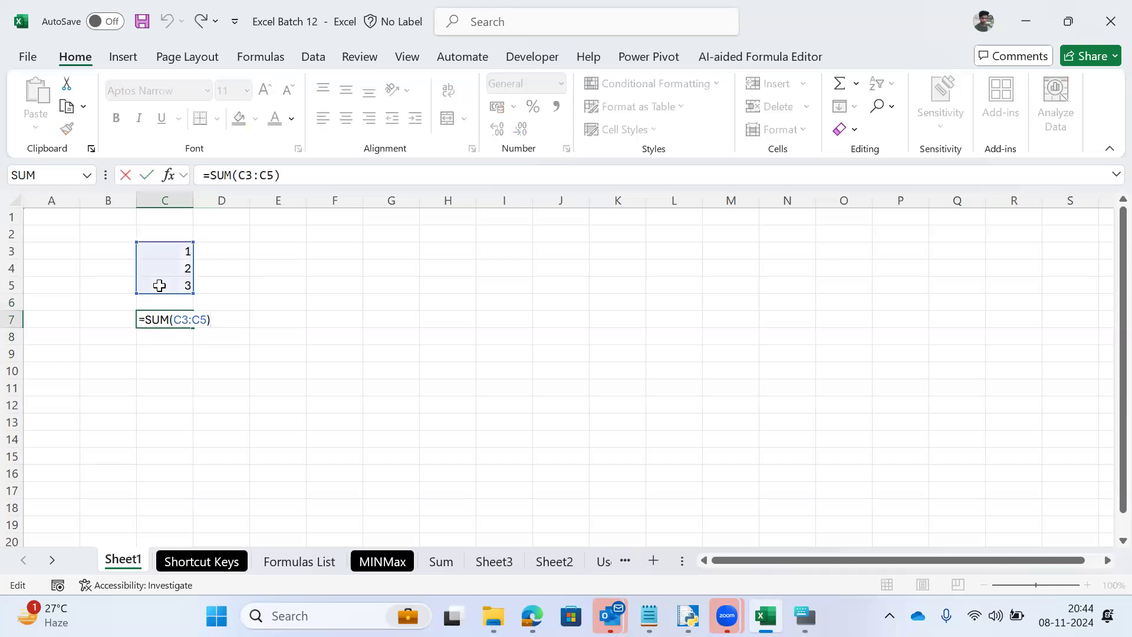
{"action": "key", "text": "ctrl+Return"}
{"action": "key", "text": "F2"}
{"action": "key", "text": "ctrl+Return"}
{"action": "left_click", "coordinate": [177, 249]}
{"action": "key", "text": "shift+Down"}
{"action": "key", "text": "shift+Down"}
{"action": "key", "text": "Down"}
{"action": "key", "text": "Down"}
{"action": "key", "text": "Down"}
{"action": "key", "text": "Down"}
{"action": "key", "text": "F2"}
{"action": "key", "text": "ctrl+Return"}
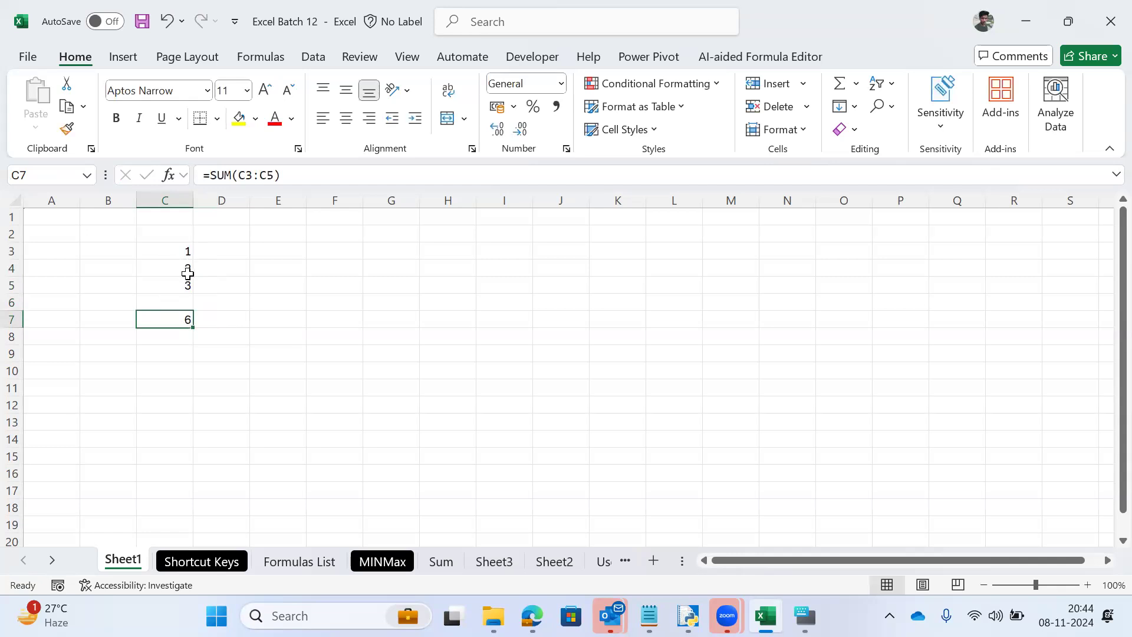
{"action": "double_click", "coordinate": [184, 319]}
{"action": "key", "text": "Escape"}
Step: Enter 4 in cell C6, check the range of the C7 formula, and undo the entry
{"action": "left_click", "coordinate": [163, 300]}
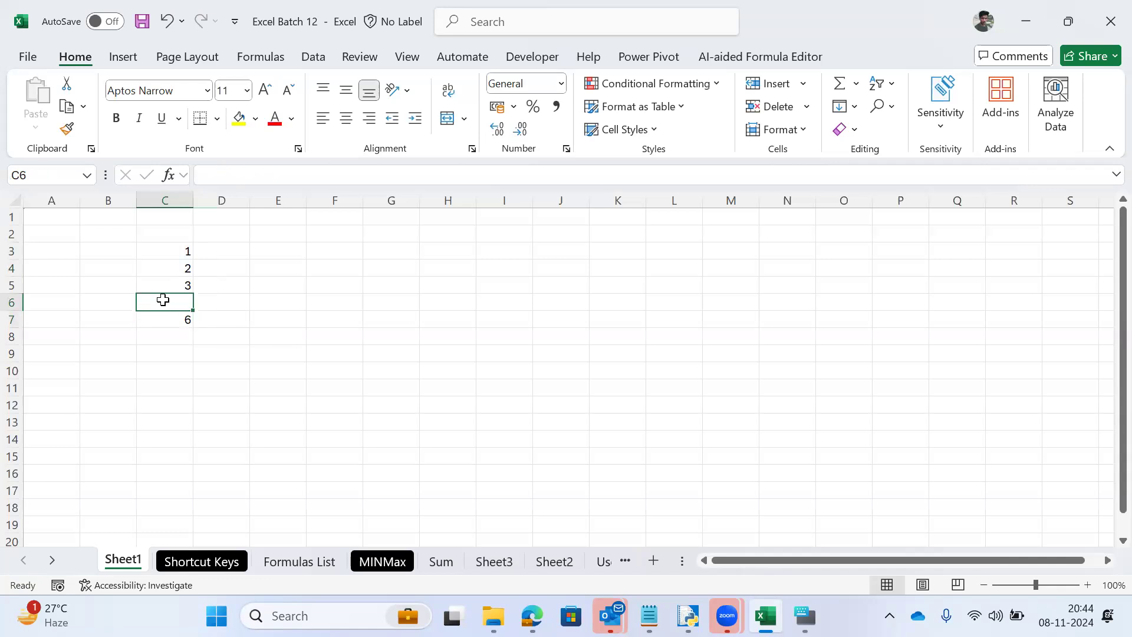
{"action": "type", "text": "4"}
{"action": "key", "text": "Return"}
{"action": "key", "text": "F2"}
{"action": "key", "text": "Escape"}
{"action": "key", "text": "ctrl+z"}
{"action": "key", "text": "Return"}
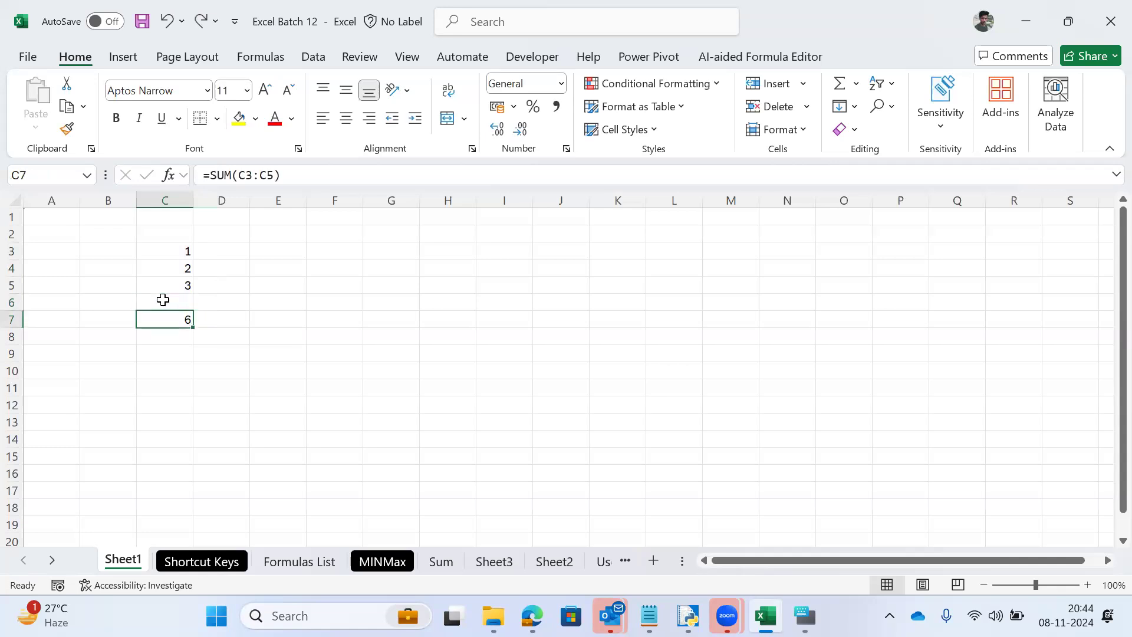
Step: Move the SUM formula from cell C7 to C9 and check its referenced range
{"action": "key", "text": "F2"}
{"action": "key", "text": "Escape"}
{"action": "key", "text": "ctrl+x"}
{"action": "key", "text": "Down"}
{"action": "key", "text": "Down"}
{"action": "key", "text": "ctrl+v"}
{"action": "key", "text": "F2"}
{"action": "key", "text": "Escape"}
Step: Enter 4 in cell C8, directly above the SUM formula
{"action": "key", "text": "Up"}
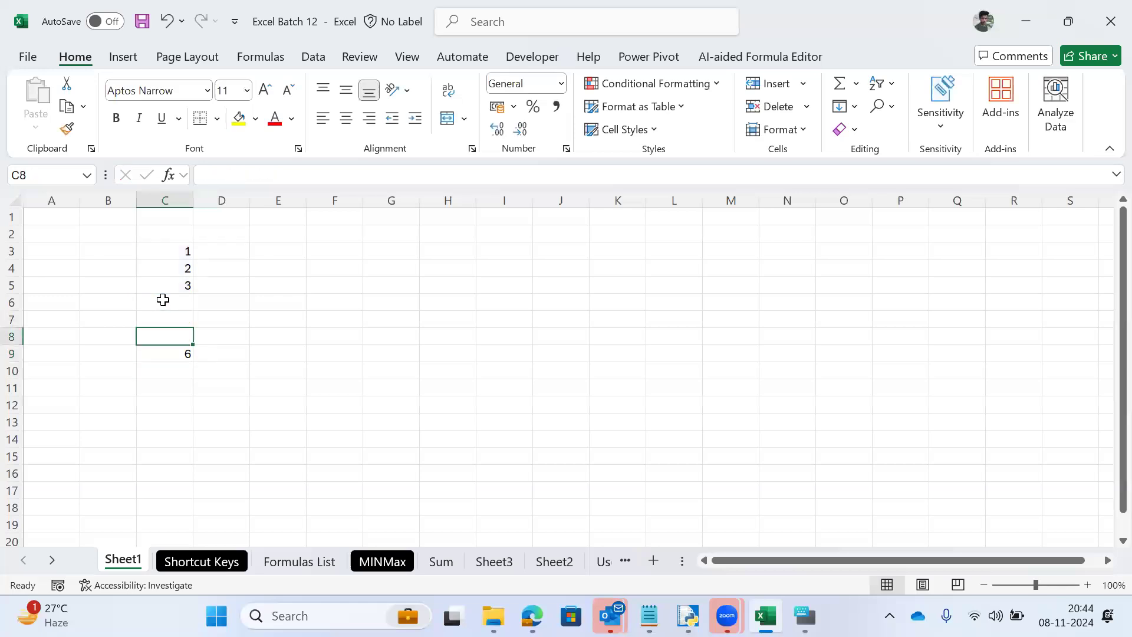
{"action": "type", "text": "4"}
{"action": "key", "text": "Return"}
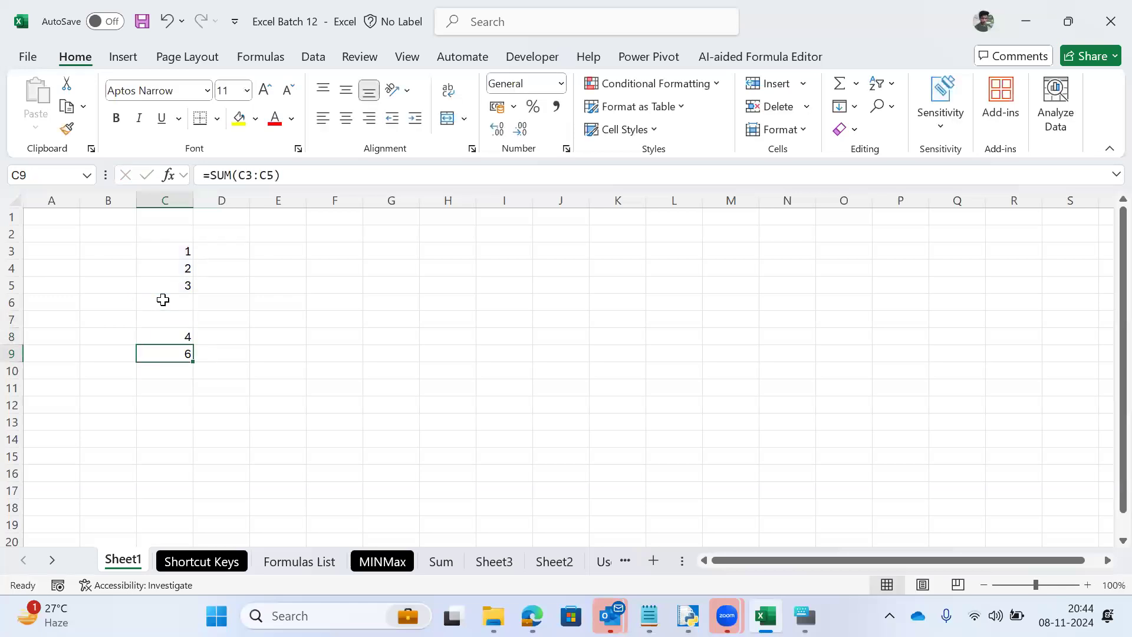
Step: Check which cells the SUM formula in C9 references and compare them with the values in C3 to C8
{"action": "key", "text": "F2"}
{"action": "key", "text": "Escape"}
{"action": "key", "text": "Up"}
{"action": "key", "text": "Down"}
{"action": "key", "text": "F2"}
{"action": "key", "text": "Escape"}
{"action": "key", "text": "Up"}
{"action": "key", "text": "shift+Up"}
{"action": "key", "text": "shift+Up"}
{"action": "key", "text": "shift+Up"}
{"action": "key", "text": "shift+Up"}
{"action": "key", "text": "shift+Up"}
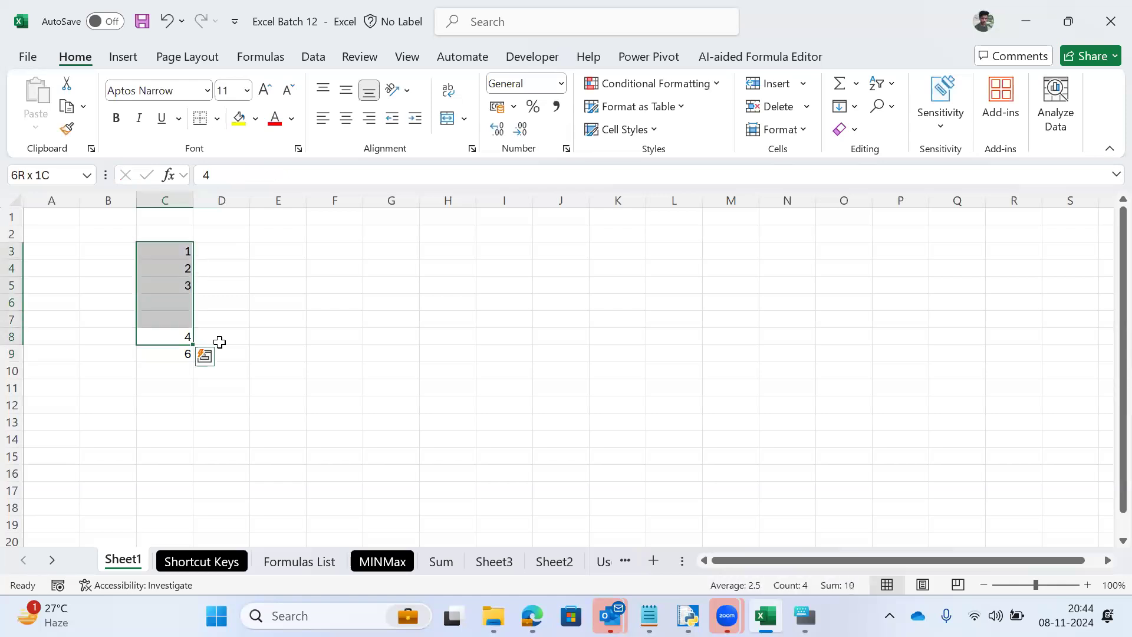
{"action": "key", "text": "Down"}
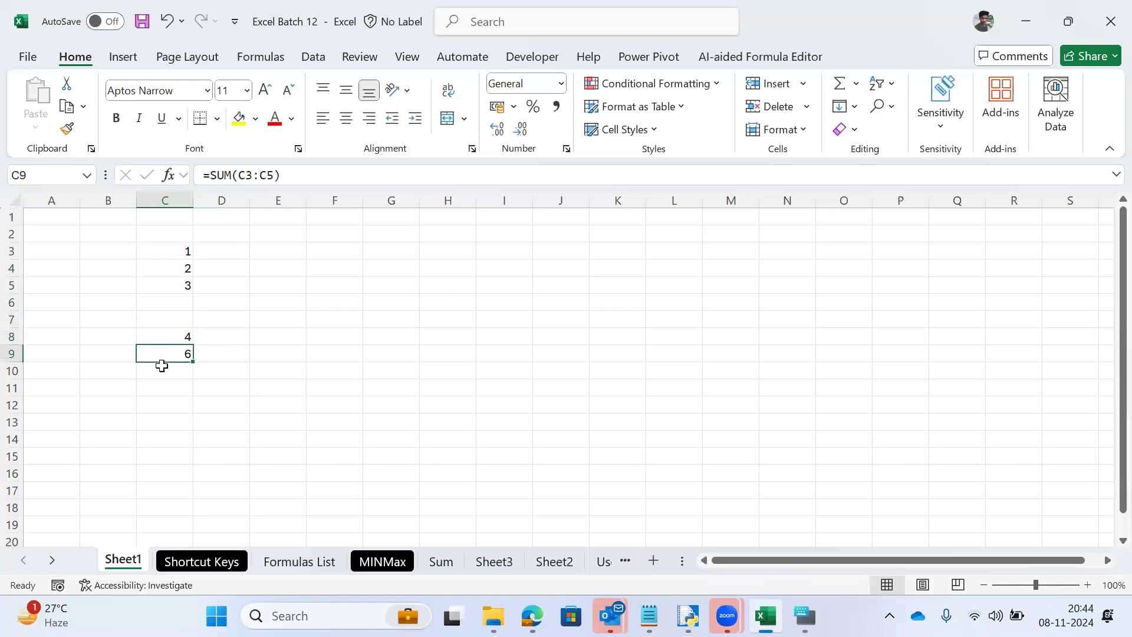
{"action": "key", "text": "Right"}
{"action": "key", "text": "Left"}
Step: Edit the formula in C9 to =SUM(C3:C8), and undo the change
{"action": "key", "text": "F2"}
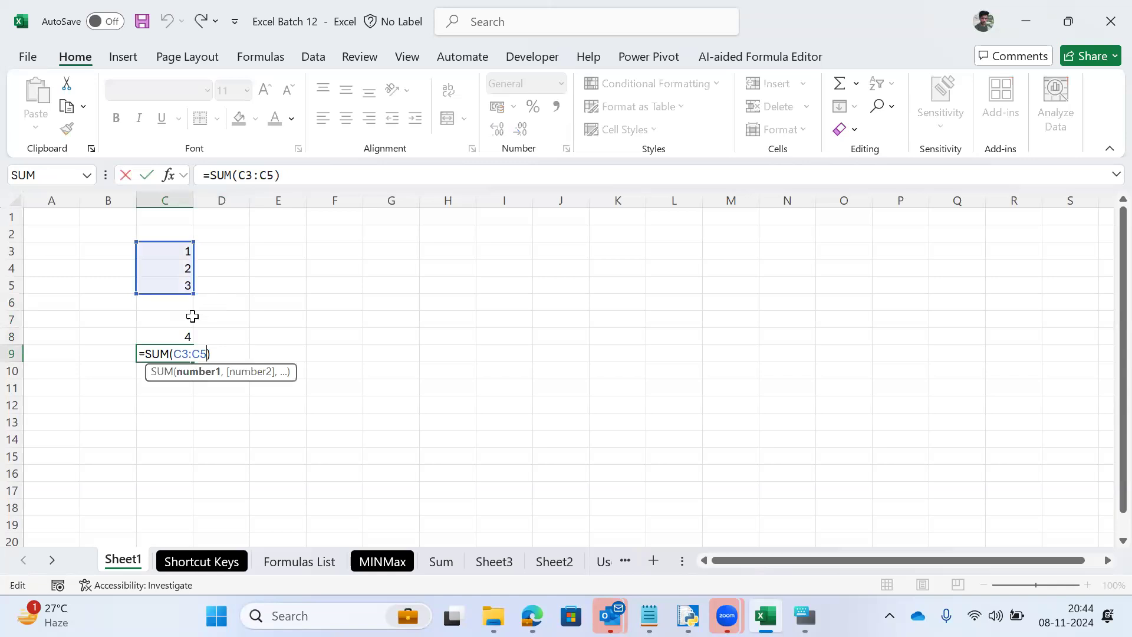
{"action": "key", "text": "BackSpace"}
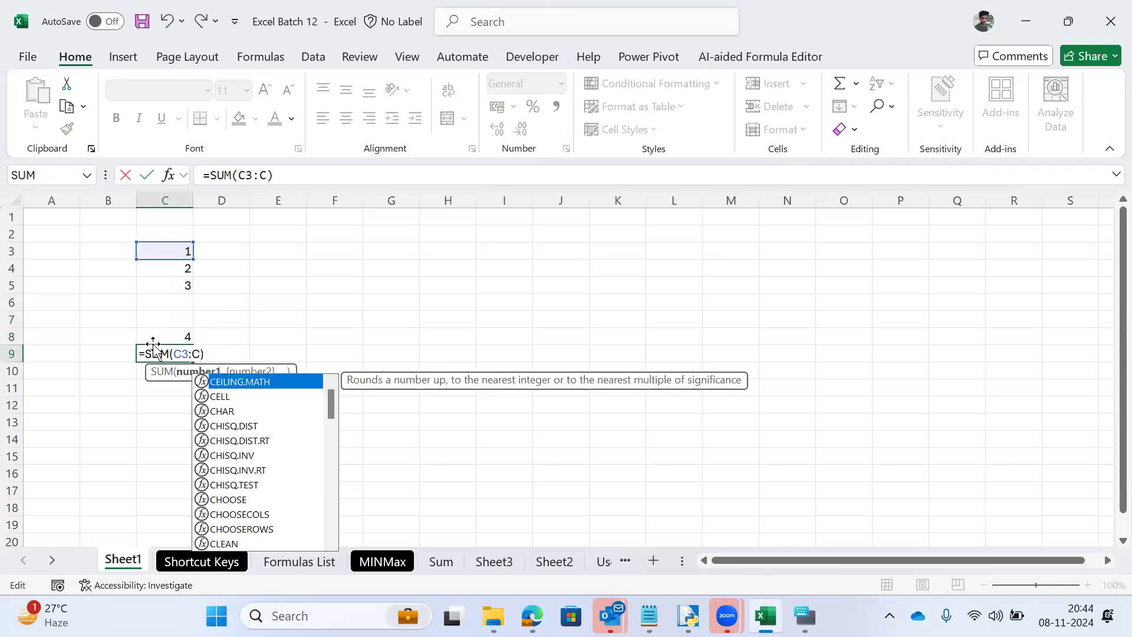
{"action": "type", "text": "8"}
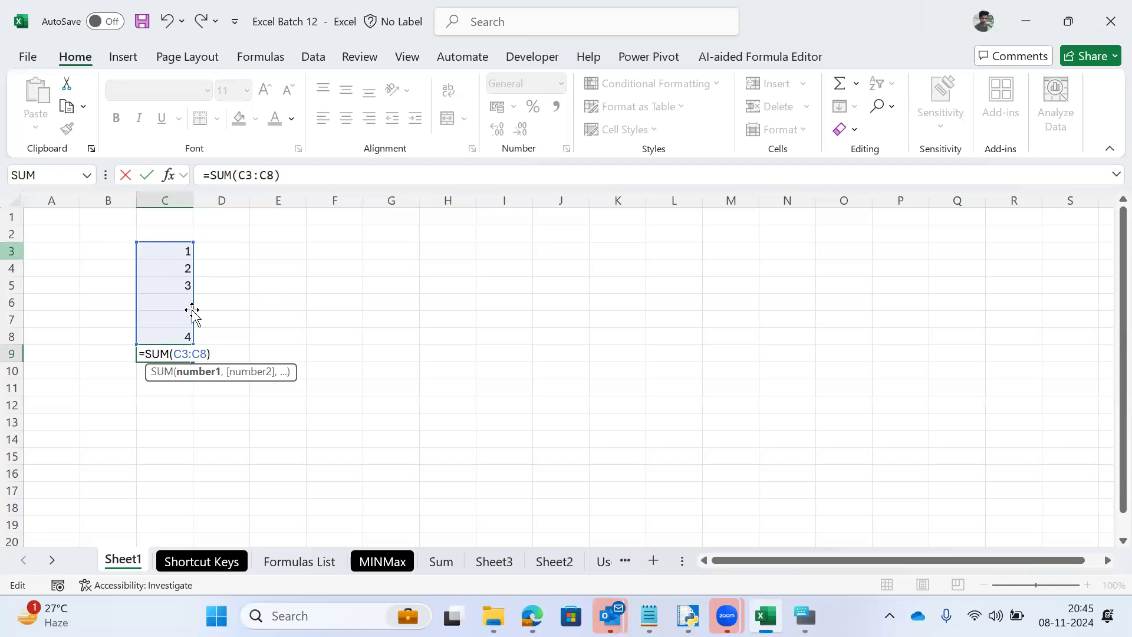
{"action": "key", "text": "Return"}
{"action": "key", "text": "Up"}
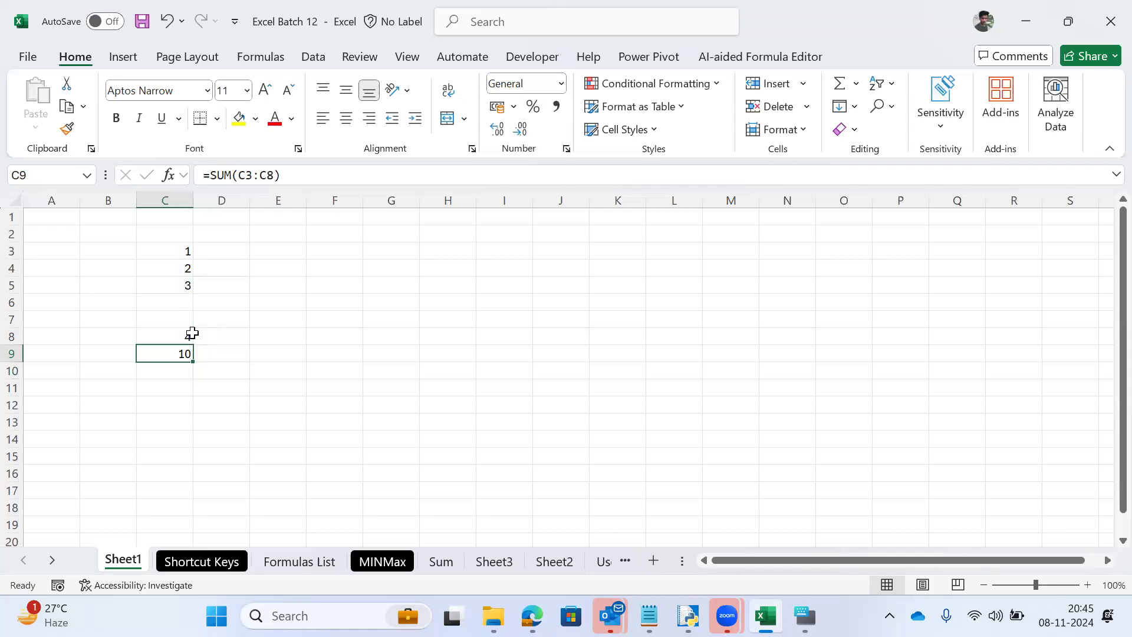
{"action": "key", "text": "ctrl+z"}
Step: Enter the label "F2" in cell E7
{"action": "key", "text": "Up"}
{"action": "key", "text": "Up"}
{"action": "key", "text": "Right"}
{"action": "key", "text": "Right"}
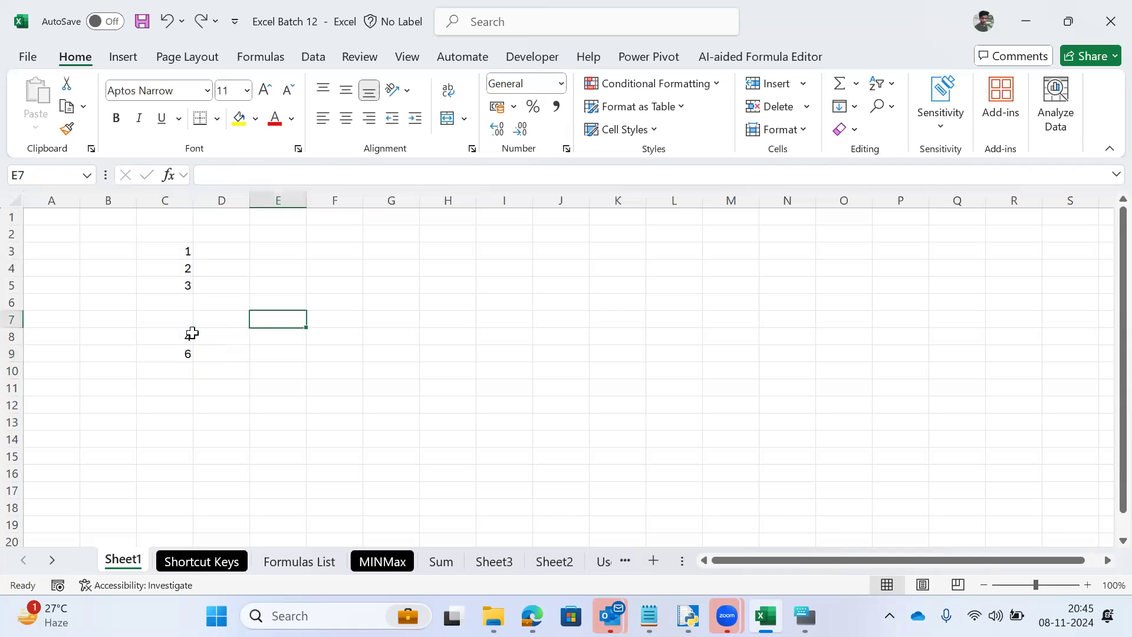
{"action": "type", "text": "F2"}
{"action": "key", "text": "Return"}
Step: Check which cells the SUM formula in C9 references, leaving the formula as it is
{"action": "key", "text": "Left"}
{"action": "key", "text": "Left"}
{"action": "key", "text": "Down"}
{"action": "key", "text": "Down"}
{"action": "key", "text": "Up"}
{"action": "key", "text": "F2"}
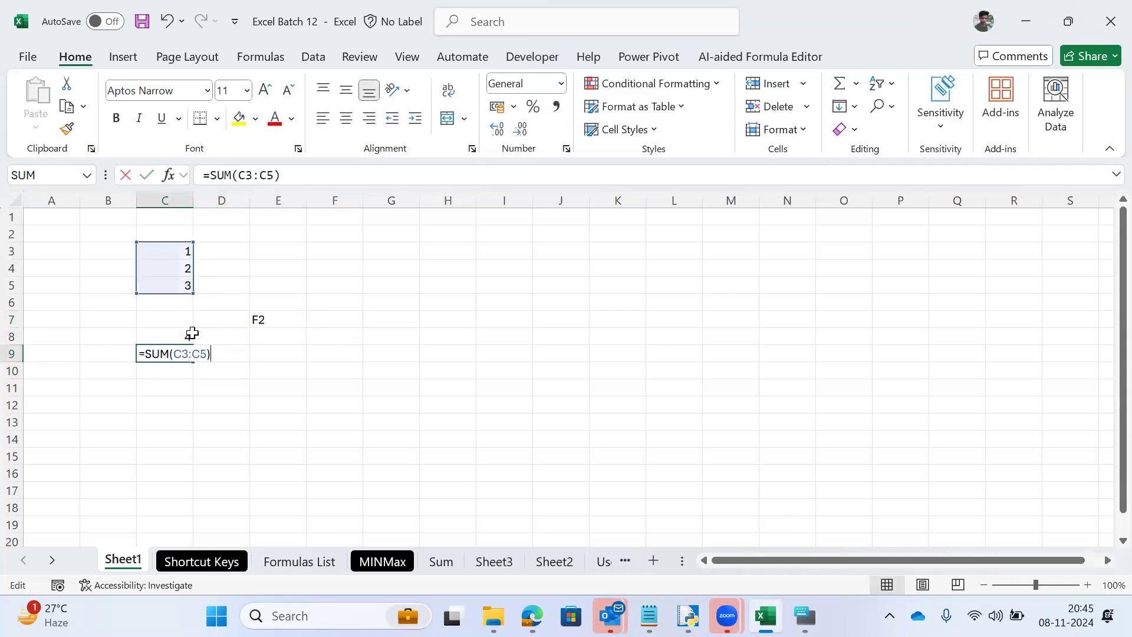
{"action": "key", "text": "Escape"}
{"action": "key", "text": "F2"}
{"action": "key", "text": "Escape"}
Step: Clear the sample numbers, the SUM formula and the "F2" label from Sheet1, and return to cell A1
{"action": "key", "text": "Up"}
{"action": "key", "text": "Up"}
{"action": "key", "text": "Up"}
{"action": "key", "text": "Up"}
{"action": "key", "text": "Up"}
{"action": "key", "text": "Up"}
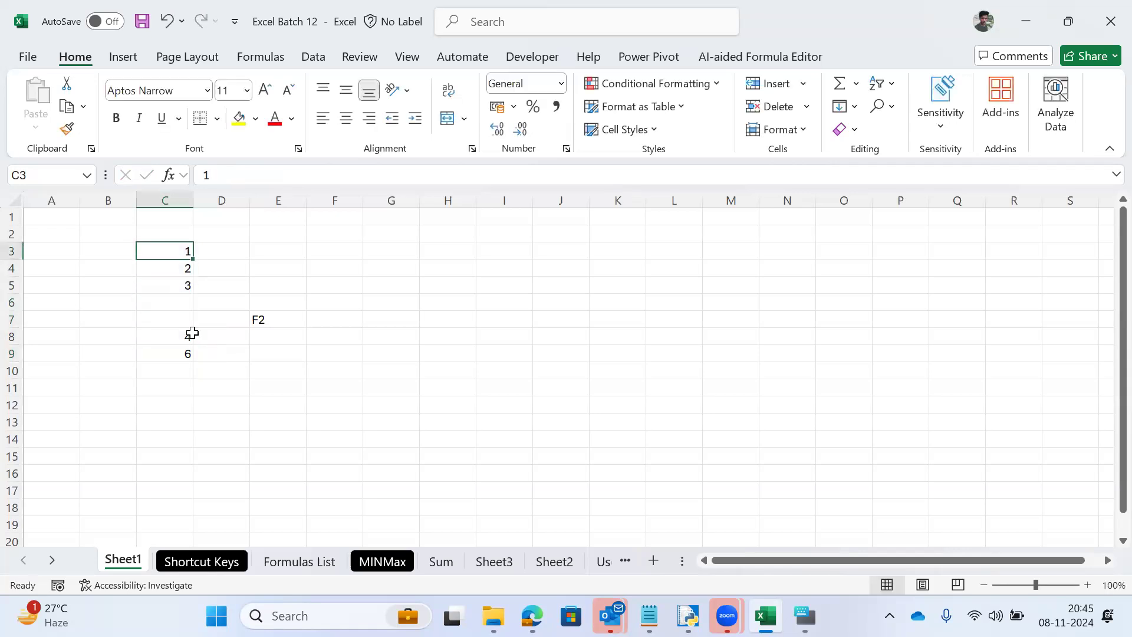
{"action": "key", "text": "shift+Down"}
{"action": "key", "text": "shift+Down"}
{"action": "key", "text": "shift+Down"}
{"action": "key", "text": "shift+Down"}
{"action": "key", "text": "shift+Down"}
{"action": "key", "text": "shift+Right"}
{"action": "key", "text": "shift+Right"}
{"action": "key", "text": "Delete"}
{"action": "key", "text": "Home"}
{"action": "key", "text": "ctrl+Home"}
Step: Review the F2 entry and its explanation in row 6 of the Shortcut Keys sheet
{"action": "key", "text": "ctrl+Page_Down"}
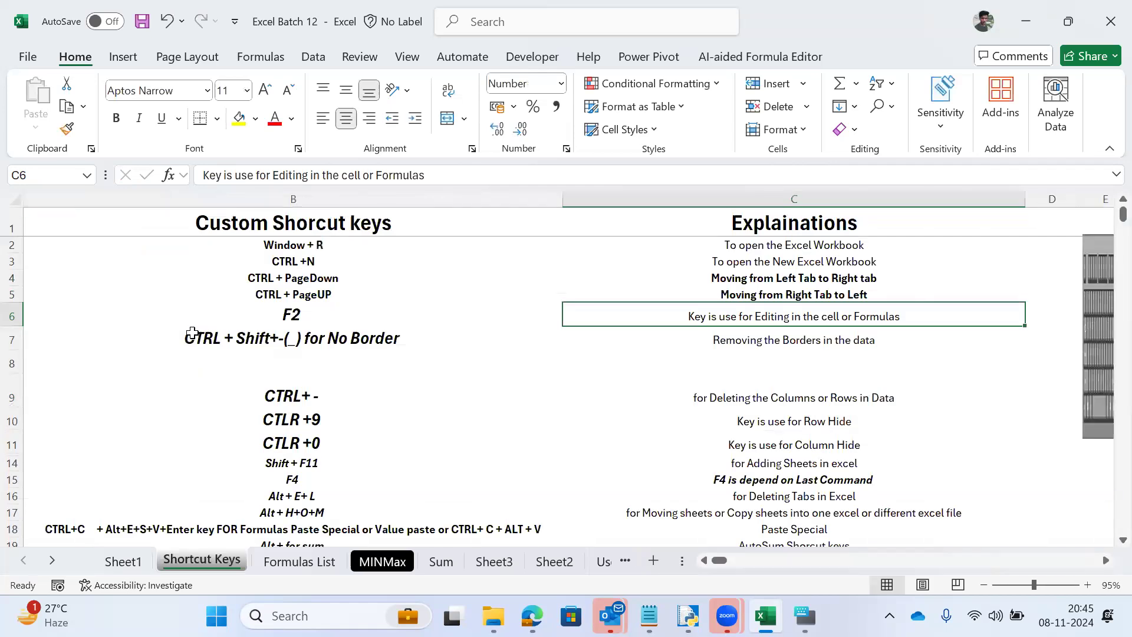
{"action": "key", "text": "Home"}
{"action": "key", "text": "Right"}
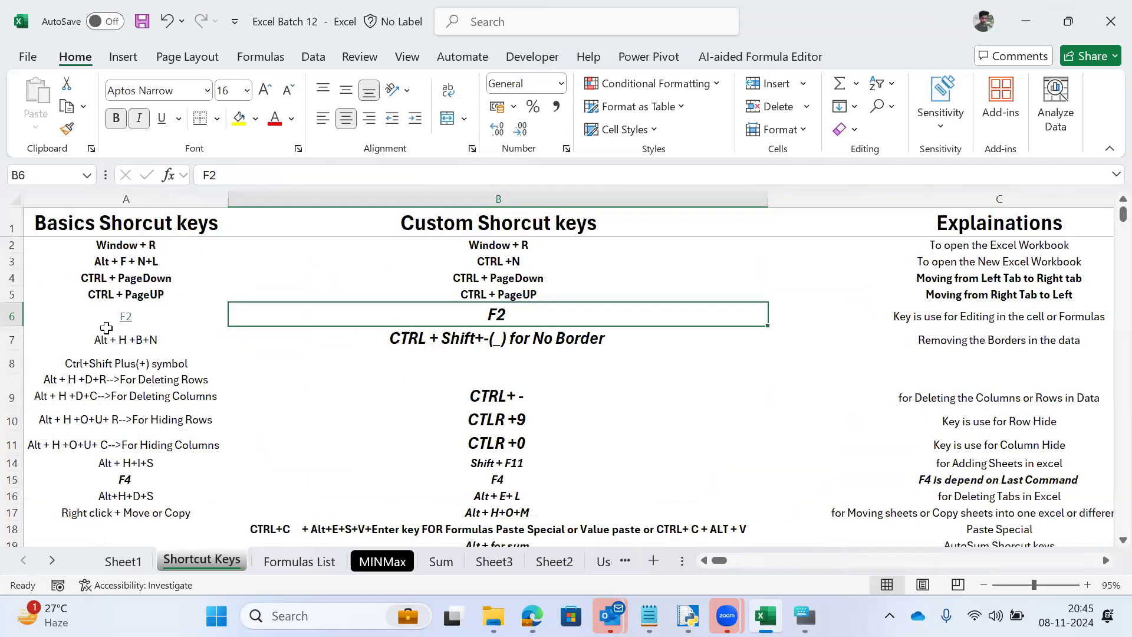
{"action": "key", "text": "Left"}
{"action": "key", "text": "Right"}
{"action": "key", "text": "Right"}
{"action": "key", "text": "Left"}
{"action": "key", "text": "Left"}
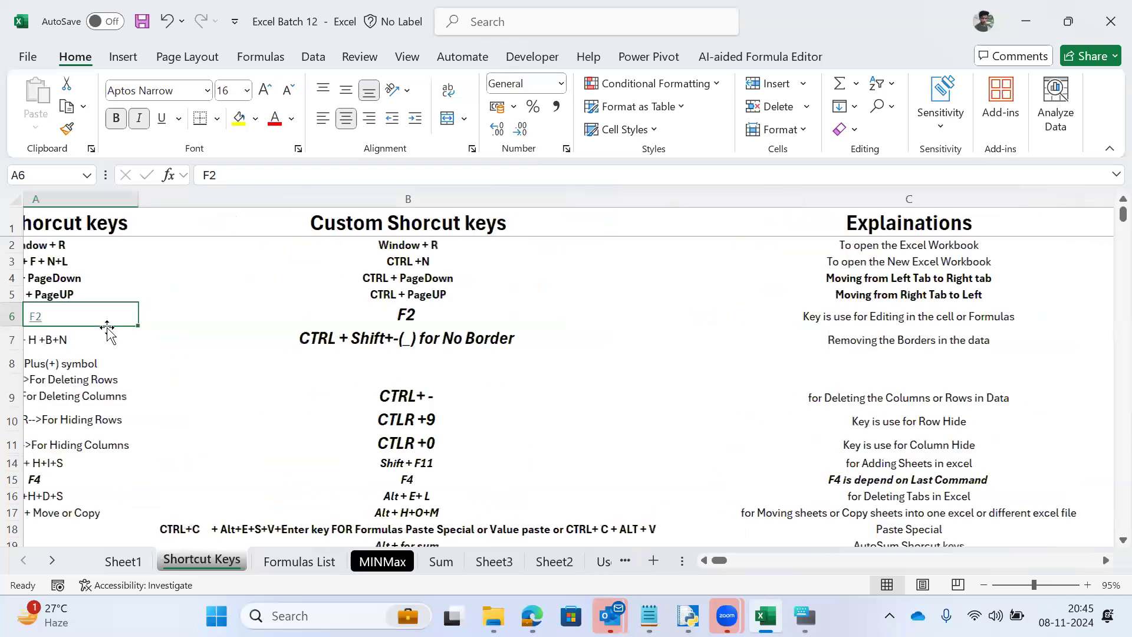
Step: Examine the last row number of column A on Sheet1 and return to A1
{"action": "key", "text": "ctrl+Page_Up"}
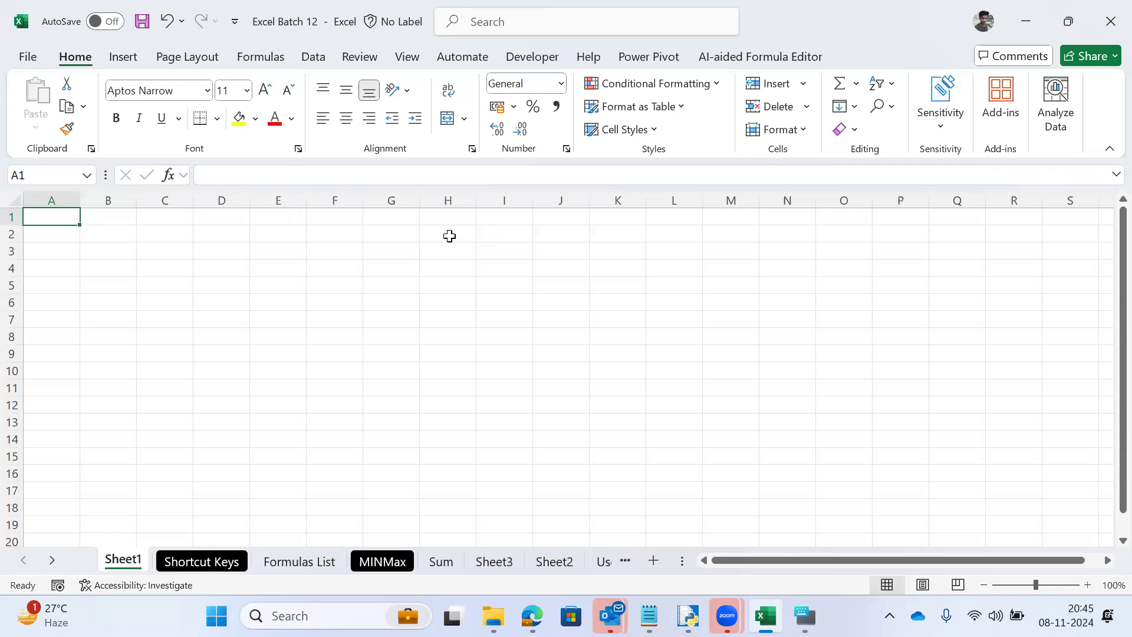
{"action": "key", "text": "ctrl+Down"}
{"action": "key", "text": "ctrl+Up"}
{"action": "key", "text": "ctrl+shift+Down"}
{"action": "key", "text": "ctrl+Down"}
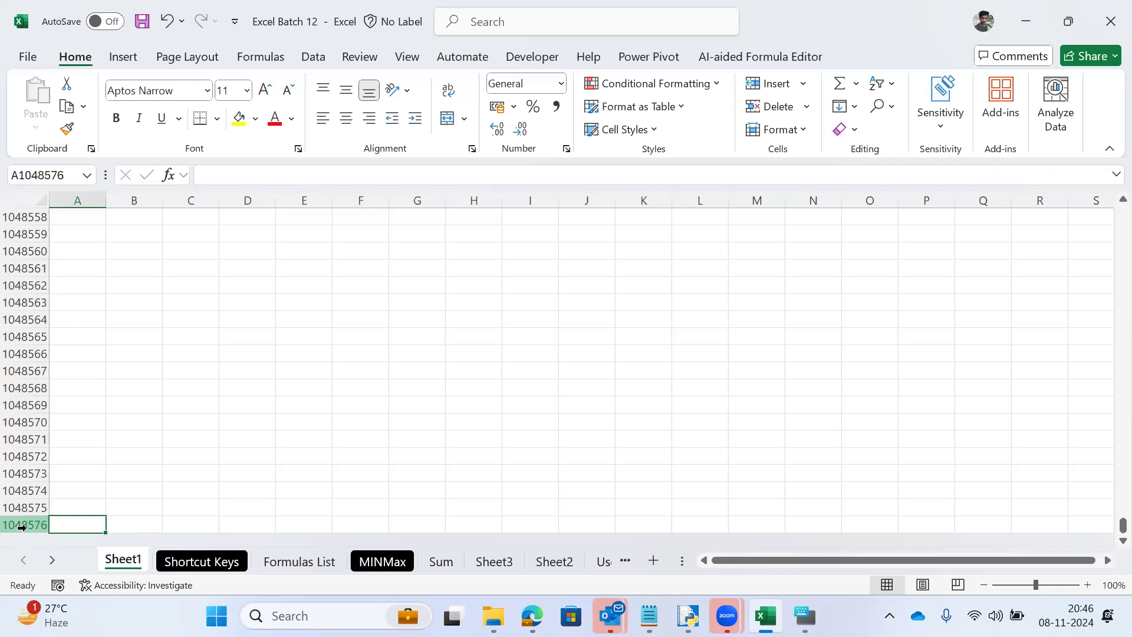
{"action": "key", "text": "ctrl+Up"}
{"action": "key", "text": "ctrl+Down"}
{"action": "key", "text": "ctrl+Up"}
{"action": "key", "text": "ctrl+Down"}
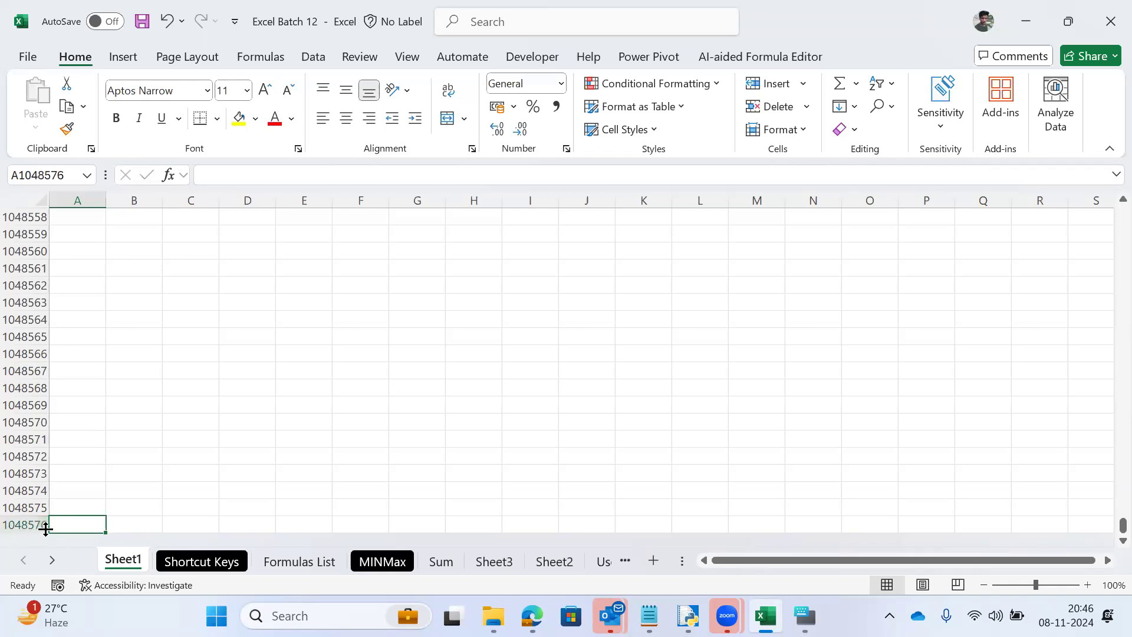
{"action": "key", "text": "ctrl+Up"}
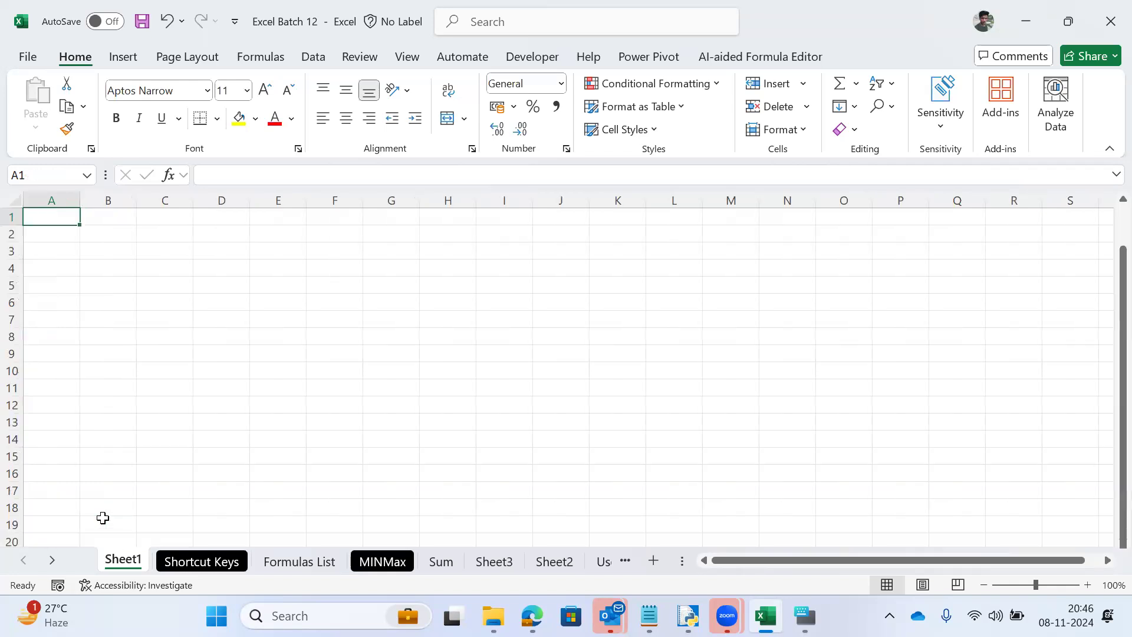
Step: Enter 1 in cell A1 and fill it right across row 1 to column XFD
{"action": "type", "text": "1"}
{"action": "key", "text": "Return"}
{"action": "key", "text": "Up"}
{"action": "key", "text": "F2"}
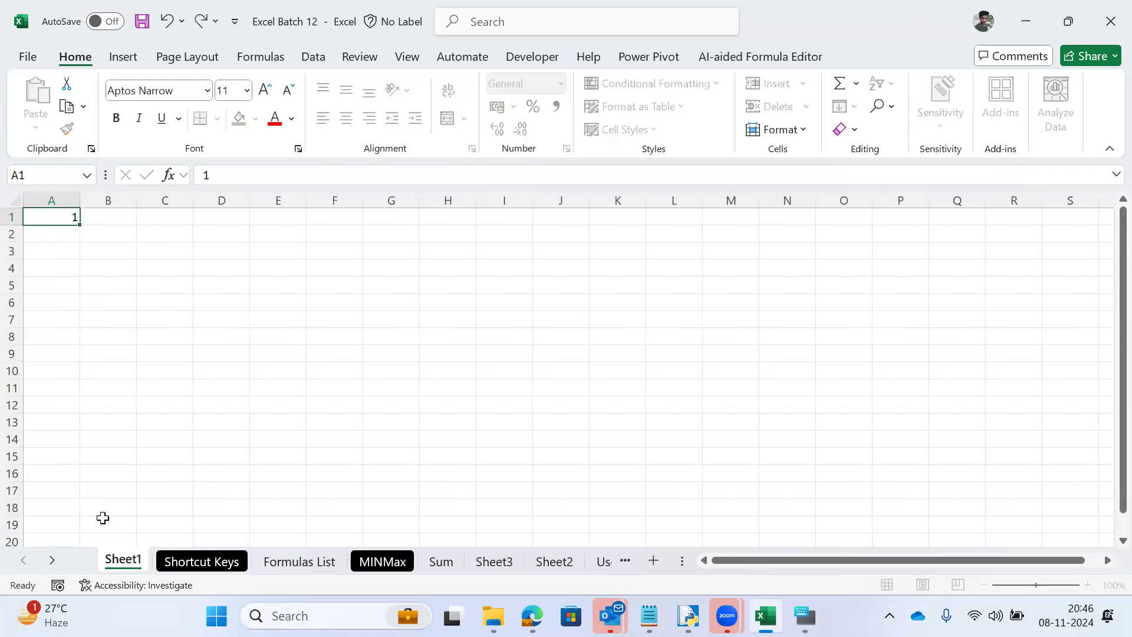
{"action": "key", "text": "Escape"}
{"action": "key", "text": "ctrl+shift+Right"}
{"action": "key", "text": "ctrl+r"}
{"action": "key", "text": "ctrl+Right"}
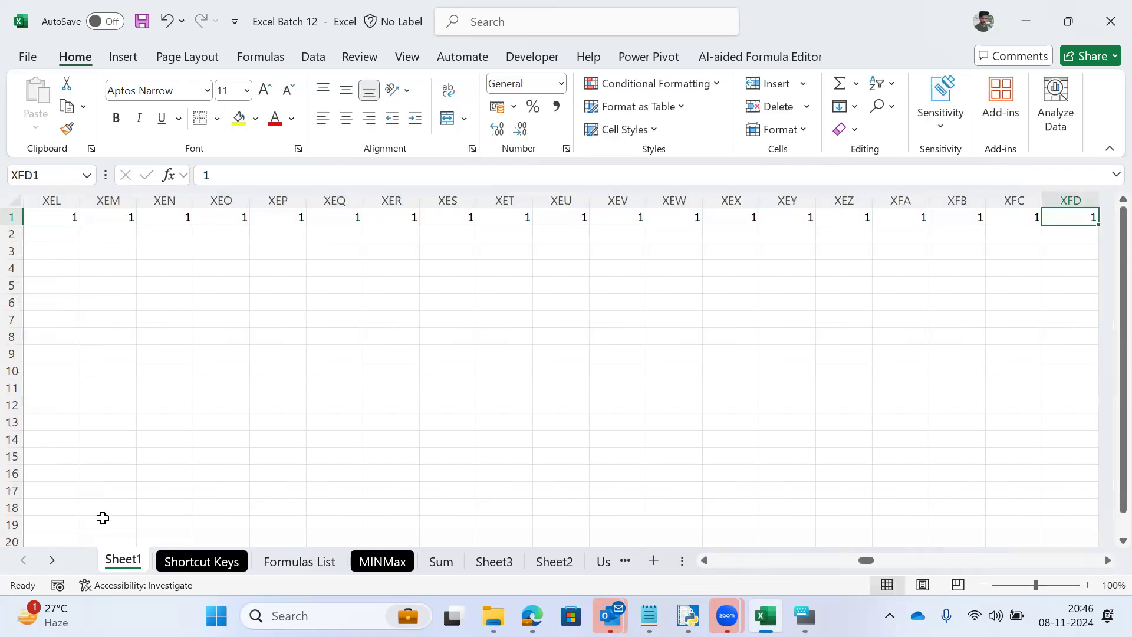
Step: Convert the filled cells in row 1 into a number series using Fill Series with its default settings
{"action": "key", "text": "ctrl+Left"}
{"action": "key", "text": "ctrl+shift+Right"}
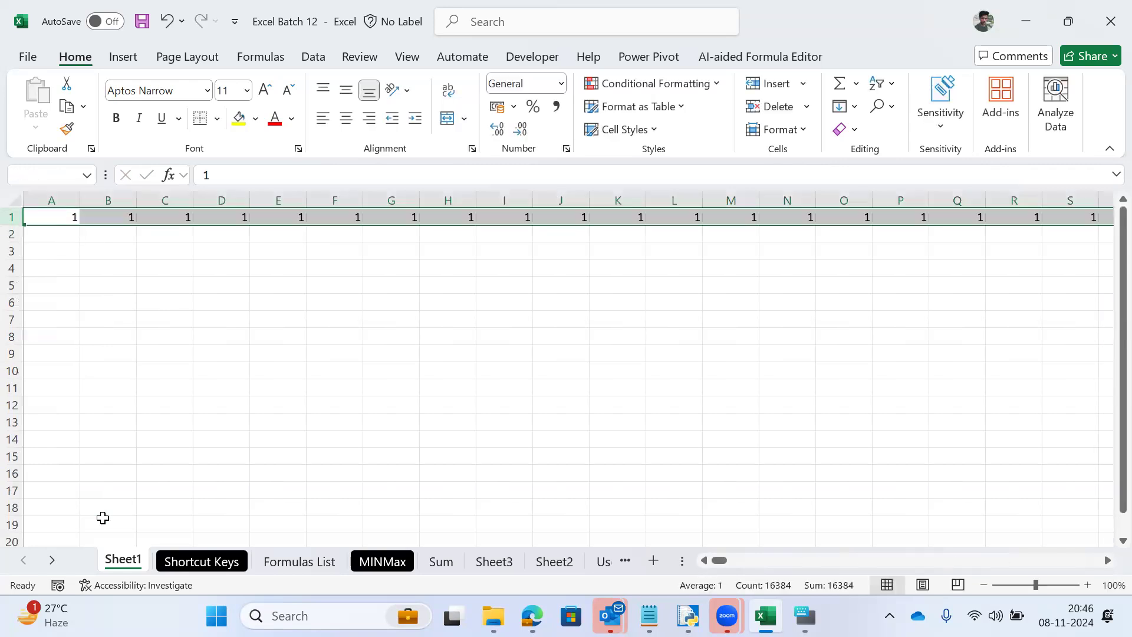
{"action": "left_click", "coordinate": [850, 589]}
{"action": "key", "text": "alt"}
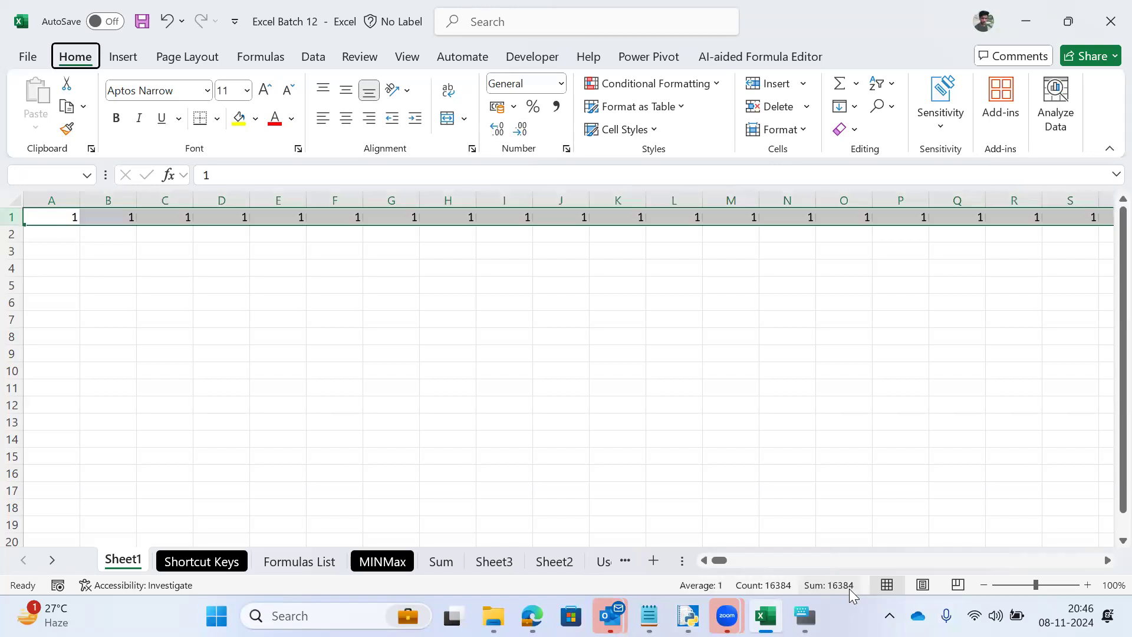
{"action": "key", "text": "h"}
{"action": "key", "text": "f"}
{"action": "key", "text": "i"}
{"action": "key", "text": "s"}
{"action": "key", "text": "Return"}
Step: Check the series number in the last column of row 1 and return to cell A1
{"action": "key", "text": "ctrl+Right"}
{"action": "key", "text": "ctrl+Left"}
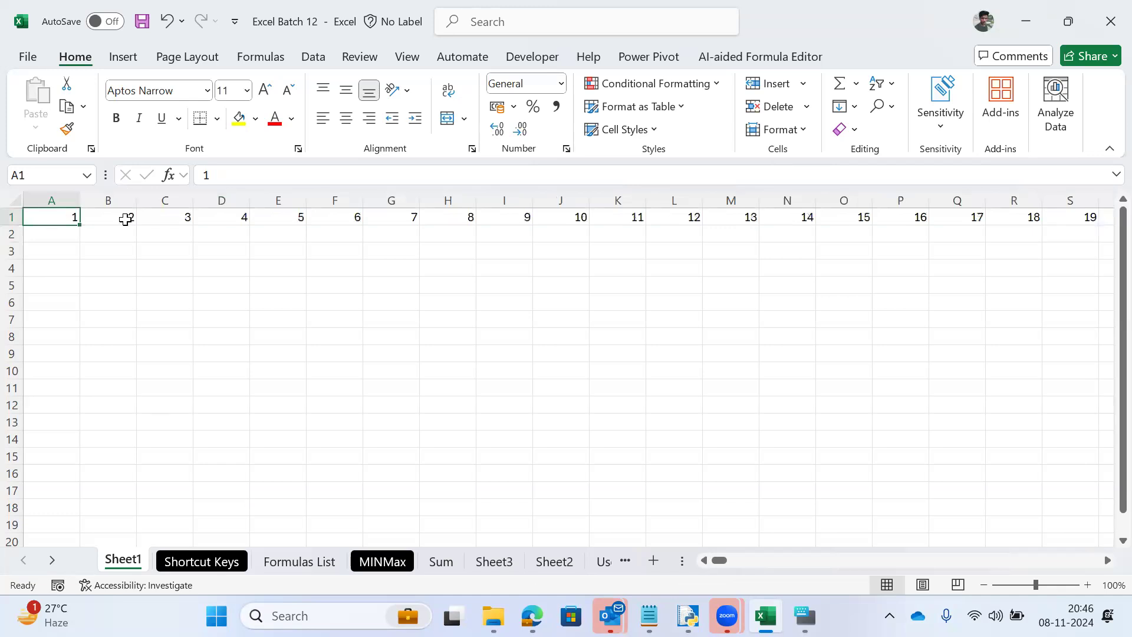
{"action": "key", "text": "Down"}
{"action": "key", "text": "ctrl+Right"}
{"action": "key", "text": "Up"}
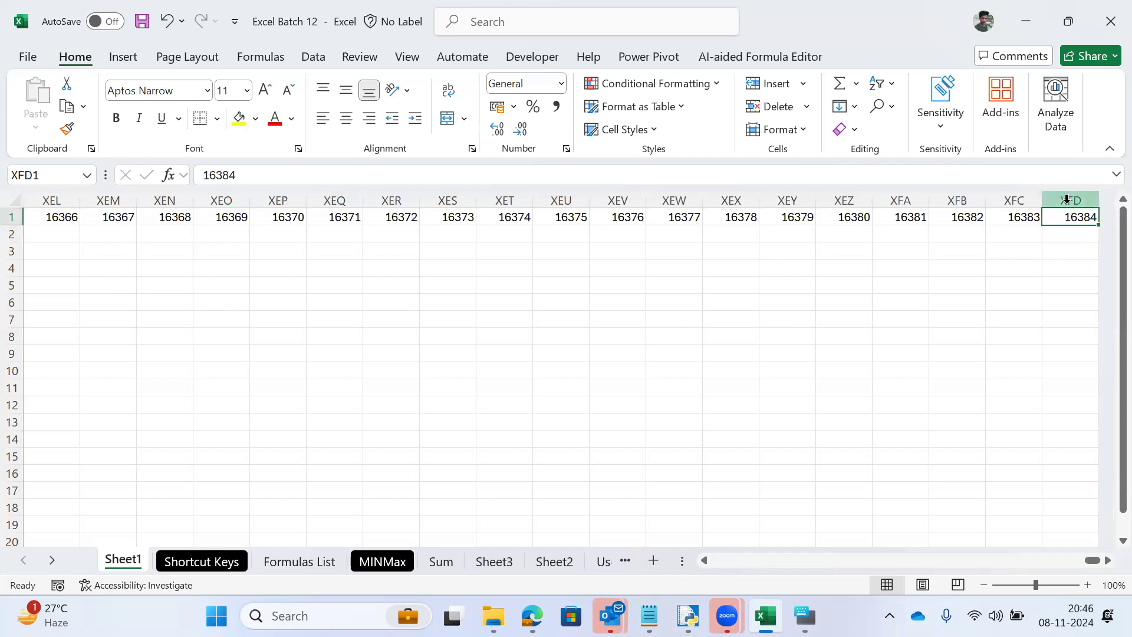
{"action": "left_click", "coordinate": [1081, 235]}
{"action": "key", "text": "Home"}
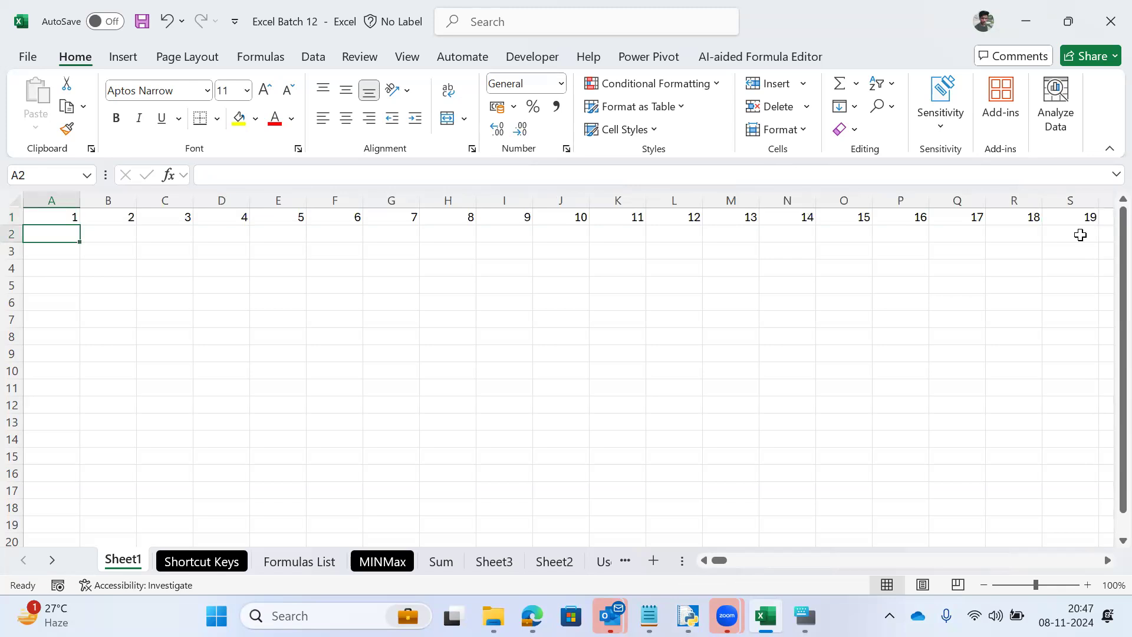
{"action": "key", "text": "Up"}
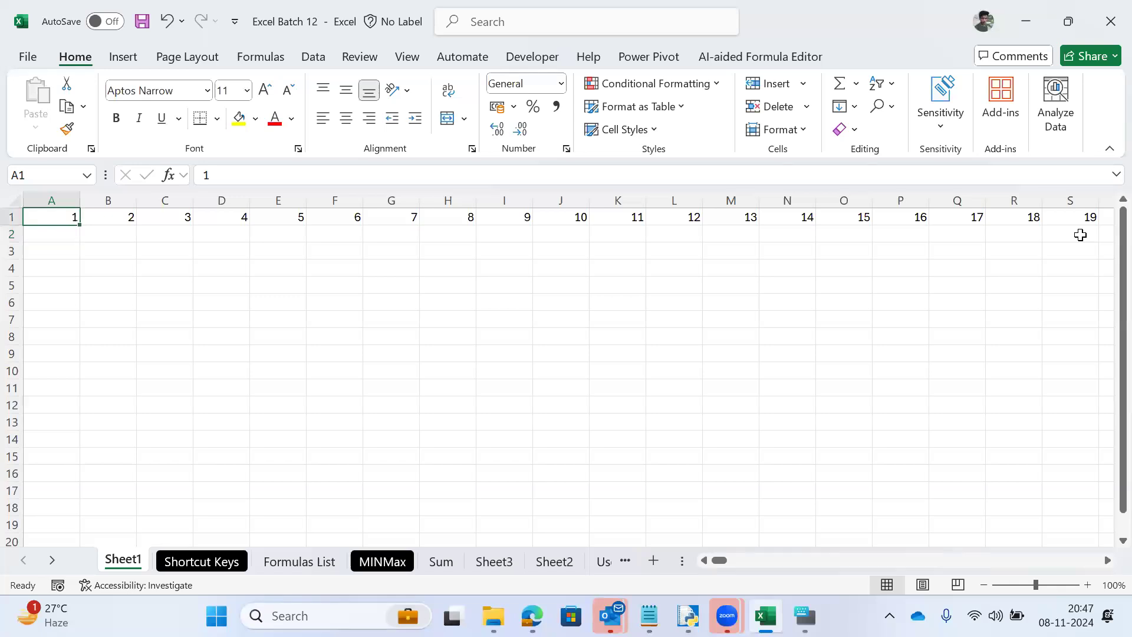
Step: Check the last row number of column A, and select the entire first row and the entire column A
{"action": "key", "text": "ctrl+Down"}
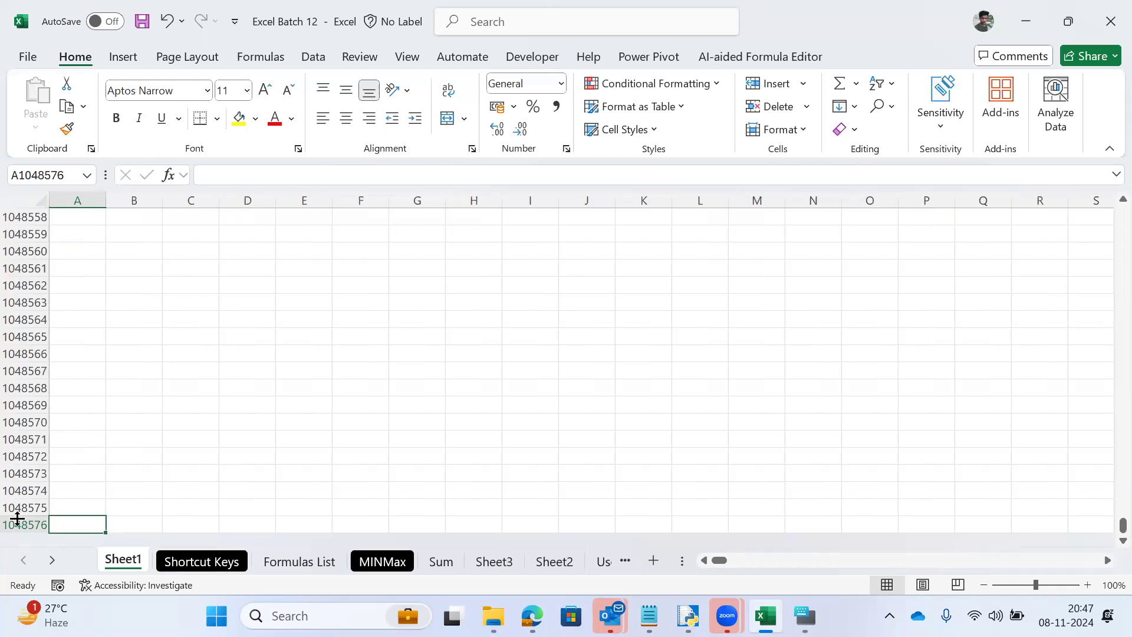
{"action": "key", "text": "ctrl+Up"}
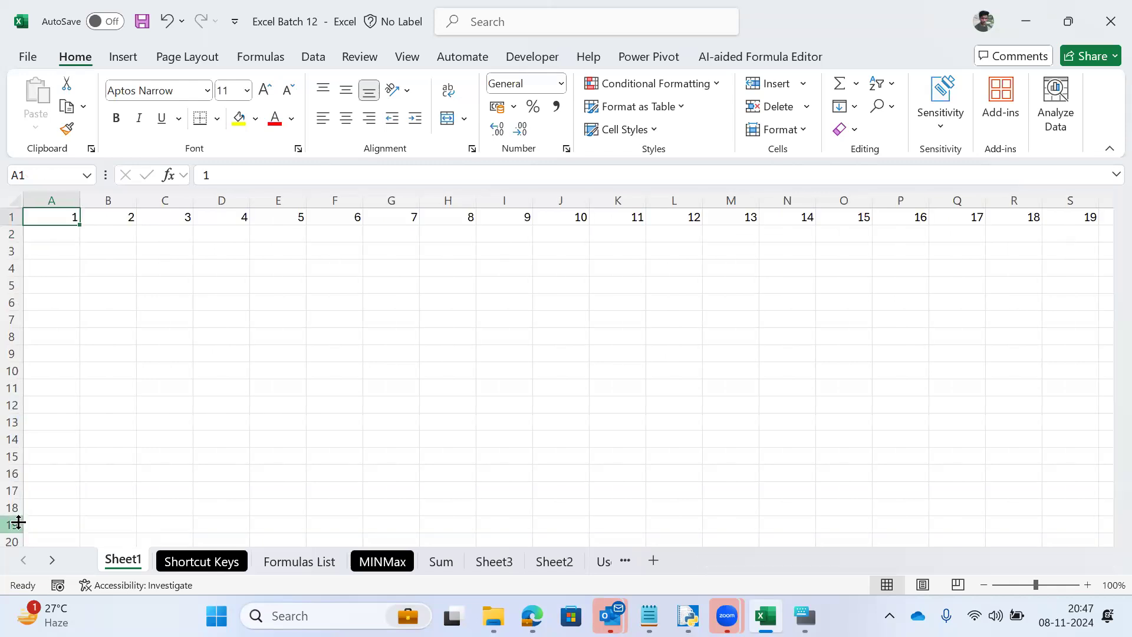
{"action": "key", "text": "ctrl+Page_Down"}
{"action": "key", "text": "ctrl+Page_Up"}
{"action": "key", "text": "shift+space"}
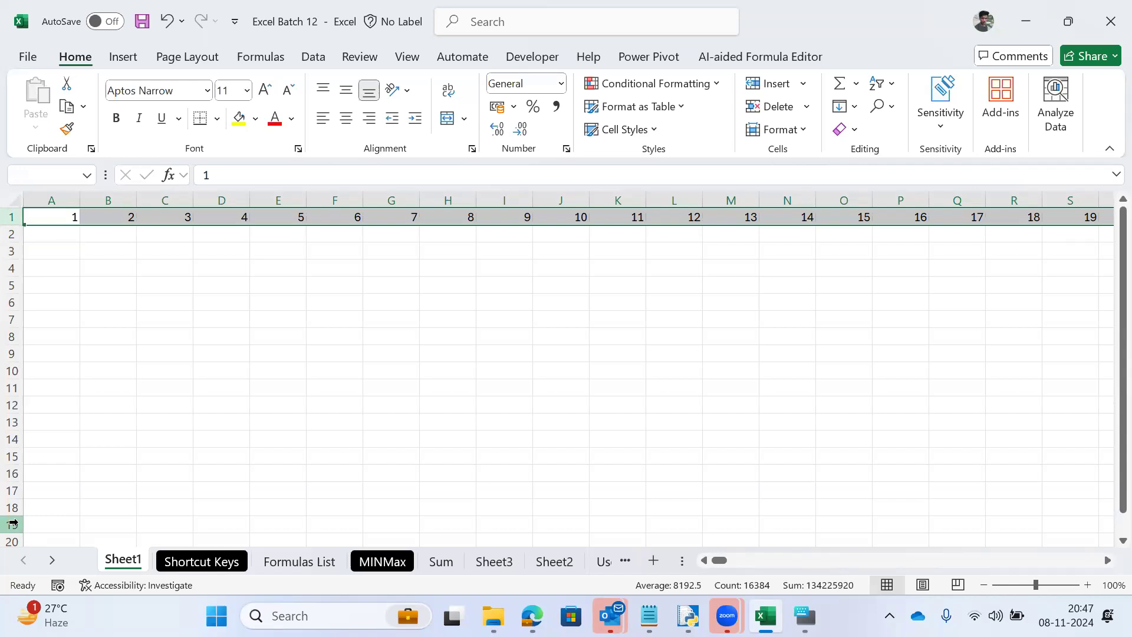
{"action": "key", "text": "ctrl+Down"}
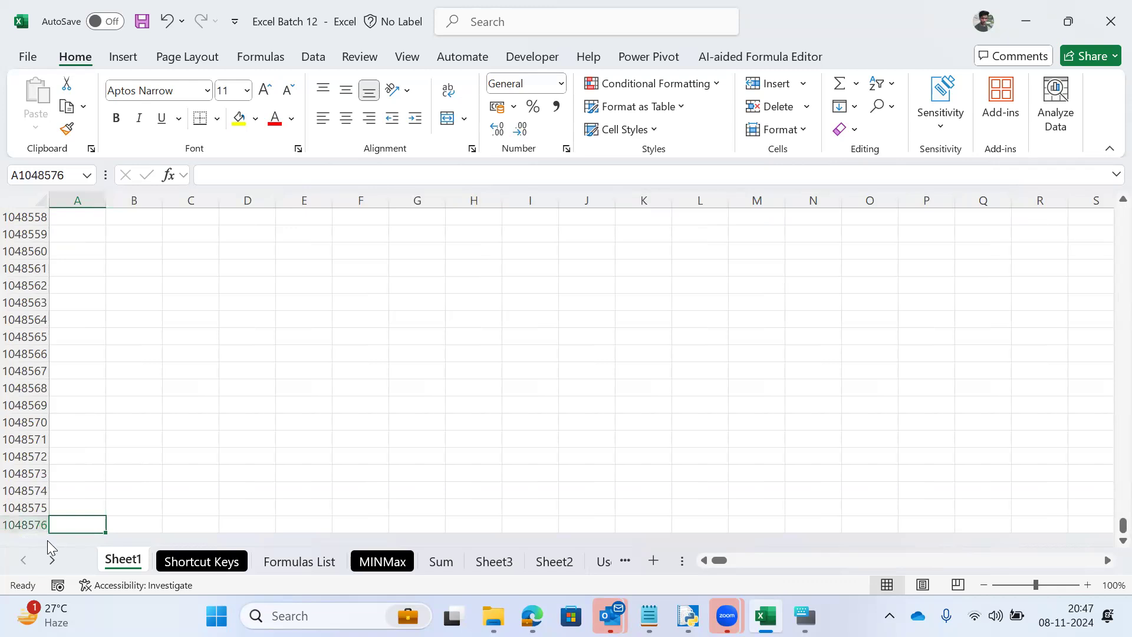
{"action": "key", "text": "ctrl+Up"}
{"action": "key", "text": "ctrl+space"}
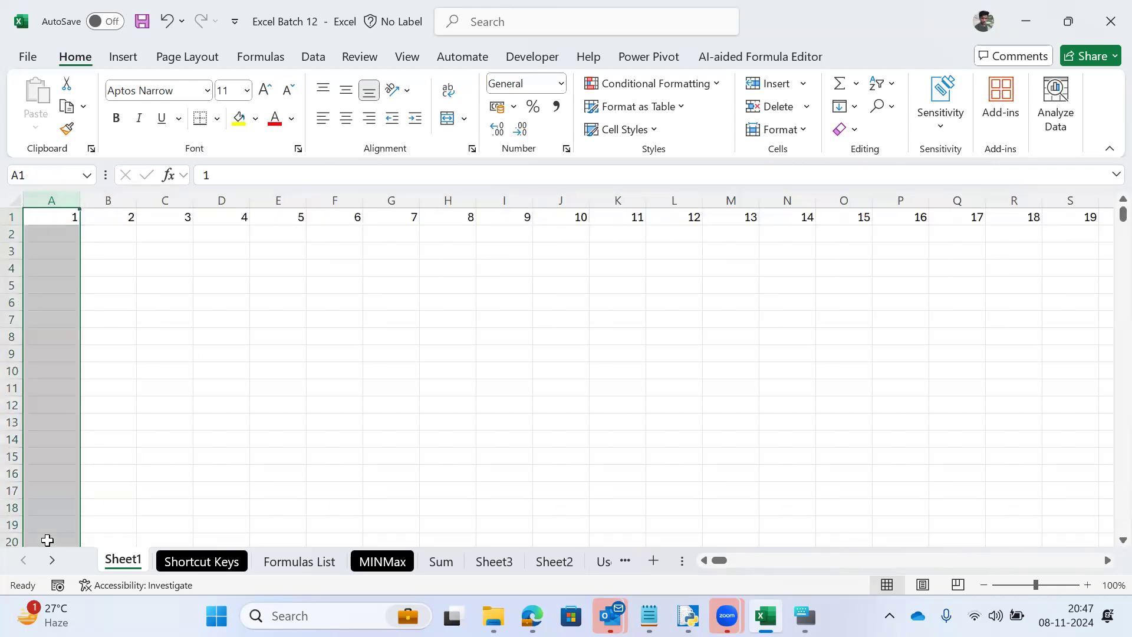
Step: Look at the custom No Border shortcut in B7 of the Shortcut Keys sheet
{"action": "key", "text": "ctrl+Page_Down"}
{"action": "key", "text": "Down"}
{"action": "key", "text": "Right"}
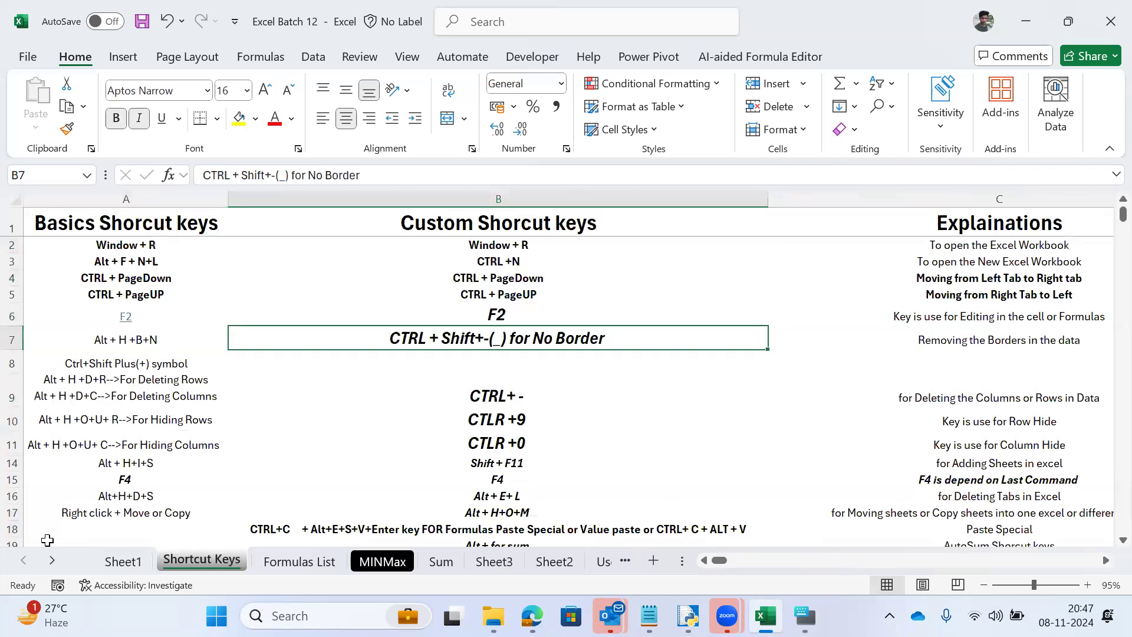
Step: Enter "W" in cell B4 of Sheet1
{"action": "key", "text": "ctrl+Page_Up"}
{"action": "key", "text": "Down"}
{"action": "key", "text": "shift+Down"}
{"action": "key", "text": "shift+Down"}
{"action": "key", "text": "shift+Down"}
{"action": "key", "text": "shift+Down"}
{"action": "key", "text": "shift+Down"}
{"action": "key", "text": "shift+Right"}
{"action": "key", "text": "shift+Right"}
{"action": "key", "text": "Down"}
{"action": "key", "text": "Down"}
{"action": "key", "text": "Right"}
{"action": "type", "text": "W"}
{"action": "key", "text": "ctrl+Return"}
Step: Select a range of four rows by four columns on Sheet1, B4:E7
{"action": "key", "text": "Down"}
{"action": "key", "text": "Right"}
{"action": "key", "text": "Up"}
{"action": "key", "text": "Left"}
{"action": "key", "text": "Left"}
{"action": "key", "text": "Right"}
{"action": "key", "text": "shift+Right"}
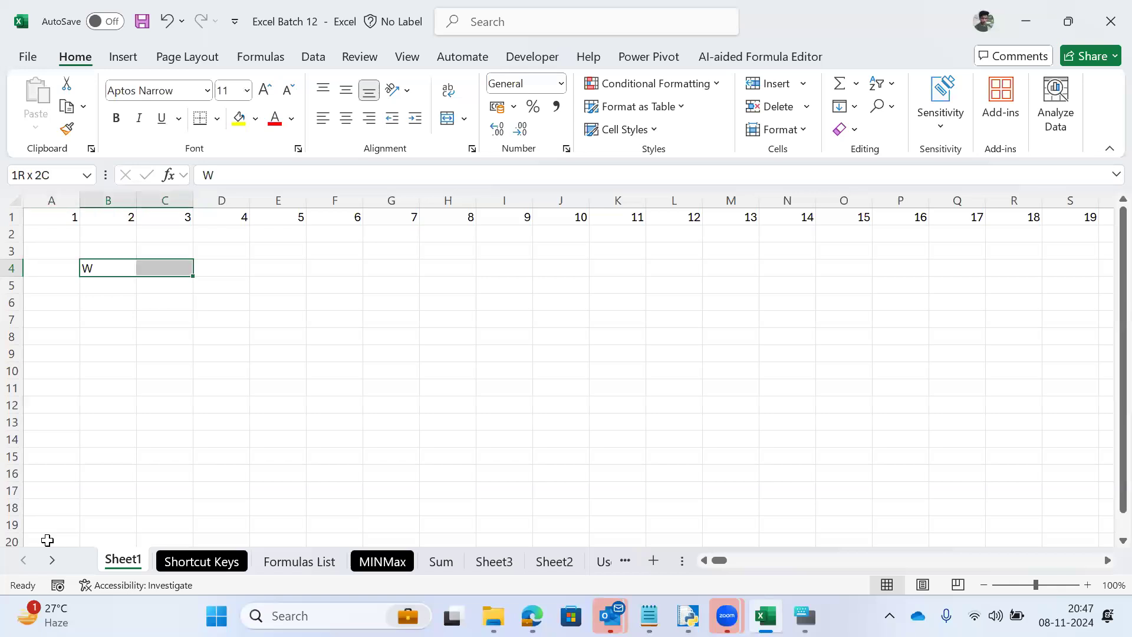
{"action": "key", "text": "shift+Right"}
{"action": "key", "text": "shift+Down"}
{"action": "key", "text": "shift+Right"}
{"action": "key", "text": "shift+Down"}
{"action": "key", "text": "shift+Down"}
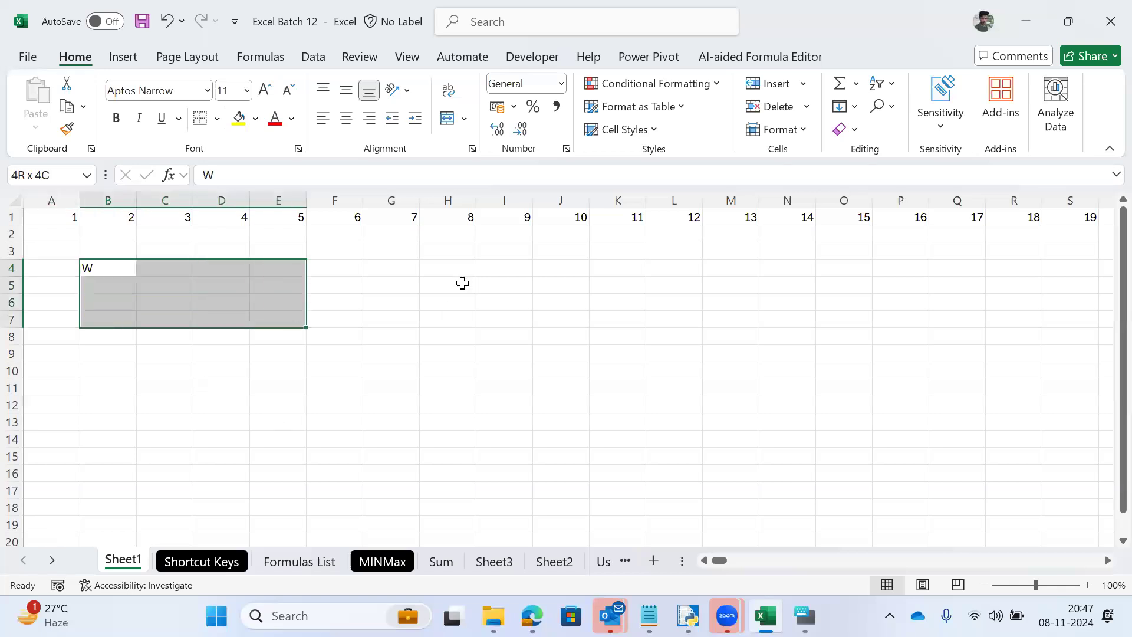
Step: Clear the contents of every cell on Sheet1 and return to A1
{"action": "key", "text": "ctrl+Home"}
{"action": "key", "text": "ctrl+a"}
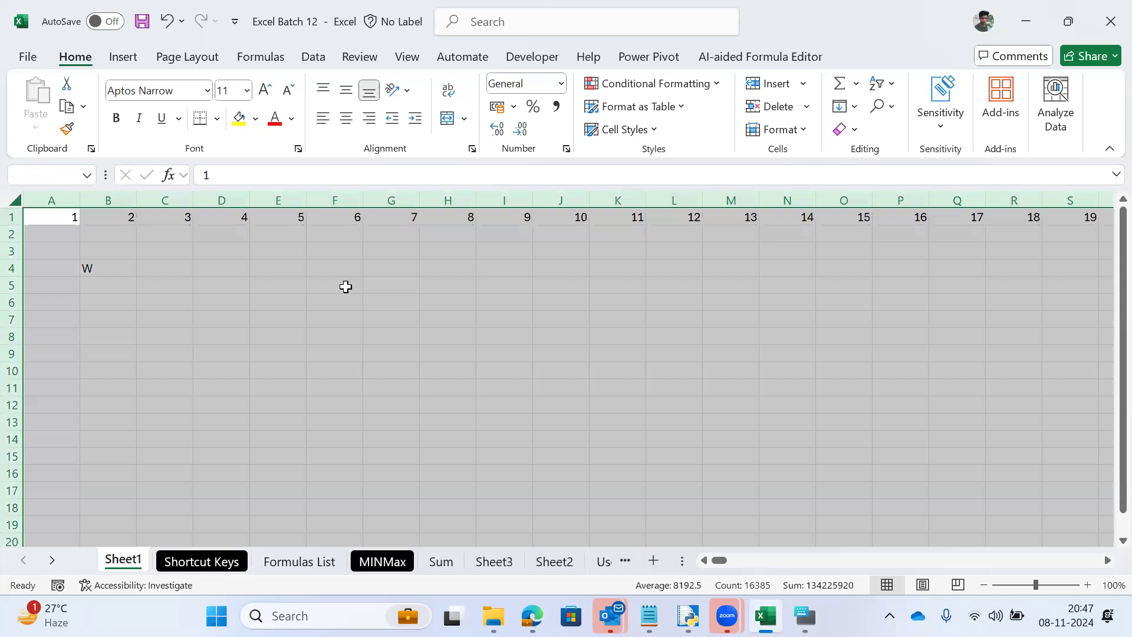
{"action": "key", "text": "Delete"}
{"action": "key", "text": "Down"}
{"action": "key", "text": "Right"}
{"action": "key", "text": "Left"}
{"action": "key", "text": "Up"}
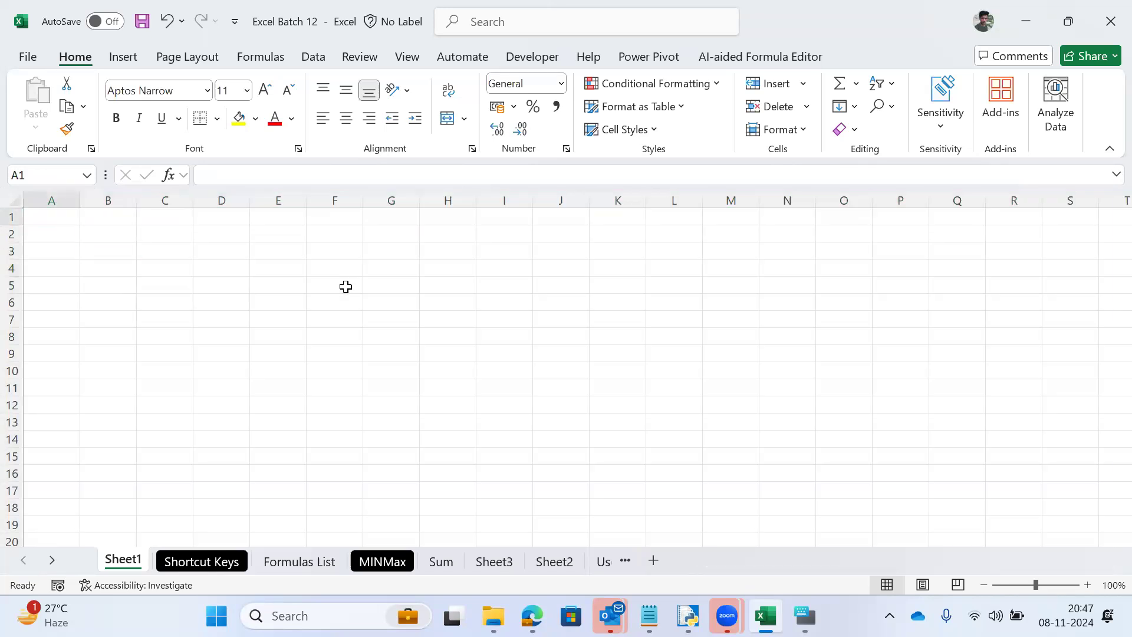
Step: Review the upper entries under Basics Shorcut keys in column A of the Shortcut Keys sheet
{"action": "key", "text": "ctrl+Page_Down"}
{"action": "key", "text": "Left"}
{"action": "key", "text": "Down"}
{"action": "key", "text": "Down"}
{"action": "key", "text": "Up"}
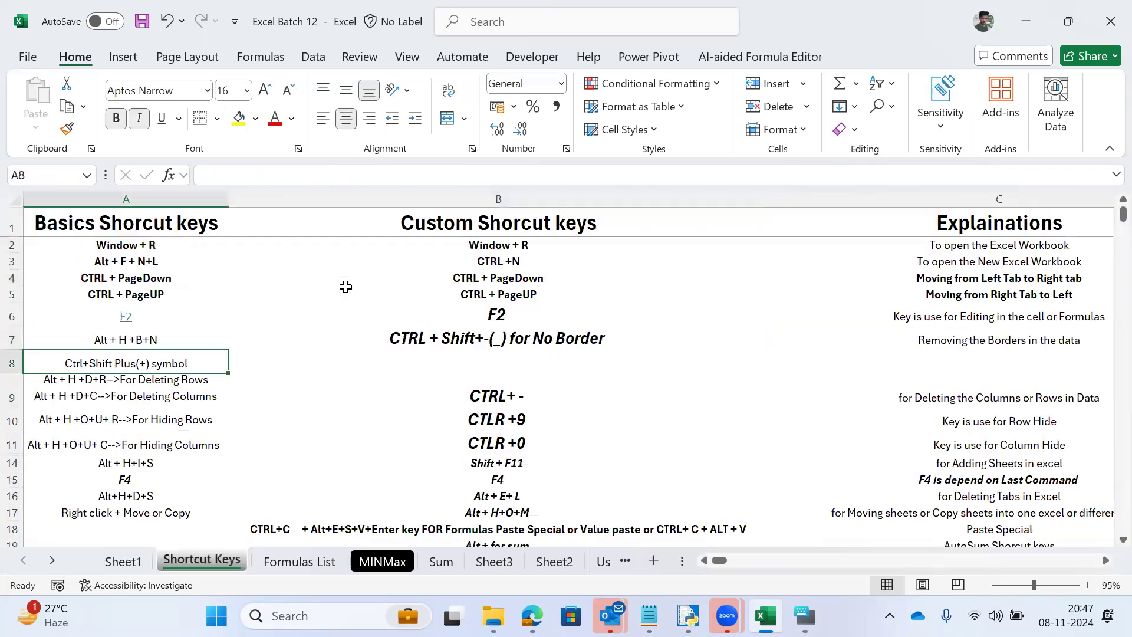
{"action": "key", "text": "Up"}
{"action": "key", "text": "Up"}
{"action": "key", "text": "Down"}
{"action": "key", "text": "Right"}
{"action": "key", "text": "Left"}
{"action": "key", "text": "Down"}
{"action": "key", "text": "Up"}
{"action": "key", "text": "Up"}
{"action": "key", "text": "shift+Up"}
{"action": "key", "text": "shift+Up"}
{"action": "key", "text": "shift+Up"}
{"action": "key", "text": "shift+Up"}
{"action": "key", "text": "shift+Down"}
{"action": "key", "text": "shift+Up"}
Step: Look through the rest of the basic shortcut list in column A and return to the Ctrl+Shift Plus(+) entry in A8
{"action": "key", "text": "Down"}
{"action": "key", "text": "Down"}
{"action": "key", "text": "Down"}
{"action": "key", "text": "Down"}
{"action": "key", "text": "Down"}
{"action": "key", "text": "Down"}
{"action": "key", "text": "Down"}
{"action": "key", "text": "Down"}
{"action": "key", "text": "Down"}
{"action": "key", "text": "Down"}
{"action": "key", "text": "Down"}
{"action": "key", "text": "Up"}
{"action": "key", "text": "Up"}
{"action": "key", "text": "Up"}
{"action": "key", "text": "Up"}
{"action": "key", "text": "Up"}
{"action": "key", "text": "Up"}
{"action": "key", "text": "Up"}
{"action": "key", "text": "Up"}
{"action": "key", "text": "Up"}
{"action": "key", "text": "Up"}
{"action": "key", "text": "Down"}
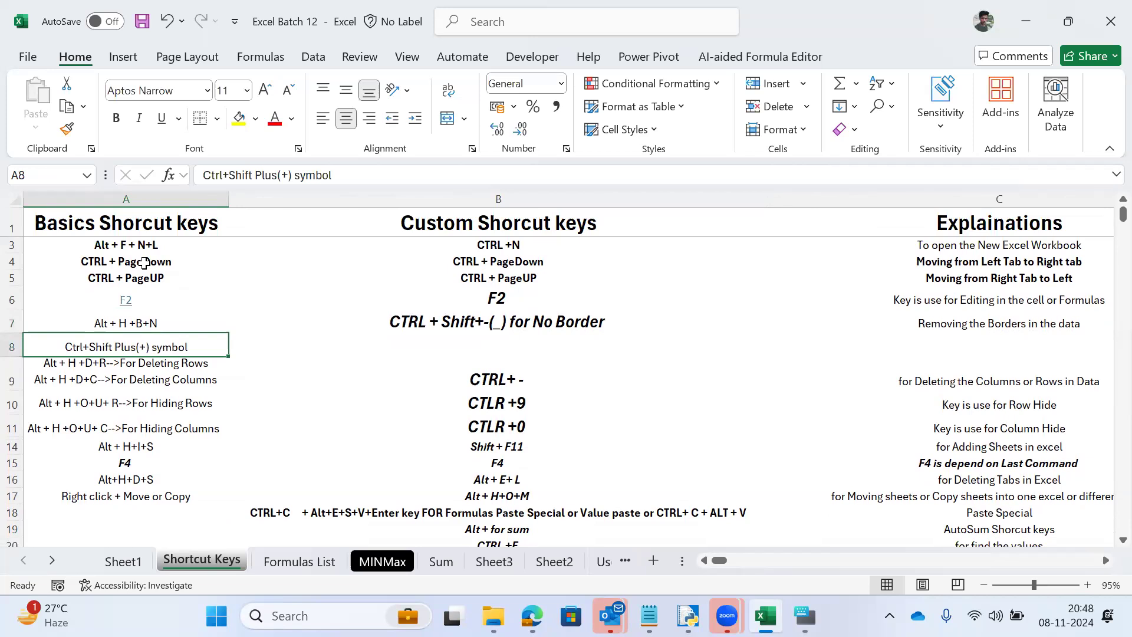
Step: Select the basic shortcut entries from A3 down to A17
{"action": "left_click", "coordinate": [100, 258]}
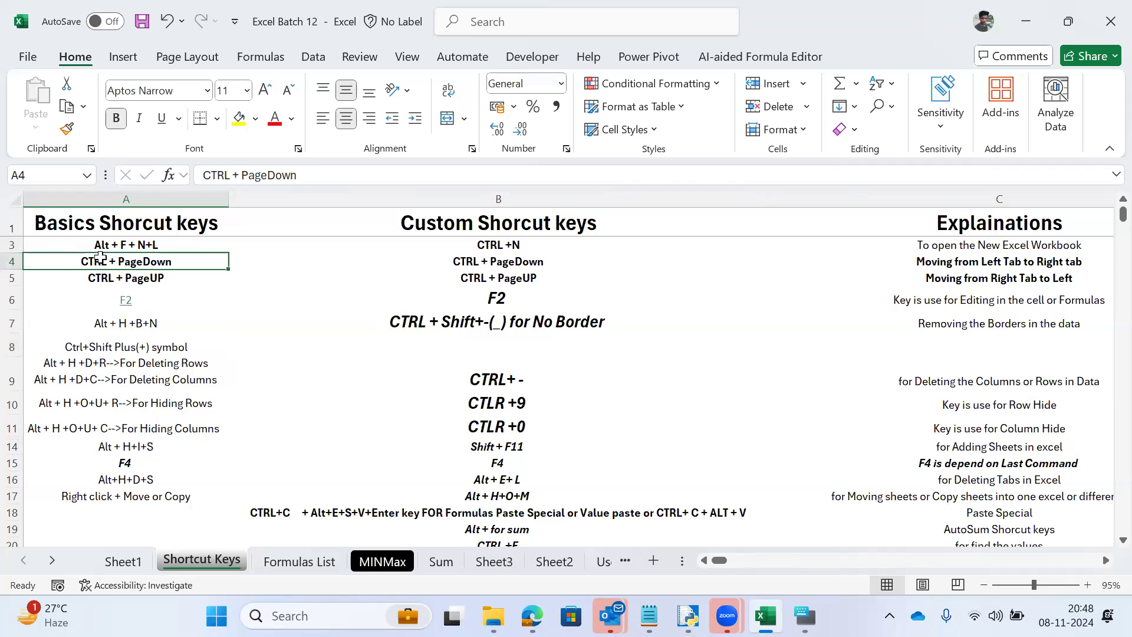
{"action": "key", "text": "Up"}
{"action": "key", "text": "ctrl+shift+Down"}
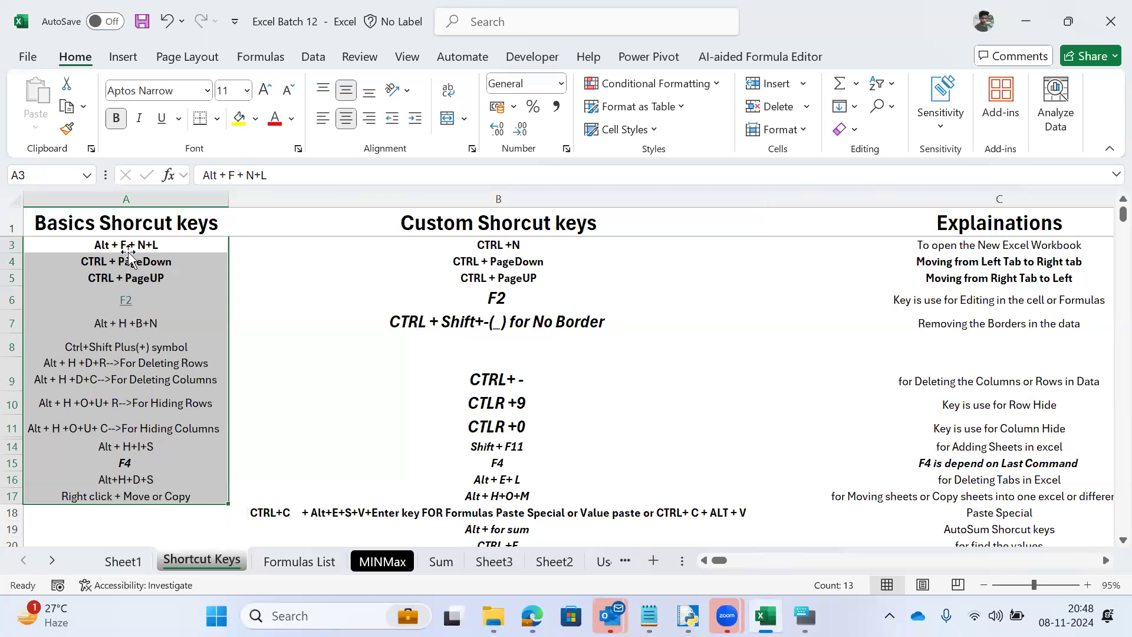
Step: Extend the selection of basic shortcut entries from A3 down to A18 and return to A3
{"action": "key", "text": "shift+Down"}
{"action": "key", "text": "shift+Down"}
{"action": "key", "text": "shift+Down"}
{"action": "key", "text": "shift+Down"}
{"action": "key", "text": "shift+Down"}
{"action": "key", "text": "shift+Down"}
{"action": "key", "text": "shift+Down"}
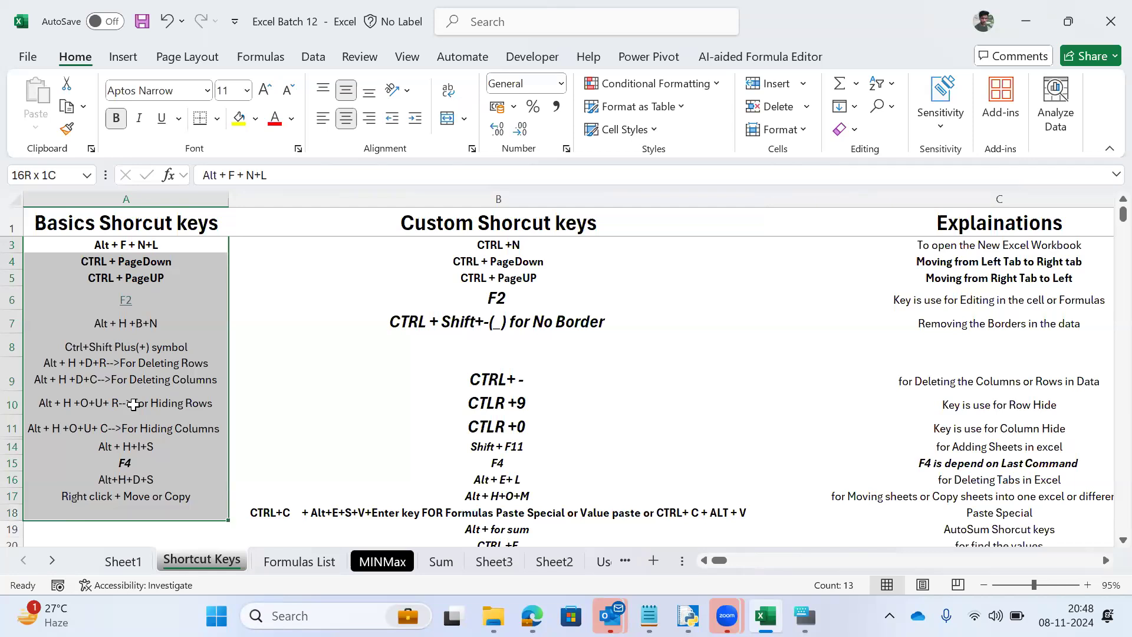
{"action": "key", "text": "Up"}
{"action": "key", "text": "Down"}
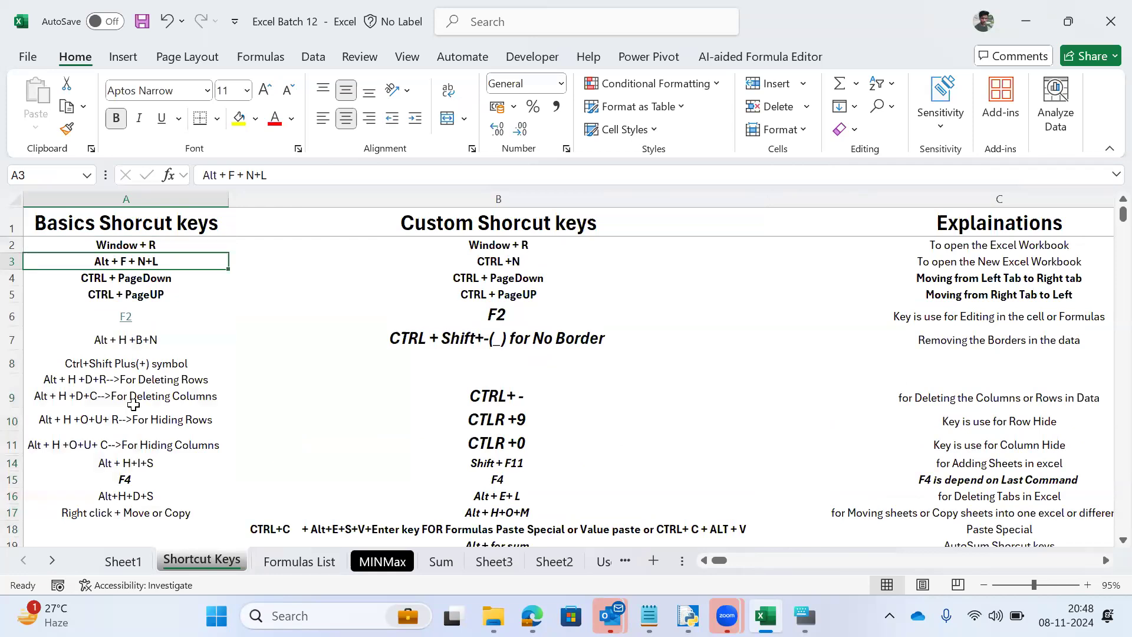
Step: Select the basic shortcut entries from Window + R in A2 down past the end of the list
{"action": "key", "text": "Up"}
{"action": "key", "text": "ctrl+shift+Down"}
{"action": "key", "text": "shift+Down"}
{"action": "key", "text": "shift+Down"}
{"action": "key", "text": "shift+Down"}
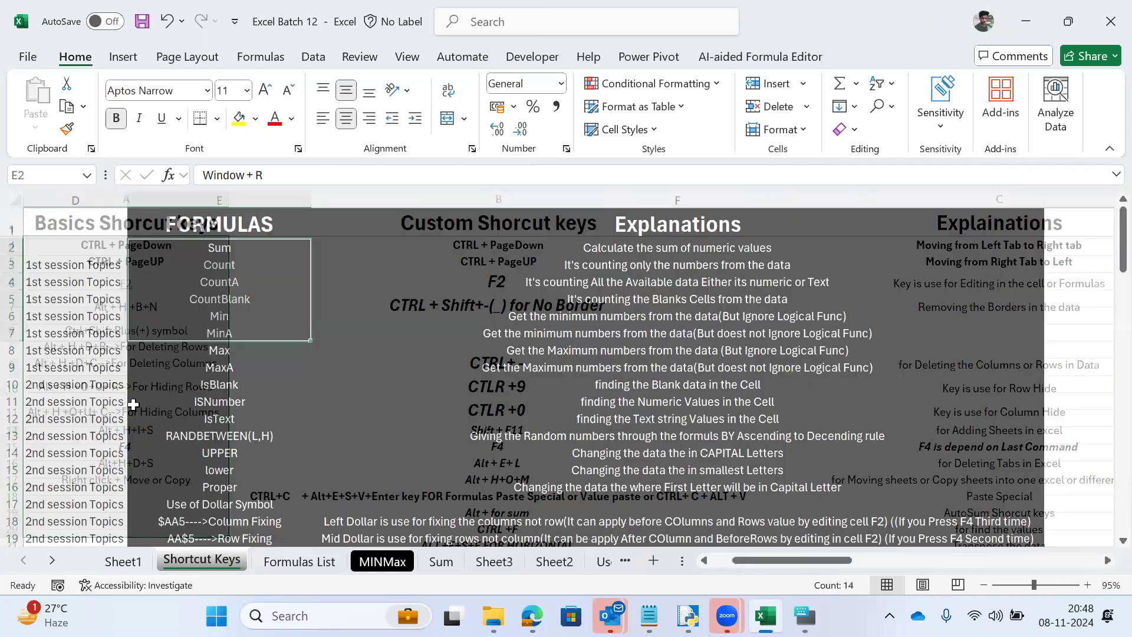
Step: Page forward through the worksheets after Shortcut Keys, past Use of Dollars and Vlookup
{"action": "key", "text": "ctrl+Page_Down"}
{"action": "key", "text": "ctrl+Page_Down"}
{"action": "key", "text": "ctrl+Page_Down"}
{"action": "key", "text": "ctrl+Page_Down"}
{"action": "key", "text": "ctrl+Page_Down"}
{"action": "key", "text": "ctrl+Page_Down"}
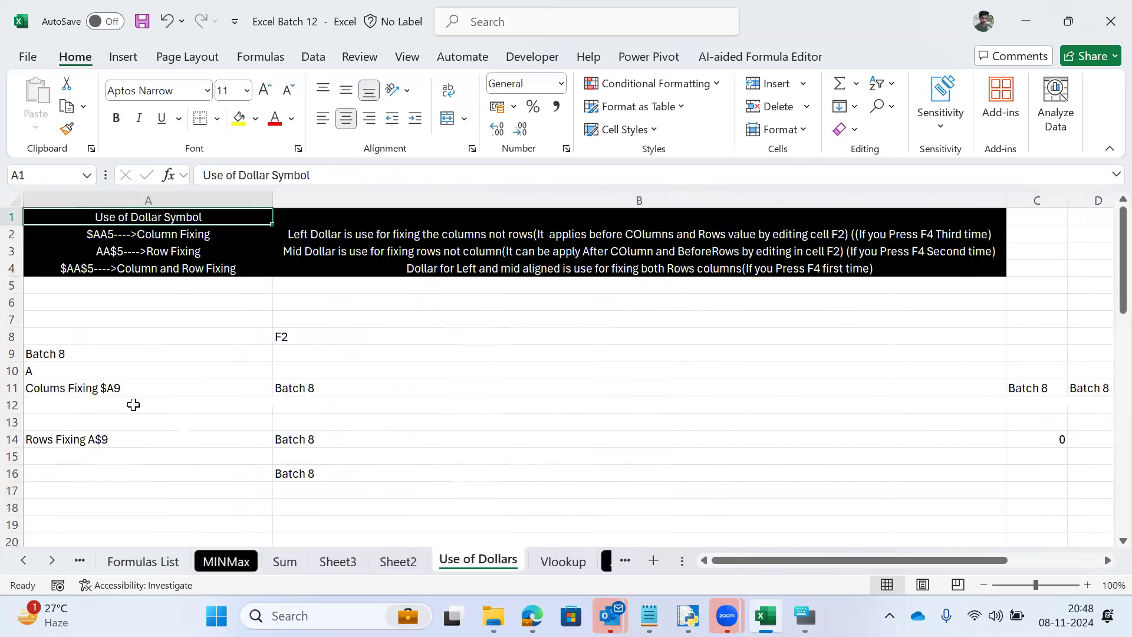
{"action": "key", "text": "ctrl+Page_Down"}
{"action": "key", "text": "ctrl+Page_Down"}
Step: Page back through the worksheets one by one to the Shortcut Keys sheet
{"action": "key", "text": "ctrl+Page_Up"}
{"action": "key", "text": "ctrl+Page_Up"}
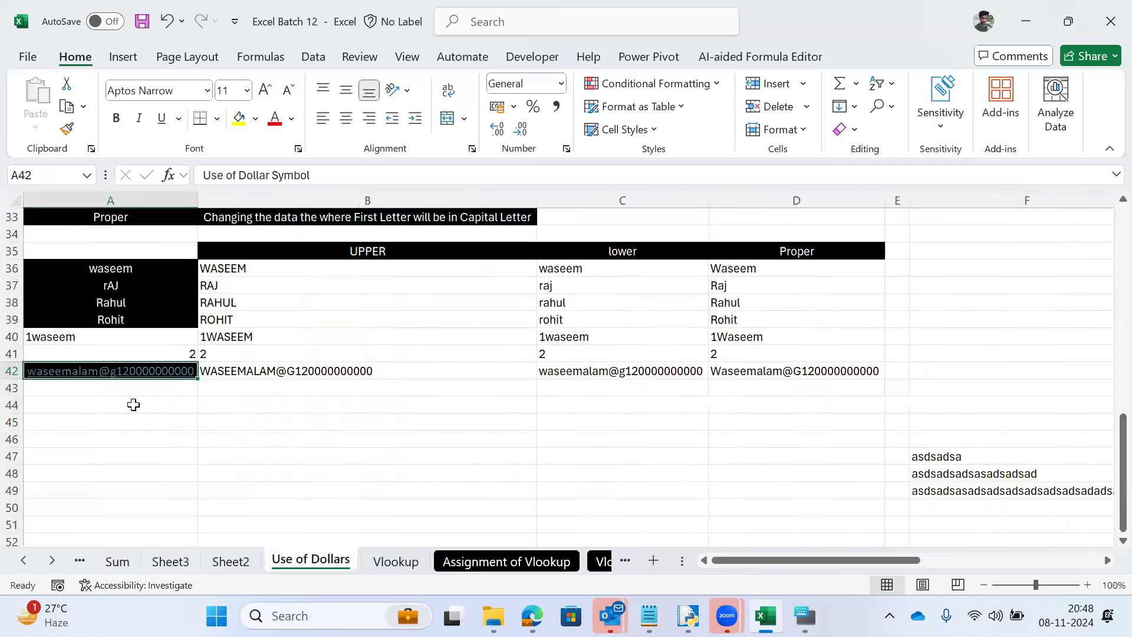
{"action": "key", "text": "ctrl+Page_Up"}
{"action": "key", "text": "ctrl+Page_Up"}
{"action": "key", "text": "ctrl+Page_Up"}
{"action": "key", "text": "ctrl+Page_Up"}
{"action": "key", "text": "ctrl+Page_Up"}
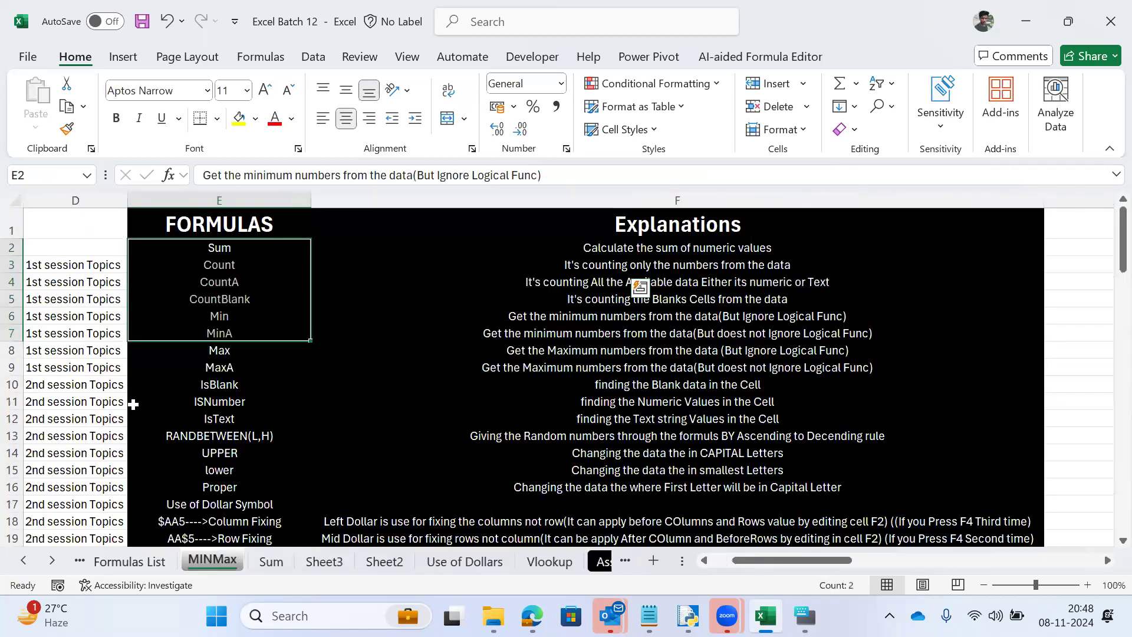
{"action": "key", "text": "ctrl+Page_Up"}
{"action": "key", "text": "ctrl+Page_Up"}
Step: Select the basic shortcut entries from A2 to A6
{"action": "key", "text": "shift+Down"}
{"action": "key", "text": "shift+Down"}
{"action": "key", "text": "shift+Down"}
{"action": "key", "text": "shift+Down"}
{"action": "key", "text": "shift+Down"}
{"action": "key", "text": "shift+Up"}
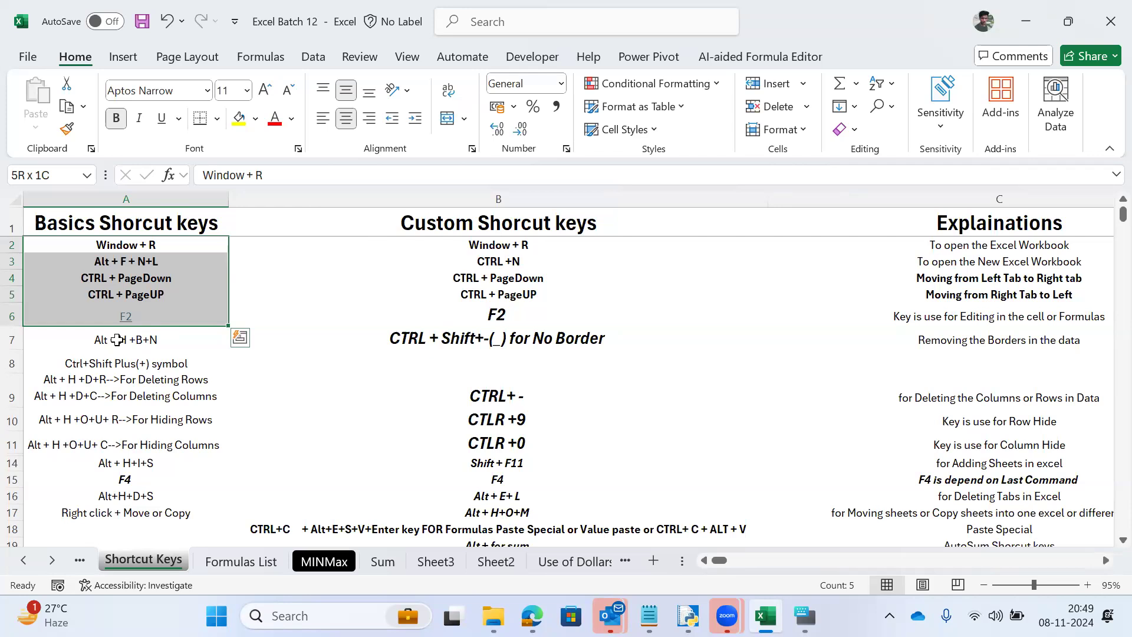
Step: Review the Window + R, Alt + F + N+L and page-switching entries in rows 2 to 5 and the explanation in C3
{"action": "key", "text": "Right"}
{"action": "key", "text": "Down"}
{"action": "key", "text": "Right"}
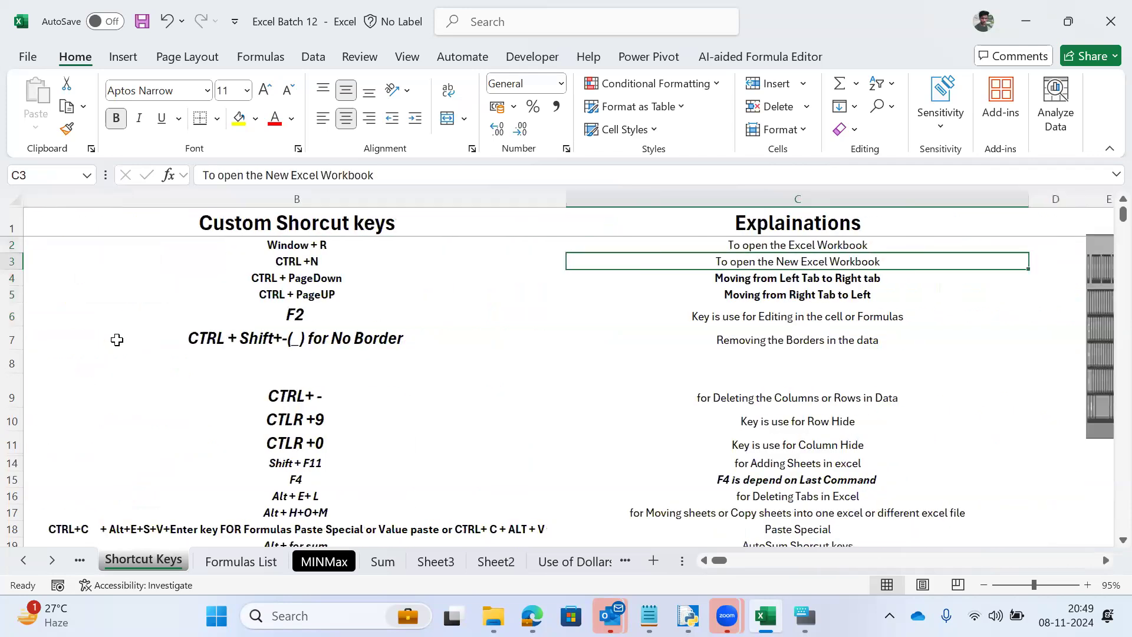
{"action": "key", "text": "Left"}
{"action": "key", "text": "ctrl+Home"}
{"action": "key", "text": "Down"}
{"action": "key", "text": "Down"}
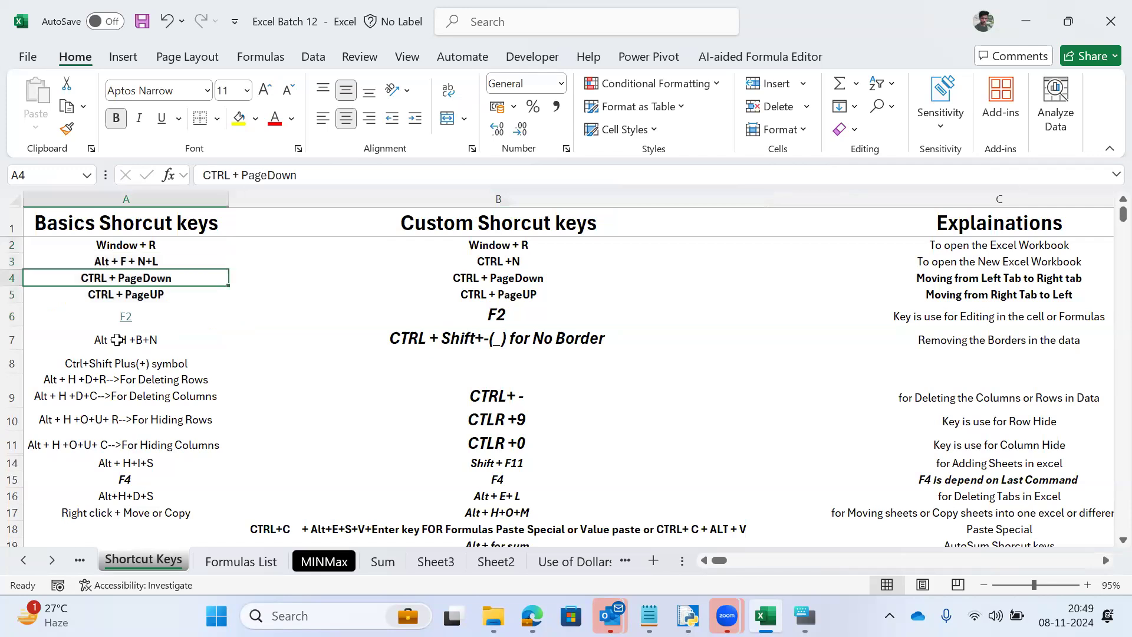
{"action": "left_click", "coordinate": [119, 254]}
{"action": "key", "text": "Right"}
{"action": "key", "text": "Left"}
{"action": "left_click", "coordinate": [121, 246]}
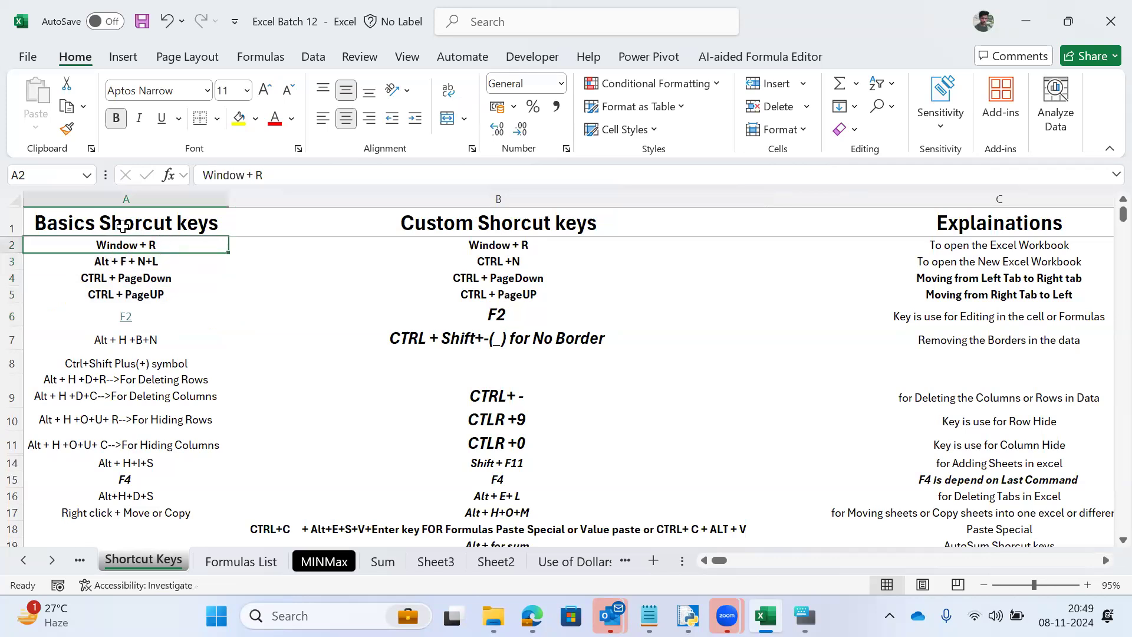
{"action": "left_click", "coordinate": [113, 264]}
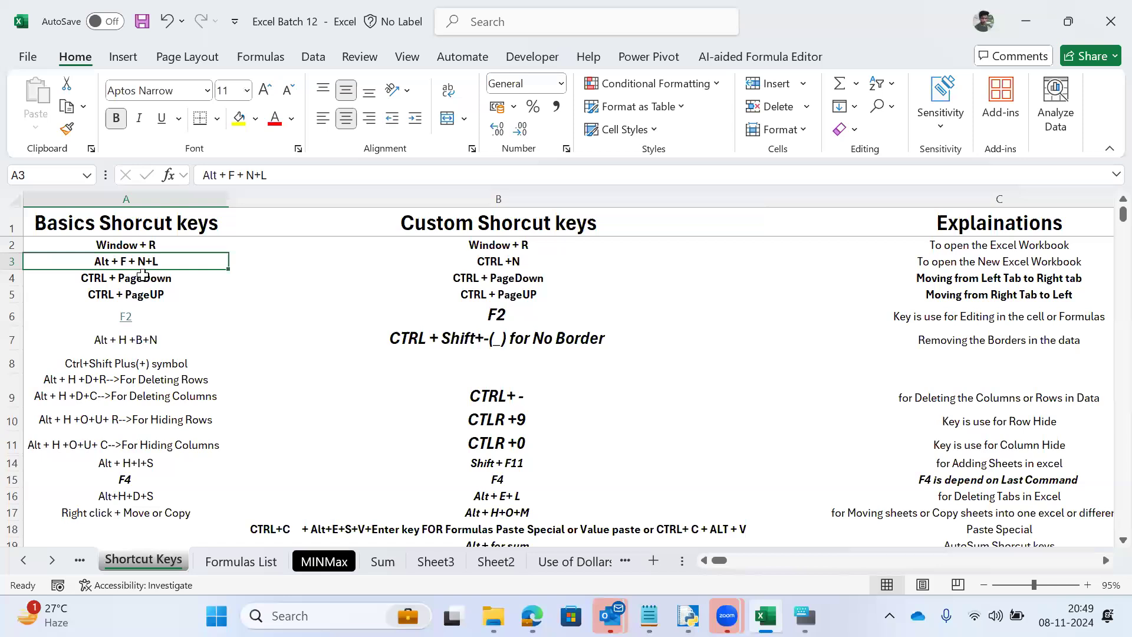
{"action": "left_click", "coordinate": [106, 291]}
{"action": "key", "text": "Up"}
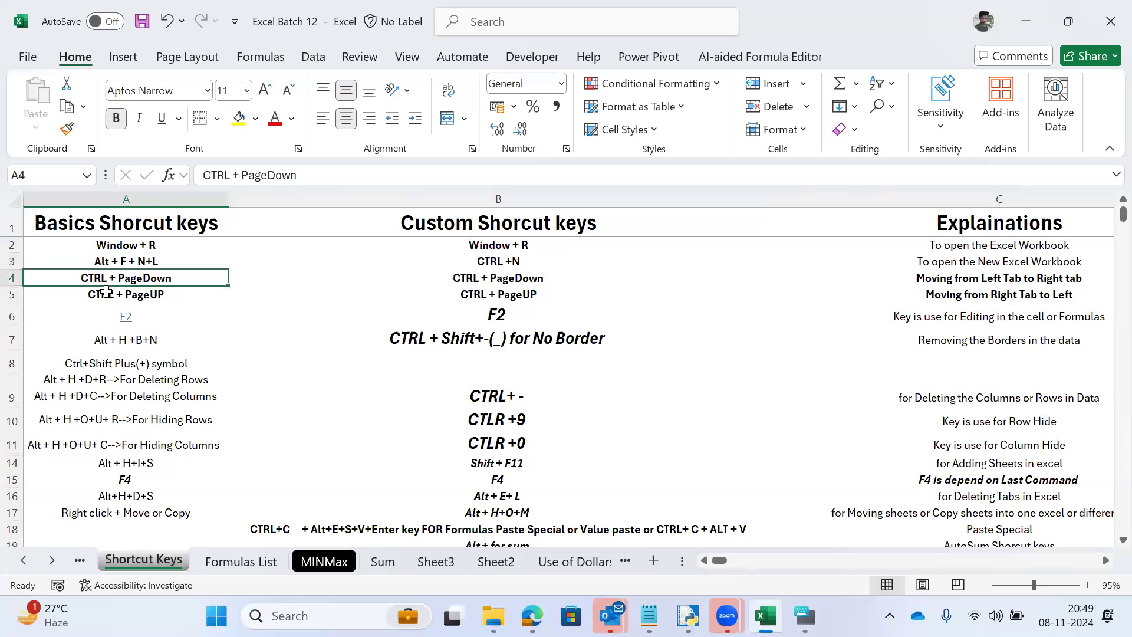
Step: Select the CTRL + PageDown and CTRL + PageUP entries across A4:B5, and move down to the F2 entries in row 6
{"action": "key", "text": "shift+Down"}
{"action": "key", "text": "shift+Right"}
{"action": "key", "text": "shift+Right"}
{"action": "key", "text": "shift+Left"}
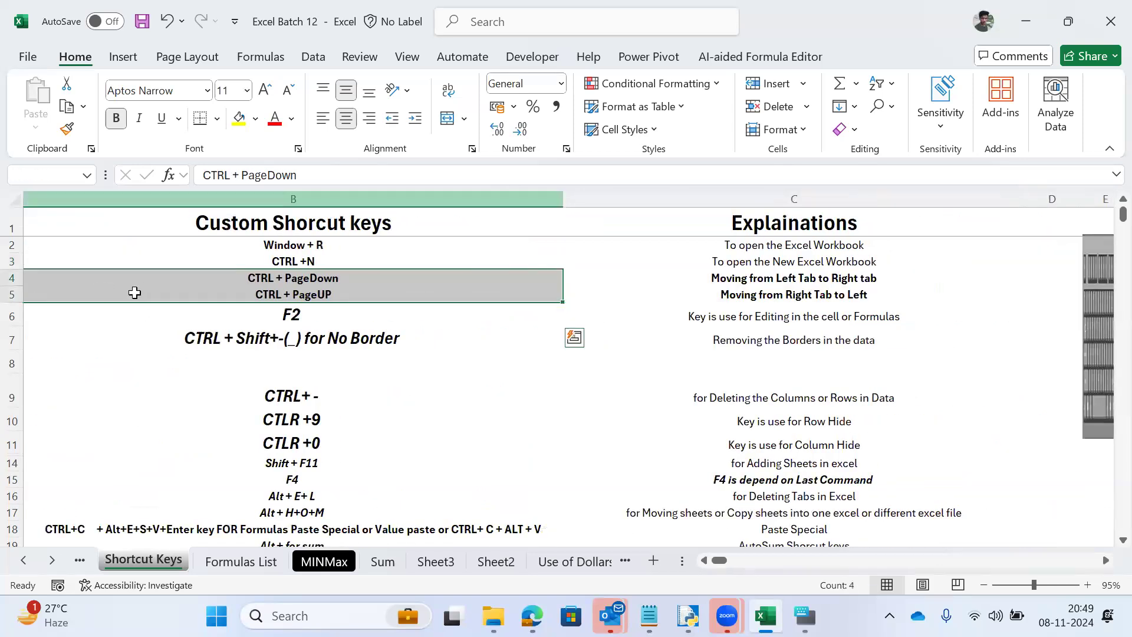
{"action": "key", "text": "shift+Left"}
{"action": "key", "text": "Down"}
{"action": "key", "text": "Down"}
{"action": "key", "text": "shift+Right"}
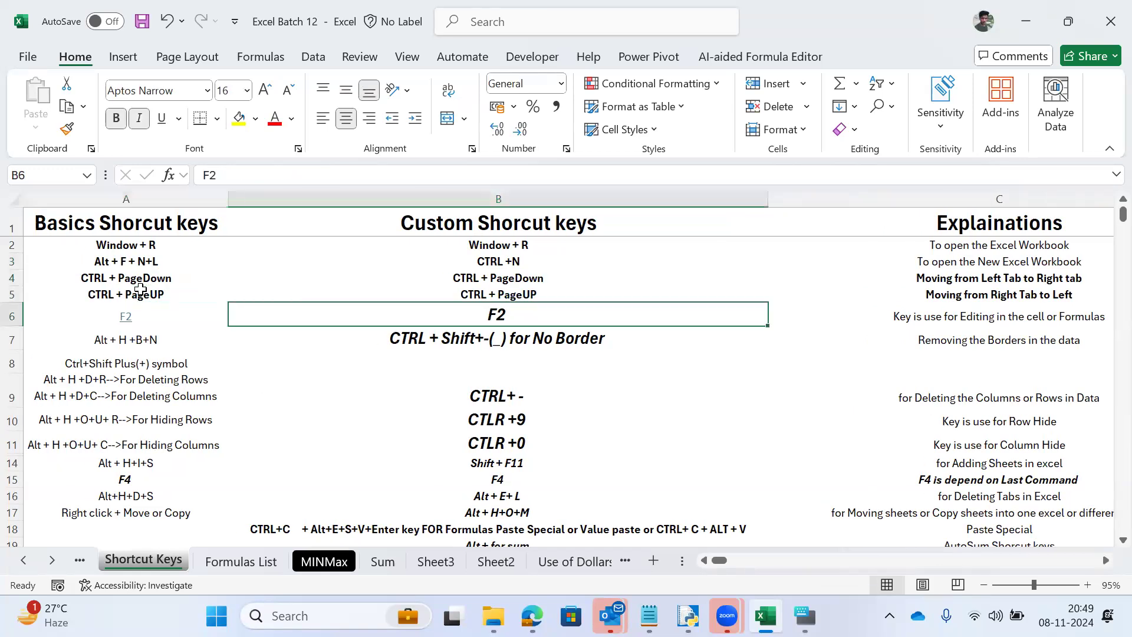
Step: Return to the Window + R entry in A2 and select the entire row 2, repeating the selection once
{"action": "key", "text": "shift+Left"}
{"action": "key", "text": "Up"}
{"action": "key", "text": "shift+Up"}
{"action": "key", "text": "Up"}
{"action": "key", "text": "Up"}
{"action": "key", "text": "Up"}
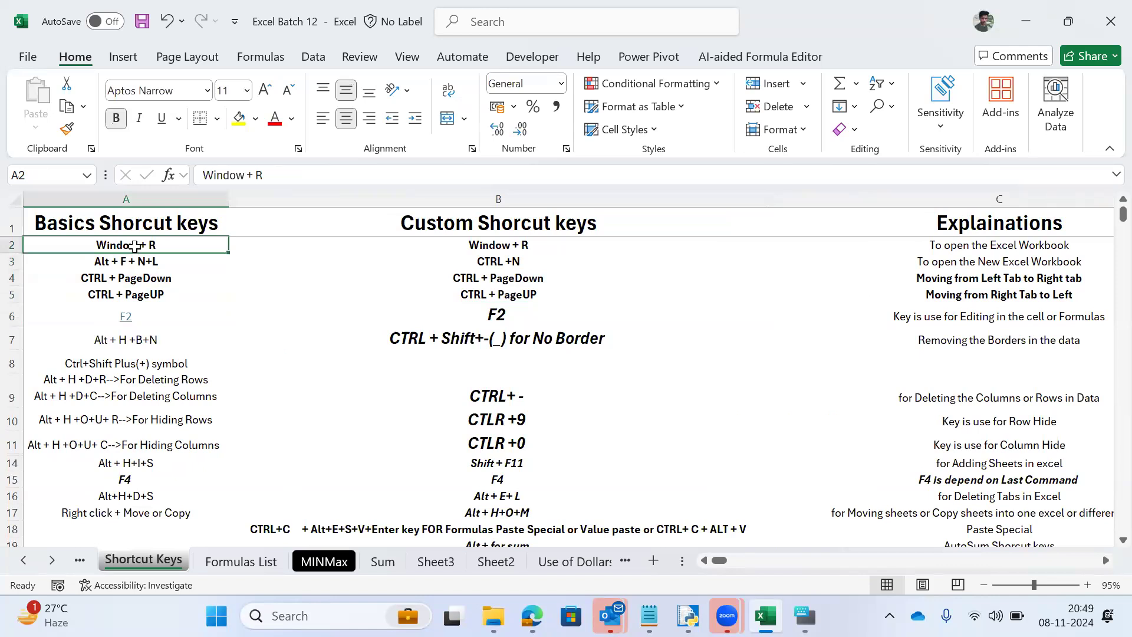
{"action": "key", "text": "shift+space"}
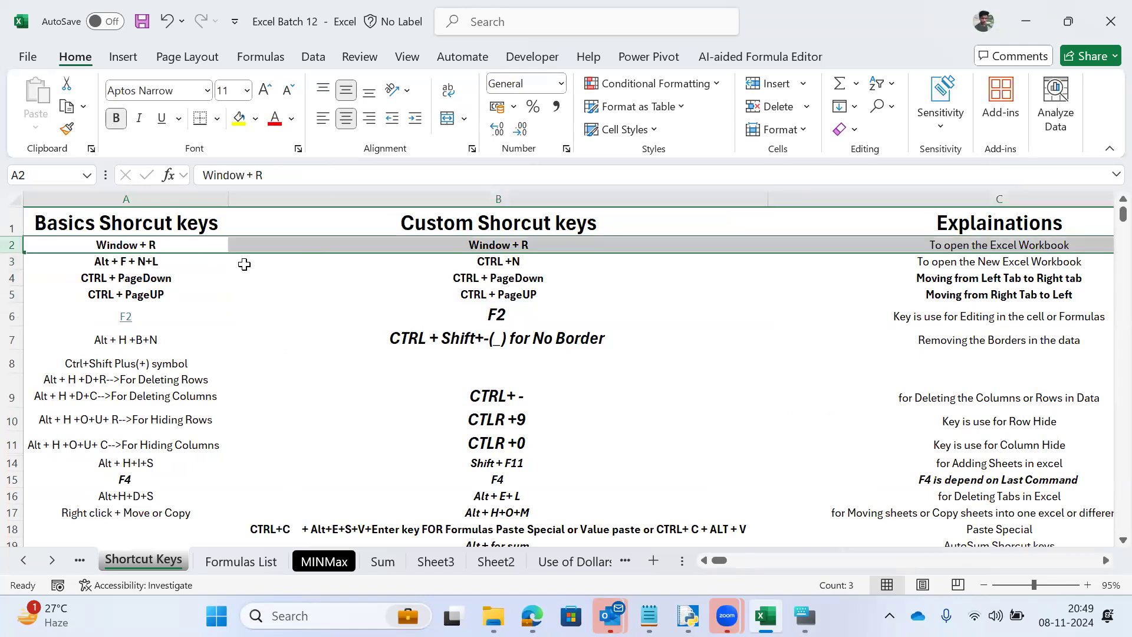
{"action": "left_click", "coordinate": [129, 245]}
{"action": "key", "text": "Down"}
{"action": "key", "text": "Up"}
{"action": "key", "text": "shift+space"}
Step: Select the range A3:A6 in the basic shortcuts column and move down to A5
{"action": "key", "text": "Down"}
{"action": "key", "text": "shift+Down"}
{"action": "key", "text": "shift+Down"}
{"action": "key", "text": "shift+Down"}
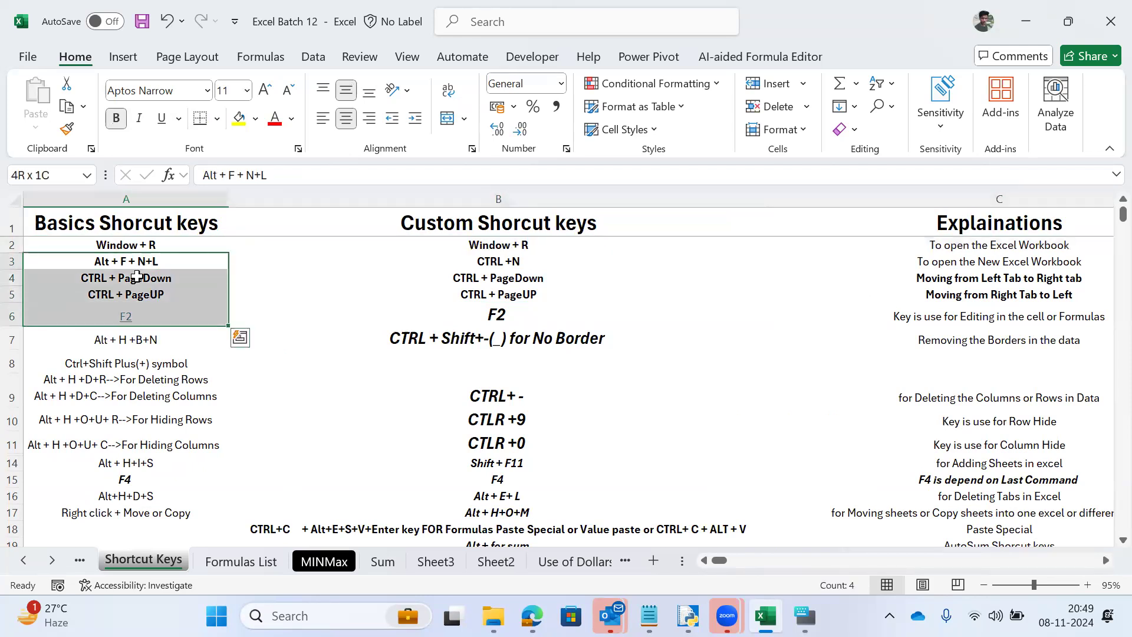
{"action": "key", "text": "Down"}
{"action": "key", "text": "Down"}
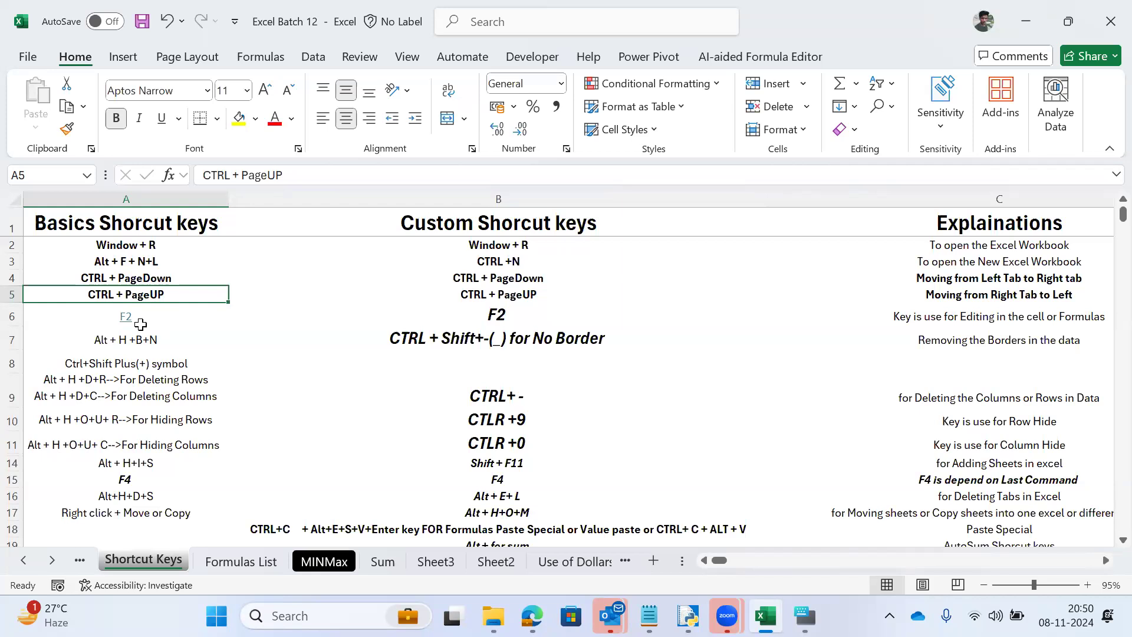
Step: Examine the Alt + H +B+N entry in A7 together with its custom shortcut and the explanation in C7
{"action": "left_click", "coordinate": [140, 327]}
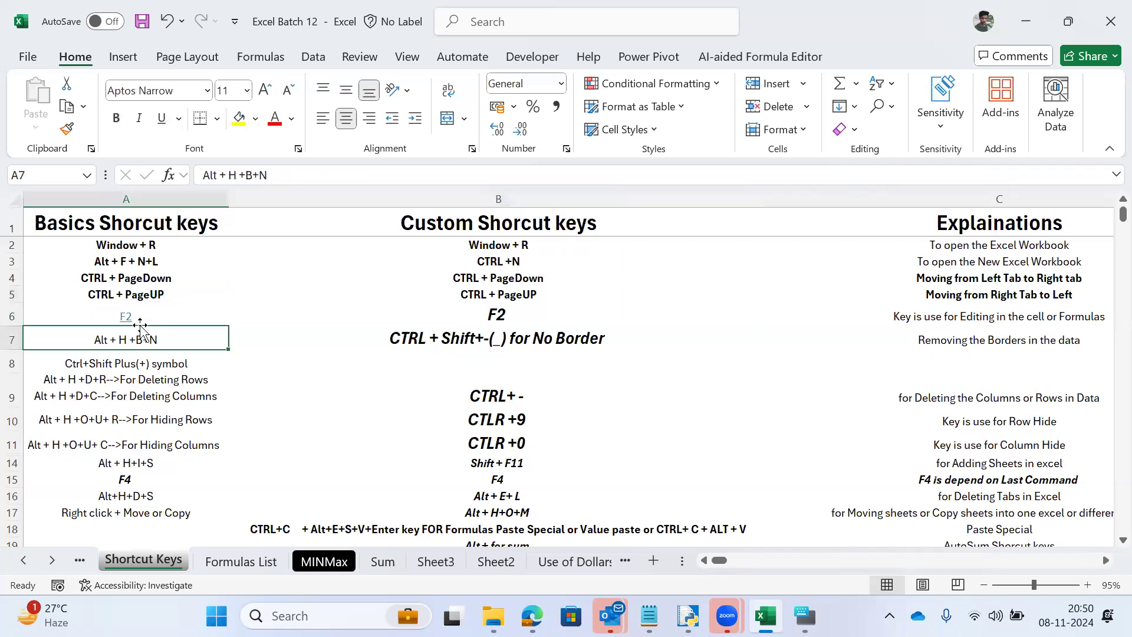
{"action": "key", "text": "Right"}
{"action": "key", "text": "Right"}
{"action": "key", "text": "Left"}
{"action": "key", "text": "Left"}
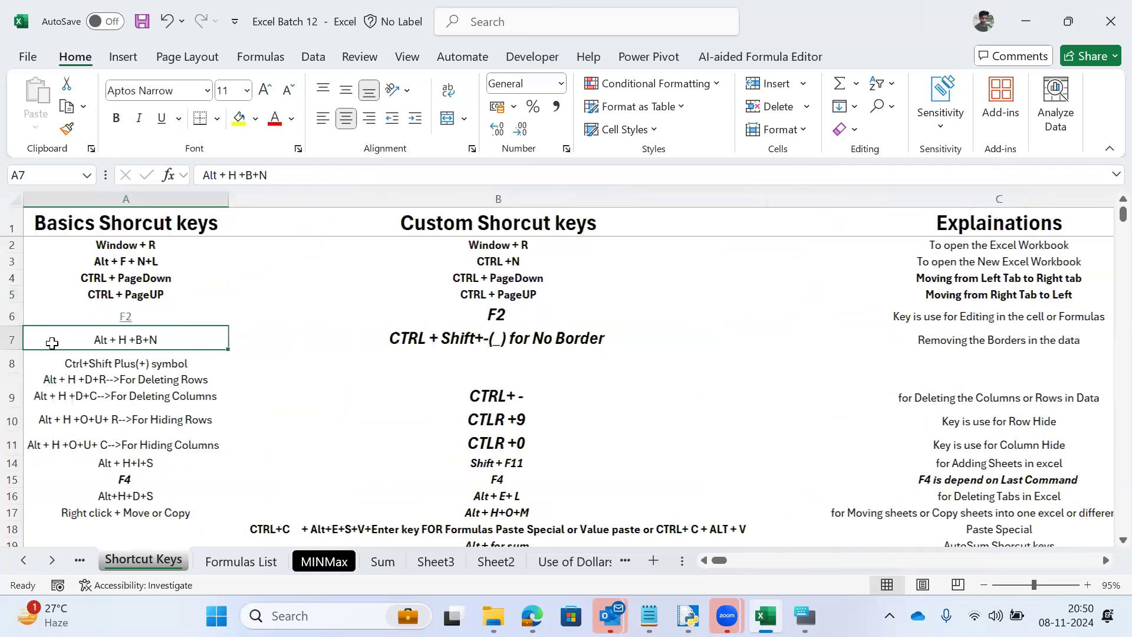
{"action": "key", "text": "Right"}
{"action": "key", "text": "Right"}
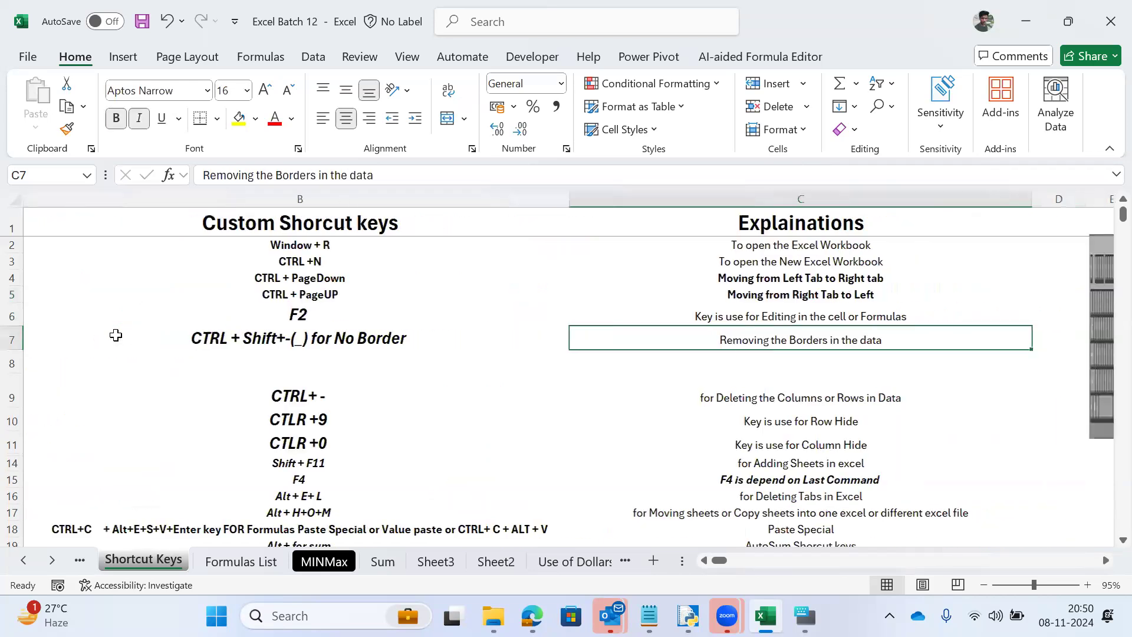
Step: Look through the remaining basic shortcuts down column A and return to the upper entries of the list
{"action": "key", "text": "Left"}
{"action": "key", "text": "Down"}
{"action": "key", "text": "Down"}
{"action": "key", "text": "Down"}
{"action": "key", "text": "Down"}
{"action": "key", "text": "Down"}
{"action": "key", "text": "Down"}
{"action": "key", "text": "Down"}
{"action": "key", "text": "Down"}
{"action": "key", "text": "Down"}
{"action": "key", "text": "Down"}
{"action": "key", "text": "Down"}
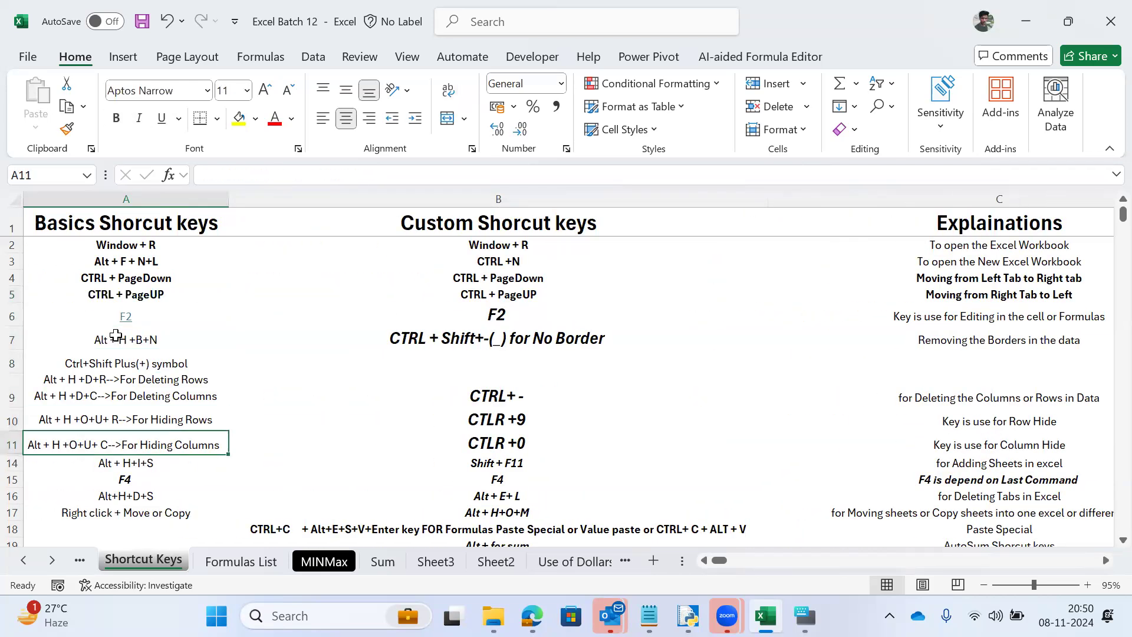
{"action": "key", "text": "Up"}
{"action": "key", "text": "Up"}
{"action": "key", "text": "Up"}
{"action": "key", "text": "Up"}
{"action": "key", "text": "Up"}
{"action": "key", "text": "Up"}
{"action": "key", "text": "Up"}
{"action": "key", "text": "Up"}
{"action": "key", "text": "Up"}
{"action": "key", "text": "Up"}
{"action": "key", "text": "Up"}
{"action": "key", "text": "shift+Down"}
{"action": "key", "text": "shift+Right"}
{"action": "key", "text": "Left"}
Step: Go to Sheet1 and enter the headings Name in A1 and Mon in B1
{"action": "key", "text": "ctrl+Page_Down"}
{"action": "key", "text": "ctrl+Page_Up"}
{"action": "key", "text": "shift+F11"}
{"action": "key", "text": "Up"}
{"action": "key", "text": "Down"}
{"action": "key", "text": "Up"}
{"action": "type", "text": "Name"}
{"action": "key", "text": "Tab"}
{"action": "type", "text": "Mon"}
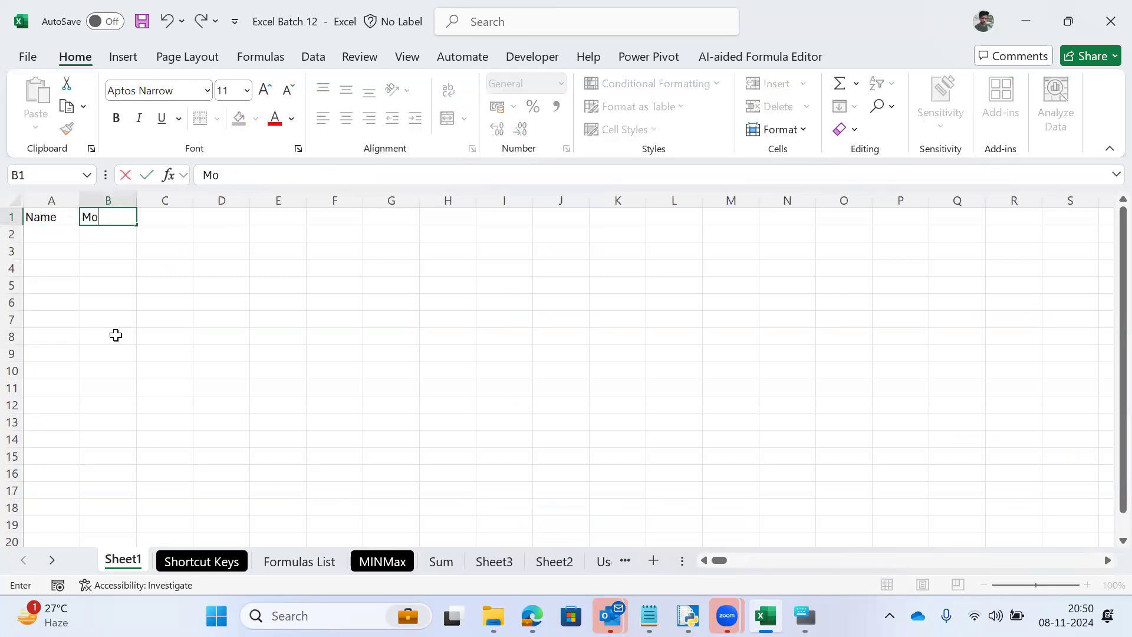
Step: Fill the weekday series from Mon to Fri across B1:F1 with the Series command and return to B1
{"action": "key", "text": "shift+Right"}
{"action": "key", "text": "shift+Right"}
{"action": "key", "text": "shift+Right"}
{"action": "key", "text": "shift+Right"}
{"action": "key", "text": "alt"}
{"action": "key", "text": "h"}
{"action": "key", "text": "f"}
{"action": "key", "text": "i"}
{"action": "key", "text": "s"}
{"action": "key", "text": "Return"}
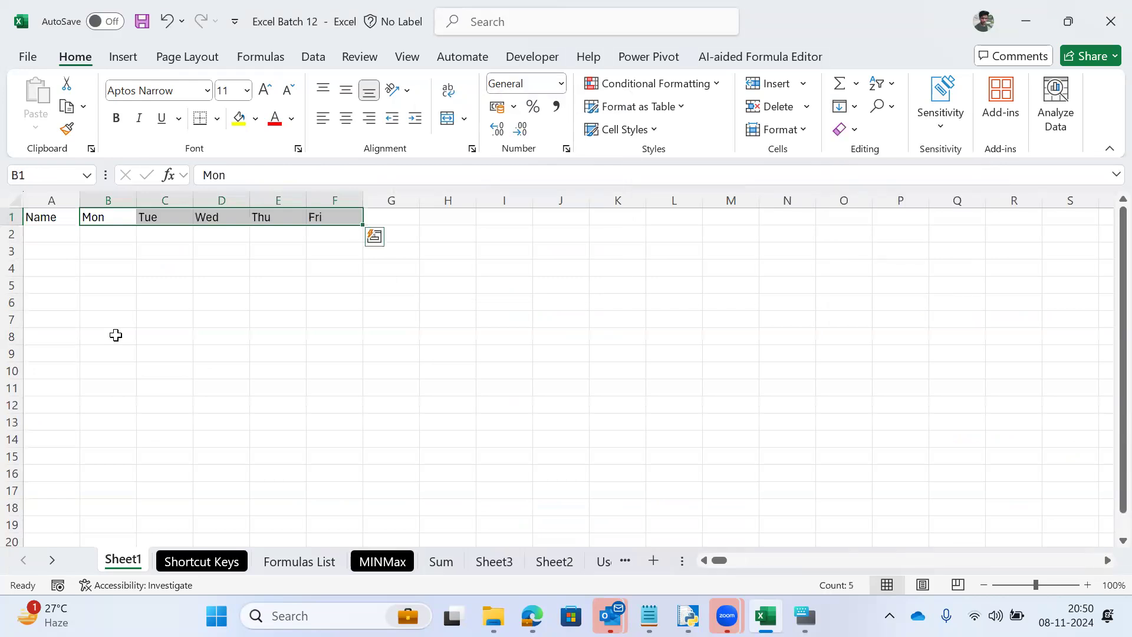
{"action": "key", "text": "Left"}
{"action": "key", "text": "Right"}
{"action": "key", "text": "Right"}
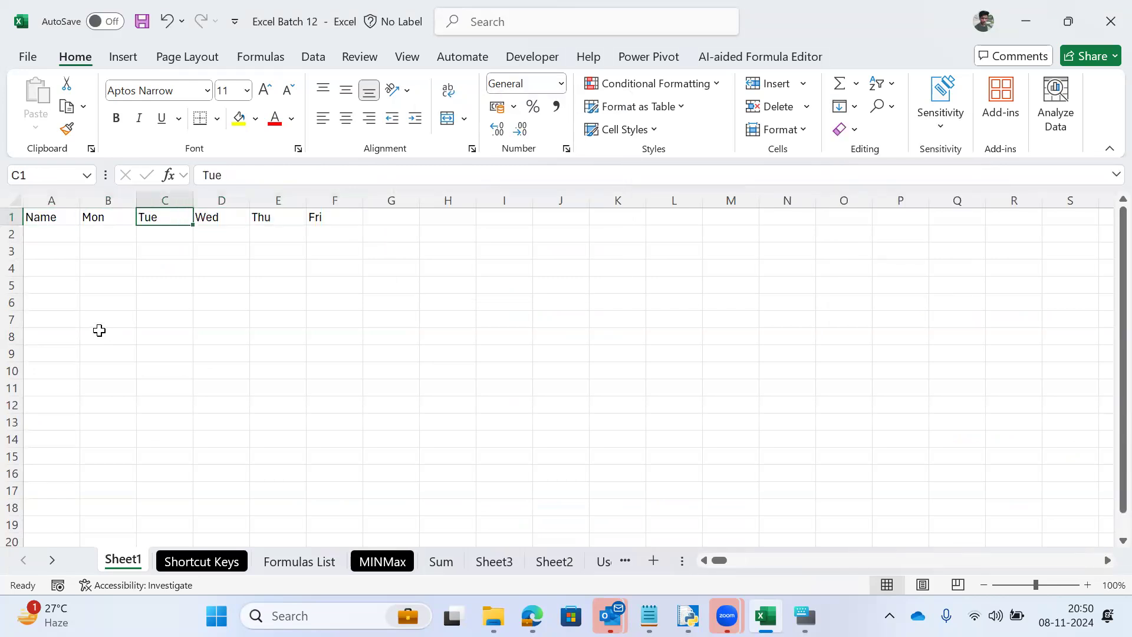
{"action": "key", "text": "Left"}
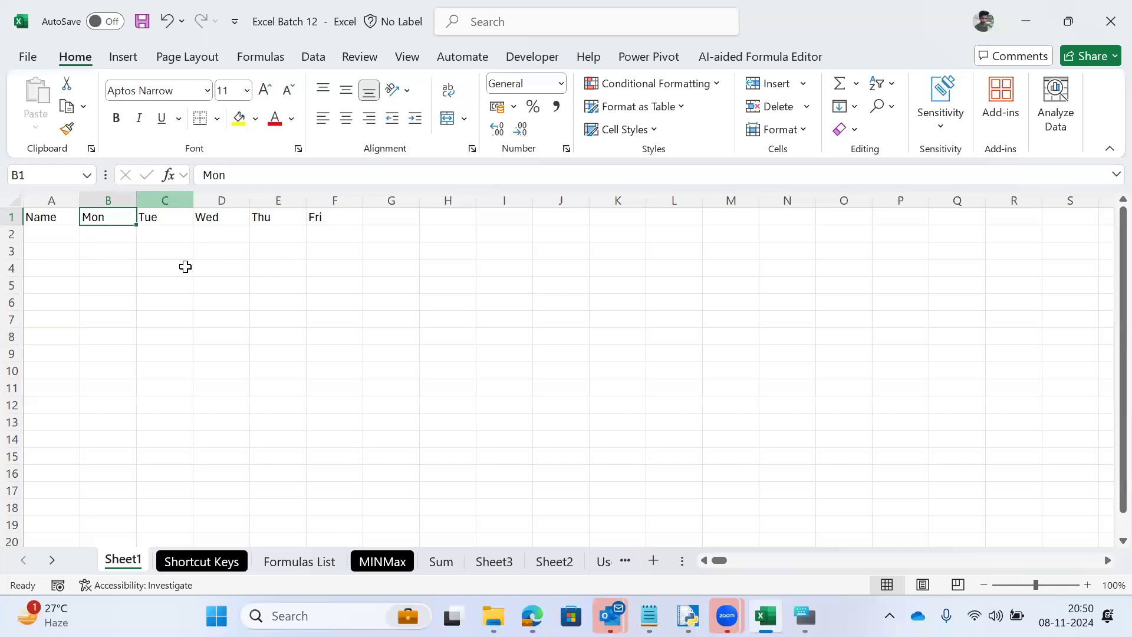
Step: Check the Shortcut Keys and Formulas List sheets and return to Sheet1
{"action": "key", "text": "ctrl+Page_Down"}
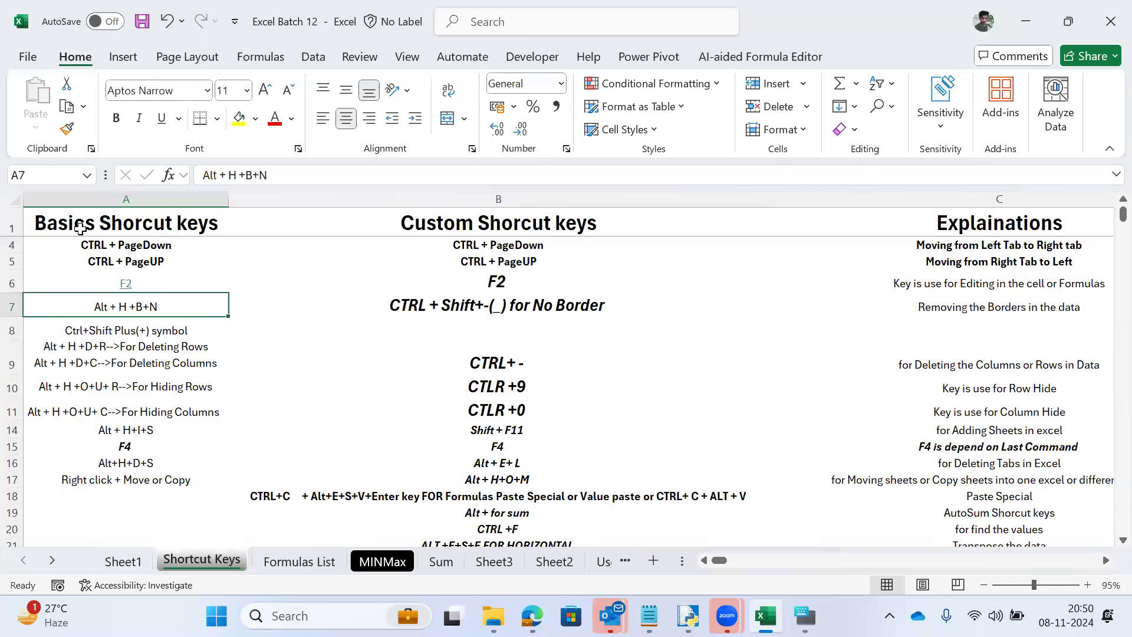
{"action": "key", "text": "ctrl+Page_Down"}
{"action": "key", "text": "ctrl+Page_Up"}
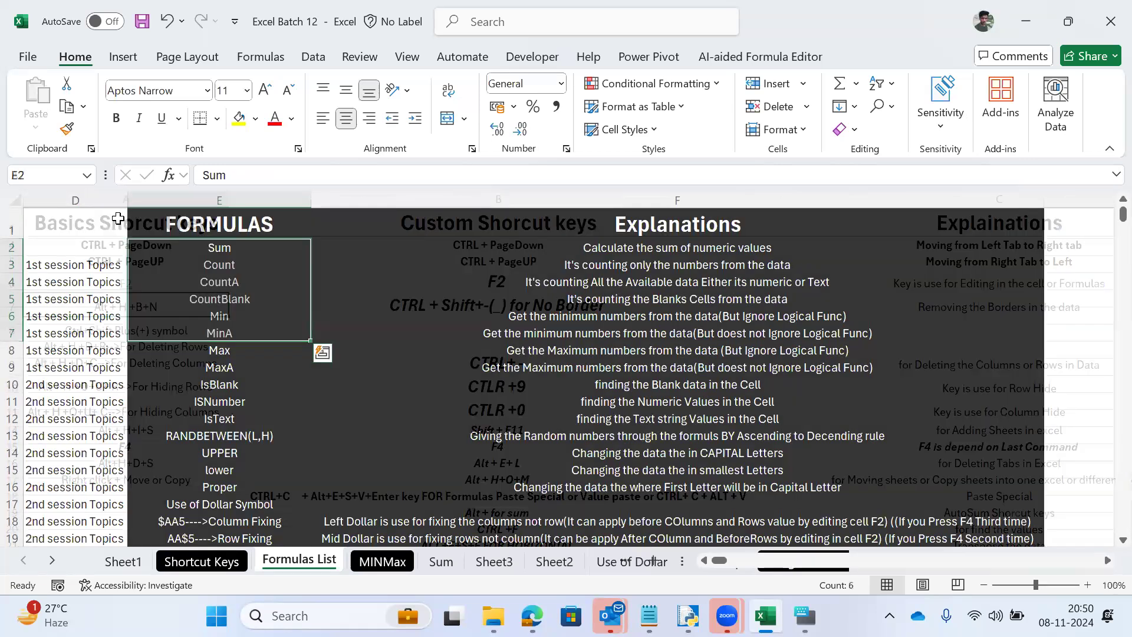
{"action": "key", "text": "ctrl+Page_Up"}
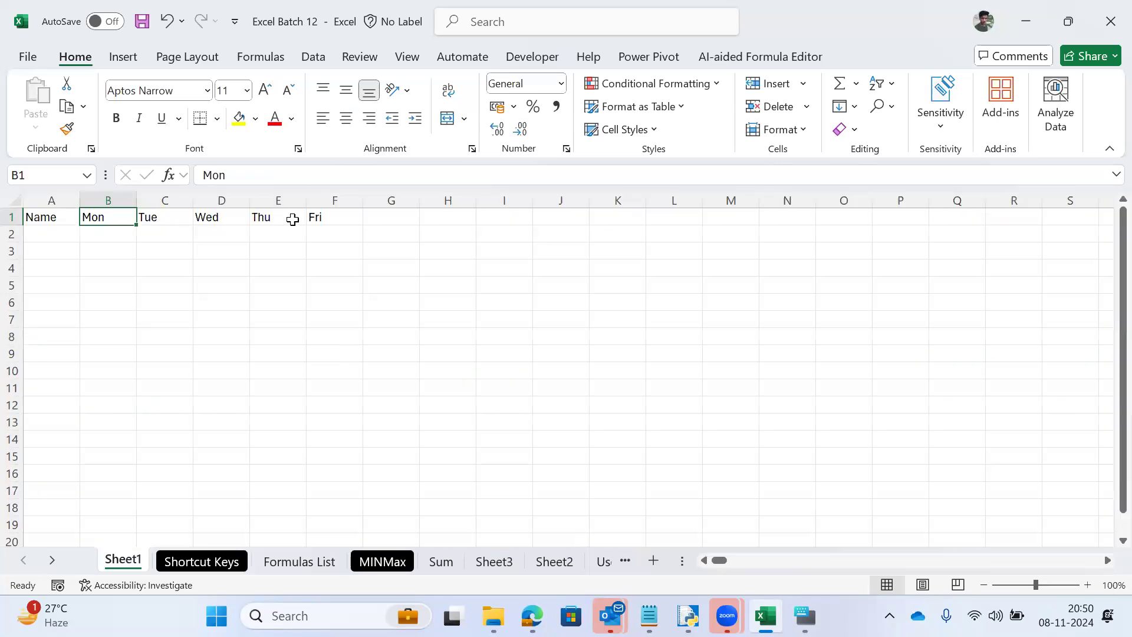
Step: Review the FORMULAS column of the Formulas List sheet down to the Sumif entry in E24
{"action": "key", "text": "ctrl+Page_Down"}
{"action": "key", "text": "ctrl+Page_Down"}
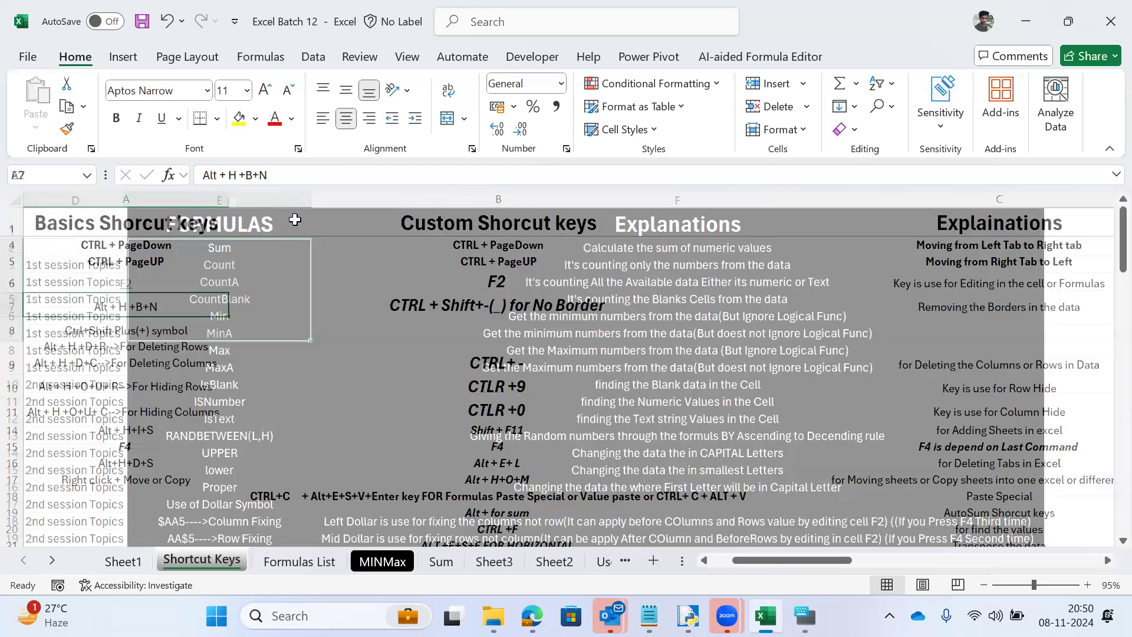
{"action": "key", "text": "Down"}
{"action": "key", "text": "Down"}
{"action": "key", "text": "Down"}
{"action": "key", "text": "Down"}
{"action": "key", "text": "Down"}
{"action": "key", "text": "Down"}
{"action": "key", "text": "Down"}
{"action": "key", "text": "Down"}
{"action": "key", "text": "Down"}
{"action": "key", "text": "Down"}
{"action": "key", "text": "Down"}
{"action": "key", "text": "Down"}
{"action": "key", "text": "Down"}
{"action": "key", "text": "Down"}
{"action": "key", "text": "Down"}
{"action": "key", "text": "Down"}
{"action": "key", "text": "Down"}
{"action": "key", "text": "Down"}
{"action": "key", "text": "Down"}
{"action": "key", "text": "Down"}
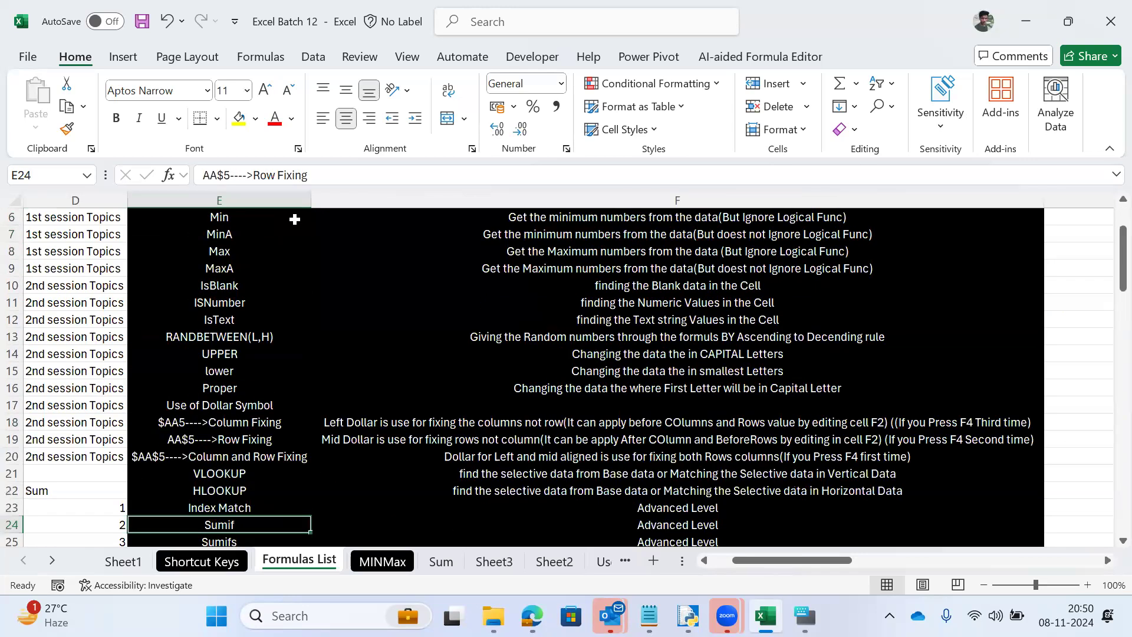
Step: Review the formula names in column E down to the Filters entry and select the Autofill Series row 49
{"action": "key", "text": "Down"}
{"action": "key", "text": "Down"}
{"action": "key", "text": "Down"}
{"action": "key", "text": "Down"}
{"action": "key", "text": "Down"}
{"action": "key", "text": "Down"}
{"action": "key", "text": "Down"}
{"action": "key", "text": "Down"}
{"action": "key", "text": "Down"}
{"action": "key", "text": "Up"}
{"action": "key", "text": "Up"}
{"action": "key", "text": "Up"}
{"action": "key", "text": "Down"}
{"action": "key", "text": "Down"}
{"action": "key", "text": "Down"}
{"action": "key", "text": "Down"}
{"action": "key", "text": "Down"}
{"action": "key", "text": "Down"}
{"action": "key", "text": "Down"}
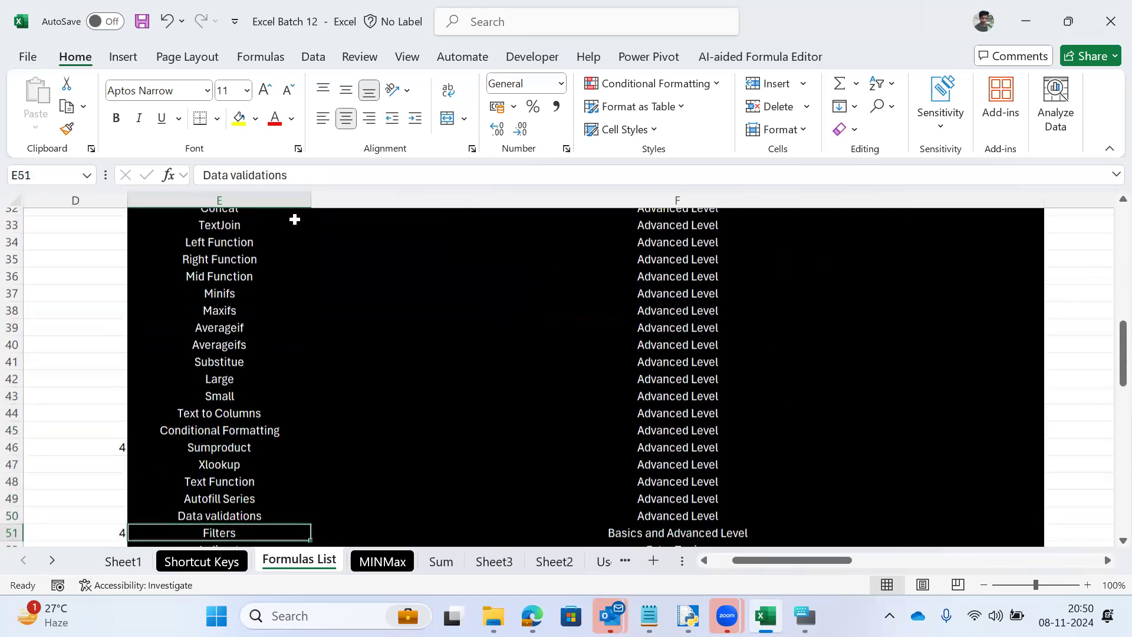
{"action": "key", "text": "Up"}
{"action": "key", "text": "shift+space"}
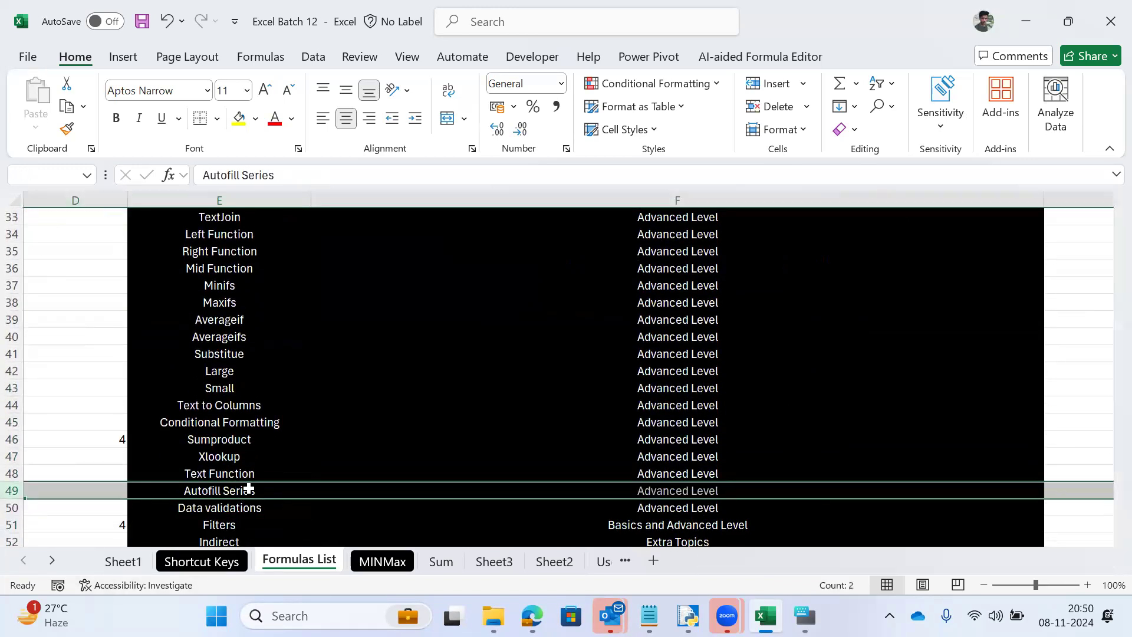
Step: Return to Sheet1 and enter 1 in cell A3
{"action": "key", "text": "ctrl+Page_Up"}
{"action": "key", "text": "ctrl+Page_Up"}
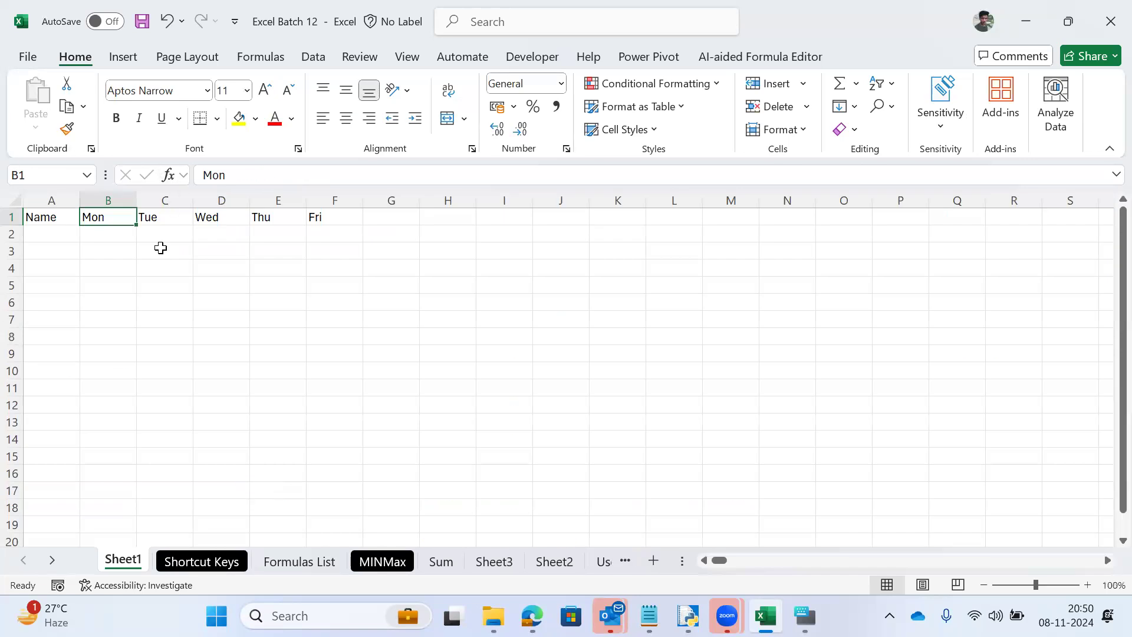
{"action": "key", "text": "Left"}
{"action": "key", "text": "Down"}
{"action": "key", "text": "Down"}
{"action": "type", "text": "1"}
{"action": "key", "text": "ctrl+Return"}
Step: Fill A3:A10 in columns from the starting 1 with the Series command, using the AutoFill type
{"action": "key", "text": "shift+Down"}
{"action": "key", "text": "shift+Down"}
{"action": "key", "text": "shift+Down"}
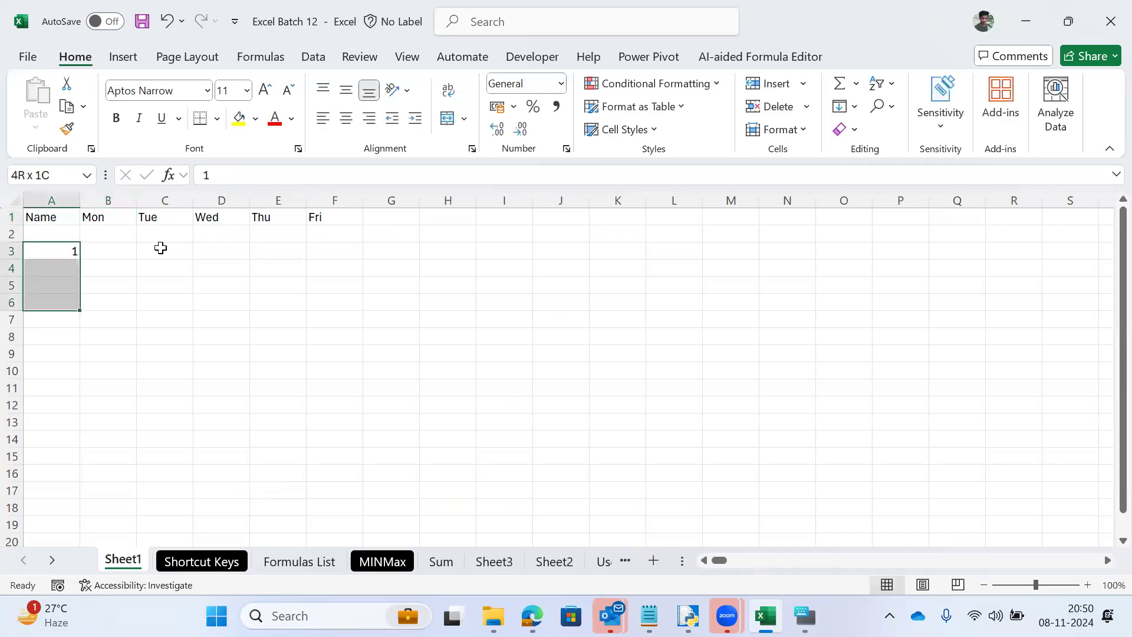
{"action": "key", "text": "shift+Down"}
{"action": "key", "text": "shift+Down"}
{"action": "key", "text": "shift+Down"}
{"action": "key", "text": "shift+Down"}
{"action": "key", "text": "alt"}
{"action": "key", "text": "h"}
{"action": "key", "text": "f"}
{"action": "key", "text": "i"}
{"action": "key", "text": "s"}
{"action": "key", "text": "alt+f"}
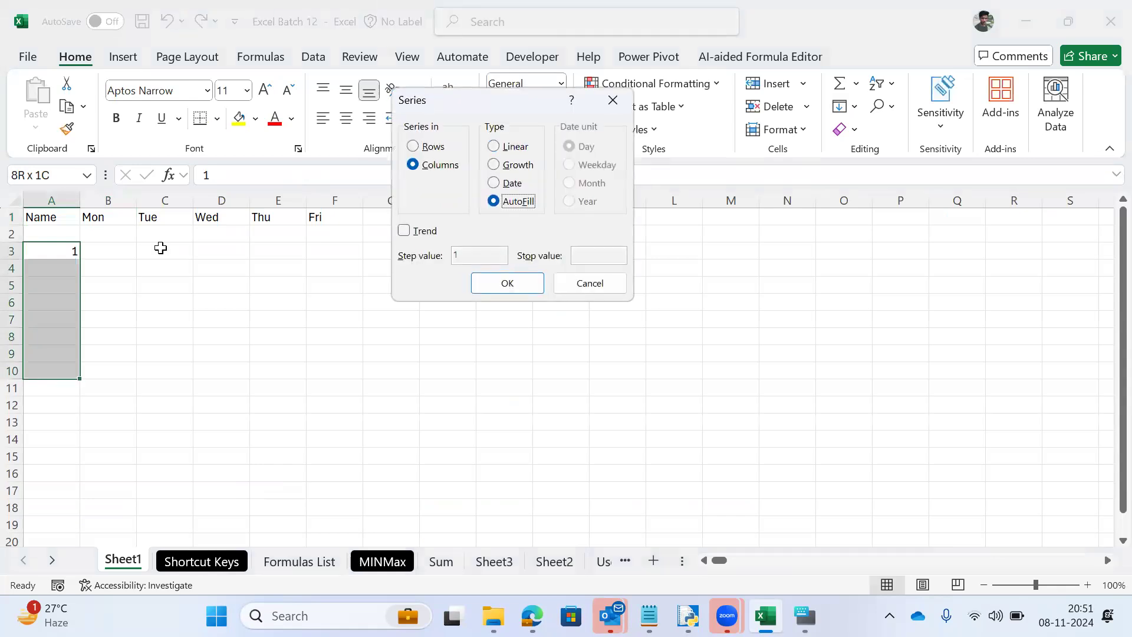
{"action": "key", "text": "Return"}
Step: Fill A3:A10 again with the Series command, keeping its default settings
{"action": "key", "text": "alt"}
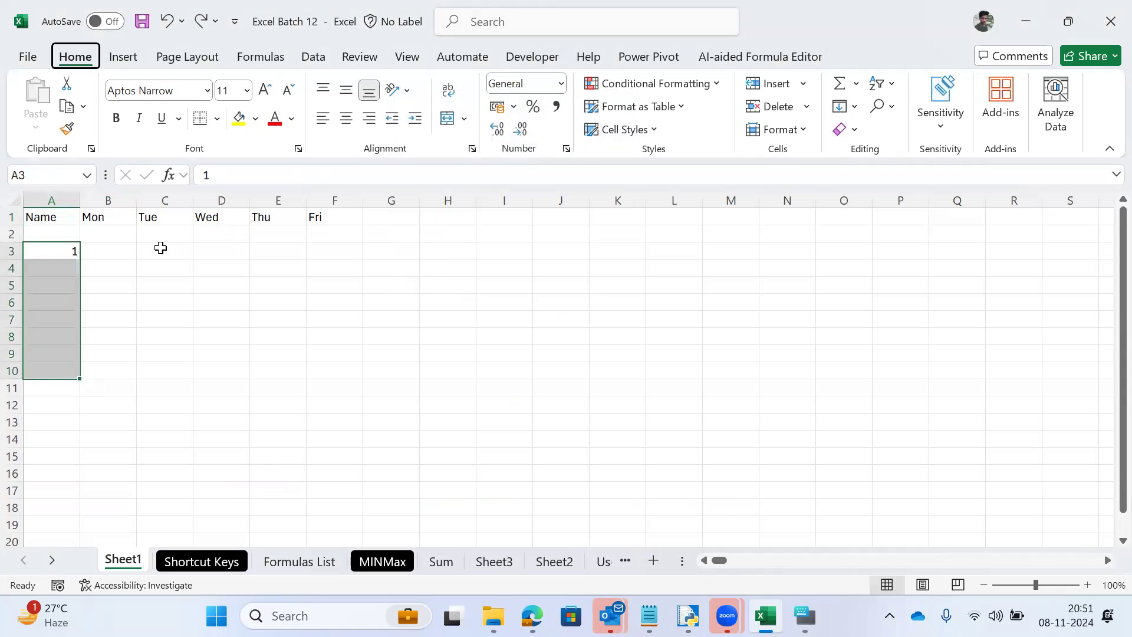
{"action": "key", "text": "h"}
{"action": "key", "text": "f"}
{"action": "key", "text": "i"}
{"action": "key", "text": "s"}
{"action": "key", "text": "Return"}
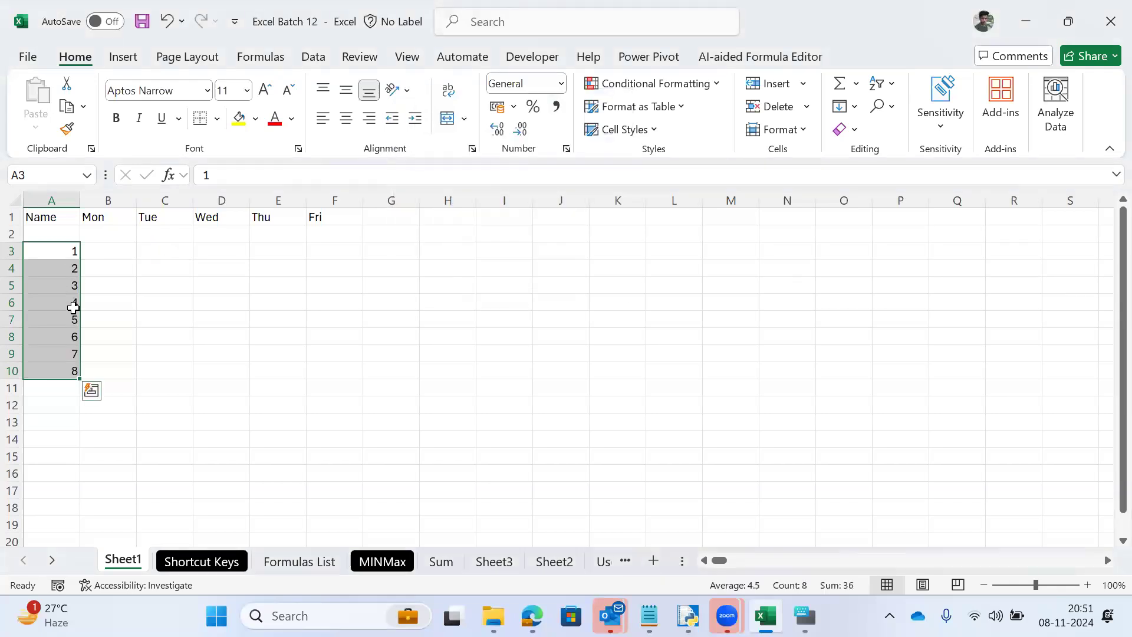
Step: Check the Autofill Series entry on the Formulas List sheet and return to Sheet1
{"action": "key", "text": "ctrl+Page_Down"}
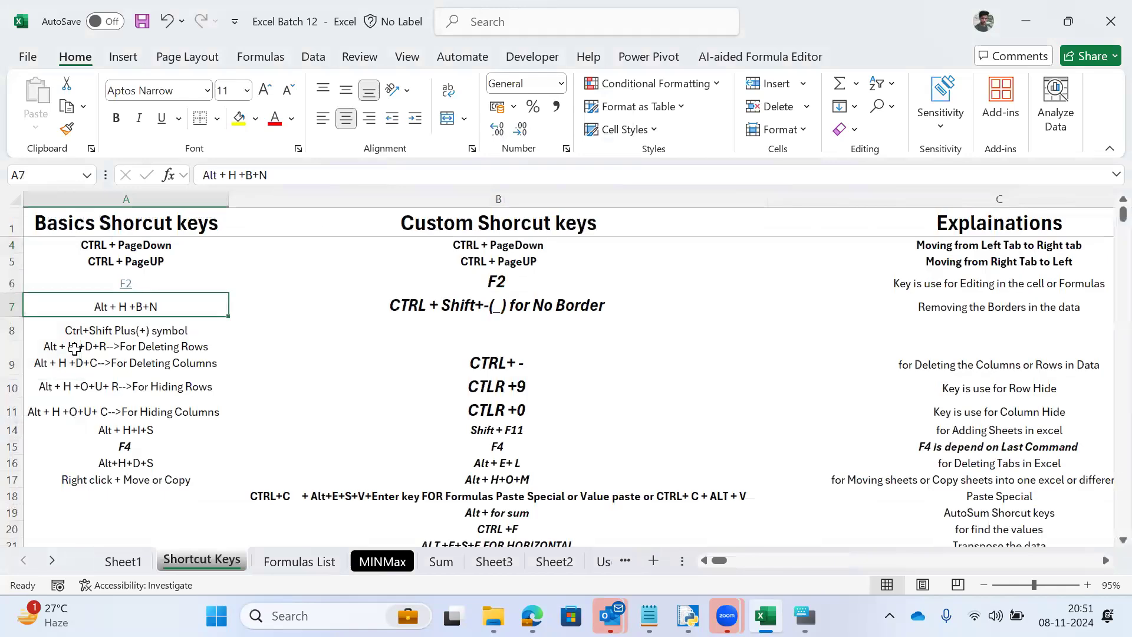
{"action": "key", "text": "ctrl+Page_Down"}
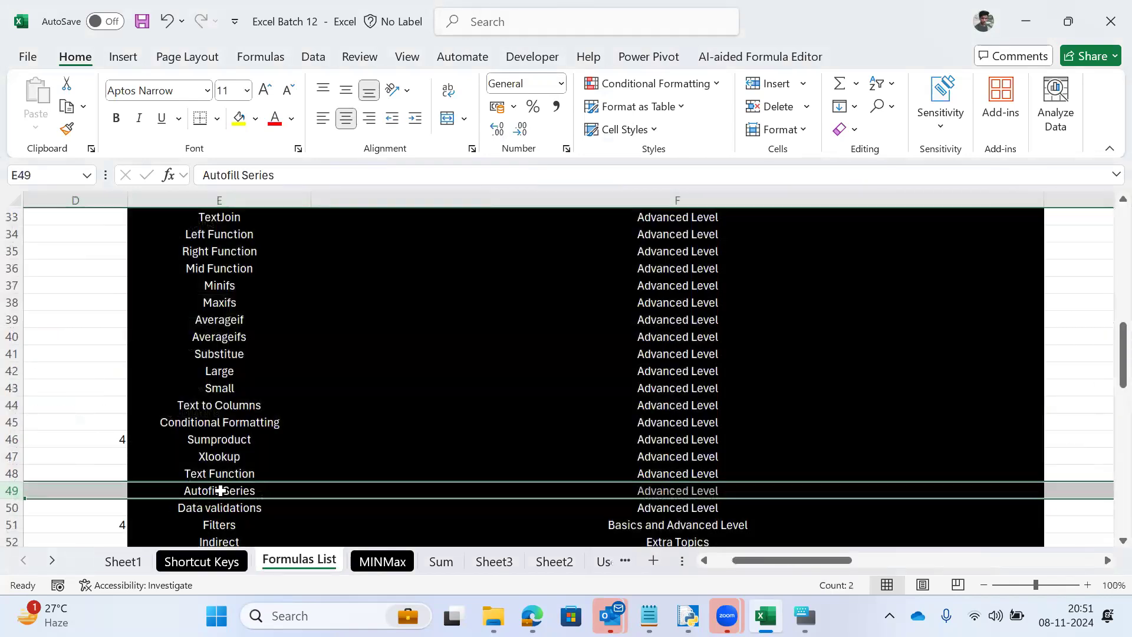
{"action": "key", "text": "ctrl+Page_Up"}
{"action": "key", "text": "ctrl+Page_Up"}
Step: Enter A1 as the first entry under the Name heading in cell A2
{"action": "key", "text": "Down"}
{"action": "type", "text": "W"}
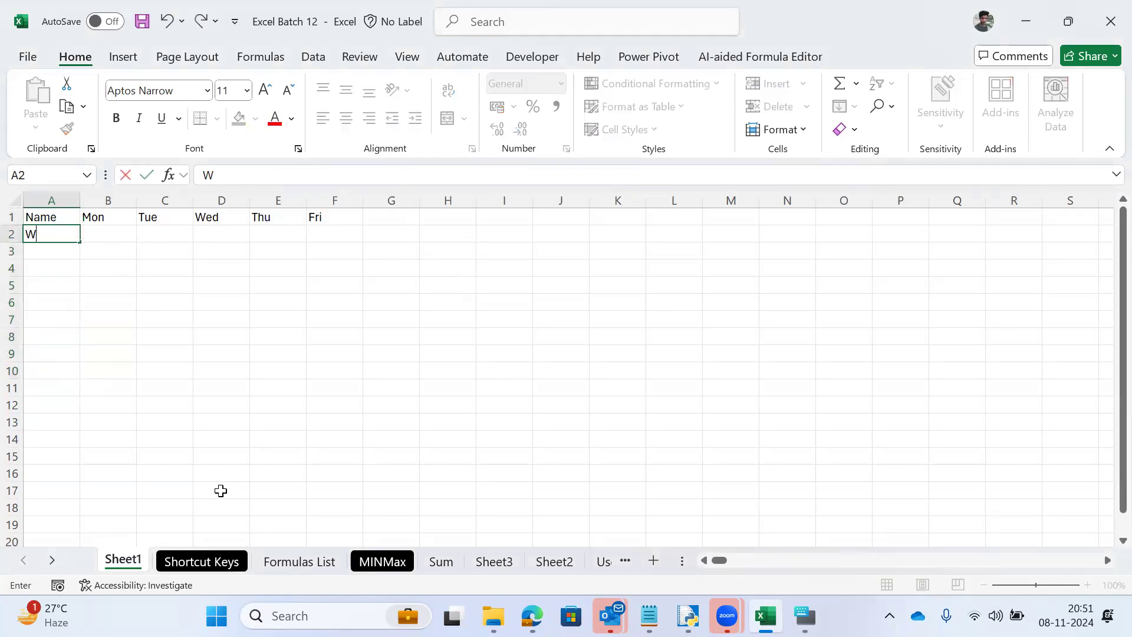
{"action": "key", "text": "BackSpace"}
{"action": "type", "text": "A1"}
{"action": "key", "text": "ctrl+Return"}
Step: Fill the series A1 to A5 down A2:A6 with the Series command, using the AutoFill type in columns
{"action": "key", "text": "shift+Down"}
{"action": "key", "text": "shift+Down"}
{"action": "key", "text": "shift+Down"}
{"action": "key", "text": "shift+Down"}
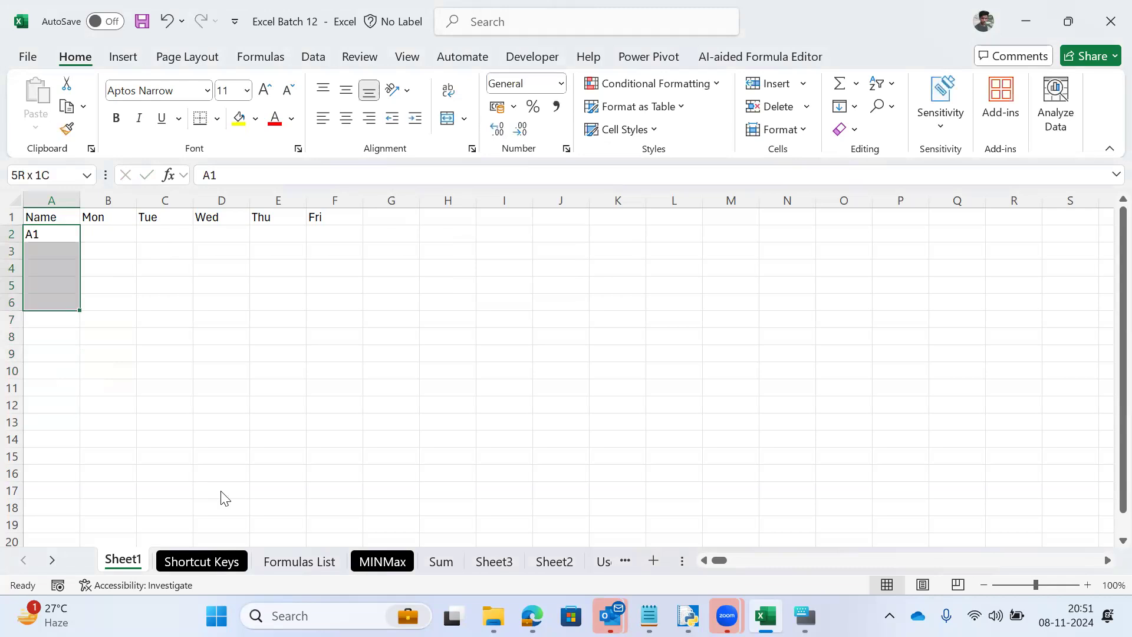
{"action": "key", "text": "h"}
{"action": "key", "text": "Escape"}
{"action": "key", "text": "Escape"}
{"action": "key", "text": "alt+h"}
{"action": "key", "text": "f"}
{"action": "key", "text": "i"}
{"action": "key", "text": "s"}
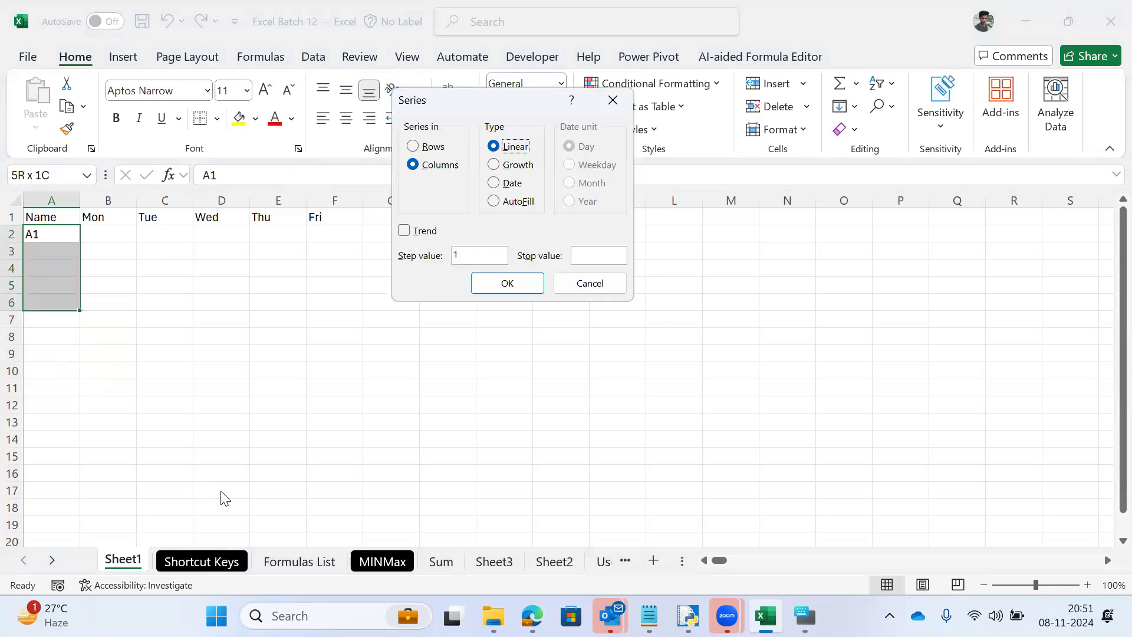
{"action": "key", "text": "alt+f"}
{"action": "key", "text": "Return"}
{"action": "key", "text": "Down"}
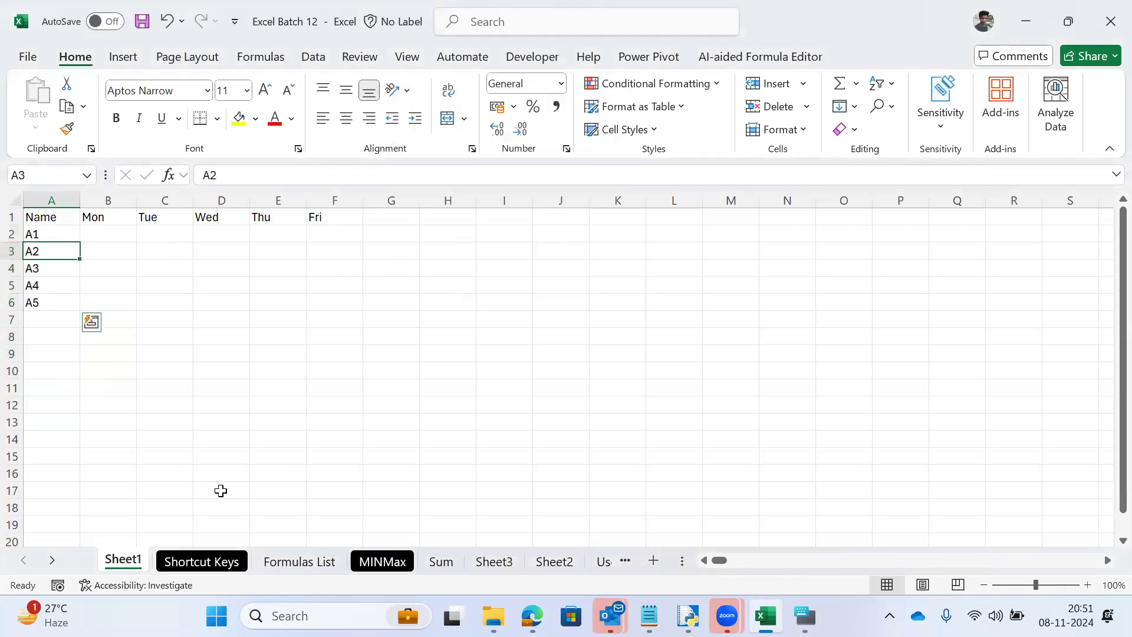
{"action": "key", "text": "Down"}
{"action": "key", "text": "Down"}
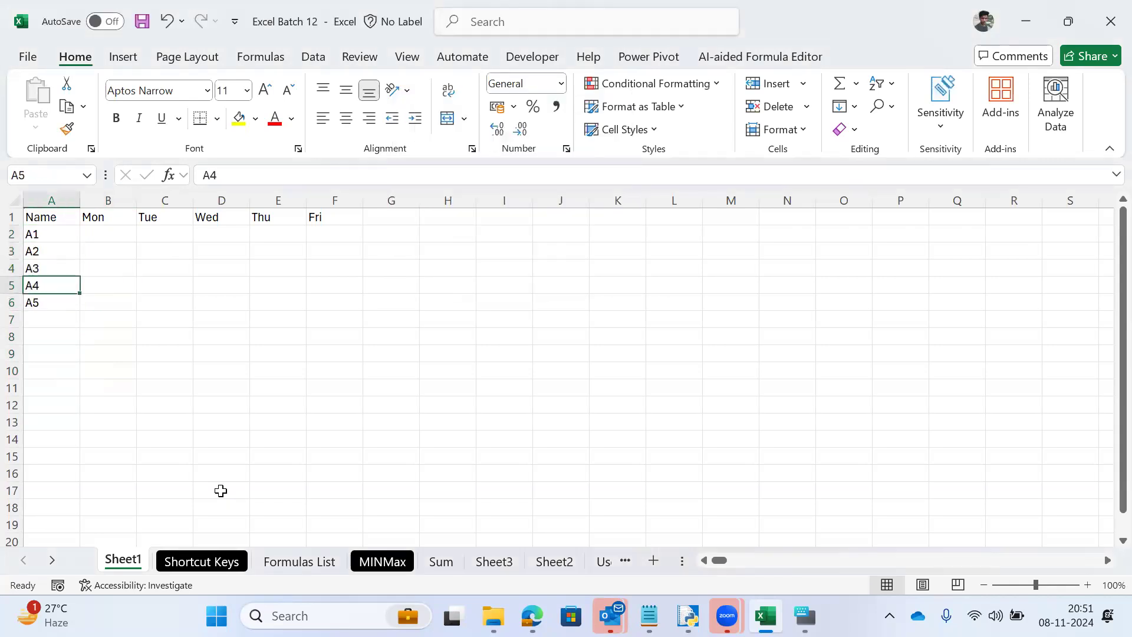
Step: Enter the formula =RANDBETWEEN(10,100) in B2 under the Mon heading
{"action": "key", "text": "Right"}
{"action": "key", "text": "ctrl+Up"}
{"action": "key", "text": "Down"}
{"action": "type", "text": "=ran"}
{"action": "key", "text": "Down"}
{"action": "key", "text": "Tab"}
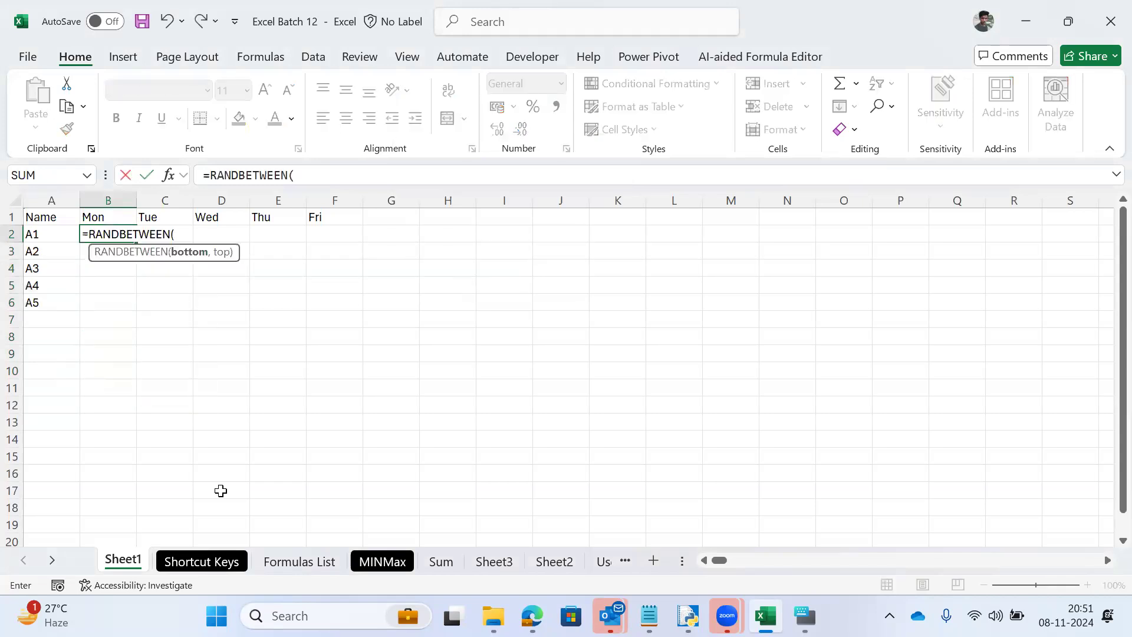
{"action": "type", "text": "10,100"}
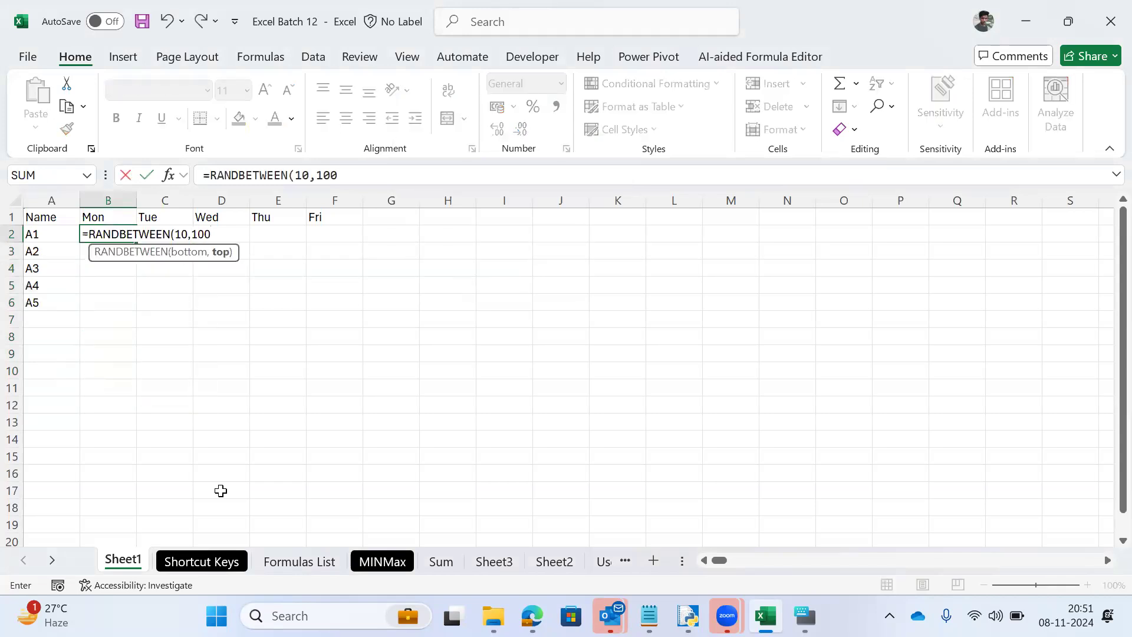
{"action": "key", "text": "Return"}
Step: Fill the RANDBETWEEN formula from B2 down to B6 and across to column F
{"action": "key", "text": "Left"}
{"action": "key", "text": "ctrl+Down"}
{"action": "key", "text": "Right"}
{"action": "key", "text": "ctrl+shift+Up"}
{"action": "key", "text": "ctrl+d"}
{"action": "key", "text": "shift+Right"}
{"action": "key", "text": "shift+Right"}
{"action": "key", "text": "shift+Right"}
{"action": "key", "text": "shift+Right"}
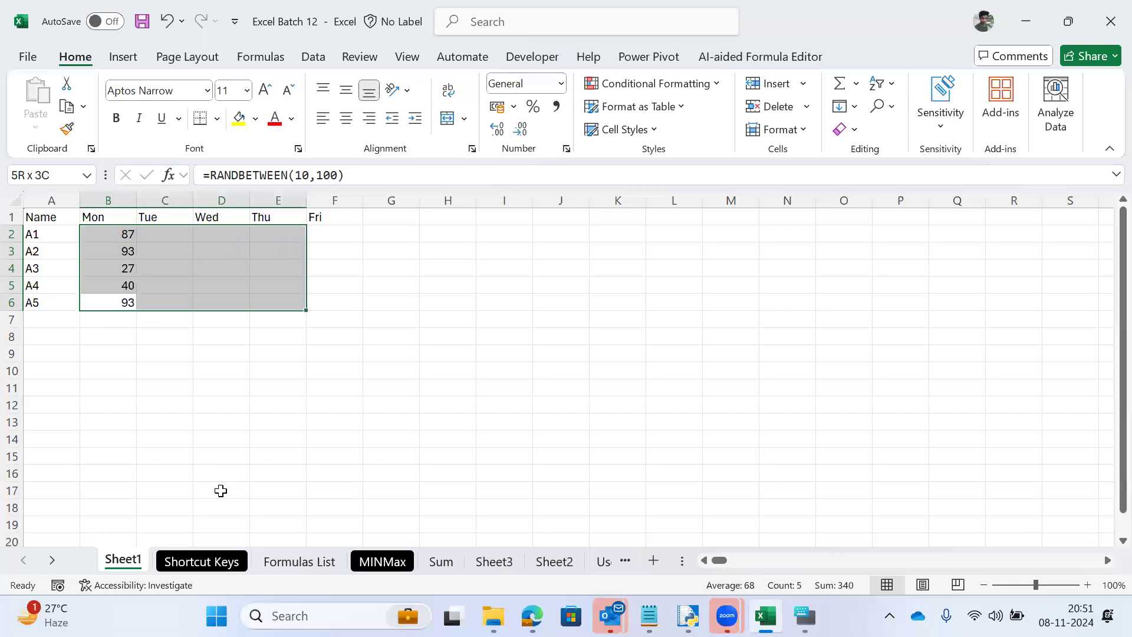
{"action": "key", "text": "ctrl+r"}
Step: Recalculate the random numbers in B2:F6 and paste them over their formulas as values
{"action": "key", "text": "ctrl+c"}
{"action": "key", "text": "Escape"}
{"action": "key", "text": "F9"}
{"action": "key", "text": "F9"}
{"action": "key", "text": "ctrl+c"}
{"action": "key", "text": "ctrl+alt+v"}
{"action": "key", "text": "v"}
{"action": "key", "text": "Return"}
Step: Try centring the contents of the table A1:F6, undo the alignment and return to A1
{"action": "key", "text": "ctrl+Home"}
{"action": "key", "text": "ctrl+shift+End"}
{"action": "key", "text": "alt"}
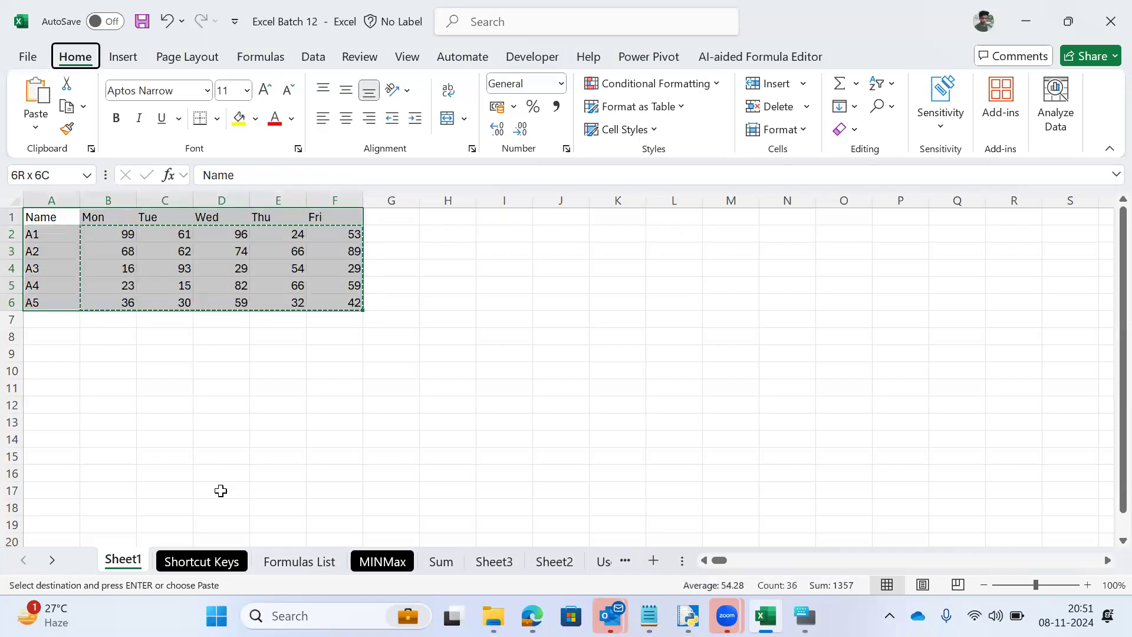
{"action": "key", "text": "h"}
{"action": "key", "text": "a"}
{"action": "key", "text": "c"}
{"action": "key", "text": "ctrl+Home"}
{"action": "key", "text": "ctrl+z"}
{"action": "key", "text": "ctrl+Home"}
{"action": "key", "text": "Escape"}
{"action": "key", "text": "Down"}
{"action": "key", "text": "Up"}
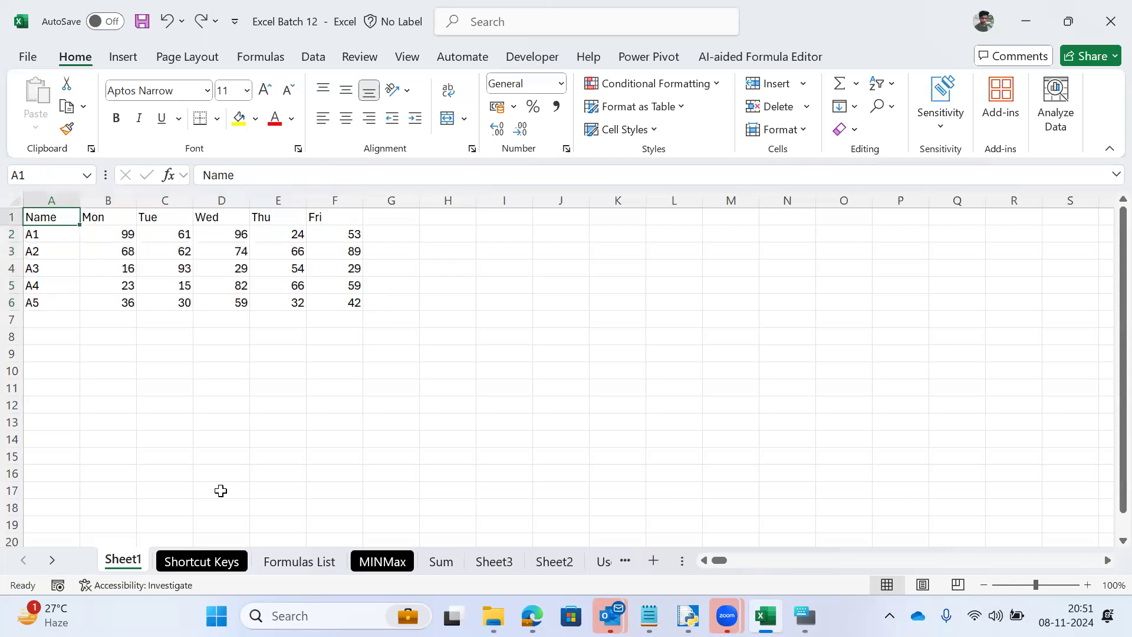
Step: Demonstrate selecting from the first cell of the table to its last used cell
{"action": "key", "text": "ctrl+shift+End"}
{"action": "key", "text": "ctrl+Home"}
{"action": "key", "text": "ctrl+shift+End"}
{"action": "key", "text": "Right"}
{"action": "key", "text": "Right"}
{"action": "key", "text": "Right"}
{"action": "key", "text": "Right"}
{"action": "key", "text": "Right"}
{"action": "key", "text": "Right"}
{"action": "key", "text": "Right"}
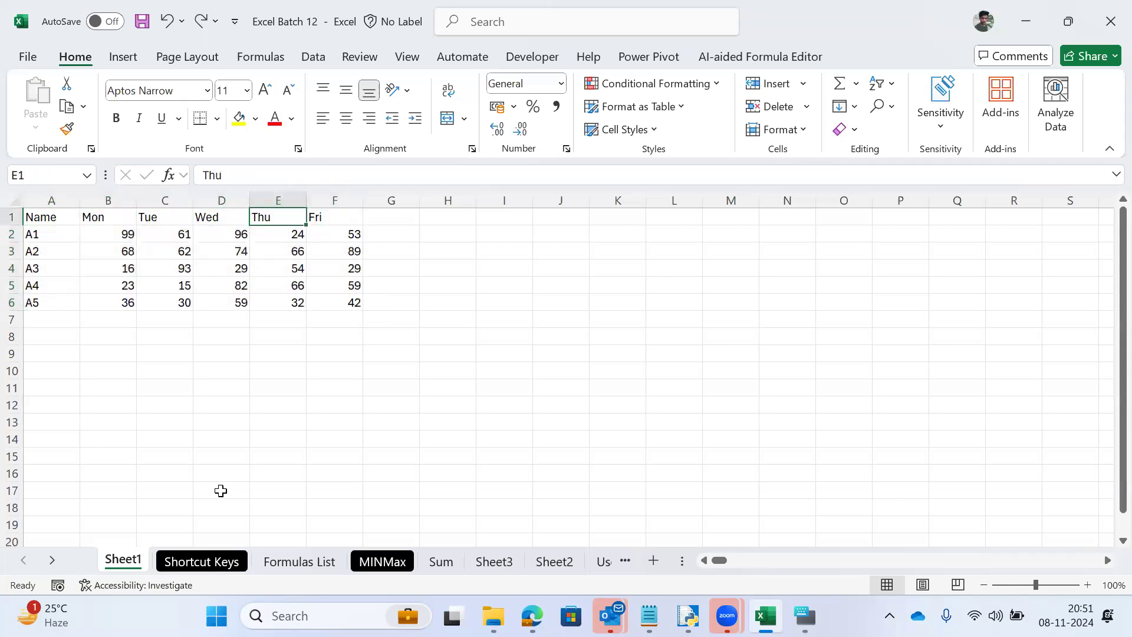
{"action": "key", "text": "Left"}
{"action": "key", "text": "Left"}
{"action": "key", "text": "Home"}
{"action": "key", "text": "ctrl+shift+End"}
Step: Enter the note CTRL Shift in cell H3 beside the table
{"action": "key", "text": "Right"}
{"action": "key", "text": "Right"}
{"action": "key", "text": "Right"}
{"action": "key", "text": "Right"}
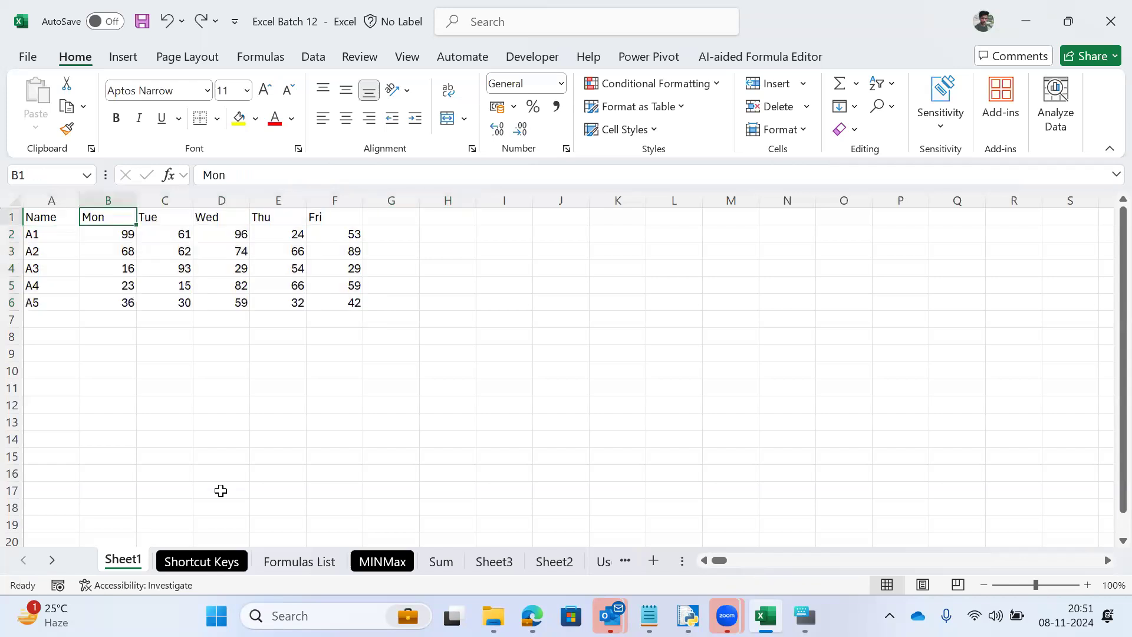
{"action": "key", "text": "Right"}
{"action": "key", "text": "Right"}
{"action": "key", "text": "Right"}
{"action": "key", "text": "Down"}
{"action": "key", "text": "Down"}
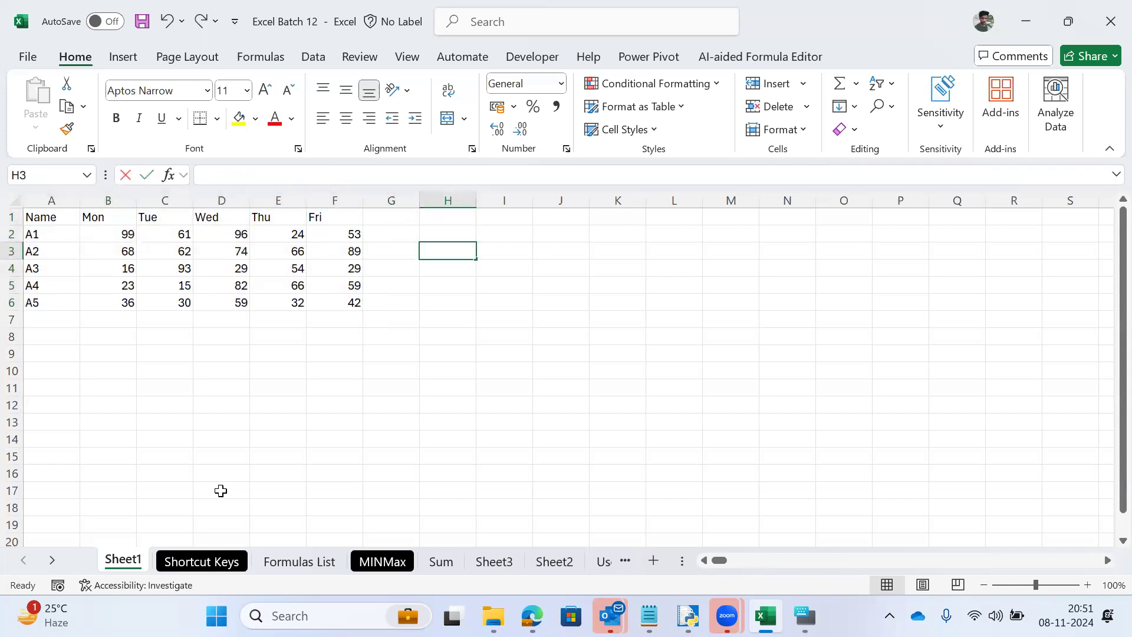
{"action": "type", "text": "CTRL SHif"}
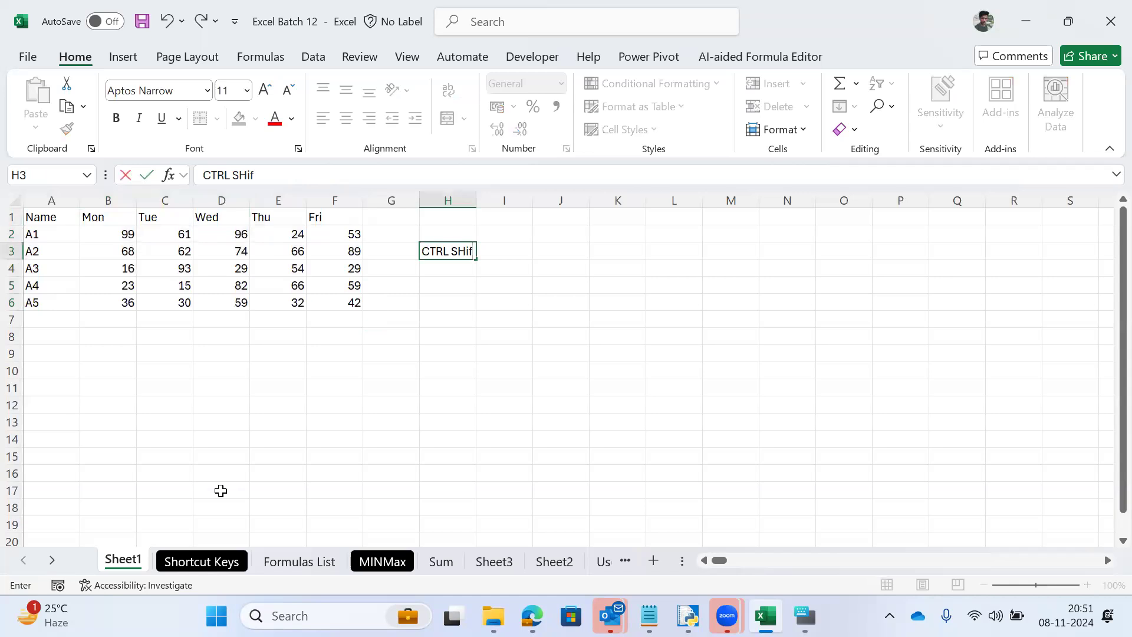
{"action": "key", "text": "Tab"}
{"action": "key", "text": "Left"}
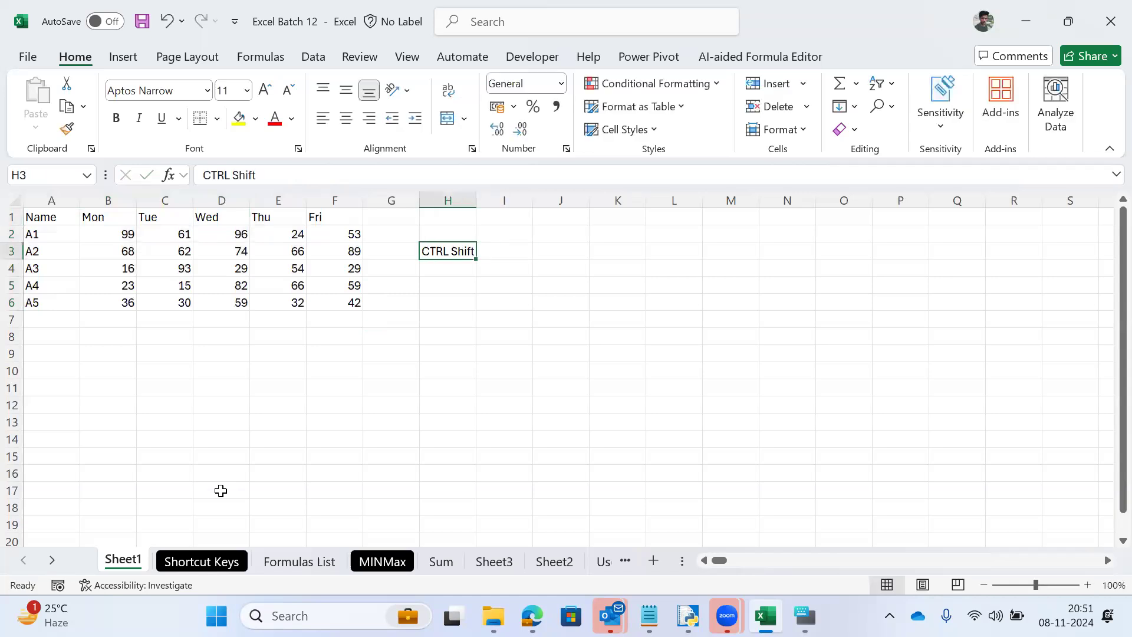
Step: Select the Name column entries from A3 down to A6 as a contiguous range
{"action": "key", "text": "Left"}
{"action": "key", "text": "Left"}
{"action": "key", "text": "Left"}
{"action": "key", "text": "Left"}
{"action": "key", "text": "Left"}
{"action": "key", "text": "Left"}
{"action": "key", "text": "Left"}
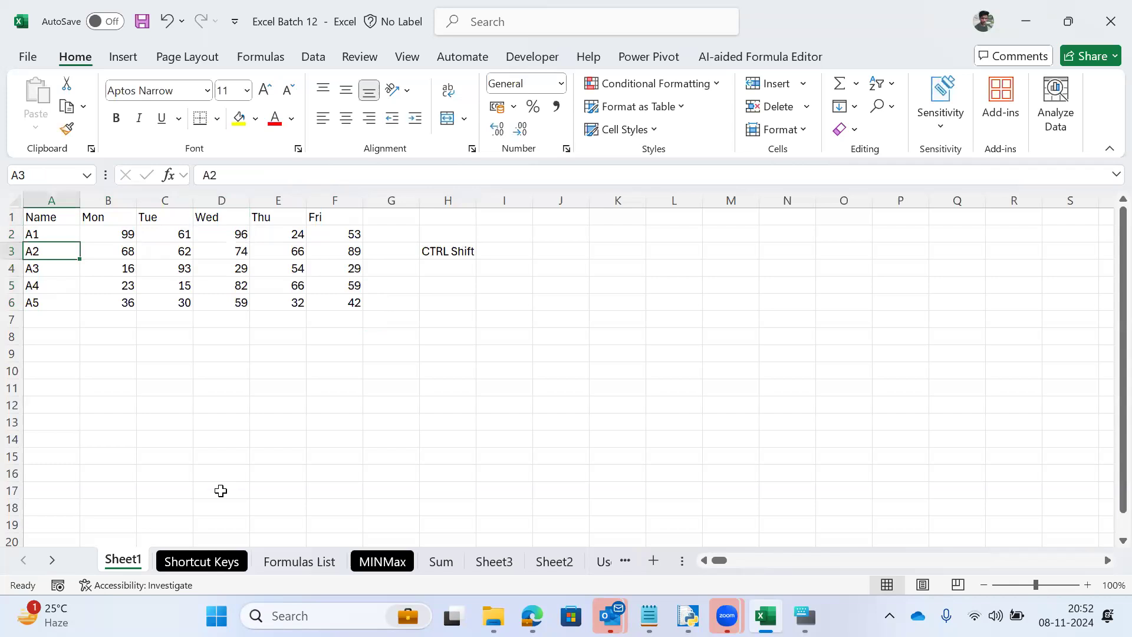
{"action": "key", "text": "ctrl+shift+Down"}
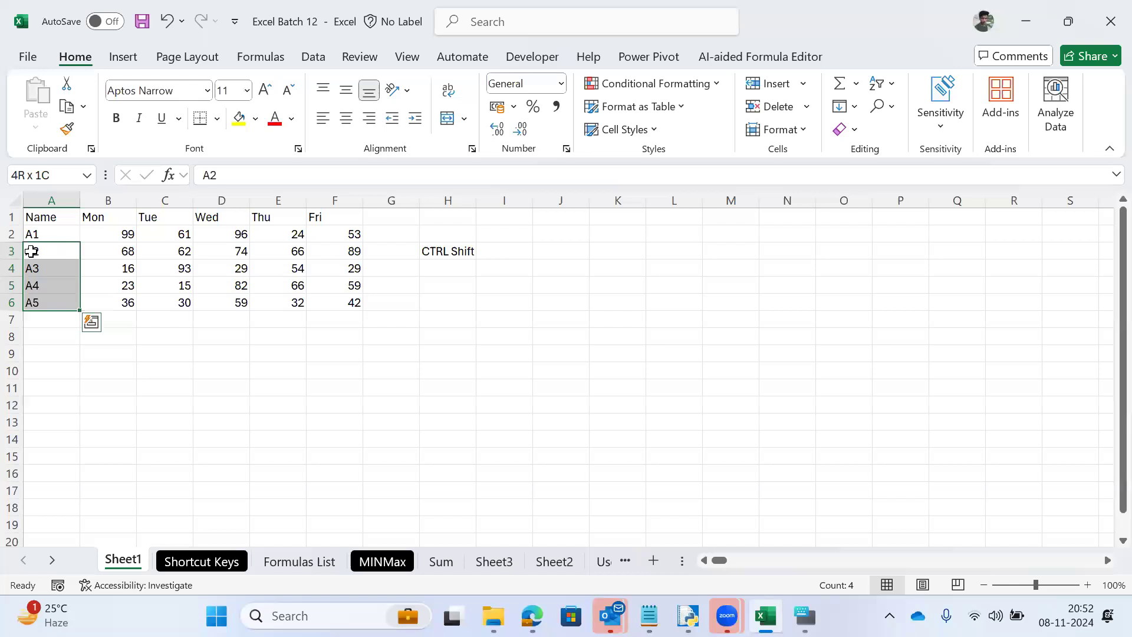
Step: Select the heading row from A1 to F1 and extend the selection down to row 6
{"action": "key", "text": "ctrl+Home"}
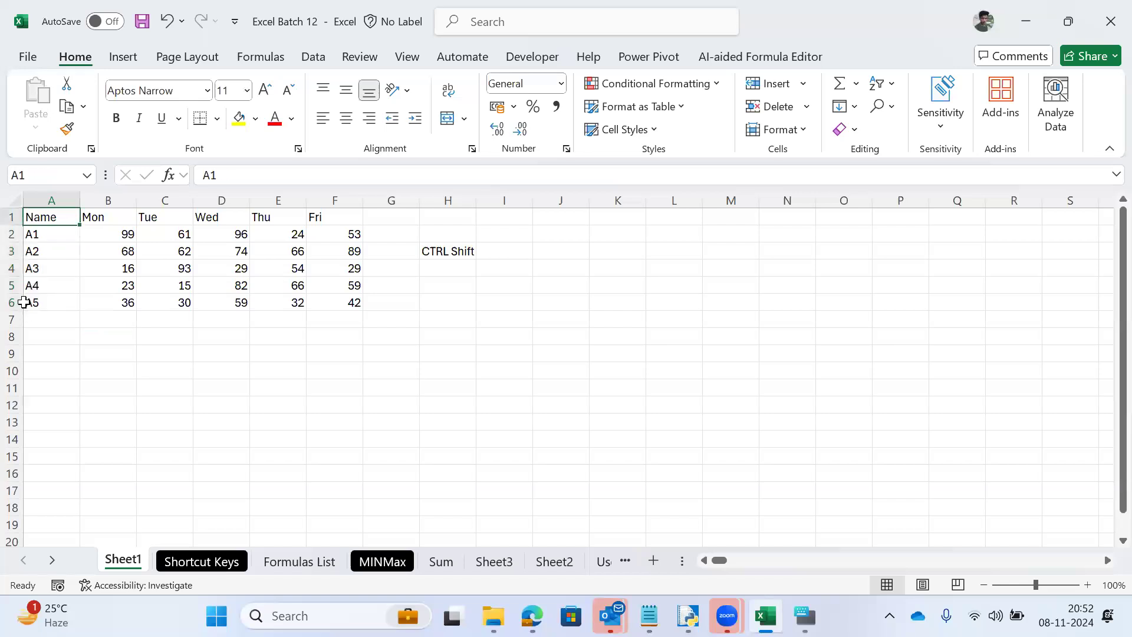
{"action": "key", "text": "ctrl+shift+Right"}
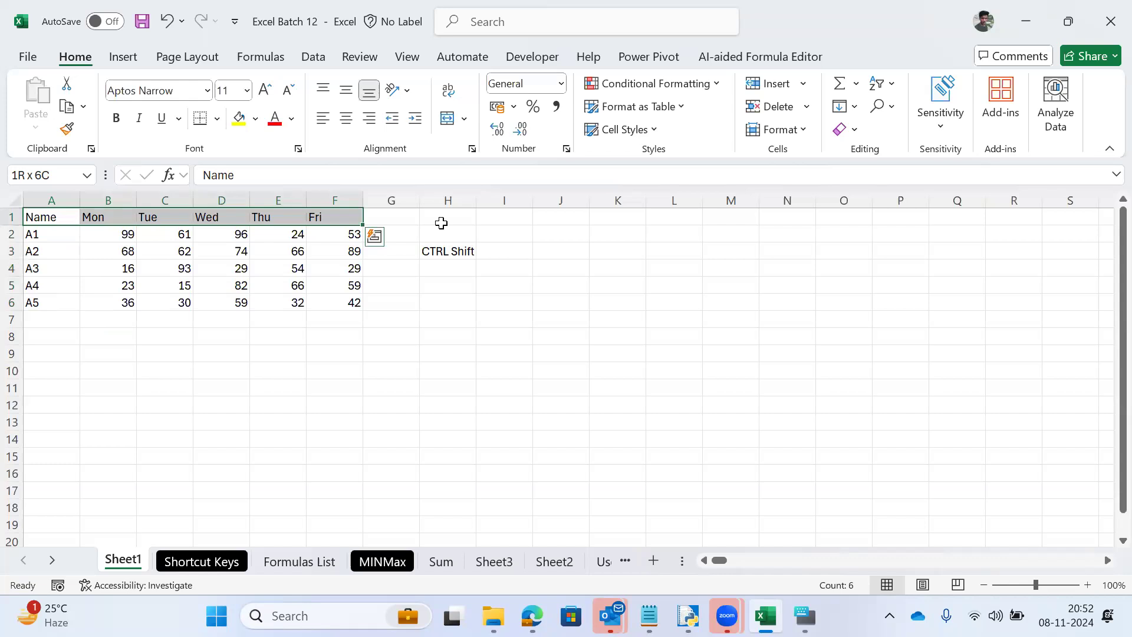
{"action": "key", "text": "ctrl+shift+Down"}
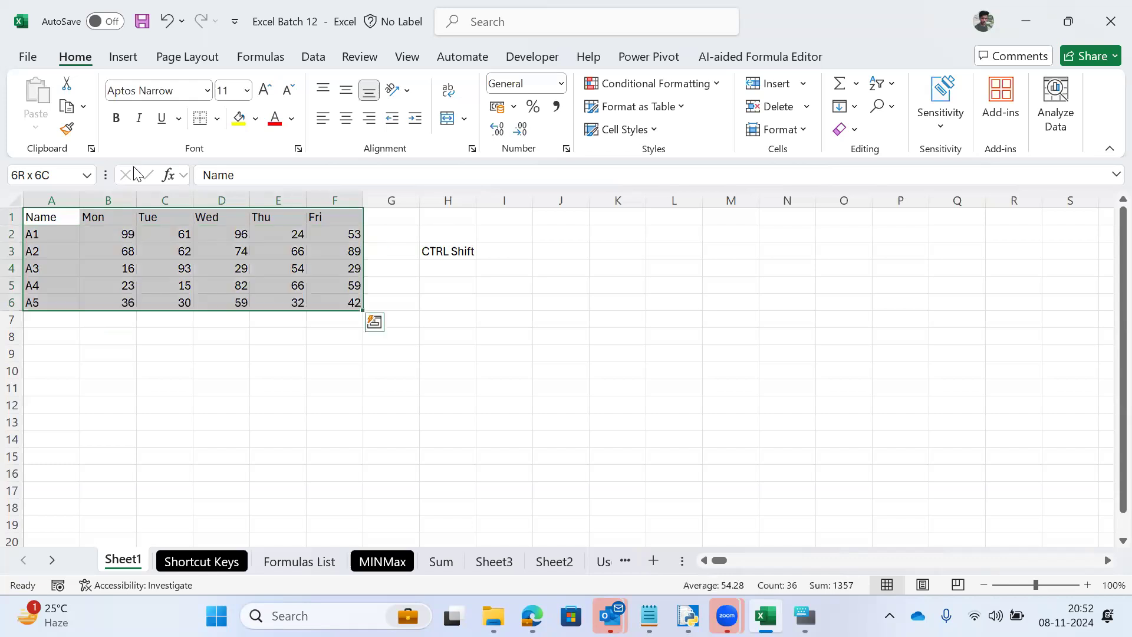
Step: Extend the note in H3 beside the table to read CTRL Shift right arrow then down arrow
{"action": "key", "text": "Right"}
{"action": "key", "text": "Right"}
{"action": "key", "text": "Down"}
{"action": "key", "text": "Right"}
{"action": "key", "text": "Right"}
{"action": "key", "text": "Right"}
{"action": "key", "text": "Right"}
{"action": "key", "text": "Down"}
{"action": "key", "text": "Right"}
{"action": "key", "text": "F2"}
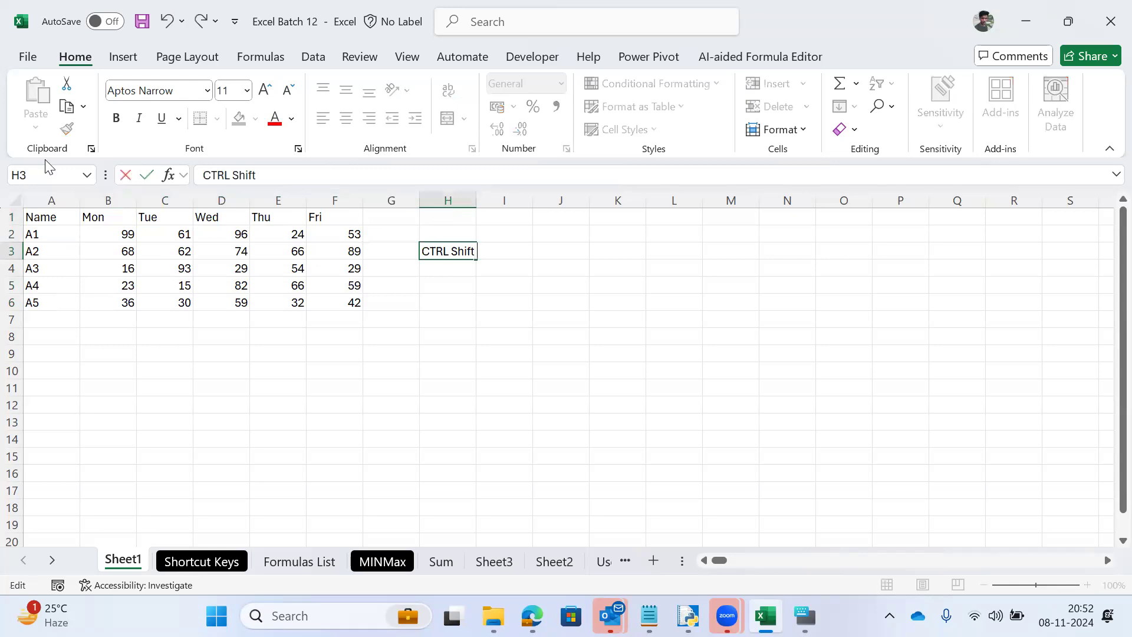
{"action": "type", "text": "right arrow the ndw"}
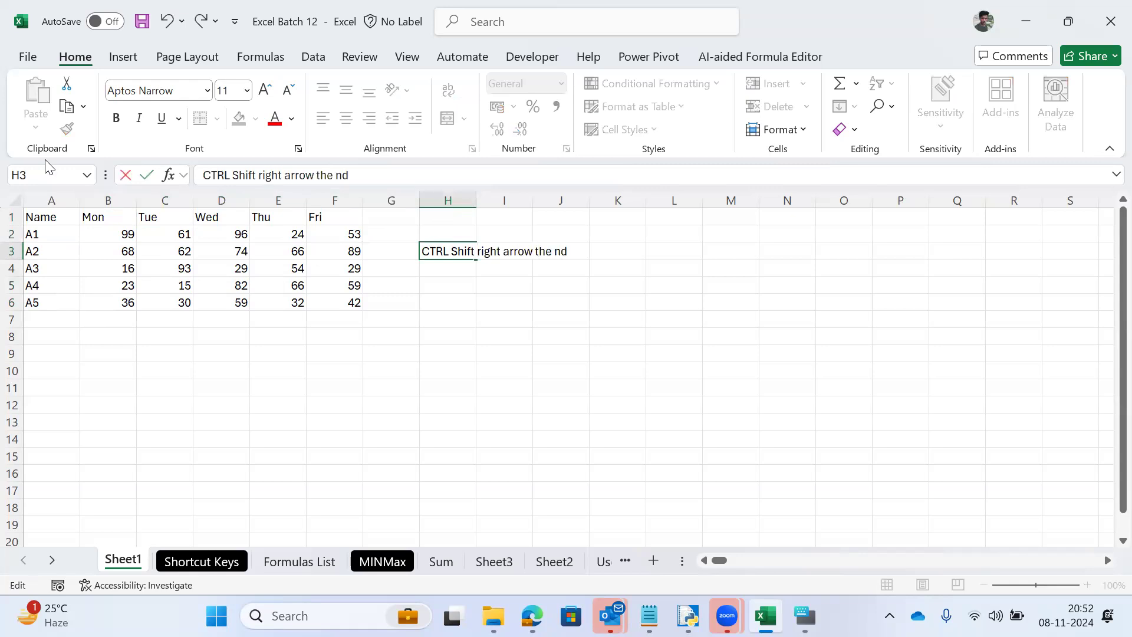
{"action": "key", "text": "BackSpace"}
{"action": "key", "text": "BackSpace"}
{"action": "key", "text": "BackSpace"}
{"action": "key", "text": "BackSpace"}
{"action": "type", "text": "n down arrow"}
{"action": "key", "text": "ctrl+Return"}
Step: Demonstrate selecting the whole table from A1 across to F1 and down to row 6, repeating from A1 several times
{"action": "key", "text": "ctrl+Home"}
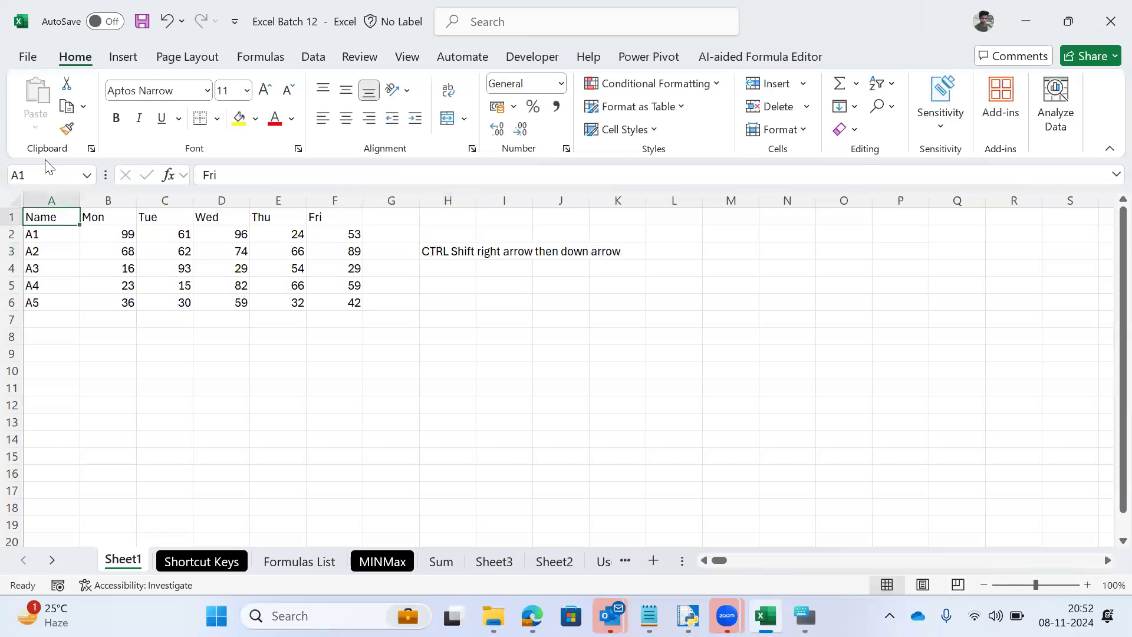
{"action": "key", "text": "ctrl+shift+Right"}
{"action": "key", "text": "ctrl+shift+Down"}
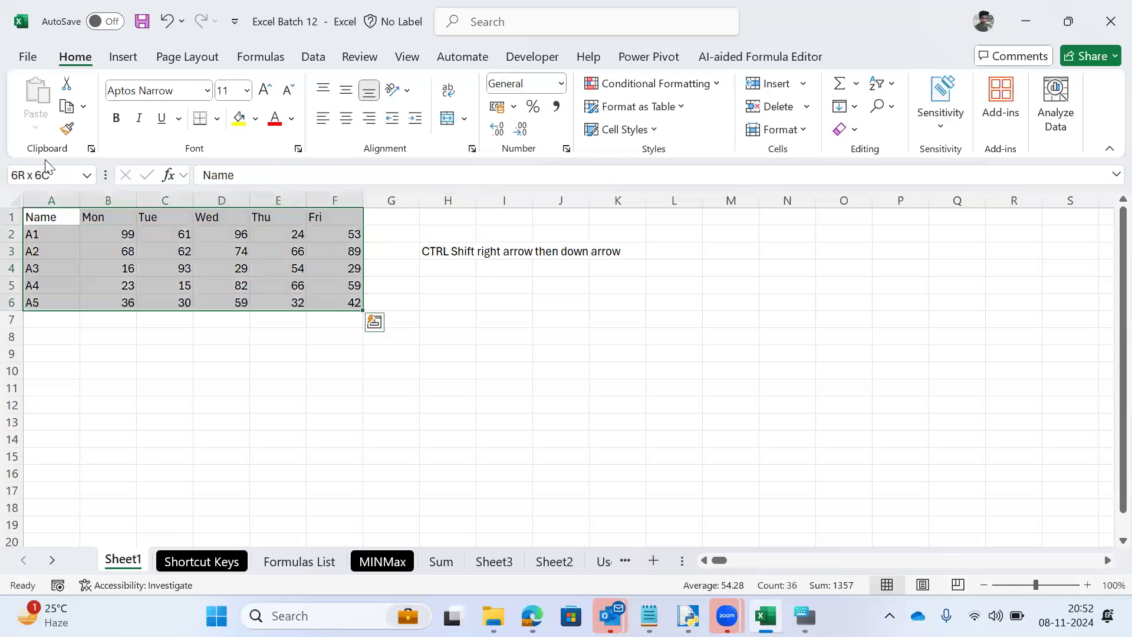
{"action": "key", "text": "ctrl+Home"}
{"action": "key", "text": "ctrl+shift+Right"}
{"action": "key", "text": "ctrl+shift+Down"}
{"action": "key", "text": "ctrl+Home"}
{"action": "key", "text": "ctrl+shift+Right"}
{"action": "key", "text": "ctrl+shift+Down"}
{"action": "key", "text": "ctrl+Home"}
{"action": "key", "text": "ctrl+shift+Right"}
{"action": "key", "text": "ctrl+shift+Down"}
{"action": "key", "text": "ctrl+Home"}
{"action": "key", "text": "ctrl+shift+Right"}
{"action": "key", "text": "ctrl+shift+Down"}
Step: Jump from A1 to the last filled cell of the Name column in row 6 and back to A1
{"action": "key", "text": "ctrl+Home"}
{"action": "key", "text": "ctrl+Down"}
{"action": "key", "text": "ctrl+Up"}
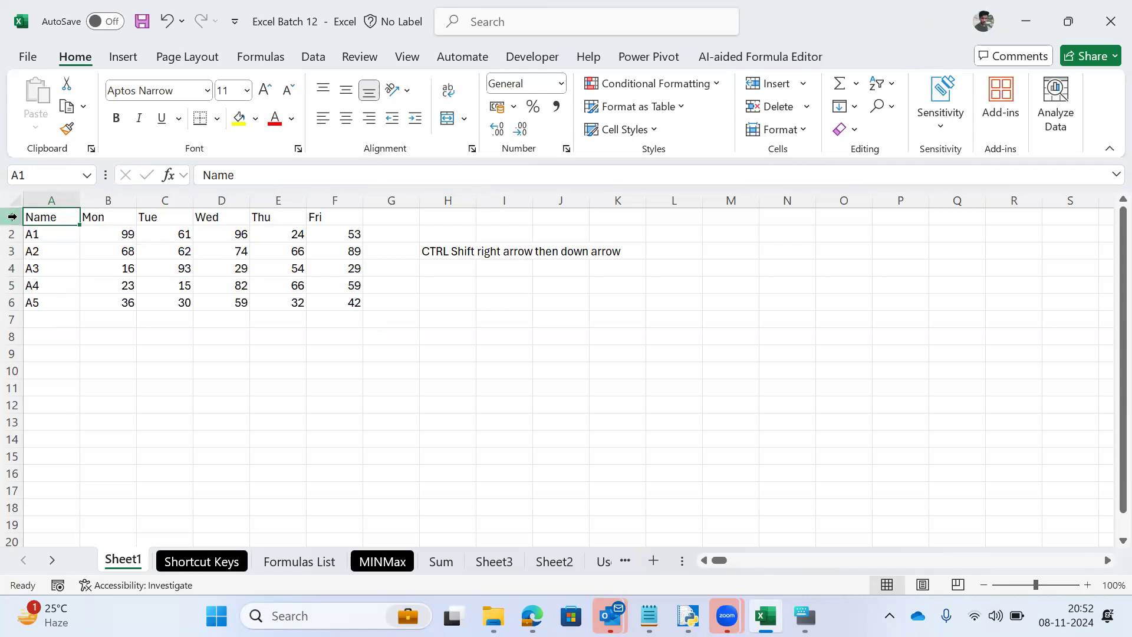
Step: Enter the note CTRL Down in cell H6 beside the last table row
{"action": "key", "text": "Right"}
{"action": "key", "text": "Right"}
{"action": "key", "text": "Right"}
{"action": "key", "text": "Down"}
{"action": "key", "text": "Down"}
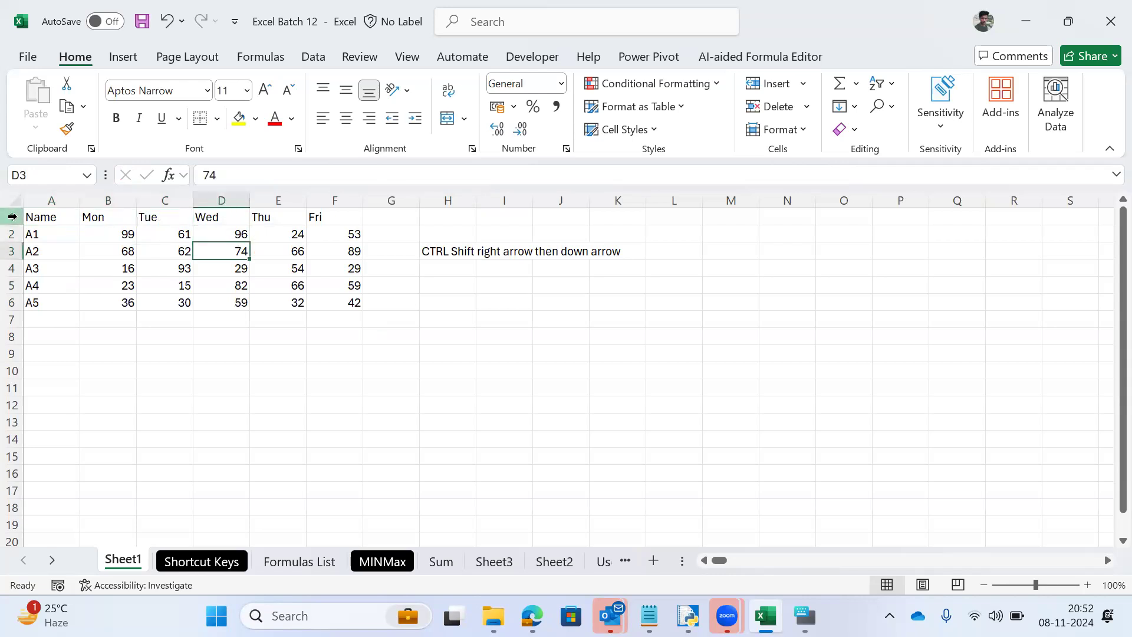
{"action": "key", "text": "Right"}
{"action": "key", "text": "Right"}
{"action": "key", "text": "Right"}
{"action": "key", "text": "Down"}
{"action": "key", "text": "Down"}
{"action": "key", "text": "Down"}
{"action": "key", "text": "Right"}
{"action": "type", "text": "C"}
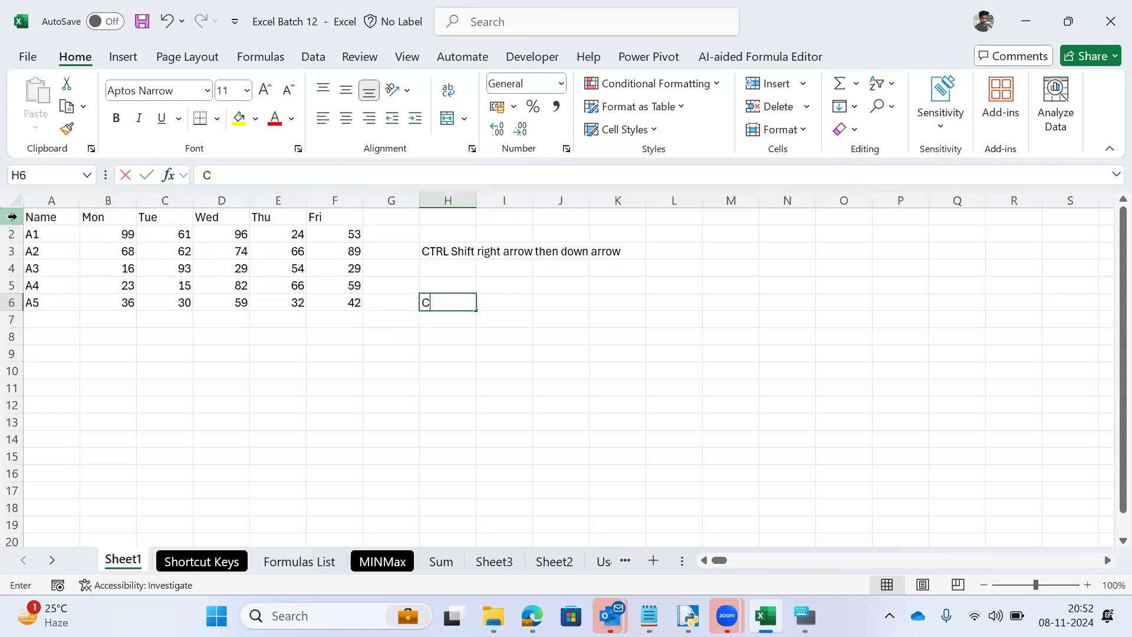
{"action": "type", "text": "TRL Dwon"}
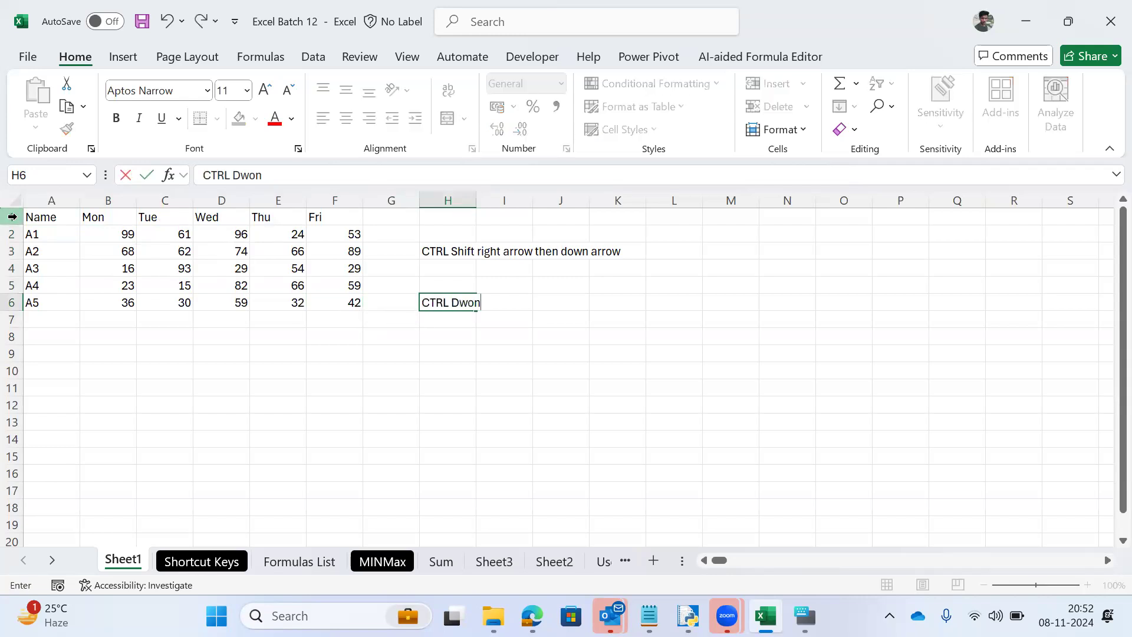
{"action": "key", "text": "BackSpace"}
{"action": "key", "text": "BackSpace"}
{"action": "key", "text": "BackSpace"}
{"action": "type", "text": "own"}
{"action": "key", "text": "ctrl+Return"}
{"action": "key", "text": "ctrl+Home"}
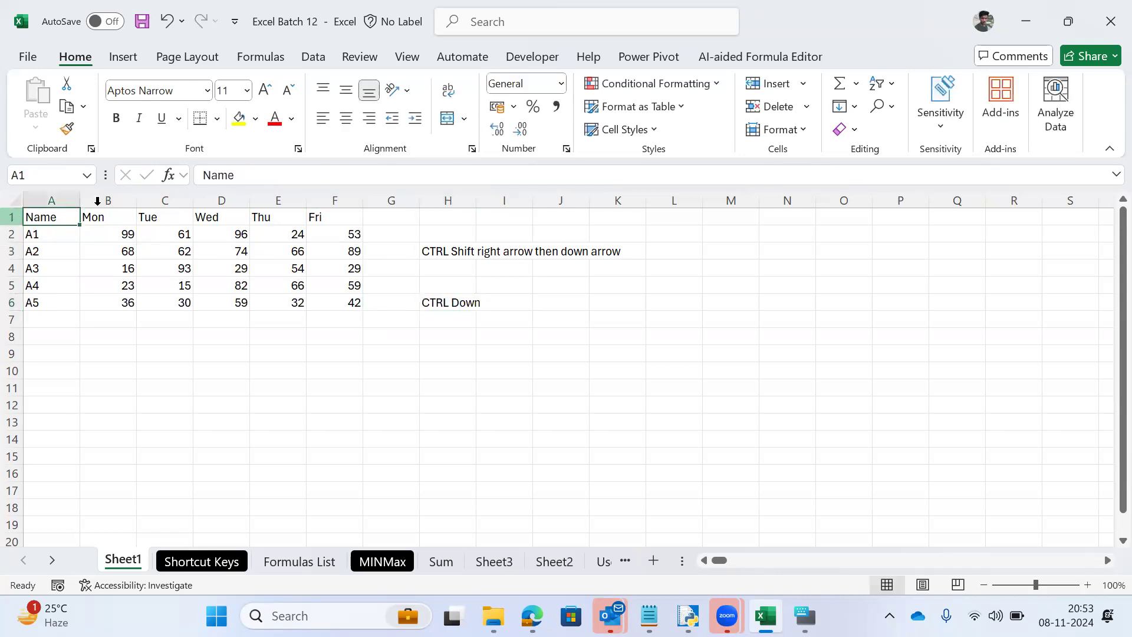
{"action": "key", "text": "shift+space"}
{"action": "key", "text": "ctrl+shift+plus"}
{"action": "key", "text": "ctrl+z"}
Step: Select the Name column range from A2 down to A40 and bring its first cell back into view
{"action": "key", "text": "Up"}
{"action": "key", "text": "shift+Page_Down"}
{"action": "key", "text": "shift+Page_Down"}
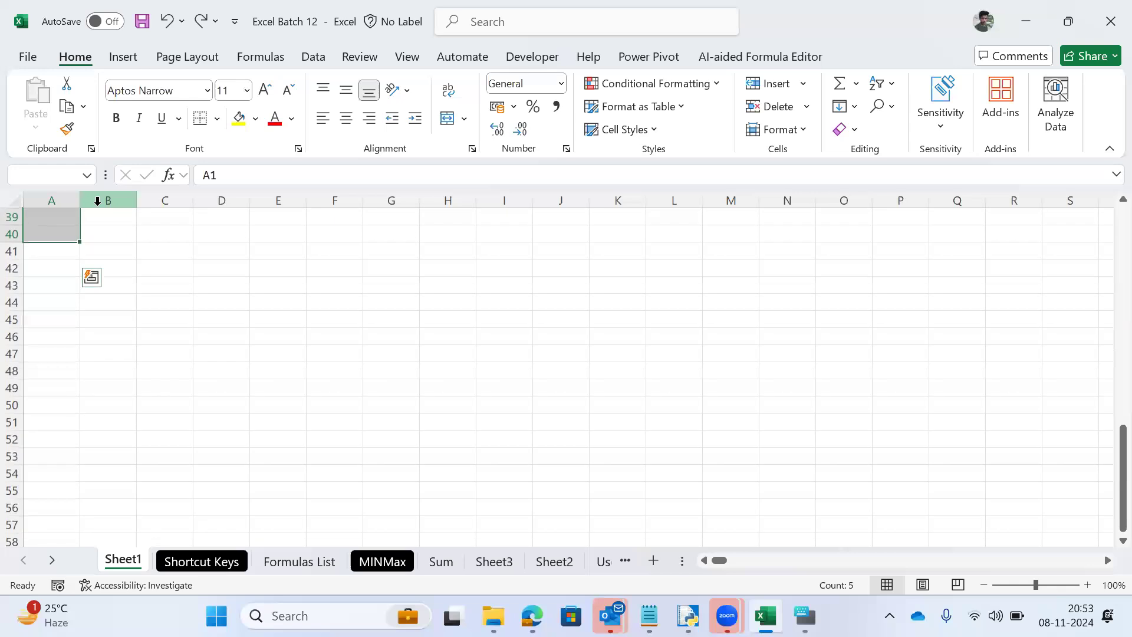
{"action": "key", "text": "ctrl+BackSpace"}
{"action": "key", "text": "ctrl+period"}
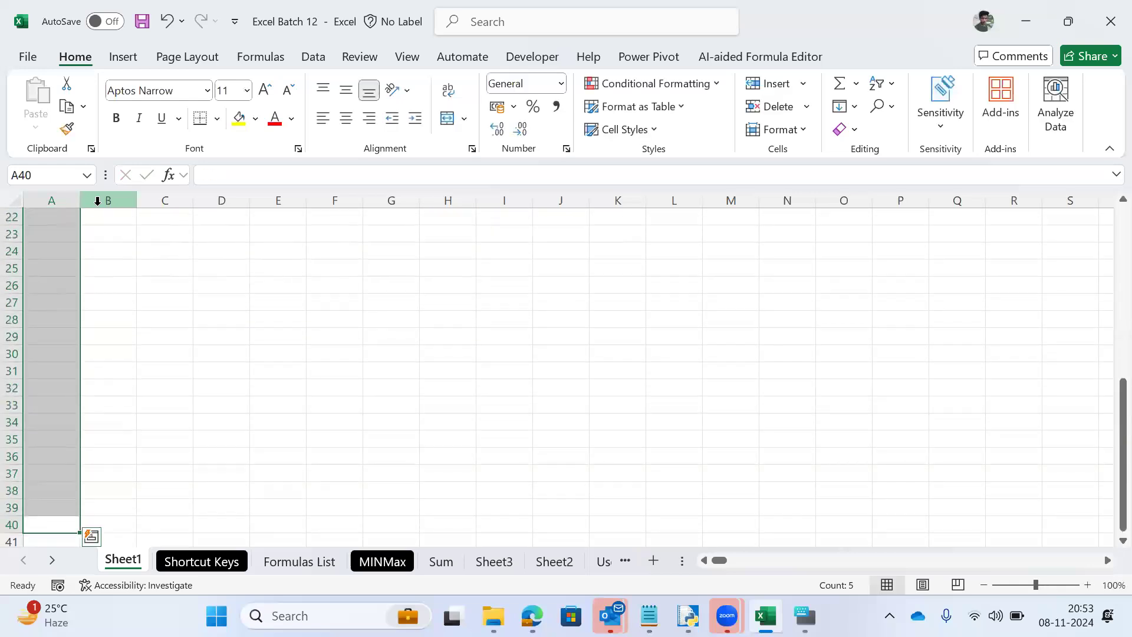
{"action": "key", "text": "ctrl+period"}
Step: Fill the selected Name column range downwards as a series in columns with the AutoFill type
{"action": "key", "text": "alt"}
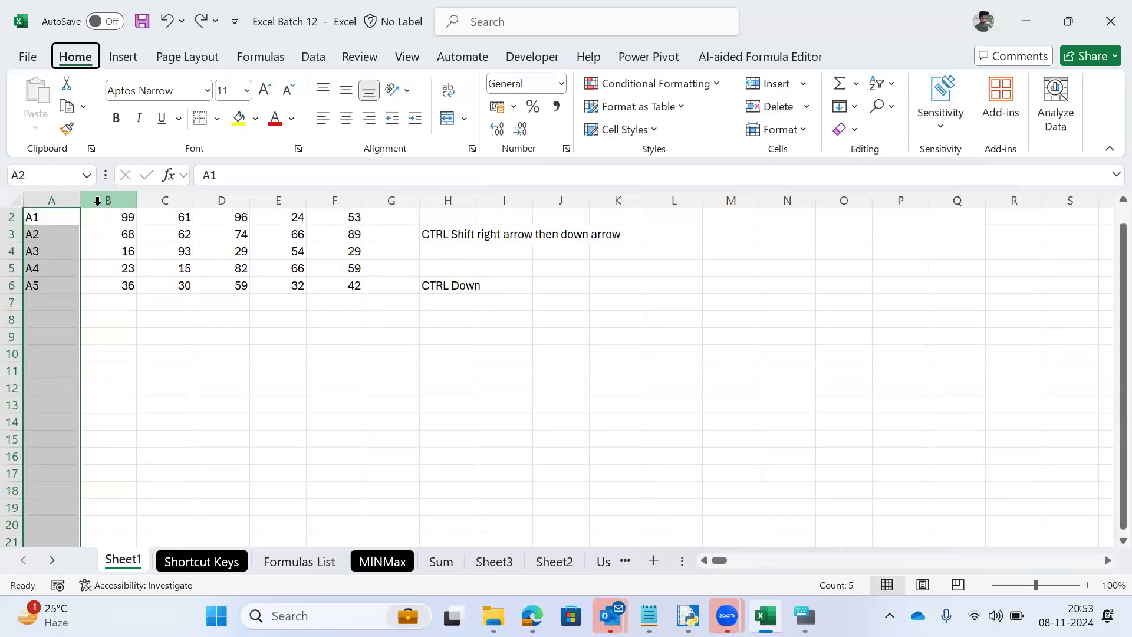
{"action": "type", "text": "hfisf"}
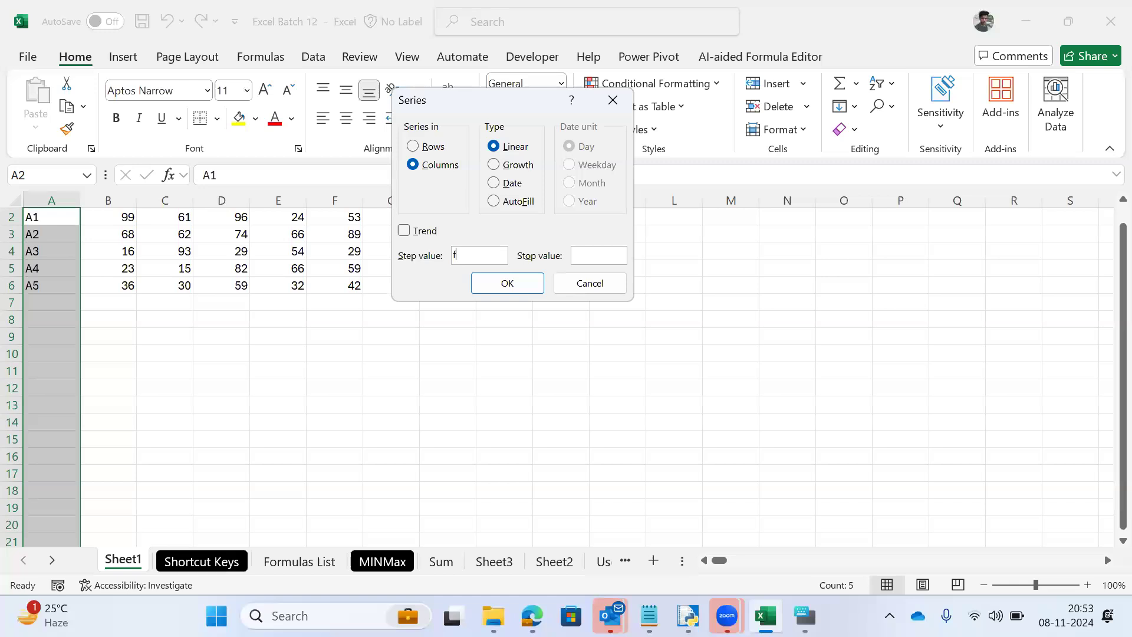
{"action": "key", "text": "alt+d"}
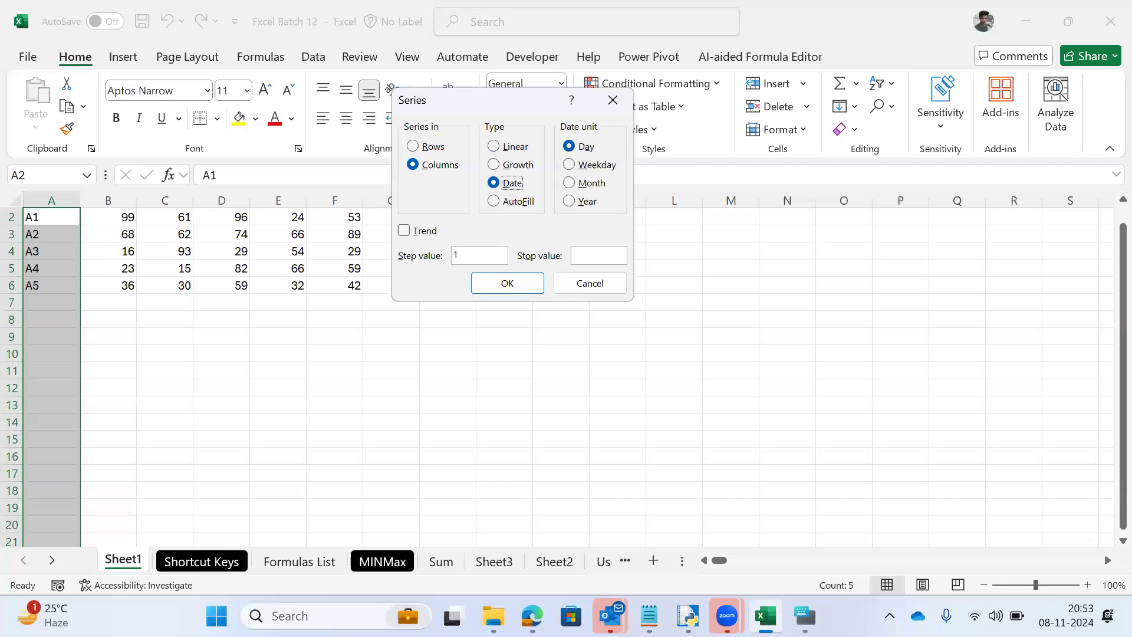
{"action": "key", "text": "alt+f"}
{"action": "key", "text": "Return"}
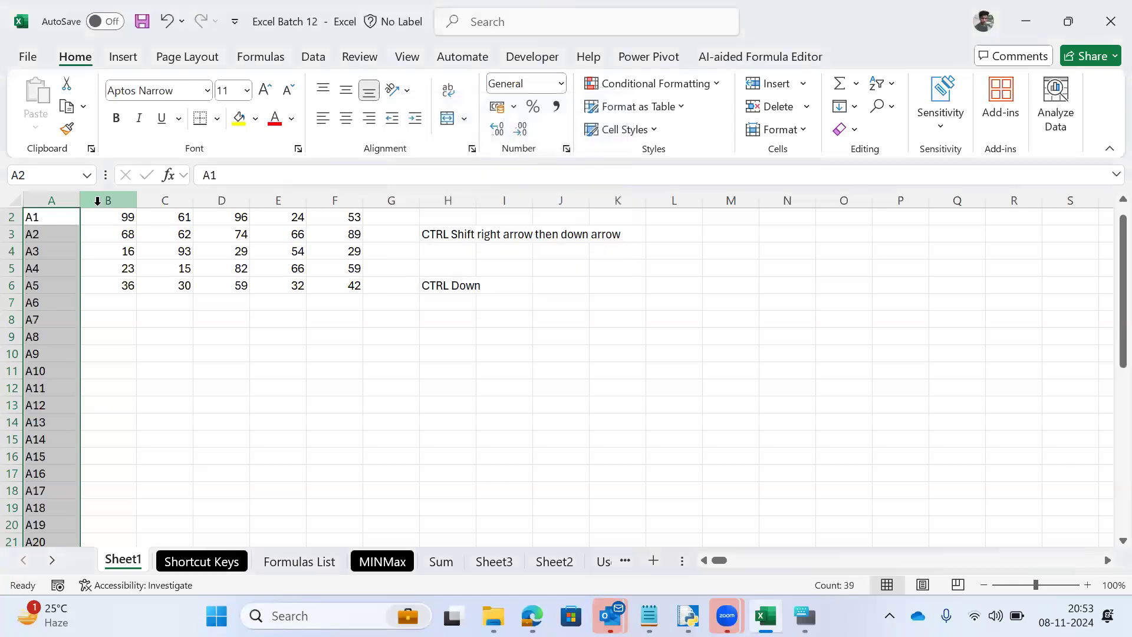
Step: Jump from A1 to the last Name entry in A40 and back up to A1
{"action": "key", "text": "ctrl+Home"}
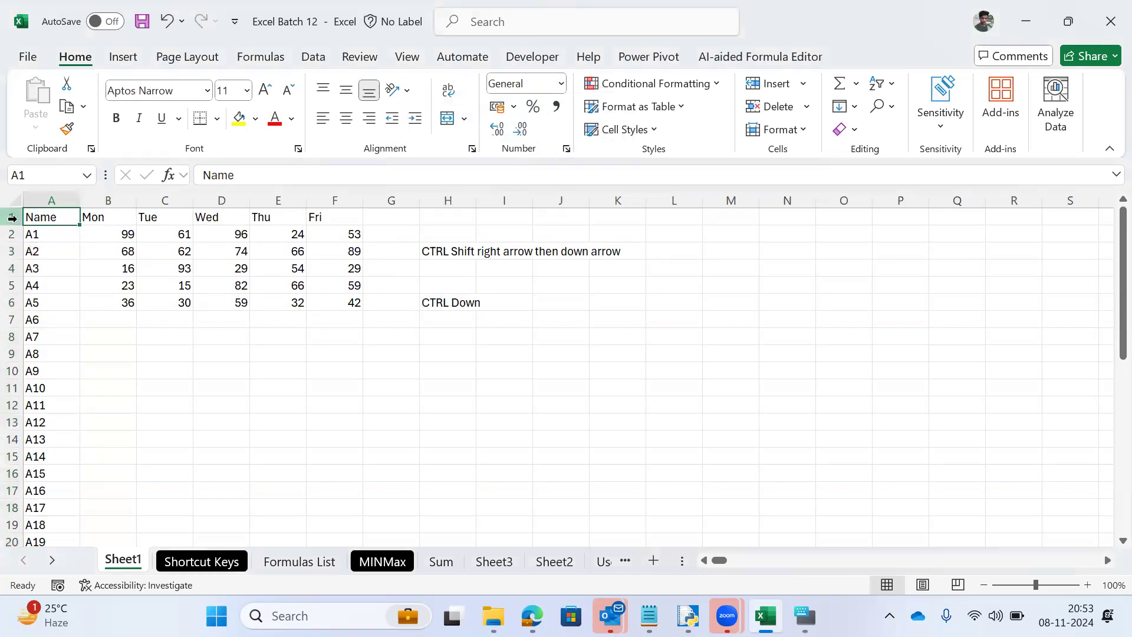
{"action": "key", "text": "ctrl+Down"}
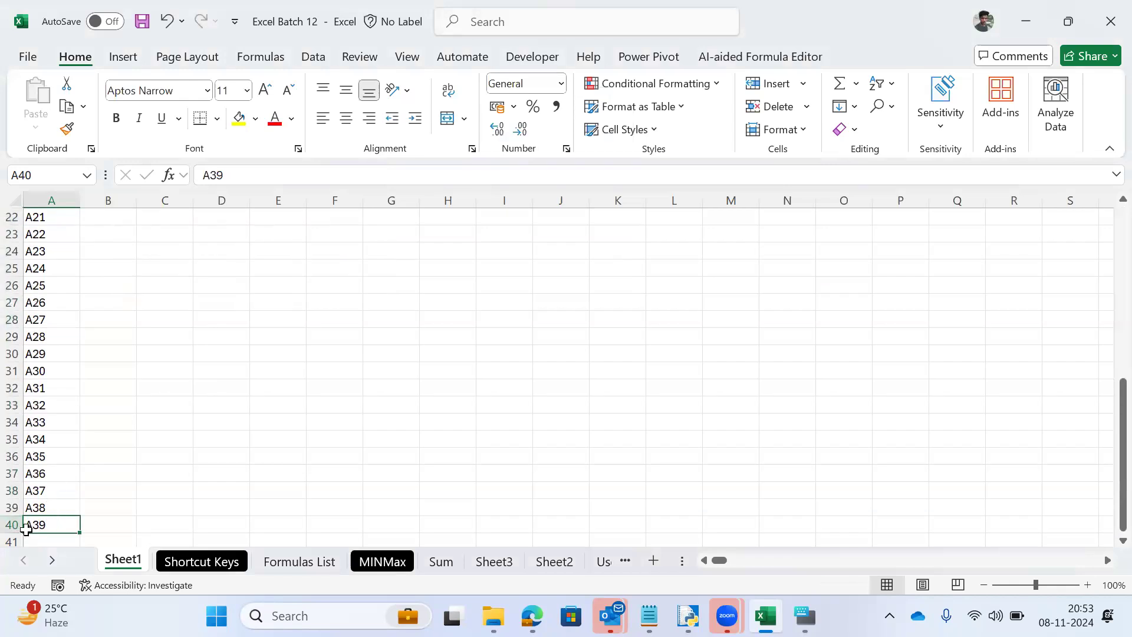
{"action": "key", "text": "ctrl+Up"}
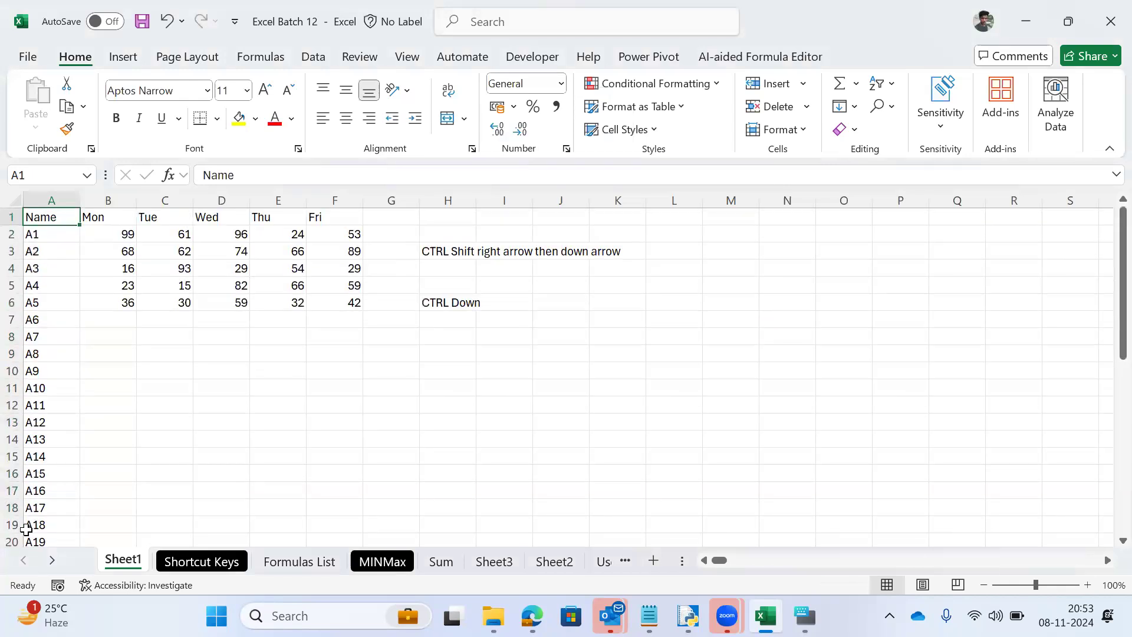
Step: Step cell by cell down the Name column past its end and back up to the last entry in A40
{"action": "key", "text": "Down"}
{"action": "key", "text": "Down"}
{"action": "key", "text": "Down"}
{"action": "key", "text": "Down"}
{"action": "key", "text": "Down"}
{"action": "key", "text": "Down"}
{"action": "key", "text": "Down"}
{"action": "key", "text": "Down"}
{"action": "key", "text": "Down"}
{"action": "key", "text": "Down"}
{"action": "key", "text": "Down"}
{"action": "key", "text": "Down"}
{"action": "key", "text": "Down"}
{"action": "key", "text": "Down"}
{"action": "key", "text": "Down"}
{"action": "key", "text": "Down"}
{"action": "key", "text": "Down"}
{"action": "key", "text": "Down"}
{"action": "key", "text": "Down"}
{"action": "key", "text": "Down"}
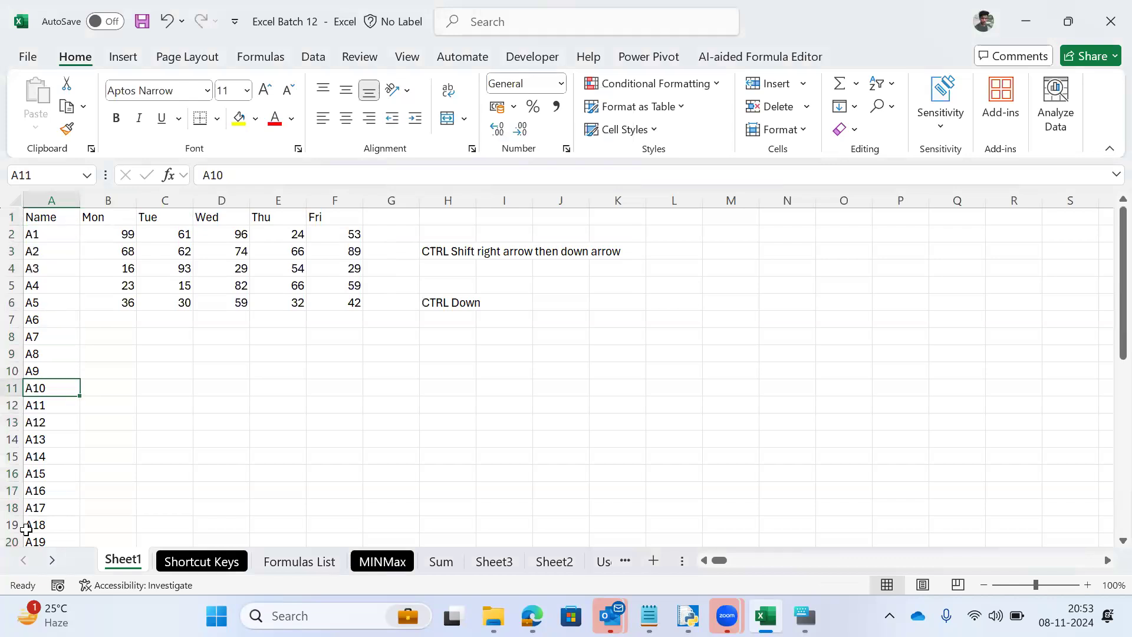
{"action": "key", "text": "Down"}
{"action": "key", "text": "Down"}
{"action": "key", "text": "Down"}
{"action": "key", "text": "Down"}
{"action": "key", "text": "Down"}
{"action": "key", "text": "Down"}
{"action": "key", "text": "Down"}
{"action": "key", "text": "Down"}
{"action": "key", "text": "Down"}
{"action": "key", "text": "Down"}
{"action": "key", "text": "Down"}
{"action": "key", "text": "Down"}
{"action": "key", "text": "Down"}
{"action": "key", "text": "Down"}
{"action": "key", "text": "Down"}
{"action": "key", "text": "Down"}
{"action": "key", "text": "Down"}
{"action": "key", "text": "Down"}
{"action": "key", "text": "Down"}
{"action": "key", "text": "Down"}
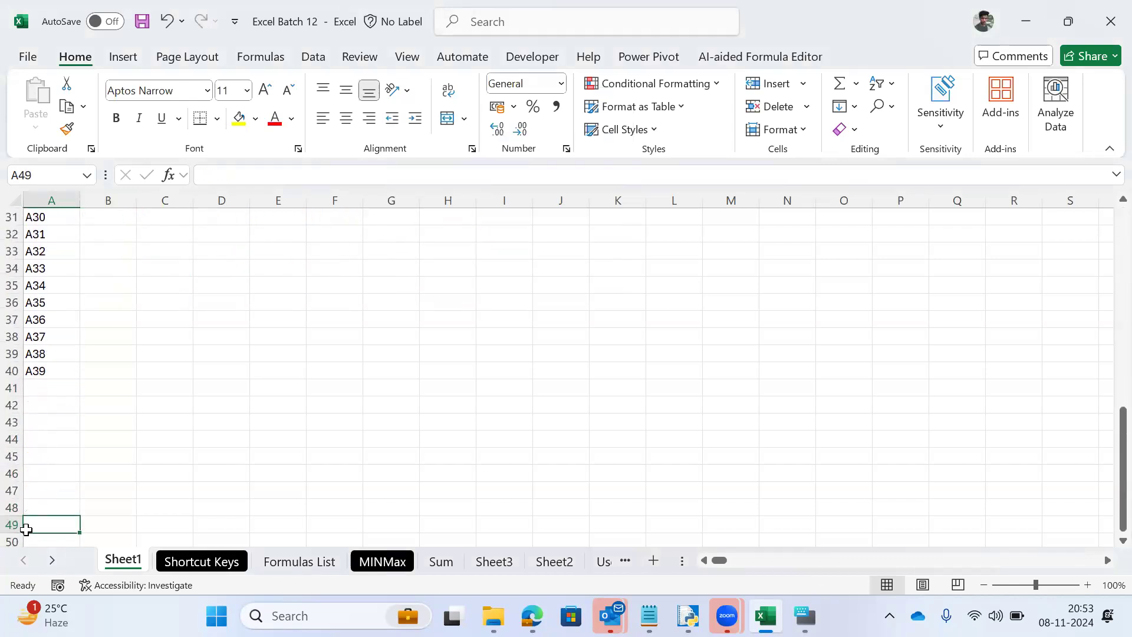
{"action": "key", "text": "Up"}
{"action": "key", "text": "Up"}
{"action": "key", "text": "Up"}
{"action": "key", "text": "Up"}
{"action": "key", "text": "Up"}
{"action": "key", "text": "Up"}
{"action": "key", "text": "Up"}
{"action": "key", "text": "Up"}
{"action": "key", "text": "Up"}
{"action": "key", "text": "Down"}
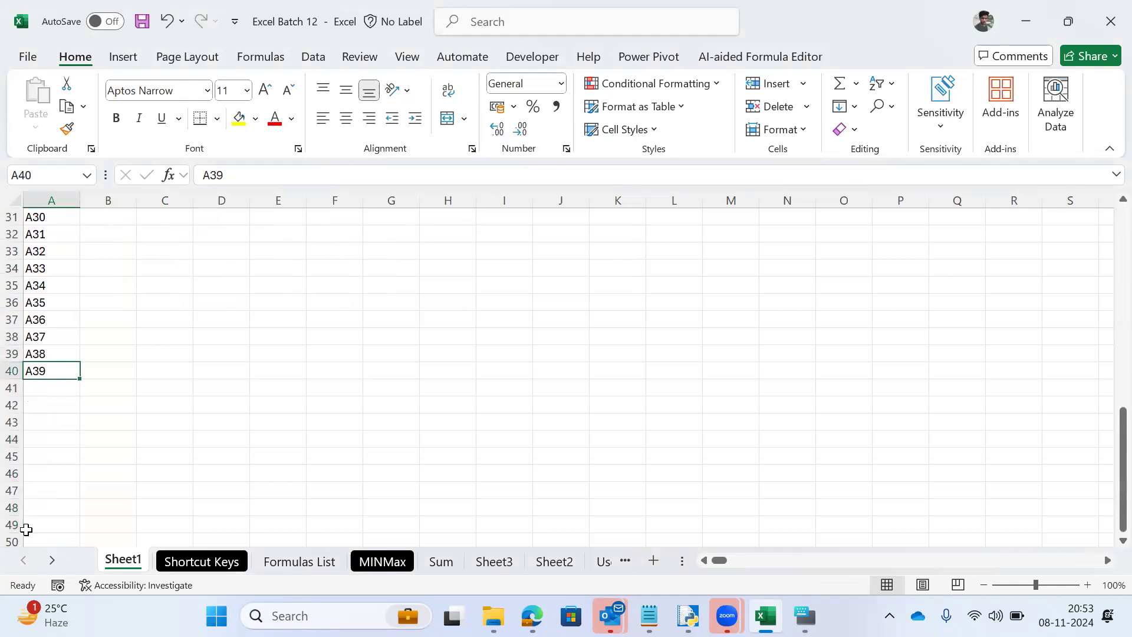
Step: Enter the note CTRL Up in C40 beside the last Name entry and return to A1
{"action": "key", "text": "ctrl+Home"}
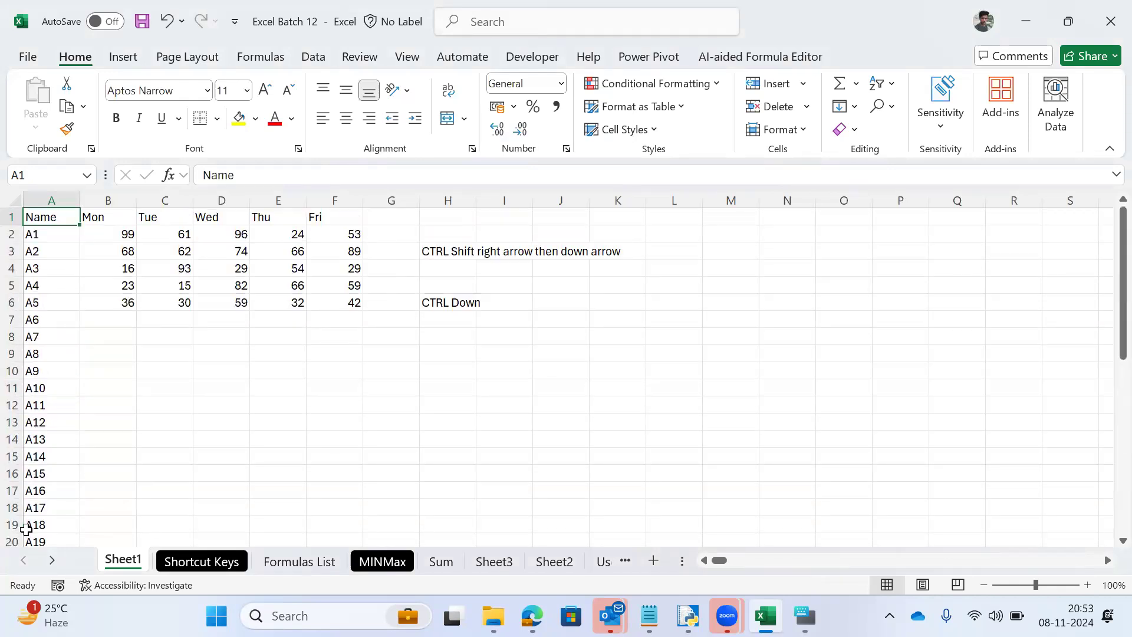
{"action": "key", "text": "ctrl+Down"}
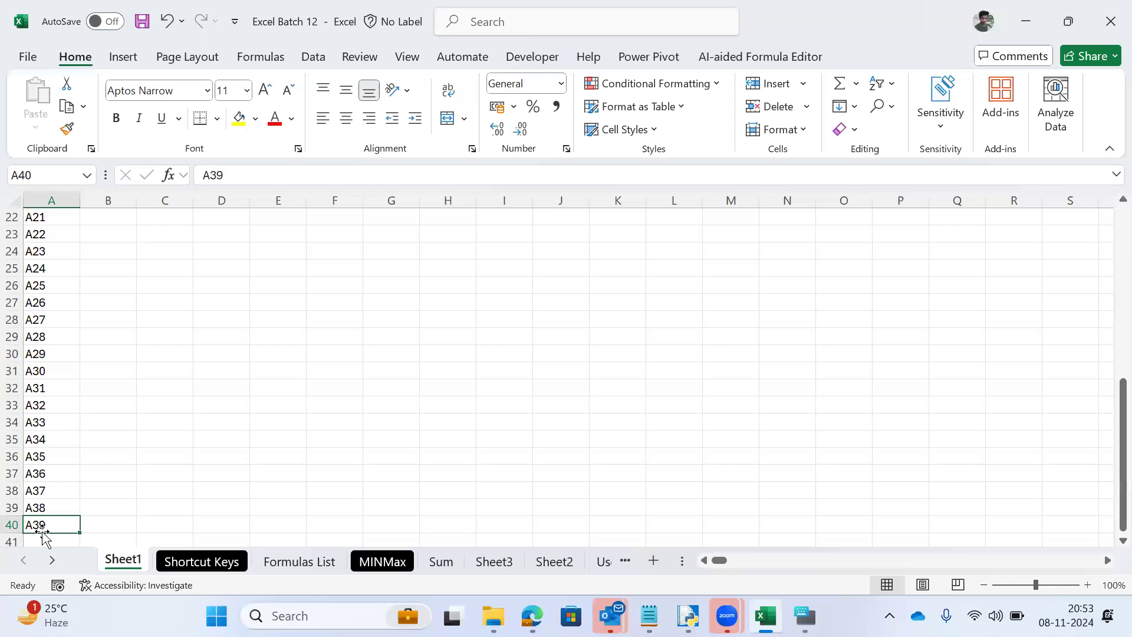
{"action": "key", "text": "Right"}
{"action": "key", "text": "Right"}
{"action": "type", "text": "CTRL"}
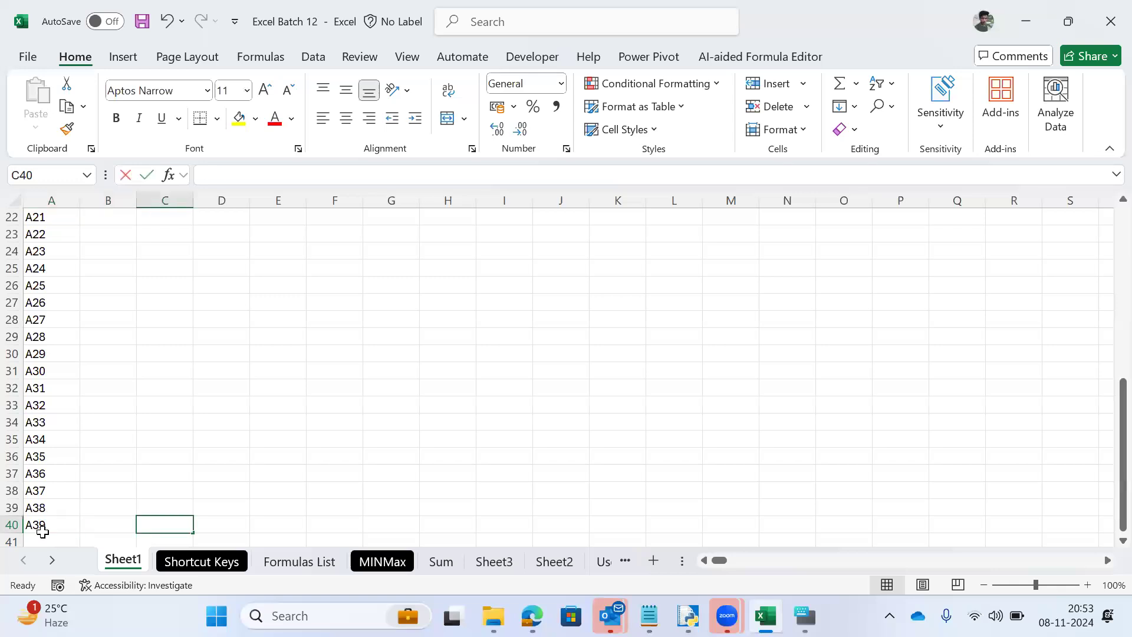
{"action": "type", "text": " Up"}
{"action": "key", "text": "Left"}
{"action": "key", "text": "Left"}
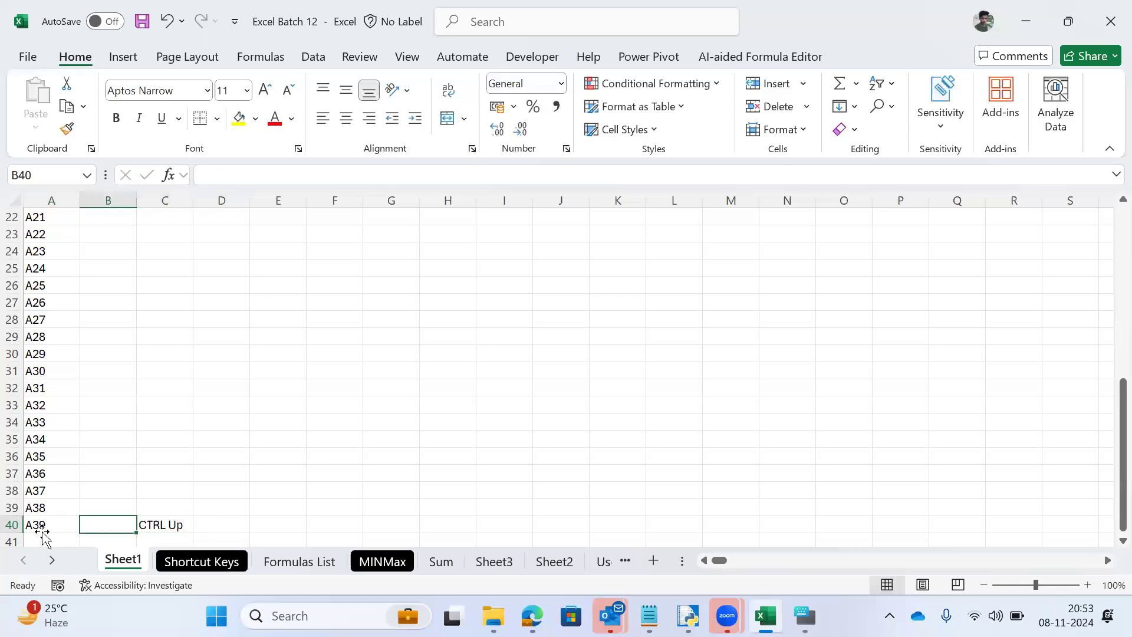
{"action": "key", "text": "ctrl+Up"}
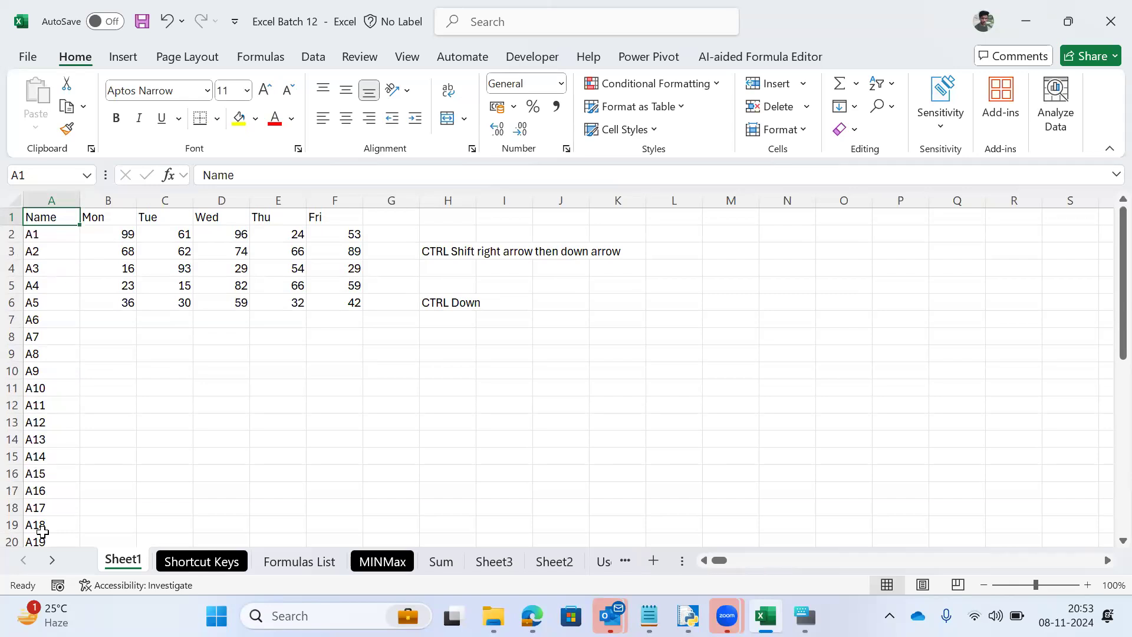
Step: Move through the table down to row 6 and demonstrate jumping along the row, ending on its last value in F6
{"action": "key", "text": "Right"}
{"action": "key", "text": "Down"}
{"action": "key", "text": "Right"}
{"action": "key", "text": "Down"}
{"action": "key", "text": "Right"}
{"action": "key", "text": "Down"}
{"action": "key", "text": "Right"}
{"action": "key", "text": "Right"}
{"action": "key", "text": "Down"}
{"action": "key", "text": "Right"}
{"action": "key", "text": "Down"}
{"action": "key", "text": "Right"}
{"action": "key", "text": "ctrl+Right"}
{"action": "key", "text": "ctrl+Left"}
{"action": "key", "text": "ctrl+Left"}
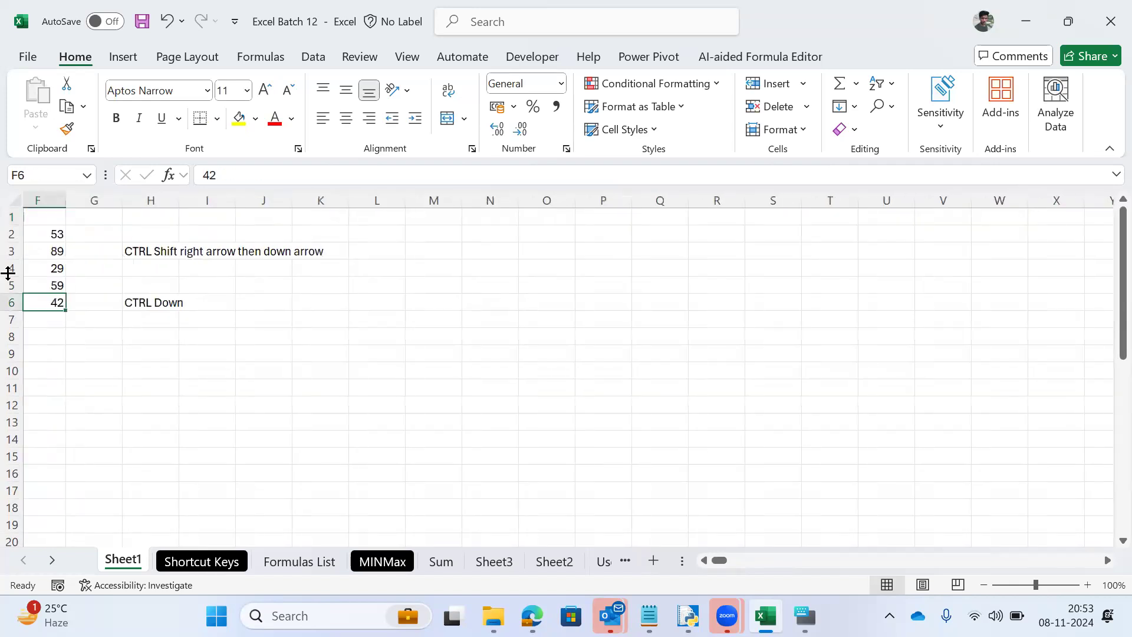
Step: Insert a blank column before the Name column and a blank row above the headings
{"action": "key", "text": "ctrl+Home"}
{"action": "key", "text": "ctrl+space"}
{"action": "key", "text": "ctrl+shift+plus"}
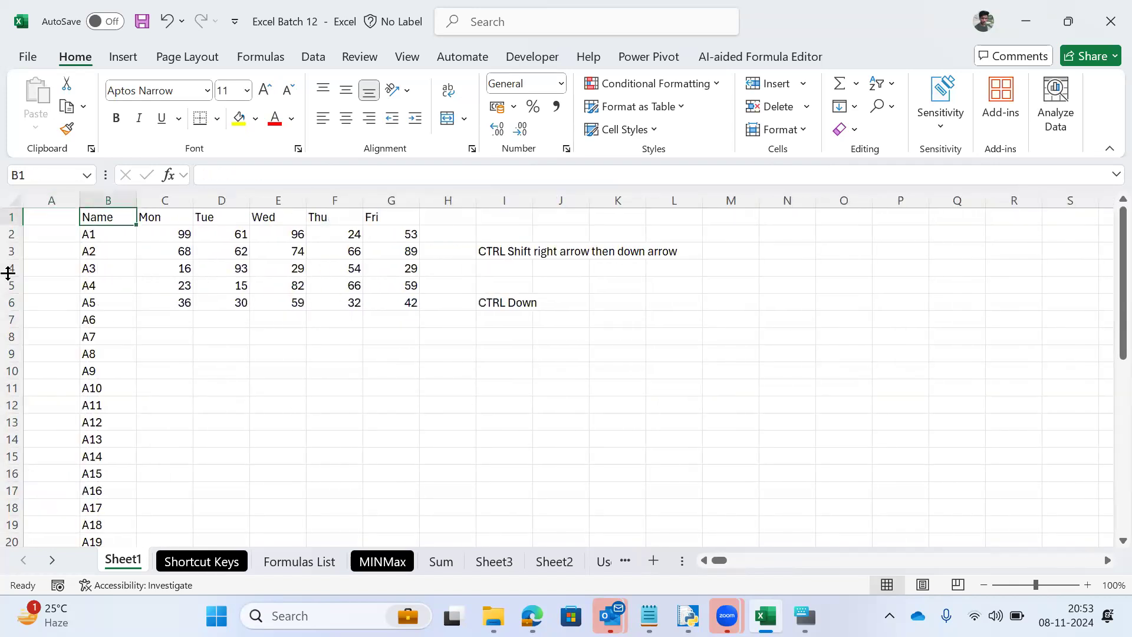
{"action": "key", "text": "shift+space"}
{"action": "key", "text": "ctrl+shift+plus"}
{"action": "key", "text": "ctrl+Home"}
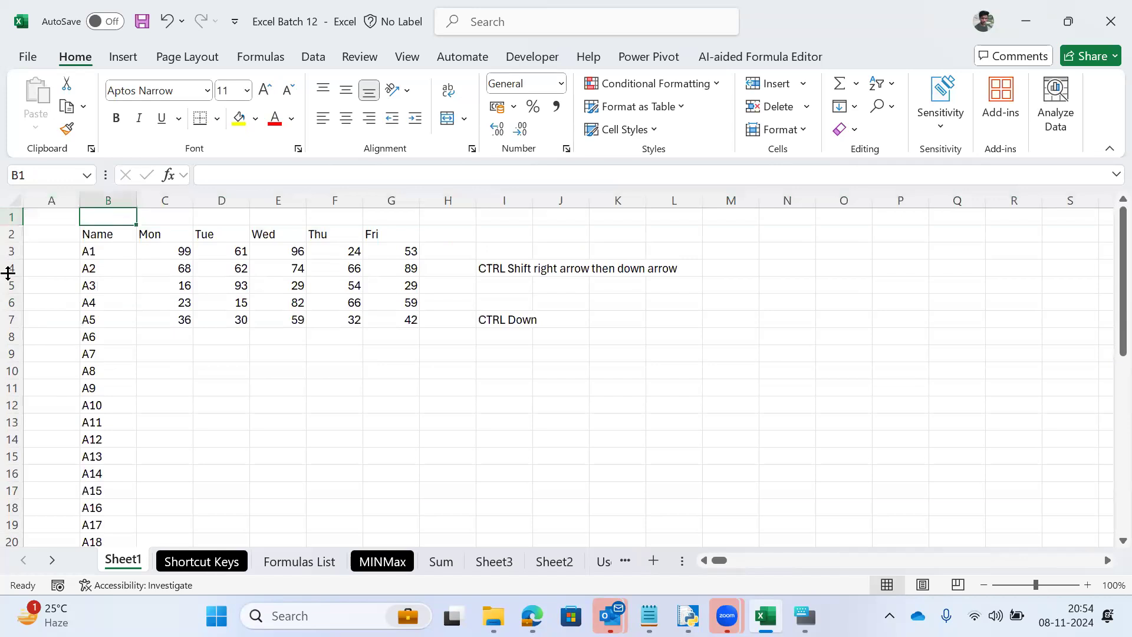
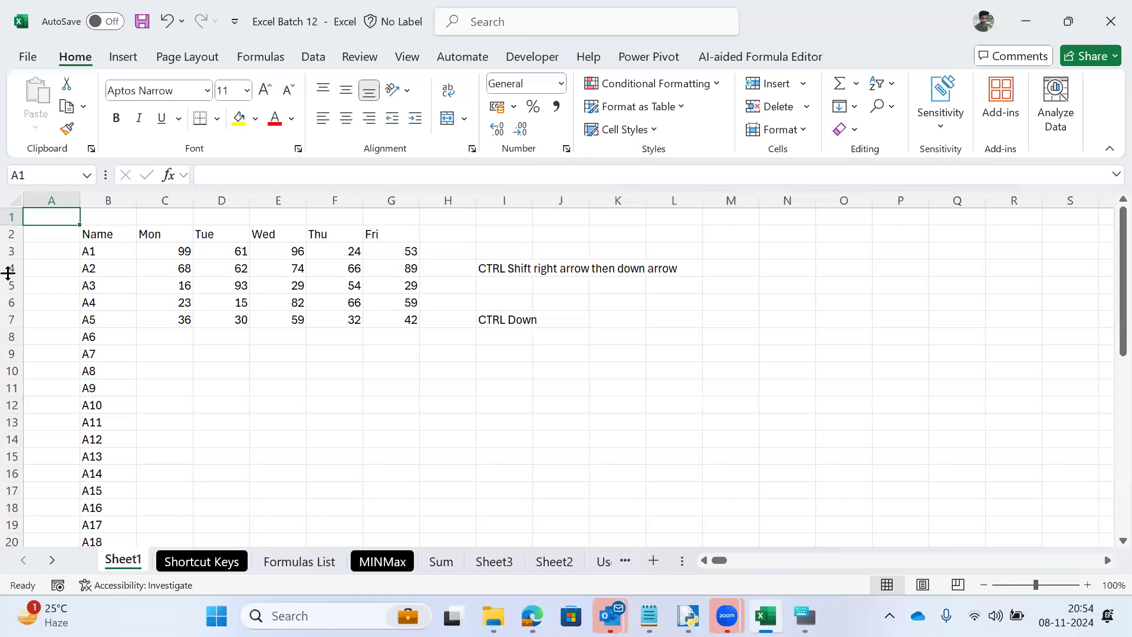
Step: Demonstrate jumping from A1 to XFD1, to the sheet's last row and across to A1048576, performing the circuit twice
{"action": "key", "text": "ctrl+Right"}
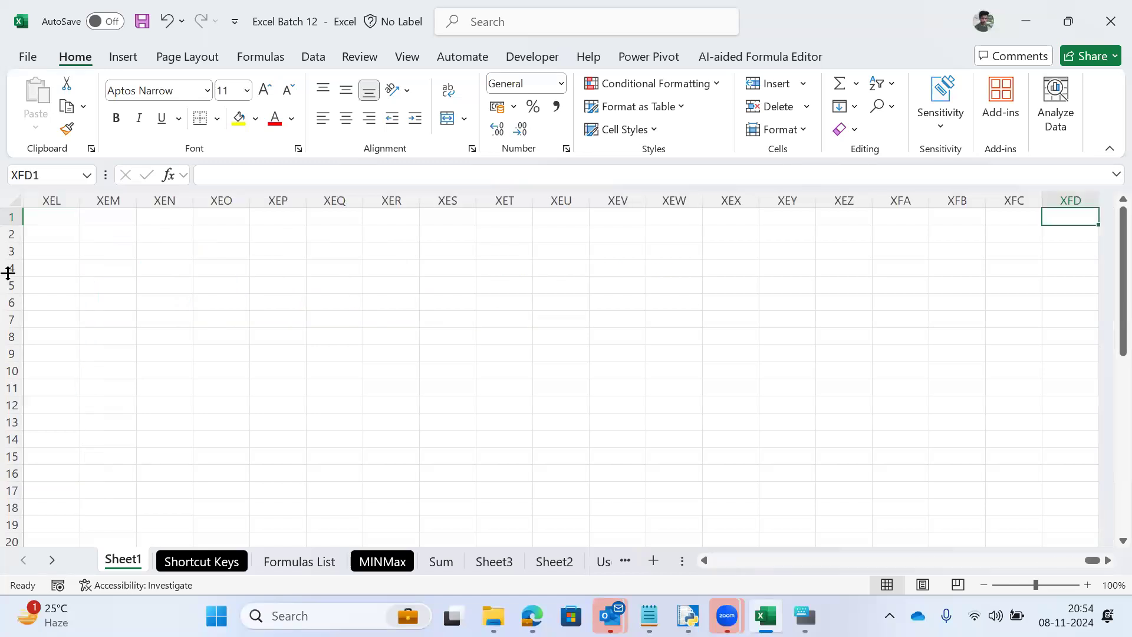
{"action": "key", "text": "ctrl+Down"}
{"action": "key", "text": "ctrl+Left"}
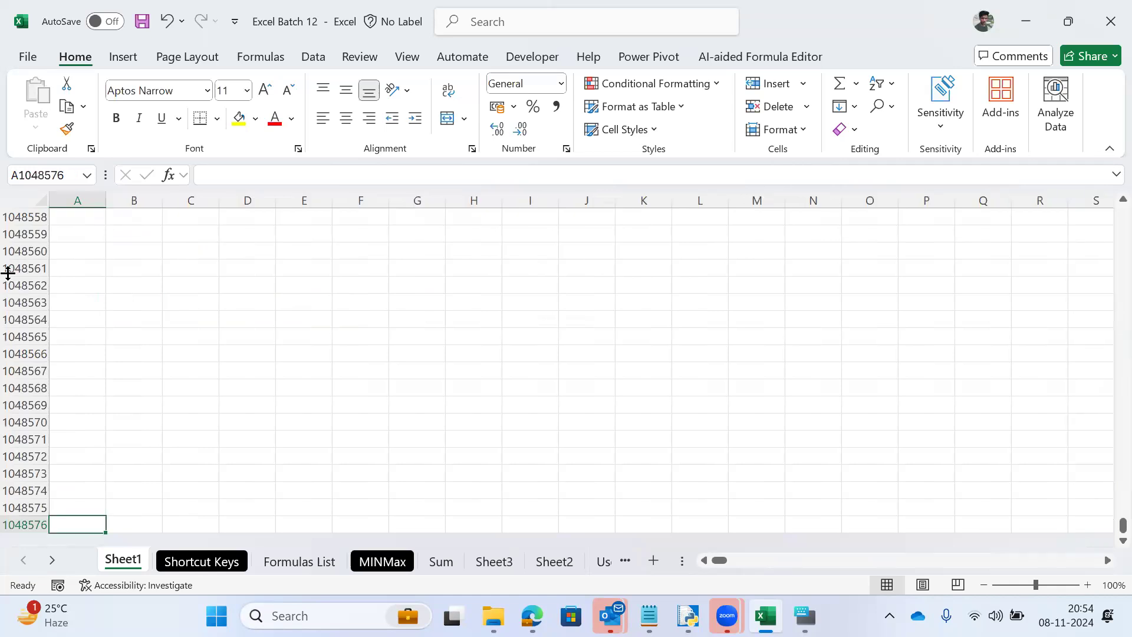
{"action": "key", "text": "ctrl+Home"}
{"action": "key", "text": "ctrl+Right"}
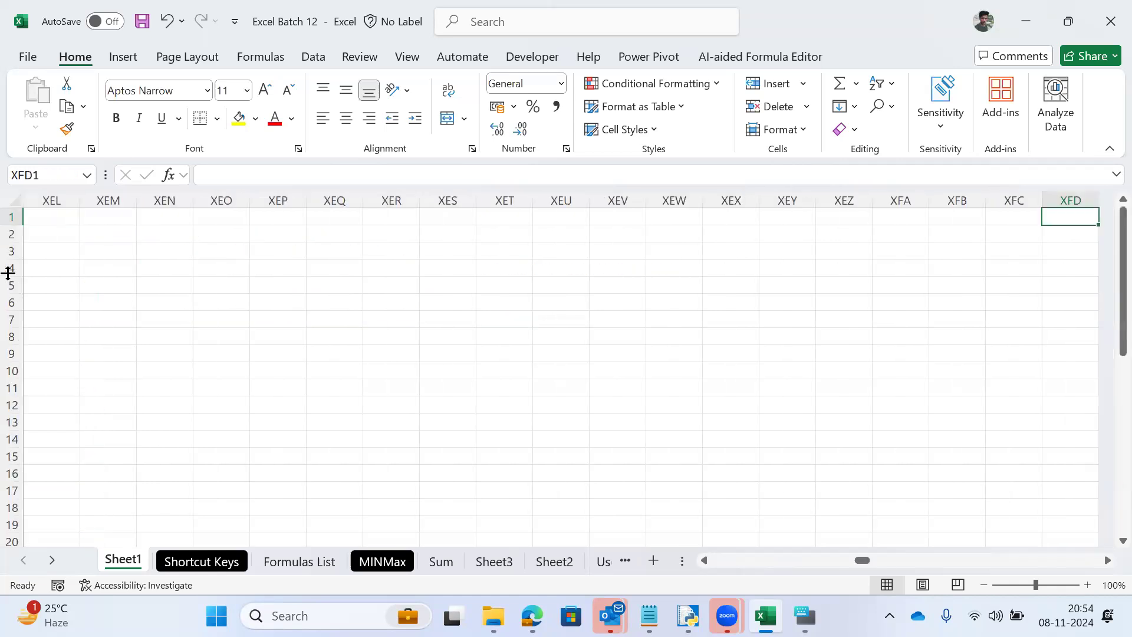
{"action": "key", "text": "ctrl+Down"}
{"action": "key", "text": "ctrl+Left"}
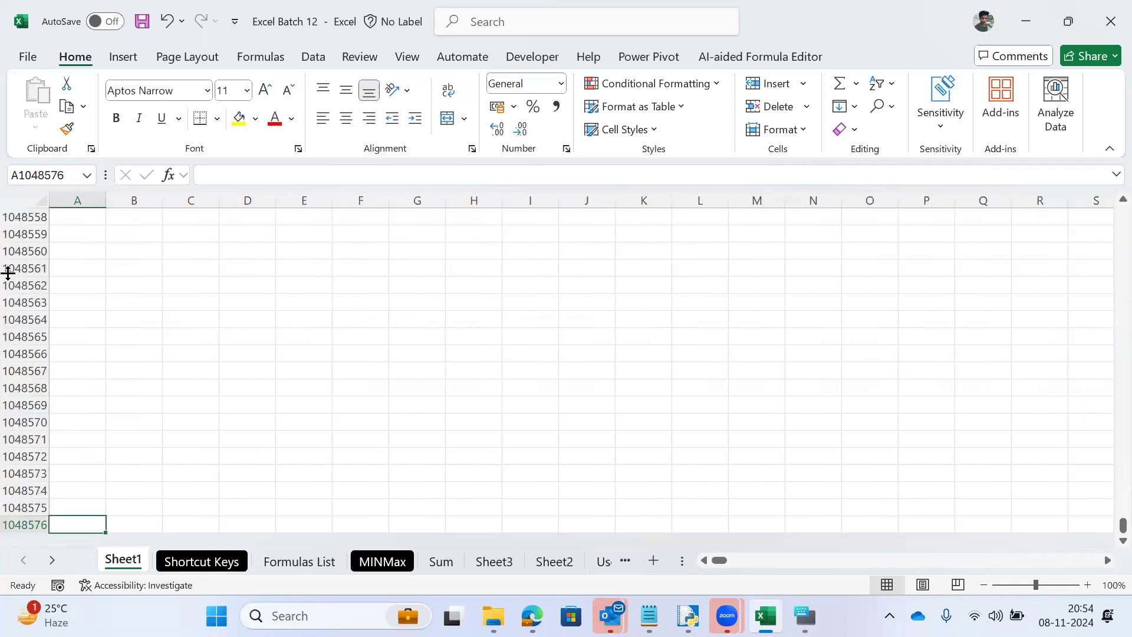
Step: Demonstrate jumping from A1 across to XFD1, down to XFD1048576 and over to A1048576, returning to A1 between circuits
{"action": "key", "text": "ctrl+Home"}
{"action": "key", "text": "ctrl+Right"}
{"action": "key", "text": "ctrl+Down"}
{"action": "key", "text": "ctrl+Left"}
{"action": "key", "text": "ctrl+Home"}
{"action": "key", "text": "ctrl+Right"}
{"action": "key", "text": "ctrl+Home"}
{"action": "key", "text": "ctrl+Right"}
{"action": "key", "text": "ctrl+Down"}
{"action": "key", "text": "ctrl+Up"}
{"action": "key", "text": "ctrl+Home"}
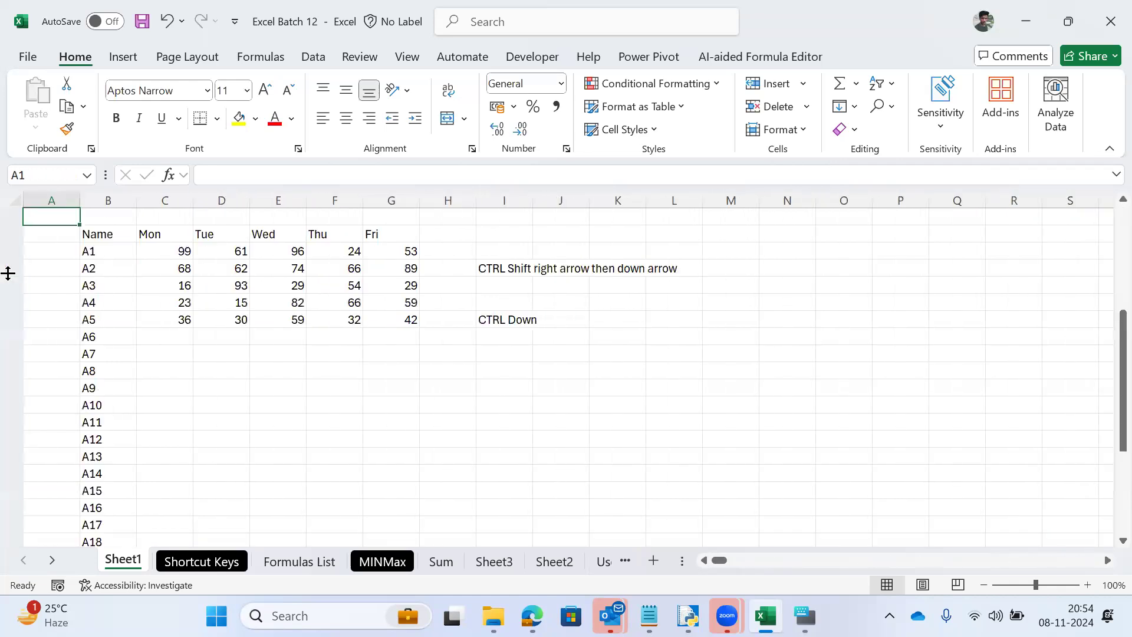
Step: Demonstrate the reverse circuit from A1 down to A1048576, across to XFD1048576 and up to XFD1, returning to A1
{"action": "key", "text": "ctrl+Down"}
{"action": "key", "text": "ctrl+Right"}
{"action": "key", "text": "ctrl+Up"}
{"action": "key", "text": "ctrl+Home"}
{"action": "key", "text": "ctrl+Down"}
{"action": "key", "text": "ctrl+Right"}
{"action": "key", "text": "ctrl+Home"}
{"action": "key", "text": "ctrl+Down"}
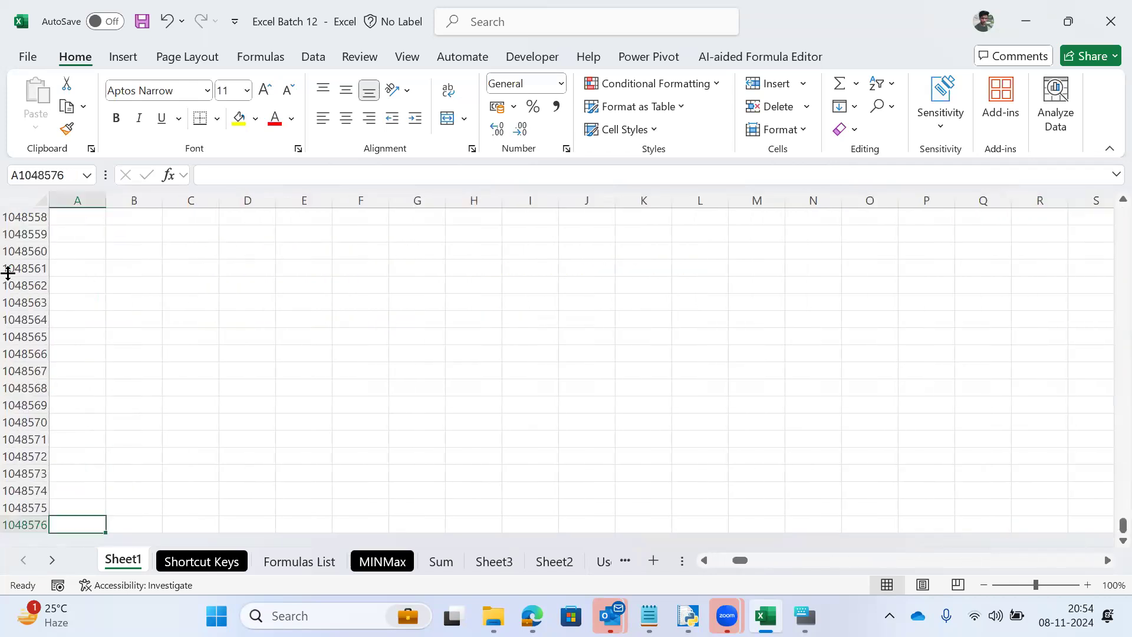
{"action": "key", "text": "ctrl+Home"}
Step: Demonstrate reaching XFD1048576 by way of XFD1, then by way of A1048576, returning to A1 after each jump
{"action": "key", "text": "ctrl+Right"}
{"action": "key", "text": "ctrl+Down"}
{"action": "key", "text": "ctrl+Up"}
{"action": "key", "text": "ctrl+Down"}
{"action": "key", "text": "ctrl+Home"}
{"action": "key", "text": "ctrl+Down"}
{"action": "key", "text": "ctrl+Right"}
{"action": "key", "text": "ctrl+Up"}
{"action": "key", "text": "ctrl+Home"}
{"action": "key", "text": "ctrl+Down"}
{"action": "key", "text": "ctrl+Right"}
{"action": "key", "text": "ctrl+Home"}
Step: Demonstrate repeated jumps between A1 and XFD1, then down to the sheet's last cell XFD1048576 and back to A1
{"action": "key", "text": "ctrl+Right"}
{"action": "key", "text": "ctrl+Home"}
{"action": "key", "text": "ctrl+Right"}
{"action": "key", "text": "ctrl+Home"}
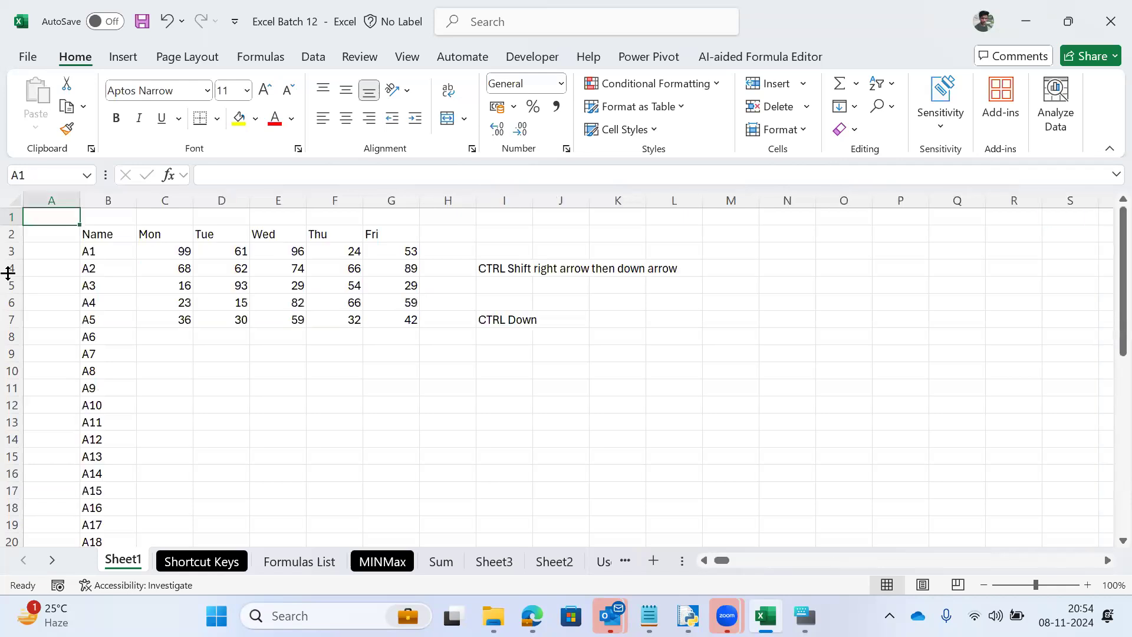
{"action": "key", "text": "ctrl+Right"}
{"action": "key", "text": "ctrl+Down"}
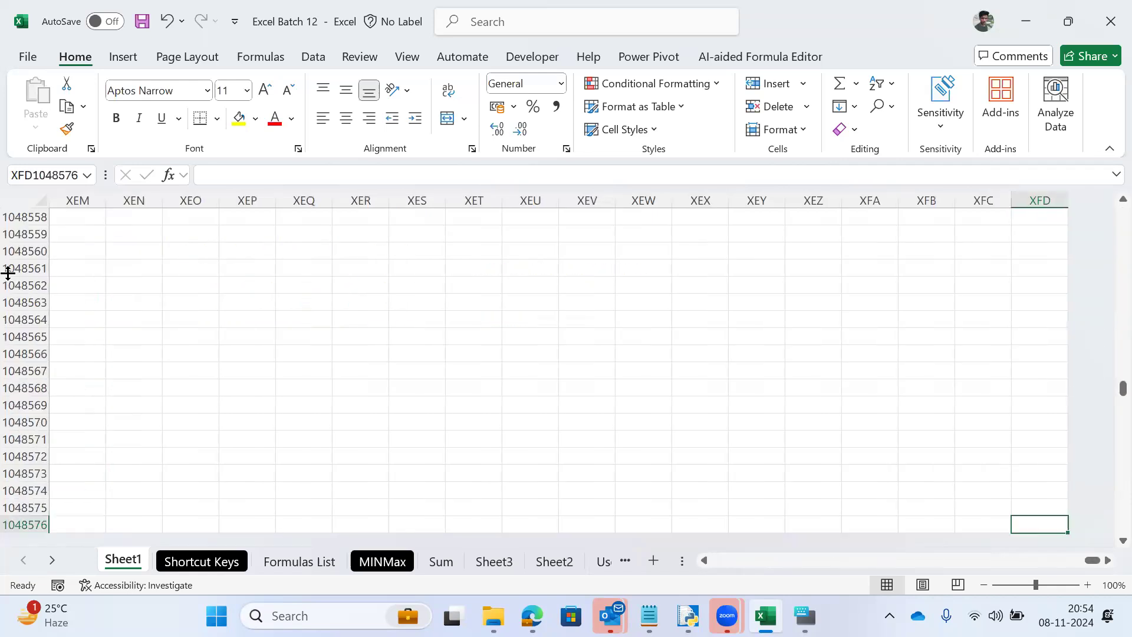
{"action": "key", "text": "ctrl+Home"}
{"action": "key", "text": "ctrl+Right"}
{"action": "key", "text": "ctrl+Down"}
{"action": "key", "text": "ctrl+Home"}
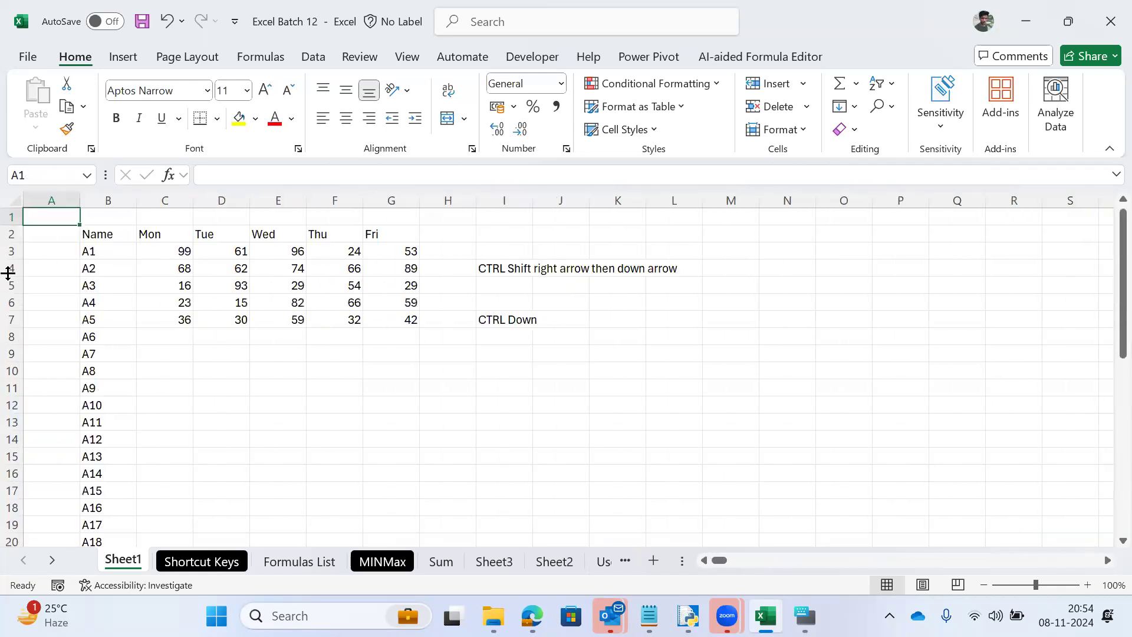
Step: Move to B1, view the Shortcut Keys sheet and return to Sheet1
{"action": "key", "text": "Right"}
{"action": "key", "text": "ctrl+Page_Down"}
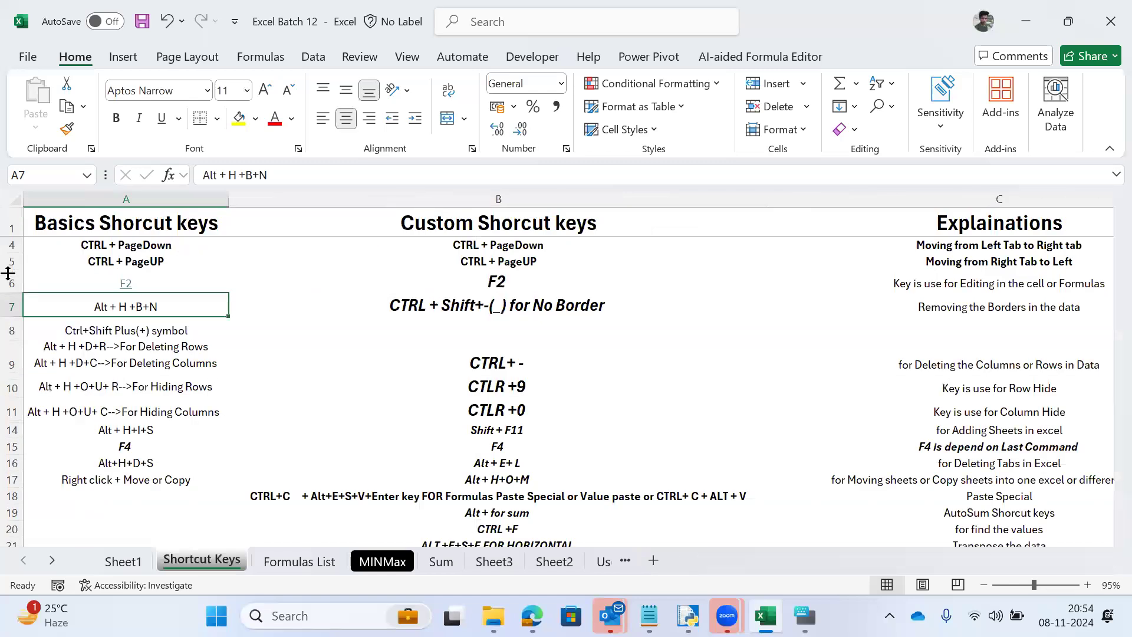
{"action": "key", "text": "ctrl+Page_Up"}
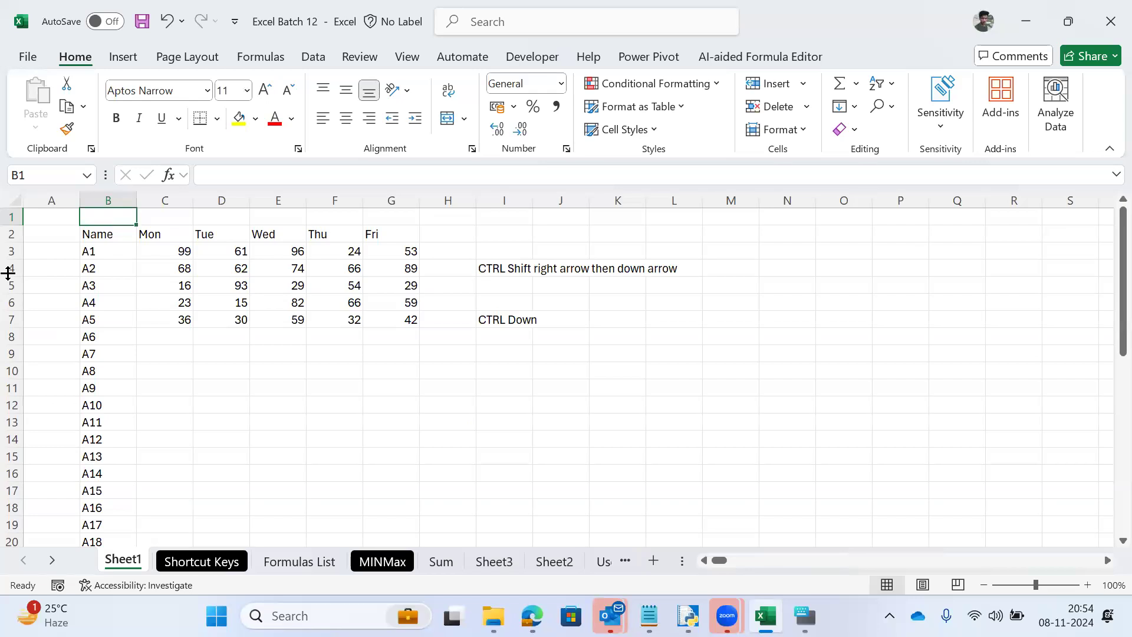
Step: Delete the blank column A before the Name column and the blank row above the headings
{"action": "key", "text": "Left"}
{"action": "key", "text": "Down"}
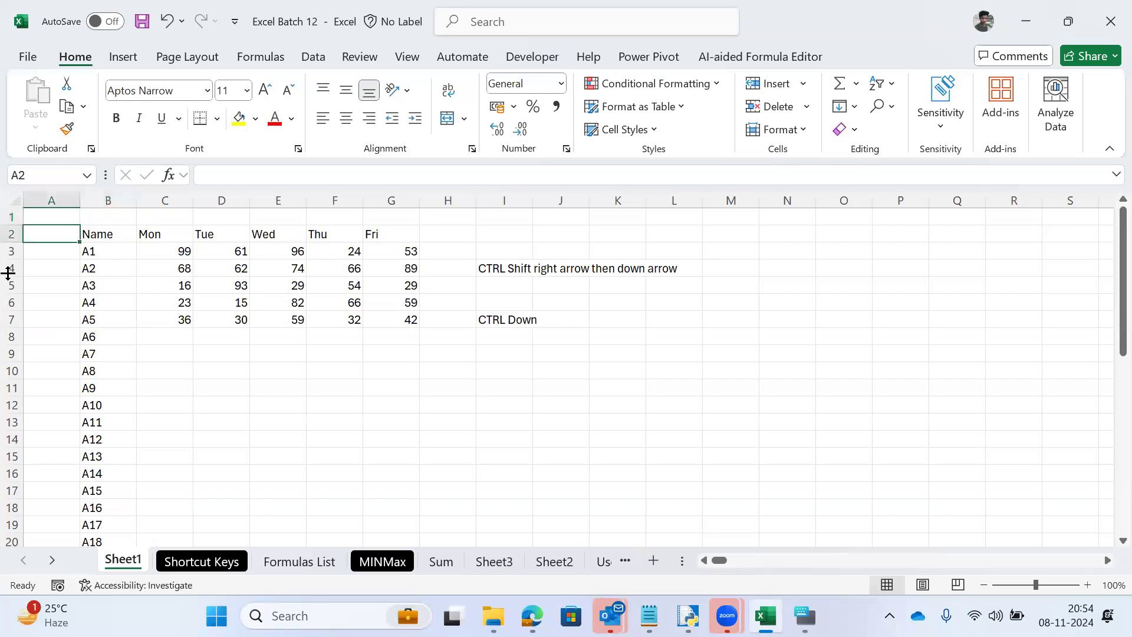
{"action": "key", "text": "ctrl+space"}
{"action": "key", "text": "ctrl+minus"}
{"action": "key", "text": "Up"}
{"action": "key", "text": "shift+space"}
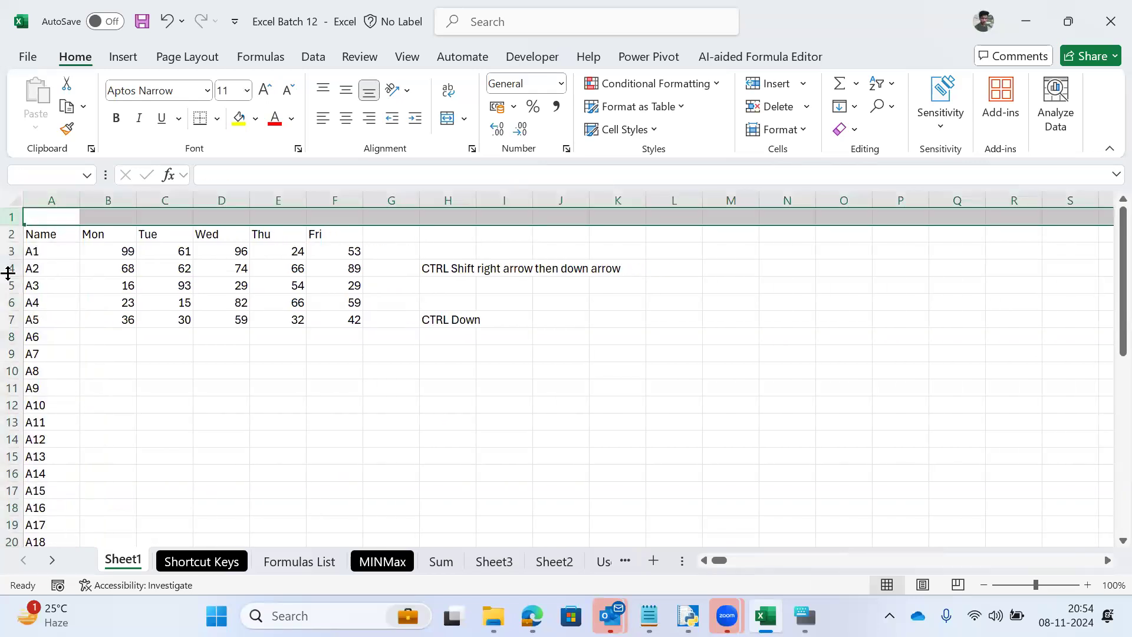
{"action": "key", "text": "ctrl+minus"}
Step: Clear the Name entries A6 through A39 in cells A7:A40 below the weekday values
{"action": "key", "text": "Down"}
{"action": "key", "text": "Down"}
{"action": "key", "text": "Up"}
{"action": "key", "text": "Up"}
{"action": "key", "text": "Down"}
{"action": "key", "text": "Down"}
{"action": "key", "text": "Down"}
{"action": "key", "text": "Down"}
{"action": "key", "text": "Down"}
{"action": "key", "text": "Down"}
{"action": "key", "text": "Down"}
{"action": "key", "text": "Down"}
{"action": "key", "text": "Up"}
{"action": "key", "text": "Up"}
{"action": "key", "text": "ctrl+shift+Down"}
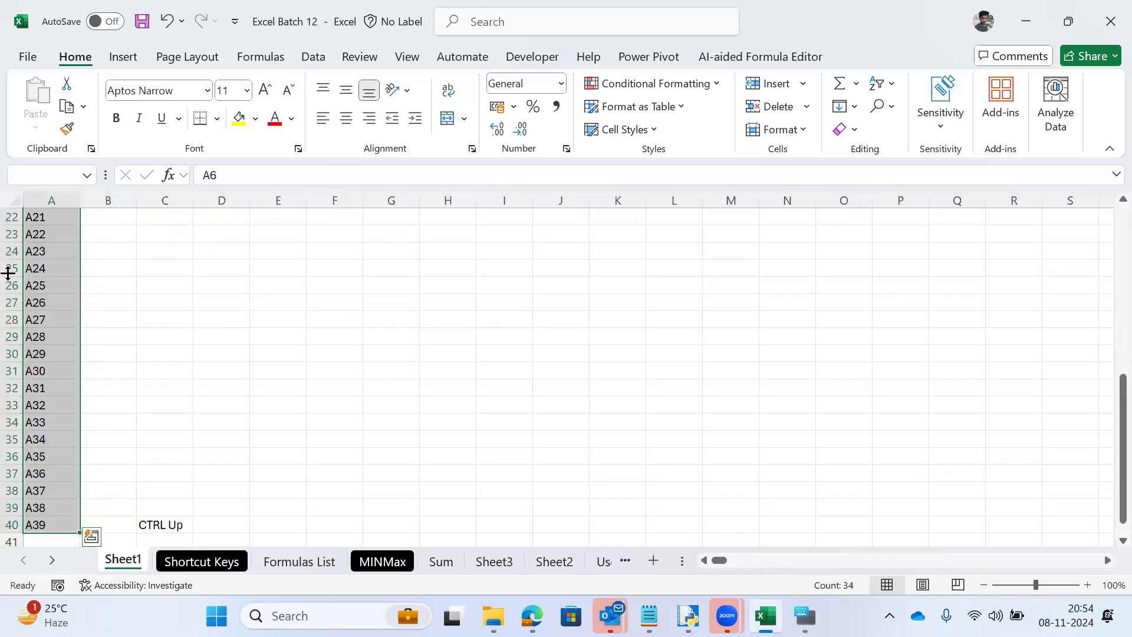
{"action": "key", "text": "Delete"}
Step: Clear the shortcut notes in H3:H6 beside the table and return to A1
{"action": "key", "text": "ctrl+Home"}
{"action": "key", "text": "ctrl+Right"}
{"action": "key", "text": "Right"}
{"action": "key", "text": "Down"}
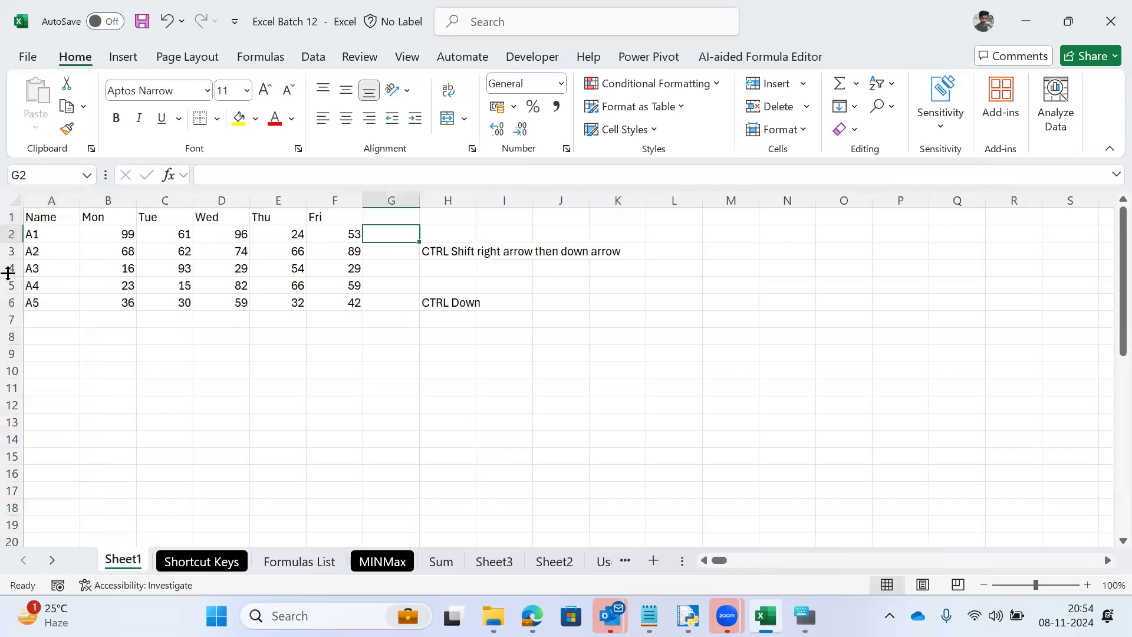
{"action": "key", "text": "Right"}
{"action": "key", "text": "Down"}
{"action": "key", "text": "ctrl+shift+Down"}
{"action": "key", "text": "Delete"}
{"action": "key", "text": "ctrl+Home"}
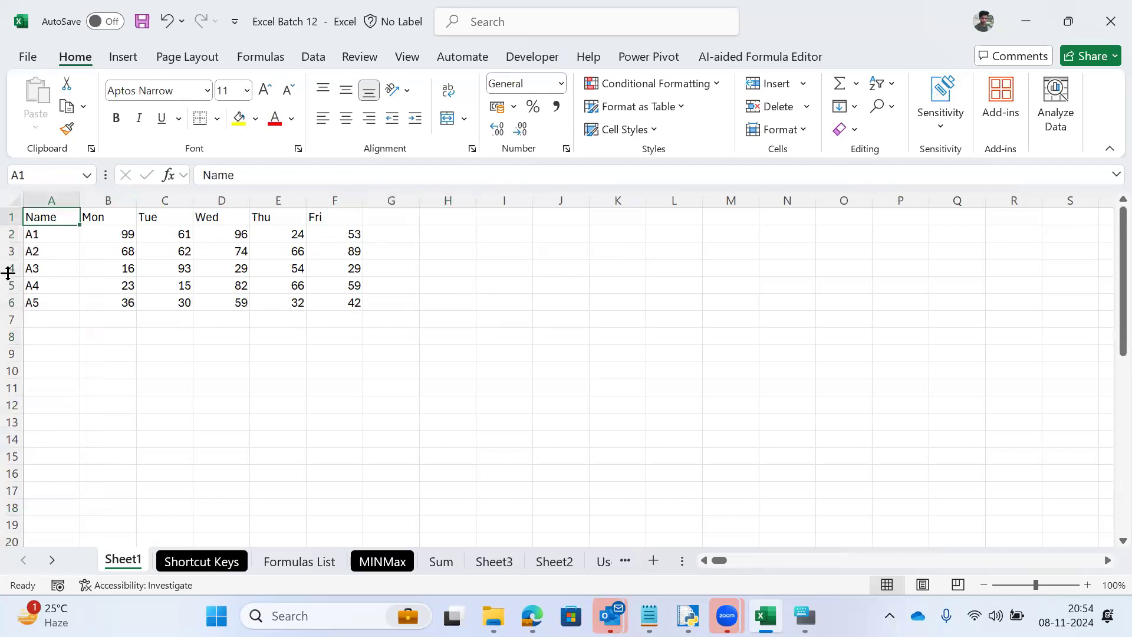
Step: Jump through the table's last row and back to A1, then select the whole table A1:F6
{"action": "key", "text": "ctrl+Down"}
{"action": "key", "text": "Right"}
{"action": "key", "text": "Up"}
{"action": "key", "text": "ctrl+Up"}
{"action": "key", "text": "ctrl+Home"}
{"action": "key", "text": "ctrl+a"}
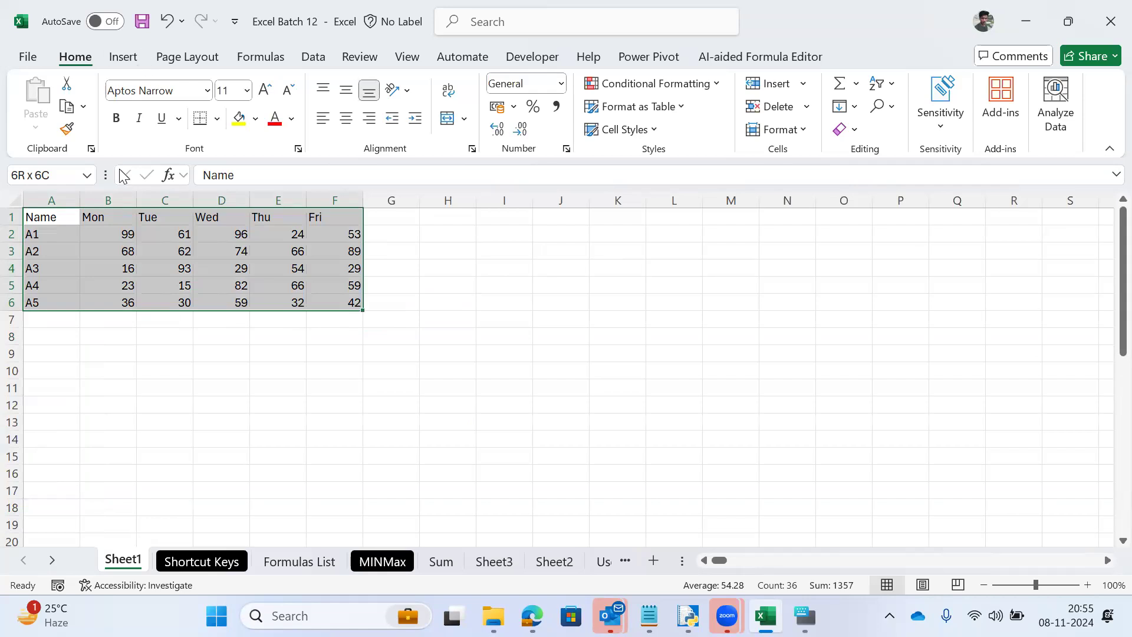
{"action": "left_click", "coordinate": [457, 235]}
{"action": "key", "text": "alt"}
{"action": "key", "text": "l"}
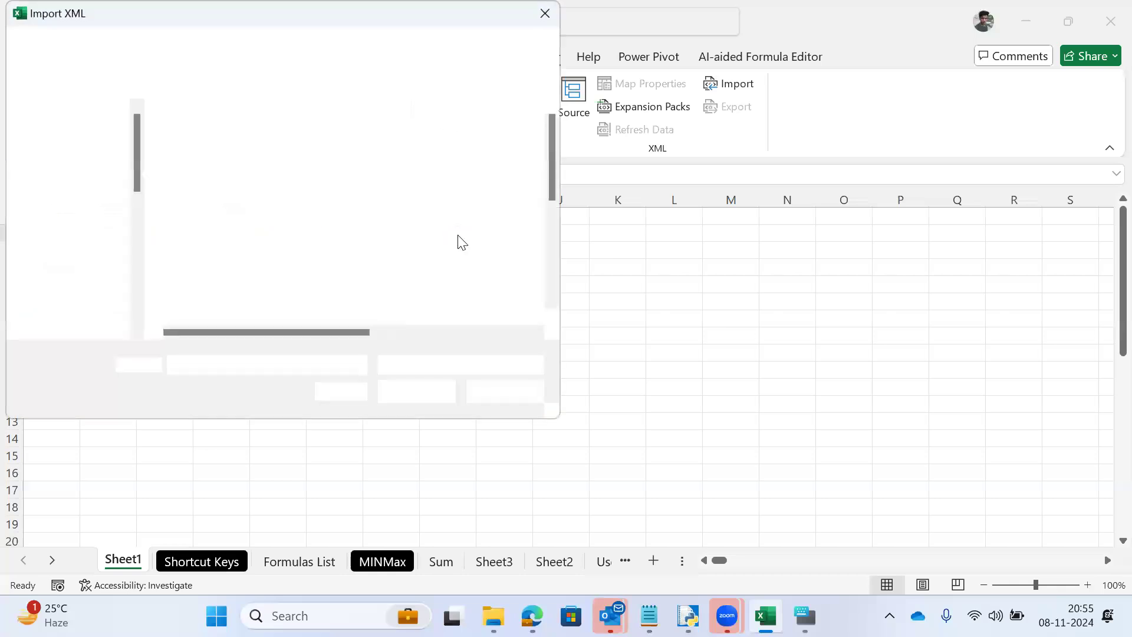
{"action": "key", "text": "Escape"}
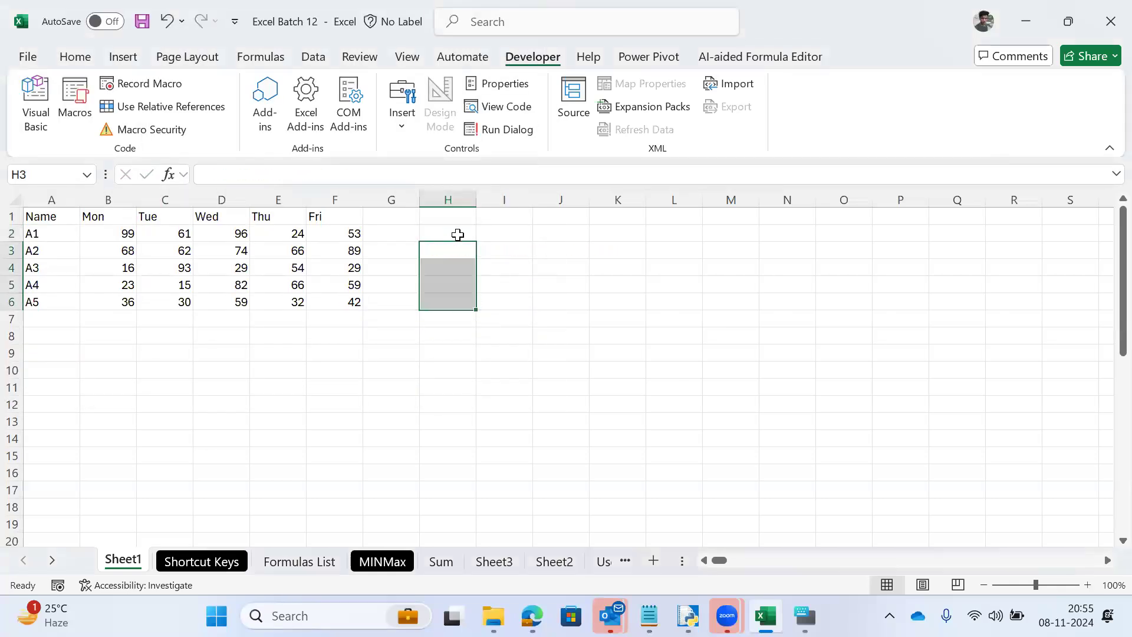
Step: Enter the note Alt H in I3 beside the table
{"action": "key", "text": "Right"}
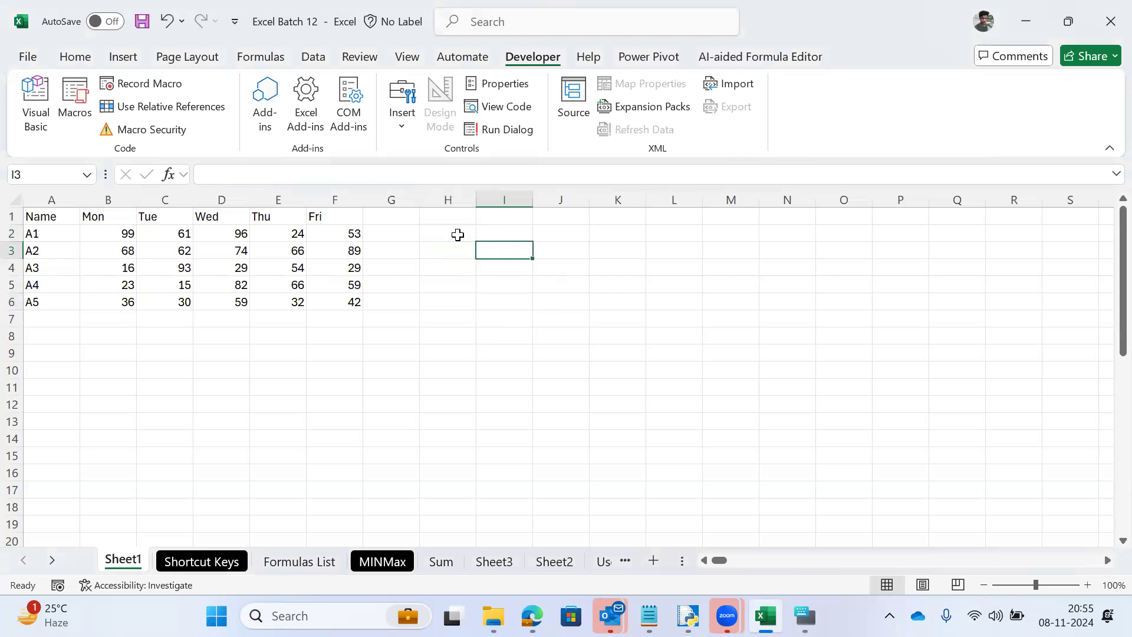
{"action": "type", "text": "Alt H"}
{"action": "key", "text": "Right"}
{"action": "key", "text": "Left"}
{"action": "key", "text": "Left"}
{"action": "key", "text": "Left"}
{"action": "key", "text": "Left"}
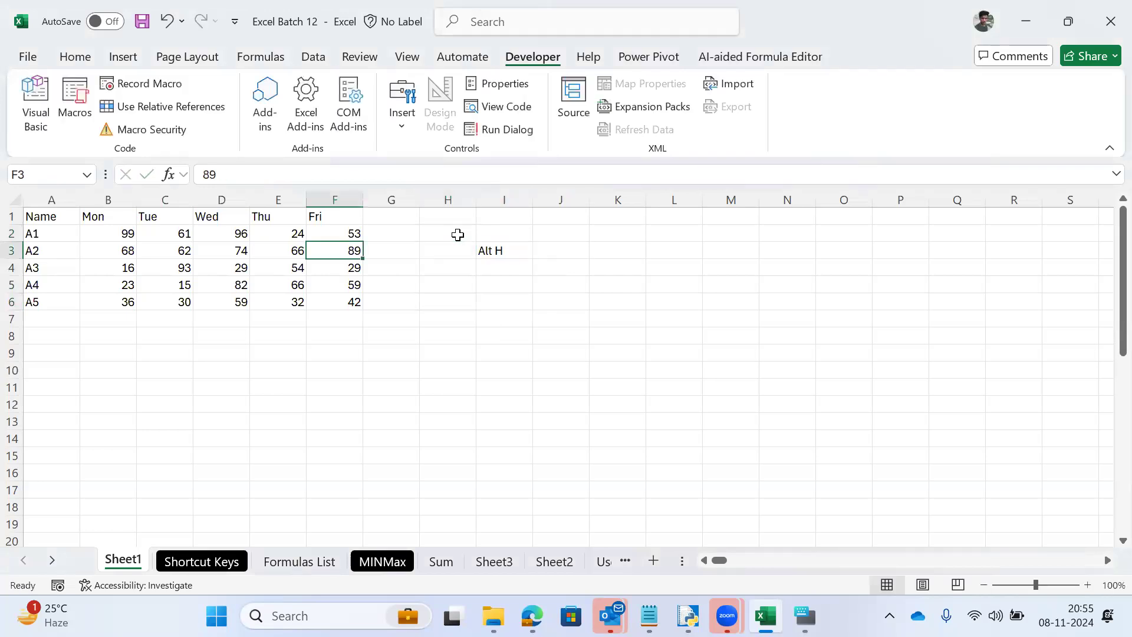
Step: Select the whole table A1:F6 from A1 and center its contents horizontally
{"action": "key", "text": "ctrl+Home"}
{"action": "key", "text": "alt"}
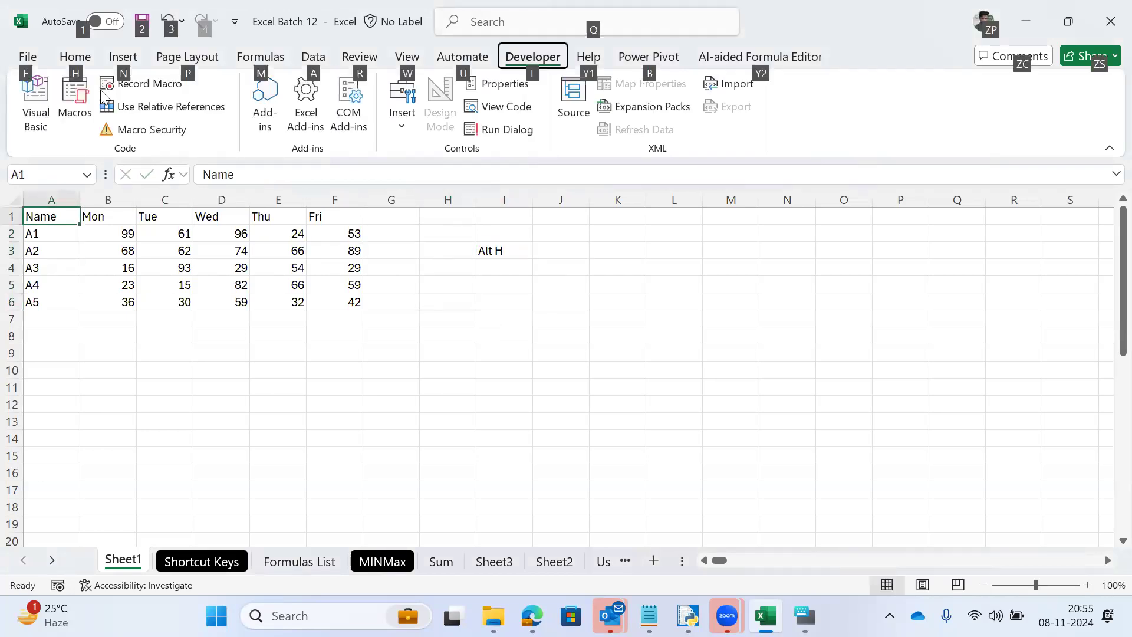
{"action": "key", "text": "h"}
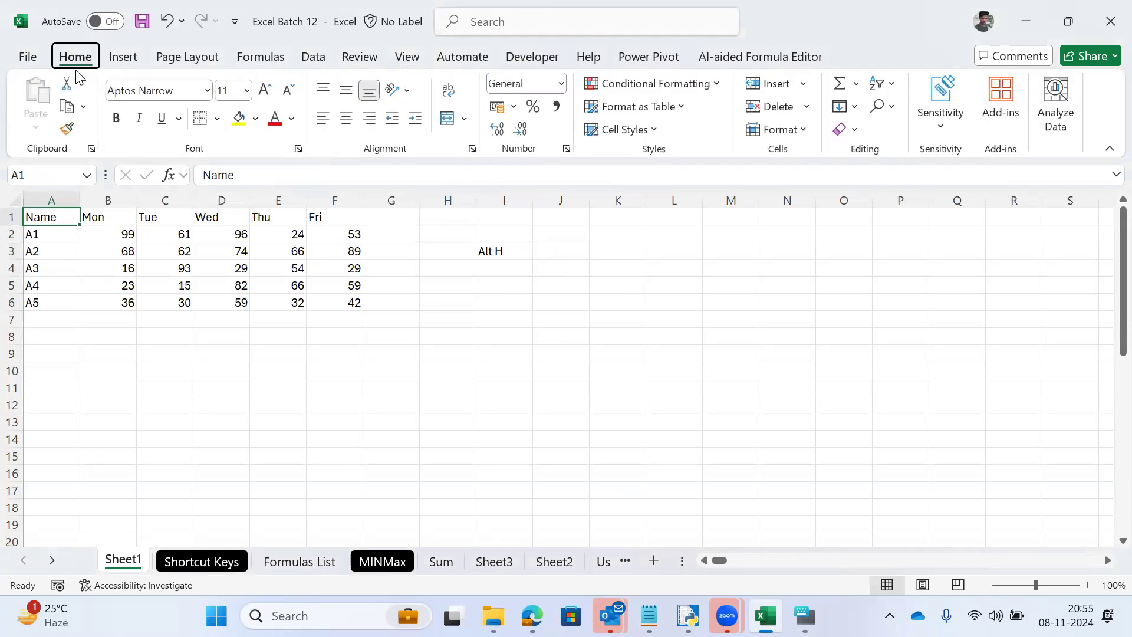
{"action": "key", "text": "alt"}
{"action": "key", "text": "ctrl+a"}
{"action": "key", "text": "alt"}
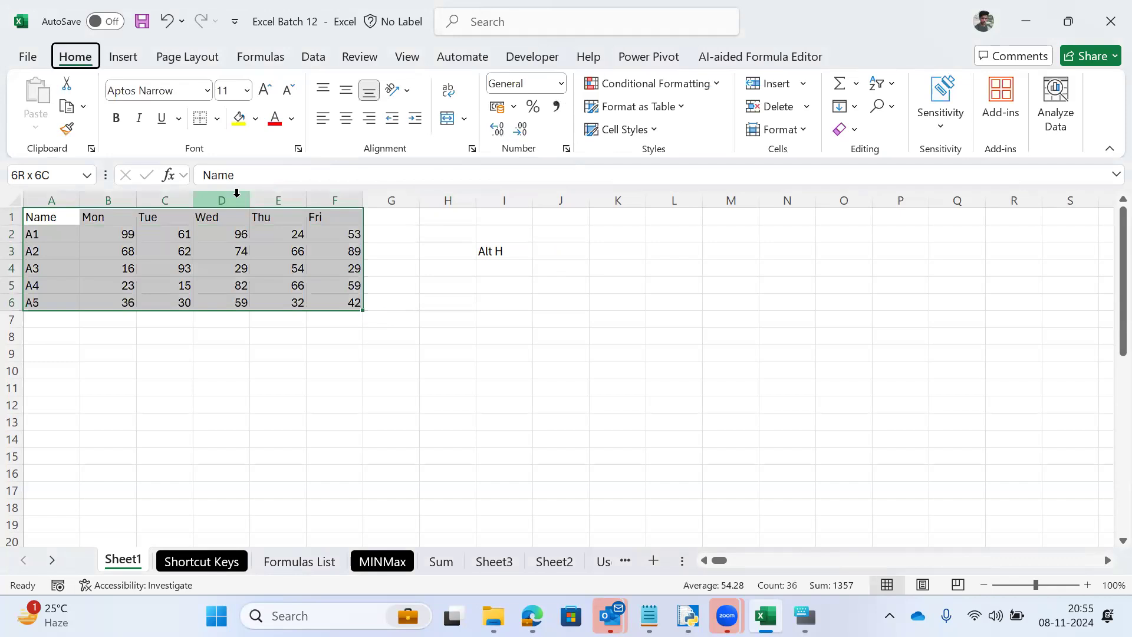
{"action": "key", "text": "h"}
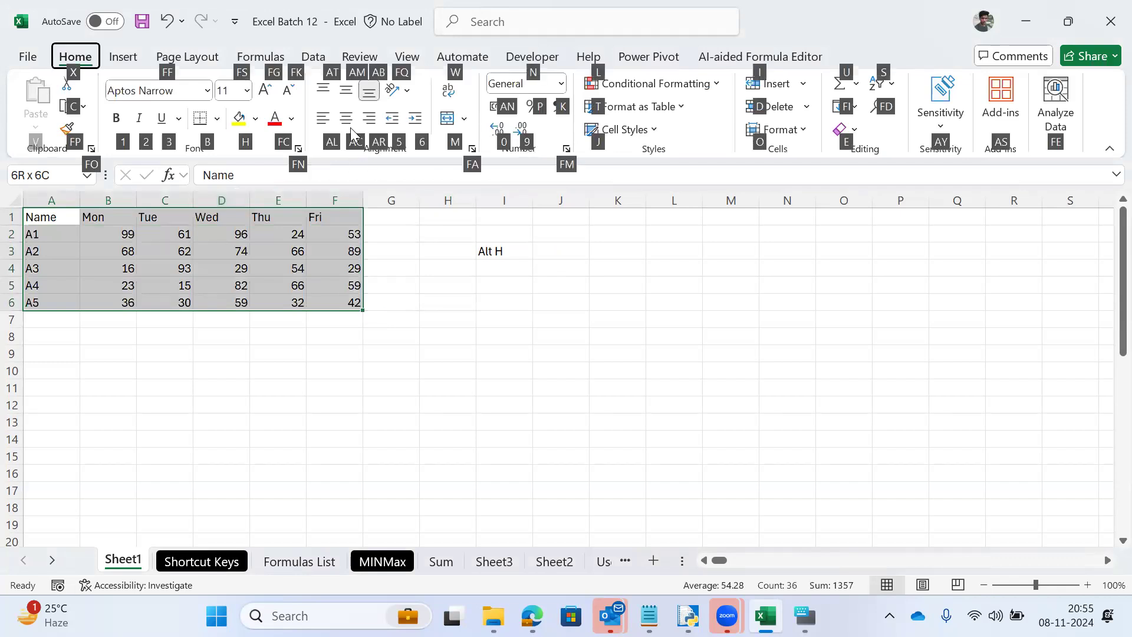
{"action": "key", "text": "a"}
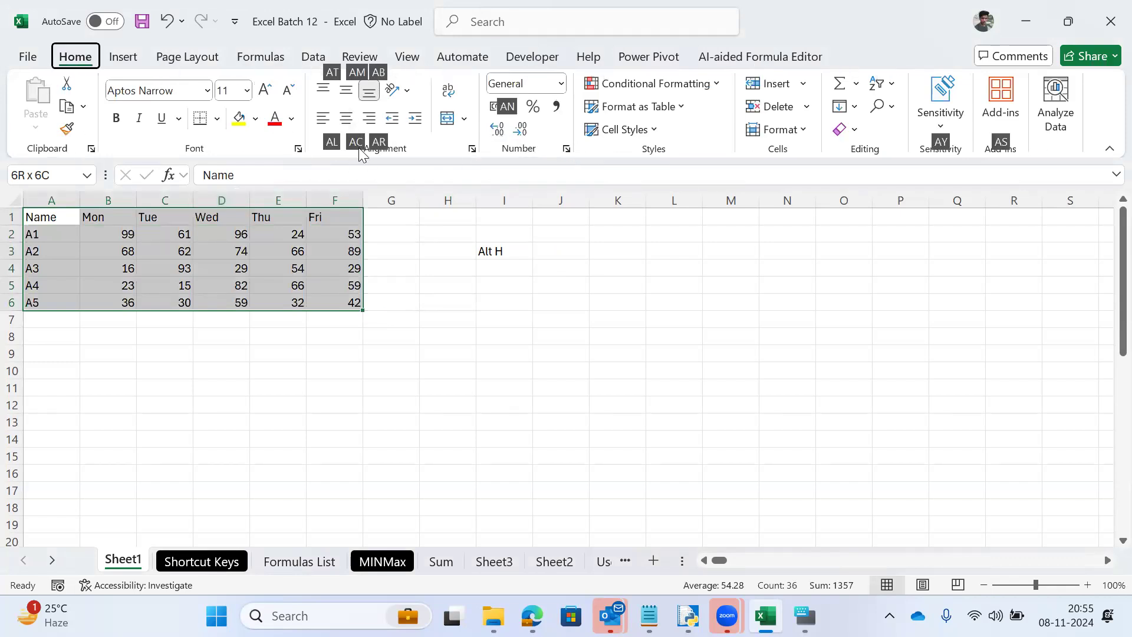
{"action": "key", "text": "c"}
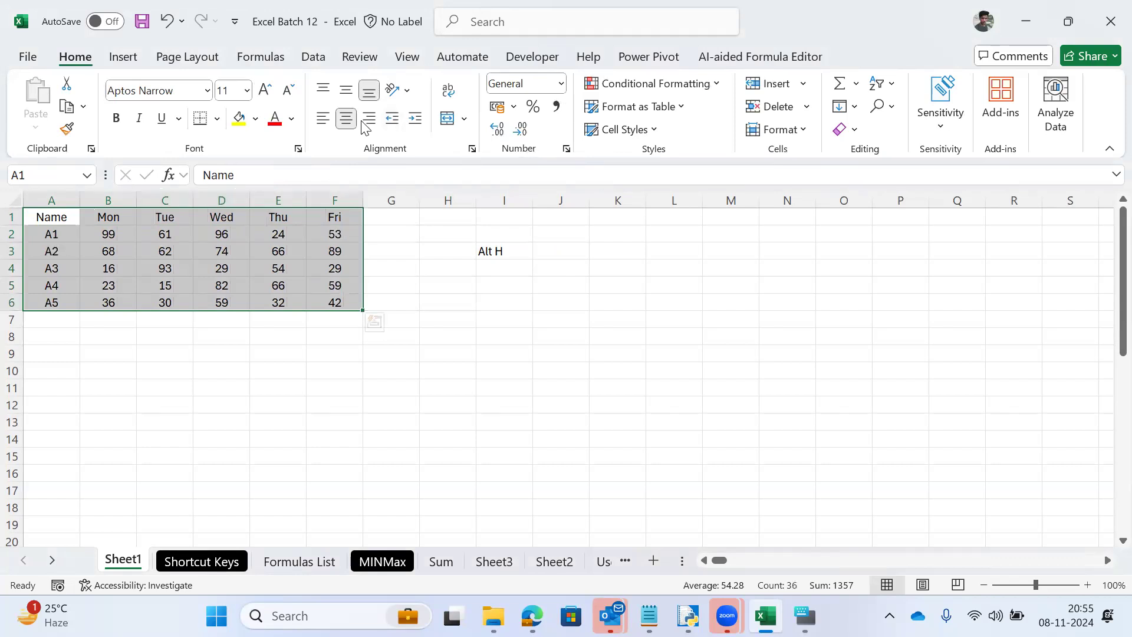
{"action": "left_click", "coordinate": [347, 122]}
{"action": "type", "text": "ac"}
{"action": "key", "text": "Escape"}
{"action": "key", "text": "alt"}
{"action": "left_click", "coordinate": [347, 121]}
{"action": "key", "text": "alt"}
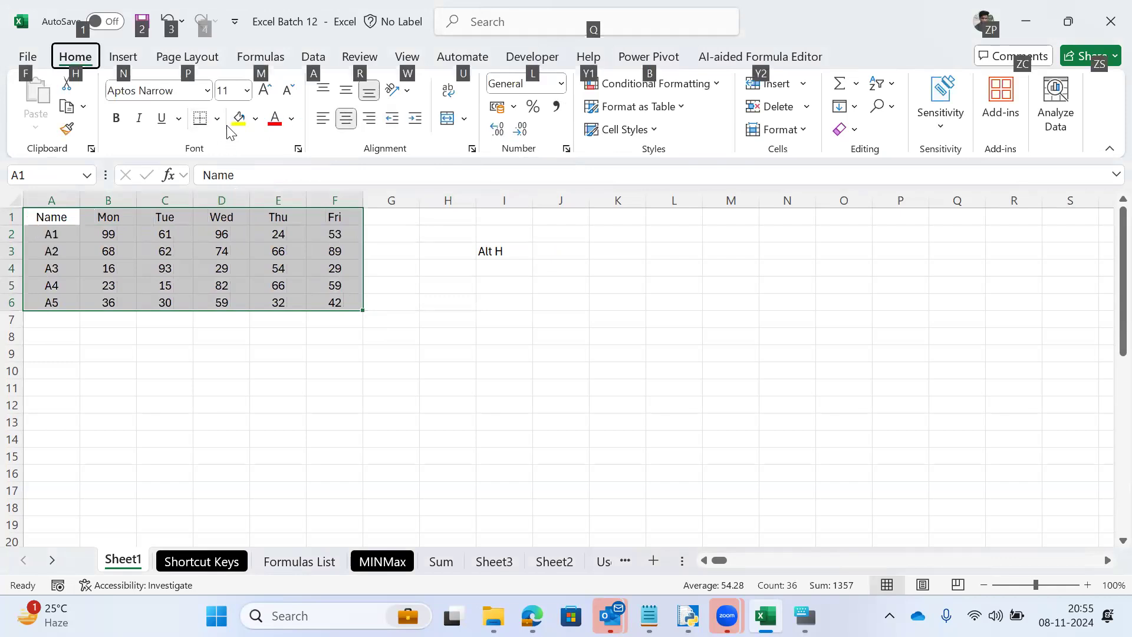
{"action": "key", "text": "Escape"}
Step: Apply All Borders to the selected table A1:F6
{"action": "key", "text": "alt+h"}
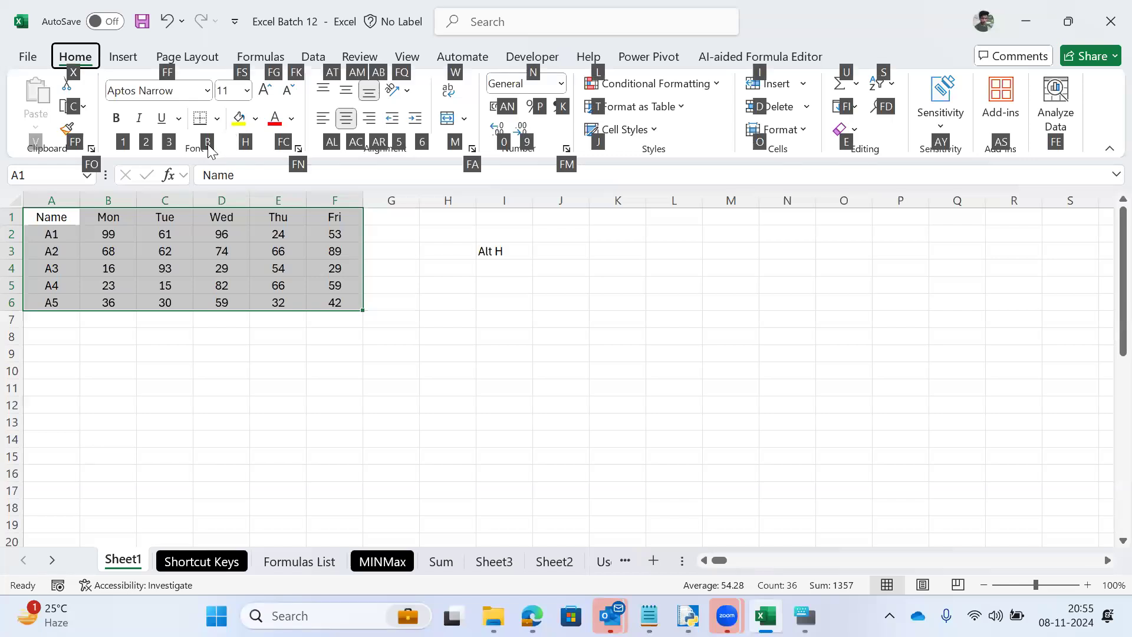
{"action": "key", "text": "b"}
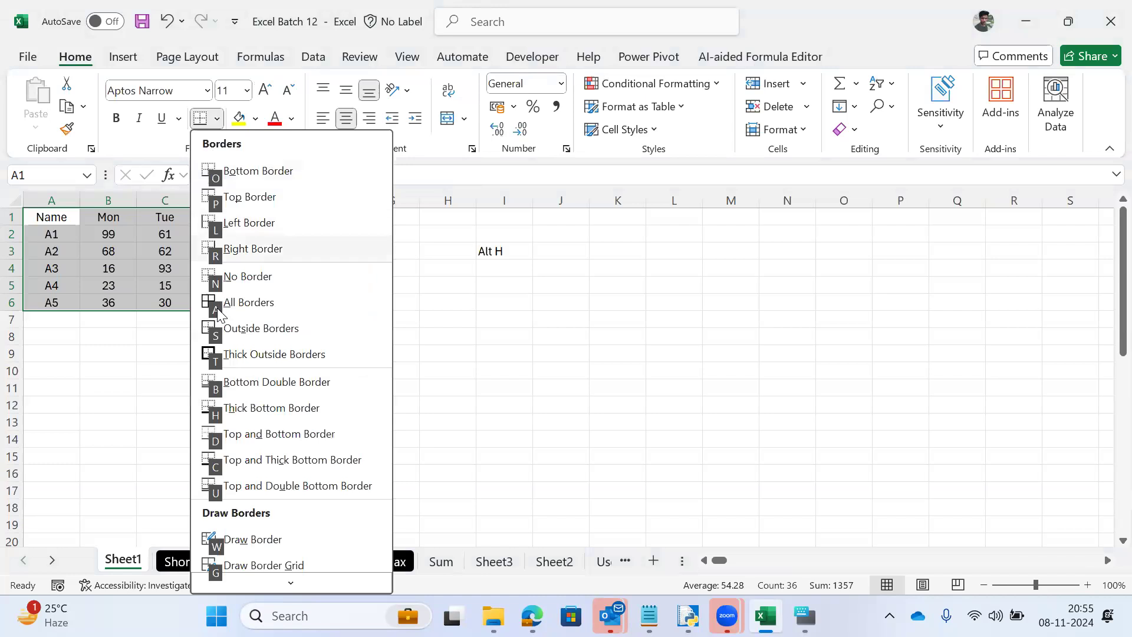
{"action": "key", "text": "a"}
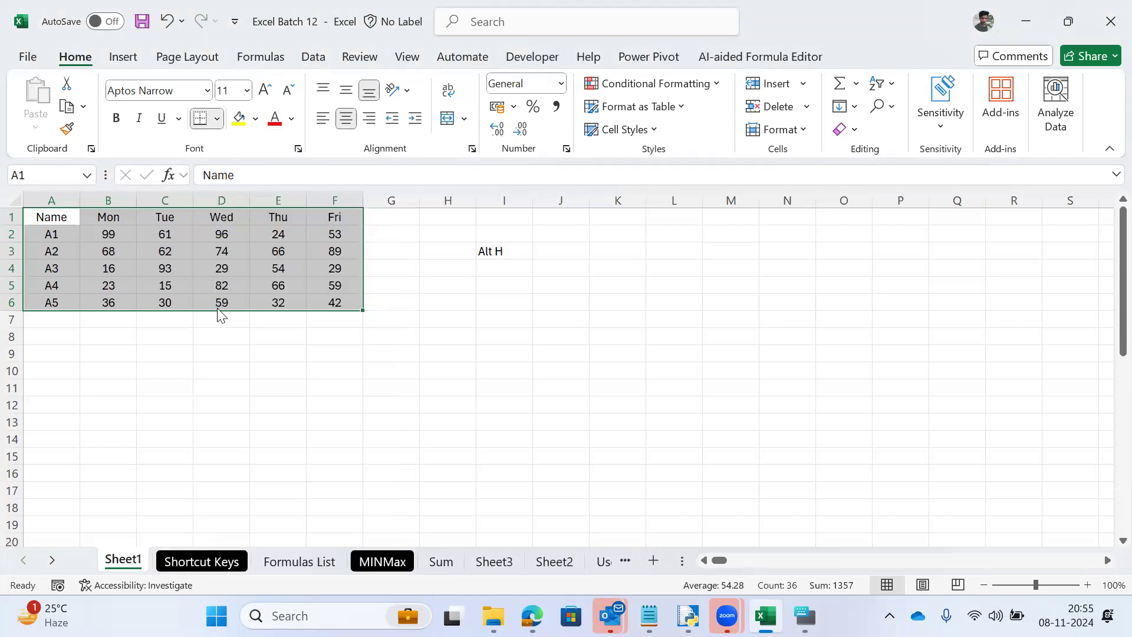
Step: Enter the note ALT H B A in I5 beside the bordered table
{"action": "key", "text": "Down"}
{"action": "key", "text": "Right"}
{"action": "key", "text": "Right"}
{"action": "key", "text": "Right"}
{"action": "key", "text": "Down"}
{"action": "key", "text": "Down"}
{"action": "key", "text": "Down"}
{"action": "key", "text": "Right"}
{"action": "key", "text": "Right"}
{"action": "key", "text": "Right"}
{"action": "key", "text": "Right"}
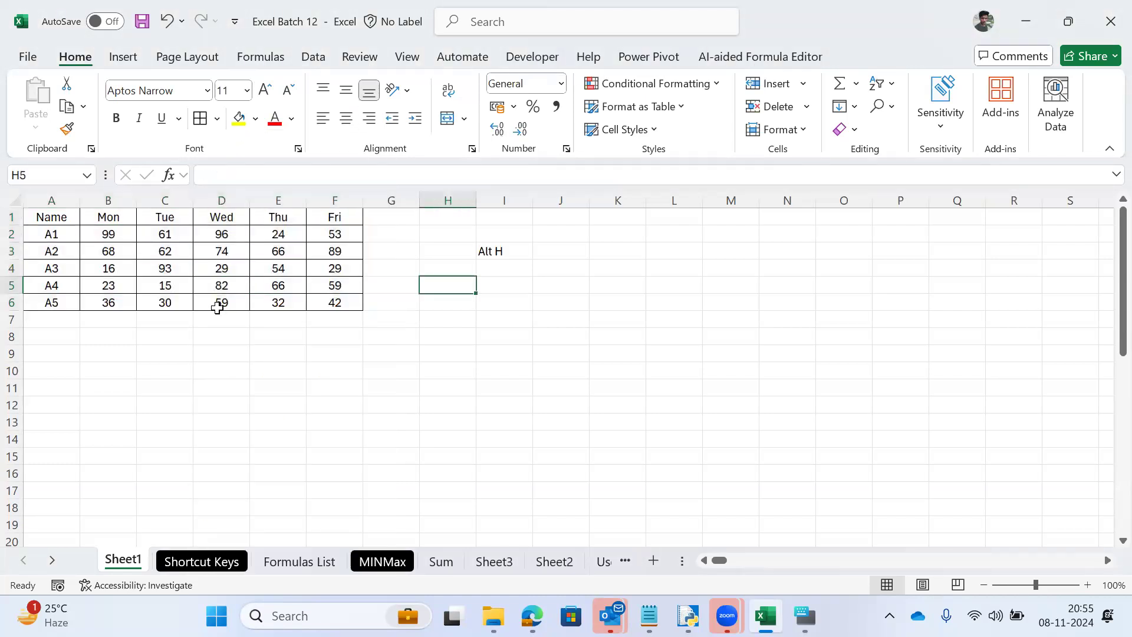
{"action": "type", "text": "ALT H"}
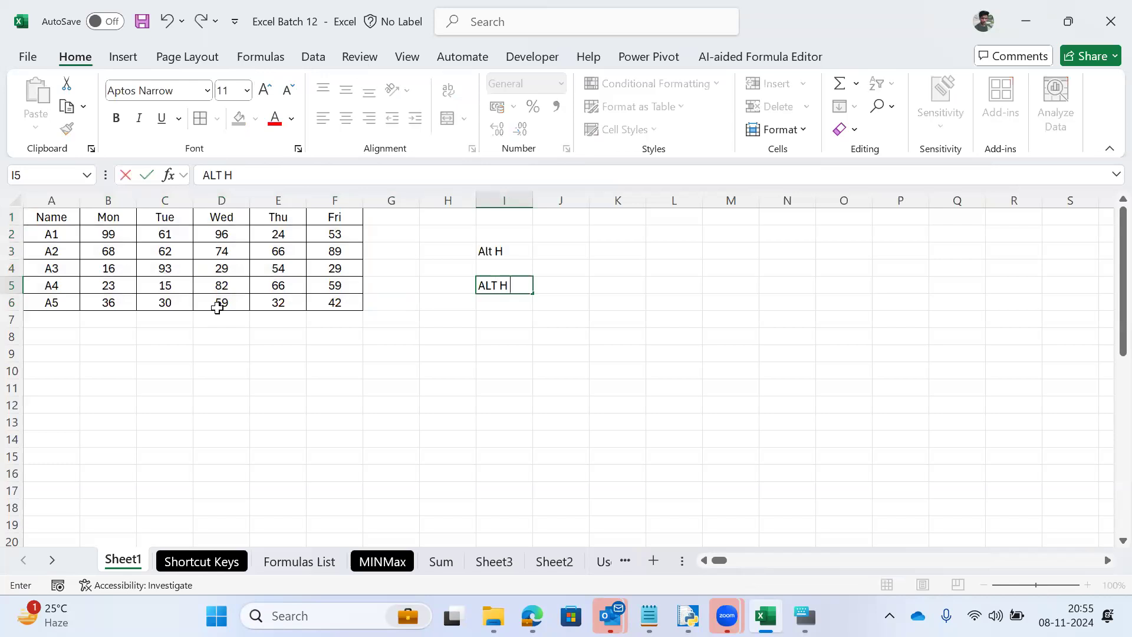
{"action": "key", "text": "ctrl+Return"}
Step: Return to A1, extend the selection across and down to F6, and apply All Borders to the table again
{"action": "key", "text": "ctrl+Left"}
{"action": "key", "text": "ctrl+Up"}
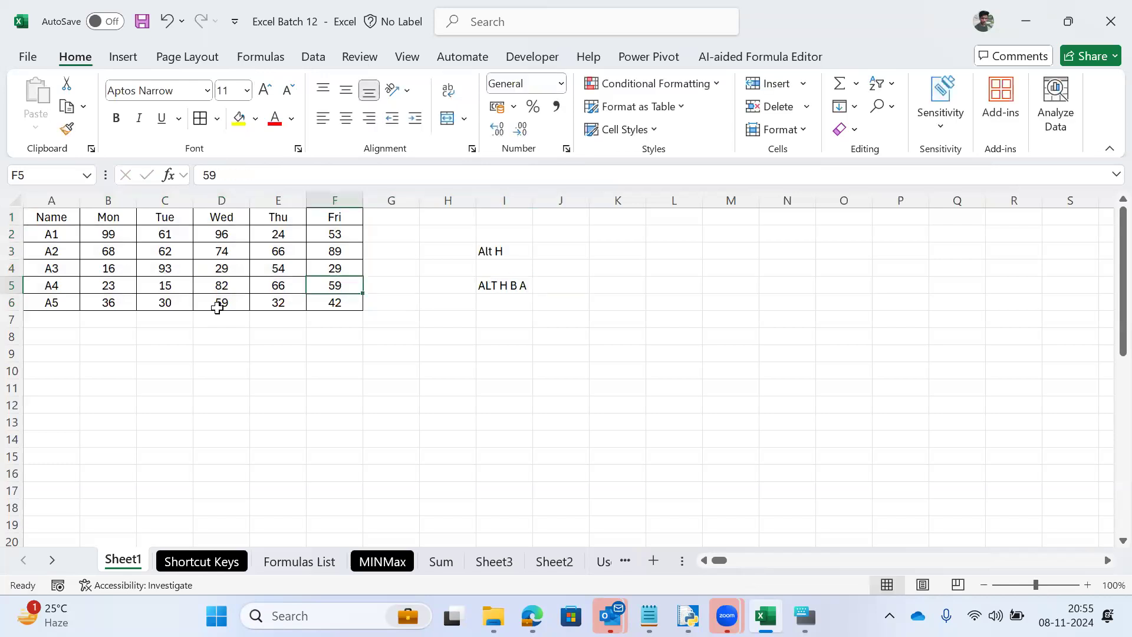
{"action": "key", "text": "ctrl+Left"}
{"action": "key", "text": "Right"}
{"action": "key", "text": "Right"}
{"action": "key", "text": "Down"}
{"action": "key", "text": "ctrl+Home"}
{"action": "key", "text": "ctrl+shift+Right"}
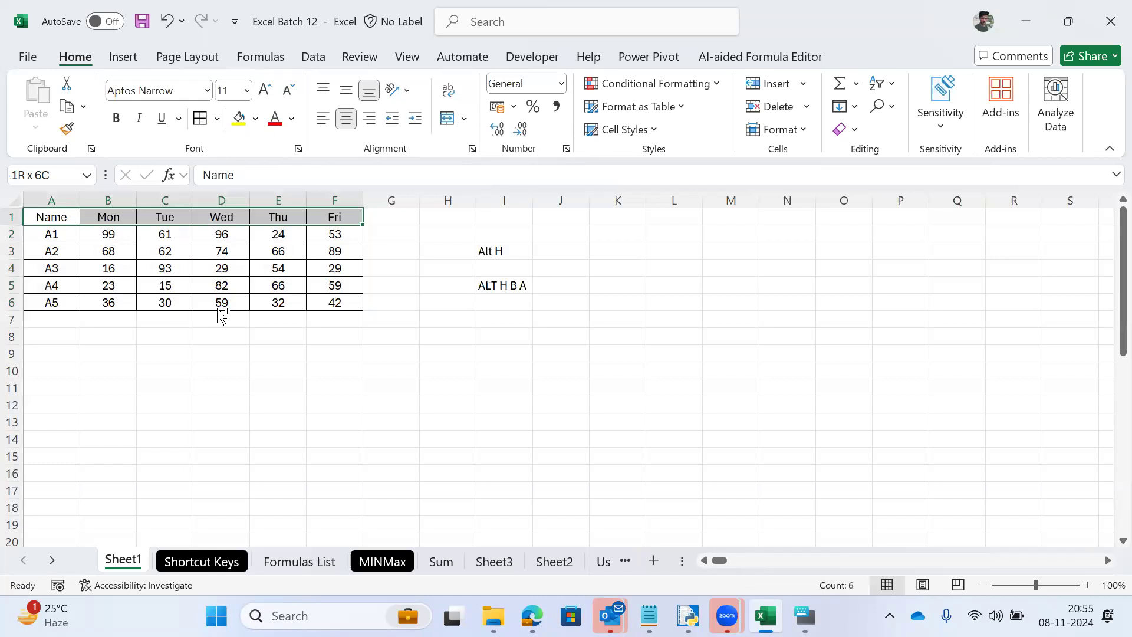
{"action": "key", "text": "ctrl+shift+Down"}
{"action": "key", "text": "alt"}
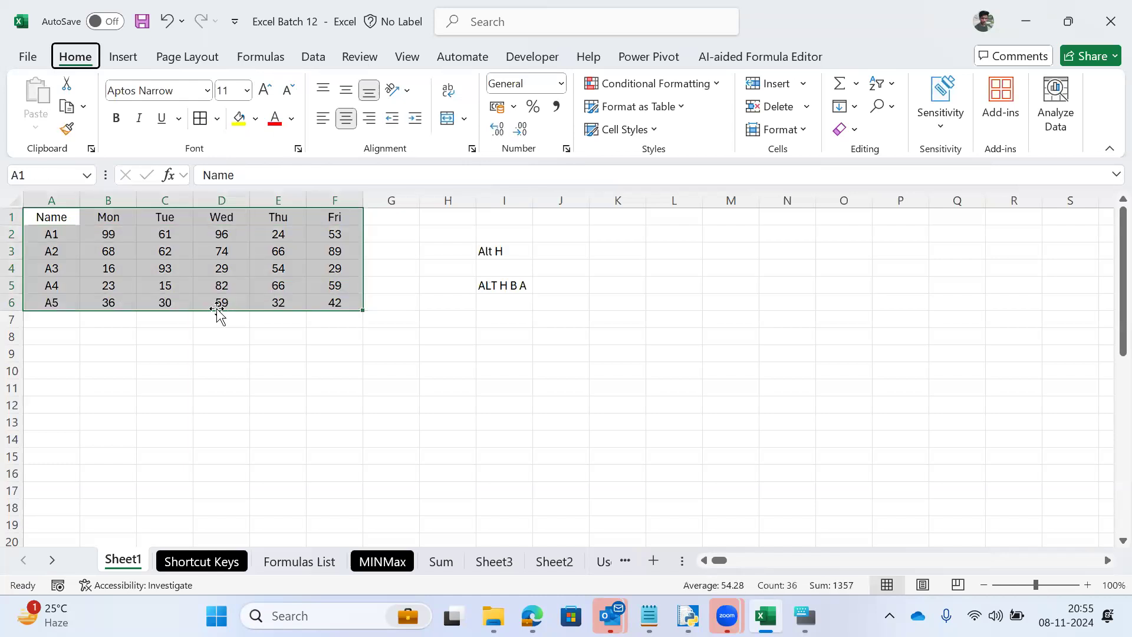
{"action": "key", "text": "h"}
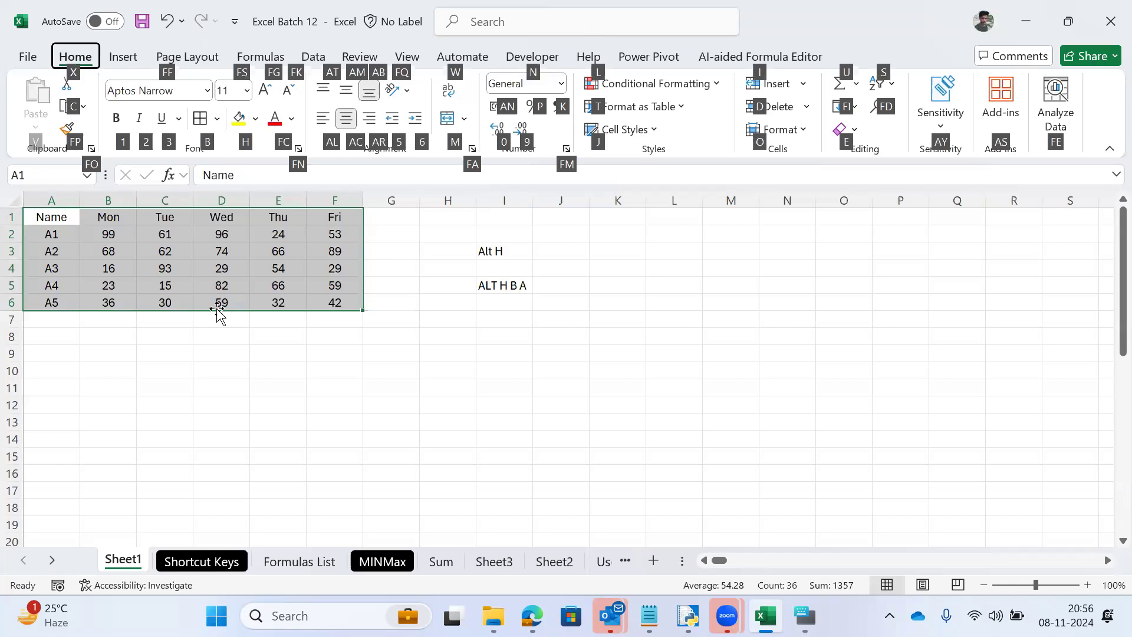
{"action": "key", "text": "b"}
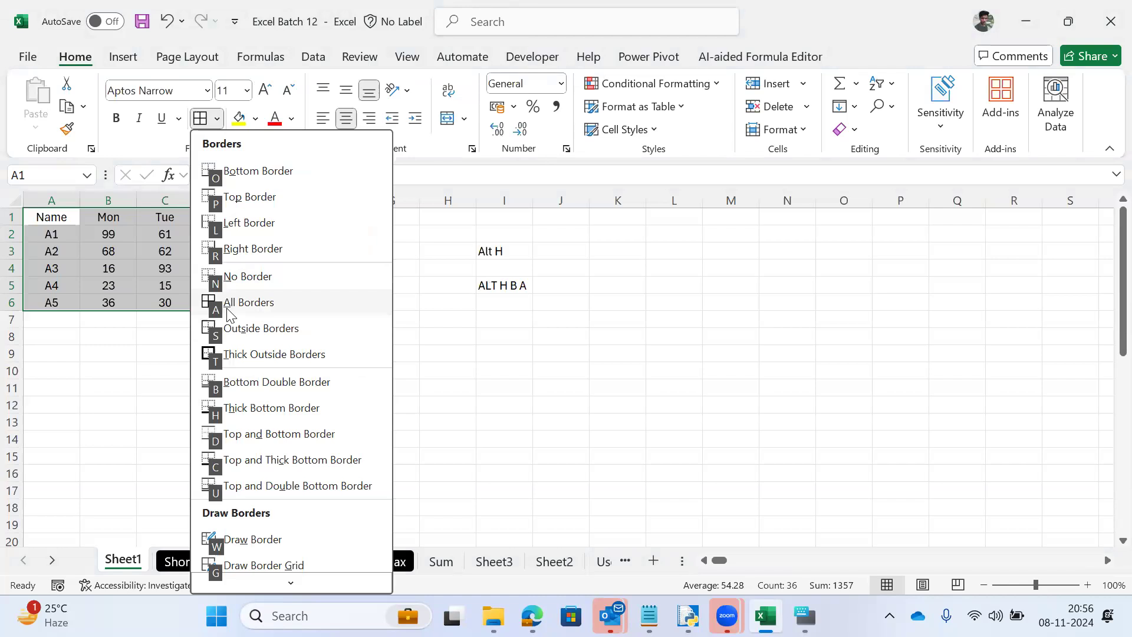
{"action": "key", "text": "a"}
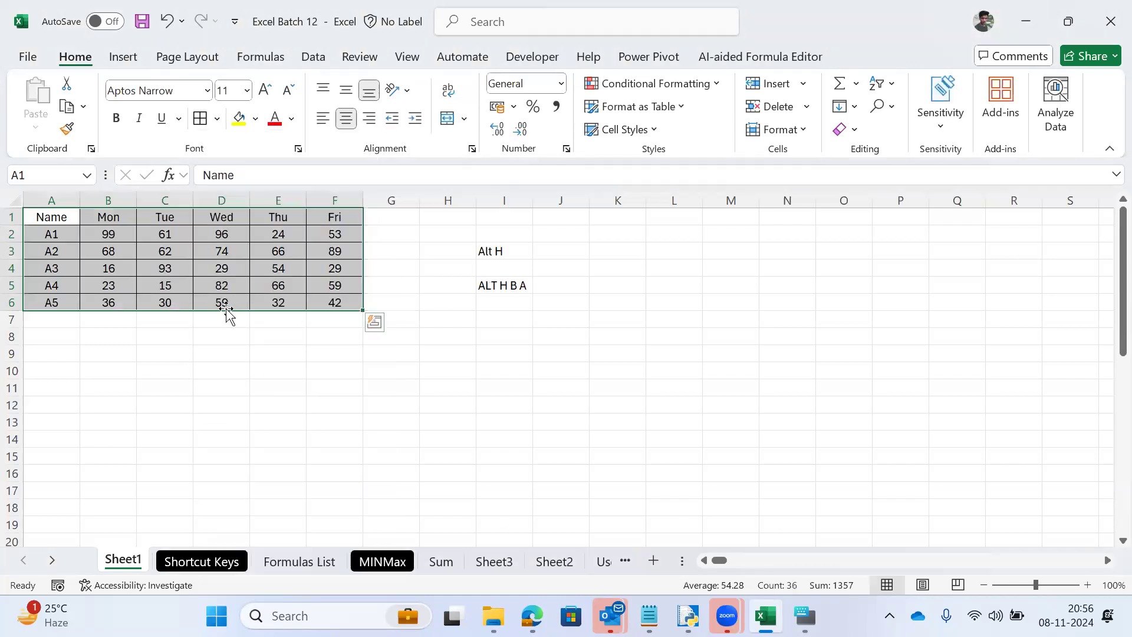
Step: Clear the current selection, return to A1 and reselect the whole weekday table A1:F6
{"action": "key", "text": "Right"}
{"action": "key", "text": "Left"}
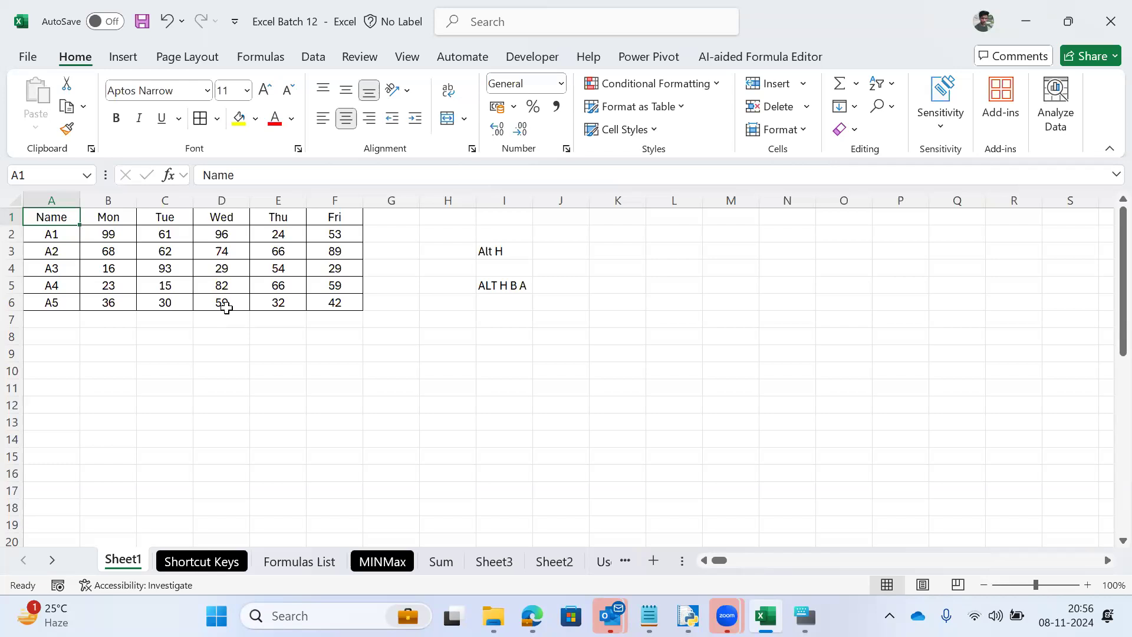
{"action": "key", "text": "ctrl+a"}
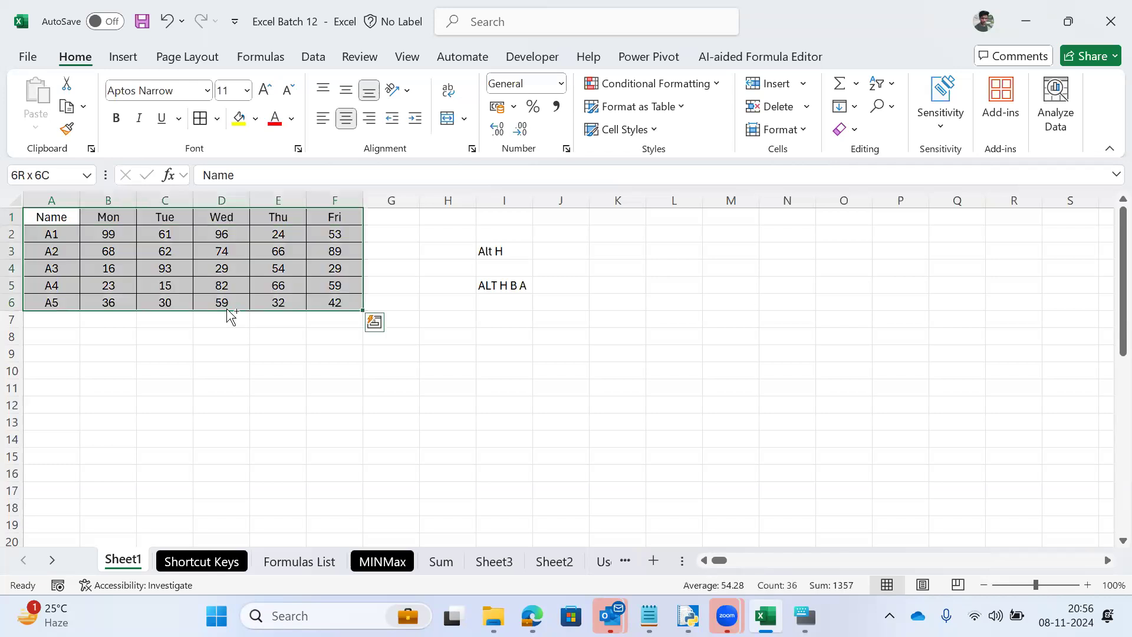
{"action": "key", "text": "ctrl+Page_Down"}
{"action": "key", "text": "ctrl+Page_Up"}
{"action": "key", "text": "Right"}
{"action": "key", "text": "Right"}
{"action": "key", "text": "Right"}
{"action": "key", "text": "Down"}
{"action": "key", "text": "Right"}
{"action": "key", "text": "Down"}
{"action": "key", "text": "Right"}
{"action": "key", "text": "Right"}
{"action": "key", "text": "Down"}
Step: Look through the shortcut list on the Shortcut Keys sheet for the place where the border shortcuts are documented
{"action": "key", "text": "ctrl+Page_Down"}
{"action": "key", "text": "Down"}
{"action": "key", "text": "Down"}
{"action": "key", "text": "Down"}
{"action": "key", "text": "Down"}
{"action": "key", "text": "Down"}
{"action": "key", "text": "Down"}
{"action": "key", "text": "Down"}
{"action": "key", "text": "Down"}
{"action": "key", "text": "Down"}
{"action": "key", "text": "Down"}
{"action": "key", "text": "Down"}
{"action": "key", "text": "Down"}
{"action": "key", "text": "Down"}
{"action": "key", "text": "Down"}
{"action": "key", "text": "Up"}
{"action": "key", "text": "Up"}
{"action": "key", "text": "Up"}
{"action": "key", "text": "Up"}
{"action": "key", "text": "Up"}
{"action": "key", "text": "Up"}
{"action": "key", "text": "Up"}
{"action": "key", "text": "Up"}
{"action": "key", "text": "Up"}
{"action": "key", "text": "Up"}
{"action": "key", "text": "Up"}
{"action": "key", "text": "Up"}
{"action": "key", "text": "Up"}
{"action": "key", "text": "Up"}
{"action": "key", "text": "Up"}
{"action": "key", "text": "Up"}
{"action": "key", "text": "Up"}
{"action": "key", "text": "Up"}
{"action": "key", "text": "Up"}
{"action": "key", "text": "Up"}
{"action": "key", "text": "Down"}
{"action": "key", "text": "Down"}
{"action": "key", "text": "Down"}
{"action": "key", "text": "Down"}
{"action": "key", "text": "Down"}
{"action": "key", "text": "Down"}
{"action": "key", "text": "Down"}
{"action": "key", "text": "Down"}
{"action": "key", "text": "Down"}
{"action": "key", "text": "Down"}
{"action": "key", "text": "Down"}
{"action": "key", "text": "Down"}
{"action": "key", "text": "Down"}
{"action": "key", "text": "Down"}
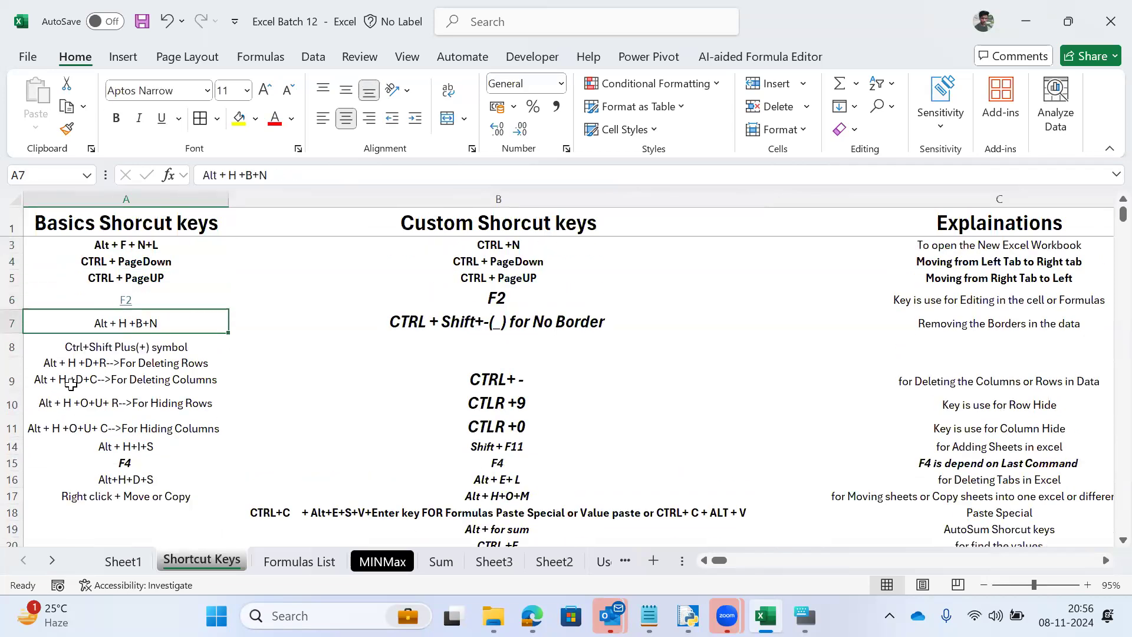
{"action": "key", "text": "Down"}
{"action": "key", "text": "Down"}
{"action": "key", "text": "Down"}
{"action": "key", "text": "Down"}
{"action": "key", "text": "Down"}
{"action": "key", "text": "Down"}
{"action": "key", "text": "Up"}
{"action": "key", "text": "Up"}
{"action": "key", "text": "Up"}
{"action": "key", "text": "Up"}
{"action": "key", "text": "Up"}
{"action": "key", "text": "Up"}
{"action": "key", "text": "Up"}
{"action": "key", "text": "Up"}
{"action": "key", "text": "Up"}
{"action": "key", "text": "Up"}
{"action": "key", "text": "Up"}
{"action": "key", "text": "Up"}
{"action": "key", "text": "Up"}
{"action": "key", "text": "Up"}
{"action": "key", "text": "Up"}
{"action": "key", "text": "Up"}
{"action": "key", "text": "Up"}
{"action": "key", "text": "Up"}
{"action": "key", "text": "Up"}
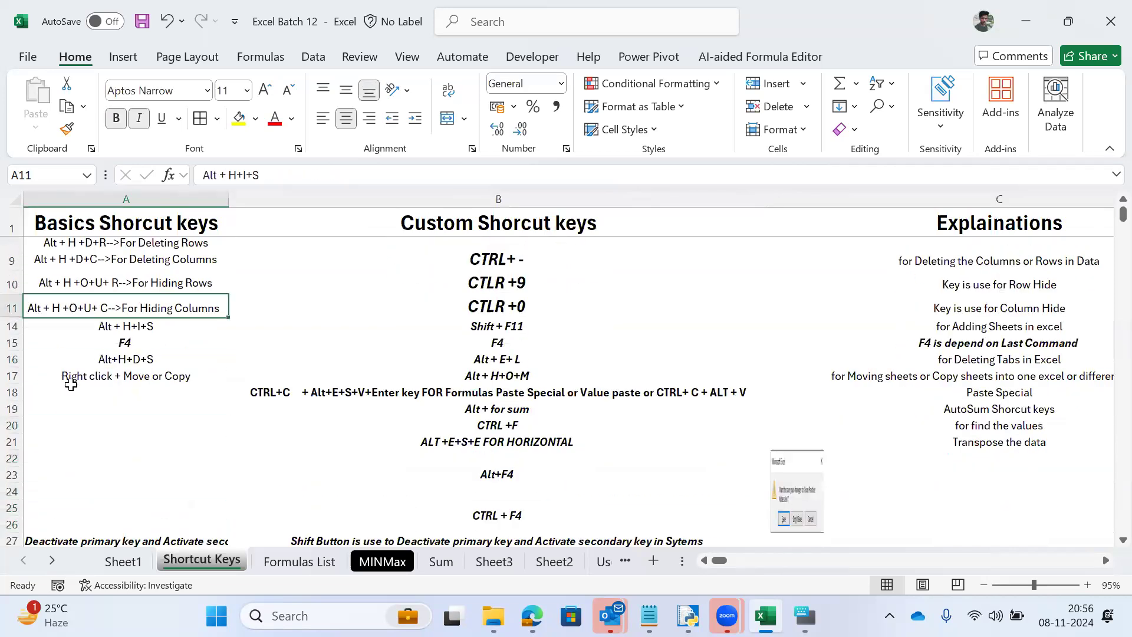
{"action": "key", "text": "Down"}
{"action": "key", "text": "Down"}
{"action": "key", "text": "Down"}
{"action": "key", "text": "Down"}
{"action": "key", "text": "Down"}
{"action": "key", "text": "Up"}
{"action": "key", "text": "Up"}
{"action": "key", "text": "Down"}
{"action": "key", "text": "Up"}
{"action": "key", "text": "shift+space"}
{"action": "key", "text": "ctrl+shift+minus"}
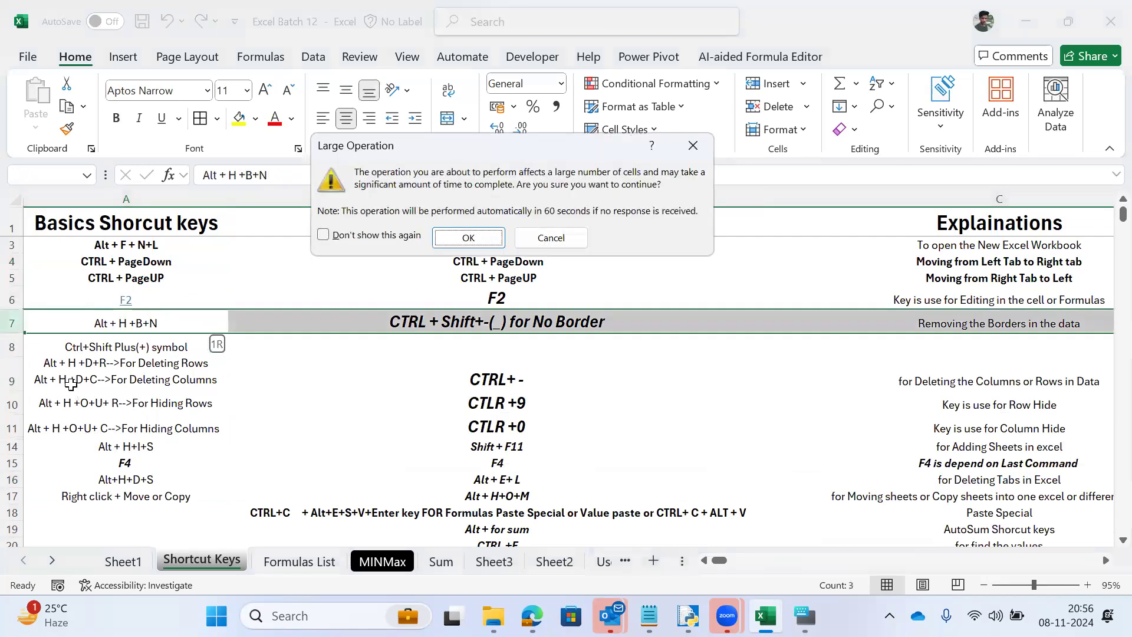
{"action": "key", "text": "Return"}
{"action": "key", "text": "shift+space"}
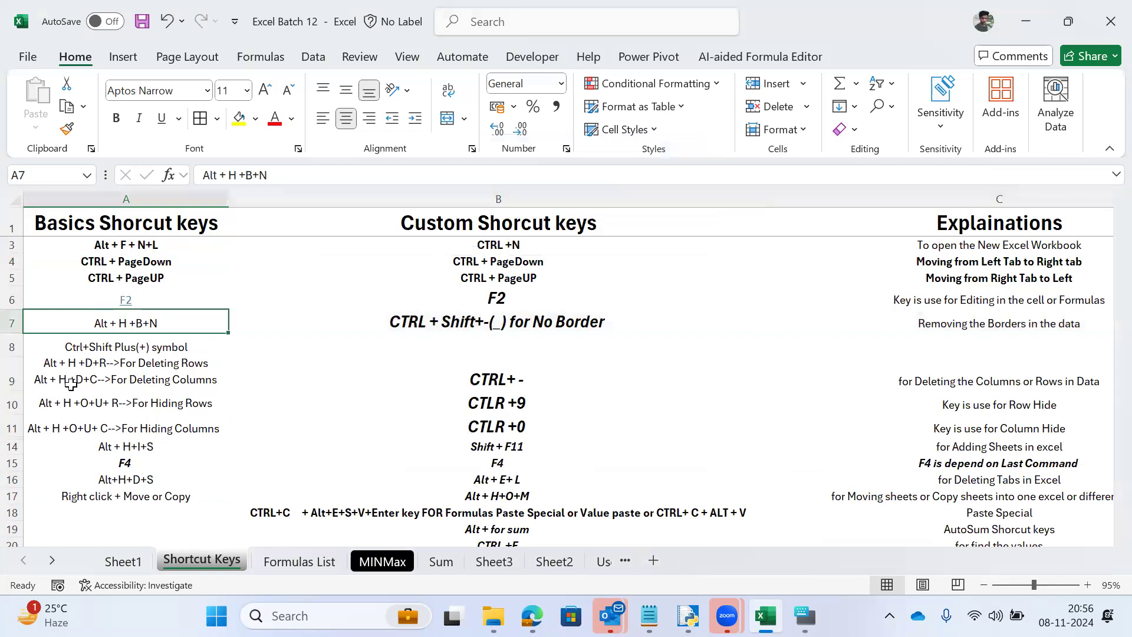
Step: Compare the border shortcut note in I5 of Sheet1 with the list on the Shortcut Keys sheet
{"action": "key", "text": "ctrl+Page_Up"}
{"action": "key", "text": "Right"}
{"action": "key", "text": "Right"}
{"action": "key", "text": "Down"}
{"action": "key", "text": "Right"}
{"action": "key", "text": "Left"}
{"action": "key", "text": "ctrl+Page_Down"}
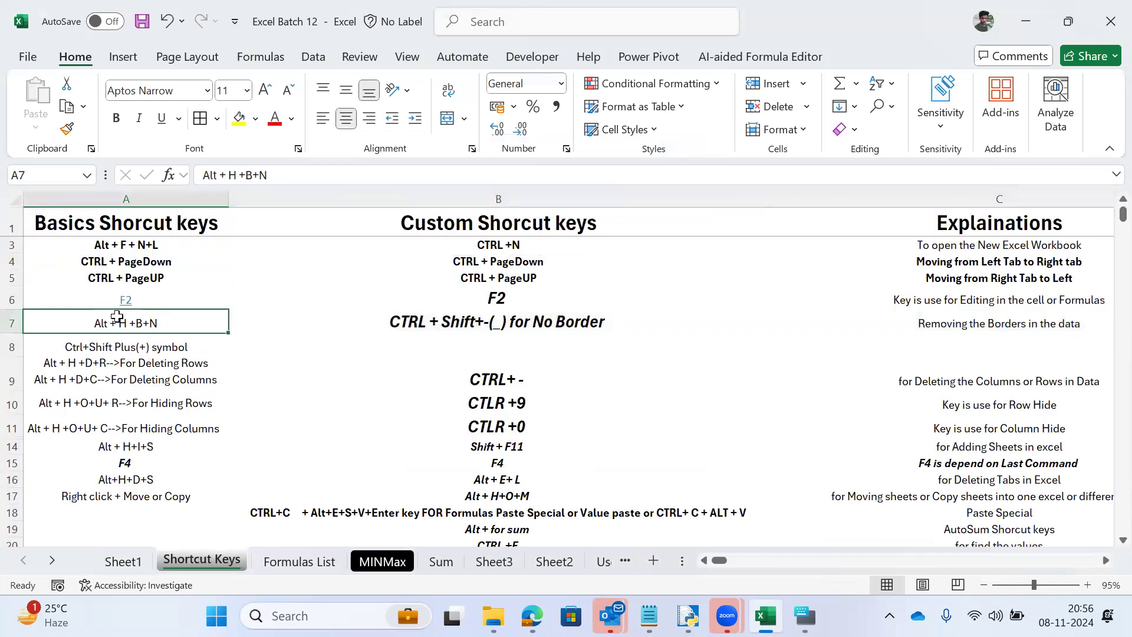
{"action": "key", "text": "ctrl+Page_Up"}
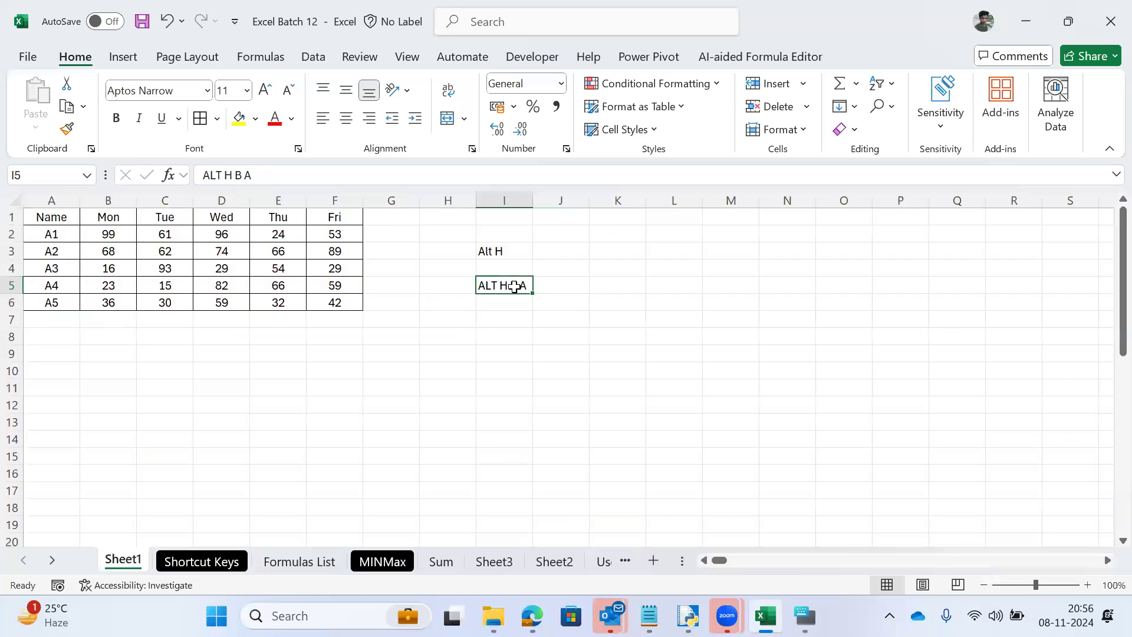
Step: Insert a blank row 7 on the Shortcut Keys sheet, directly above the Alt + H +B+N entry
{"action": "key", "text": "ctrl+Page_Down"}
{"action": "key", "text": "ctrl+shift+Right"}
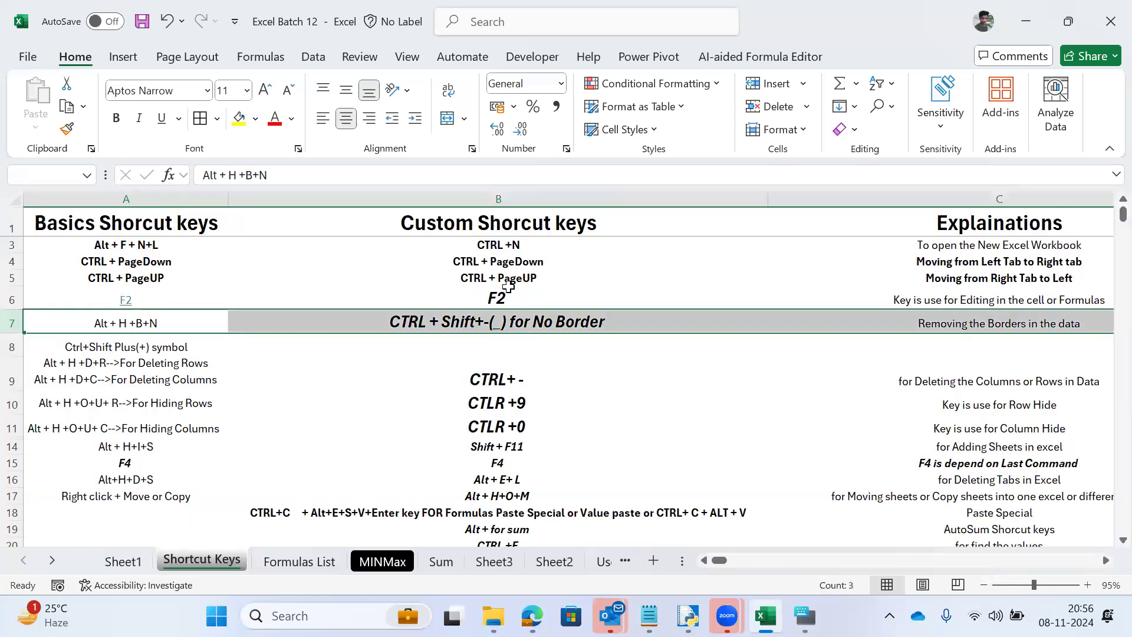
{"action": "key", "text": "ctrl+shift+minus"}
{"action": "key", "text": "Left"}
{"action": "key", "text": "Return"}
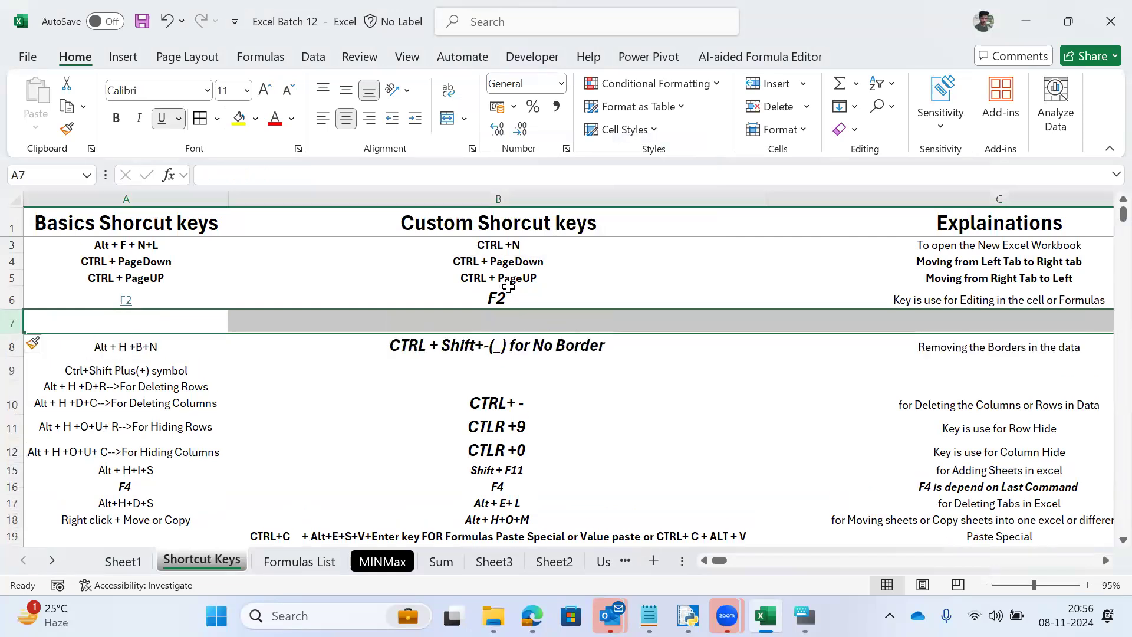
Step: Copy the note ALT H B A from I5 of Sheet1 into A7 of Shortcut Keys and center it
{"action": "key", "text": "Down"}
{"action": "key", "text": "ctrl+Page_Up"}
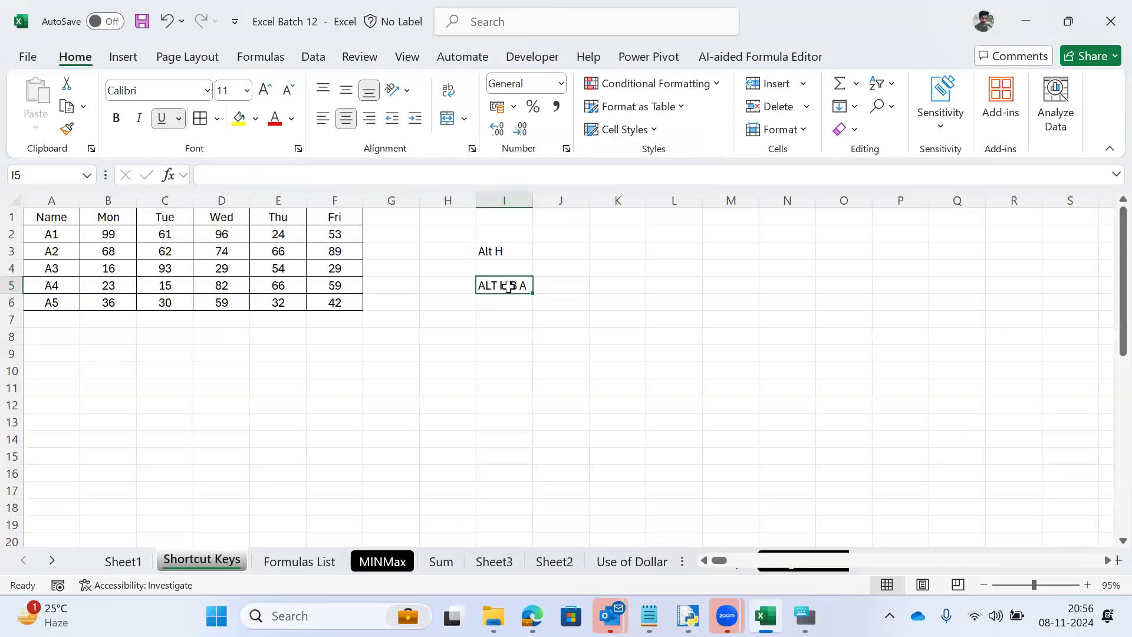
{"action": "key", "text": "ctrl+c"}
{"action": "key", "text": "ctrl+Page_Down"}
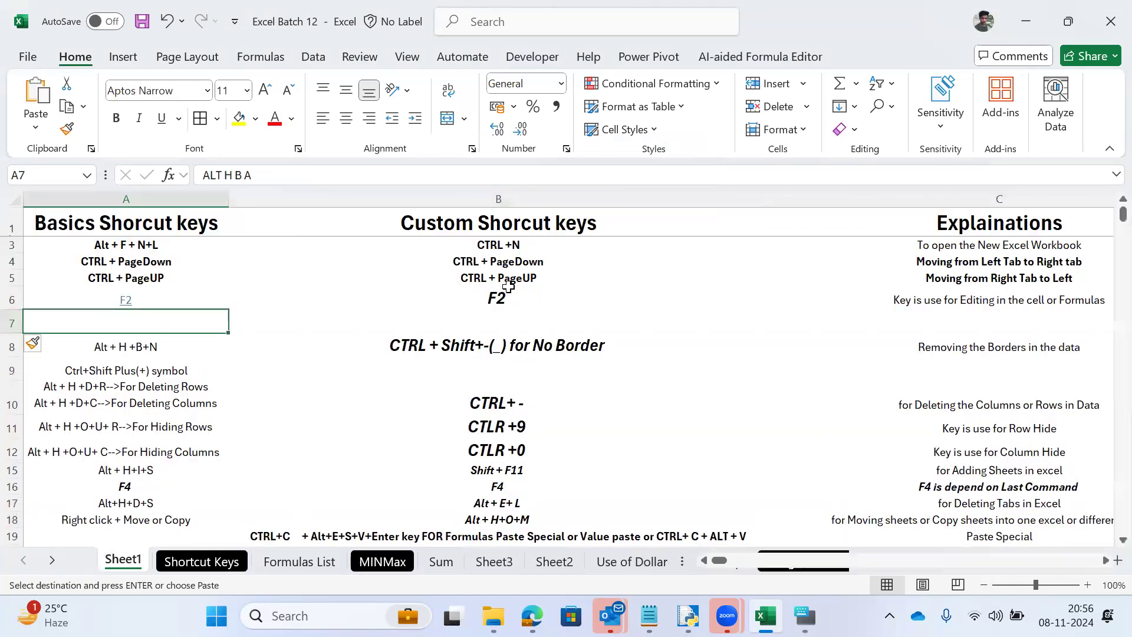
{"action": "key", "text": "alt"}
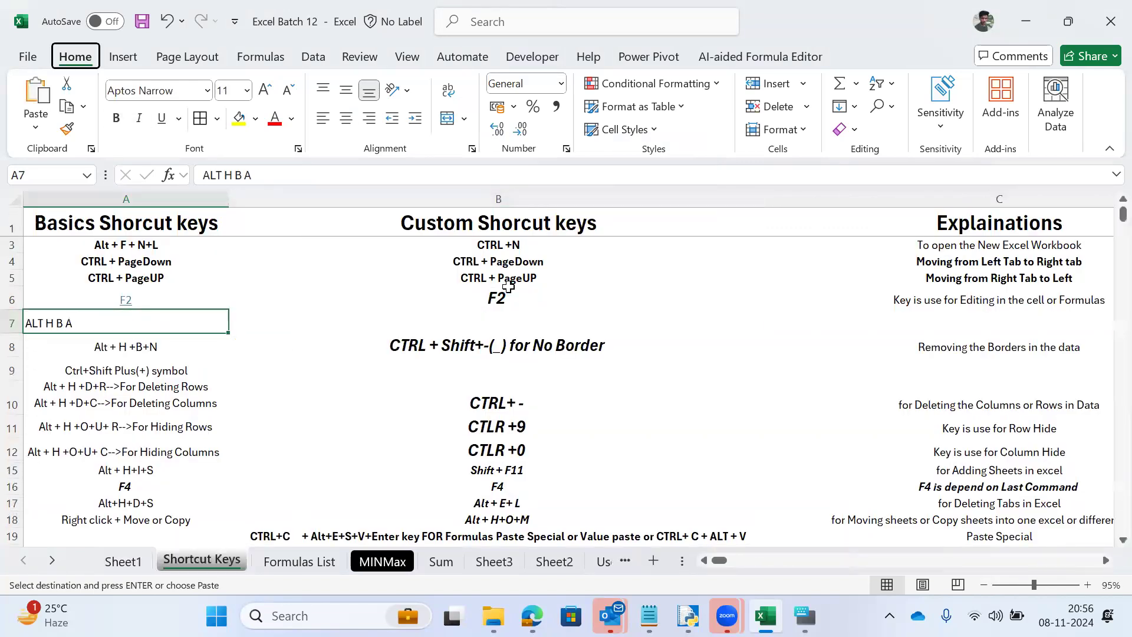
{"action": "key", "text": "h"}
{"action": "key", "text": "a"}
{"action": "key", "text": "c"}
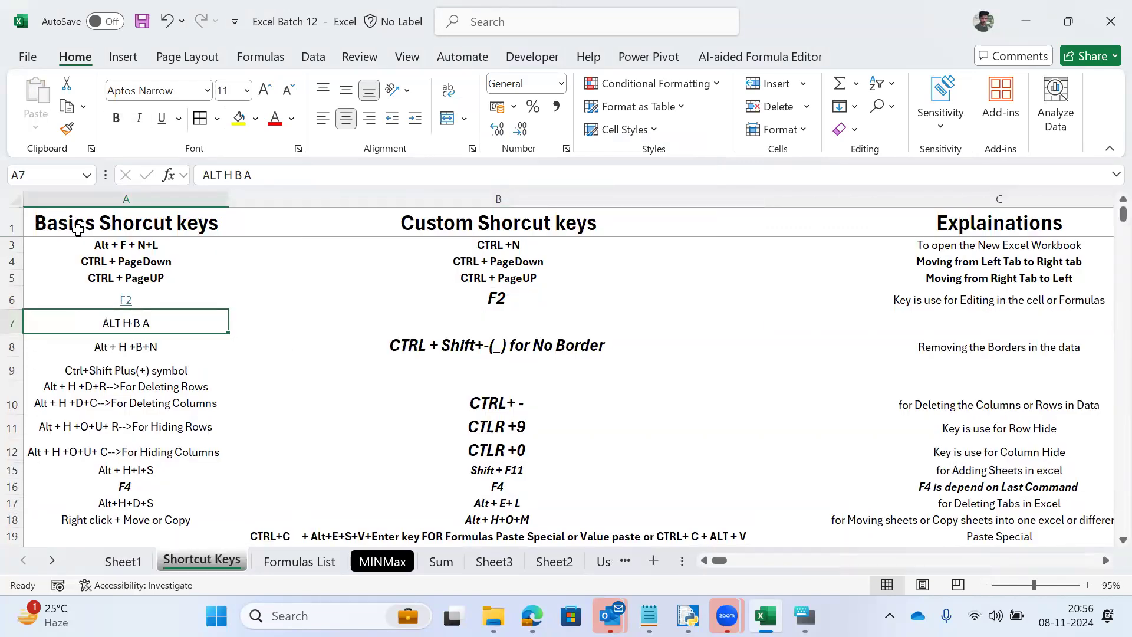
Step: Copy the Alt + H +B+N entry from A8 over A7 and change it to Alt + H +B+A
{"action": "left_click", "coordinate": [139, 348]}
{"action": "key", "text": "ctrl+c"}
{"action": "key", "text": "Up"}
{"action": "key", "text": "ctrl+v"}
{"action": "key", "text": "F2"}
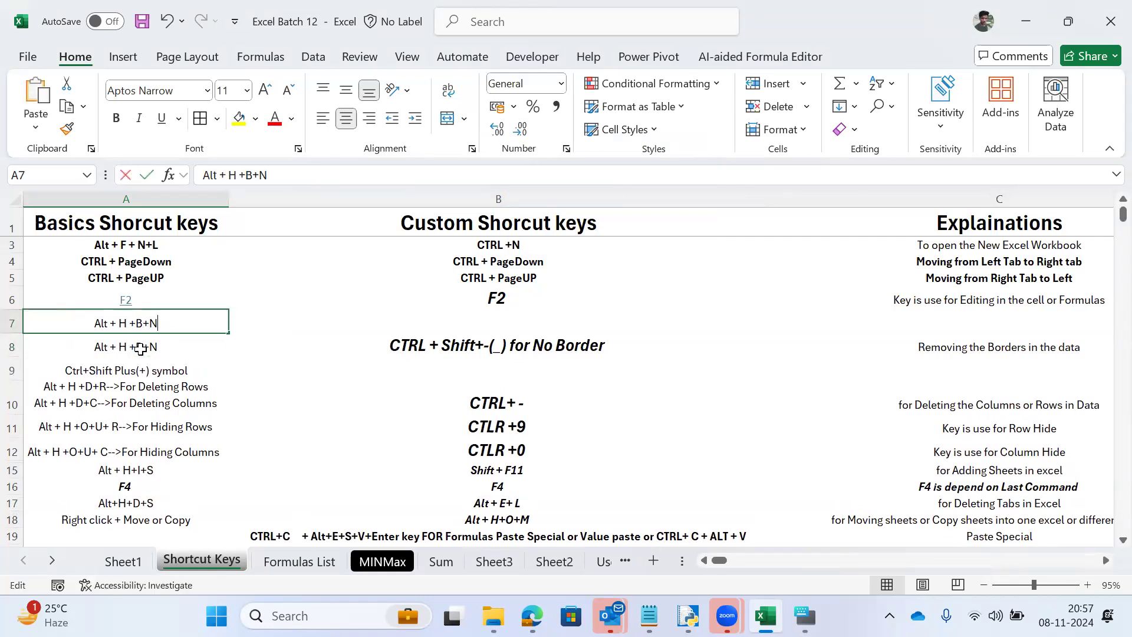
{"action": "key", "text": "BackSpace"}
{"action": "type", "text": "A"}
{"action": "key", "text": "Tab"}
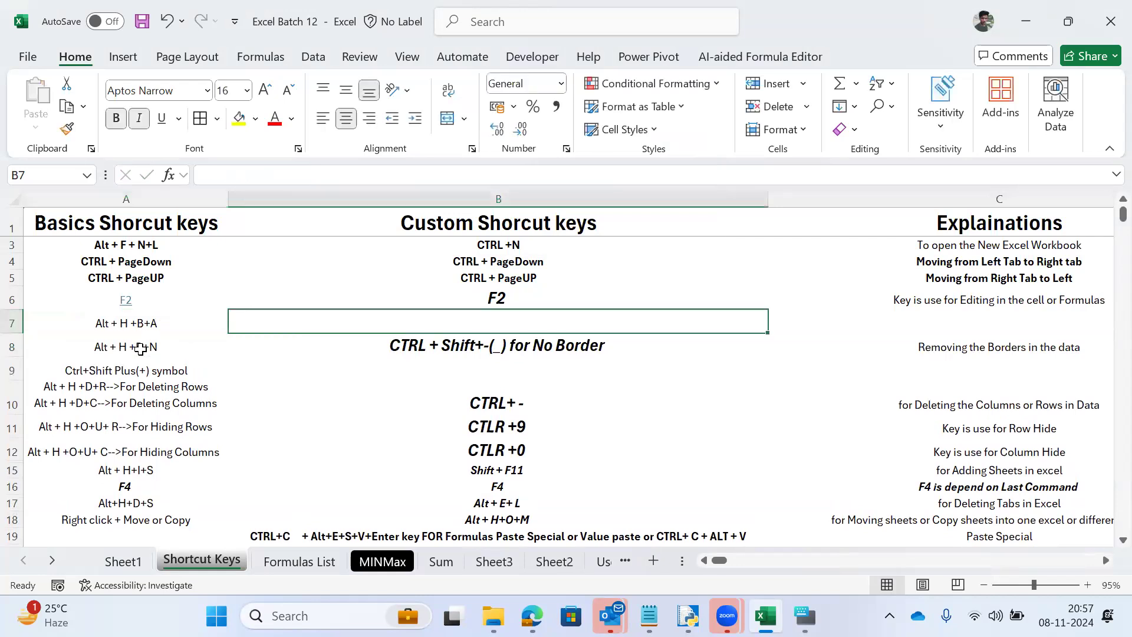
Step: Enter the explanation "Adding the borders" in C7 for the new shortcut
{"action": "key", "text": "Tab"}
{"action": "type", "text": "Add"}
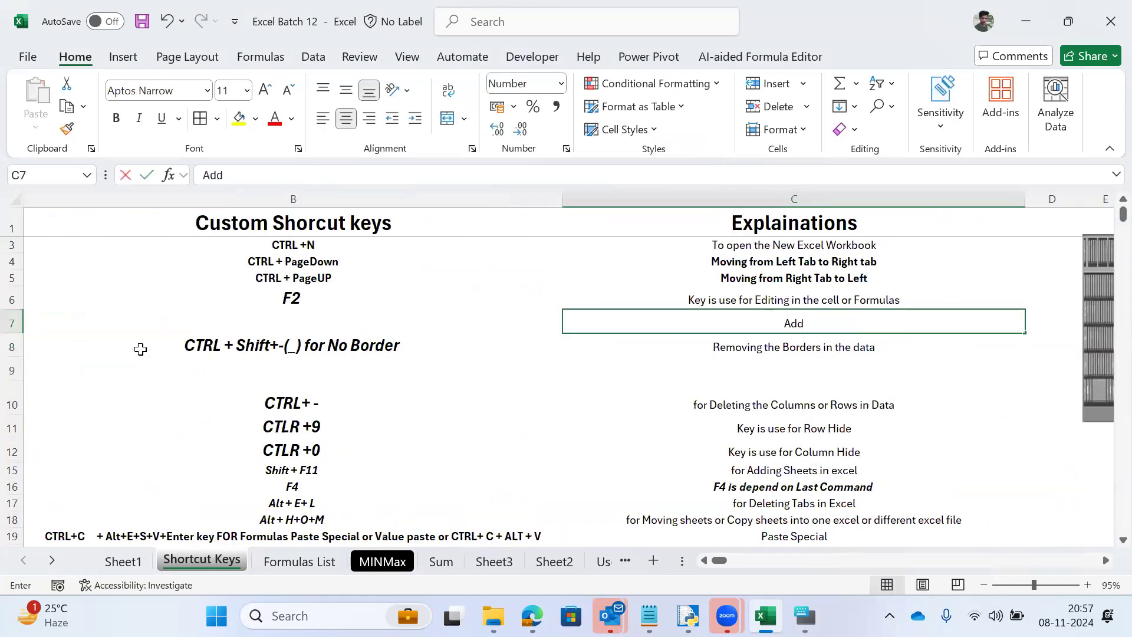
{"action": "type", "text": " the"}
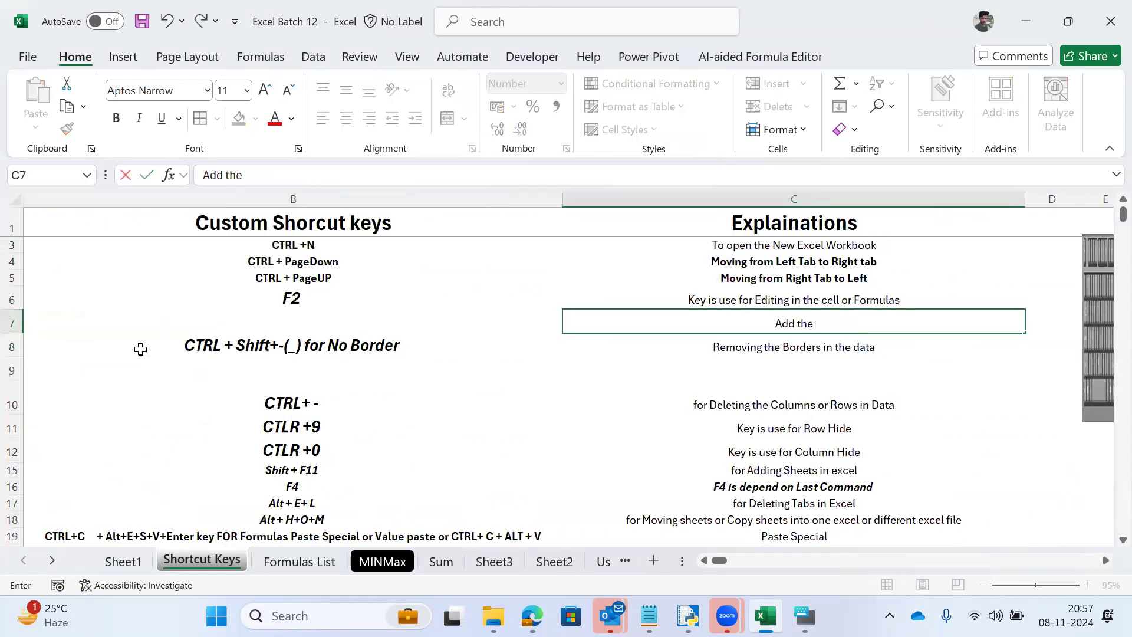
{"action": "type", "text": " borders"}
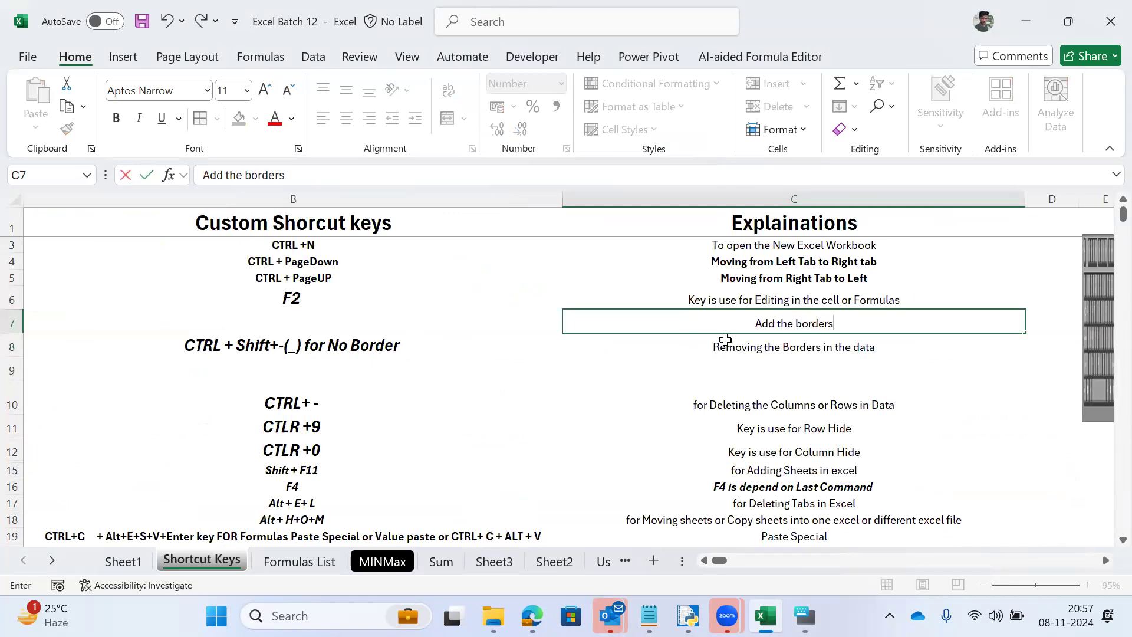
{"action": "left_click", "coordinate": [787, 323]}
{"action": "type", "text": "ing"}
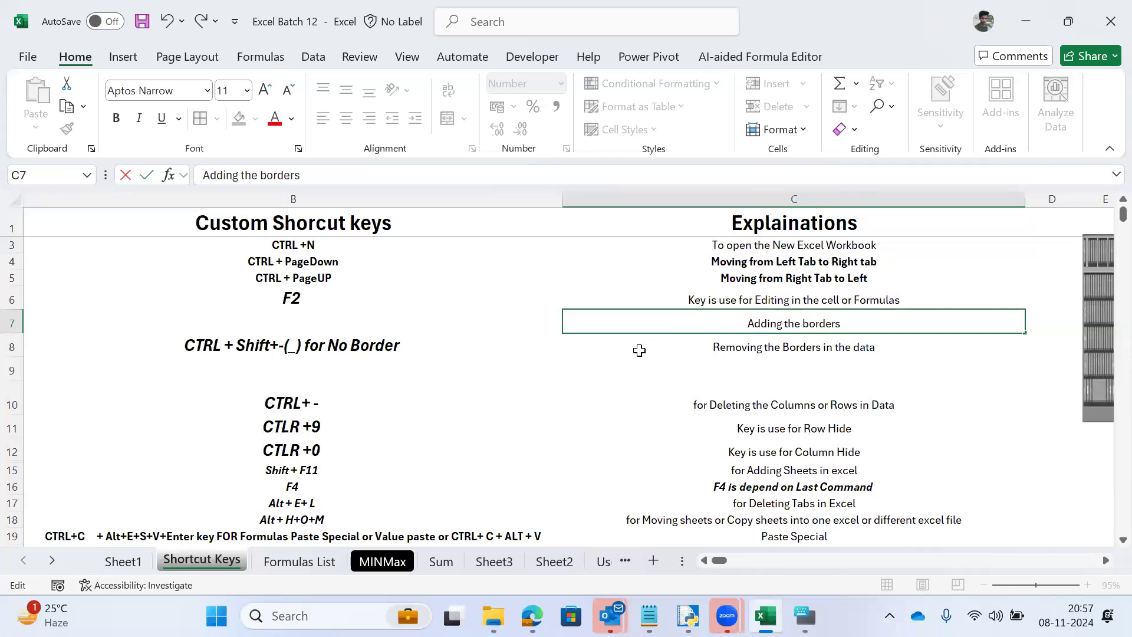
{"action": "key", "text": "Return"}
Step: Copy the Alt + H +B+A entry from A7 into the Custom Shortcut keys column at B7
{"action": "left_click", "coordinate": [413, 311]}
{"action": "key", "text": "Left"}
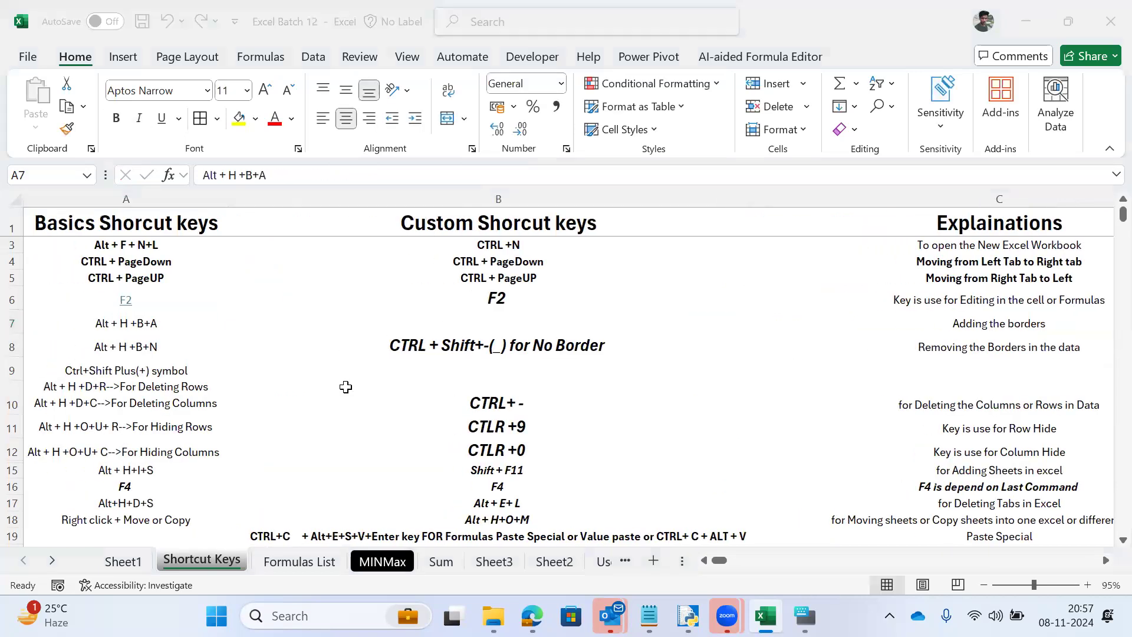
{"action": "left_click", "coordinate": [99, 319]}
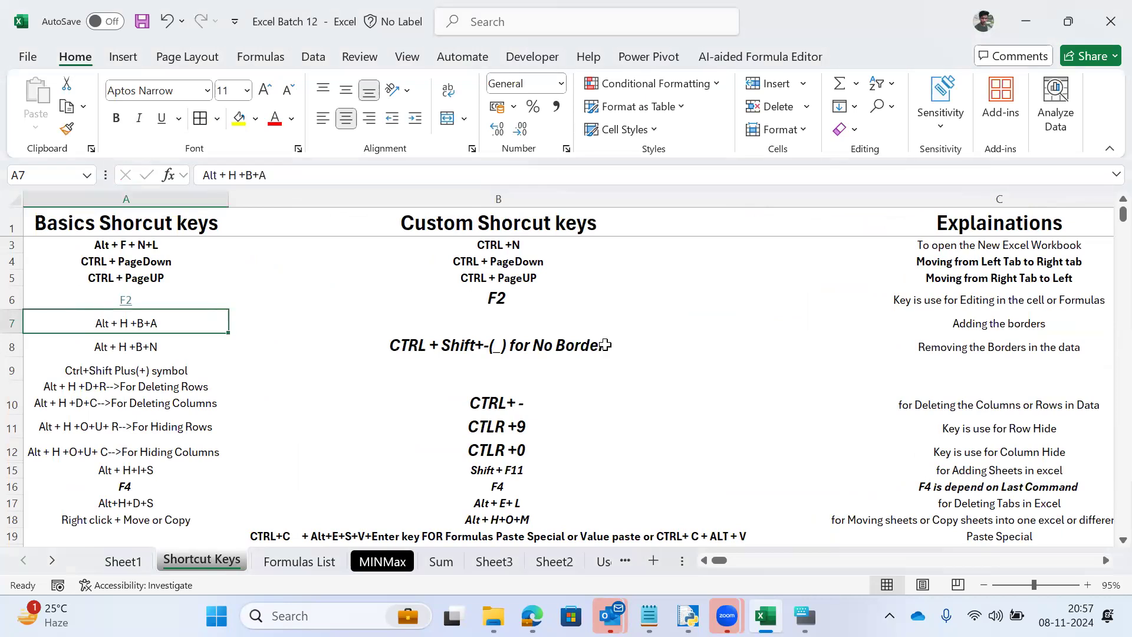
{"action": "left_click", "coordinate": [406, 319]}
{"action": "key", "text": "Left"}
{"action": "key", "text": "ctrl+c"}
{"action": "left_click", "coordinate": [407, 319]}
{"action": "key", "text": "ctrl+v"}
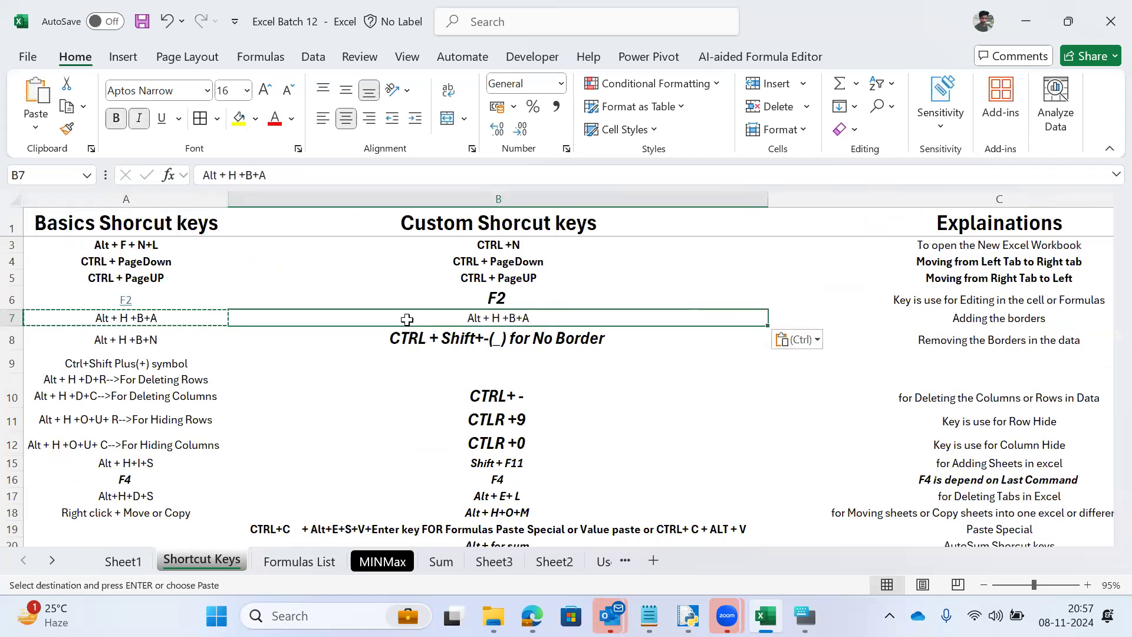
Step: Select the weekday table A1:F6 on Sheet1, remove all its borders and return to A1
{"action": "key", "text": "ctrl+Page_Up"}
{"action": "key", "text": "ctrl+Home"}
{"action": "key", "text": "ctrl+a"}
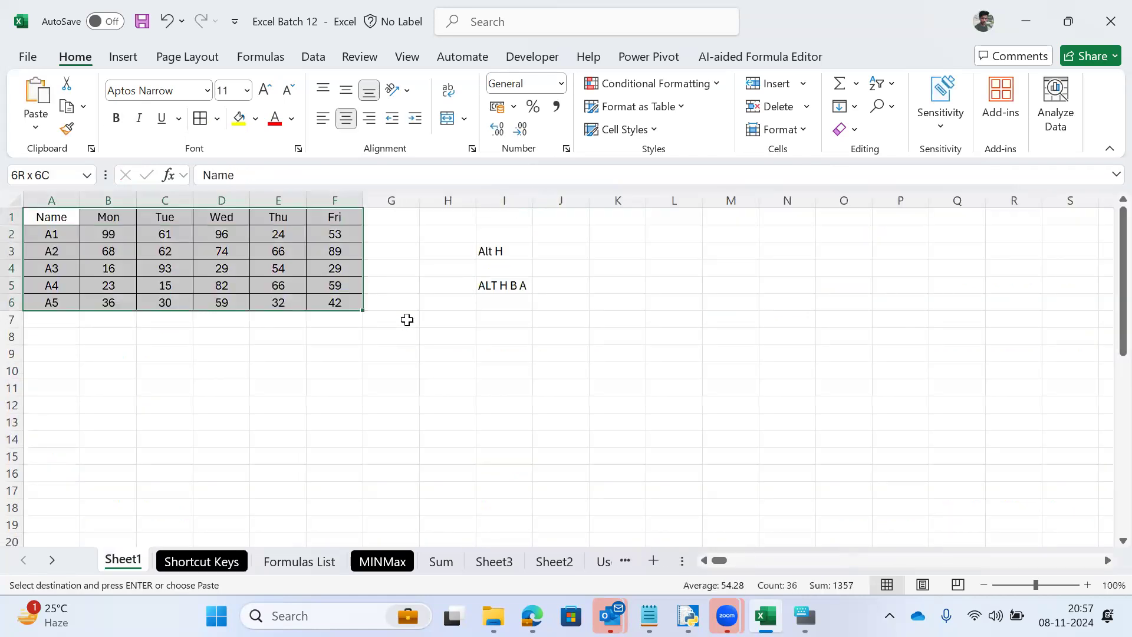
{"action": "key", "text": "Escape"}
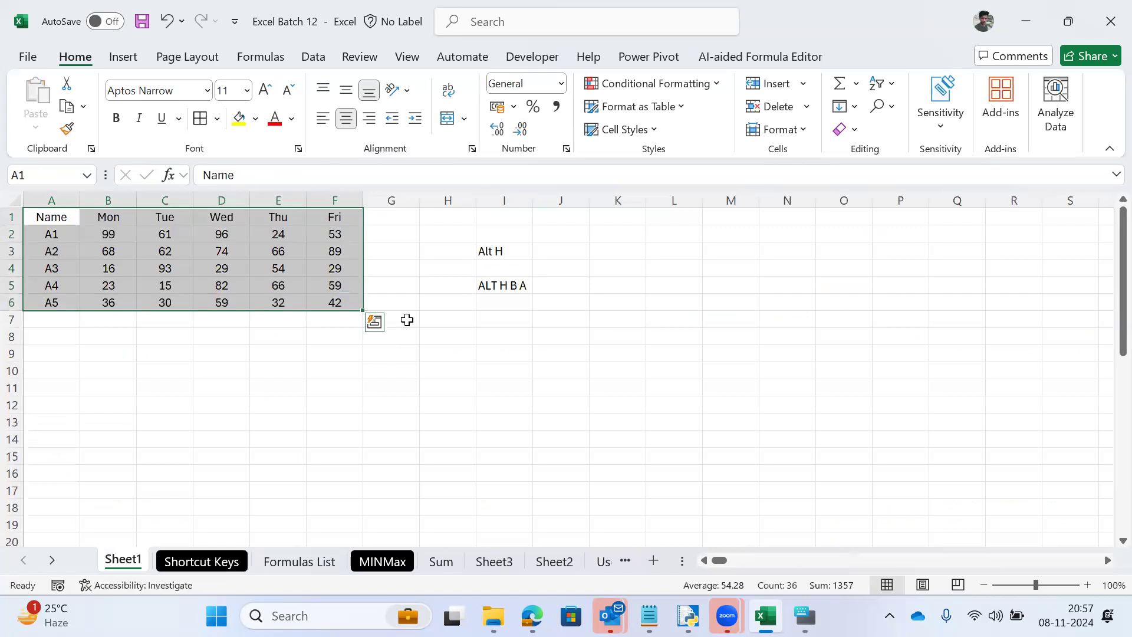
{"action": "key", "text": "ctrl+Home"}
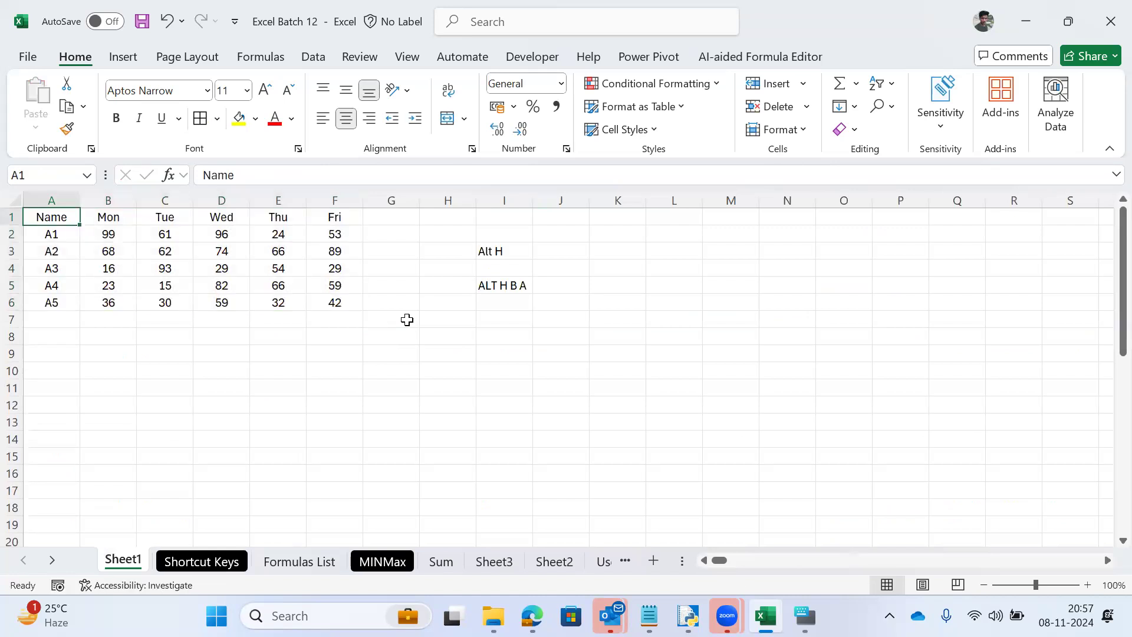
Step: Extend the selection from A1 across and down to F6 and apply All Borders to the table
{"action": "key", "text": "ctrl+shift+Right"}
{"action": "key", "text": "ctrl+shift+Down"}
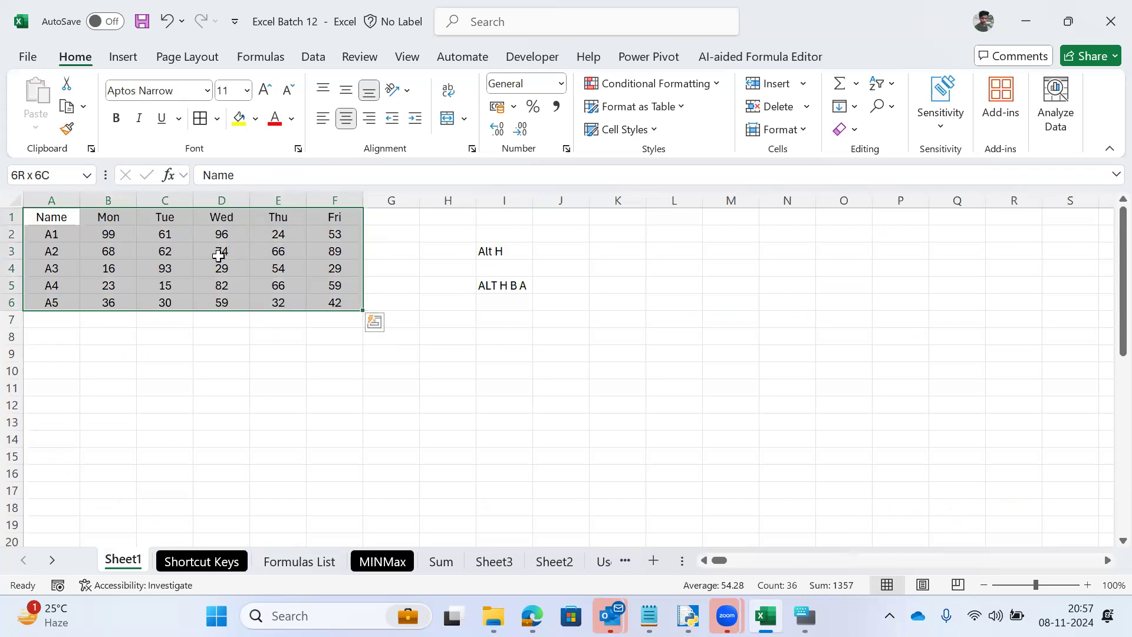
{"action": "key", "text": "alt"}
{"action": "key", "text": "h"}
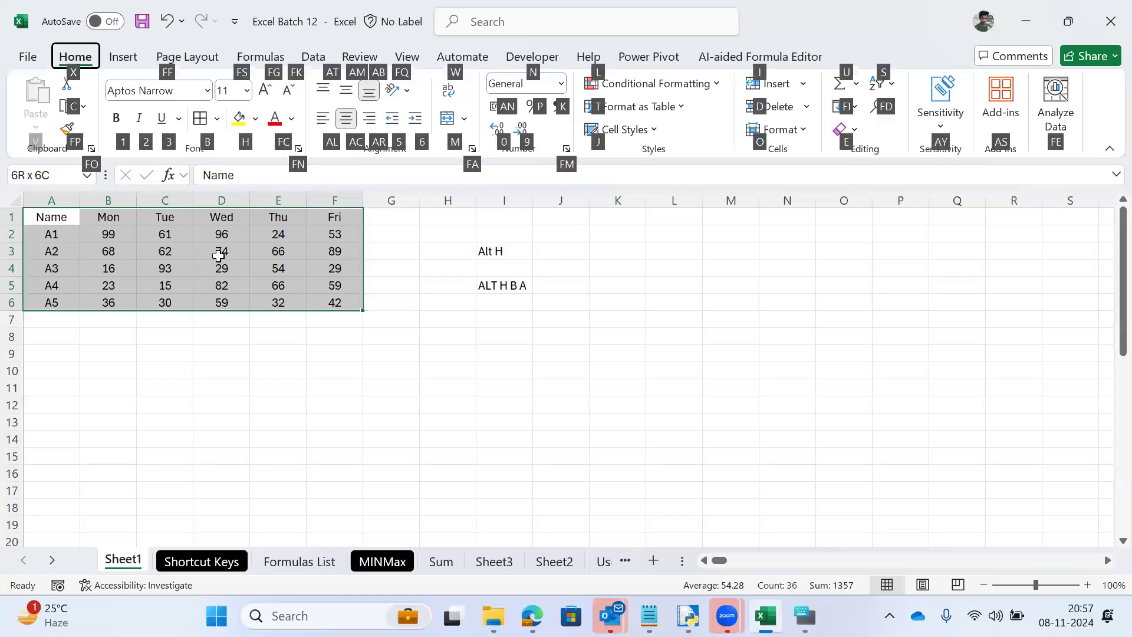
{"action": "key", "text": "b"}
{"action": "key", "text": "a"}
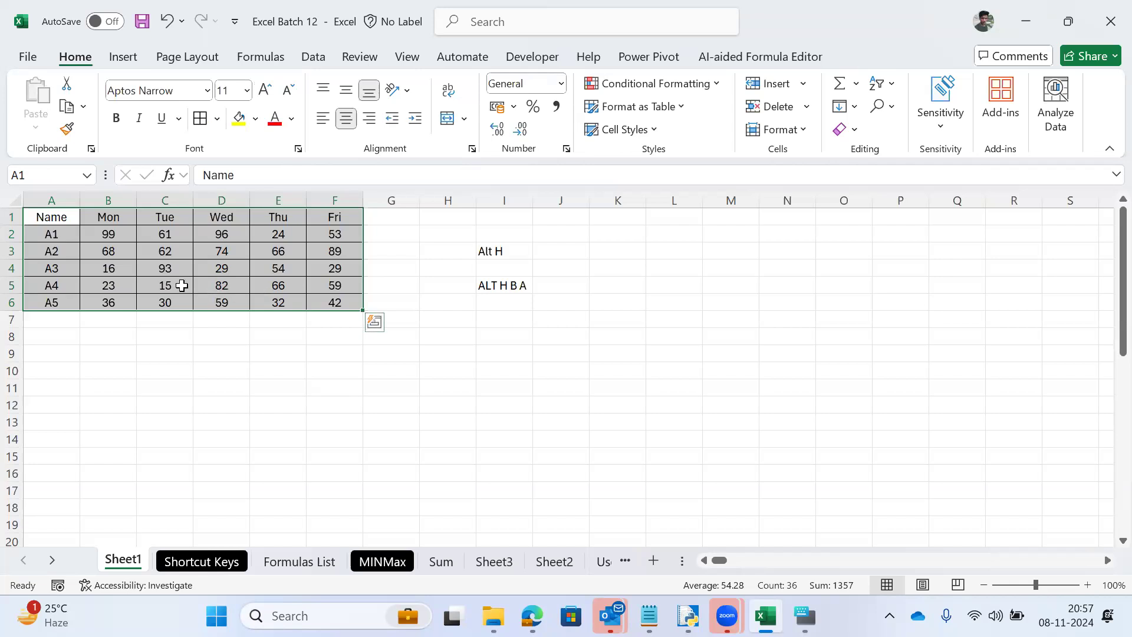
Step: Copy the Alt + H +B+N entry from A8 of the Shortcut Keys sheet into I6 on Sheet1
{"action": "left_click", "coordinate": [179, 285]}
{"action": "key", "text": "ctrl+Page_Down"}
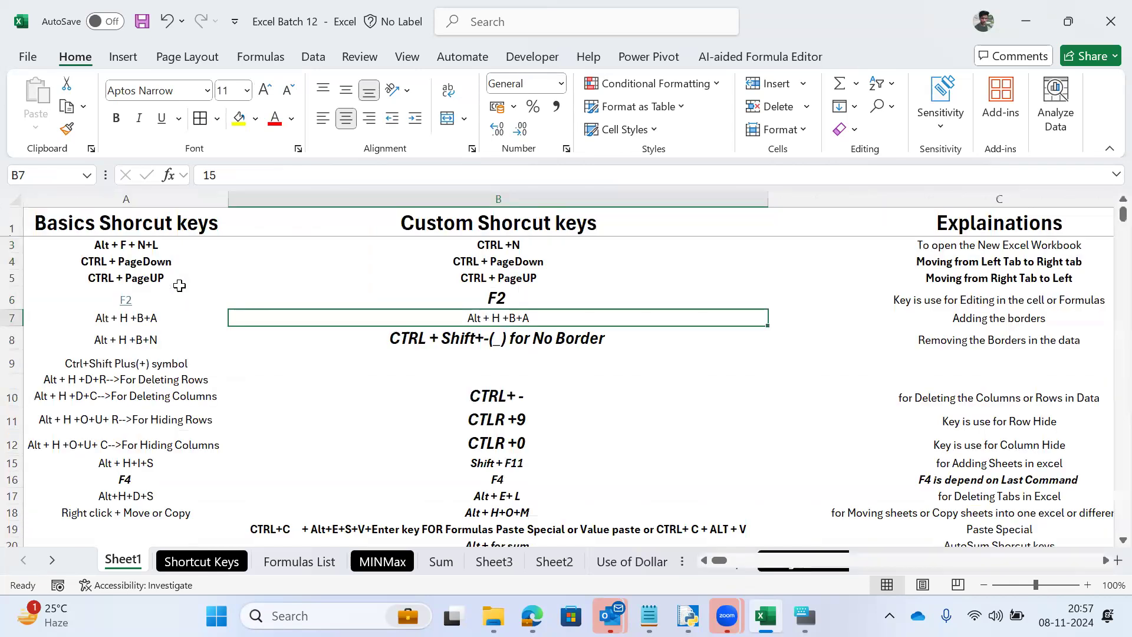
{"action": "key", "text": "Left"}
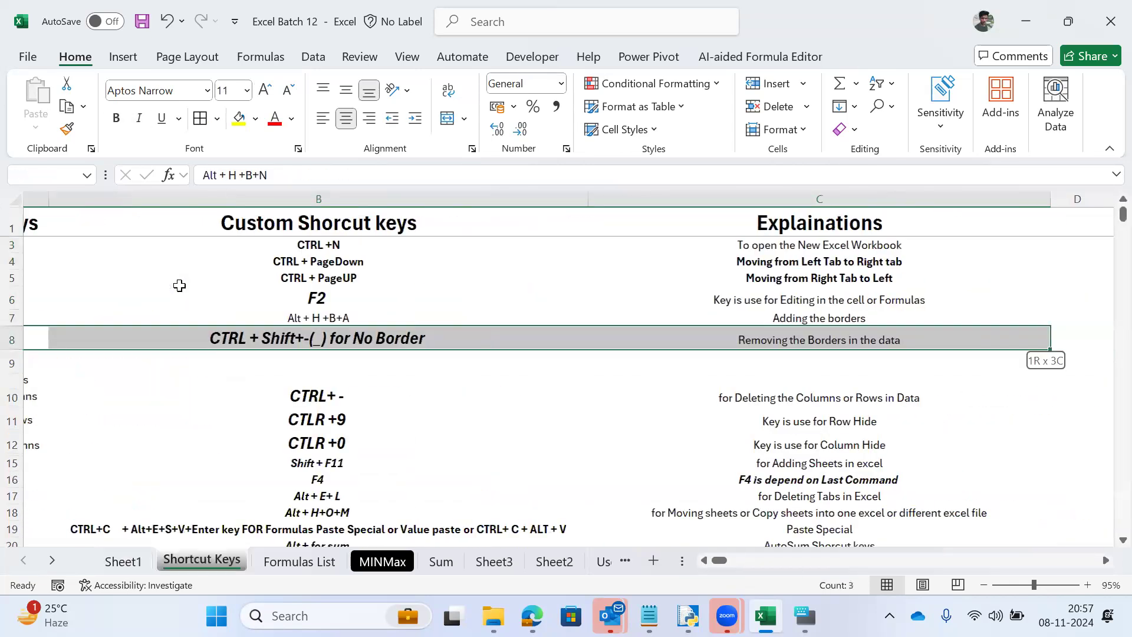
{"action": "key", "text": "ctrl+Page_Up"}
{"action": "key", "text": "Right"}
{"action": "key", "text": "Down"}
{"action": "key", "text": "Right"}
{"action": "key", "text": "Right"}
{"action": "key", "text": "Right"}
{"action": "key", "text": "Right"}
{"action": "key", "text": "Right"}
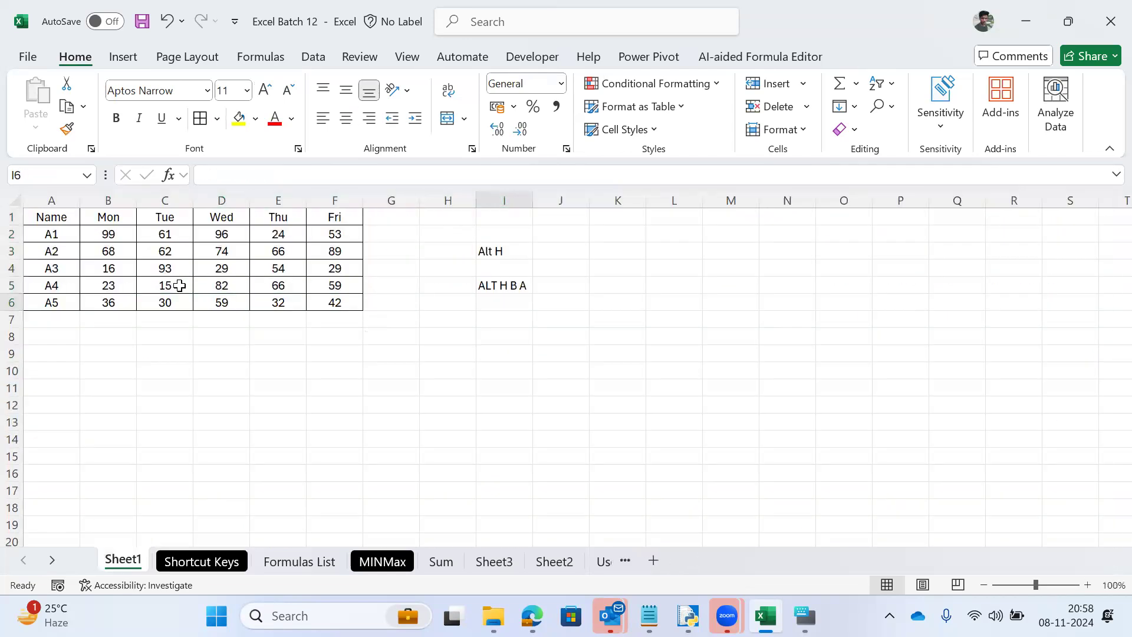
{"action": "key", "text": "ctrl+Page_Down"}
{"action": "key", "text": "ctrl+c"}
{"action": "key", "text": "ctrl+Page_Up"}
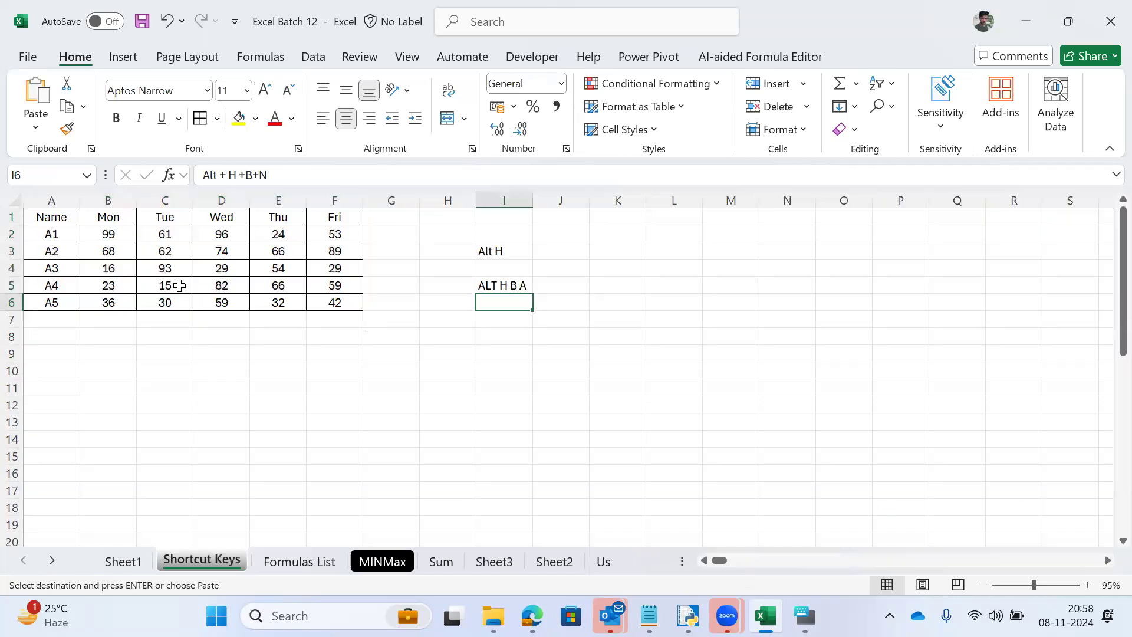
{"action": "key", "text": "ctrl+v"}
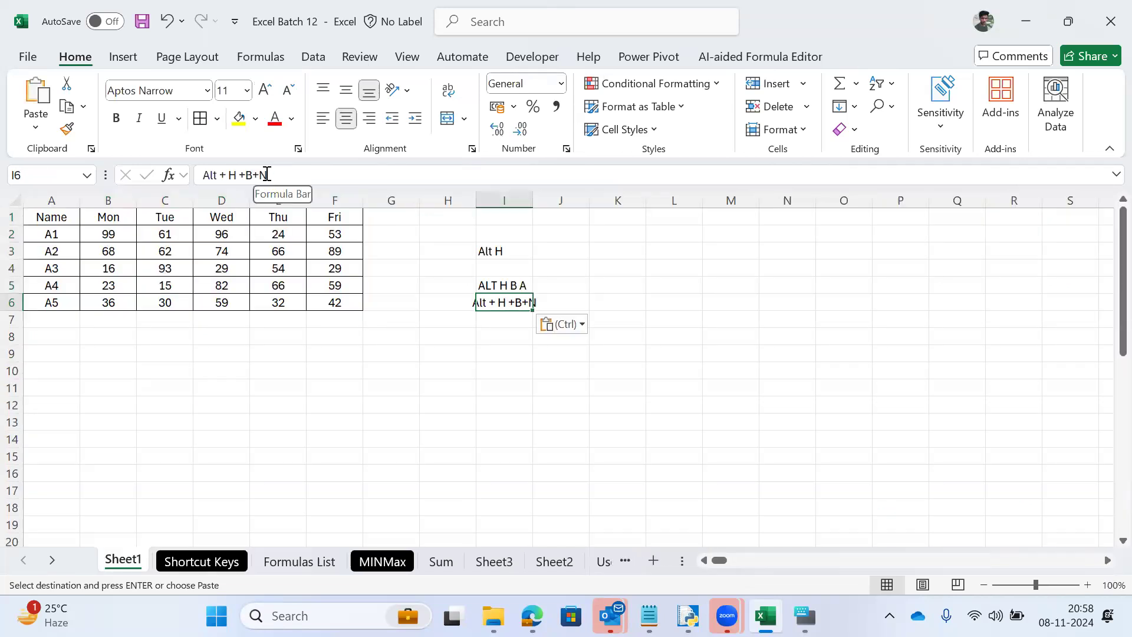
{"action": "left_click", "coordinate": [267, 174]}
{"action": "key", "text": "Escape"}
Step: Select the weekday table on Sheet1 from A1, apply No Border to it and undo the border removal
{"action": "key", "text": "ctrl+Home"}
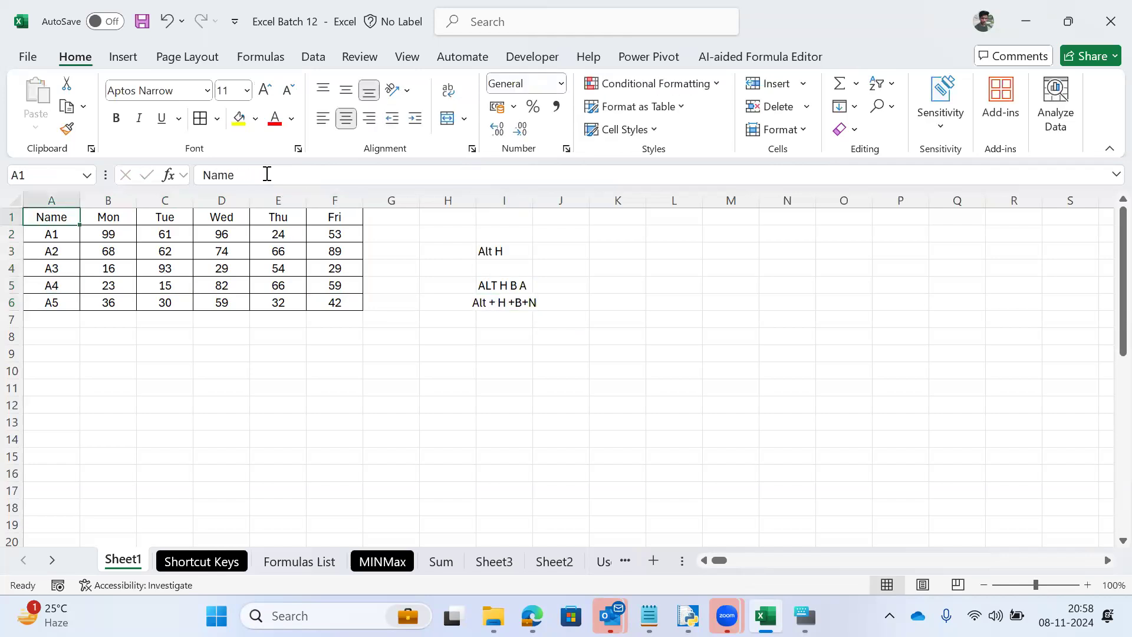
{"action": "key", "text": "ctrl+a"}
{"action": "key", "text": "alt"}
{"action": "key", "text": "h"}
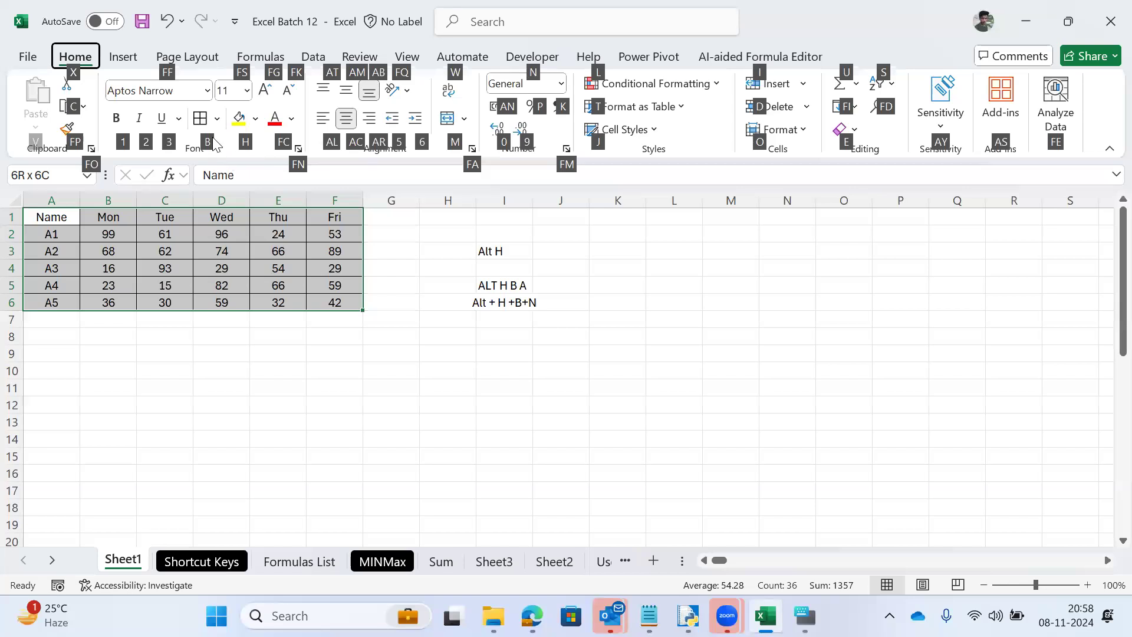
{"action": "key", "text": "b"}
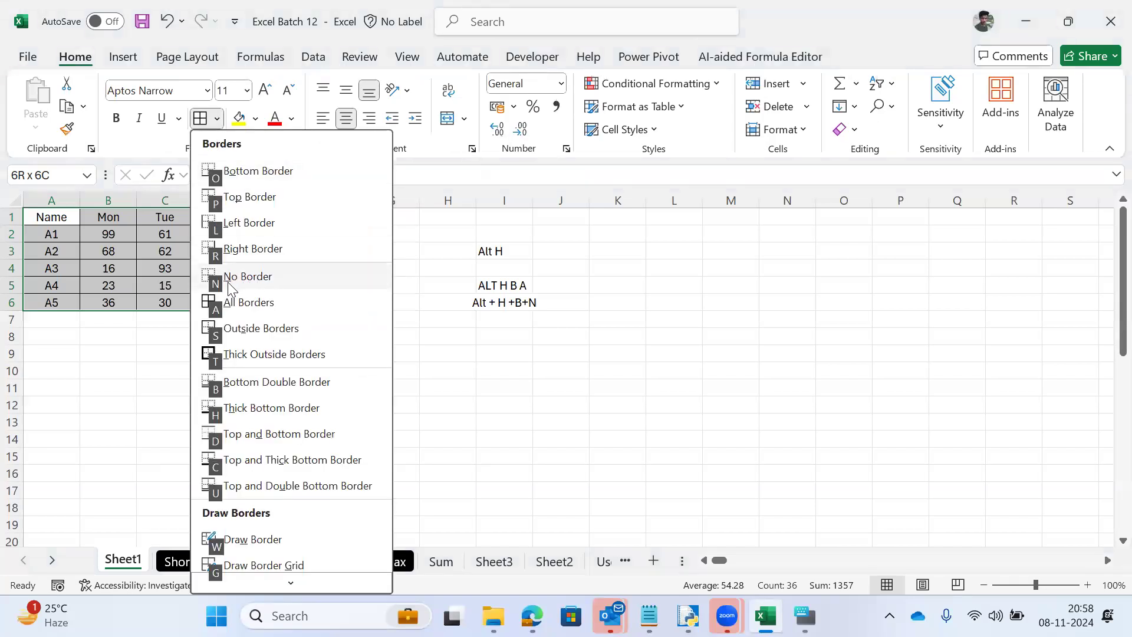
{"action": "key", "text": "n"}
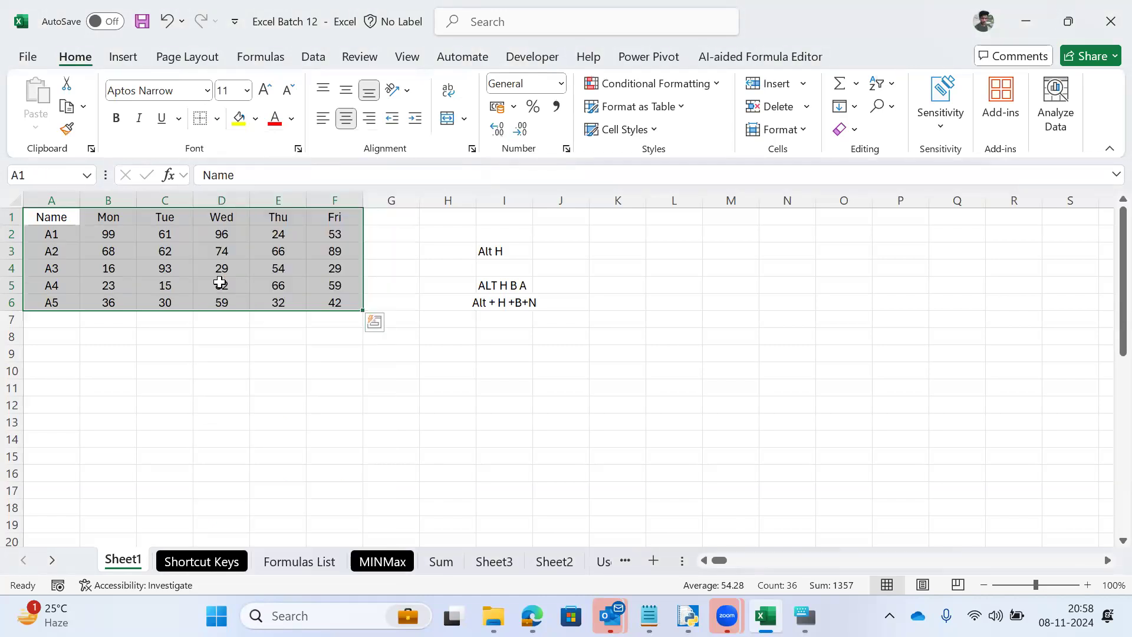
{"action": "key", "text": "ctrl+z"}
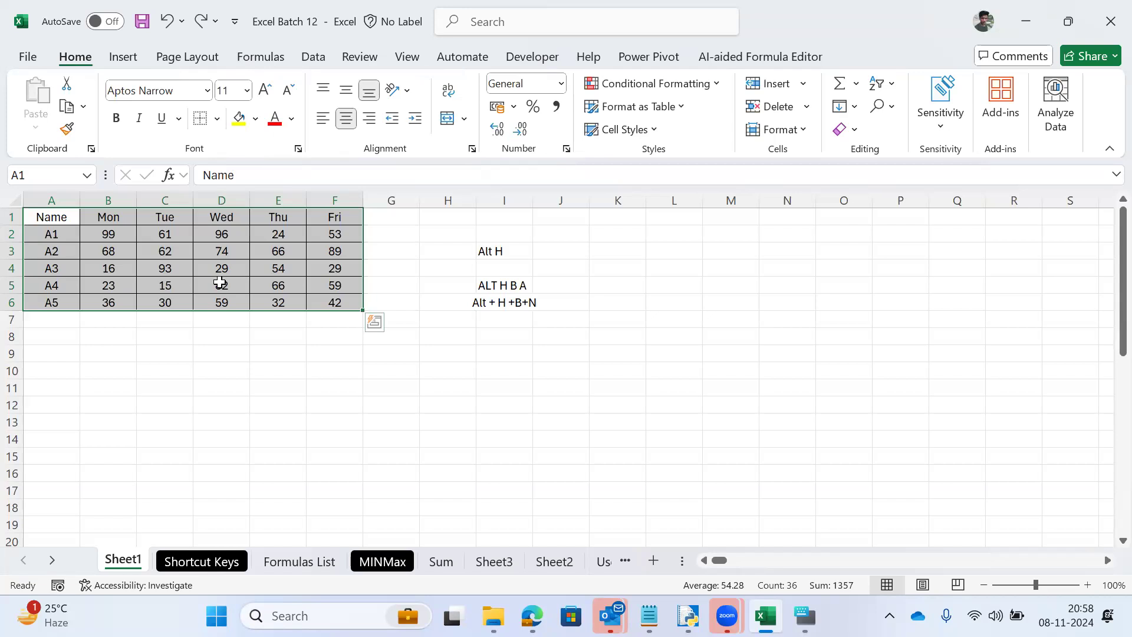
Step: Copy the border-removal row A8:C8 from the Shortcut Keys sheet into Sheet1 starting at K6
{"action": "key", "text": "Right"}
{"action": "key", "text": "Right"}
{"action": "key", "text": "Right"}
{"action": "key", "text": "ctrl+Page_Down"}
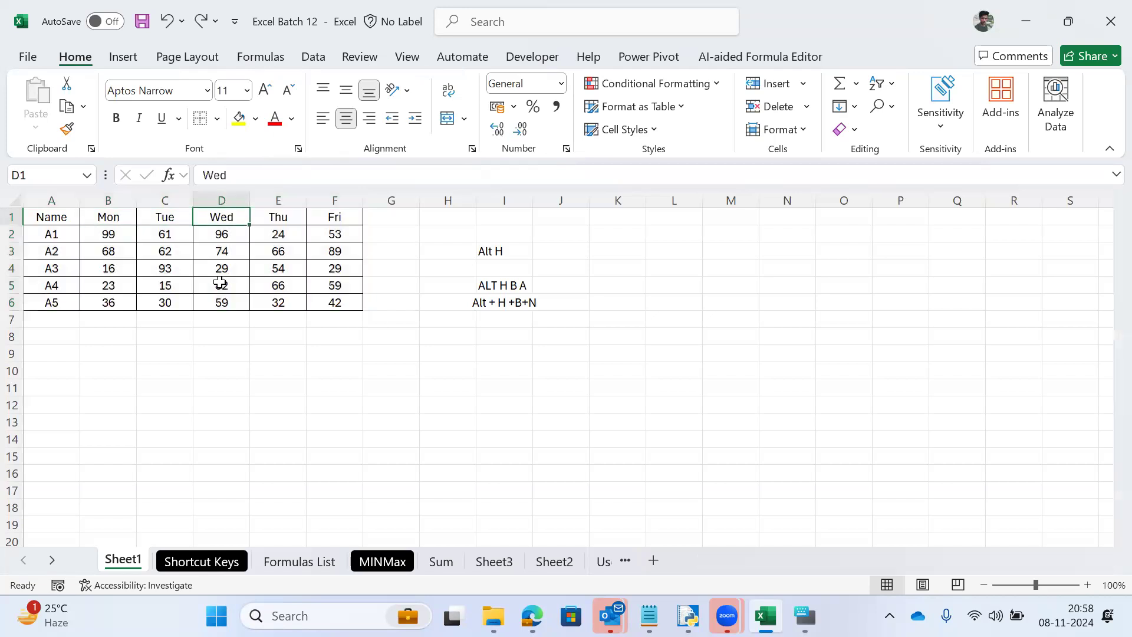
{"action": "key", "text": "shift+Right"}
{"action": "key", "text": "shift+Right"}
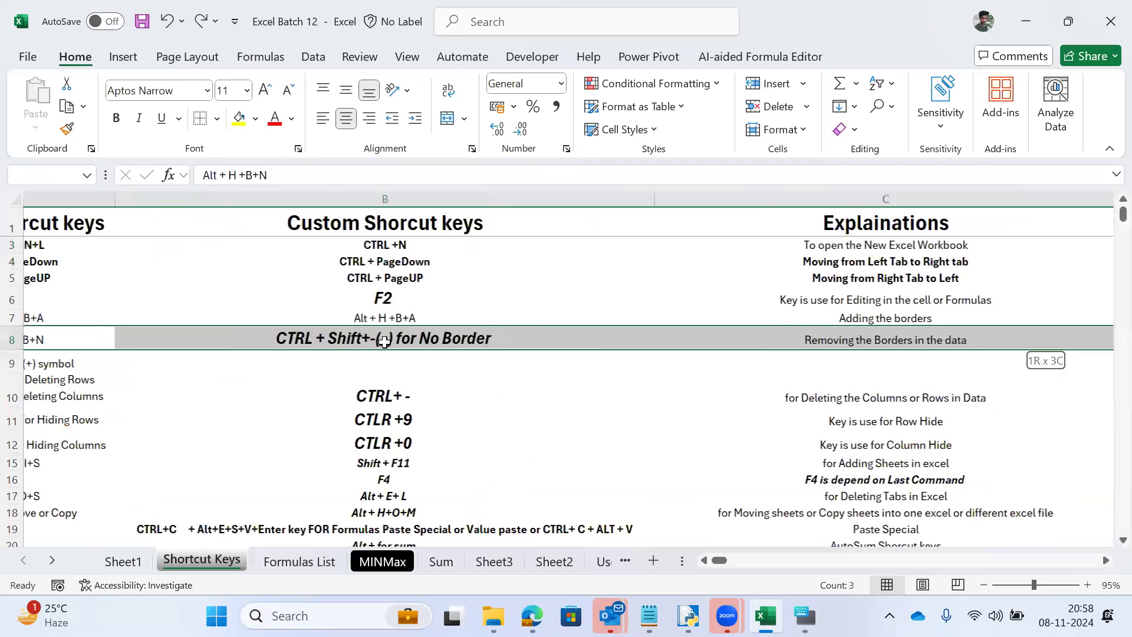
{"action": "key", "text": "ctrl+c"}
{"action": "key", "text": "ctrl+Page_Up"}
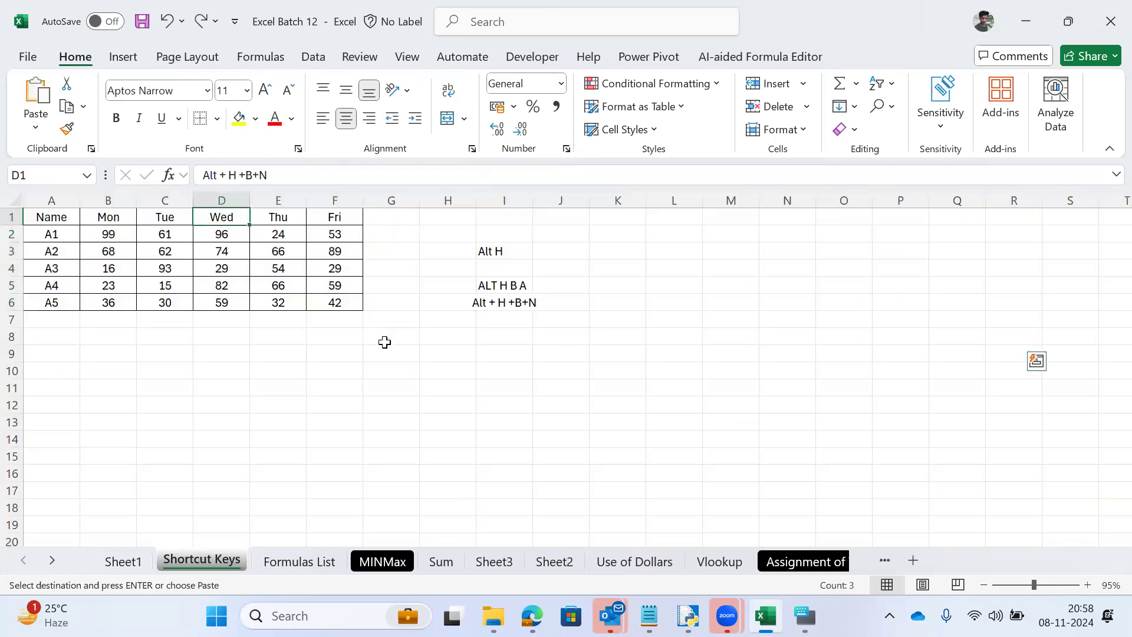
{"action": "key", "text": "Right"}
{"action": "key", "text": "Right"}
{"action": "key", "text": "Right"}
{"action": "key", "text": "Down"}
{"action": "key", "text": "Down"}
{"action": "key", "text": "Down"}
{"action": "key", "text": "Right"}
{"action": "key", "text": "Right"}
{"action": "key", "text": "Right"}
{"action": "key", "text": "Down"}
{"action": "key", "text": "Down"}
{"action": "key", "text": "Right"}
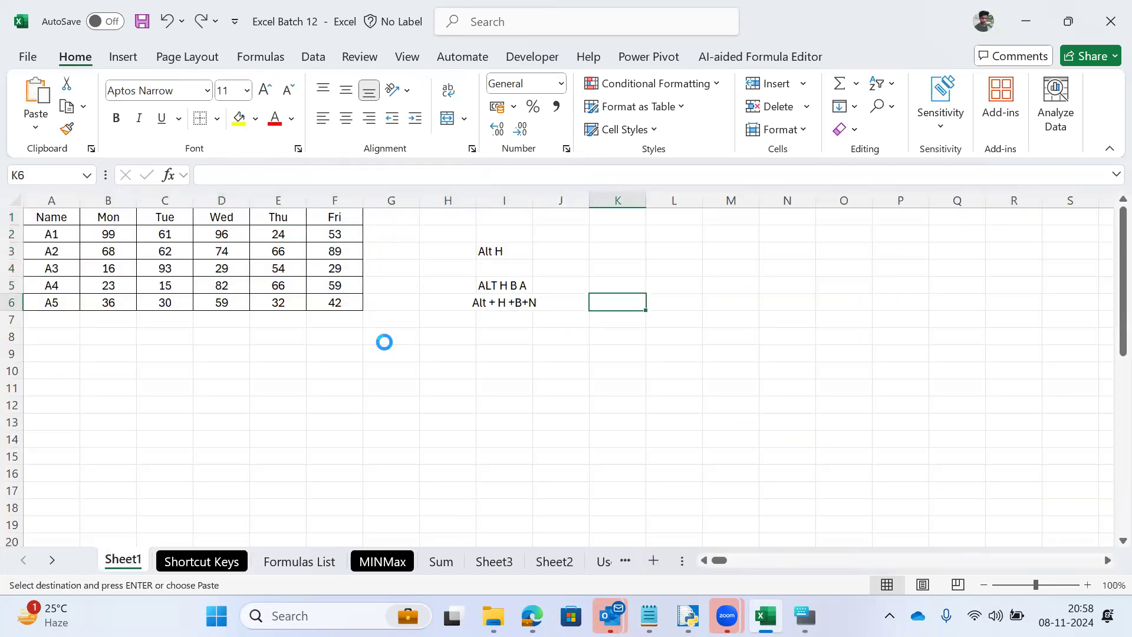
{"action": "key", "text": "ctrl+v"}
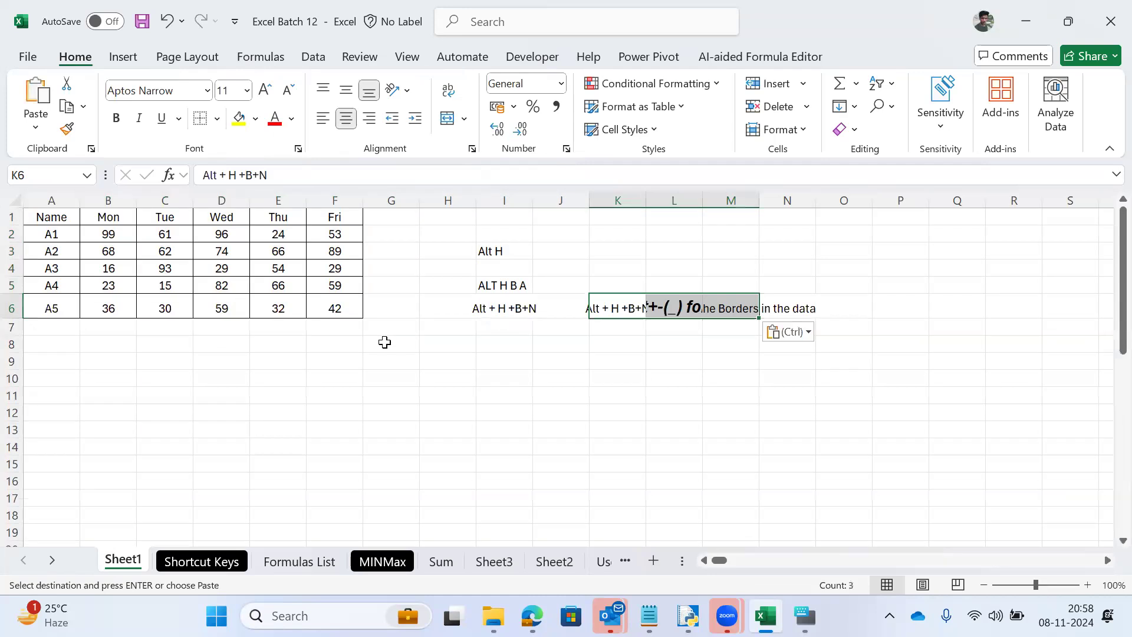
Step: Autofit the widths of columns K to M to the pasted shortcut row
{"action": "key", "text": "alt+h"}
{"action": "key", "text": "o"}
{"action": "key", "text": "i"}
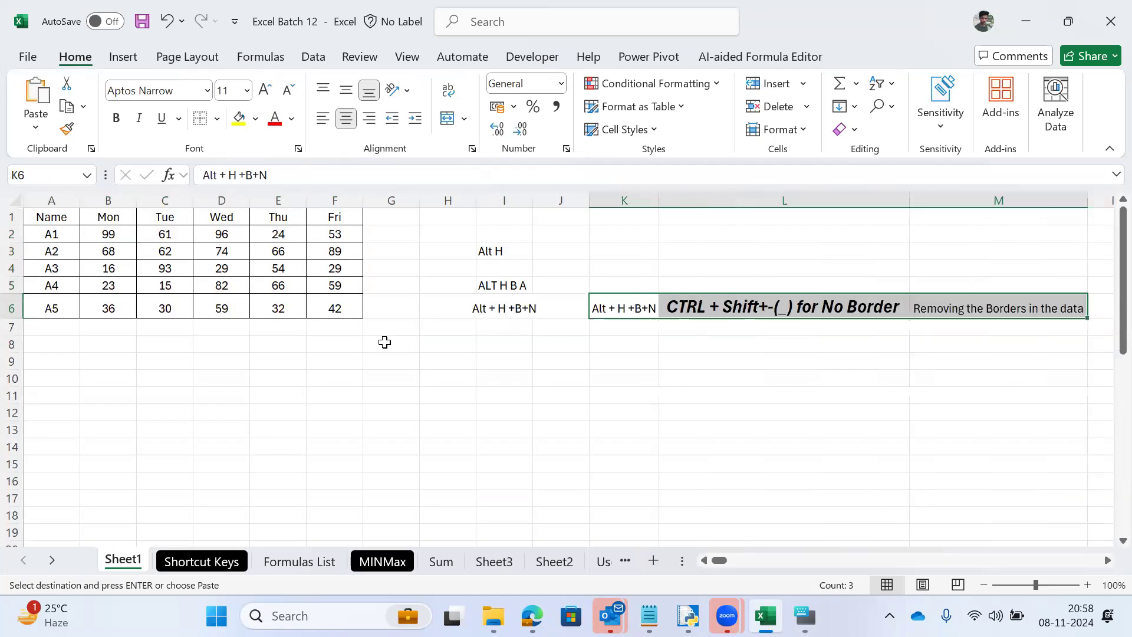
{"action": "key", "text": "Left"}
{"action": "key", "text": "Right"}
{"action": "key", "text": "Right"}
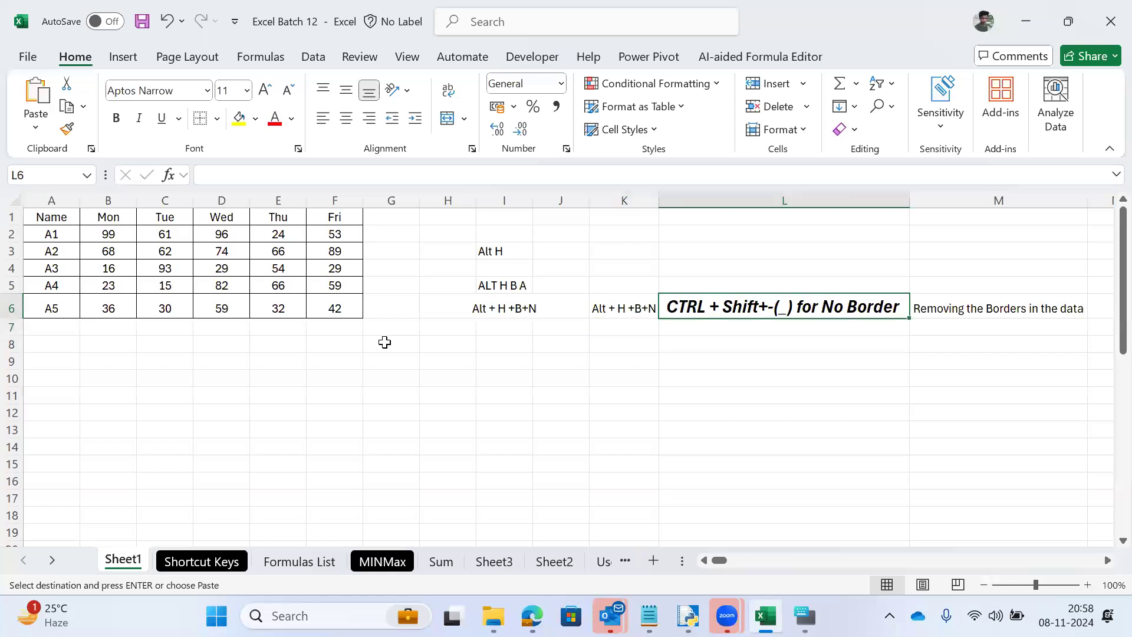
Step: Copy the Basics Shorcut keys and Custom Shorcut keys headings from Shortcut Keys into K5:L5 on Sheet1 and autofit both columns
{"action": "key", "text": "Up"}
{"action": "key", "text": "Left"}
{"action": "key", "text": "Down"}
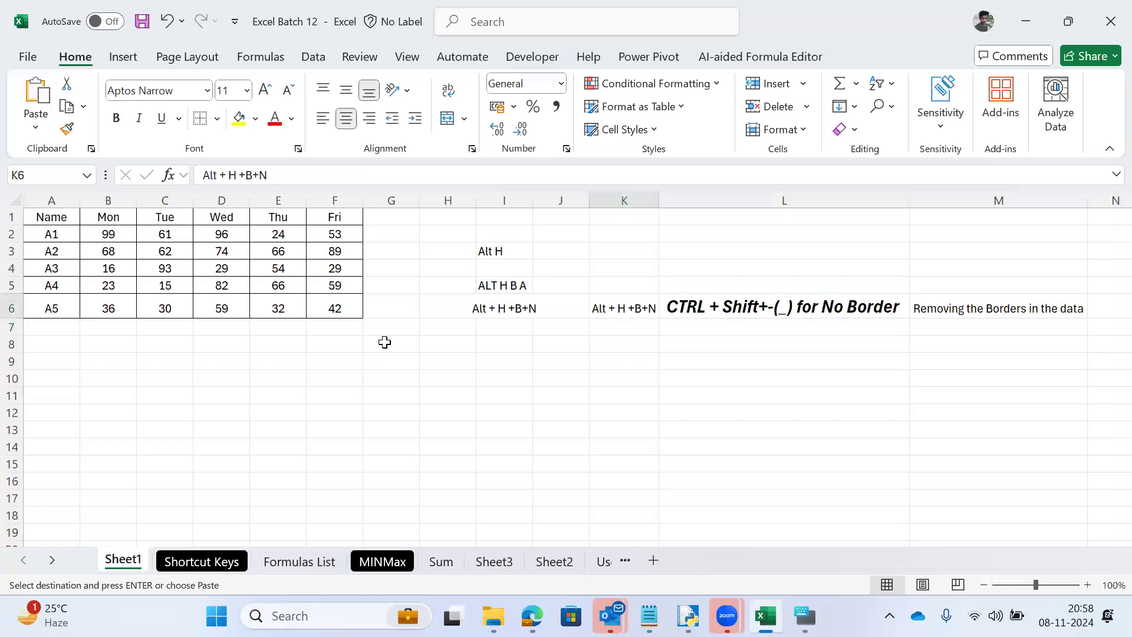
{"action": "key", "text": "ctrl+Page_Down"}
{"action": "key", "text": "Up"}
{"action": "key", "text": "Up"}
{"action": "key", "text": "Up"}
{"action": "key", "text": "Up"}
{"action": "key", "text": "Up"}
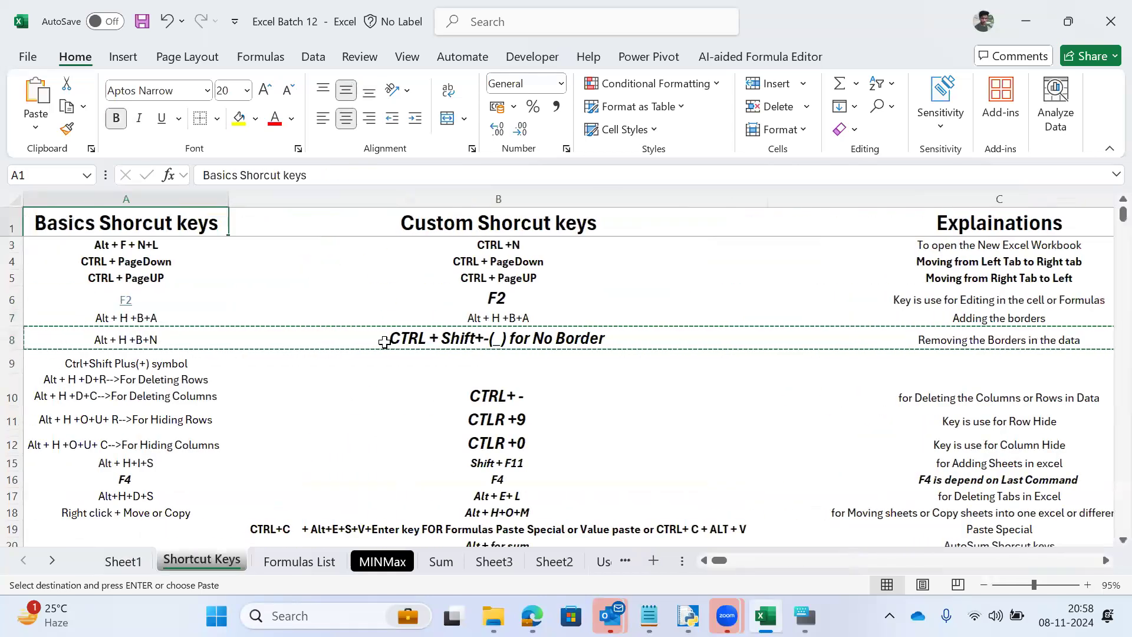
{"action": "key", "text": "shift+Right"}
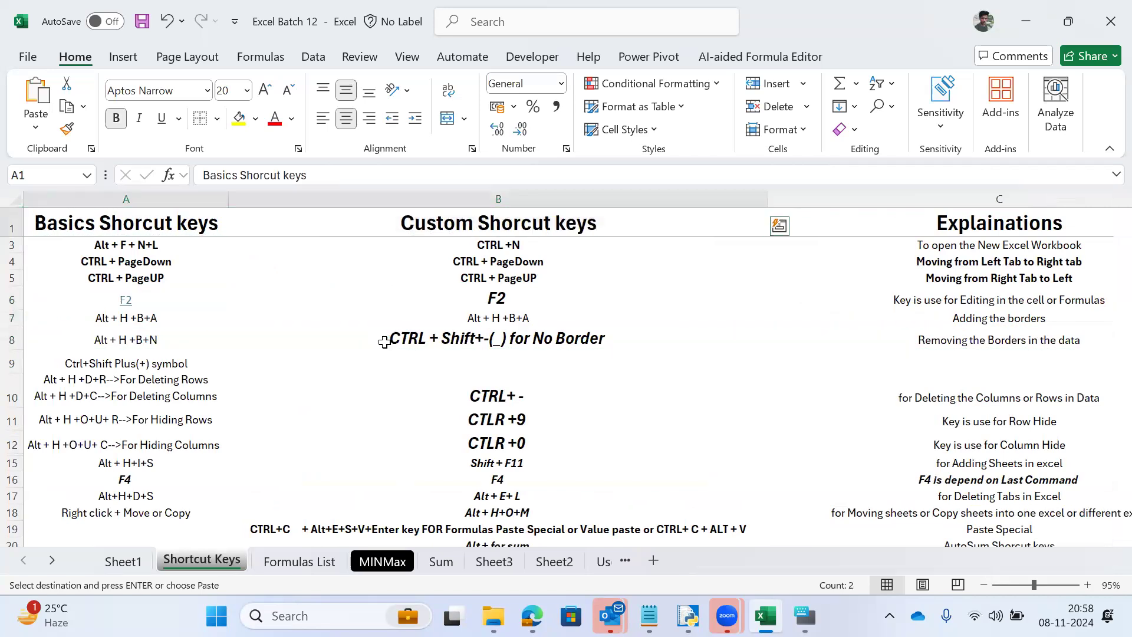
{"action": "key", "text": "ctrl+Page_Up"}
{"action": "key", "text": "ctrl+v"}
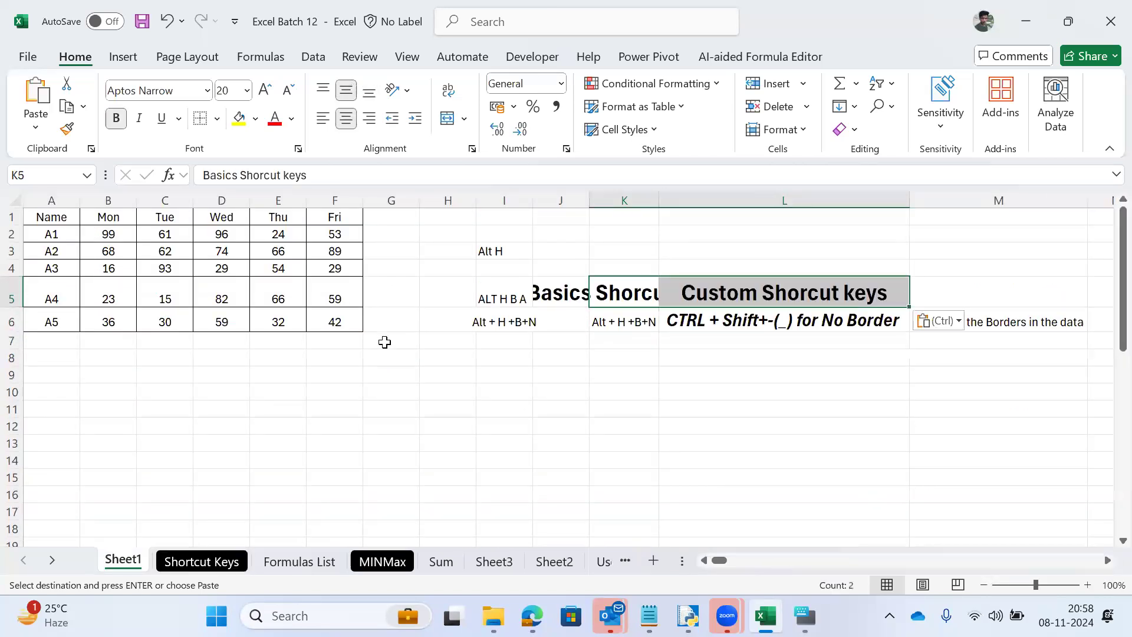
{"action": "key", "text": "ctrl+w"}
{"action": "key", "text": "Down"}
Step: Extend the selection from A1 across and down to F6, remove the table's borders and undo the removal
{"action": "key", "text": "ctrl+Home"}
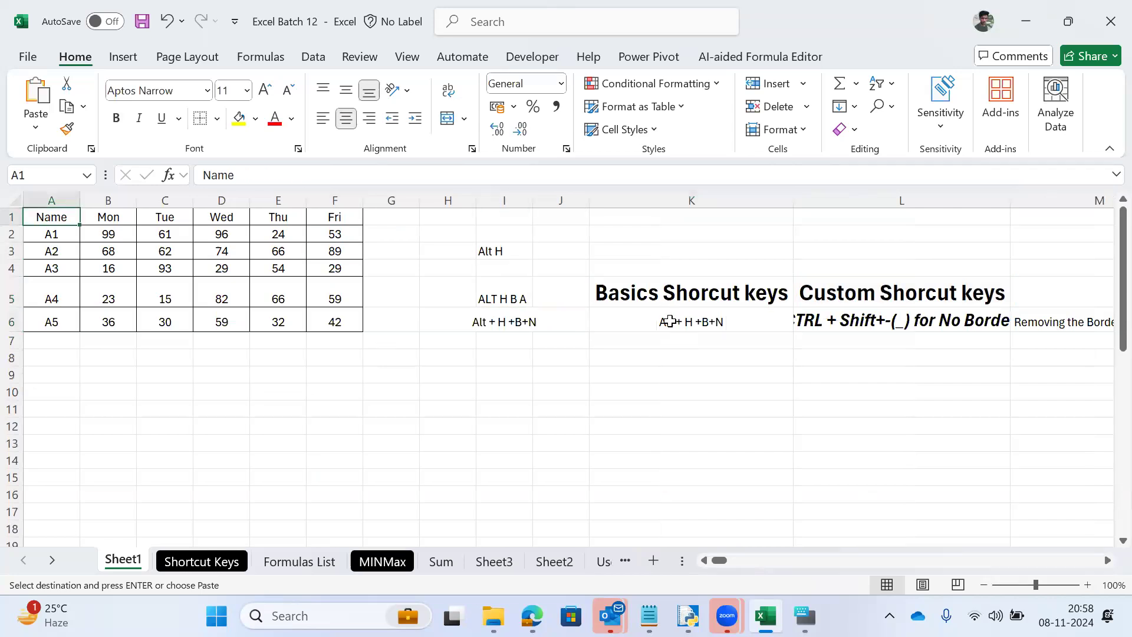
{"action": "key", "text": "ctrl+shift+Right"}
{"action": "key", "text": "ctrl+shift+Down"}
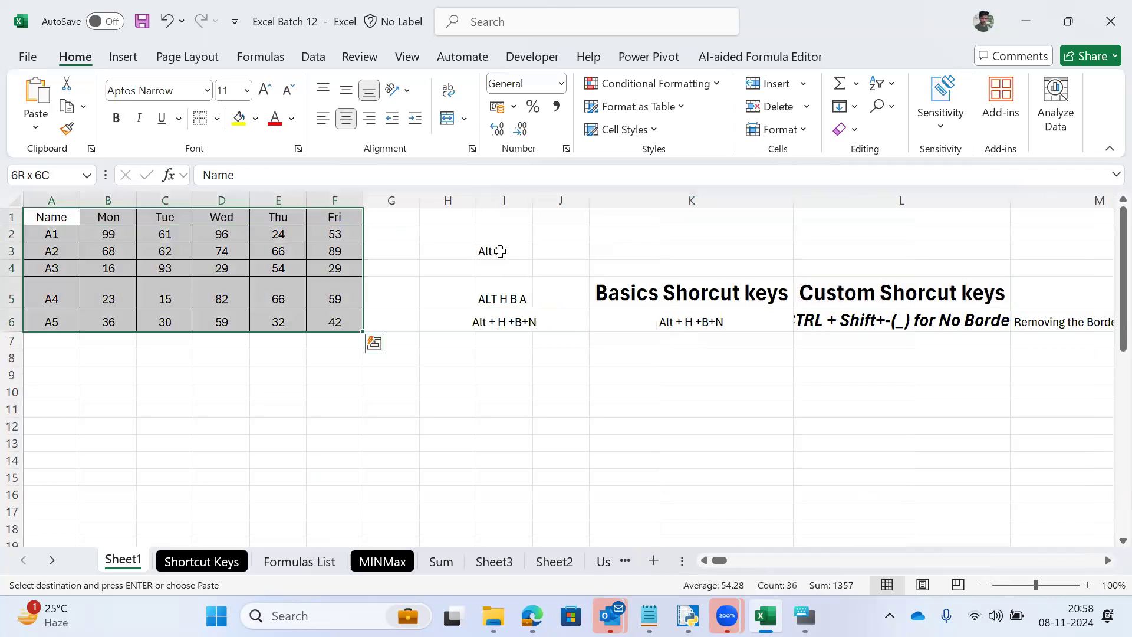
{"action": "key", "text": "alt"}
{"action": "key", "text": "h"}
{"action": "key", "text": "b"}
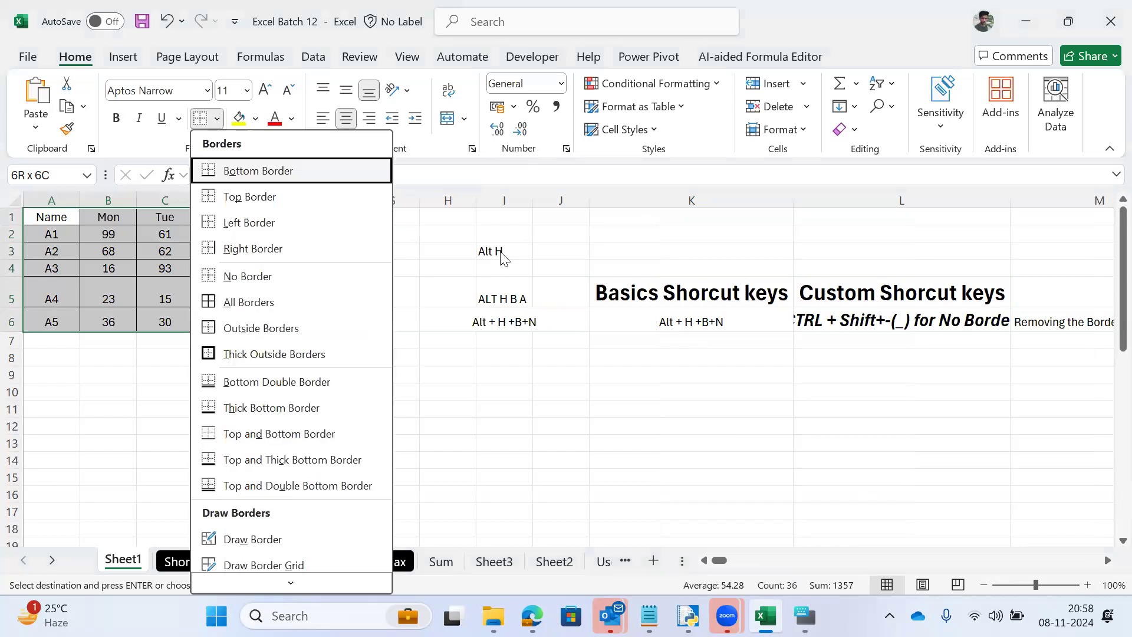
{"action": "key", "text": "n"}
{"action": "key", "text": "ctrl+c"}
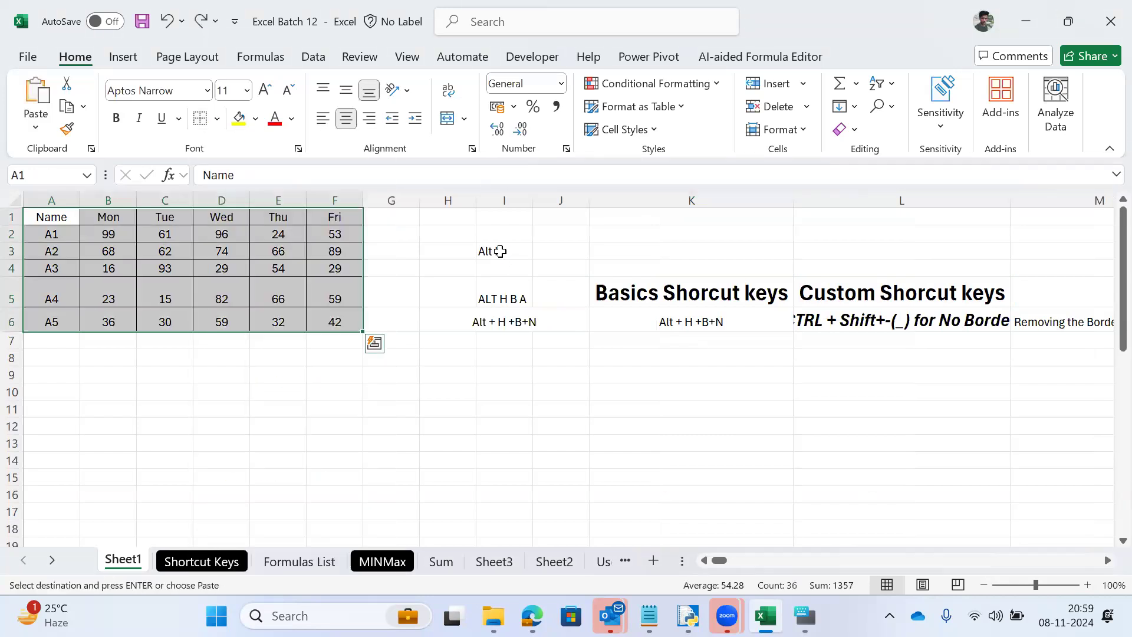
{"action": "key", "text": "Right"}
{"action": "key", "text": "Left"}
{"action": "key", "text": "Right"}
{"action": "key", "text": "Left"}
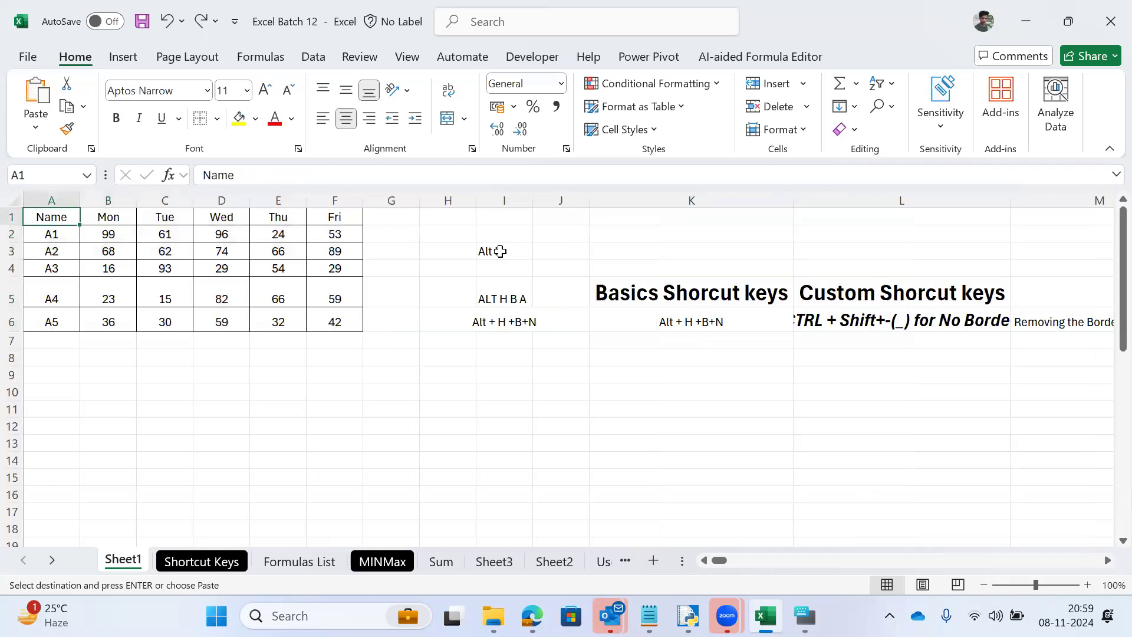
{"action": "key", "text": "ctrl+a"}
{"action": "key", "text": "ctrl+Page_Down"}
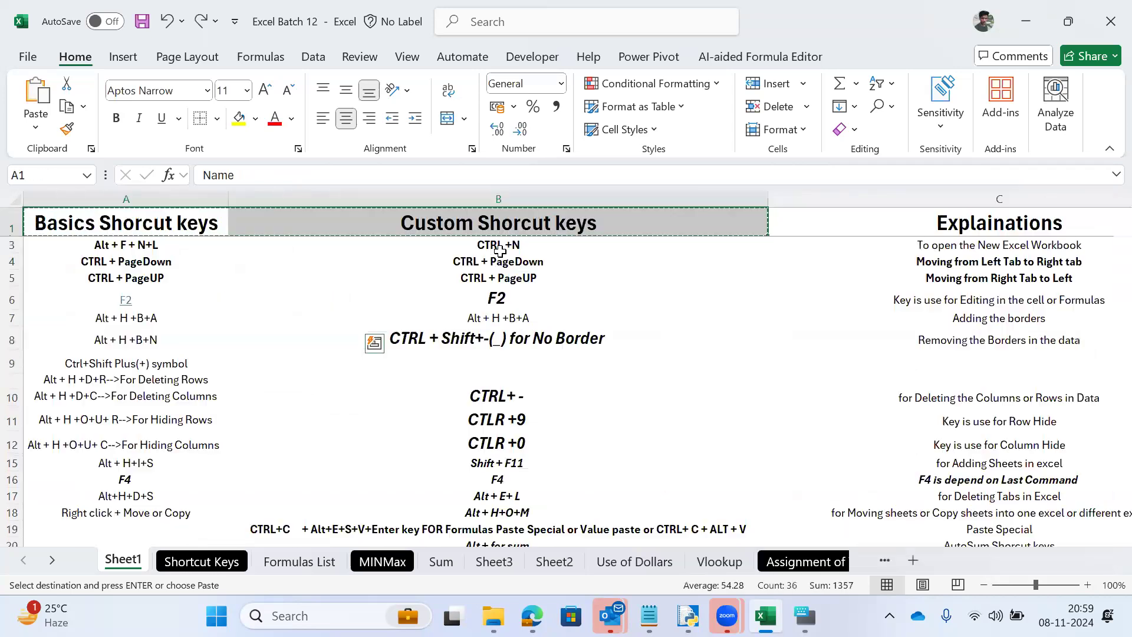
{"action": "key", "text": "ctrl+Page_Down"}
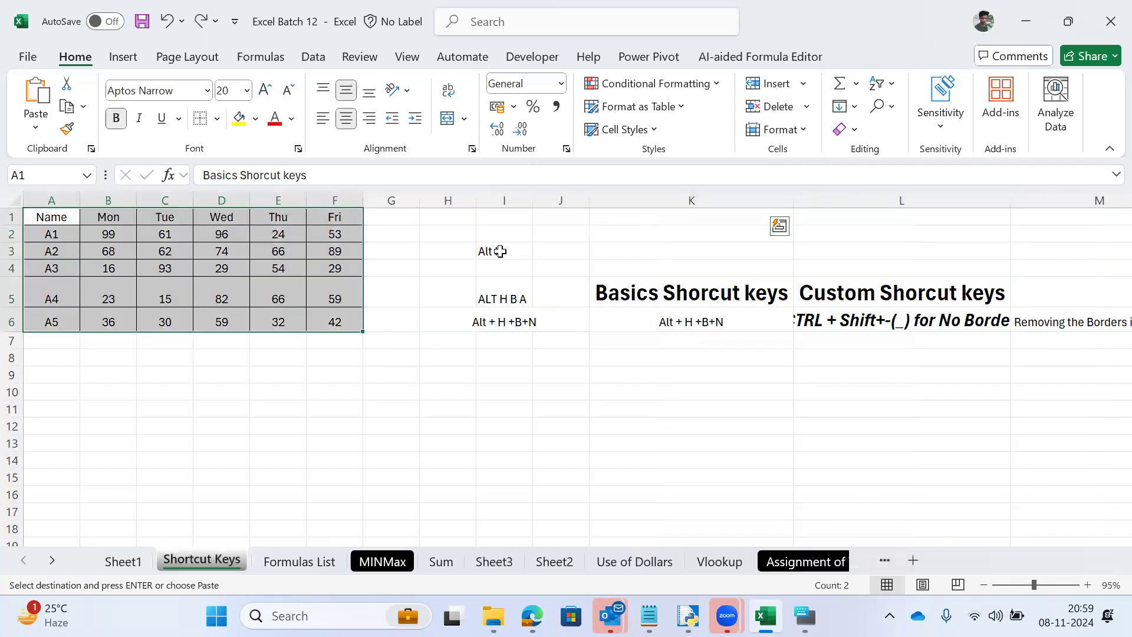
Step: Enter the note "CTRL Z for undo option" in I8 on Sheet1
{"action": "key", "text": "ctrl+Page_Up"}
{"action": "key", "text": "Right"}
{"action": "key", "text": "Right"}
{"action": "key", "text": "Right"}
{"action": "key", "text": "Down"}
{"action": "key", "text": "Down"}
{"action": "key", "text": "Right"}
{"action": "key", "text": "Down"}
{"action": "key", "text": "Right"}
{"action": "key", "text": "Down"}
{"action": "key", "text": "Right"}
{"action": "key", "text": "Down"}
{"action": "key", "text": "Right"}
{"action": "key", "text": "Down"}
{"action": "key", "text": "Right"}
{"action": "key", "text": "Down"}
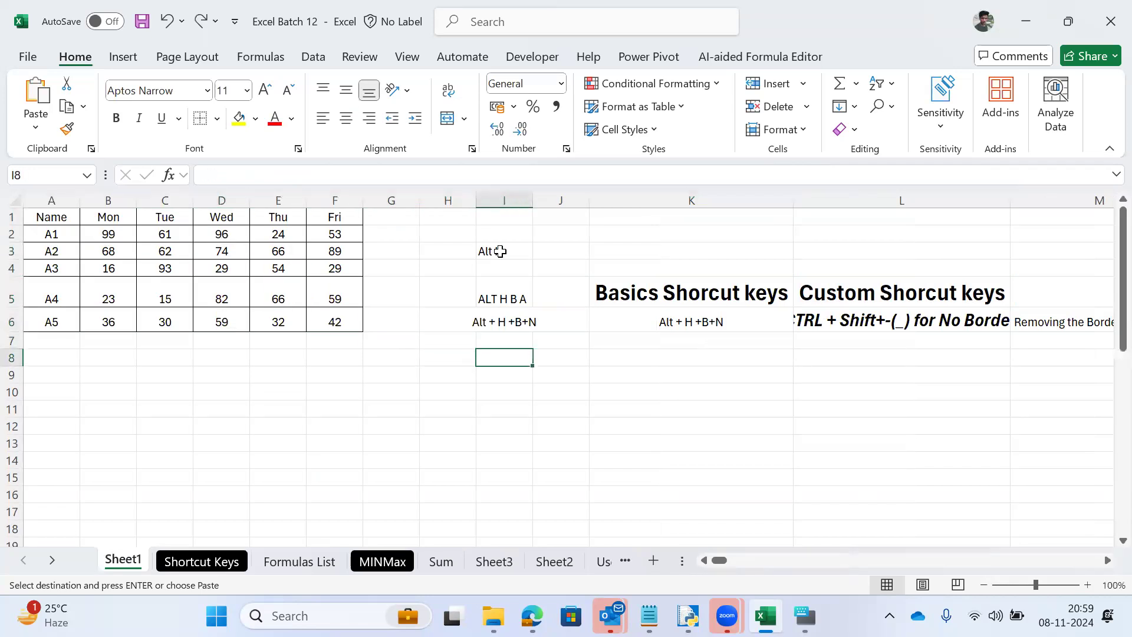
{"action": "type", "text": "CTRL Z for undo option"}
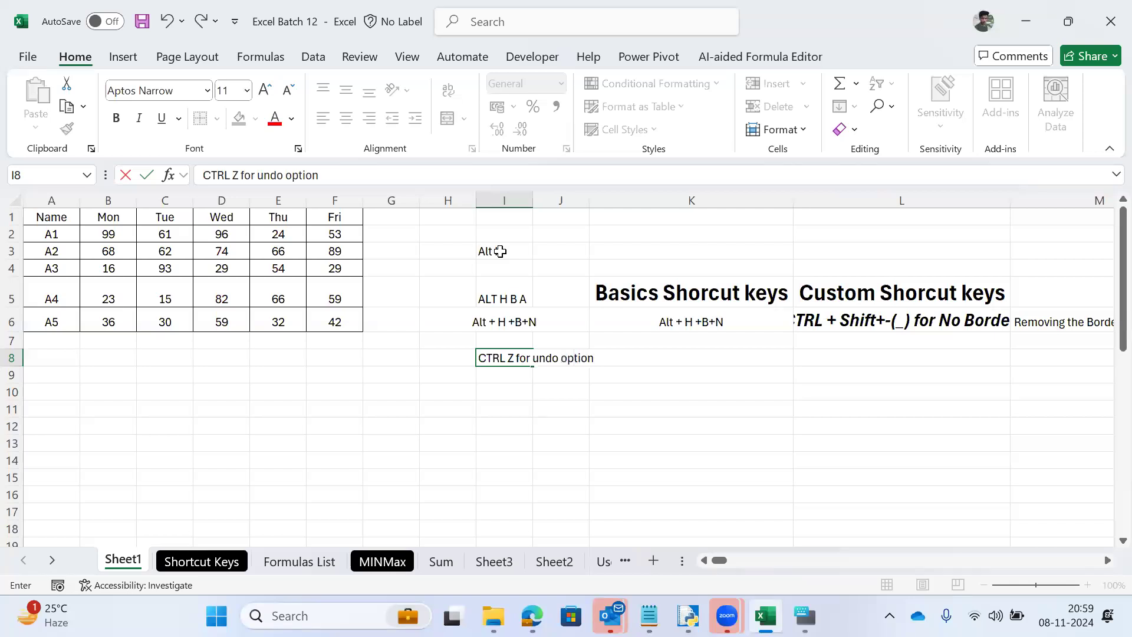
{"action": "key", "text": "Left"}
Step: Select the whole weekday table A1:F6, clear its borders and reapply All Borders
{"action": "key", "text": "Left"}
{"action": "key", "text": "Up"}
{"action": "key", "text": "Left"}
{"action": "key", "text": "Up"}
{"action": "key", "text": "Up"}
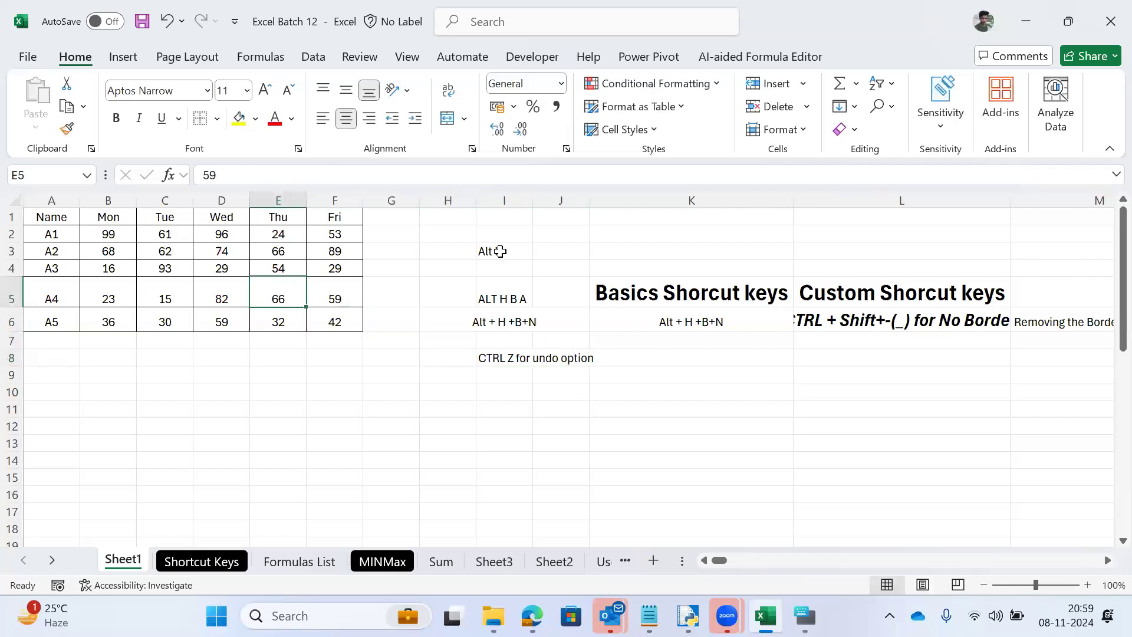
{"action": "key", "text": "ctrl+Home"}
{"action": "key", "text": "ctrl+a"}
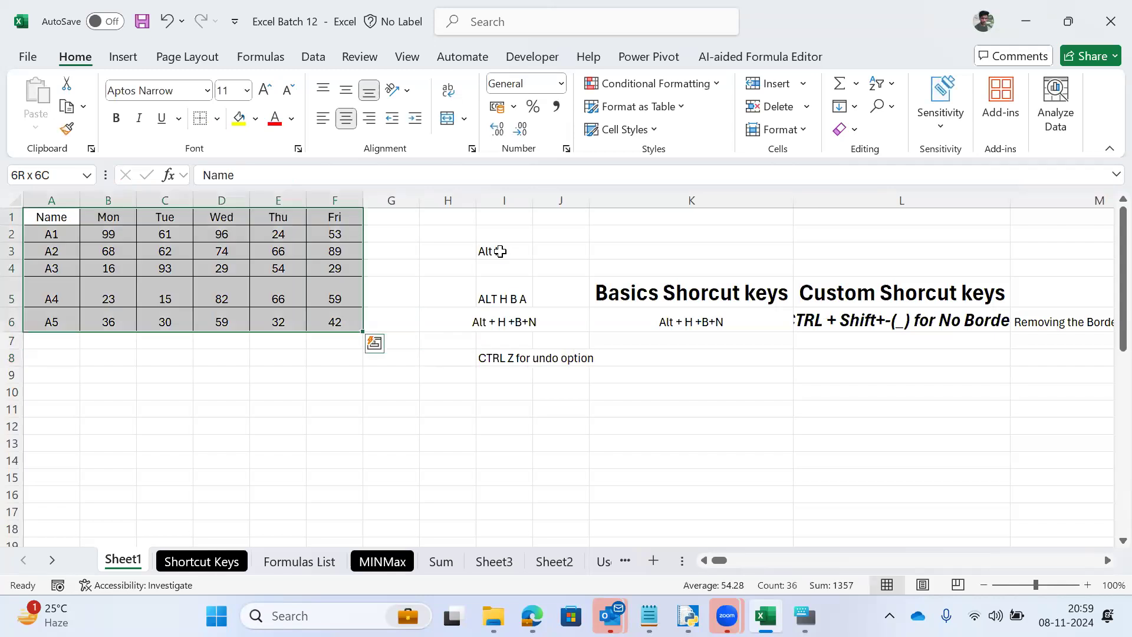
{"action": "key", "text": "alt+h"}
{"action": "key", "text": "b"}
{"action": "key", "text": "a"}
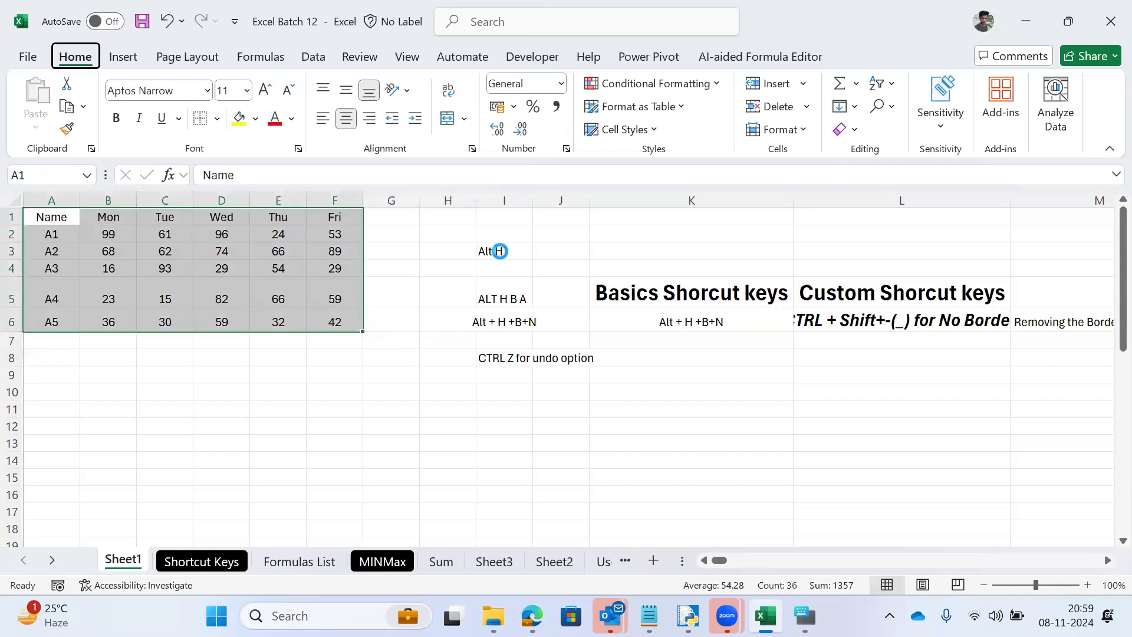
Step: Autofit column L to the custom No Border shortcut text in L6
{"action": "key", "text": "ctrl+Home"}
{"action": "key", "text": "Right"}
{"action": "key", "text": "Down"}
{"action": "key", "text": "Right"}
{"action": "key", "text": "Down"}
{"action": "key", "text": "Right"}
{"action": "key", "text": "Down"}
{"action": "key", "text": "Right"}
{"action": "key", "text": "Right"}
{"action": "key", "text": "Down"}
{"action": "key", "text": "Right"}
{"action": "key", "text": "Down"}
{"action": "key", "text": "Right"}
{"action": "key", "text": "Right"}
{"action": "key", "text": "Right"}
{"action": "key", "text": "Right"}
{"action": "key", "text": "Right"}
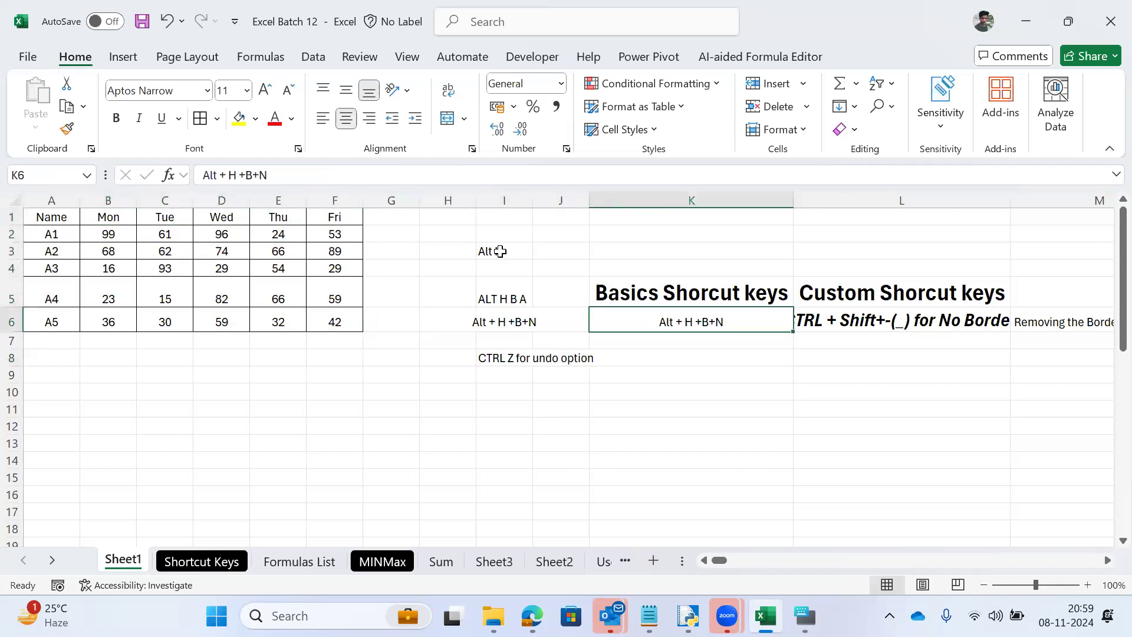
{"action": "key", "text": "alt+h"}
{"action": "key", "text": "o"}
{"action": "key", "text": "i"}
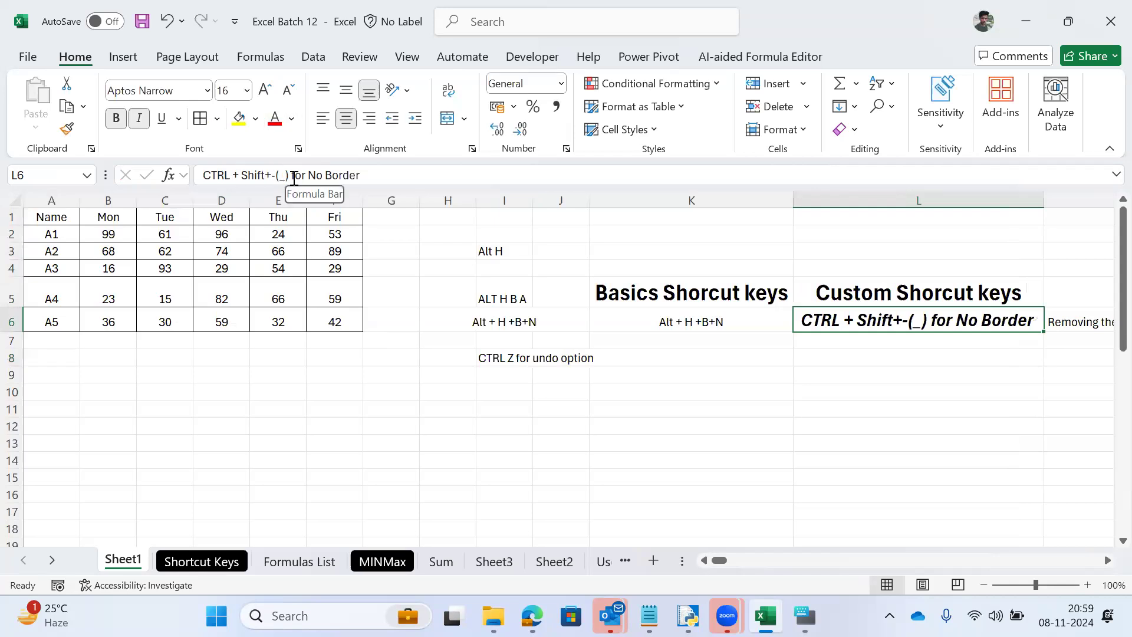
Step: Select the whole weekday table A1:F6 on Sheet1
{"action": "key", "text": "Up"}
{"action": "key", "text": "Left"}
{"action": "key", "text": "ctrl+Left"}
{"action": "key", "text": "ctrl+Left"}
{"action": "key", "text": "ctrl+Up"}
{"action": "key", "text": "ctrl+Left"}
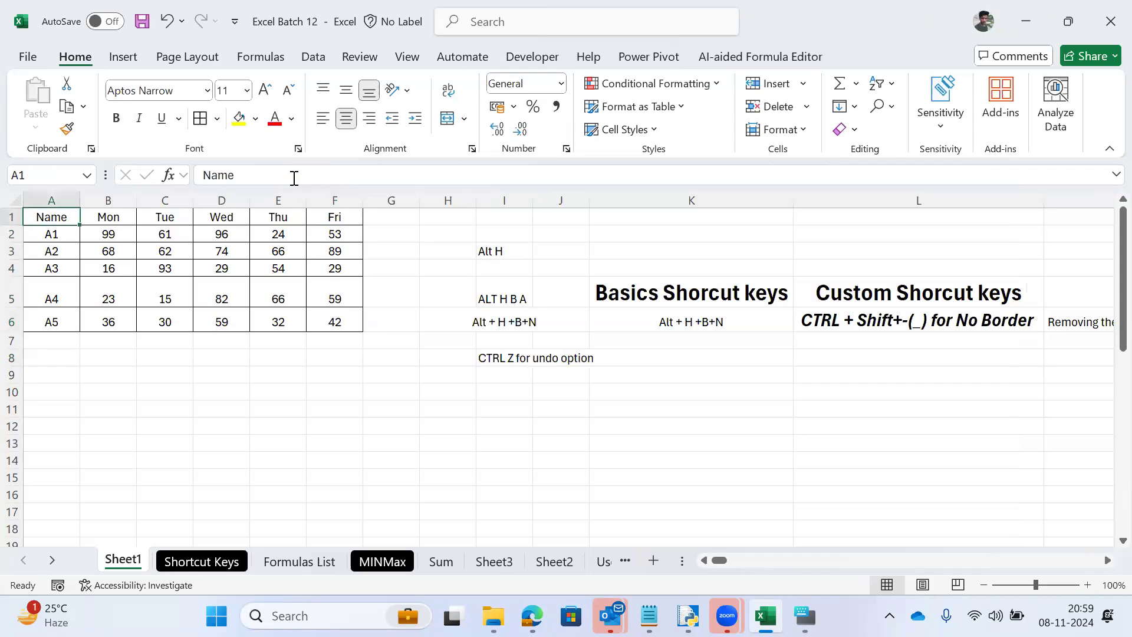
{"action": "key", "text": "ctrl+a"}
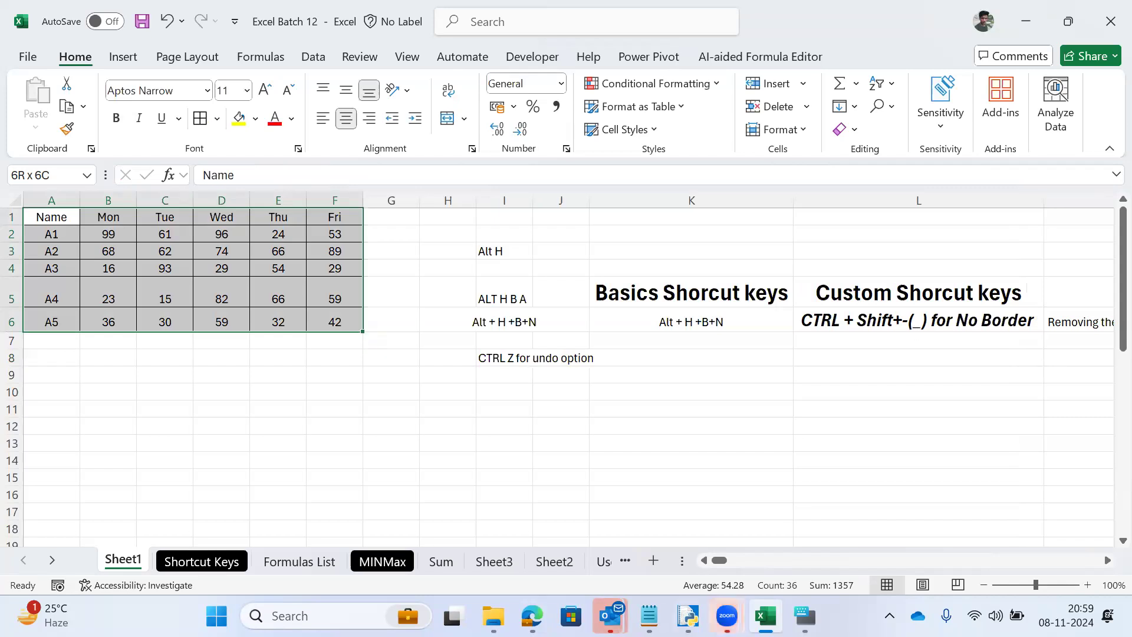
Step: Show the hyphen/underscore key on the On-Screen Keyboard, minimise it and clear the borders from A1:F6
{"action": "left_click", "coordinate": [293, 616]}
{"action": "type", "text": "key"}
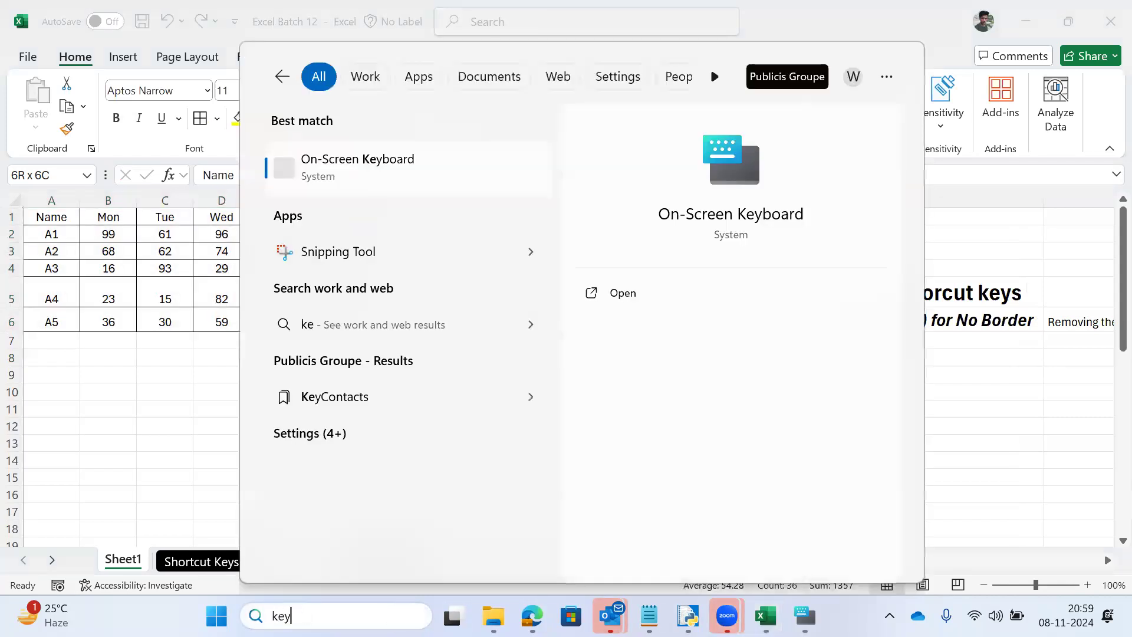
{"action": "left_click", "coordinate": [372, 169]}
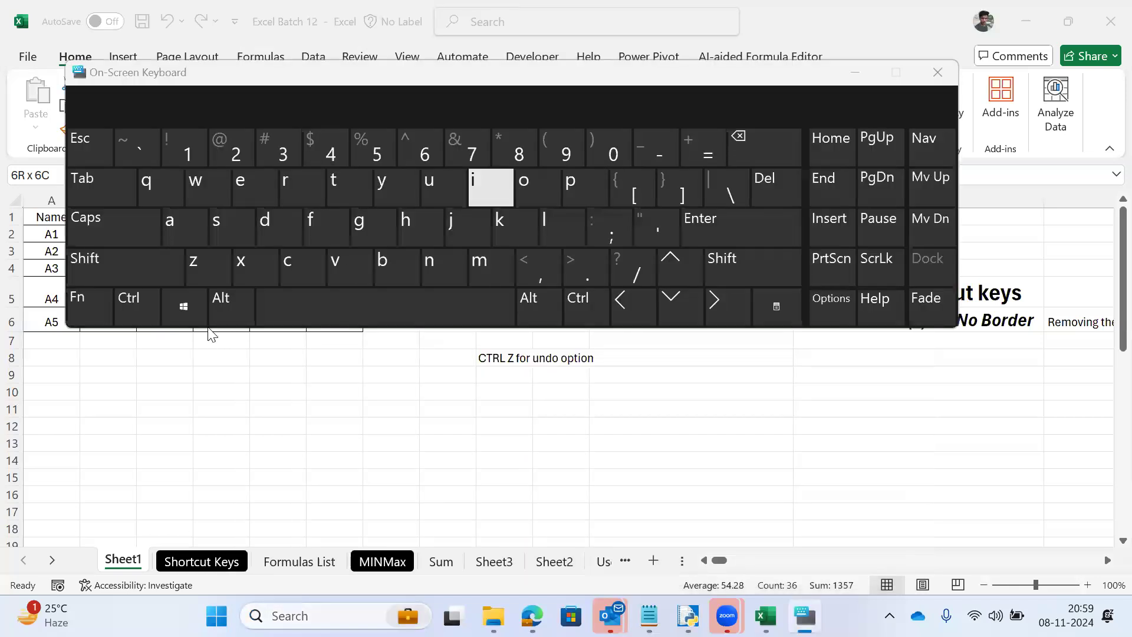
{"action": "key", "text": "ctrl"}
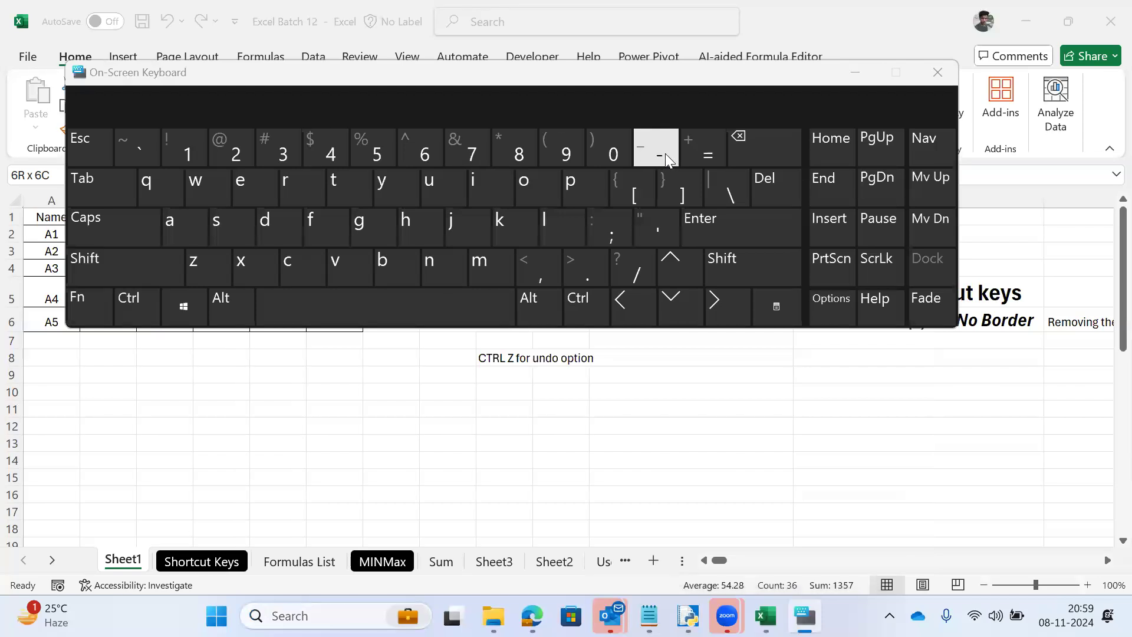
{"action": "left_click", "coordinate": [846, 78]}
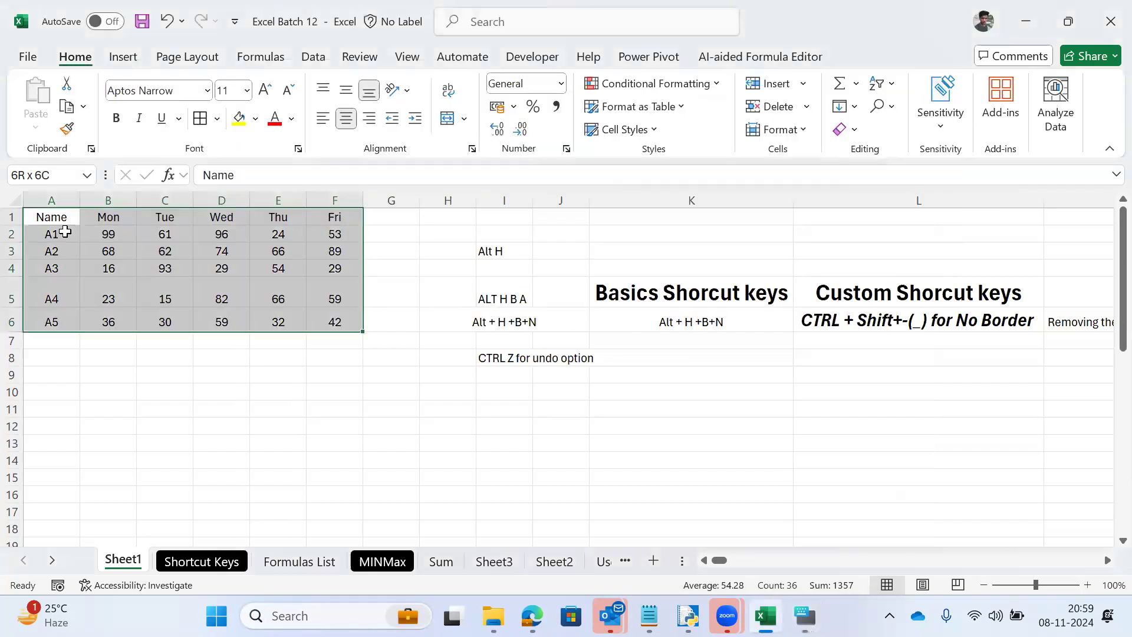
Step: Step through the weekday table's cells across to H6 to inspect its borders
{"action": "key", "text": "Right"}
{"action": "key", "text": "Right"}
{"action": "key", "text": "Down"}
{"action": "key", "text": "Right"}
{"action": "key", "text": "Down"}
{"action": "key", "text": "Right"}
{"action": "key", "text": "Down"}
{"action": "key", "text": "Right"}
{"action": "key", "text": "Down"}
{"action": "key", "text": "Right"}
{"action": "key", "text": "Down"}
{"action": "key", "text": "Right"}
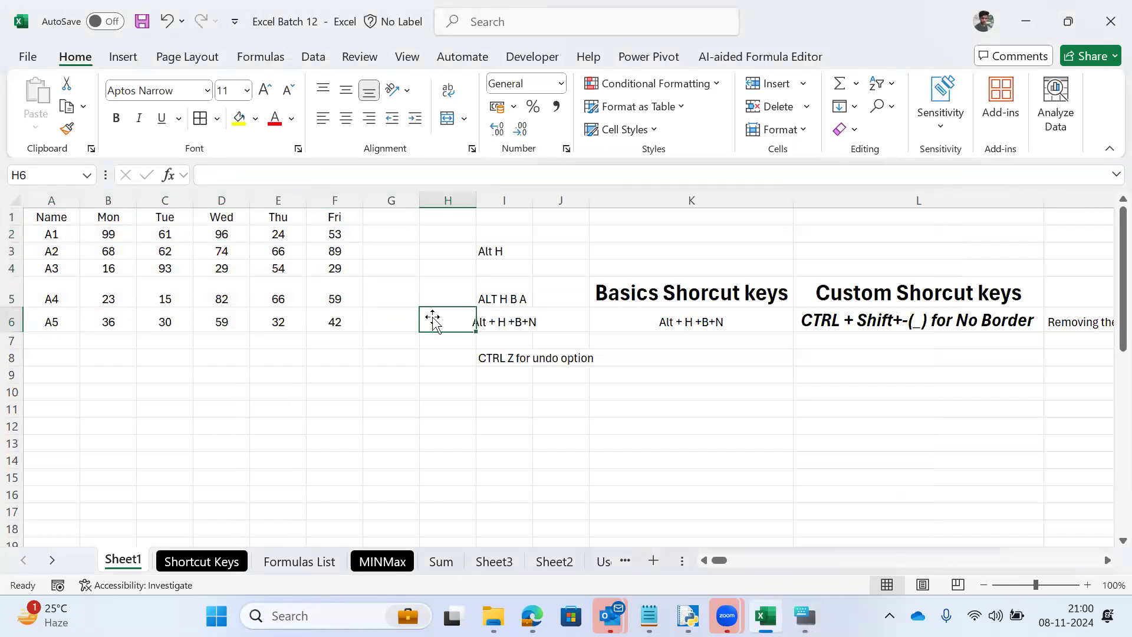
Step: Review the custom No Border shortcut in L6 and its explanation in M6
{"action": "left_click", "coordinate": [823, 313]}
{"action": "key", "text": "Right"}
{"action": "key", "text": "Left"}
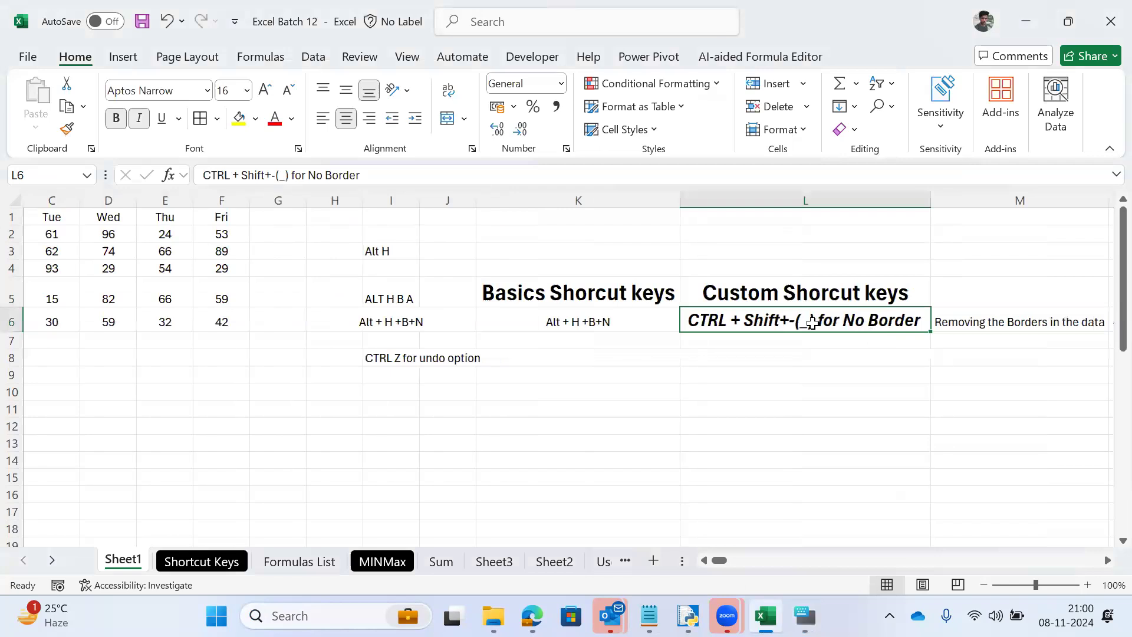
{"action": "key", "text": "Right"}
{"action": "key", "text": "Right"}
{"action": "key", "text": "Left"}
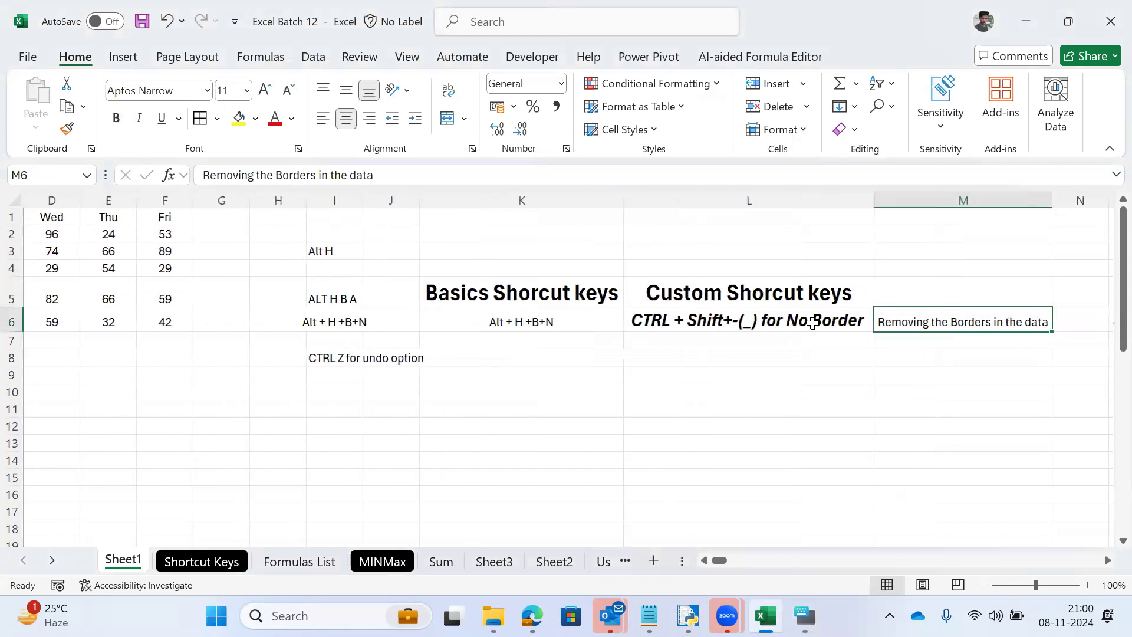
{"action": "key", "text": "Left"}
Step: Switch to the Shortcut Keys sheet and highlight the basic shortcuts in A2:A8 for review
{"action": "key", "text": "ctrl+Page_Down"}
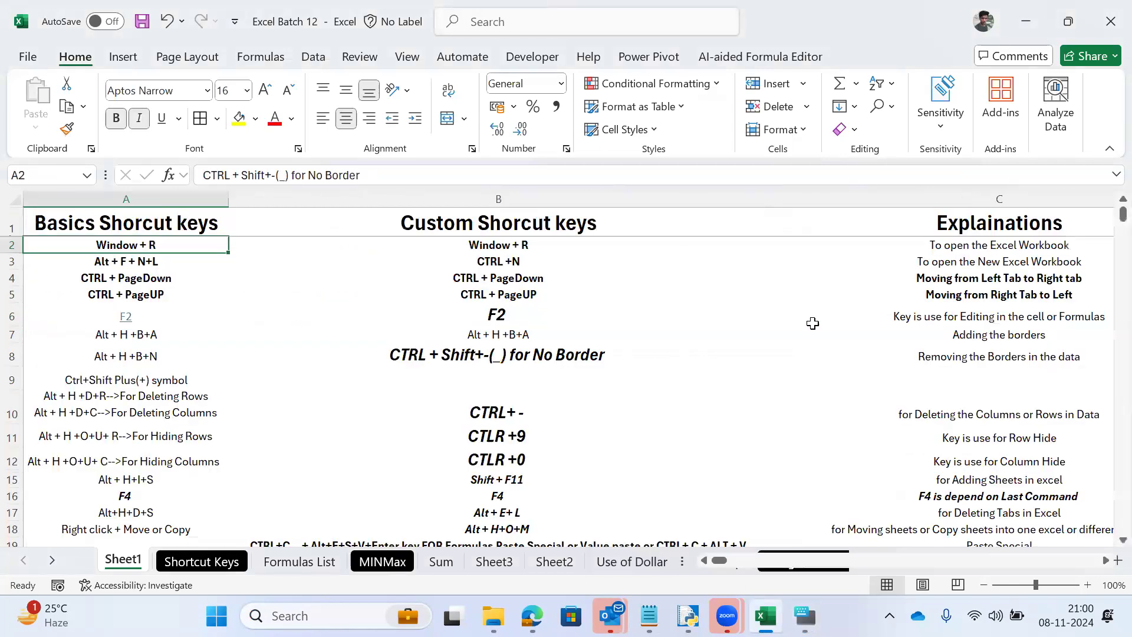
{"action": "key", "text": "Right"}
{"action": "key", "text": "Down"}
{"action": "key", "text": "Down"}
{"action": "key", "text": "Left"}
{"action": "key", "text": "Left"}
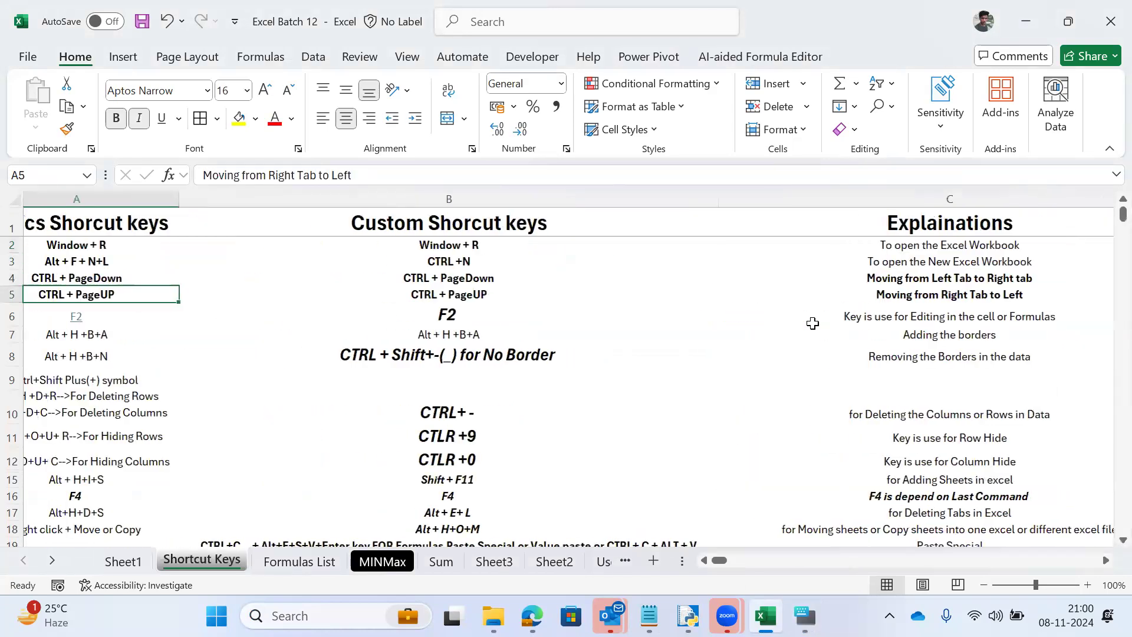
{"action": "key", "text": "Down"}
{"action": "key", "text": "Down"}
{"action": "key", "text": "Down"}
{"action": "key", "text": "shift+Up"}
{"action": "key", "text": "shift+Up"}
{"action": "key", "text": "shift+Up"}
{"action": "key", "text": "shift+Up"}
{"action": "key", "text": "shift+Up"}
{"action": "key", "text": "shift+Up"}
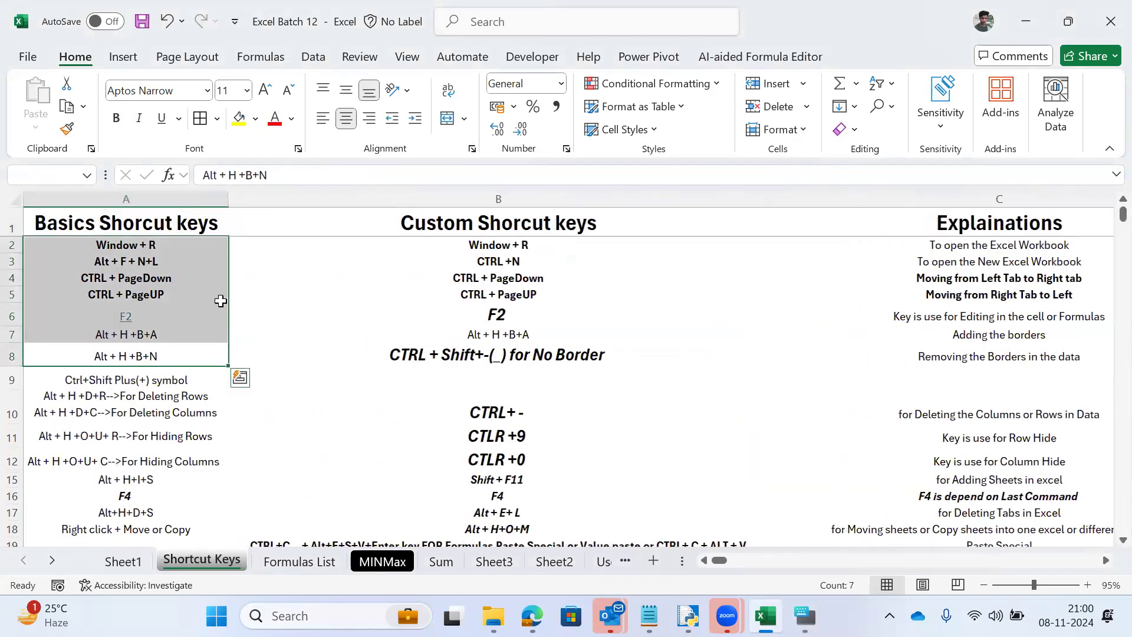
Step: Highlight the remaining basic shortcuts from A9 down to A19 on the Shortcut Keys sheet
{"action": "key", "text": "Down"}
{"action": "key", "text": "shift+Down"}
{"action": "key", "text": "shift+Down"}
{"action": "key", "text": "shift+Down"}
{"action": "key", "text": "shift+Down"}
{"action": "key", "text": "shift+Down"}
{"action": "key", "text": "shift+Down"}
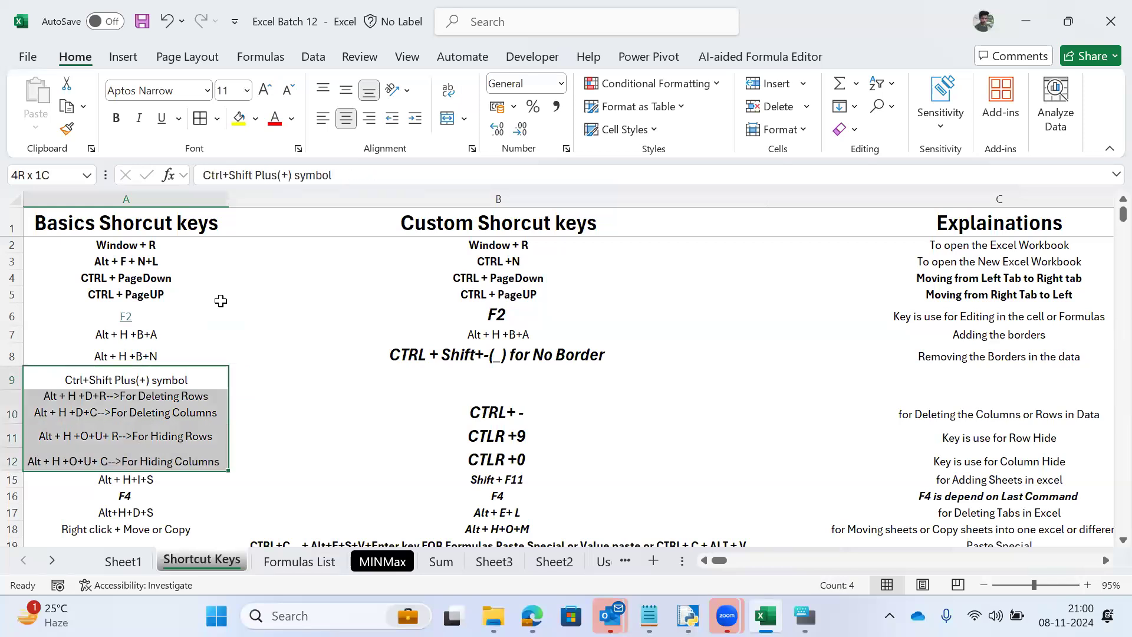
{"action": "key", "text": "shift+Down"}
{"action": "key", "text": "shift+Down"}
{"action": "key", "text": "shift+Down"}
{"action": "key", "text": "shift+Down"}
{"action": "key", "text": "shift+Down"}
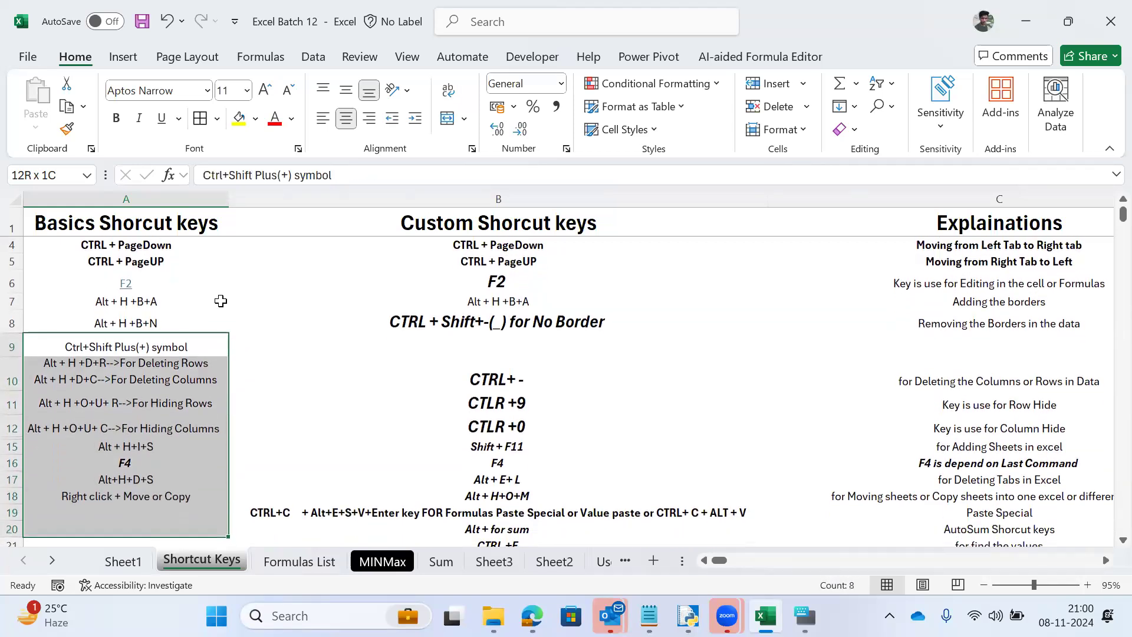
{"action": "key", "text": "shift+Up"}
{"action": "key", "text": "shift+Up"}
{"action": "key", "text": "shift+Up"}
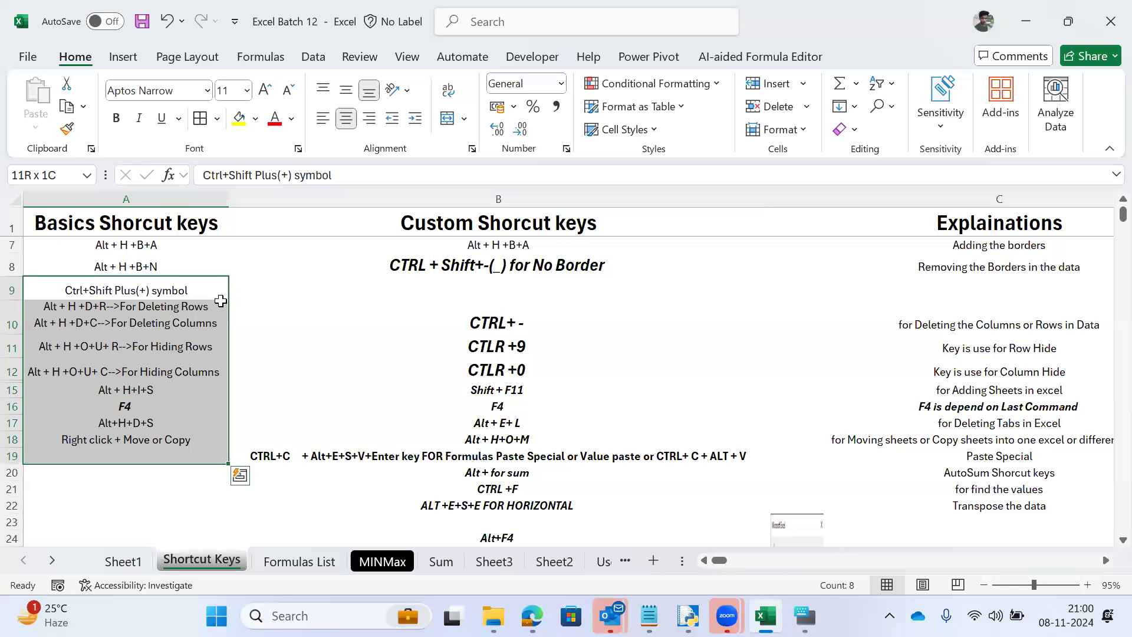
Step: Switch to the Formulas List sheet and highlight the formula names in column E from Sum downward
{"action": "key", "text": "ctrl+Page_Down"}
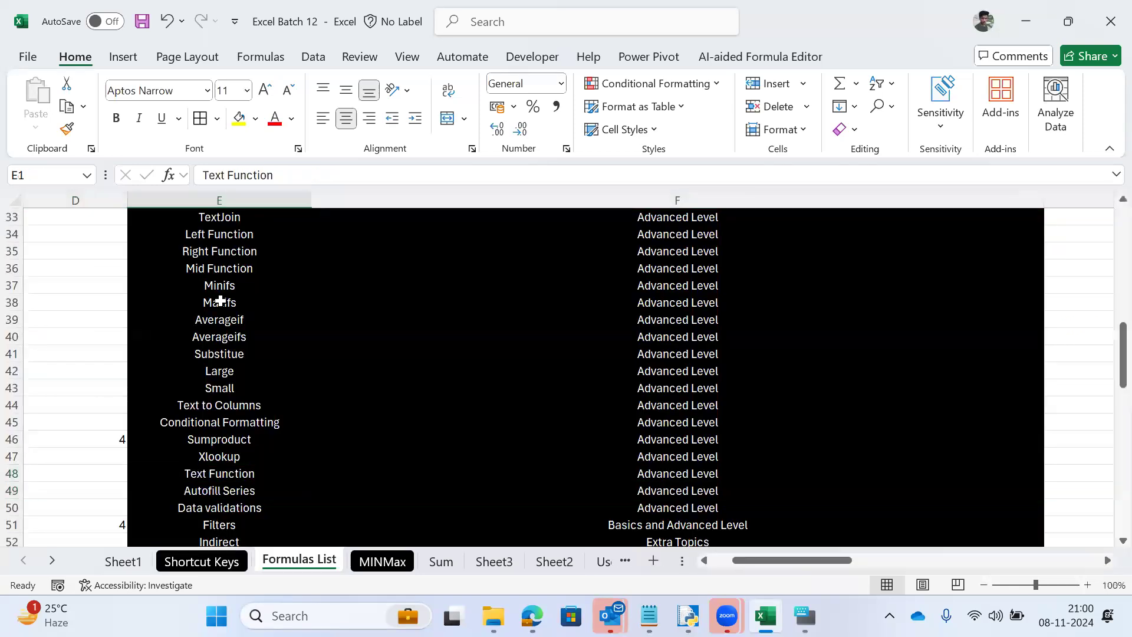
{"action": "key", "text": "Down"}
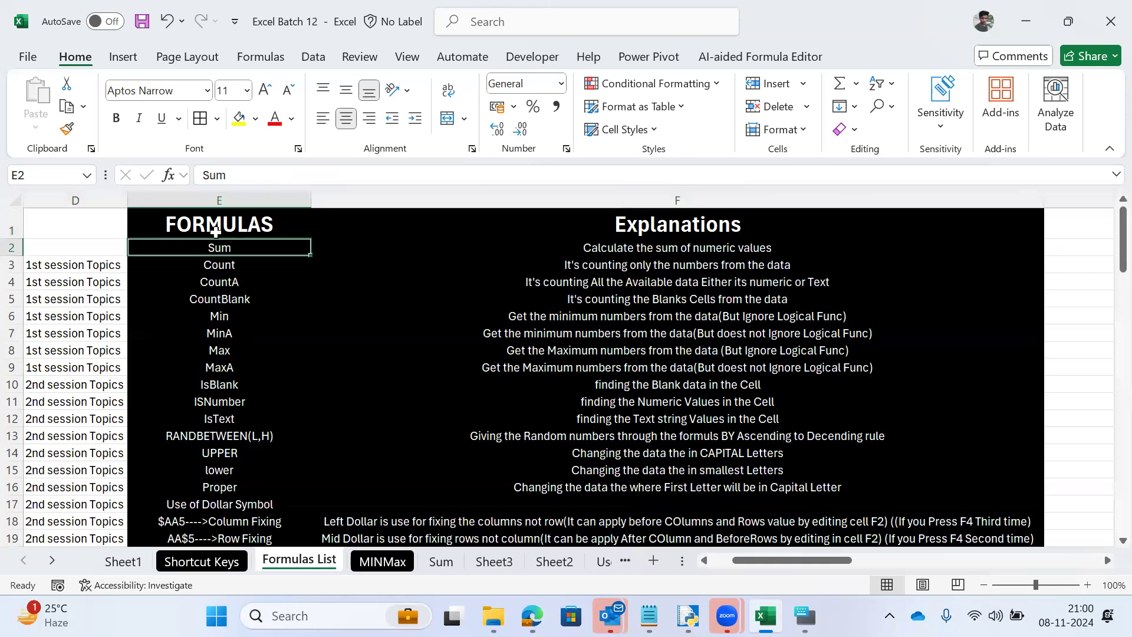
{"action": "scroll", "coordinate": [215, 231], "scroll_direction": "down", "scroll_amount": 12}
{"action": "scroll", "coordinate": [215, 231], "scroll_direction": "up", "scroll_amount": 12}
{"action": "key", "text": "shift+Down"}
{"action": "key", "text": "ctrl+shift+Down"}
{"action": "key", "text": "ctrl+Up"}
{"action": "key", "text": "Down"}
{"action": "key", "text": "ctrl+shift+Down"}
{"action": "scroll", "coordinate": [215, 232], "scroll_direction": "up", "scroll_amount": 7}
{"action": "scroll", "coordinate": [215, 232], "scroll_direction": "down", "scroll_amount": 12}
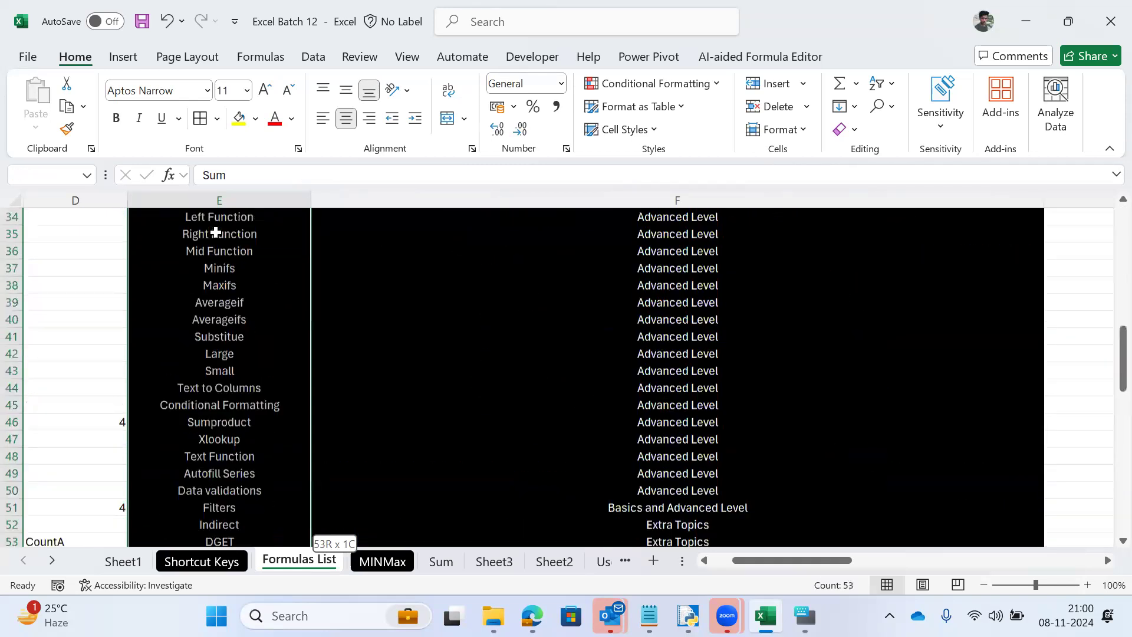
Step: Shorten the highlighted column E range by a few rows and return to the start of the formula list
{"action": "key", "text": "shift+Up"}
{"action": "key", "text": "shift+Up"}
{"action": "key", "text": "shift+Up"}
{"action": "key", "text": "shift+Up"}
{"action": "key", "text": "shift+Up"}
{"action": "key", "text": "shift+Up"}
{"action": "key", "text": "shift+Up"}
{"action": "key", "text": "shift+Down"}
{"action": "key", "text": "shift+Down"}
{"action": "key", "text": "shift+Down"}
{"action": "key", "text": "shift+BackSpace"}
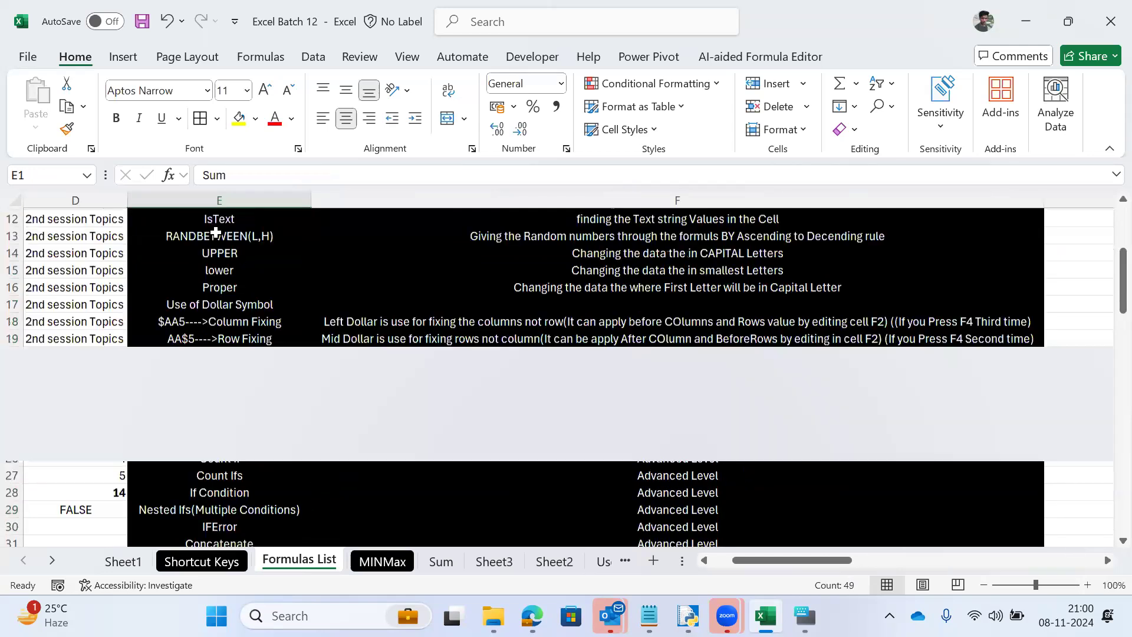
Step: Step down the column E formula names as far as Index Match and return to the FORMULAS heading in E1
{"action": "key", "text": "Down"}
{"action": "key", "text": "Down"}
{"action": "key", "text": "Down"}
{"action": "key", "text": "Down"}
{"action": "key", "text": "Down"}
{"action": "key", "text": "Down"}
{"action": "key", "text": "Down"}
{"action": "key", "text": "Down"}
{"action": "key", "text": "Down"}
{"action": "key", "text": "Down"}
{"action": "key", "text": "Down"}
{"action": "key", "text": "Down"}
{"action": "key", "text": "Down"}
{"action": "key", "text": "Down"}
{"action": "key", "text": "Down"}
{"action": "key", "text": "Down"}
{"action": "key", "text": "Down"}
{"action": "key", "text": "Down"}
{"action": "key", "text": "Down"}
{"action": "key", "text": "Down"}
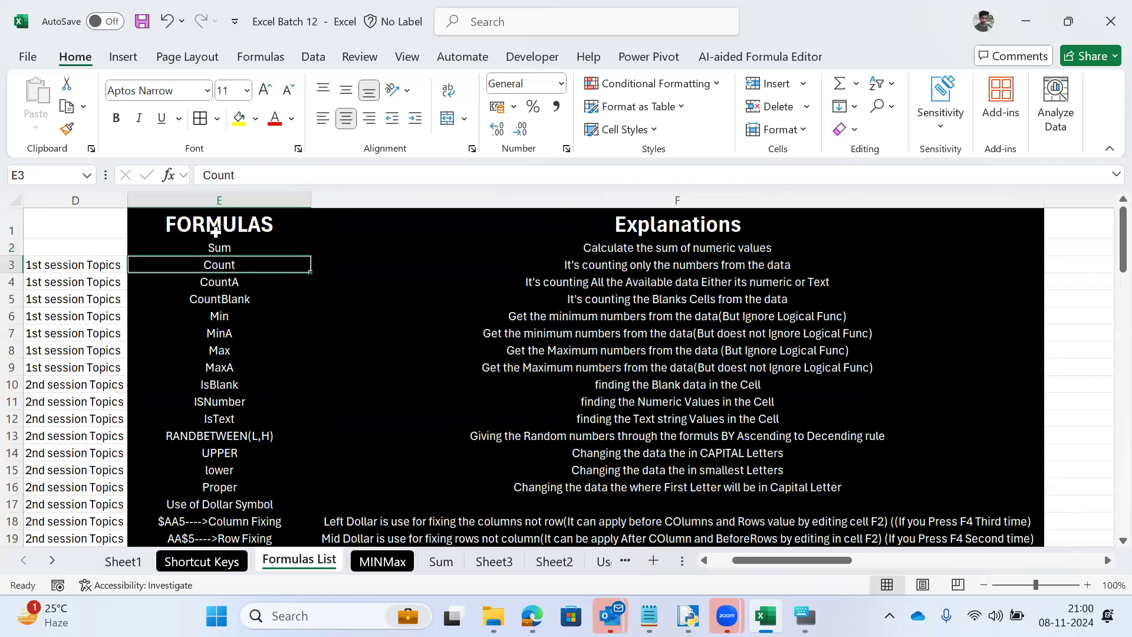
{"action": "key", "text": "Down"}
{"action": "key", "text": "Down"}
{"action": "key", "text": "Down"}
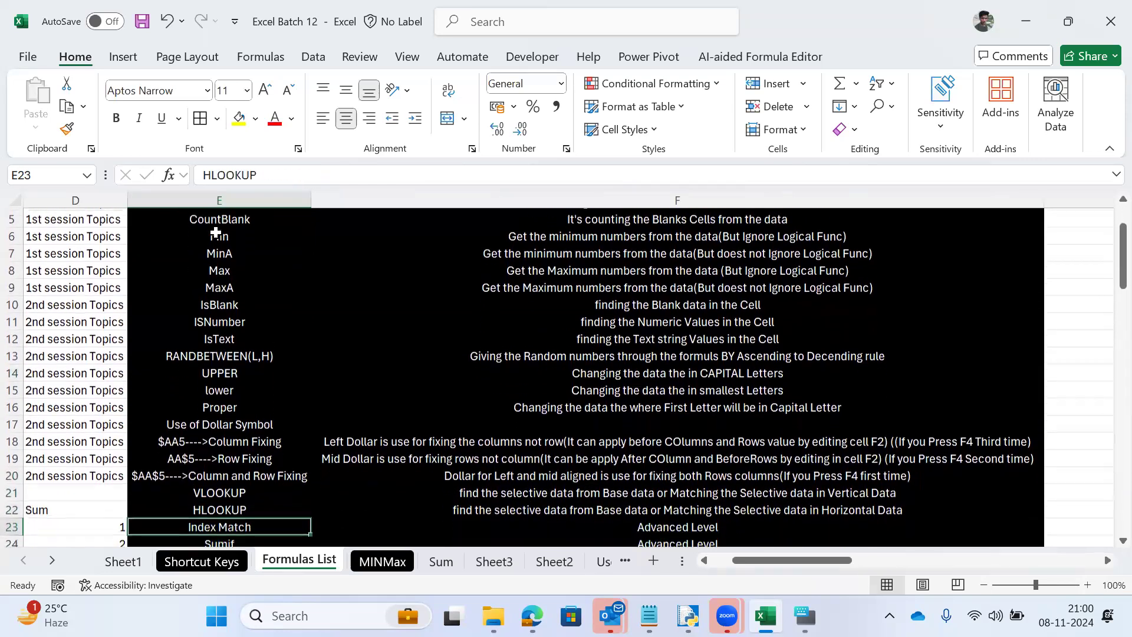
{"action": "key", "text": "ctrl+Up"}
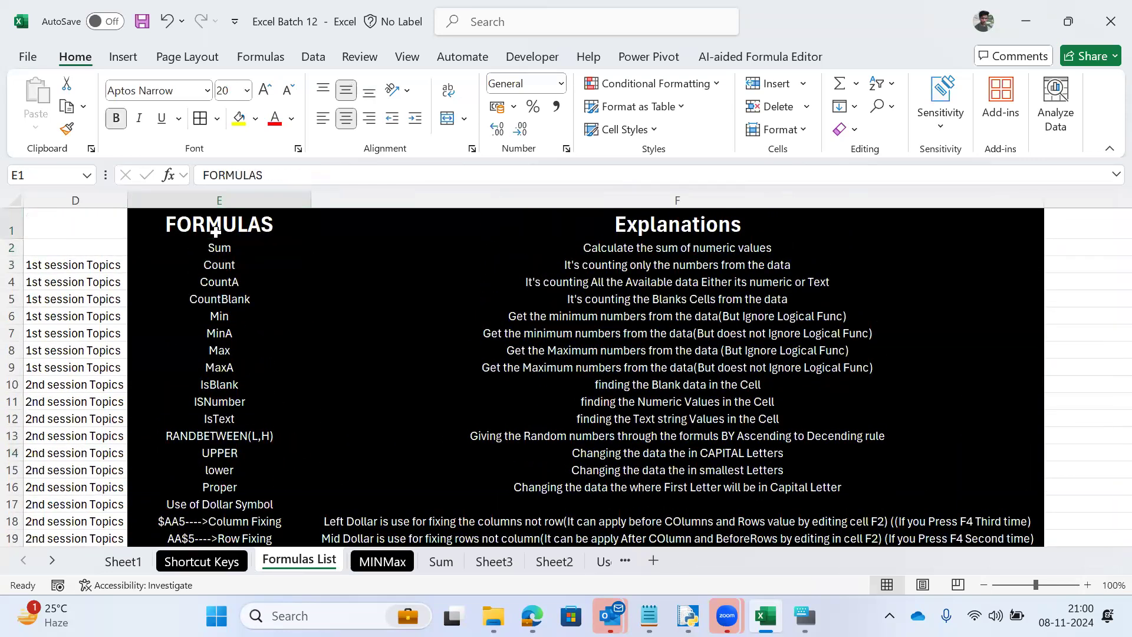
Step: Return to Sheet1 at the custom No Border shortcut in L6
{"action": "key", "text": "ctrl+Page_Up"}
{"action": "key", "text": "ctrl+Page_Up"}
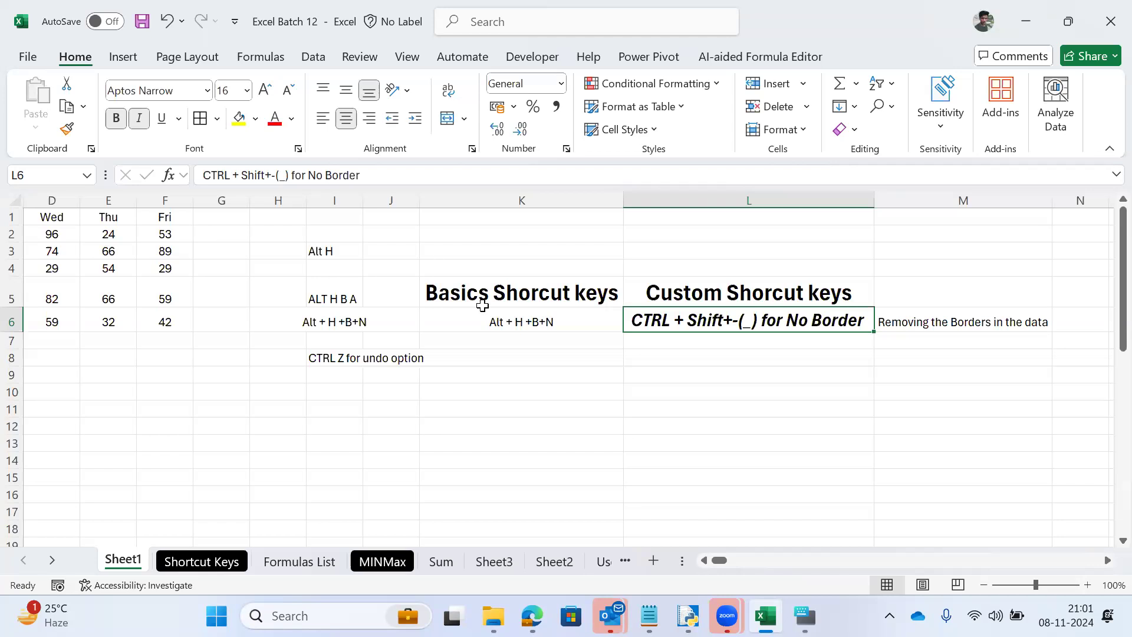
{"action": "left_click", "coordinate": [741, 306]}
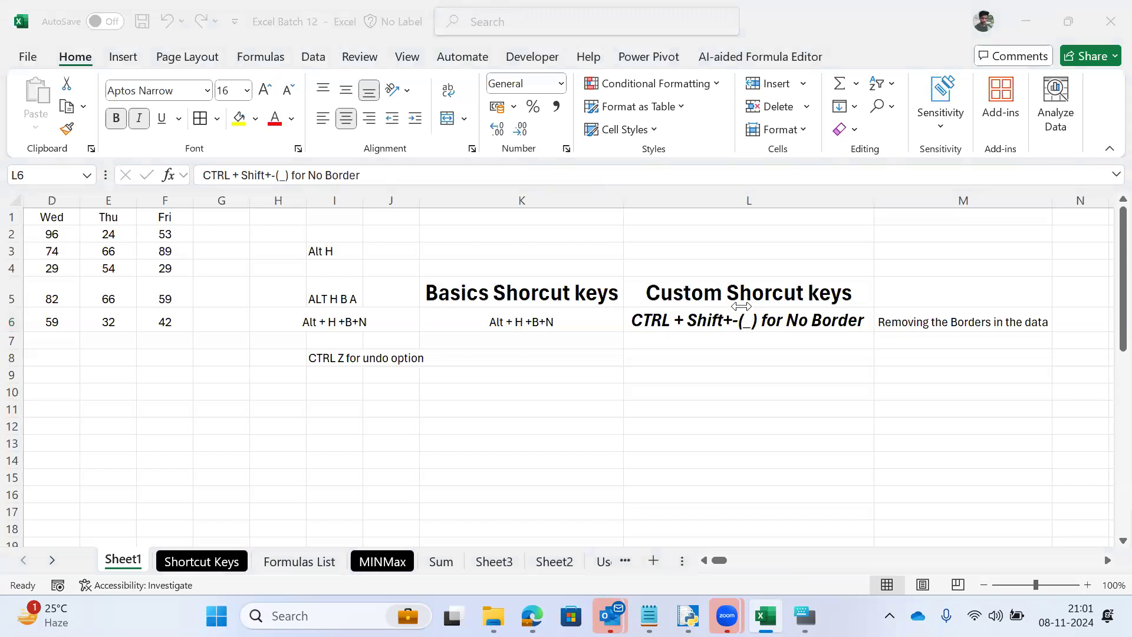